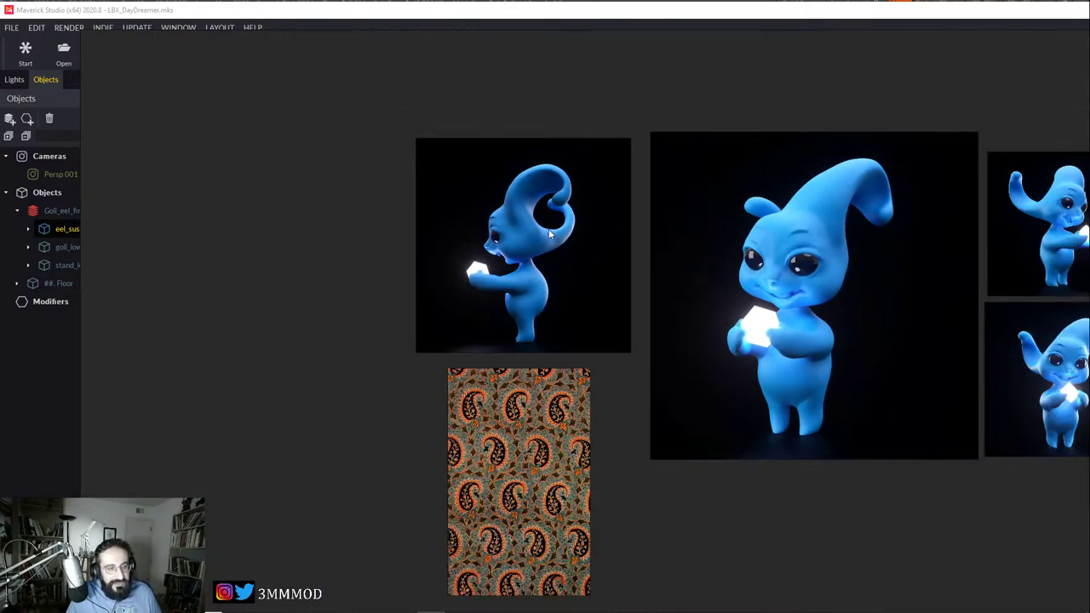
Step: Examine the blue character renders and the paisley pattern on the reference board
scroll(576, 460, "up", 2)
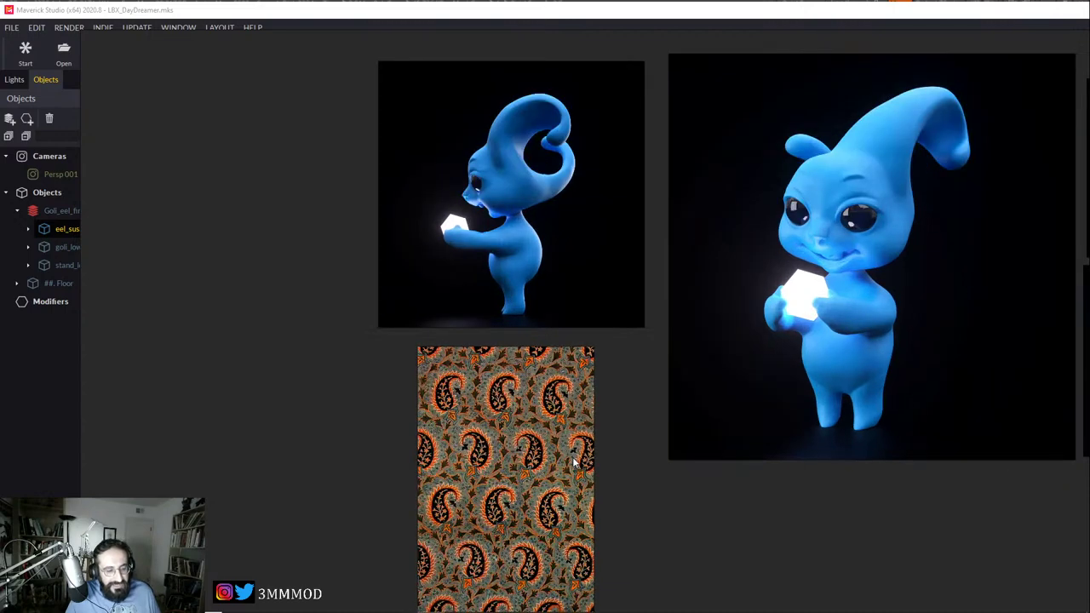
middle_click_drag(576, 457, 535, 392)
scroll(533, 360, "up", 2)
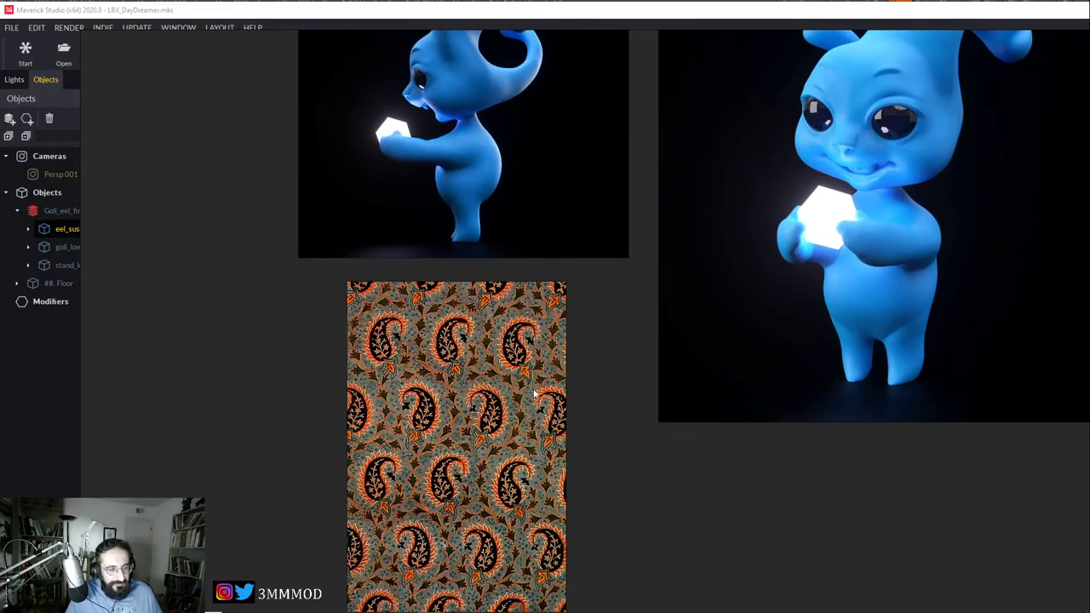
middle_click_drag(510, 168, 516, 282)
middle_click_drag(540, 202, 548, 289)
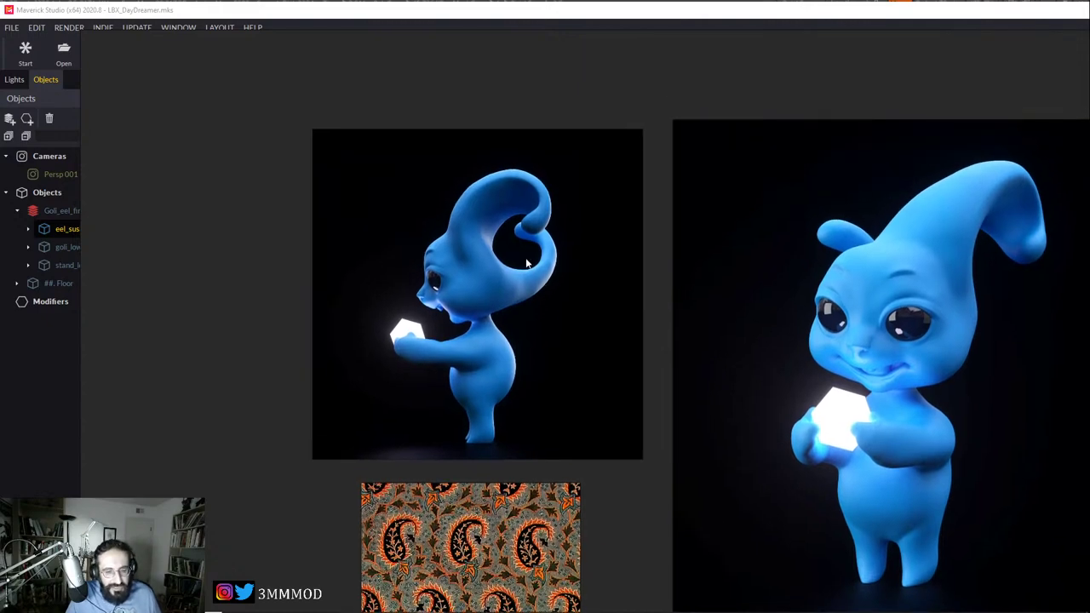
middle_click_drag(626, 311, 484, 246)
middle_click_drag(686, 356, 600, 340)
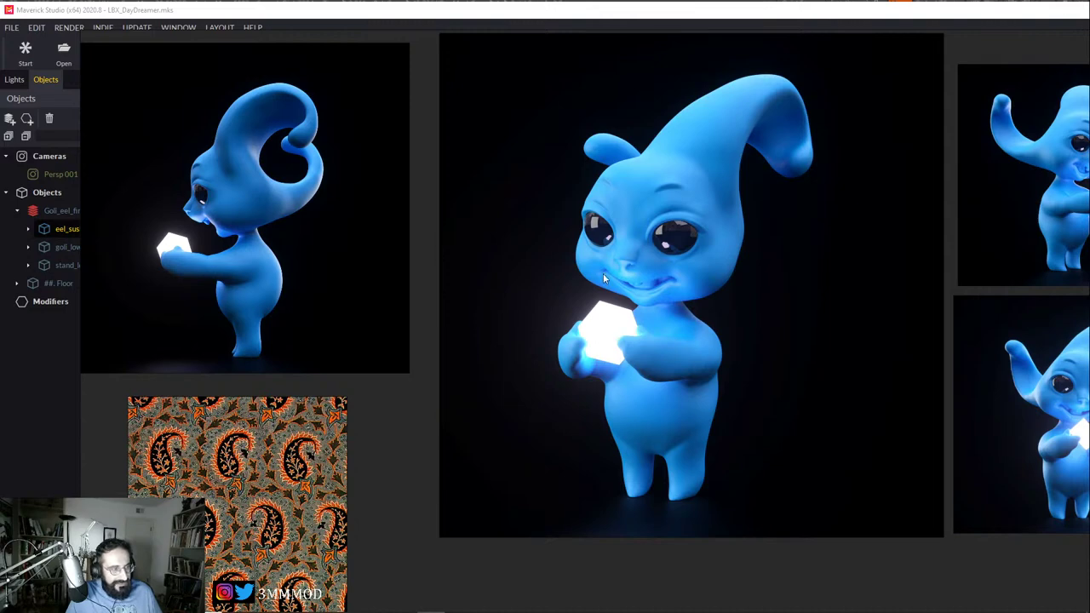
scroll(597, 292, "down", 3)
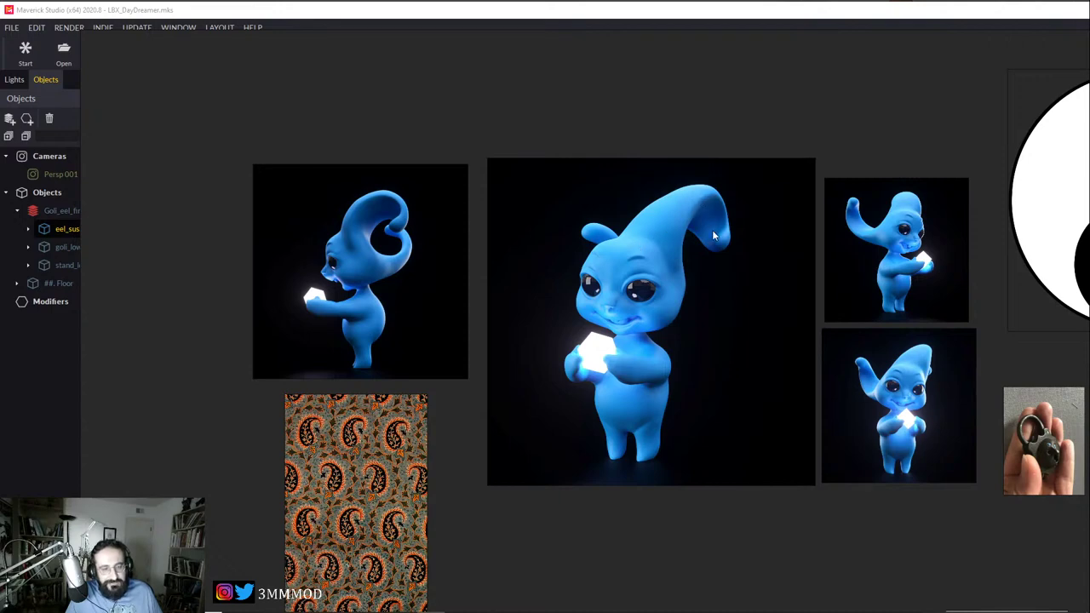
middle_click_drag(715, 236, 635, 261)
scroll(635, 261, "down", 3)
middle_click_drag(737, 271, 712, 282)
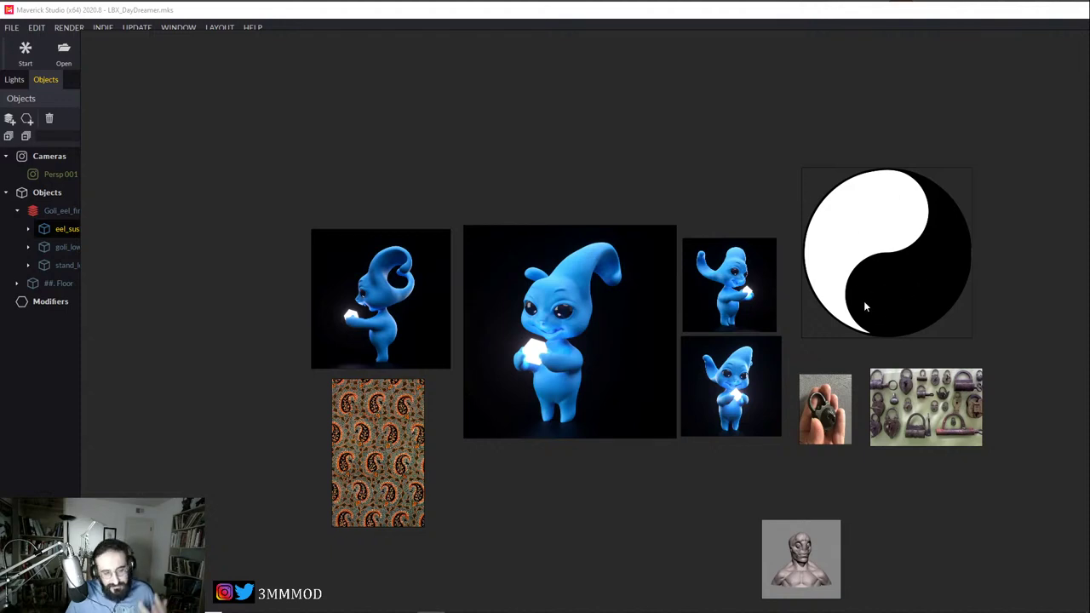
Step: Examine the padlock held in a hand and the collection of antique padlocks up close
middle_click_drag(862, 332, 793, 286)
scroll(792, 332, "up", 4)
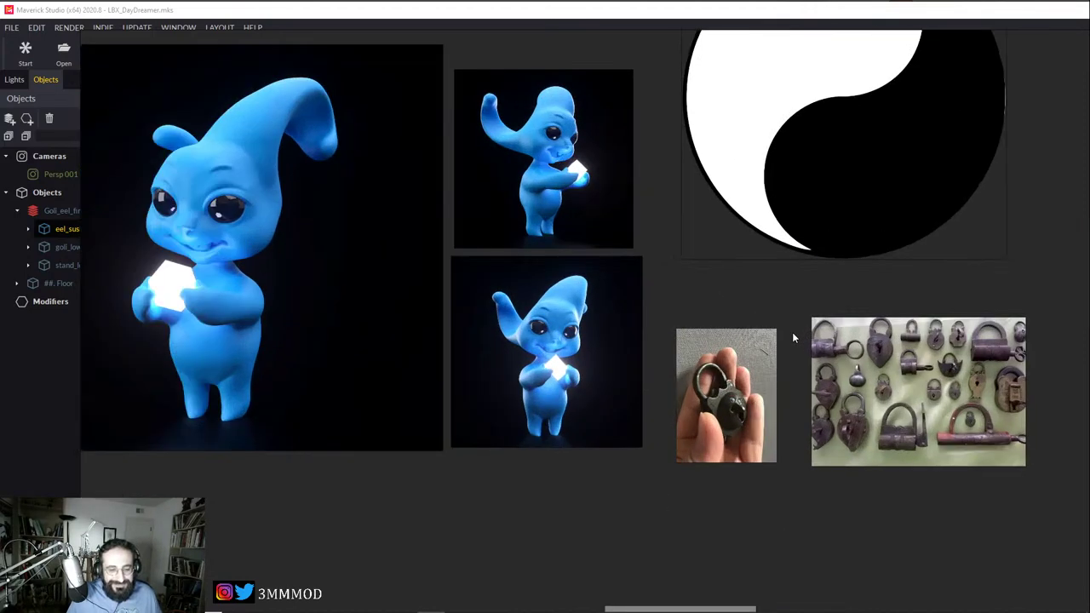
scroll(706, 309, "up", 2)
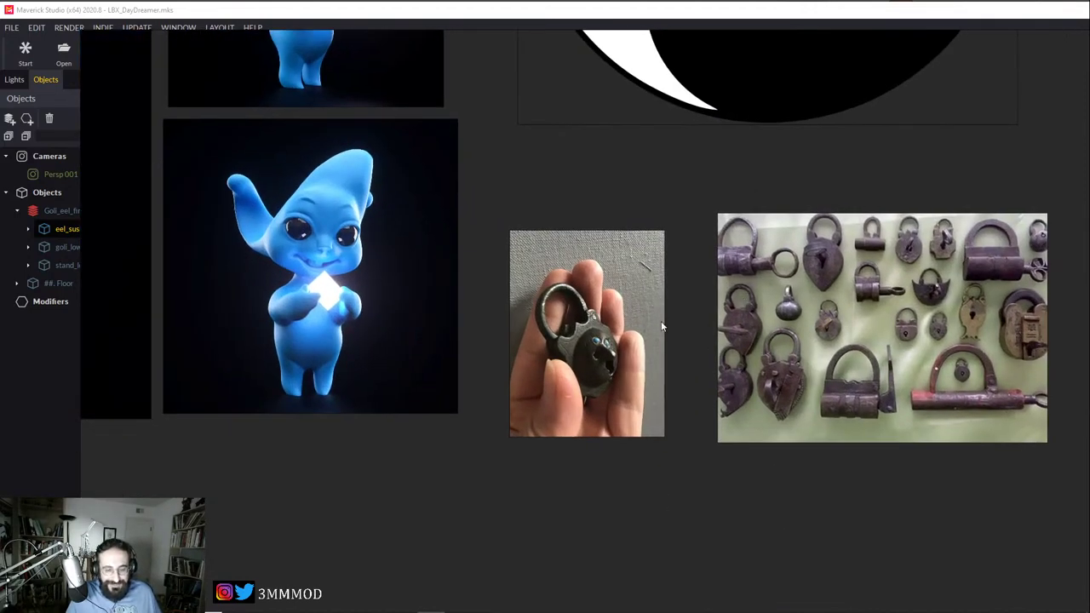
middle_click_drag(739, 362, 660, 392)
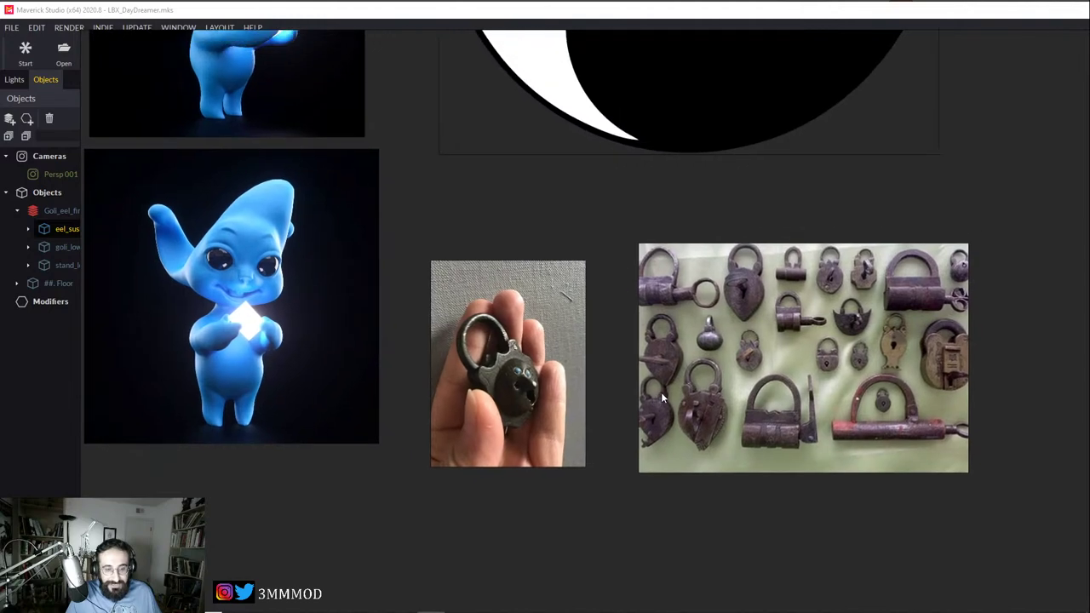
middle_click_drag(571, 389, 730, 383)
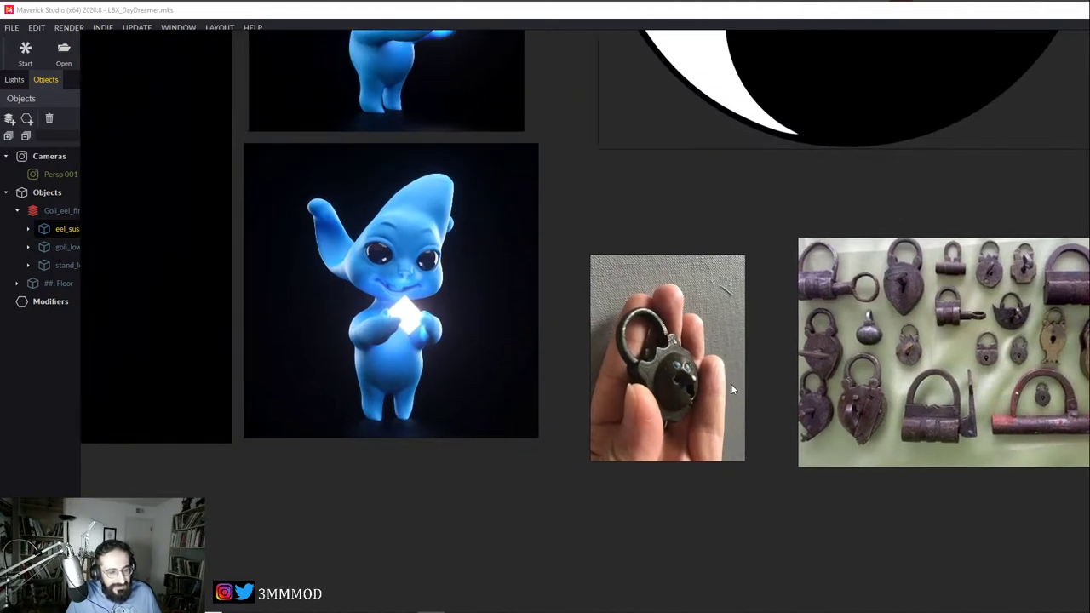
scroll(711, 379, "up", 2)
scroll(647, 324, "up", 2)
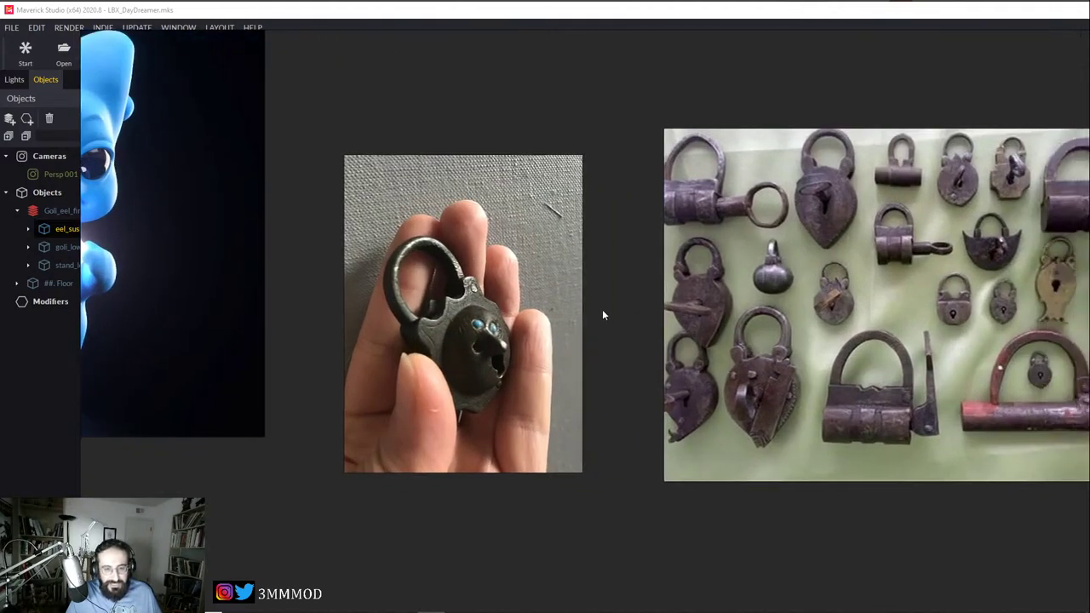
middle_click_drag(708, 293, 679, 325)
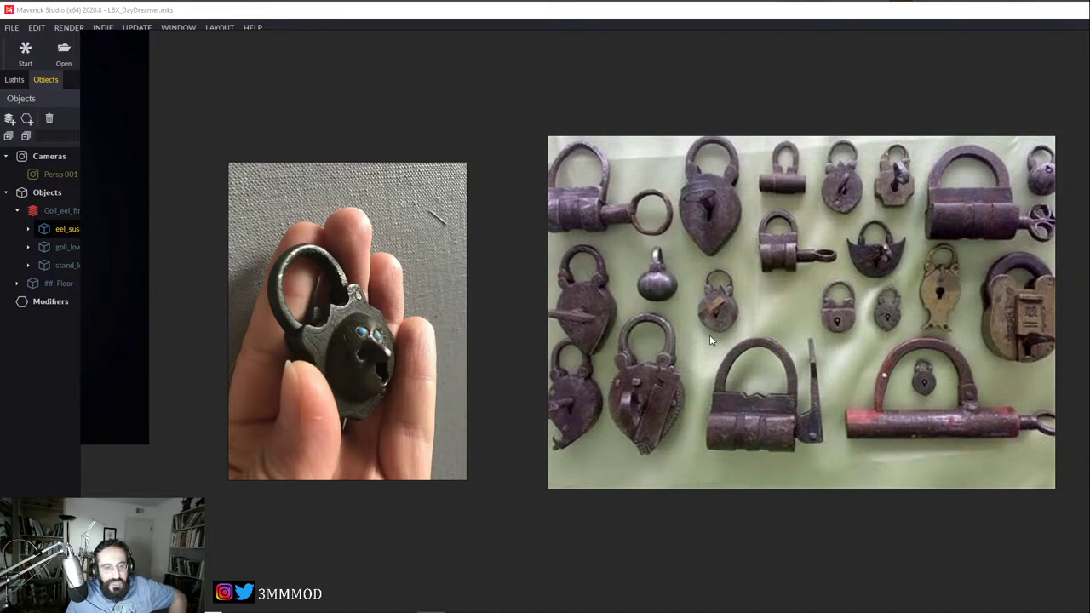
Step: Survey the whole reference board, comparing the blue character group with the Day Dreamer group
scroll(709, 336, "down", 10)
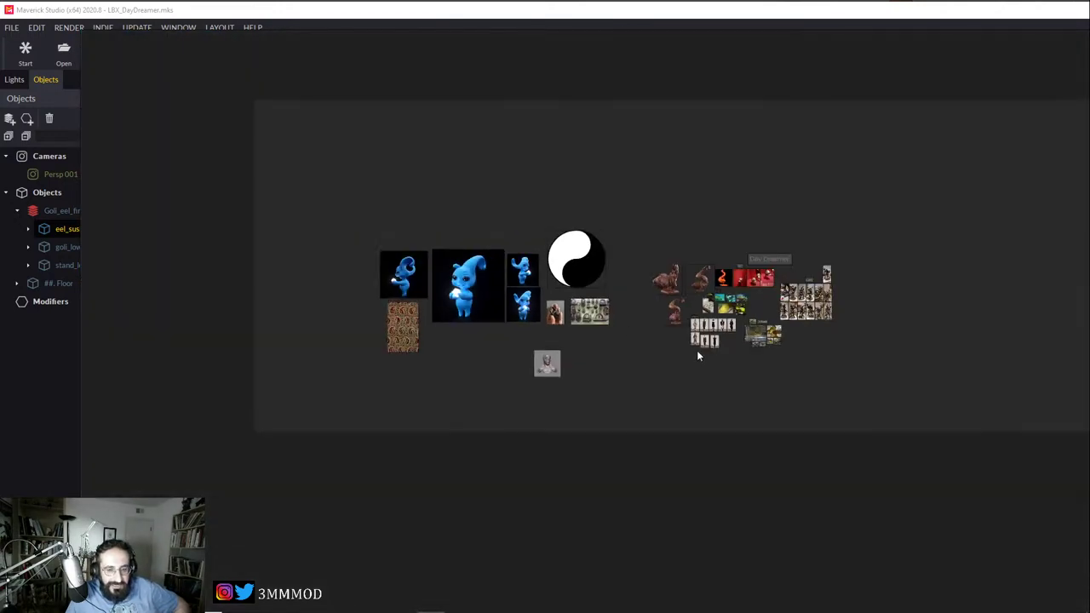
scroll(652, 382, "up", 4)
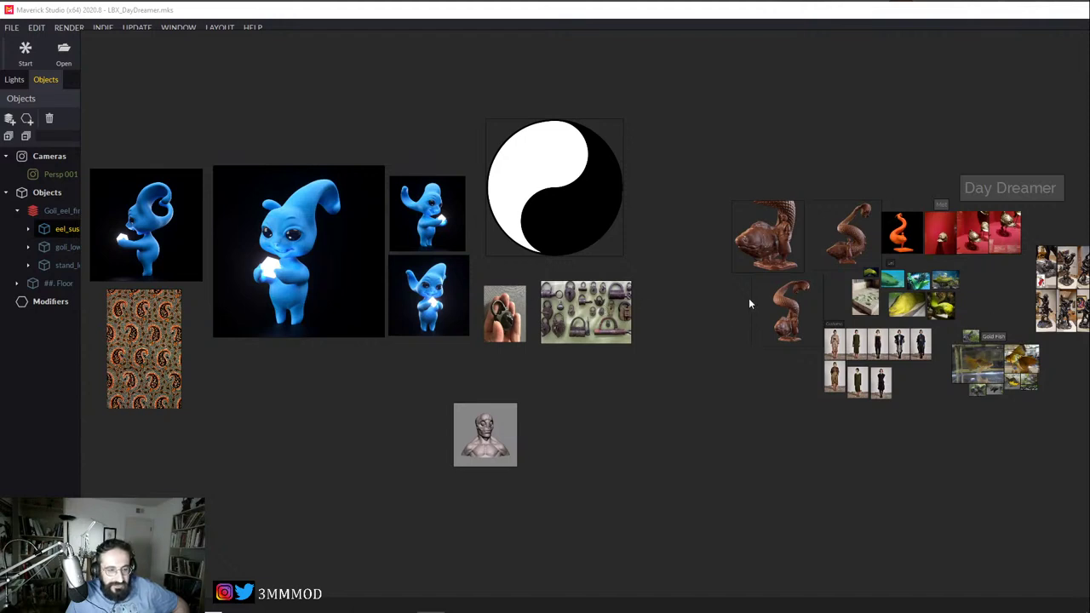
middle_click_drag(714, 310, 671, 318)
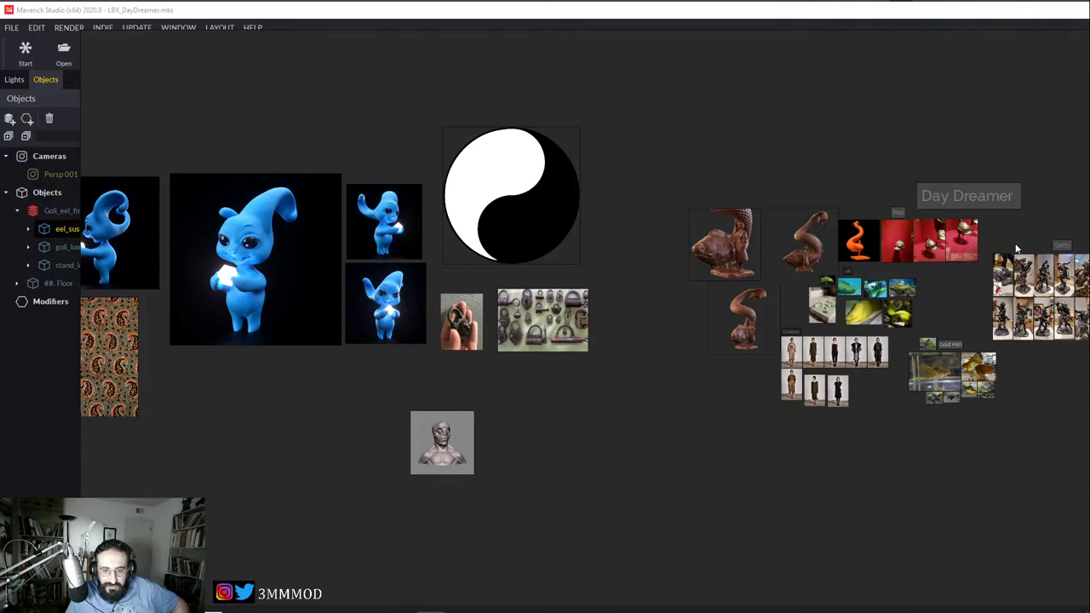
middle_click_drag(614, 379, 829, 402)
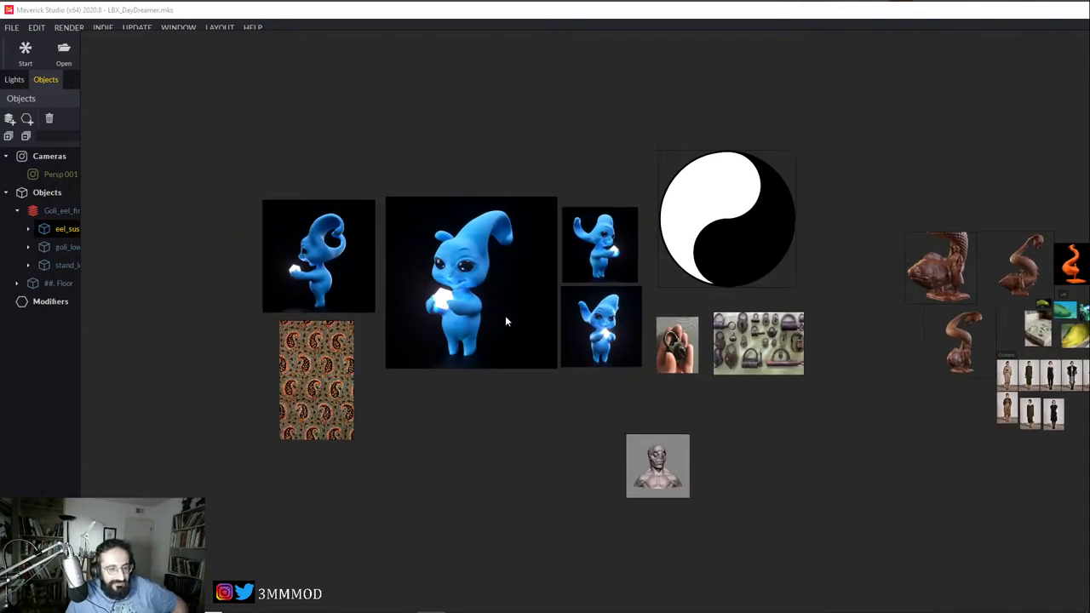
middle_click_drag(555, 347, 554, 299)
scroll(504, 317, "up", 3)
middle_click_drag(490, 314, 531, 368)
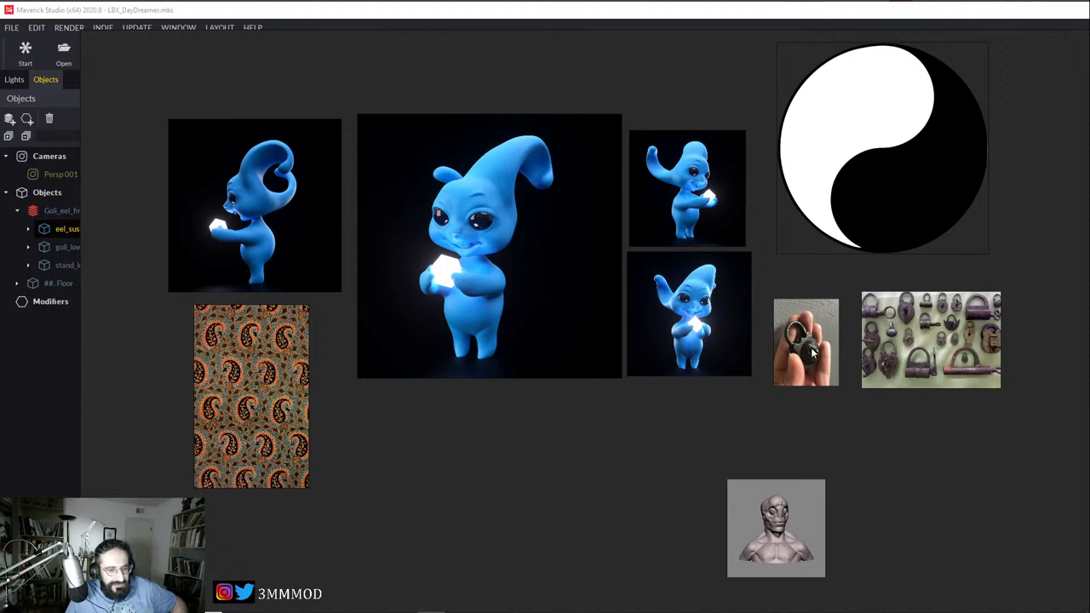
middle_click_drag(812, 352, 817, 365)
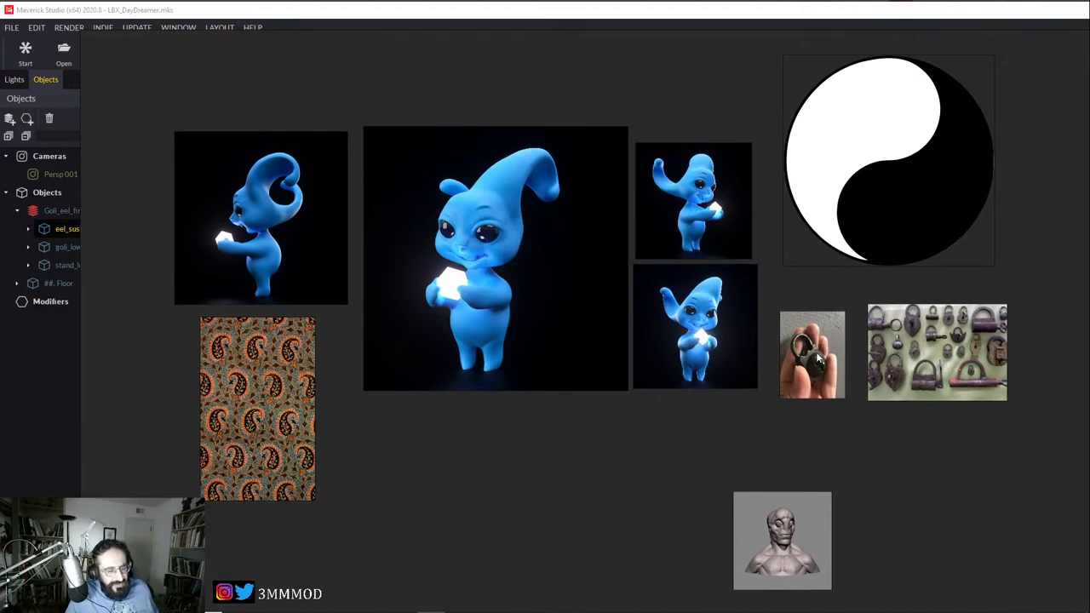
Step: Examine the grey creature bust up close and in relation to the blue character and padlock references
middle_click_drag(686, 515, 582, 388)
scroll(593, 400, "up", 7)
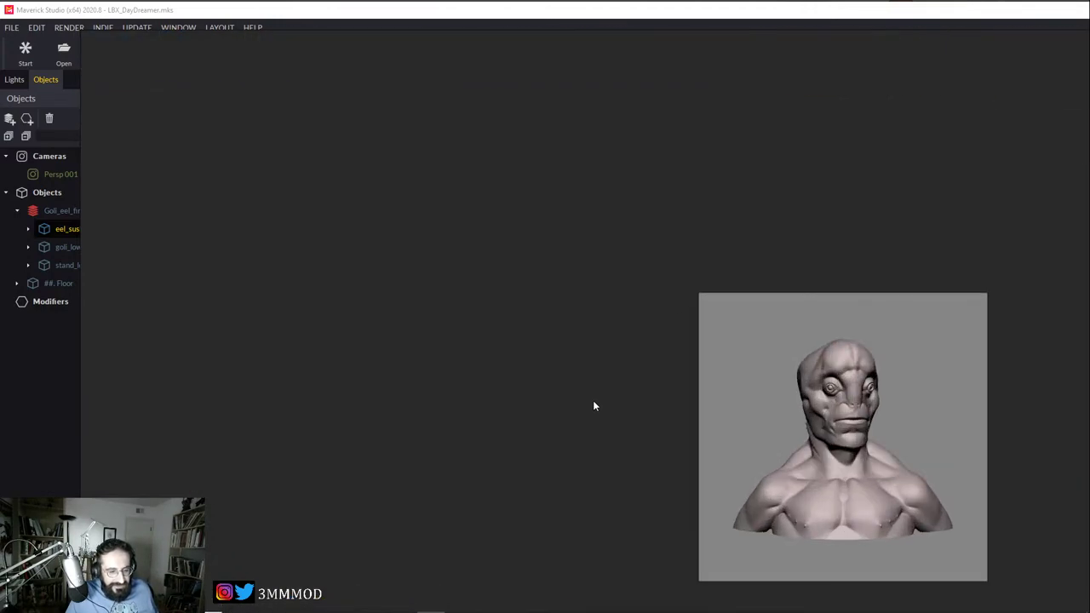
middle_click_drag(688, 435, 402, 348)
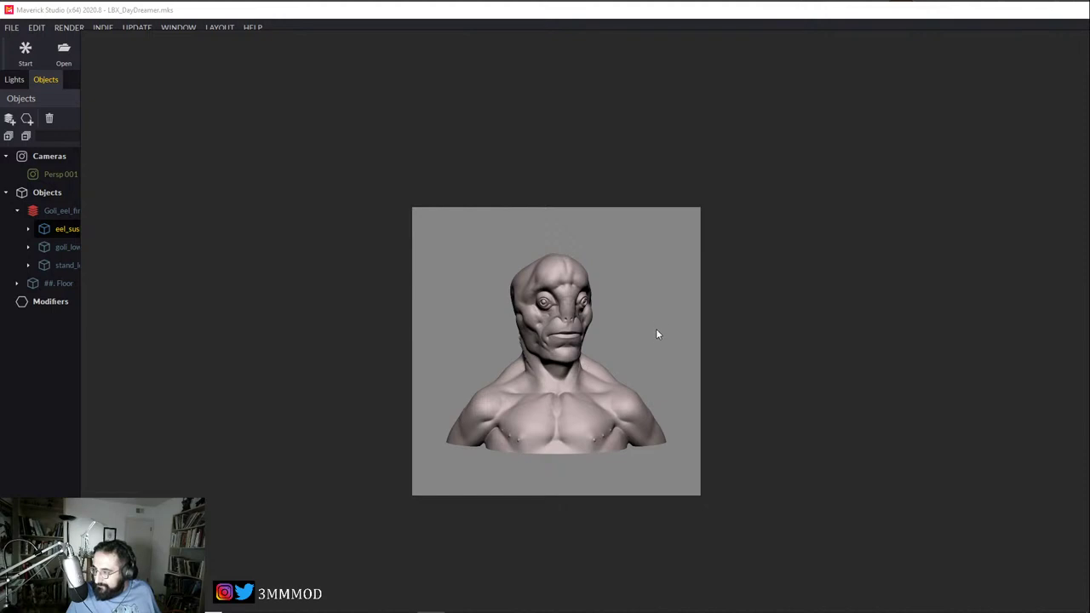
scroll(593, 336, "up", 2)
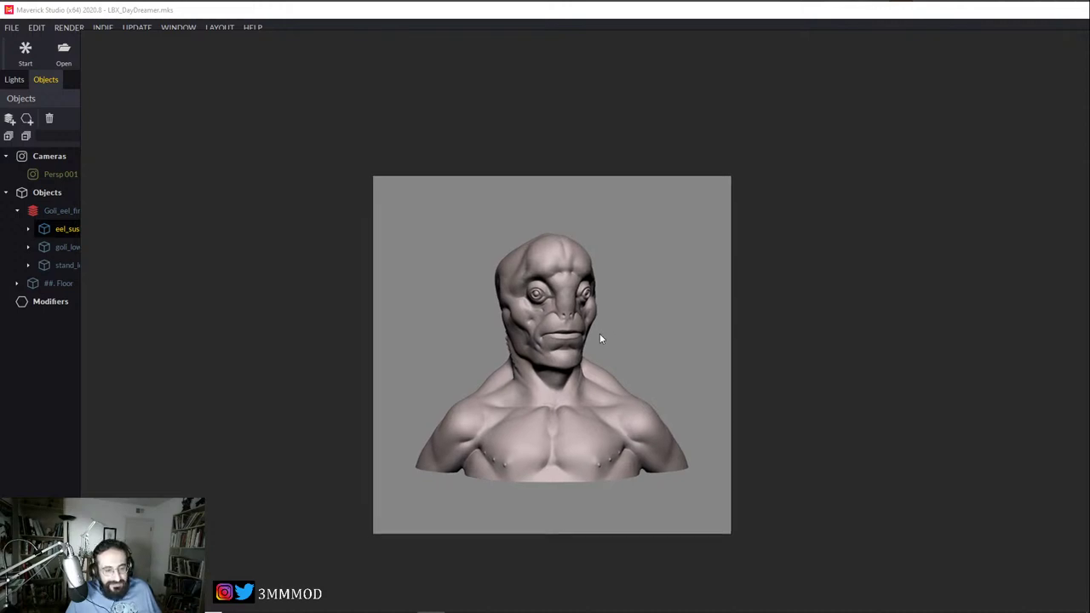
scroll(599, 336, "down", 2)
scroll(600, 336, "up", 2)
scroll(599, 336, "down", 5)
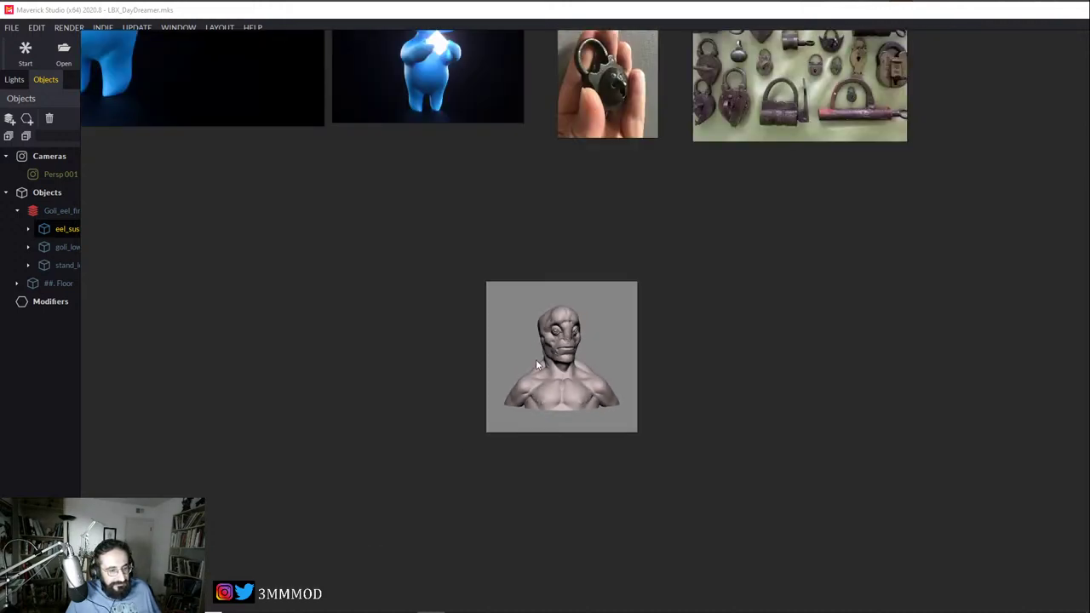
middle_click_drag(536, 359, 730, 469)
middle_click_drag(487, 329, 547, 428)
middle_click_drag(925, 537, 945, 478)
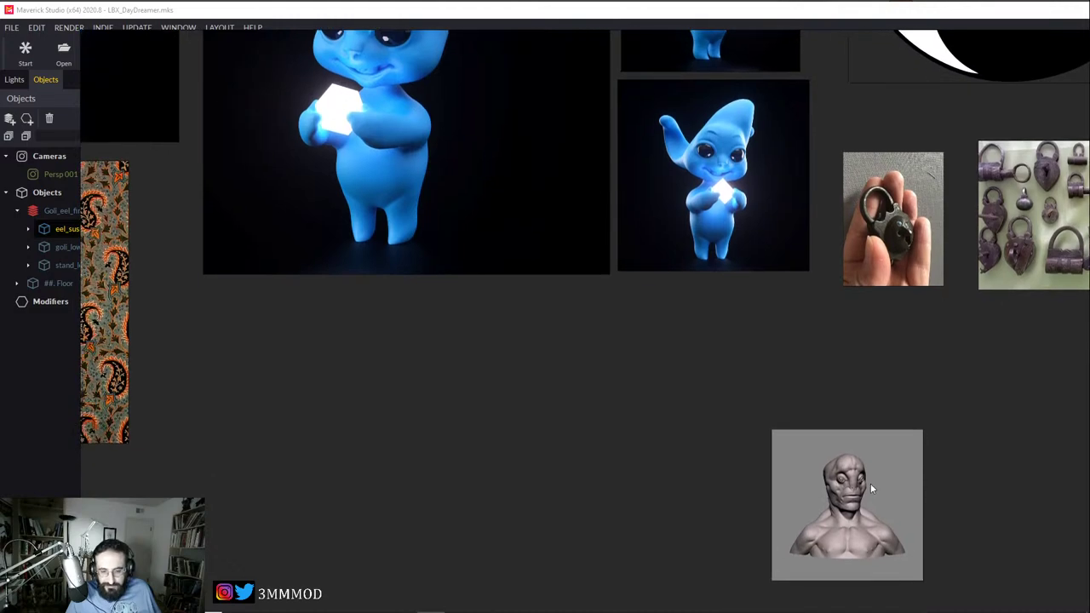
scroll(870, 484, "down", 2)
middle_click_drag(870, 483, 632, 416)
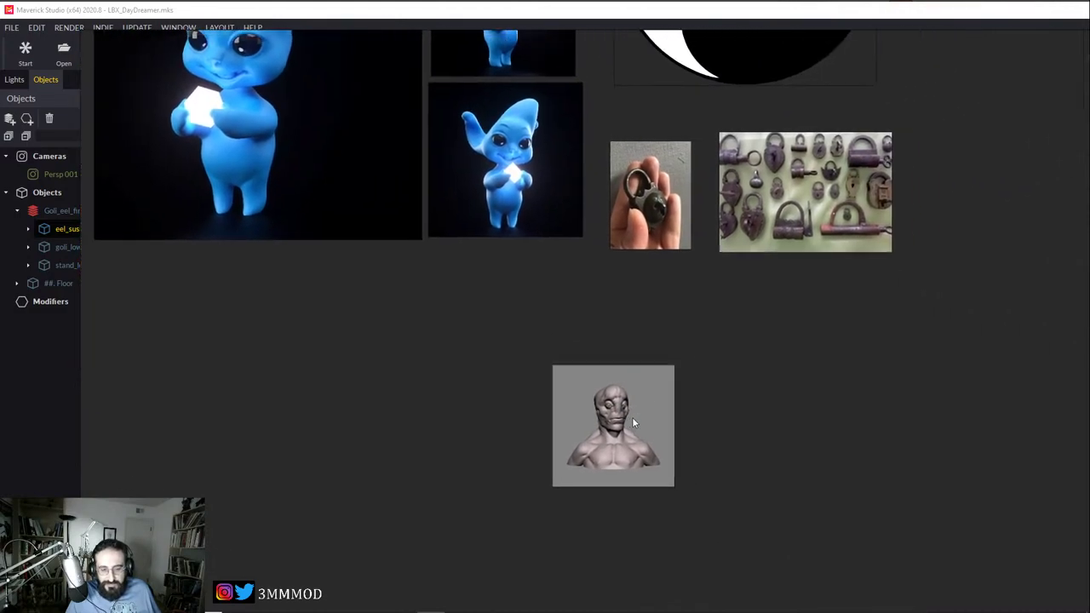
scroll(672, 386, "down", 3)
middle_click_drag(673, 384, 629, 441)
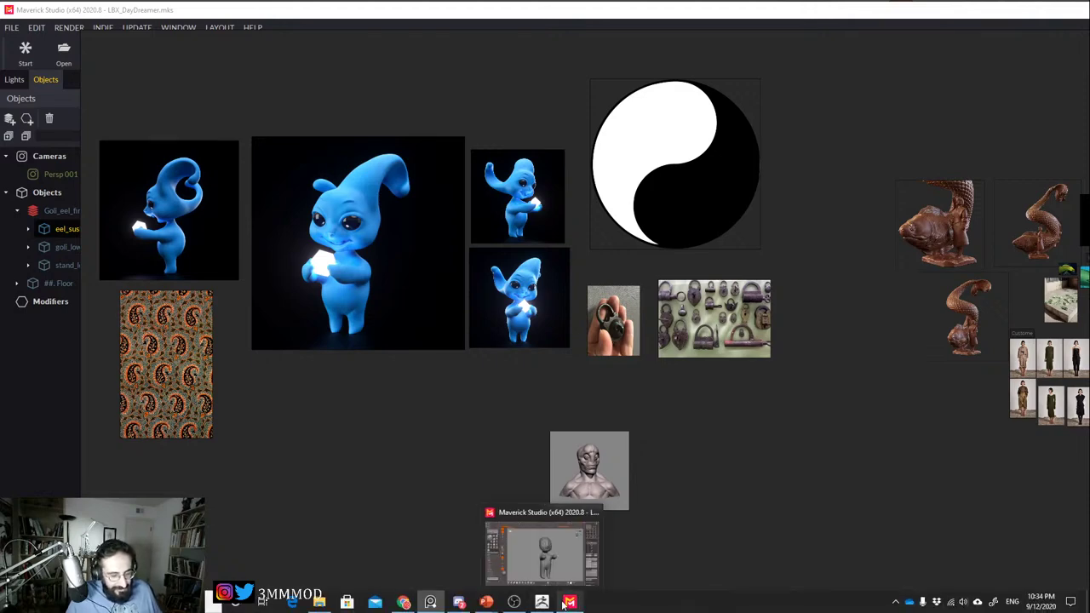
Step: Switch to Maverick Studio and load the recent scene LBX_Toto_01.mks
left_click(542, 603)
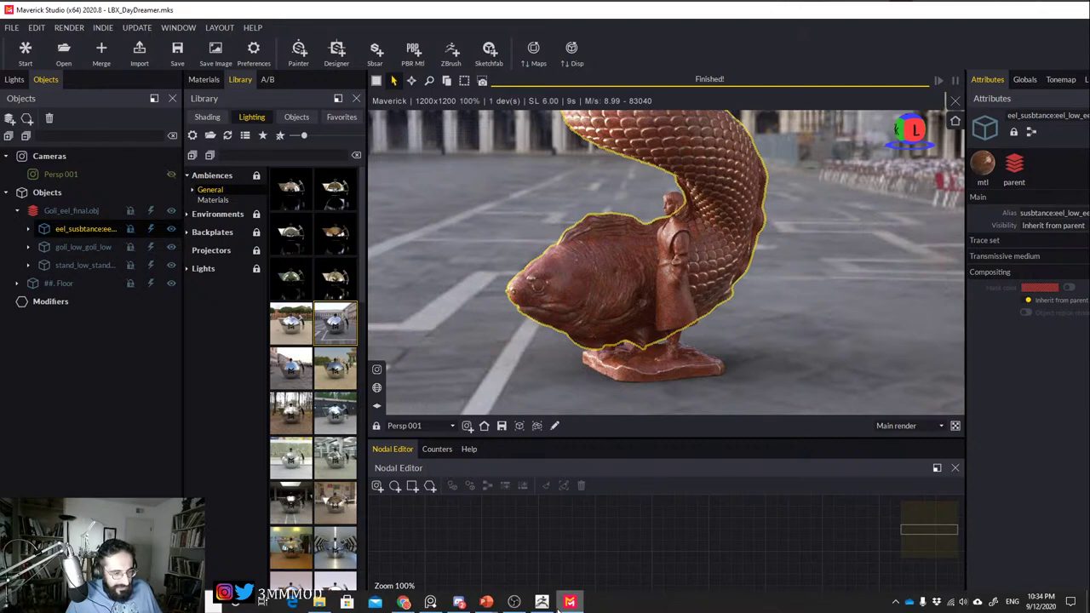
left_click(32, 56)
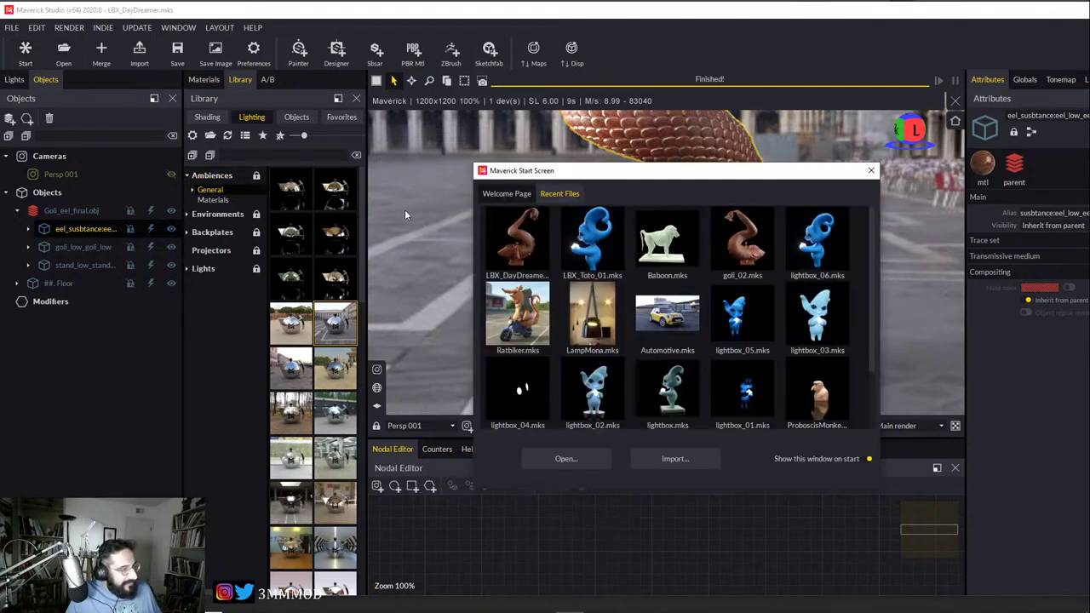
left_click(569, 234)
mouse_move(596, 610)
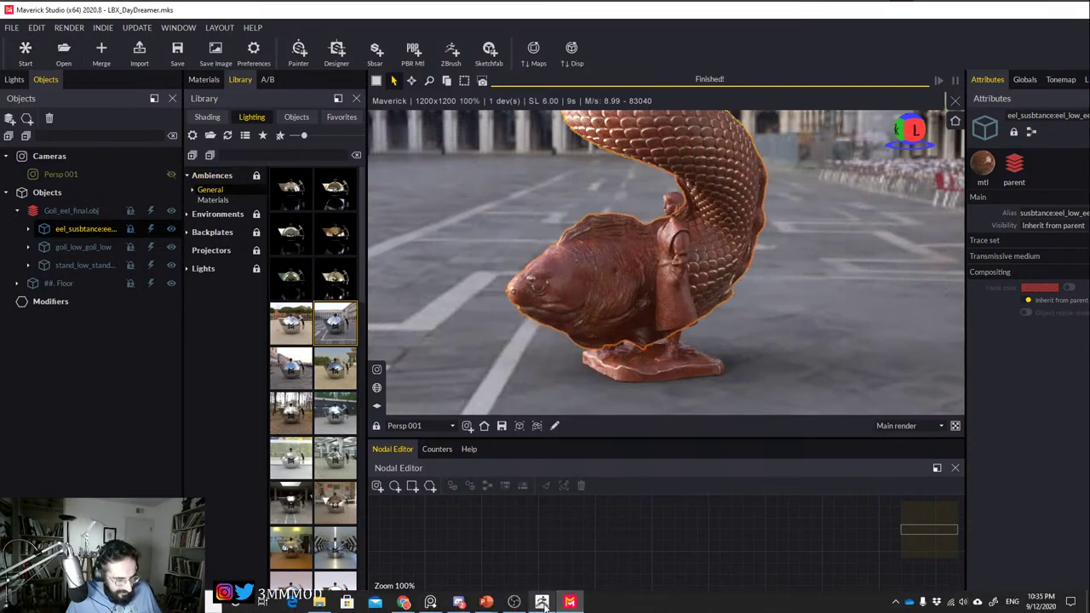
Step: Switch to ZBrush and inspect the LightBox_01 figure from the front and the side
left_click(541, 604)
mouse_move(723, 377)
left_mouse_down()
mouse_move(706, 375)
mouse_move(720, 394)
mouse_move(735, 389)
mouse_move(744, 417)
left_mouse_up()
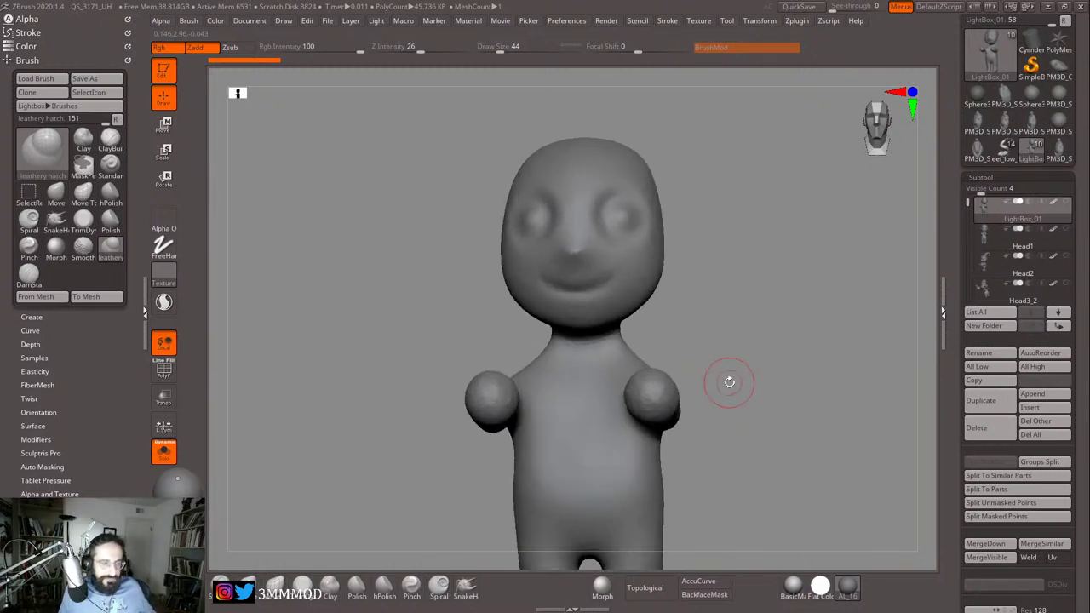
mouse_move(729, 382)
left_mouse_down()
mouse_move(758, 377)
mouse_move(829, 295)
mouse_move(822, 278)
mouse_move(851, 248)
left_mouse_up()
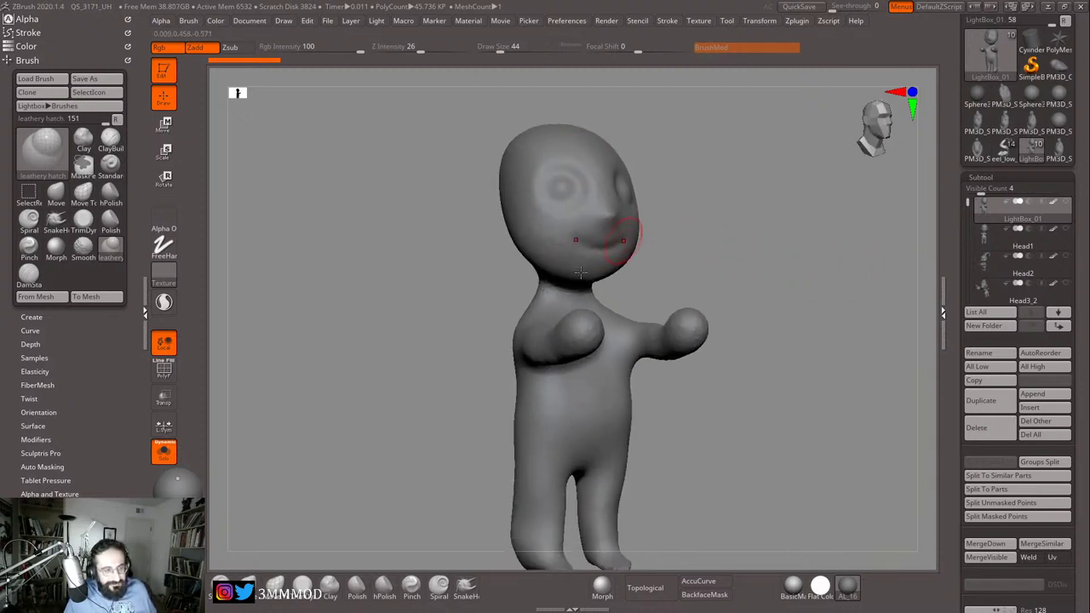
Step: Make the Head1 and Head2 subtools active in turn and inspect each figure from different angles
left_click(991, 240)
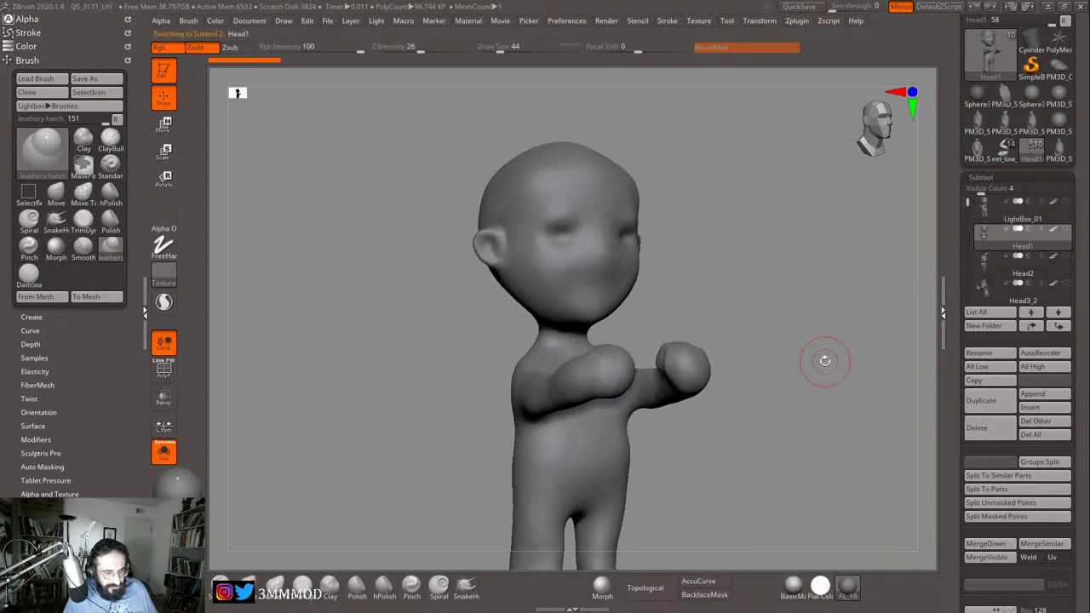
left_click_drag(880, 347, 796, 369)
left_click(985, 271)
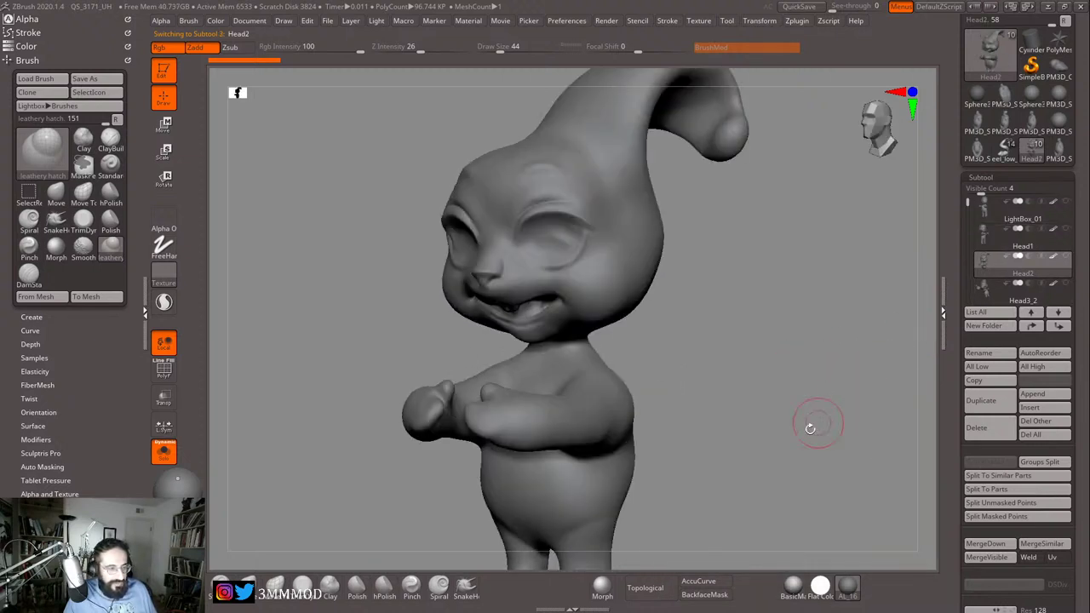
mouse_move(761, 451)
left_mouse_down()
mouse_move(761, 438)
mouse_move(802, 413)
left_mouse_up()
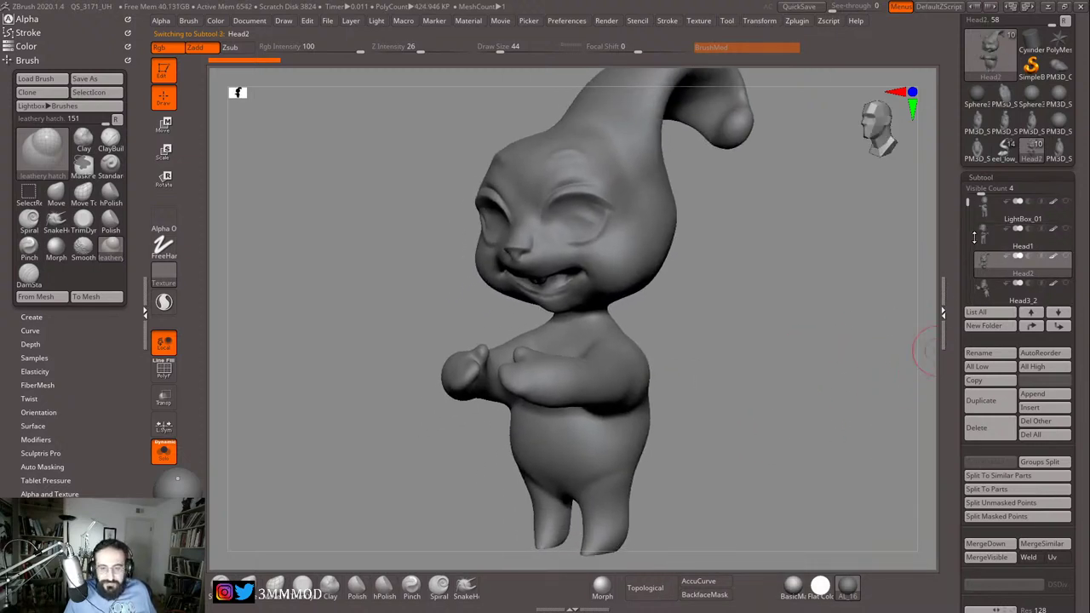
Step: Make the Head3_1 subtool active and inspect the figure from another angle
left_click_drag(968, 203, 968, 232)
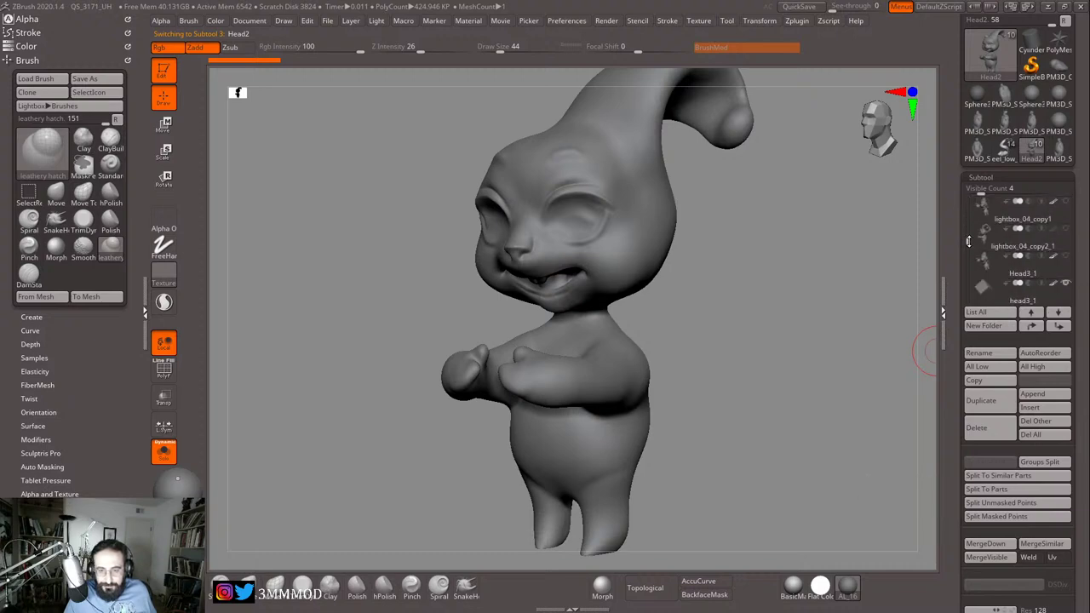
left_click(987, 265)
left_click_drag(759, 409, 817, 410)
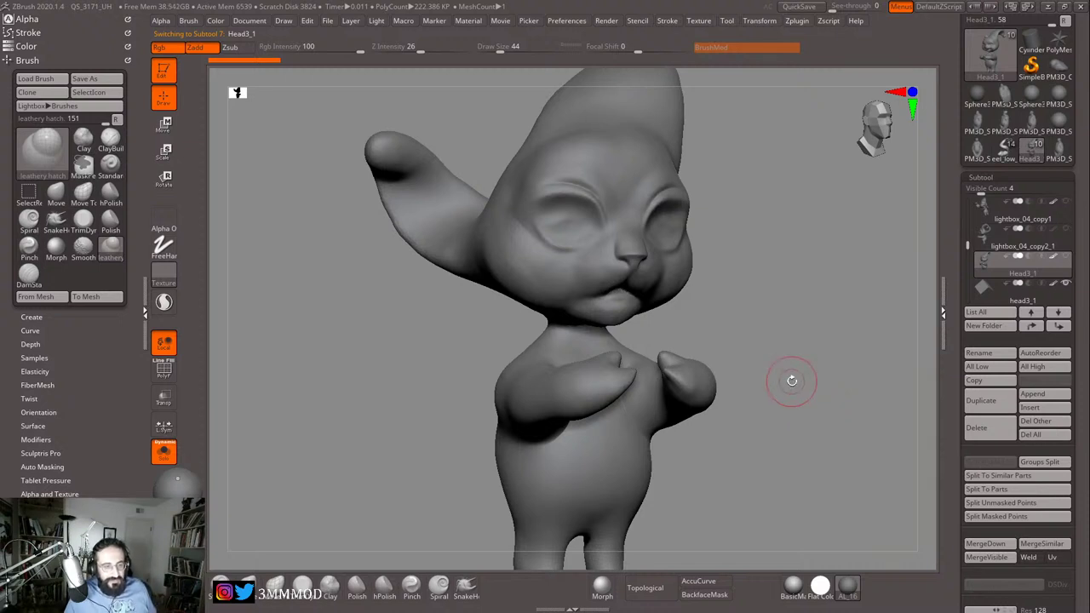
Step: Inspect the Head3_1 figure from the front, comparing it with and without its eyes and held box through Solo mode
mouse_move(791, 365)
left_mouse_down()
mouse_move(778, 372)
mouse_move(766, 357)
left_mouse_up()
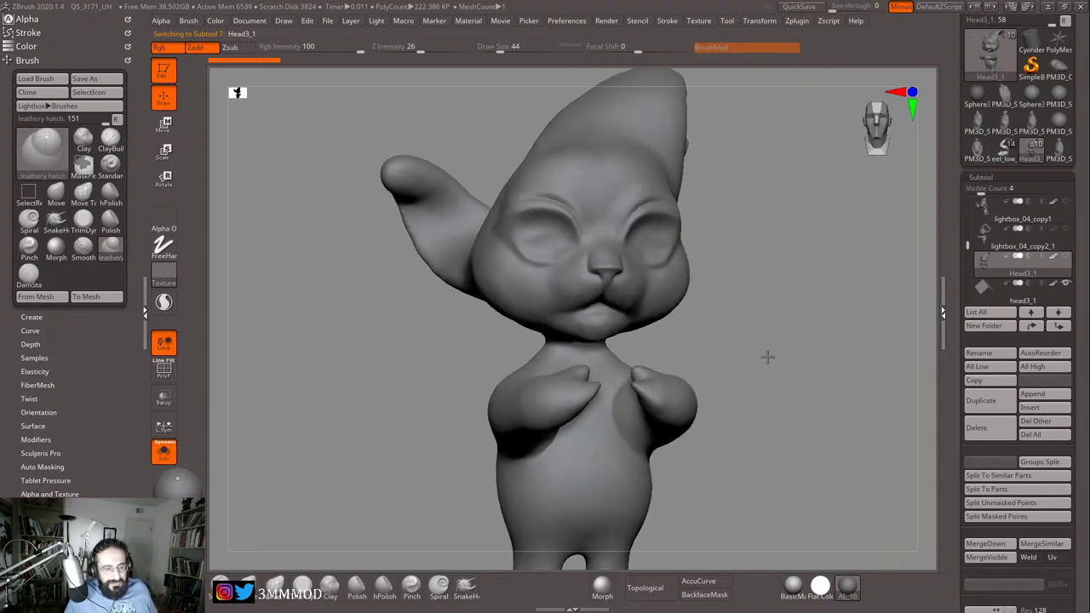
left_click(165, 452)
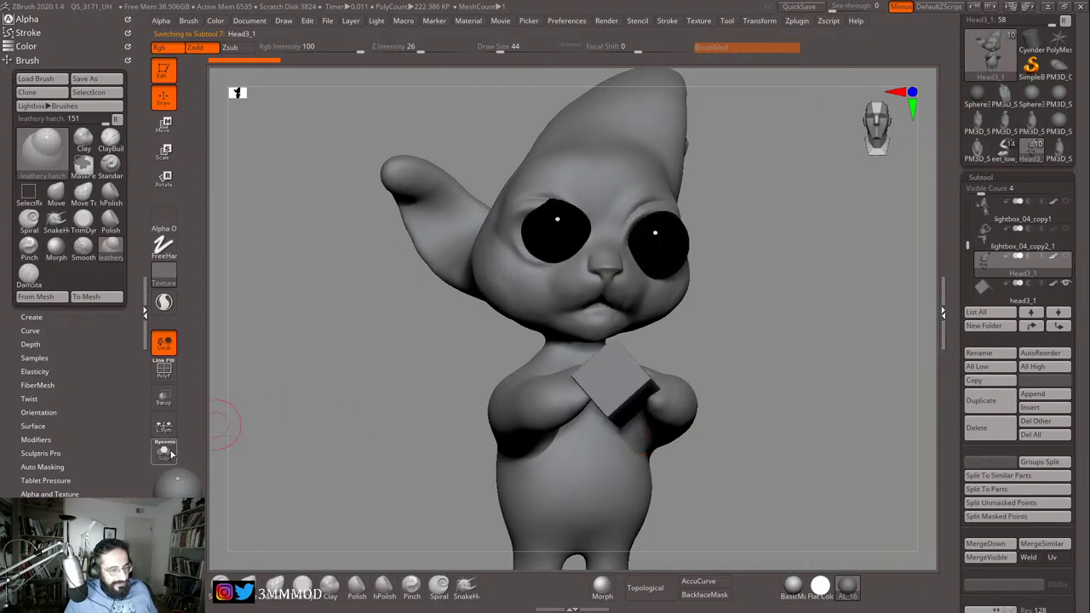
left_click(165, 452)
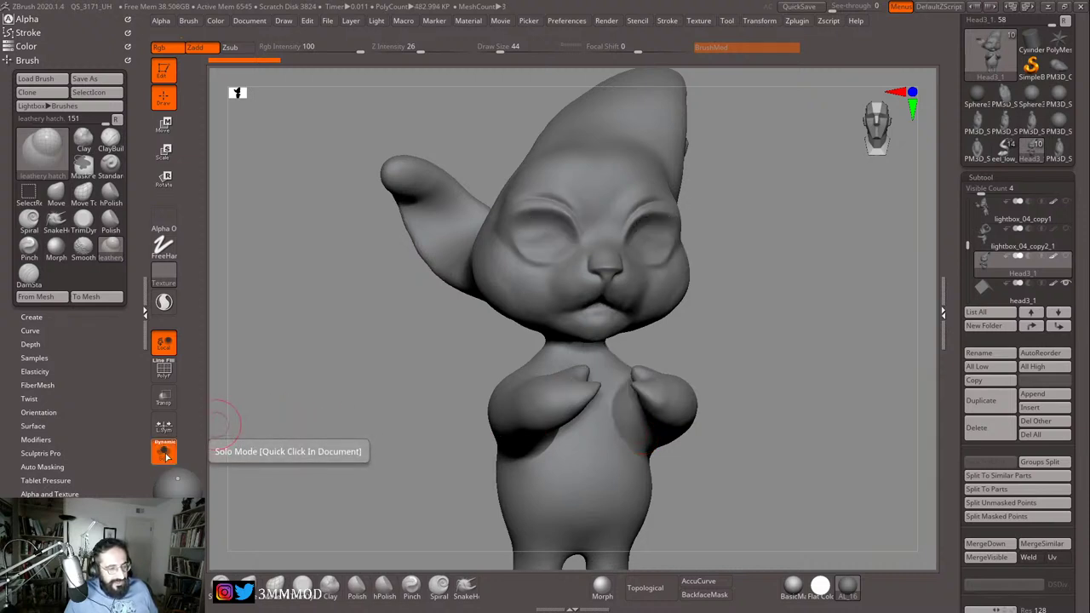
left_click_drag(778, 318, 779, 311)
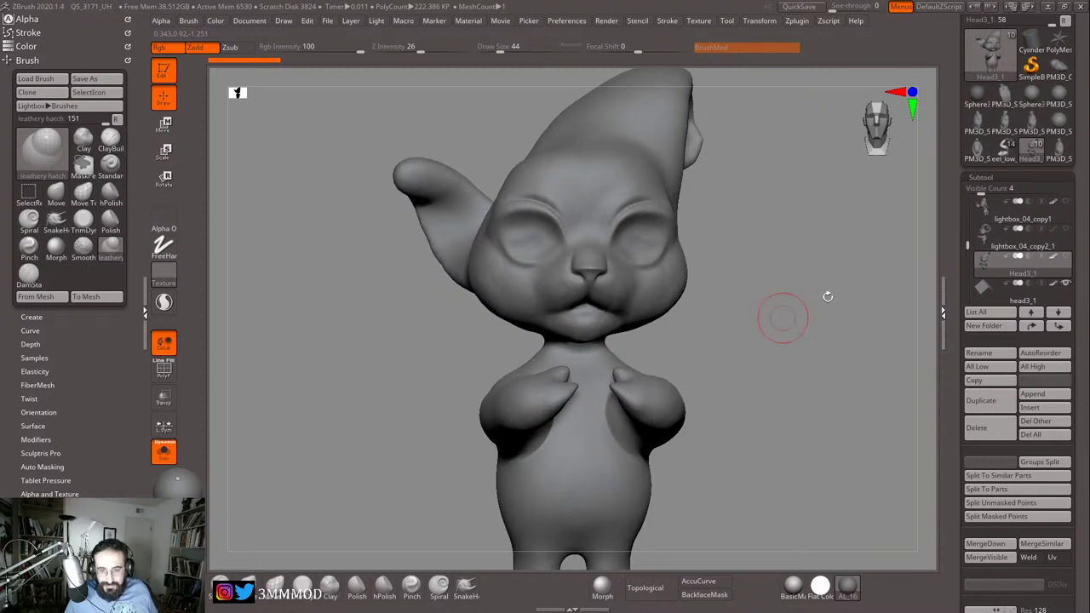
Step: Make the lightbox_04_copy2_1 subtool active, turn off Solo mode and inspect the smiling figure from the front and side
left_click(982, 235)
left_click_drag(810, 345, 806, 324)
left_click(163, 452)
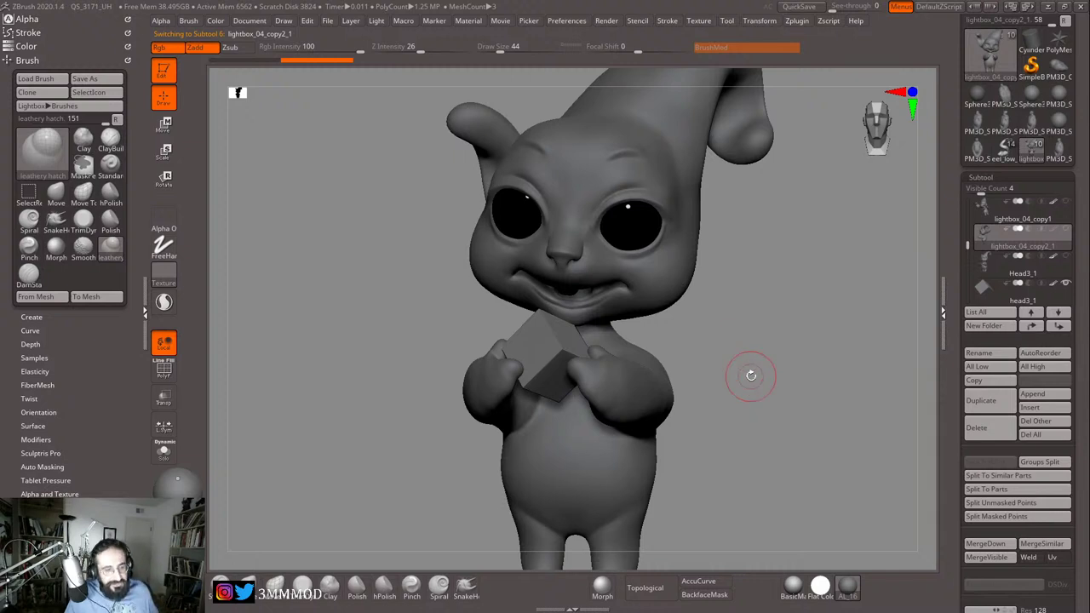
mouse_move(751, 374)
left_mouse_down()
mouse_move(749, 355)
mouse_move(857, 365)
mouse_move(775, 366)
mouse_move(786, 377)
mouse_move(783, 363)
mouse_move(780, 404)
left_mouse_up()
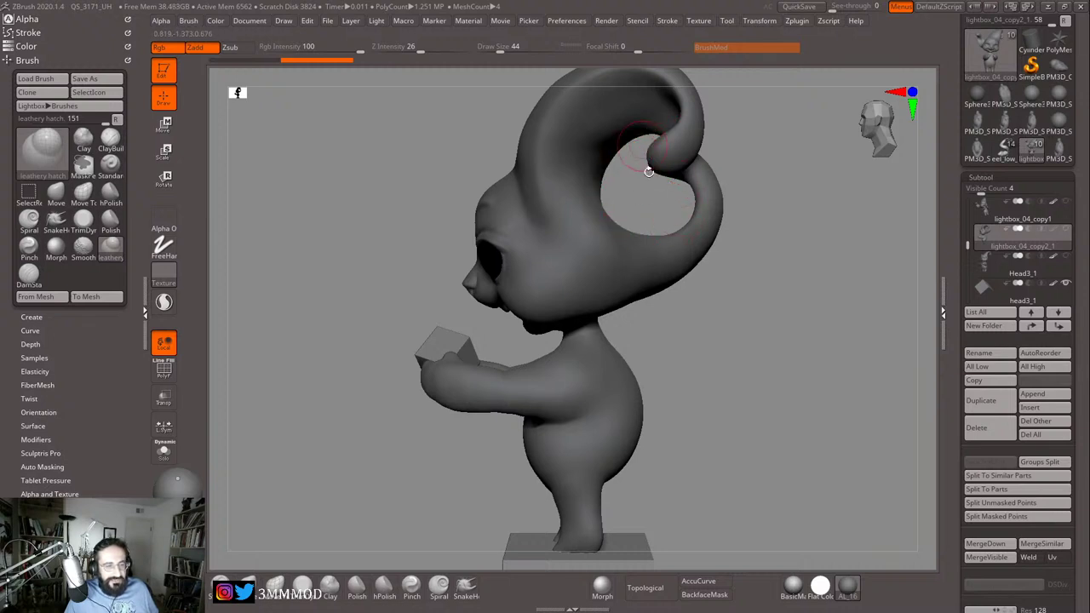
left_click_drag(755, 239, 799, 247)
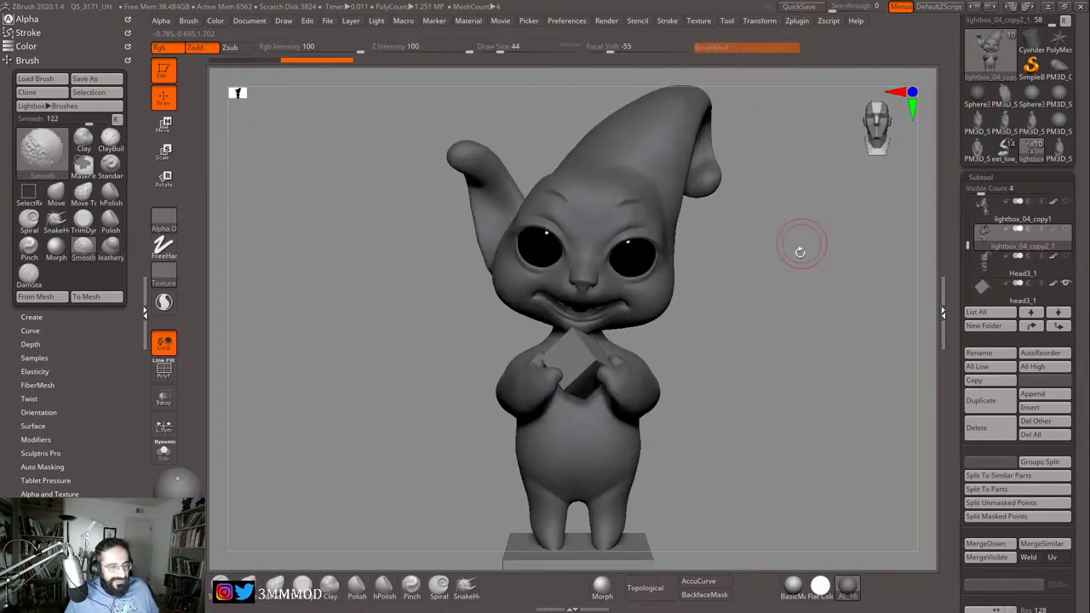
left_click_drag(779, 303, 773, 269, "alt")
Step: Switch to Maverick Studio, view the rendered character at a three-quarter angle and show the scene's environments and lights
key("alt+Tab")
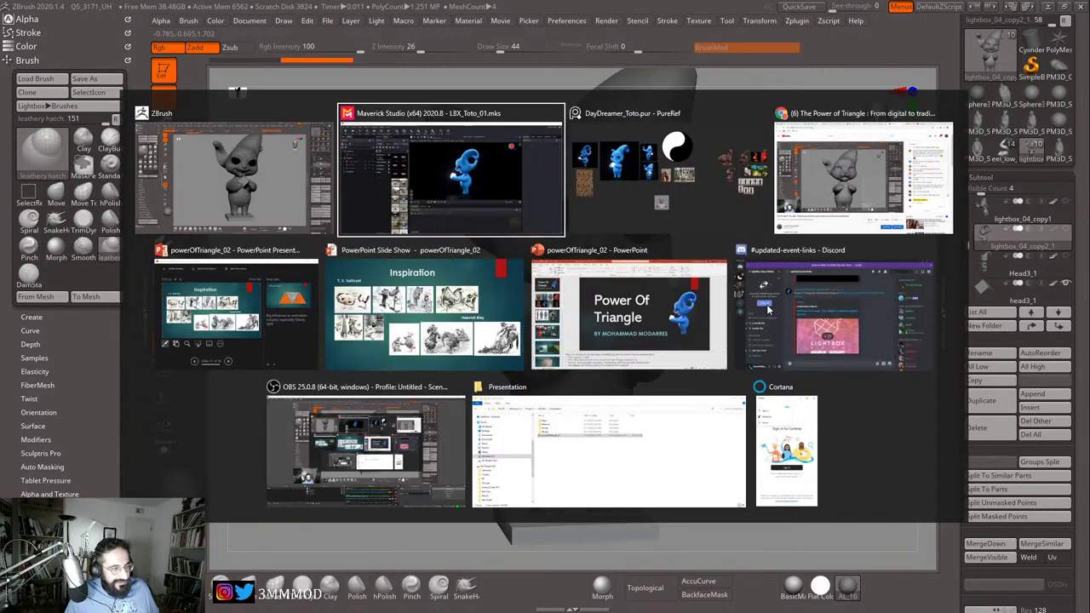
scroll(732, 337, "up", 3)
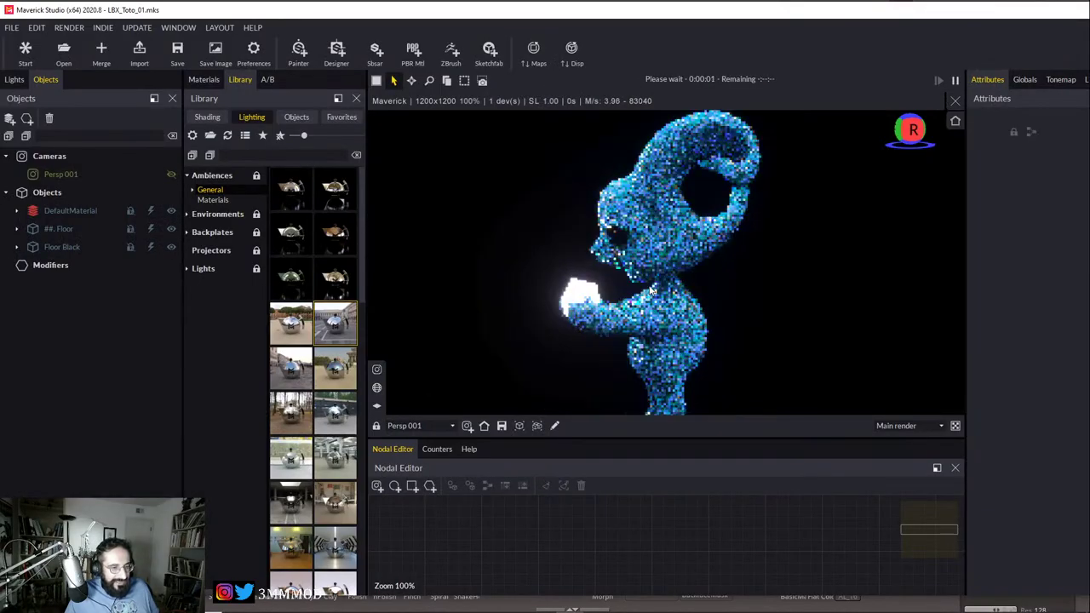
left_click_drag(652, 291, 700, 288)
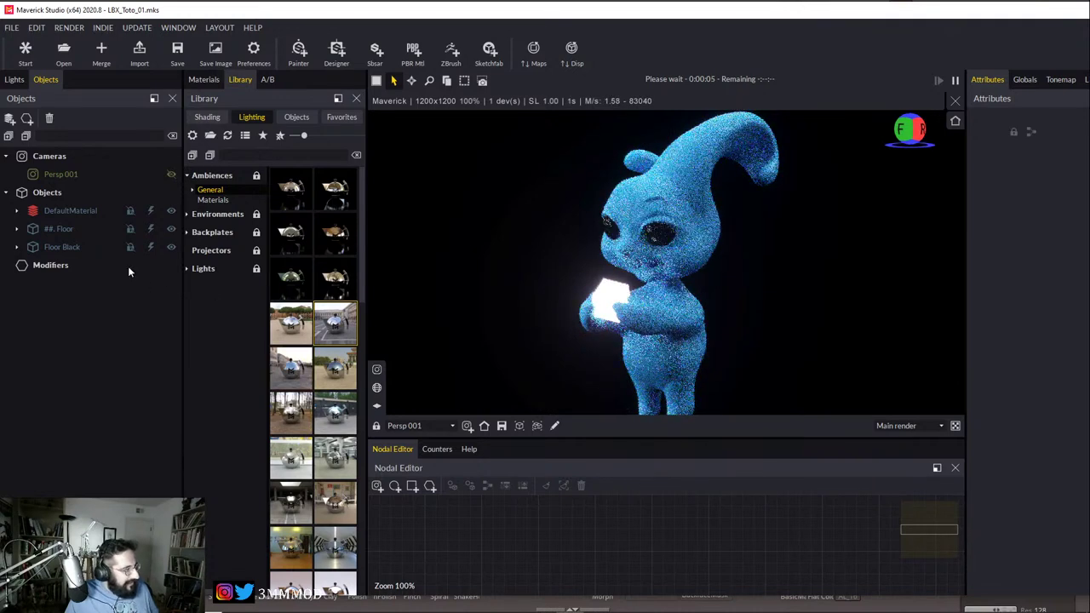
left_click(14, 79)
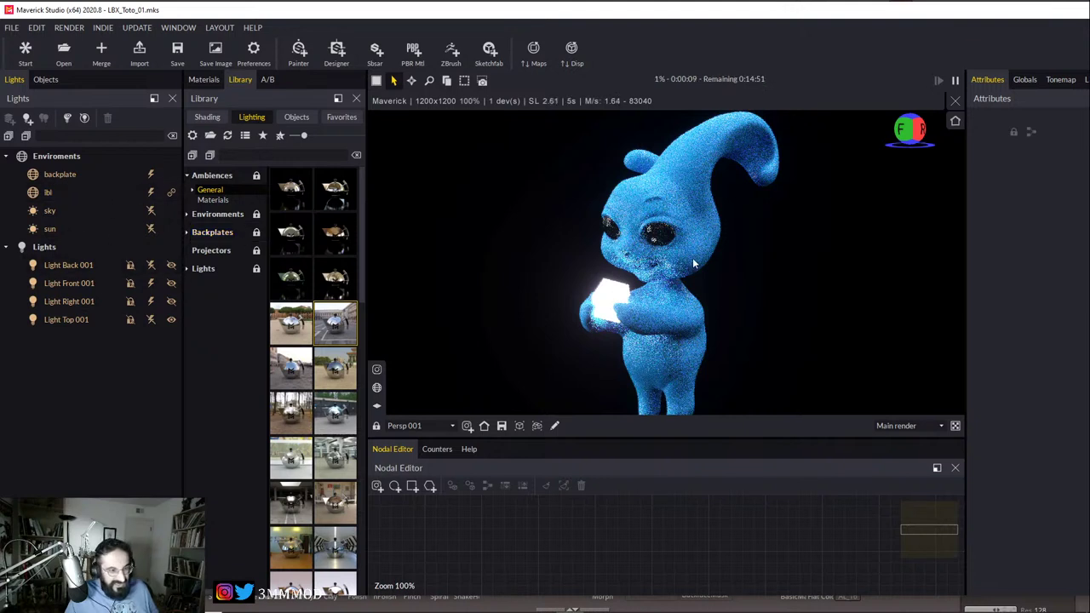
Step: Try green and yellow diffuse colors on the character's plastic material, restoring the original blue at the end
left_click(674, 341)
left_click(1048, 304)
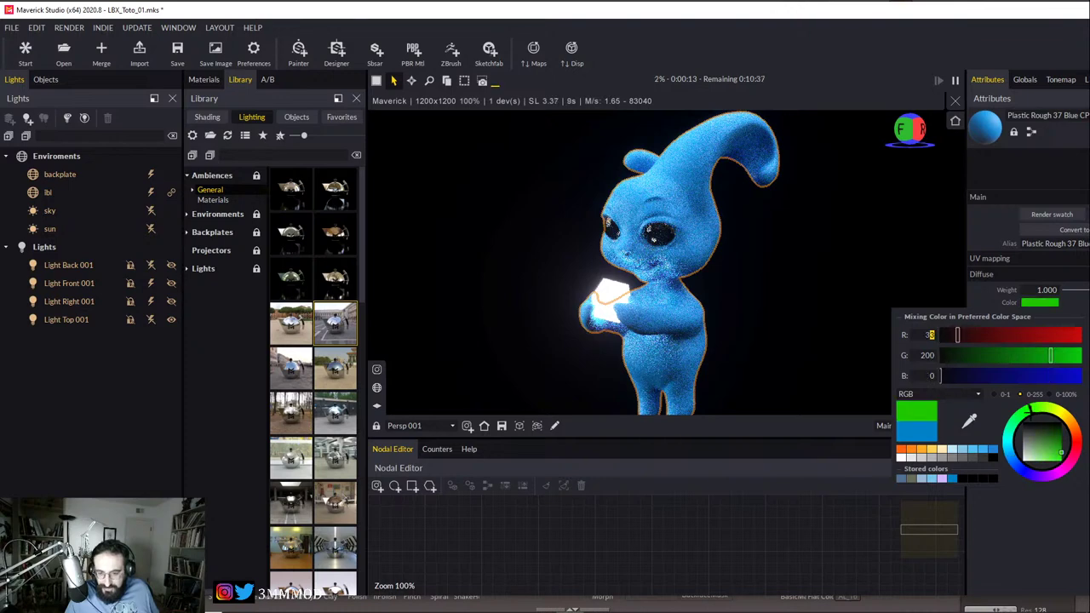
left_click(1025, 412)
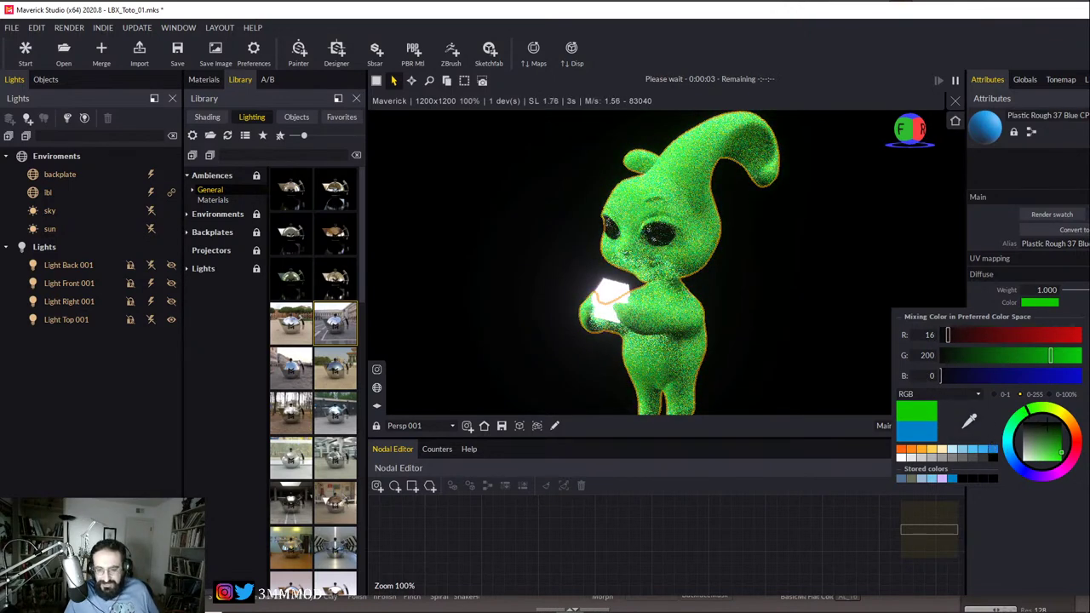
left_click_drag(1058, 412, 1042, 410)
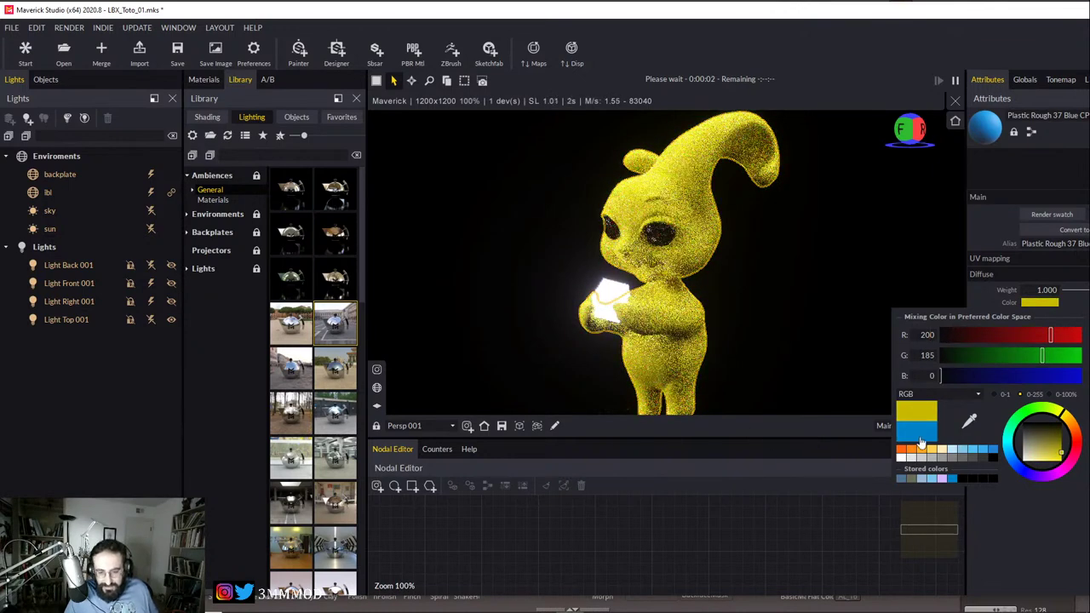
left_click(917, 436)
Step: Apply a different General ambience from the lighting library to the character's render scene
middle_click_drag(715, 356, 710, 347)
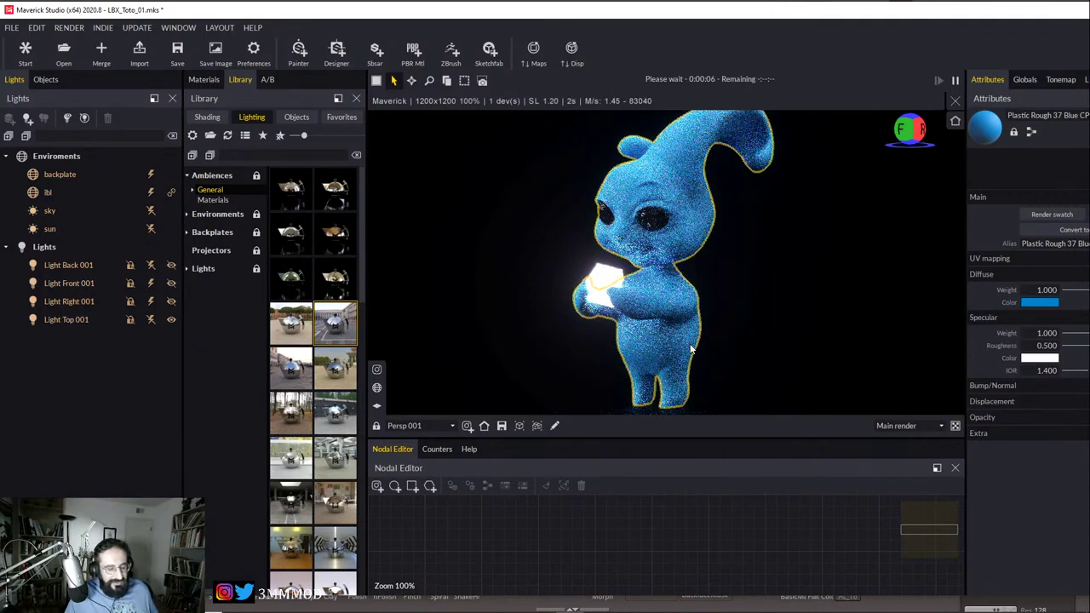
left_click_drag(290, 277, 493, 334)
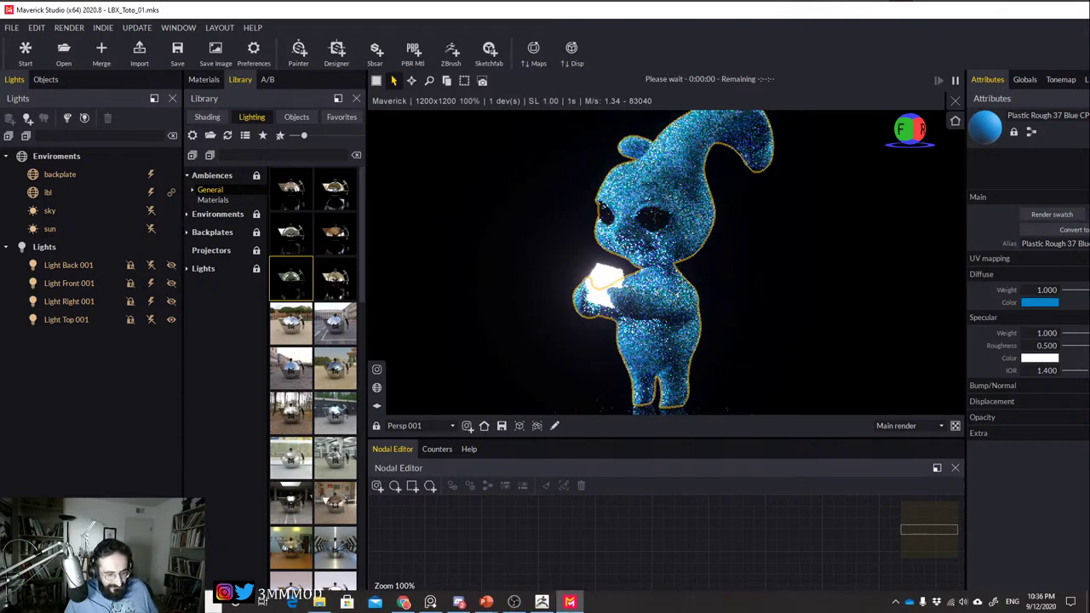
Step: Switch to ZBrush and inspect the smiling figure holding the box from slightly different front angles
mouse_move(570, 602)
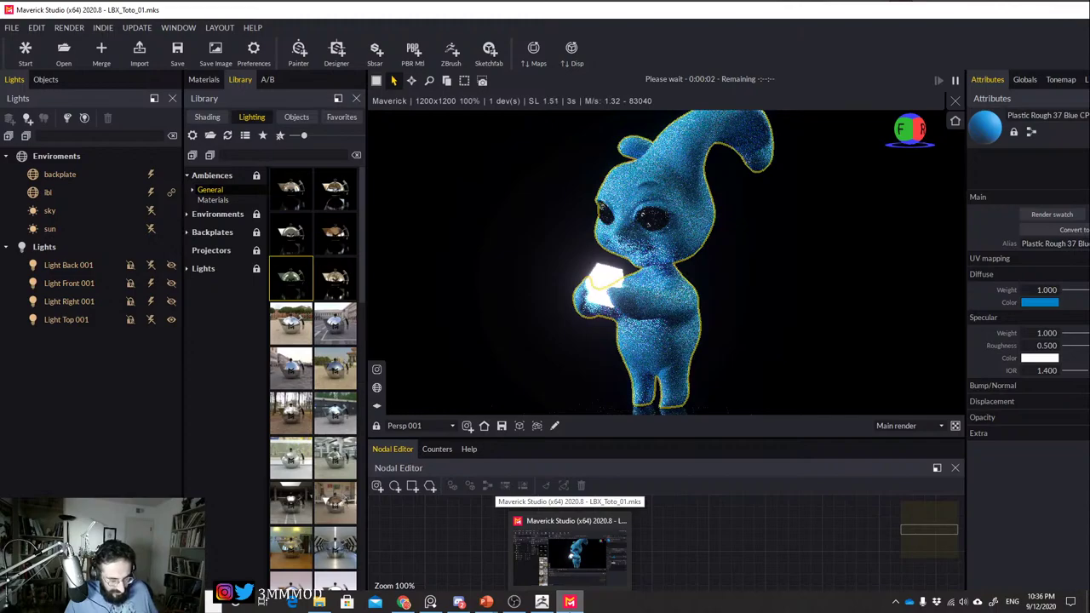
left_click(566, 599)
mouse_move(736, 415)
left_mouse_down()
mouse_move(747, 418)
mouse_move(749, 462)
mouse_move(736, 454)
left_mouse_up()
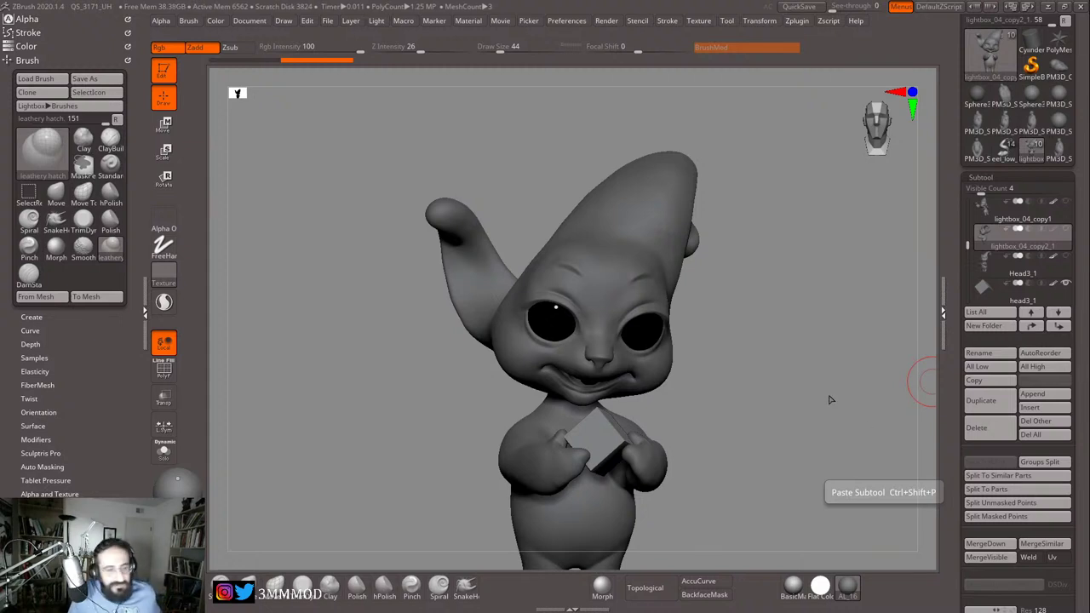
left_click_drag(831, 399, 821, 364)
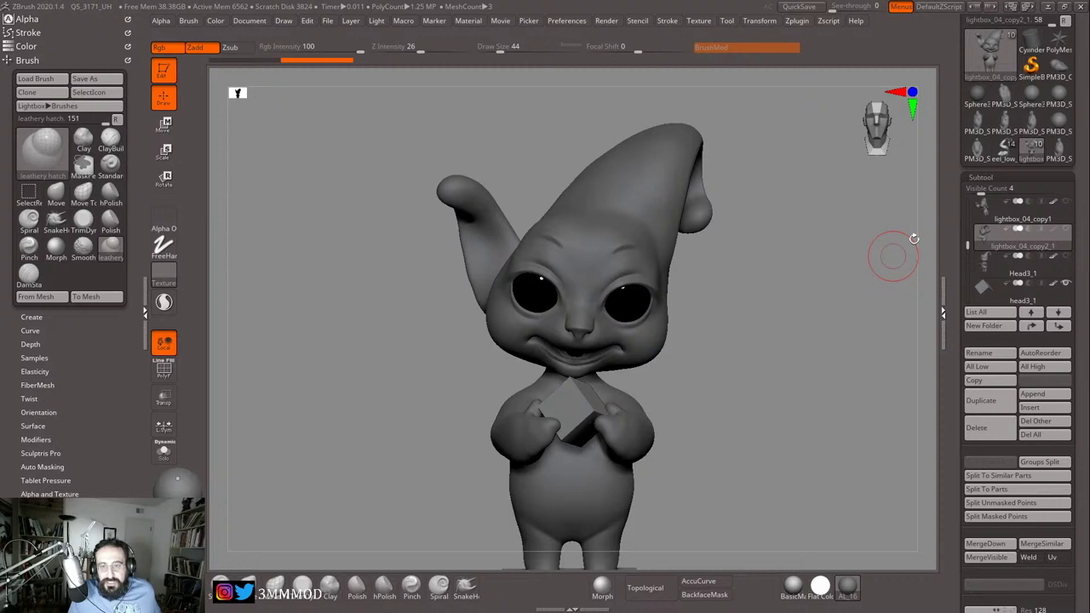
Step: Make the PM3D_Sphere3D_7 sculpt the active tool and examine its head up close at a three-quarter angle
left_click(989, 150)
key("f")
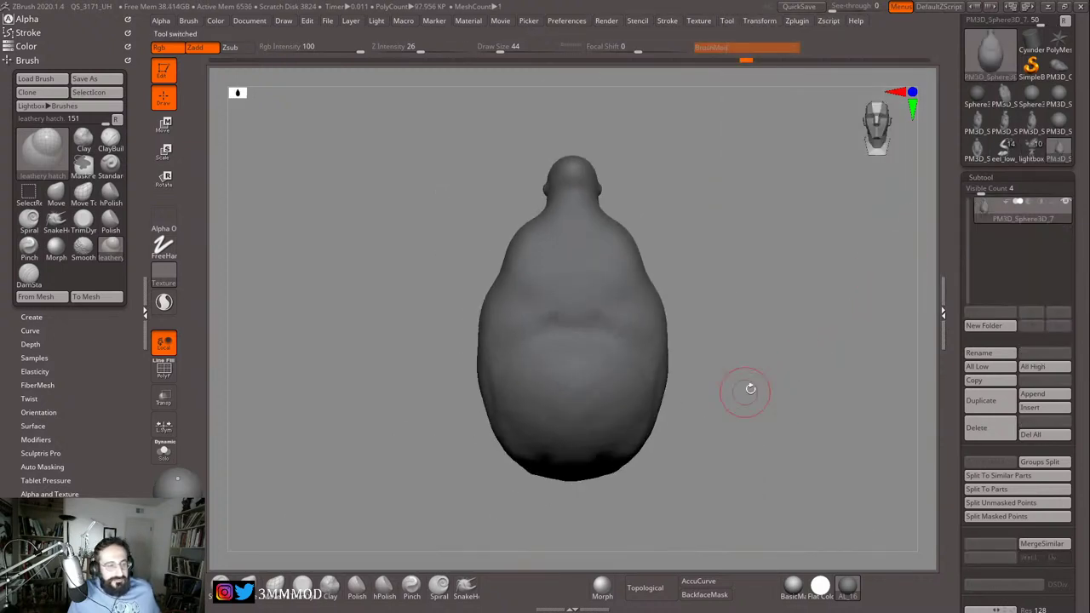
left_click_drag(750, 388, 758, 466)
left_click_drag(793, 277, 798, 405, "alt")
mouse_move(802, 361)
left_mouse_down()
mouse_move(771, 356)
mouse_move(803, 475)
mouse_move(752, 367)
mouse_move(764, 386)
mouse_move(795, 318)
mouse_move(810, 351)
left_mouse_up()
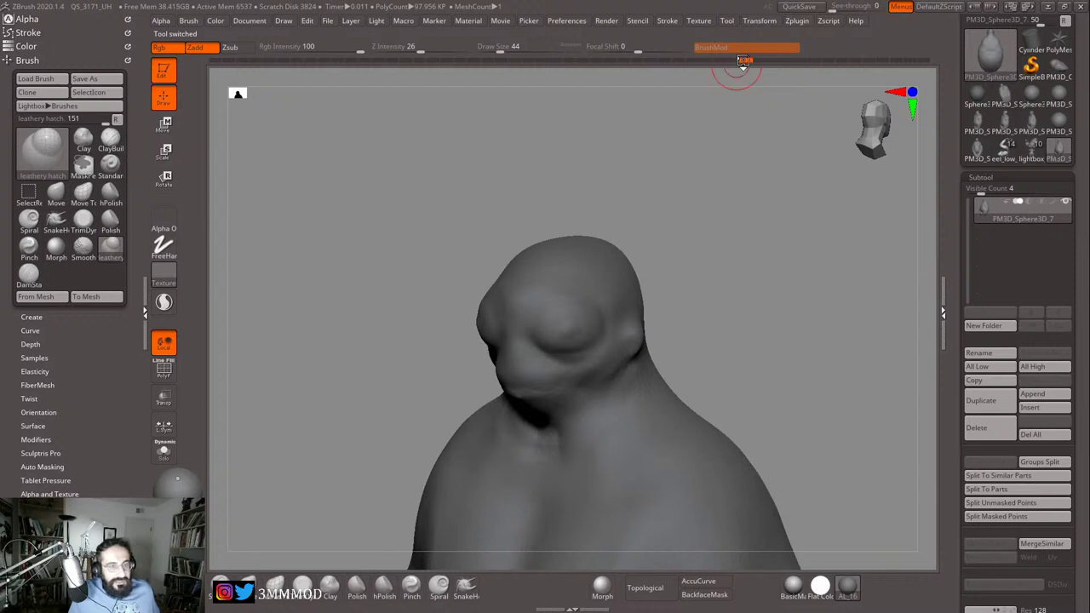
Step: Rewind the PM3D_Sphere3D_7 sculpt's undo history to its starting sphere
left_click_drag(743, 61, 541, 71)
left_click_drag(455, 74, 215, 63)
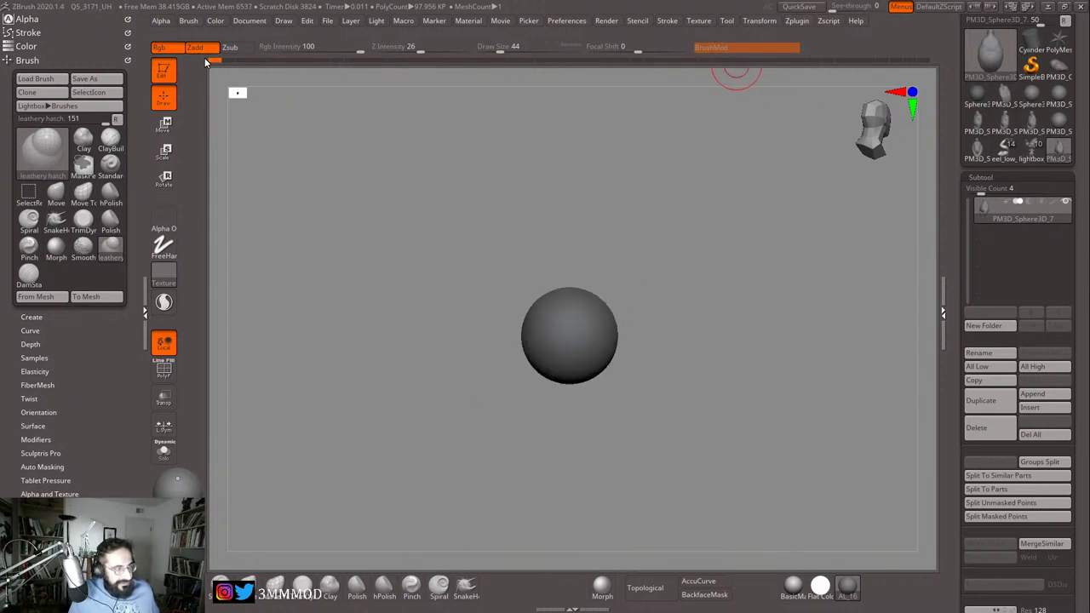
left_click_drag(827, 292, 826, 370, "alt")
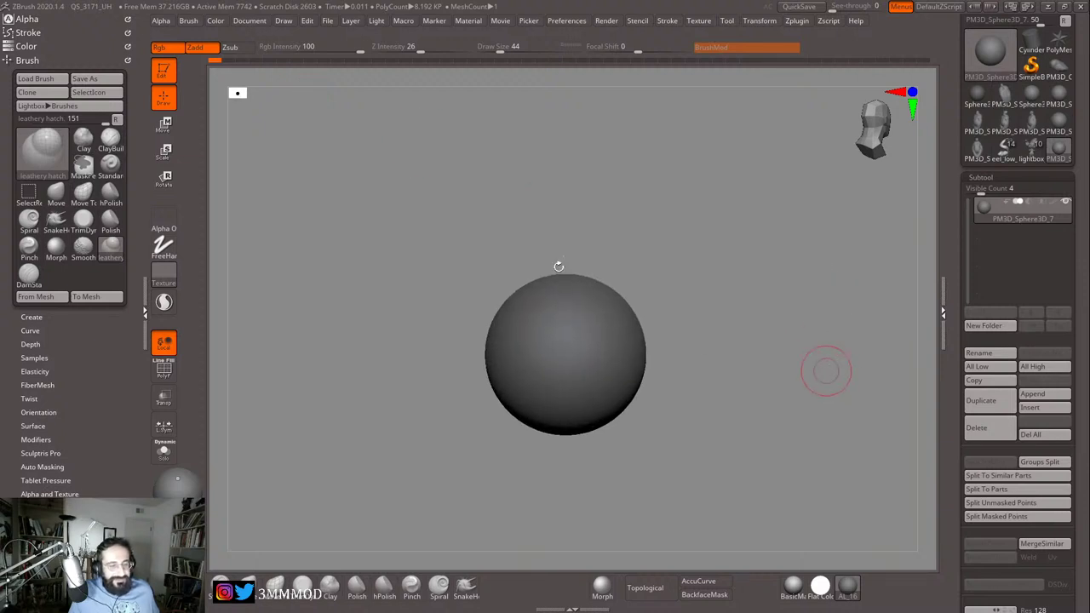
Step: Replay the undo history forward from the sphere to the ape-like bust and frame the whole figure
mouse_move(210, 55)
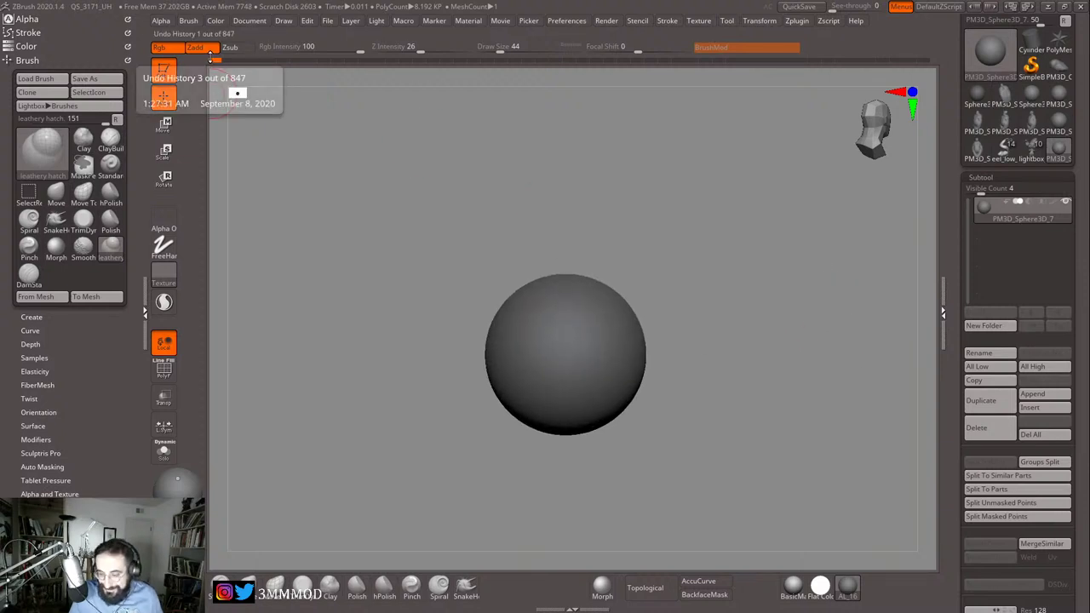
mouse_move(210, 55)
left_mouse_down()
mouse_move(251, 70)
mouse_move(474, 68)
left_mouse_up()
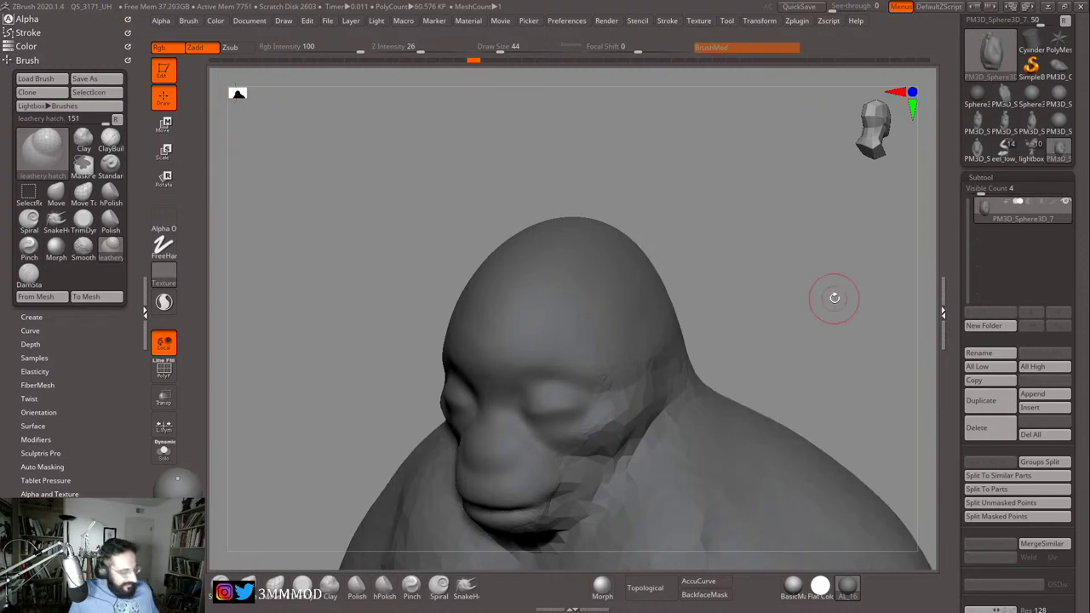
key("f")
left_click_drag(786, 276, 790, 355, "alt")
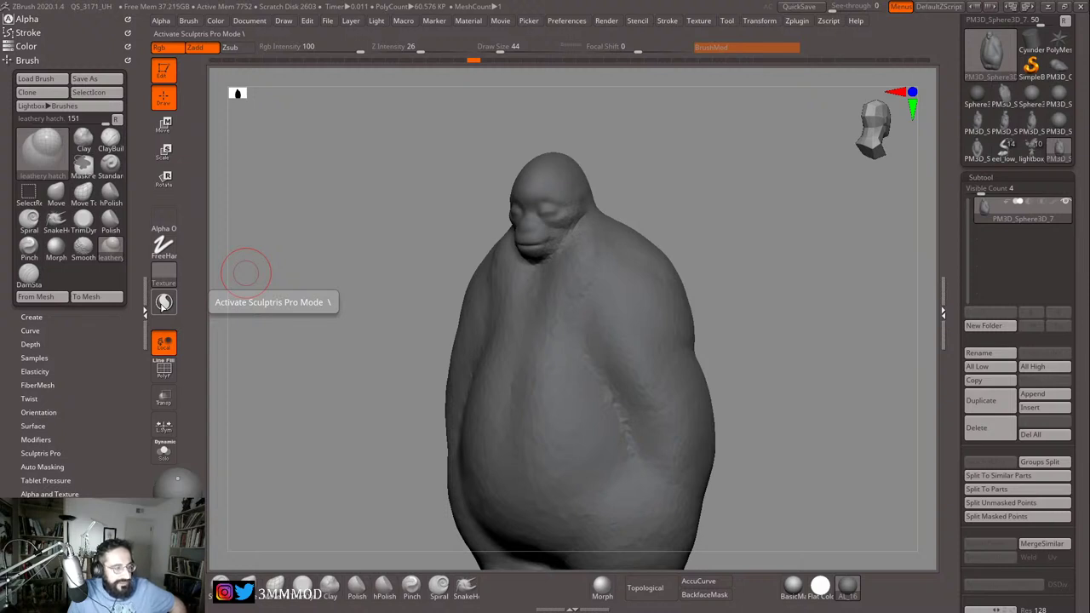
Step: Activate Sculptris Pro mode and advance the undo history through the blank-faced head to the brutish, heavy-jawed version
left_click(164, 302)
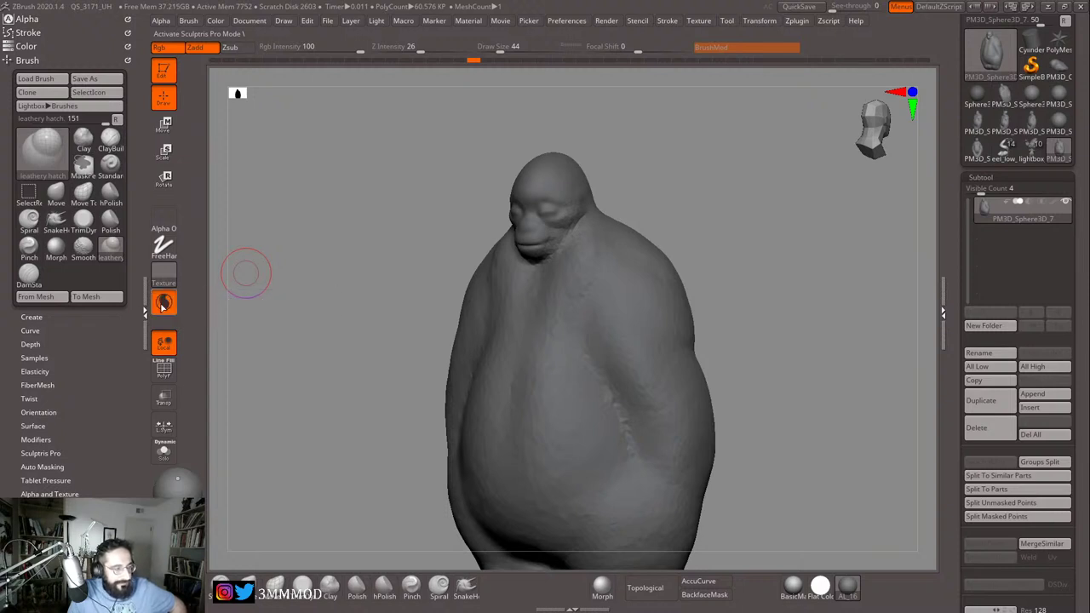
left_click(492, 61)
mouse_move(497, 66)
left_mouse_down()
mouse_move(589, 80)
mouse_move(541, 77)
left_mouse_up()
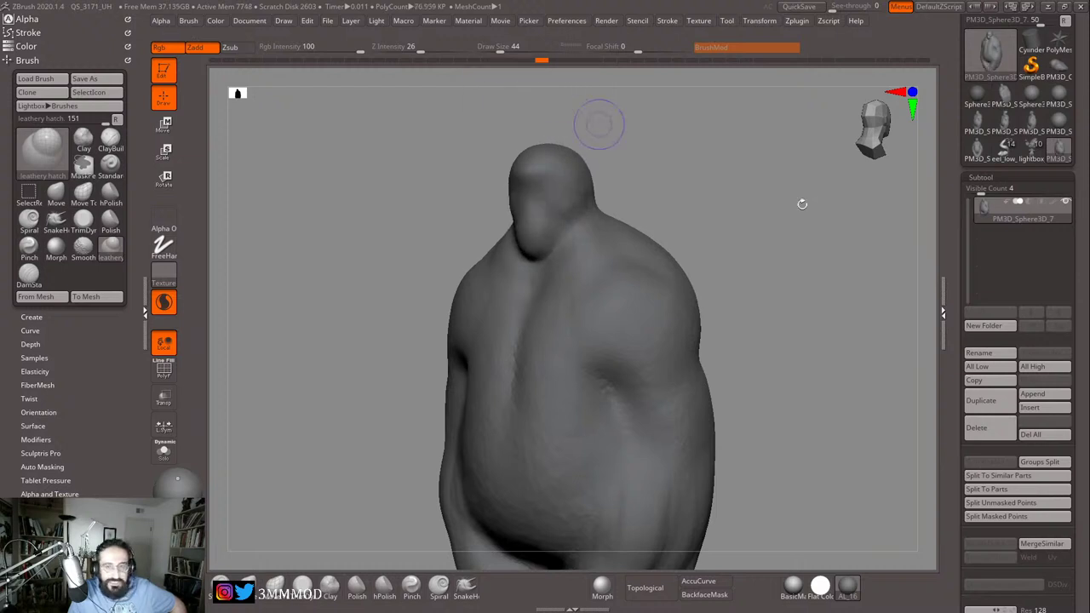
mouse_move(704, 282)
left_mouse_down()
mouse_move(750, 263)
mouse_move(708, 257)
mouse_move(744, 394)
mouse_move(769, 389)
mouse_move(768, 370)
mouse_move(776, 381)
left_mouse_up()
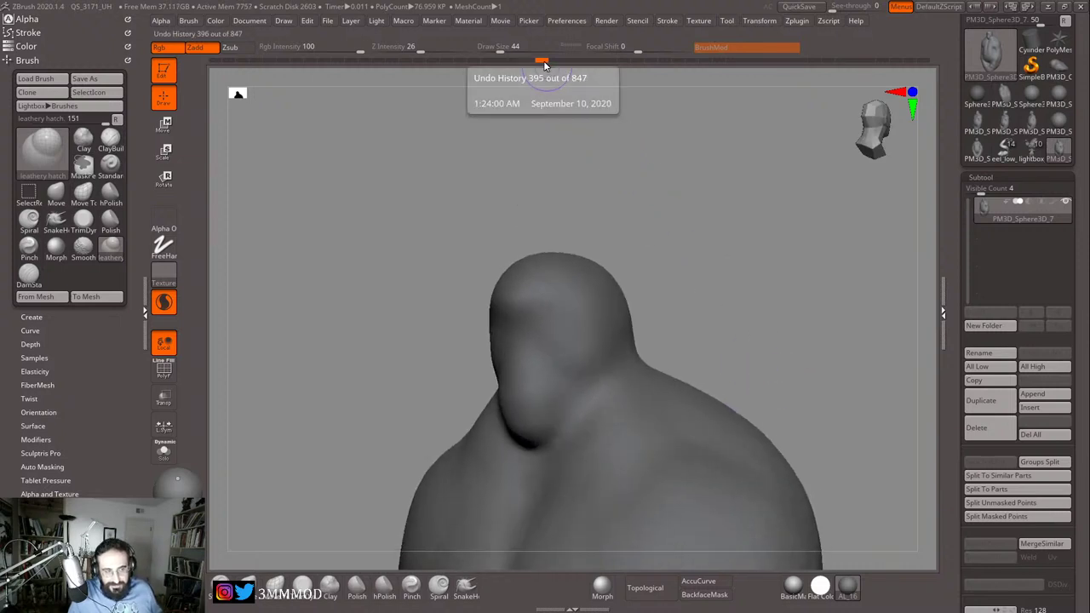
left_click_drag(545, 65, 617, 76)
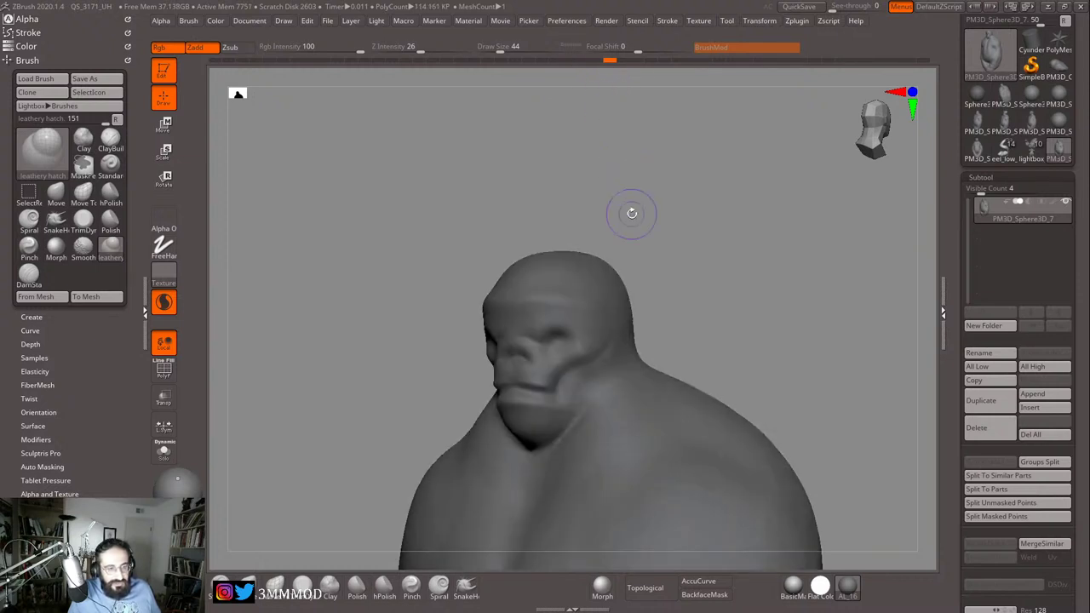
mouse_move(627, 214)
left_mouse_down()
mouse_move(654, 207)
mouse_move(634, 201)
left_mouse_up()
Step: Switch through other sculpt tools, including PM3D_Sphere3D_4, PM3D_Sphere3D_2 and PM3D_Sphere3D_6, and compare their head and body shapes
left_click(1035, 129)
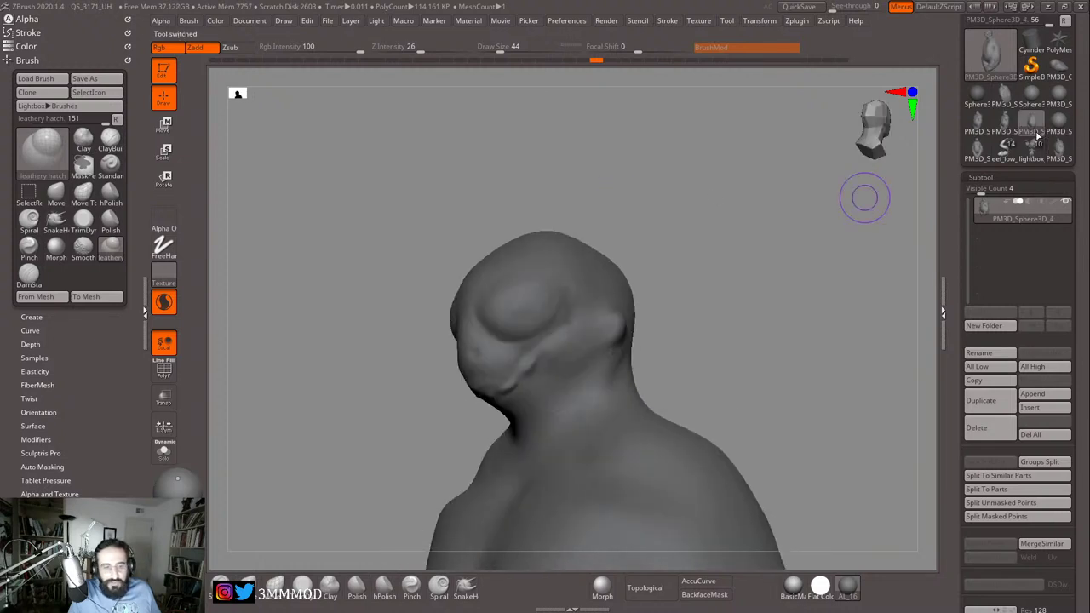
left_click_drag(865, 274, 763, 309)
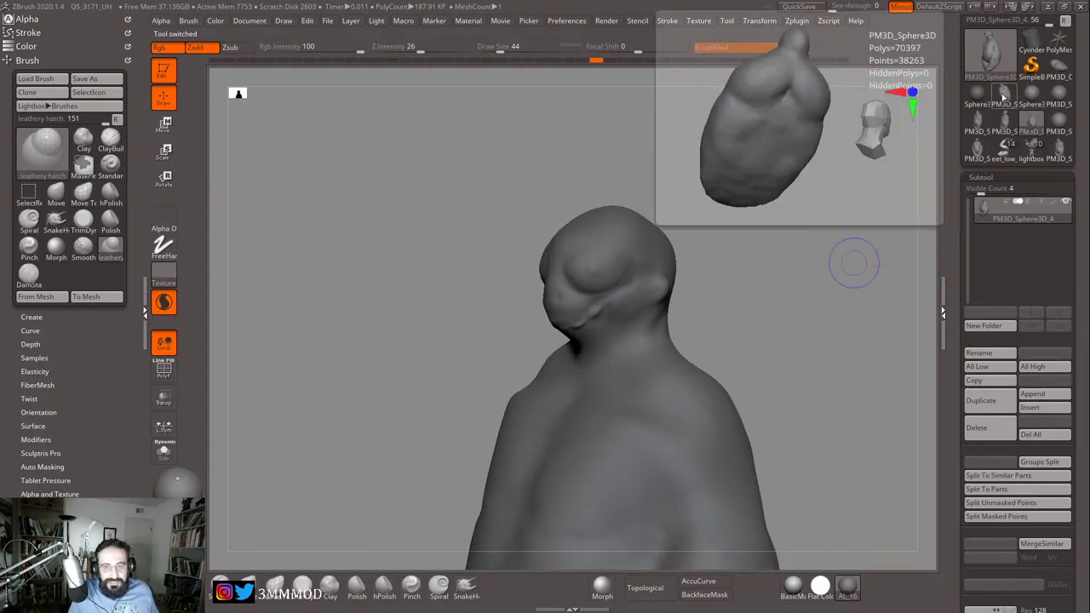
left_click(1005, 94)
left_click(977, 122)
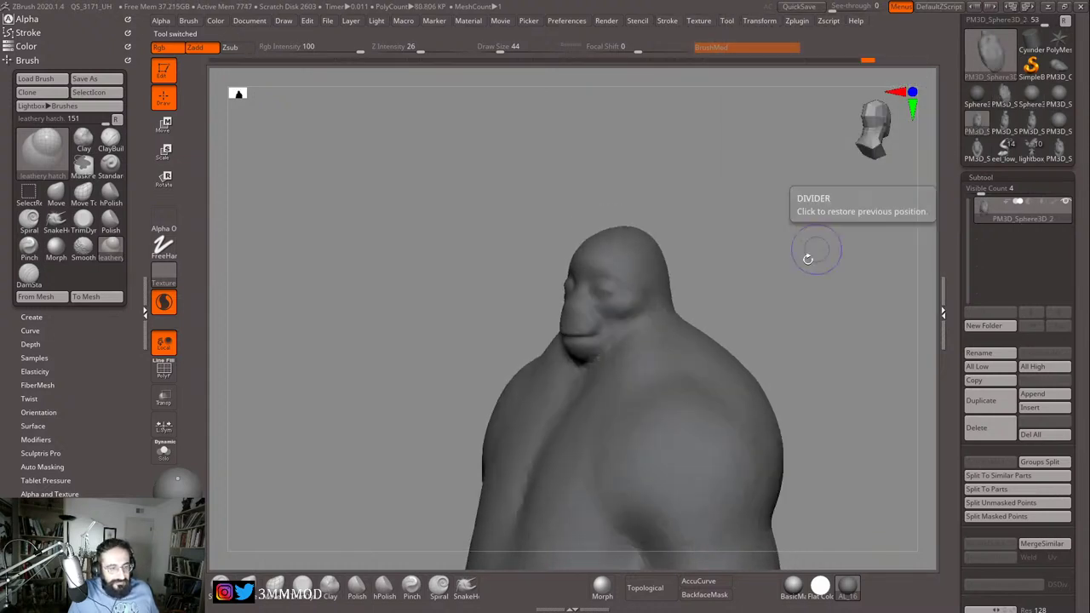
left_click(979, 149)
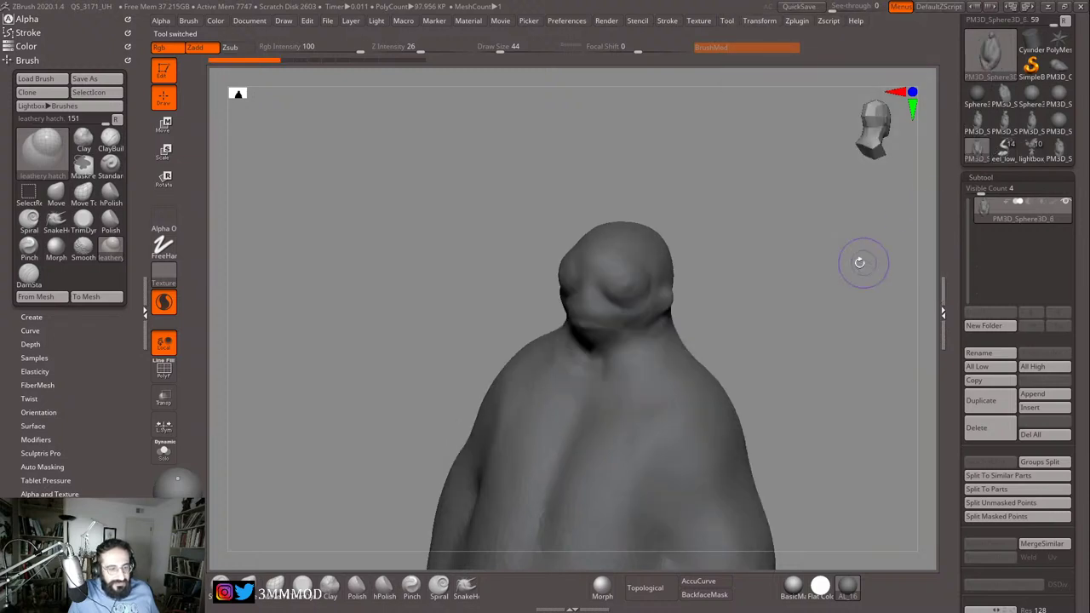
mouse_move(835, 253)
left_mouse_down()
mouse_move(811, 297)
mouse_move(800, 290)
mouse_move(834, 316)
mouse_move(787, 245)
mouse_move(746, 252)
mouse_move(754, 229)
left_mouse_up()
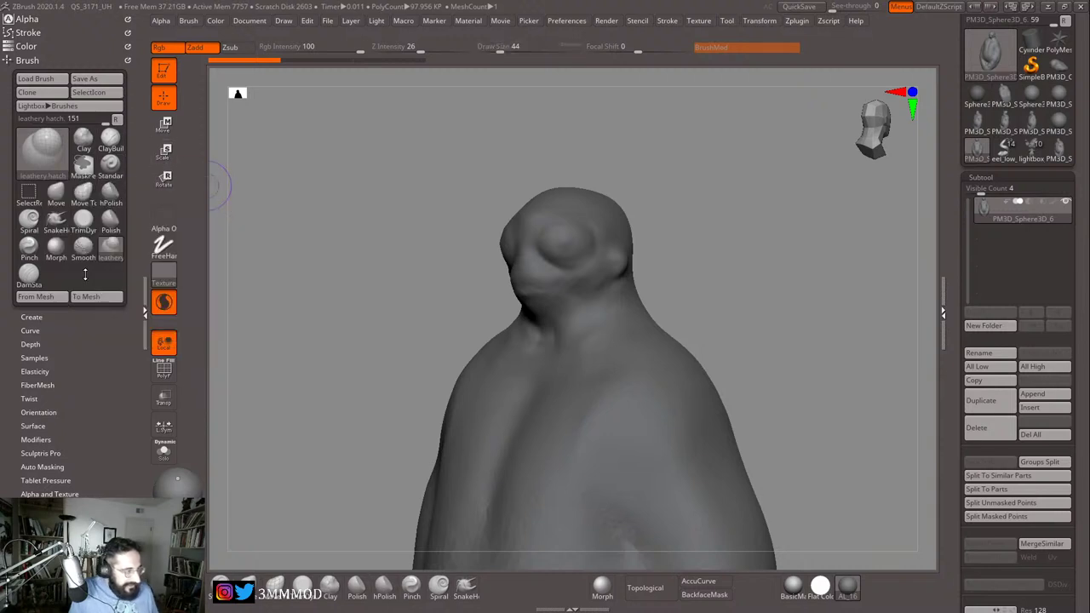
Step: Select the ClayBuildup brush, set its draw size to 104 and try a stroke at the base of the neck
left_click(110, 138)
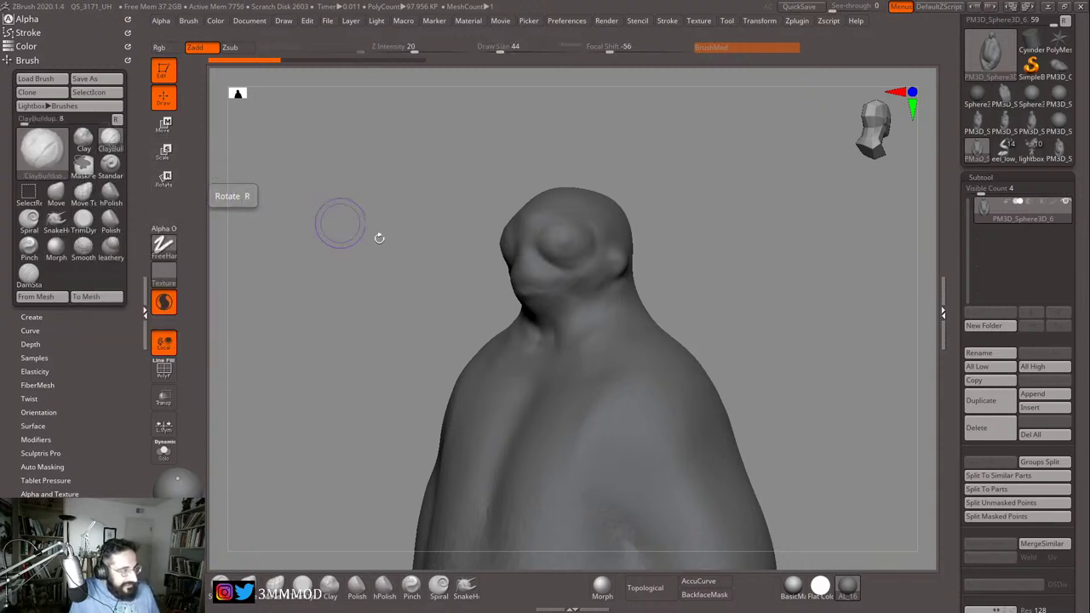
key("s")
left_click_drag(587, 371, 637, 414)
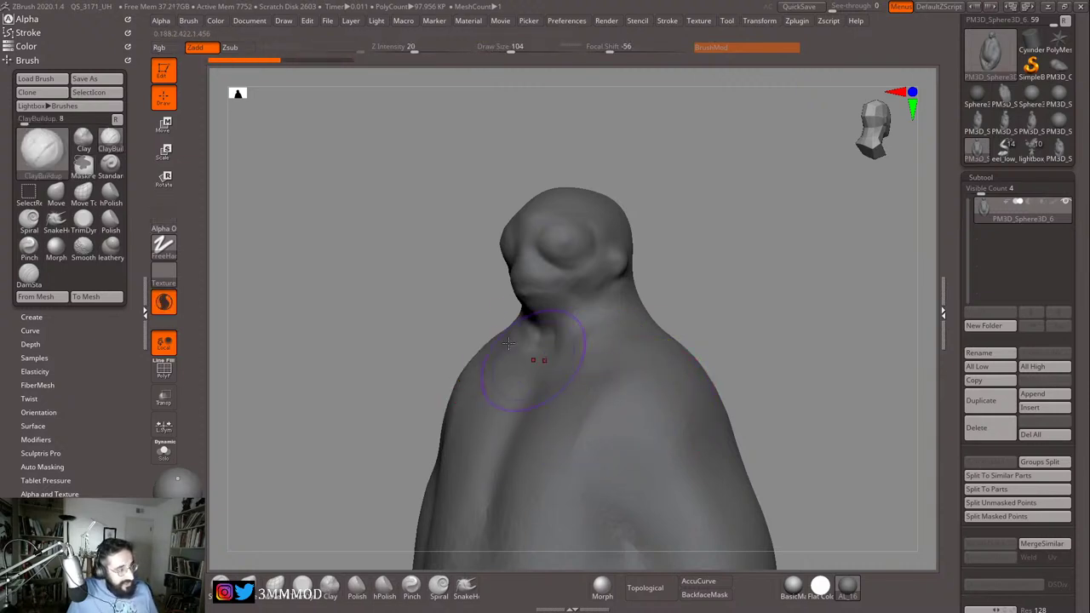
Step: Clone the ClayBuildup brush and open the alpha choices for the copy
left_click(160, 22)
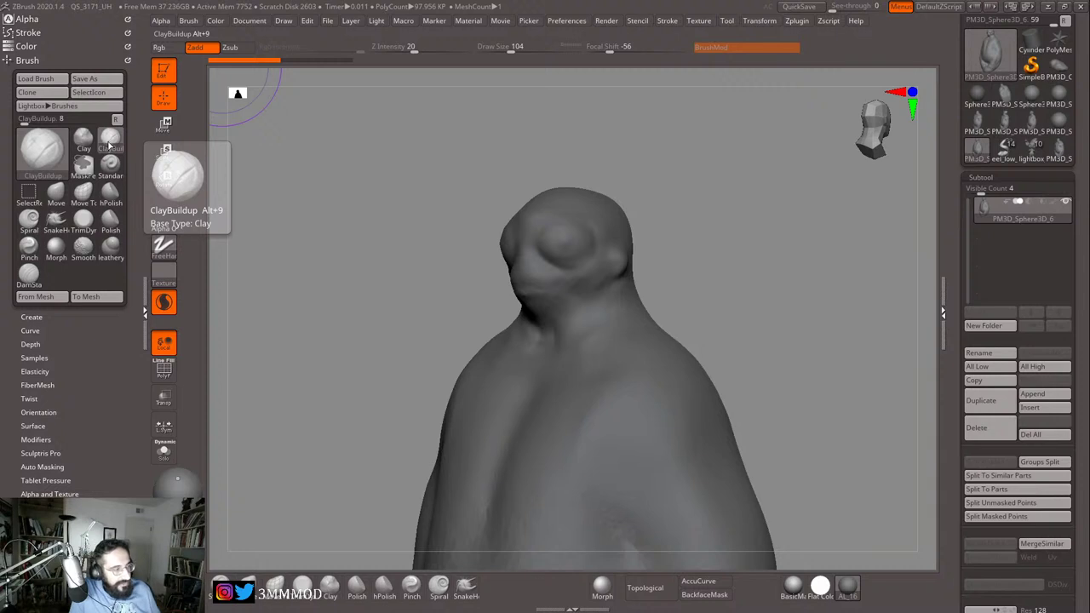
left_click(188, 21)
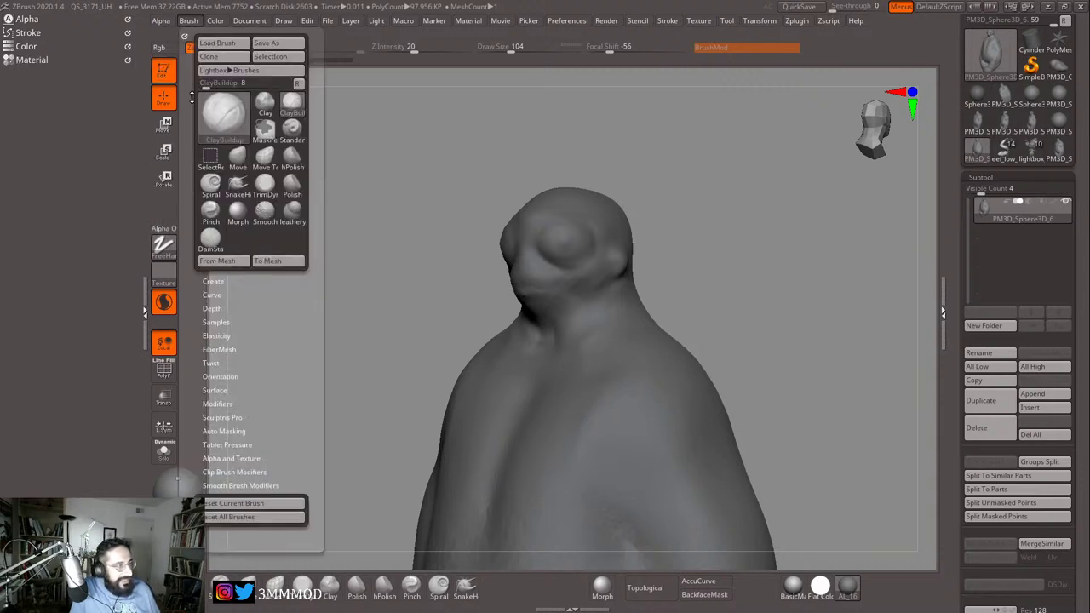
left_click(210, 57)
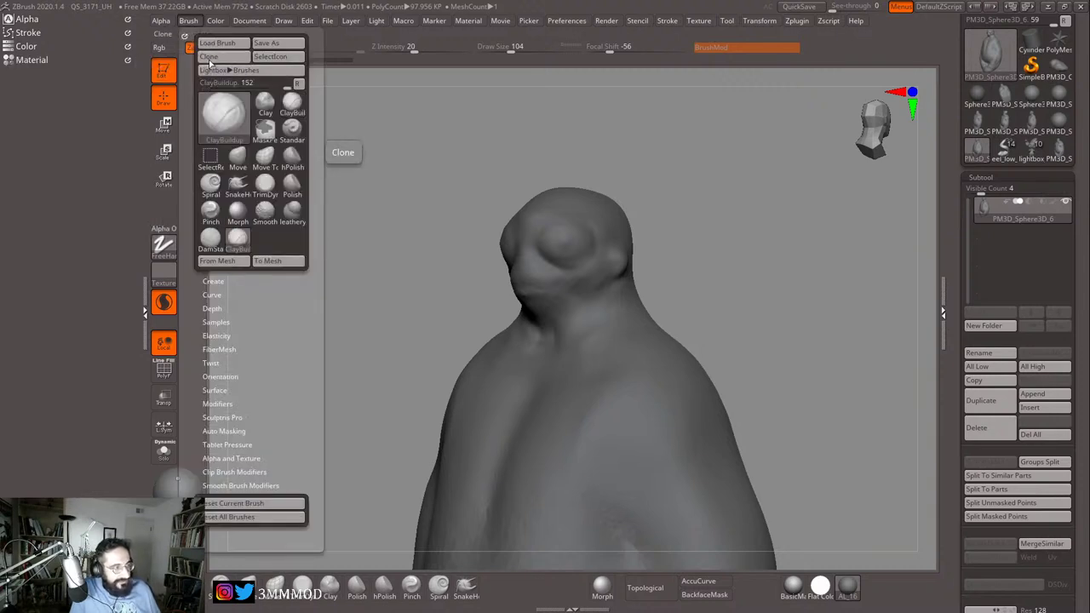
left_click(166, 22)
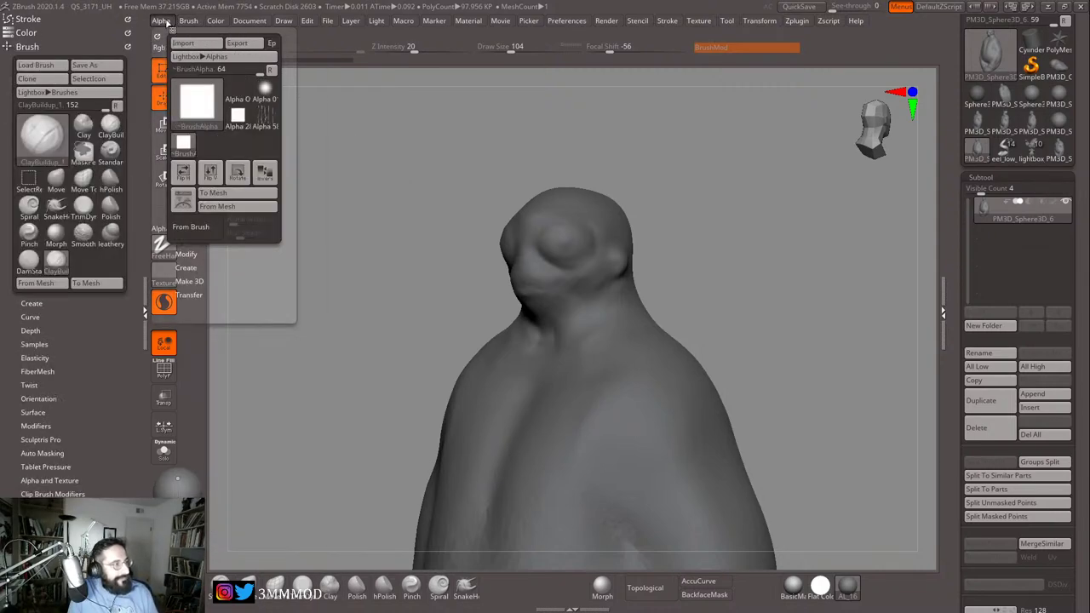
left_click(181, 98)
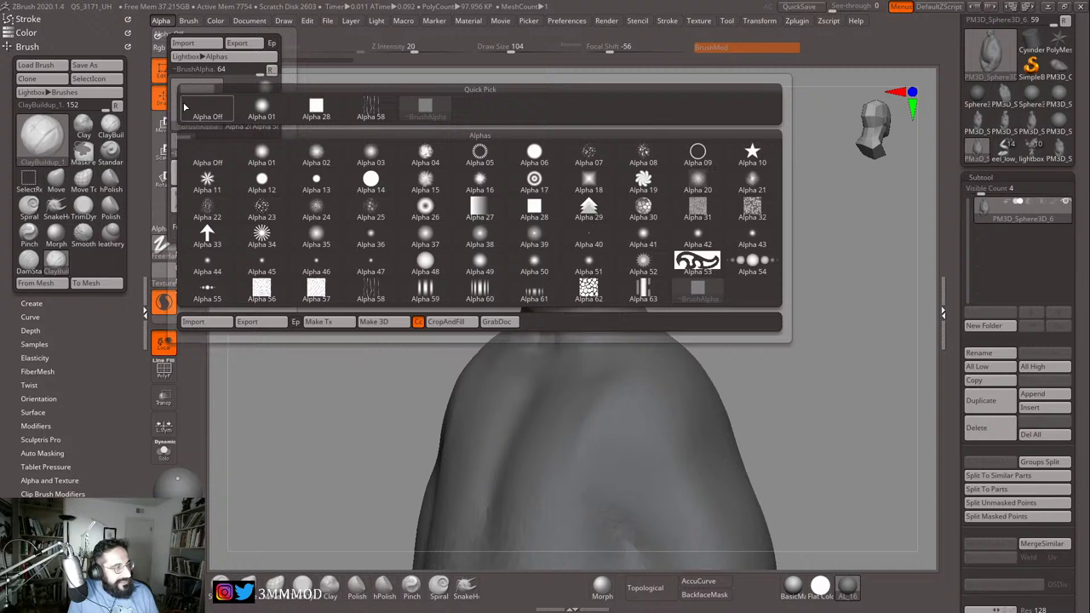
left_click(432, 272)
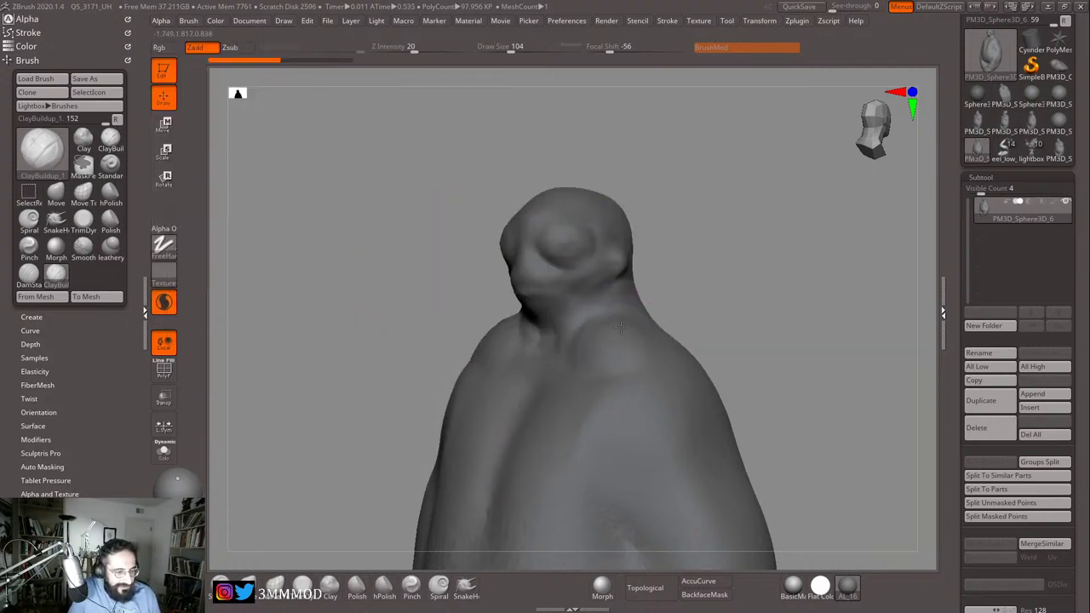
Step: Try the cloned ClayBuildup brush on the shoulder, undo the stroke and enlarge the draw size to 239
mouse_move(620, 326)
left_mouse_down()
mouse_move(581, 341)
mouse_move(589, 300)
left_mouse_up()
mouse_move(731, 294)
left_mouse_down()
mouse_move(764, 292)
mouse_move(645, 286)
left_mouse_up()
key("ctrl+z")
key("s")
mouse_move(587, 323)
left_mouse_down()
mouse_move(603, 324)
mouse_move(568, 331)
left_mouse_up()
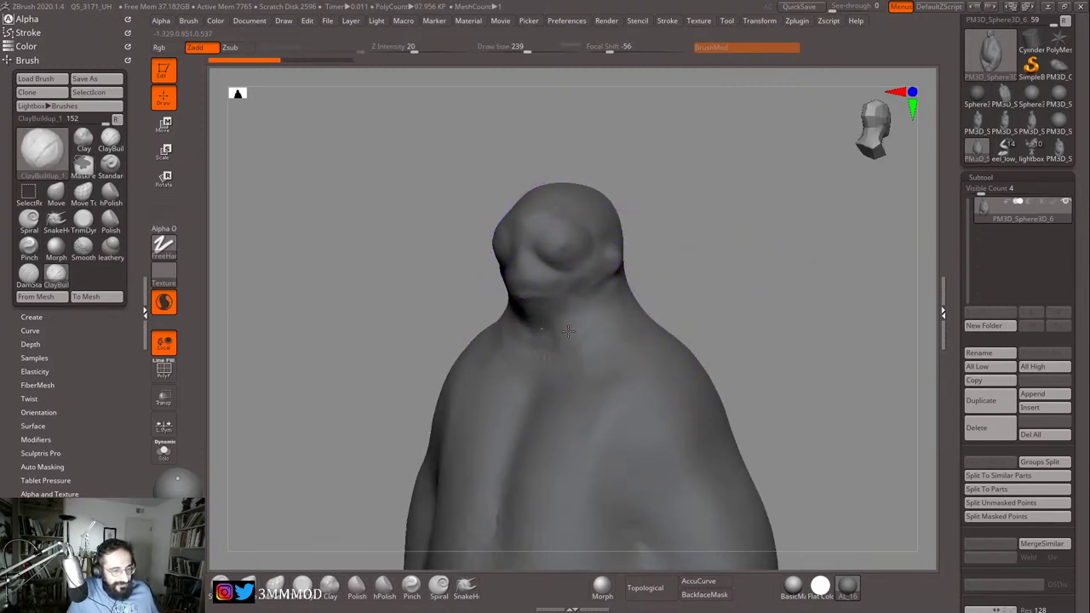
mouse_move(722, 272)
left_mouse_down()
mouse_move(307, 291)
mouse_move(329, 280)
left_mouse_up()
left_click_drag(691, 264, 691, 246, "alt")
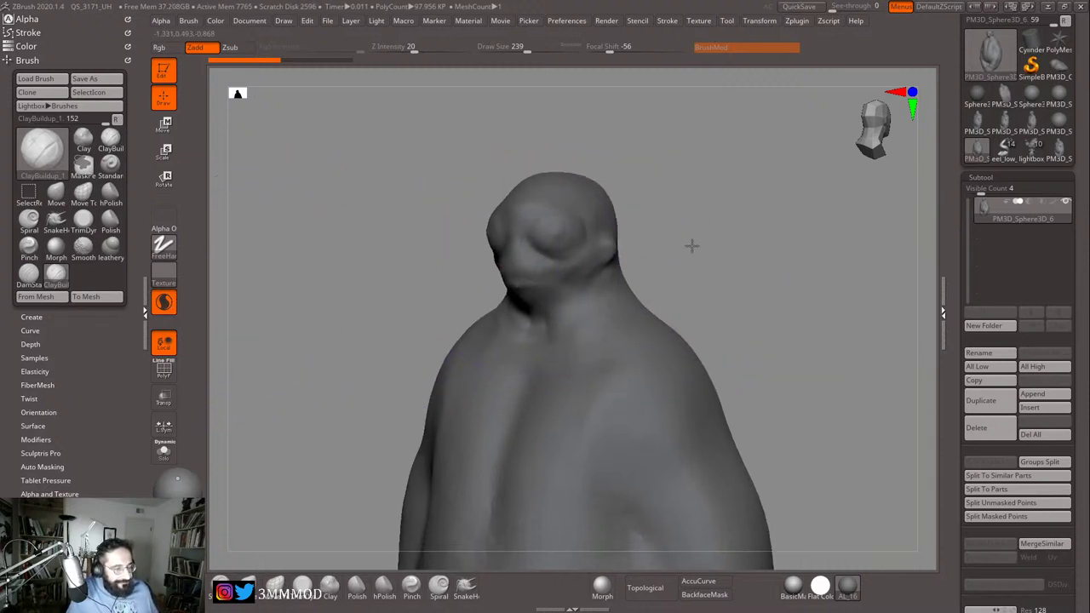
Step: Smooth the eyes and mouth of the creature's head with the Smooth brush at a draw size of 212
key("s")
left_click_drag(558, 284, 568, 284)
mouse_move(673, 254)
left_mouse_down("alt")
mouse_move(677, 266)
mouse_move(679, 228)
left_mouse_up("alt")
key("s")
mouse_move(587, 285)
left_mouse_down()
mouse_move(572, 284)
mouse_move(644, 263)
mouse_move(559, 296)
left_mouse_up()
key("s")
left_click_drag(664, 254, 654, 277)
left_click_drag(555, 291, 563, 269, "shift")
key("s")
mouse_move(570, 269)
left_mouse_down()
mouse_move(583, 269)
mouse_move(572, 259)
left_mouse_up()
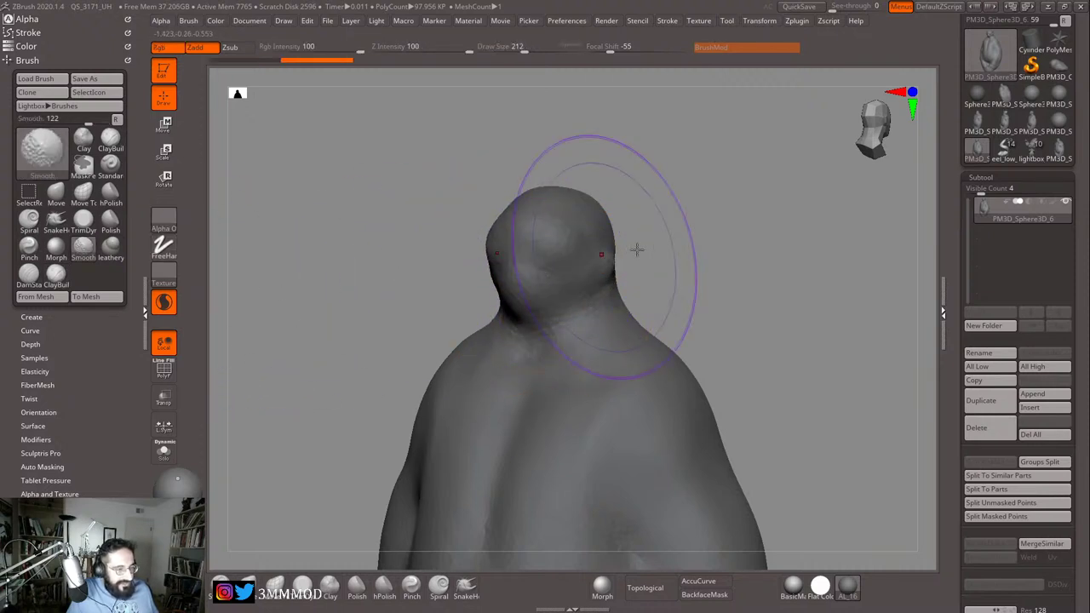
mouse_move(637, 248)
left_mouse_down()
mouse_move(705, 241)
mouse_move(655, 246)
mouse_move(698, 241)
mouse_move(690, 247)
mouse_move(740, 265)
mouse_move(710, 243)
mouse_move(775, 221)
mouse_move(816, 231)
mouse_move(761, 241)
mouse_move(757, 218)
mouse_move(821, 228)
mouse_move(800, 238)
left_mouse_up()
Step: Restore the facial features, set the draw size to 234 and try smoothing the mouth and jaw
key("s")
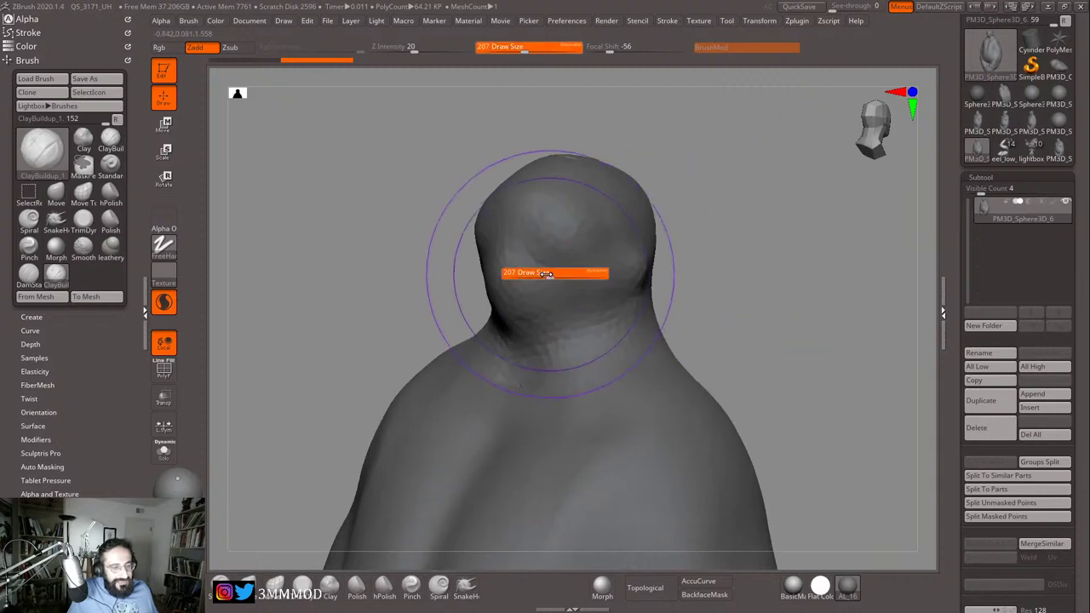
mouse_move(550, 273)
left_mouse_down()
mouse_move(538, 273)
mouse_move(593, 271)
left_mouse_up()
key("s")
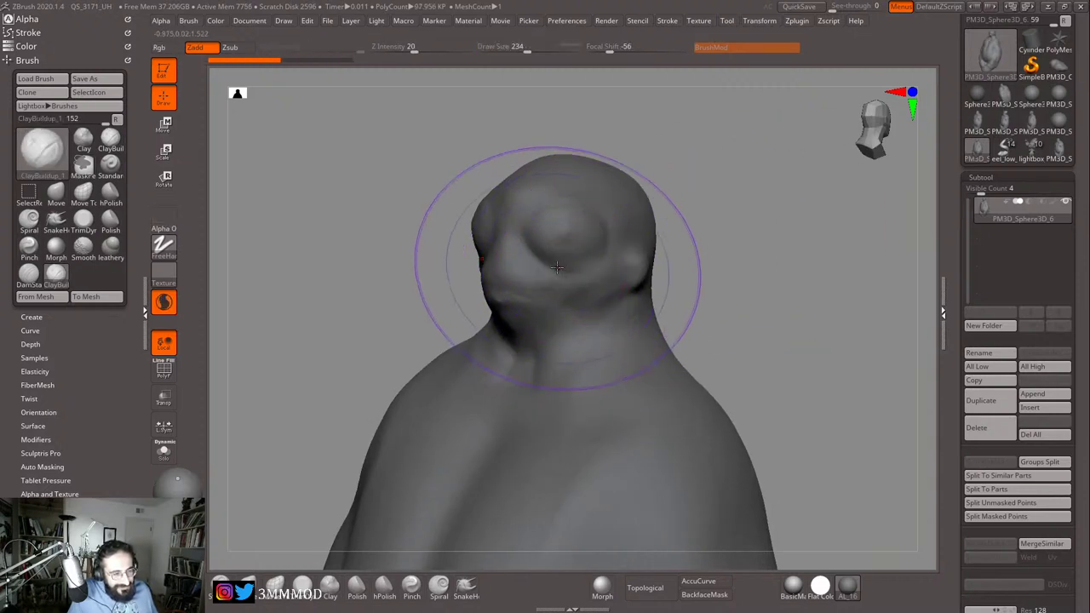
key("shift")
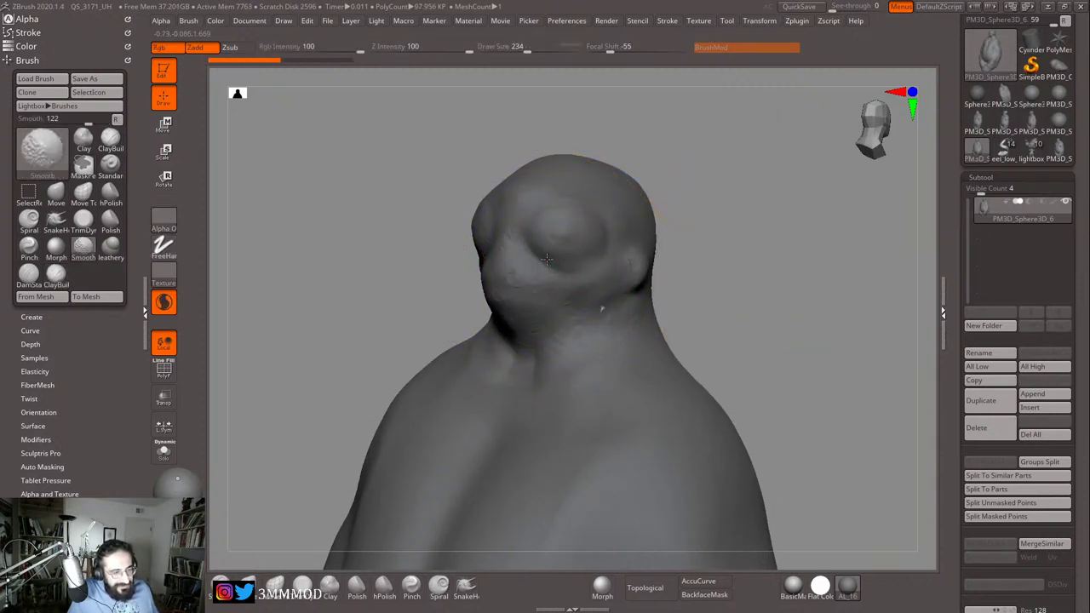
Step: Try smoothing the face at a draw size of 245, reduce the draw size to 87 and undo the smoothing
mouse_move(722, 244)
left_mouse_down()
mouse_move(771, 239)
mouse_move(751, 258)
mouse_move(725, 250)
left_mouse_up()
key("s")
left_click_drag(561, 273, 588, 272)
key("shift")
left_click_drag(570, 266, 562, 293, "shift")
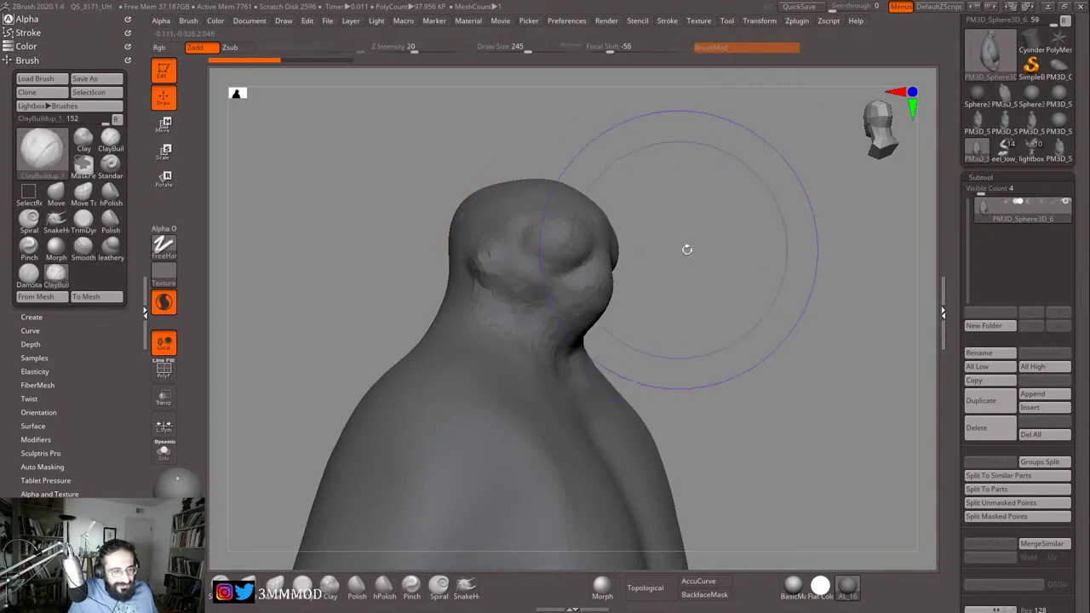
left_click_drag(686, 248, 554, 247)
left_click_drag(812, 237, 766, 272, "alt")
key("s")
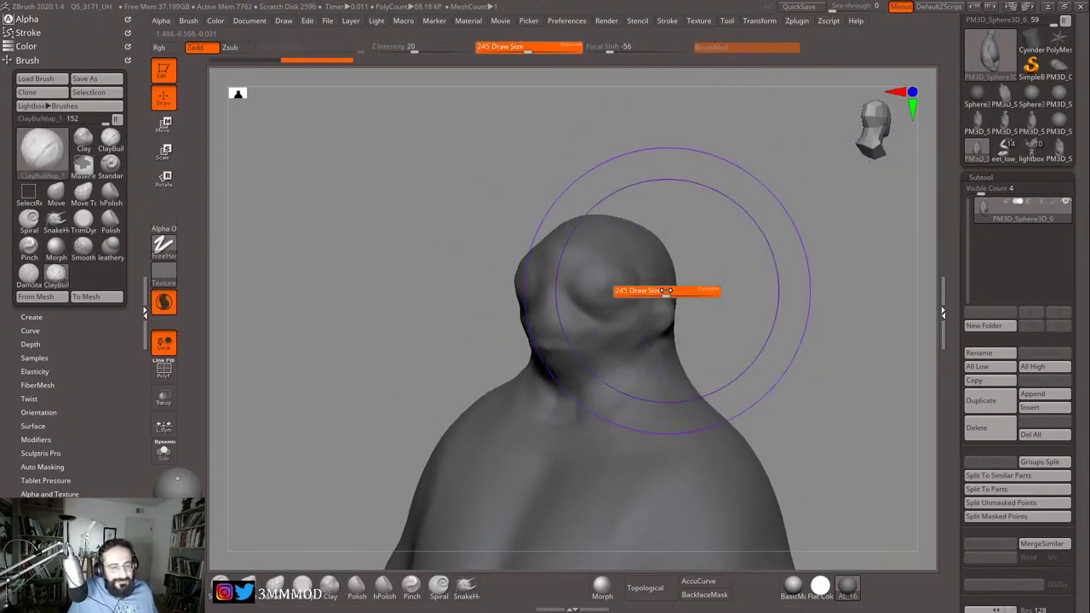
left_click_drag(667, 292, 642, 282)
key("ctrl+z")
Step: Bring the eye and cheek into close view and reduce the brush's draw size to 20
mouse_move(800, 230)
left_mouse_down("alt")
mouse_move(788, 264)
mouse_move(754, 282)
left_mouse_up("alt")
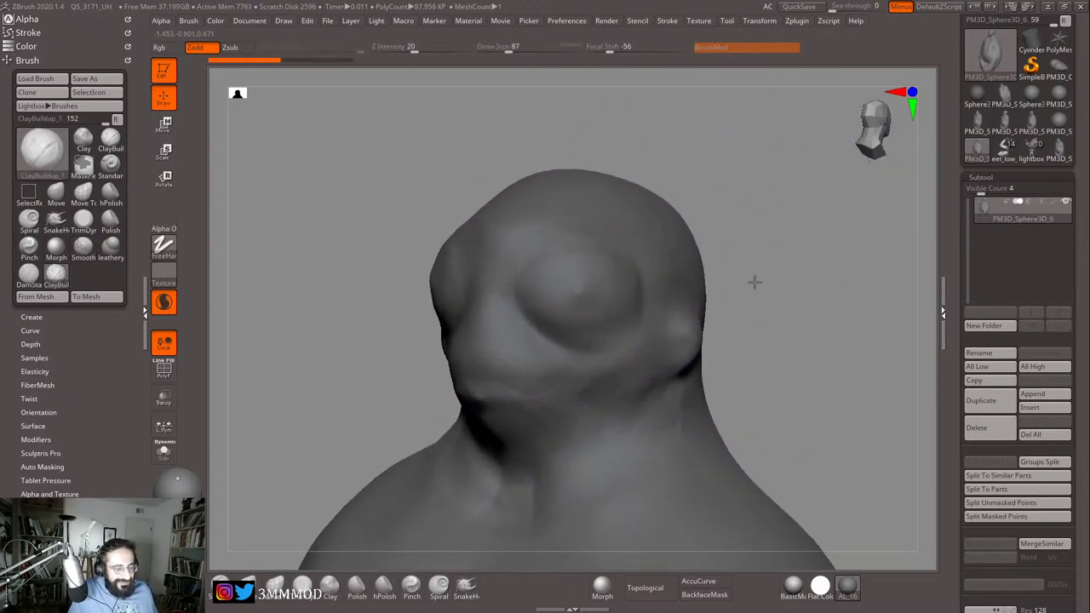
key("s")
left_click_drag(588, 318, 582, 317)
mouse_move(769, 273)
left_mouse_down("alt")
mouse_move(746, 255)
mouse_move(630, 289)
left_mouse_up("alt")
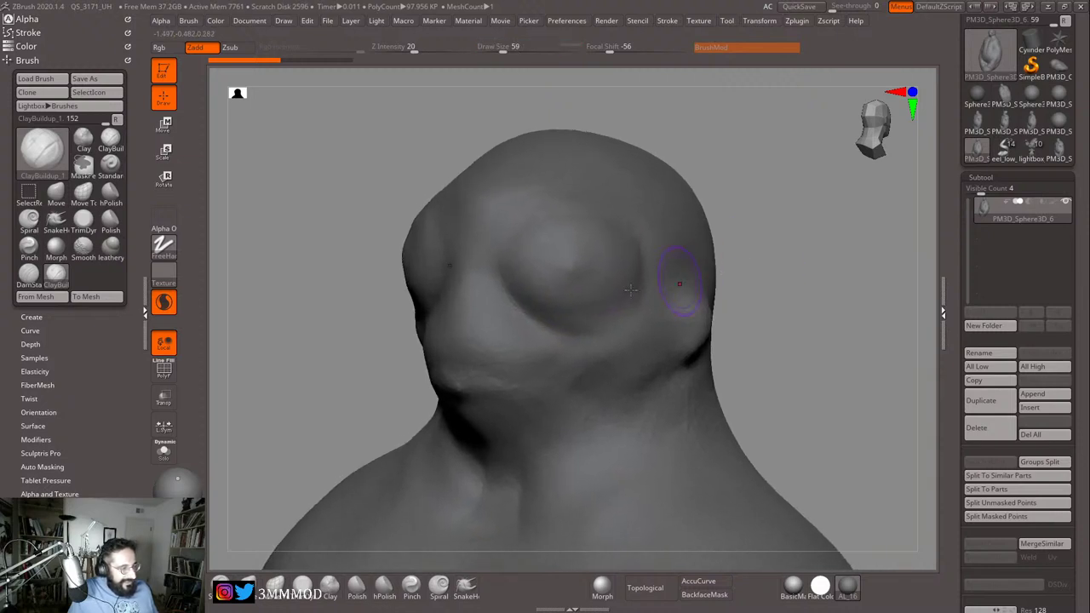
key("s")
left_click_drag(535, 315, 542, 315)
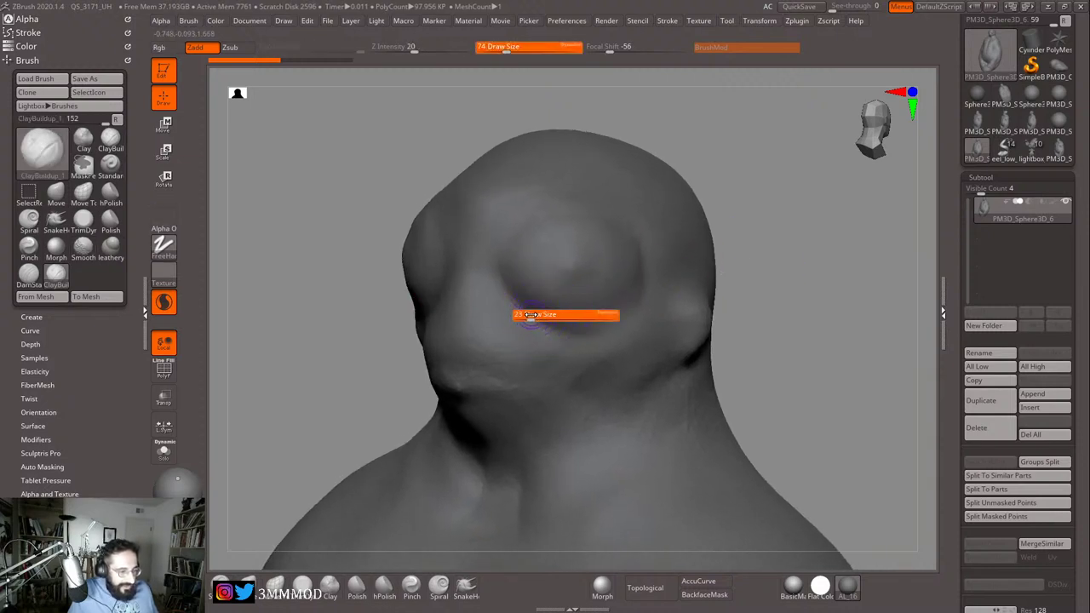
mouse_move(304, 375)
left_mouse_down("alt")
mouse_move(333, 403)
mouse_move(337, 427)
left_mouse_up("alt")
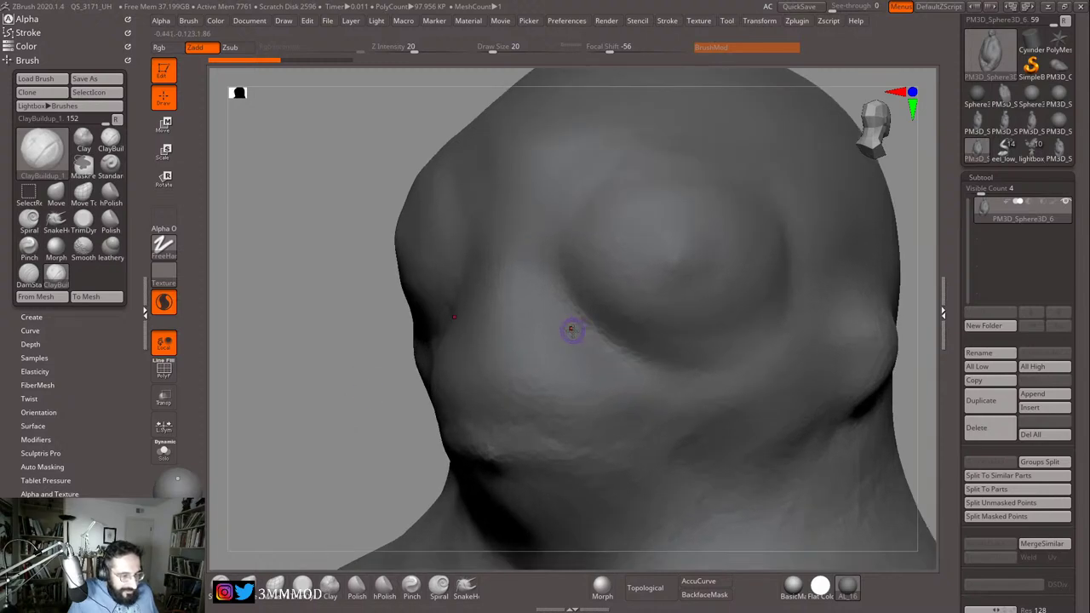
Step: Show the wireframe, try smoothing the fold under the eye at draw size 20, and hide the wireframe
key("shift+f")
left_click_drag(583, 330, 530, 347, "shift")
mouse_move(335, 386)
left_mouse_down("alt")
mouse_move(302, 375)
mouse_move(304, 396)
left_mouse_up("alt")
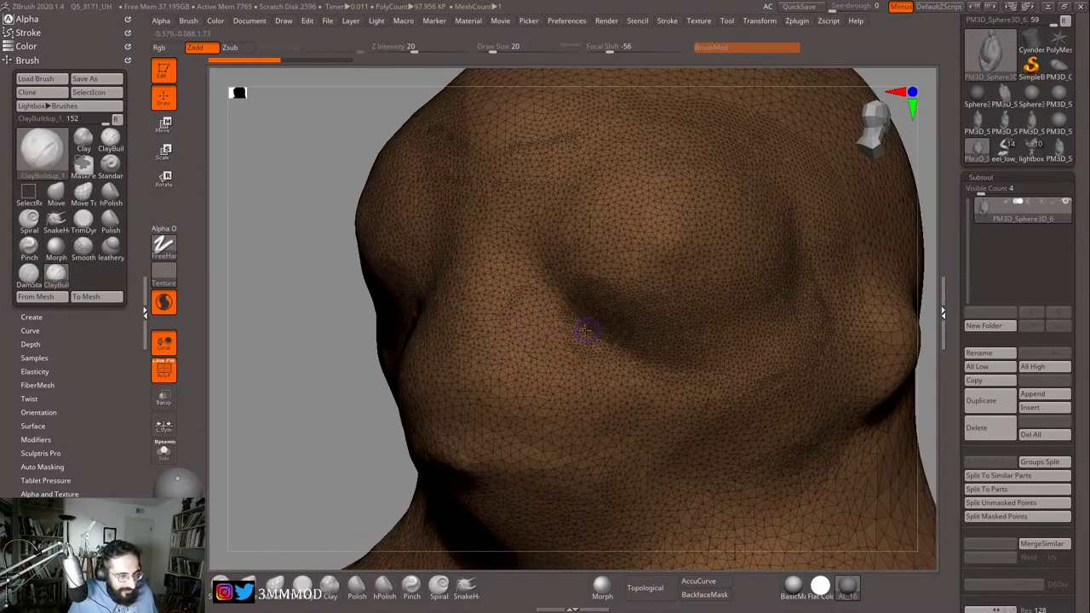
left_click_drag(520, 320, 553, 314, "shift")
key("shift+f")
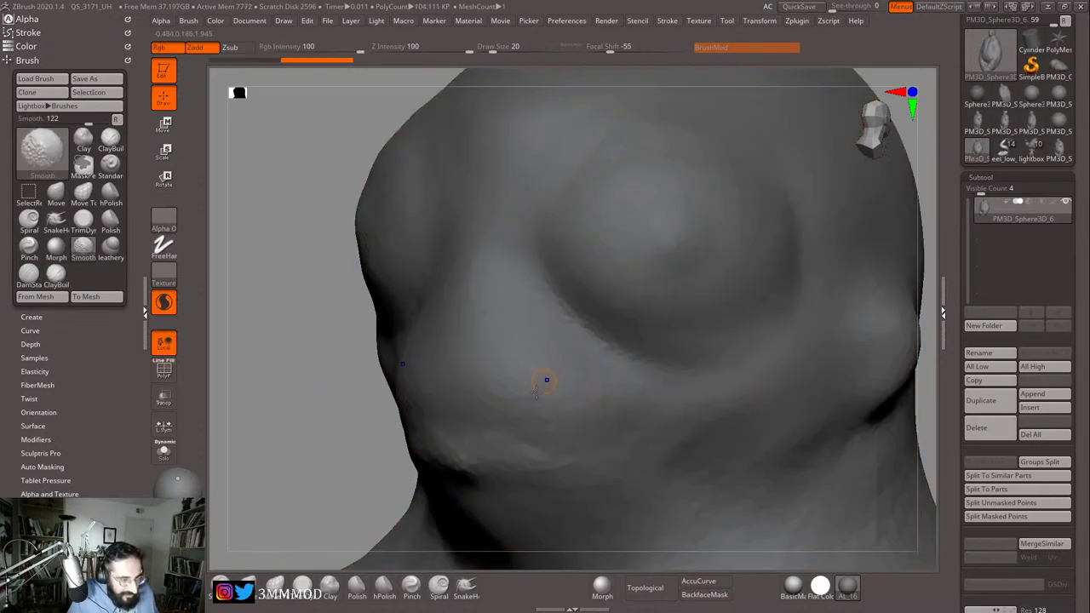
Step: Show the wireframe again, smooth the crease under the eye with an enlarged brush, and hide the wireframe
key("shift+f")
key("s")
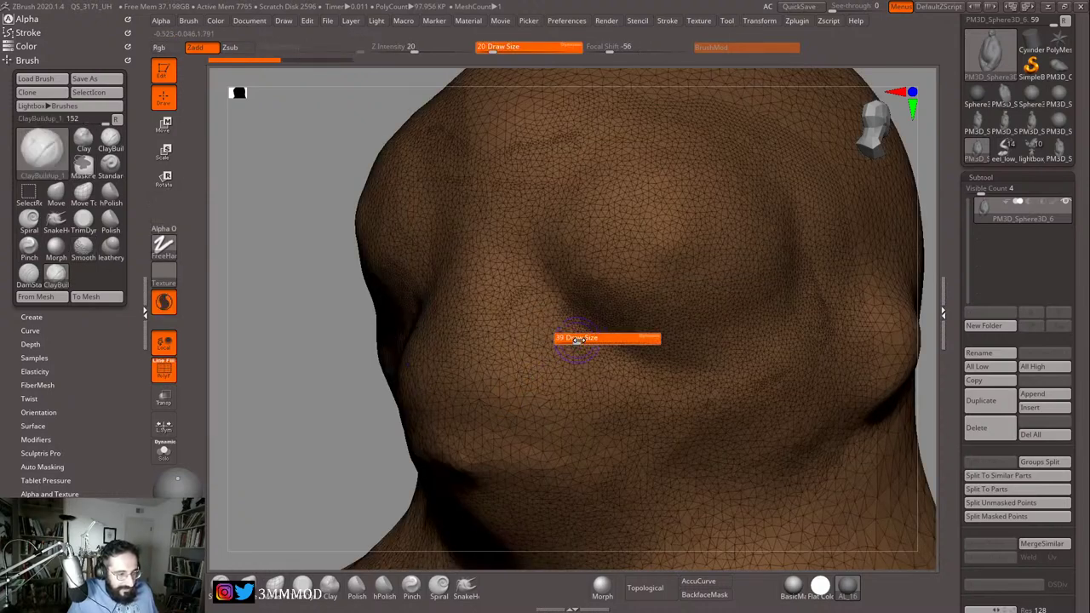
key("shift")
left_click_drag(584, 315, 684, 333, "shift")
key("shift+f")
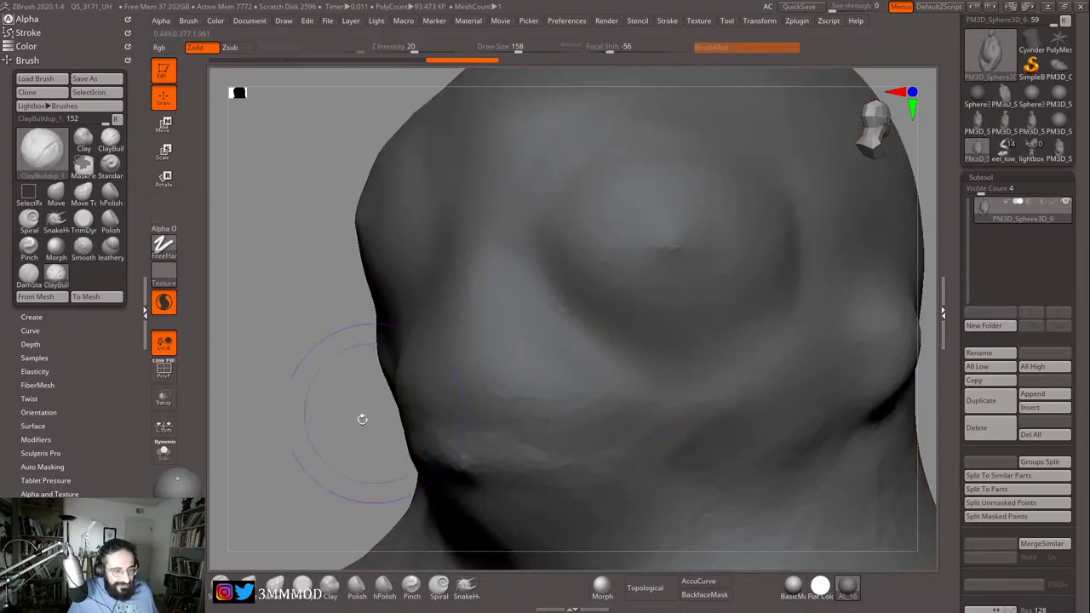
Step: Smooth the eye, brow and cheek heavily with the draw size enlarged to 268
left_click_drag(331, 432, 300, 388, "alt")
key("shift")
left_click(647, 313, "shift")
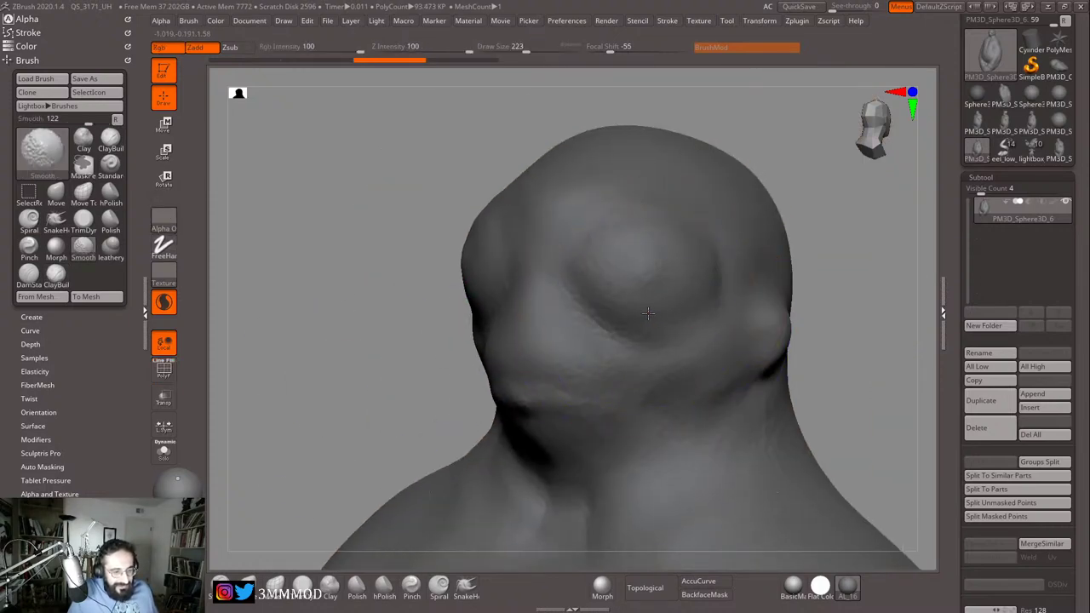
left_click_drag(646, 308, 654, 303, "shift")
left_click_drag(854, 283, 846, 225, "alt")
key("s")
left_click(699, 273)
left_click_drag(704, 254, 703, 242, "shift")
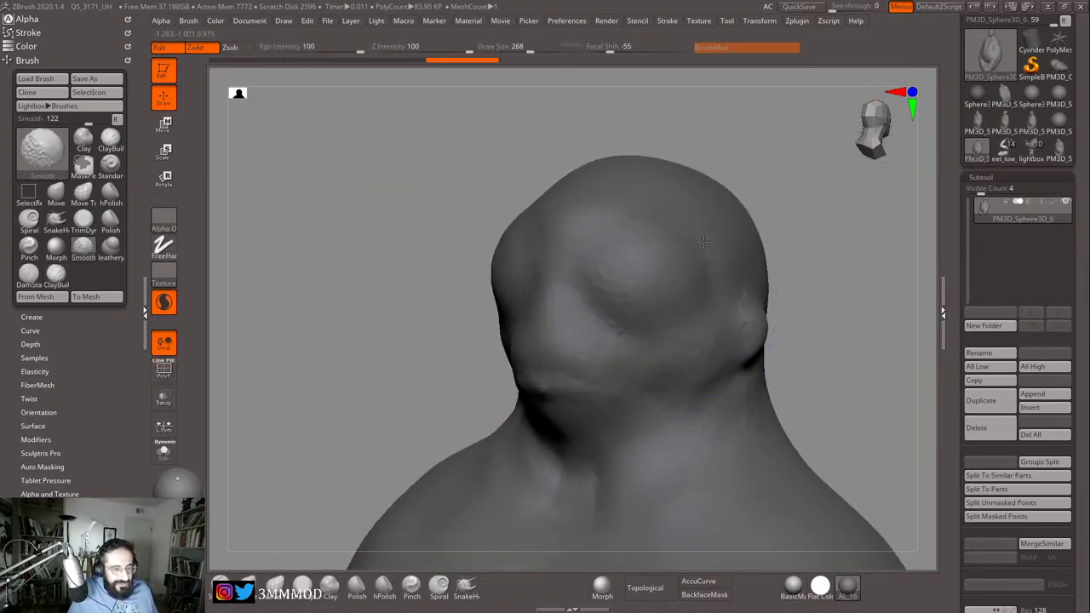
left_click_drag(618, 224, 592, 215, "shift")
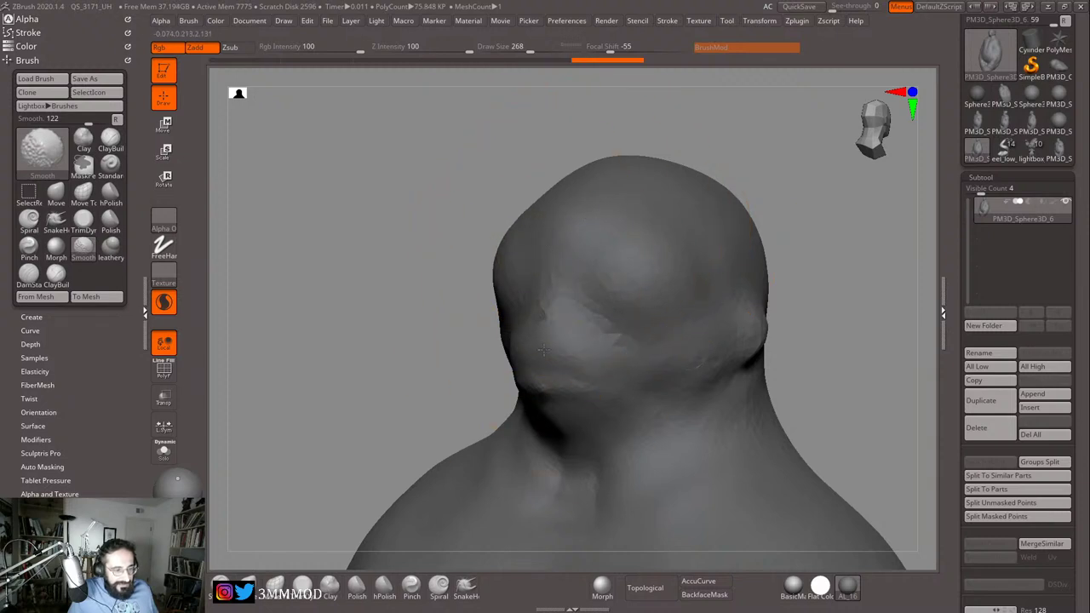
Step: Undo the heavy face smoothing, frame the head from its other side and set the draw size to 108
mouse_move(437, 360)
left_mouse_down()
mouse_move(698, 319)
mouse_move(725, 253)
mouse_move(712, 260)
mouse_move(761, 233)
mouse_move(630, 161)
mouse_move(692, 221)
mouse_move(707, 253)
mouse_move(740, 234)
mouse_move(693, 195)
mouse_move(681, 211)
mouse_move(661, 212)
mouse_move(673, 230)
mouse_move(840, 333)
mouse_move(788, 281)
mouse_move(825, 348)
mouse_move(796, 318)
mouse_move(761, 229)
mouse_move(786, 256)
mouse_move(703, 162)
mouse_move(757, 222)
mouse_move(718, 246)
mouse_move(805, 295)
mouse_move(798, 309)
left_mouse_up()
key("ctrl")
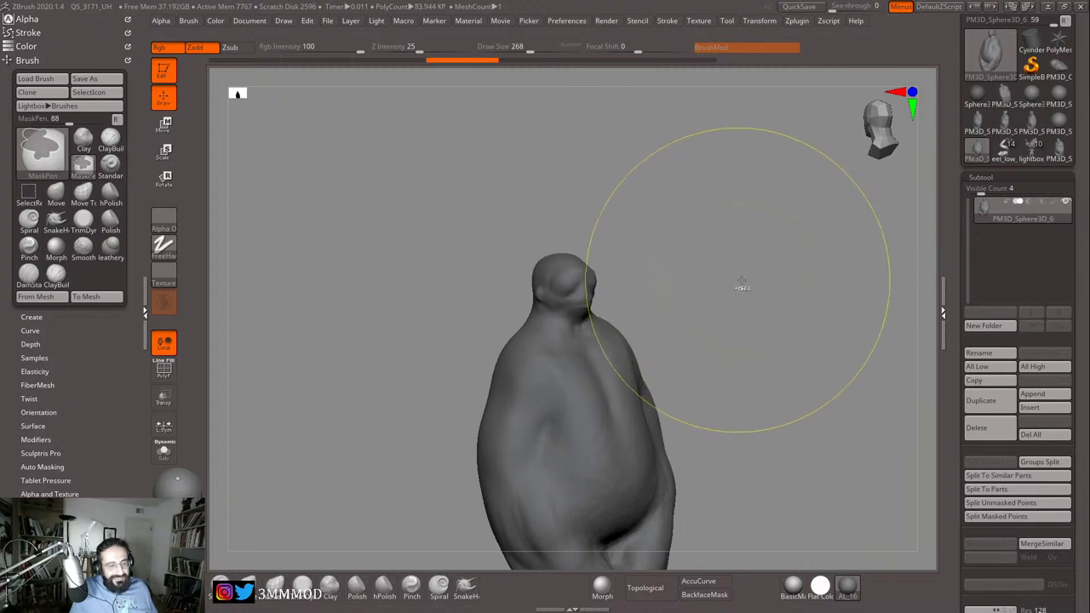
left_click_drag(757, 280, 584, 328)
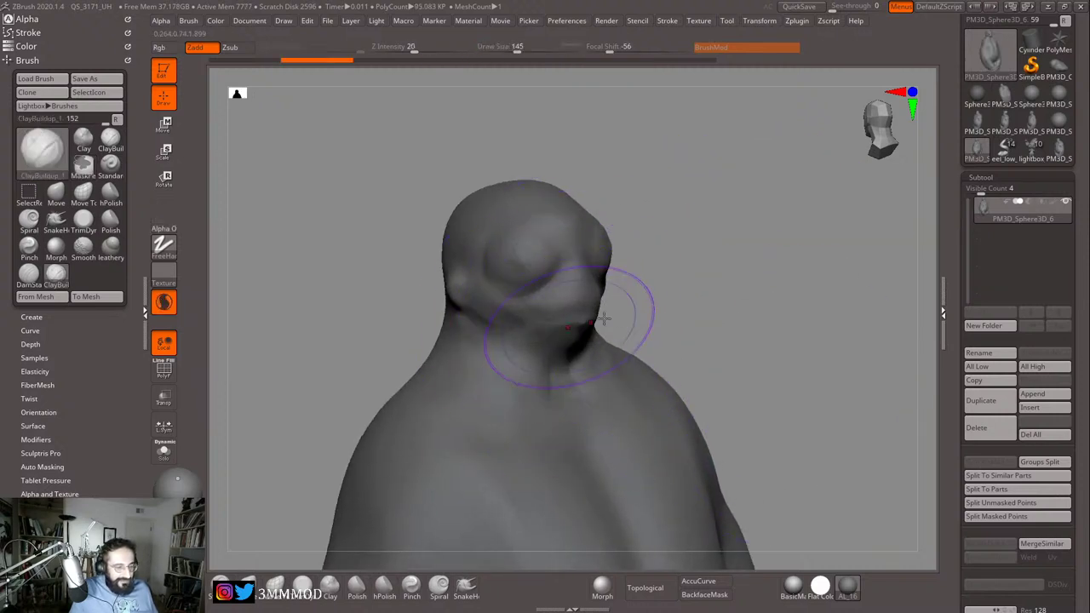
mouse_move(686, 285)
left_mouse_down()
mouse_move(700, 287)
mouse_move(703, 332)
left_mouse_up()
key("s")
left_click_drag(569, 337, 563, 336)
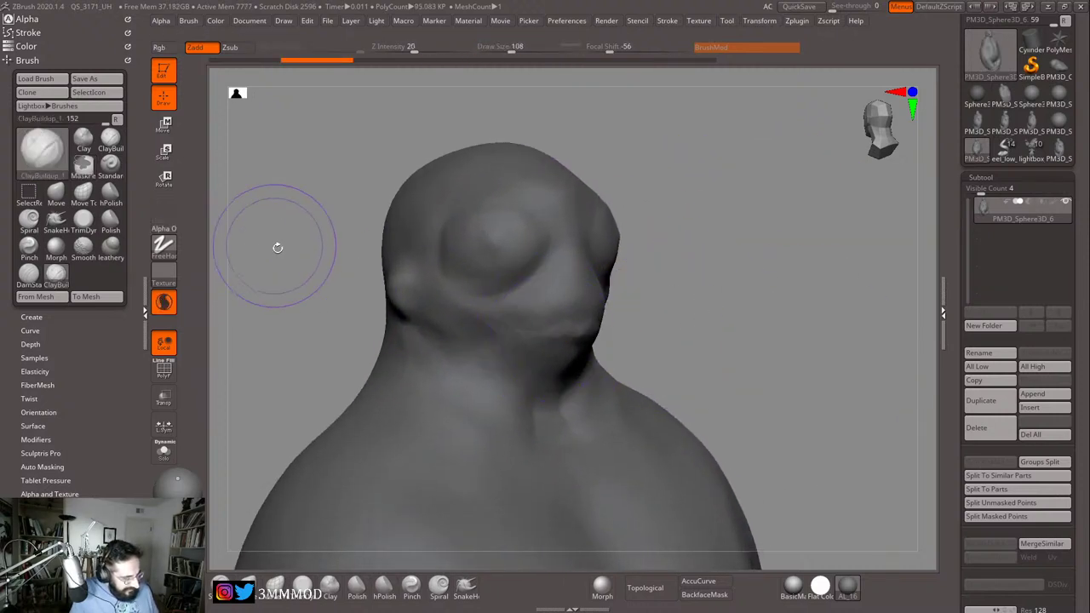
Step: Select the DamStandard brush with a draw size of 80 and a Z intensity of 9
key("b")
key("d")
key("s")
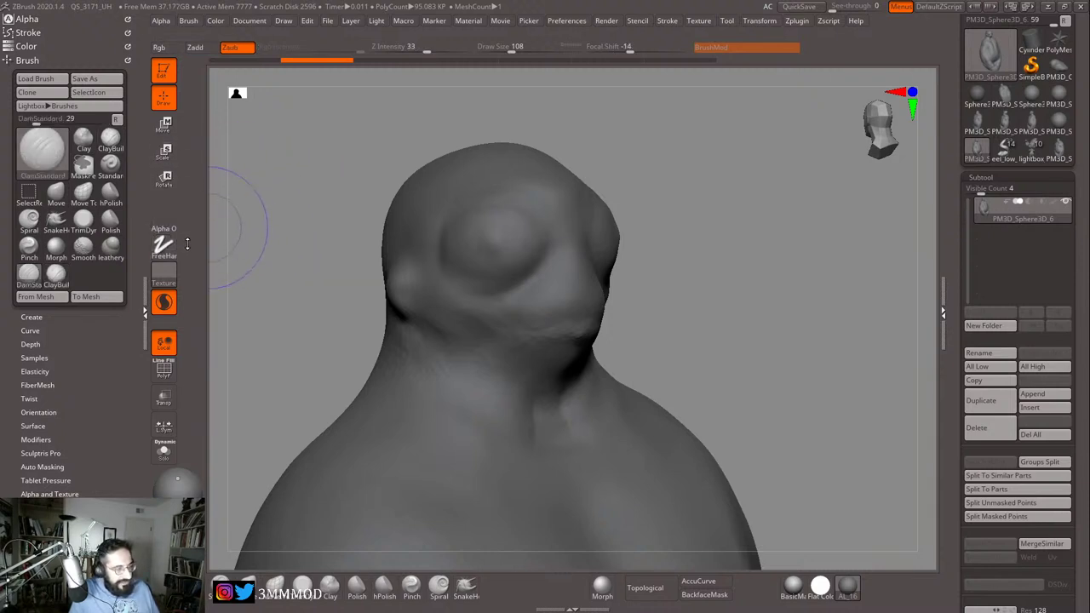
key("s")
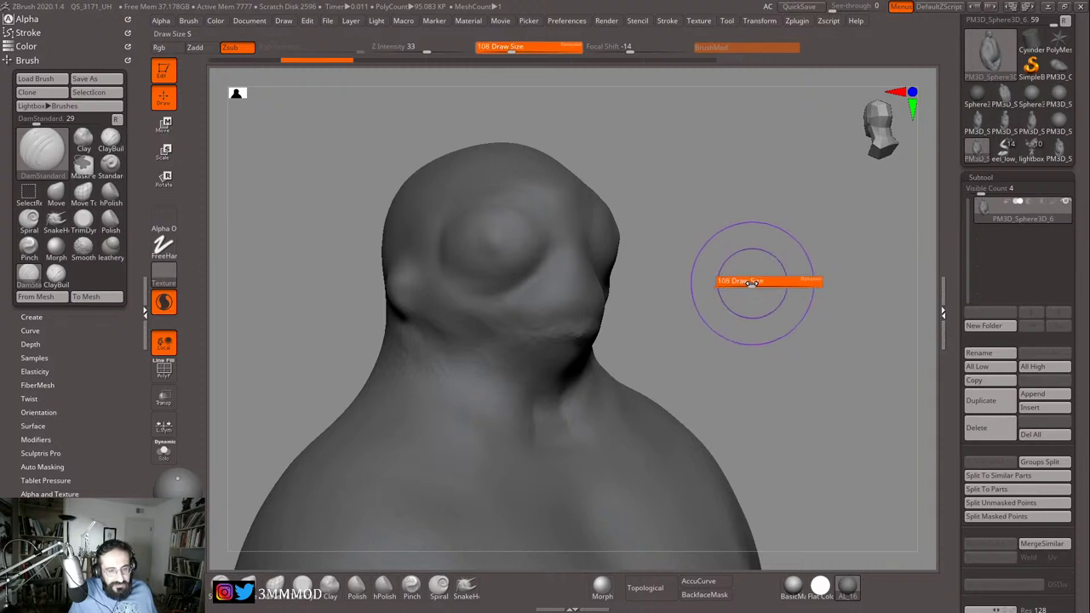
left_click_drag(749, 282, 746, 283)
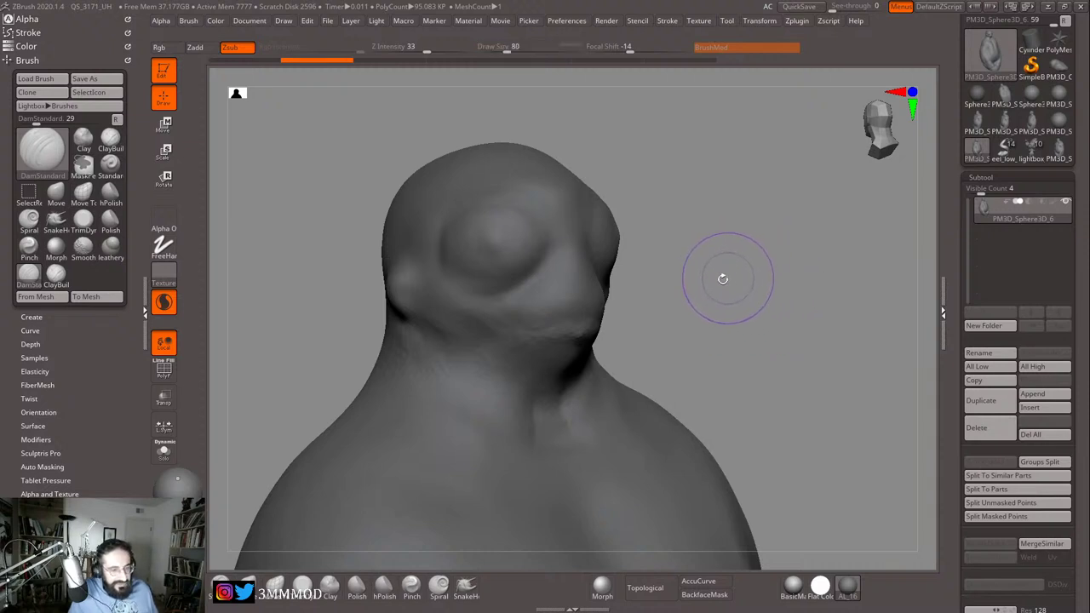
key("u")
left_click_drag(721, 279, 696, 282)
Step: Carve the mouth crease along the side of the creature's face with DamStandard at a draw size of 87
mouse_move(698, 329)
left_mouse_down("alt")
mouse_move(764, 306)
mouse_move(766, 336)
left_mouse_up("alt")
key("s")
left_click(517, 313)
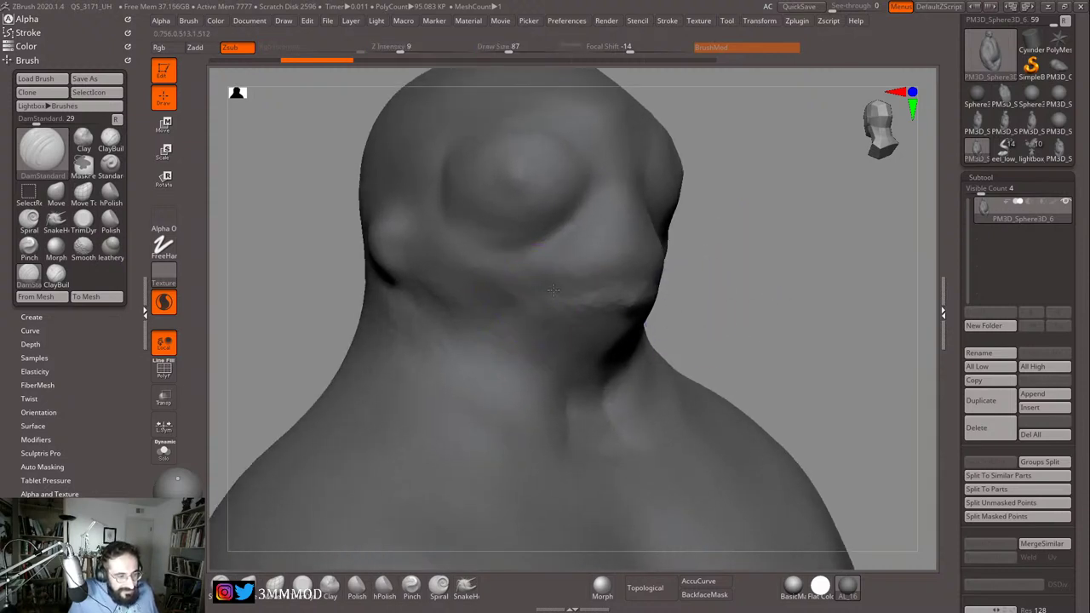
left_click_drag(597, 284, 649, 283)
left_click_drag(685, 284, 738, 284)
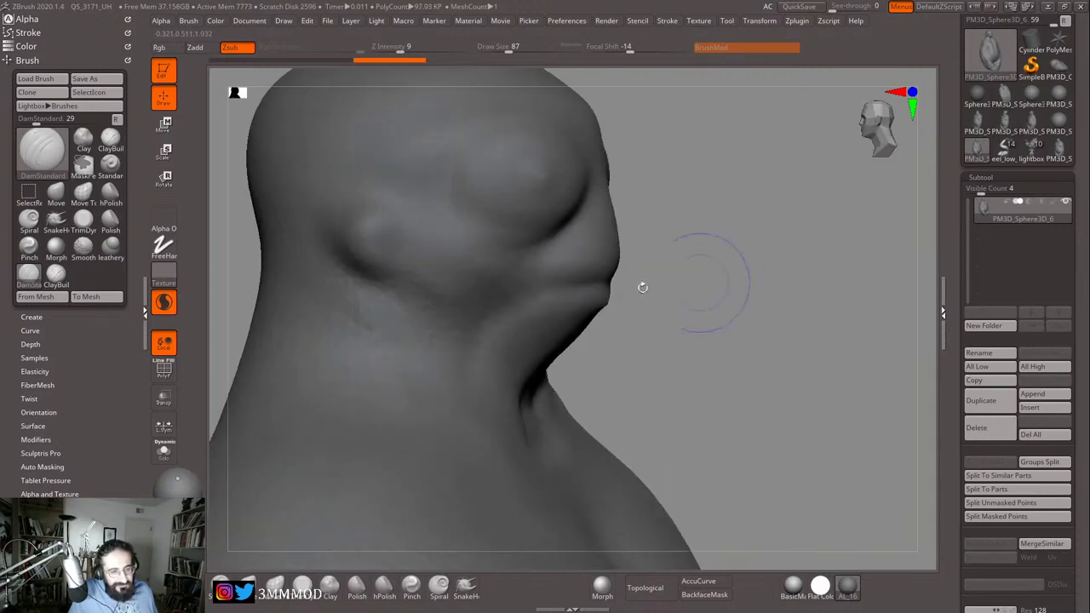
Step: Sharpen the mouth crease with DamStandard at a draw size of 51, and reduce the draw size to 33
key("s")
left_click(593, 298)
right_click_drag(667, 282, 435, 295)
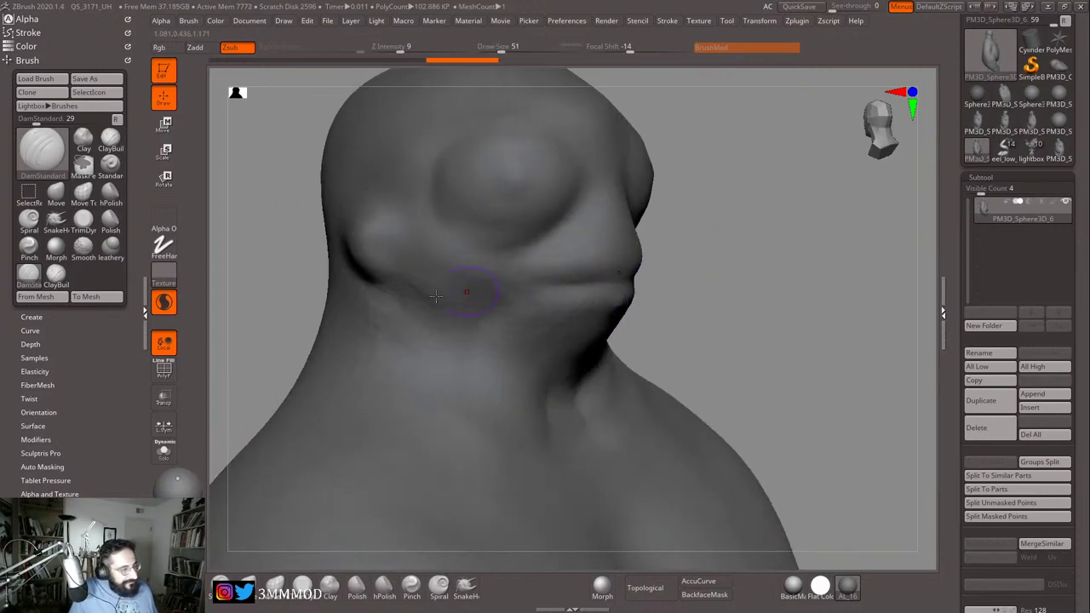
mouse_move(624, 289)
right_mouse_down()
mouse_move(700, 297)
mouse_move(761, 263)
mouse_move(307, 290)
mouse_move(764, 248)
mouse_move(518, 253)
right_mouse_up()
key("[")
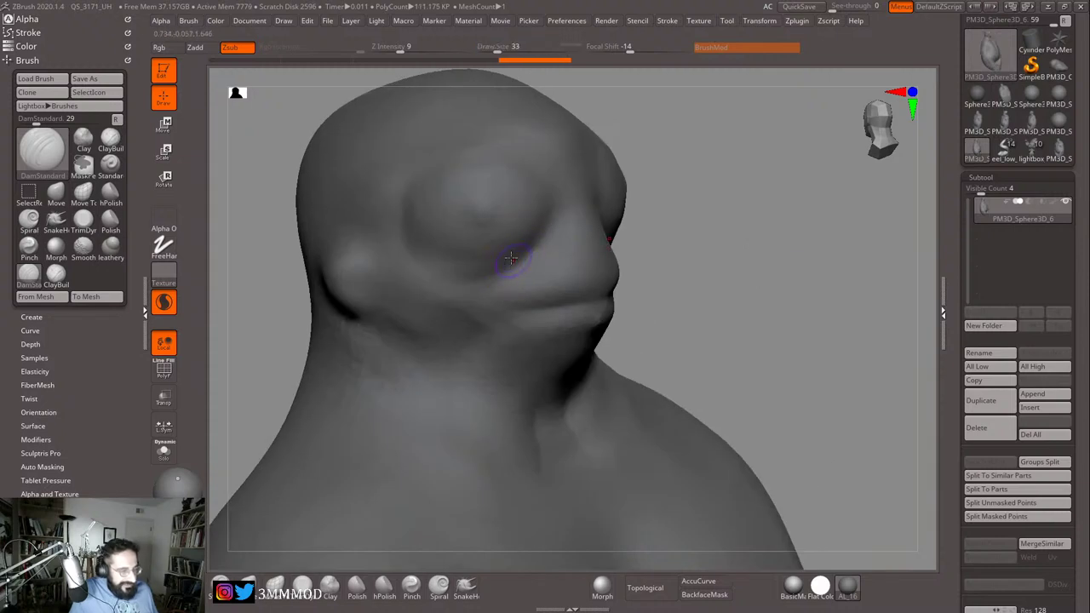
Step: Raise the Z intensity to 16 and the draw size to 108, and carve the hollow between the eye and the nose
key("u")
left_click_drag(515, 260, 525, 259)
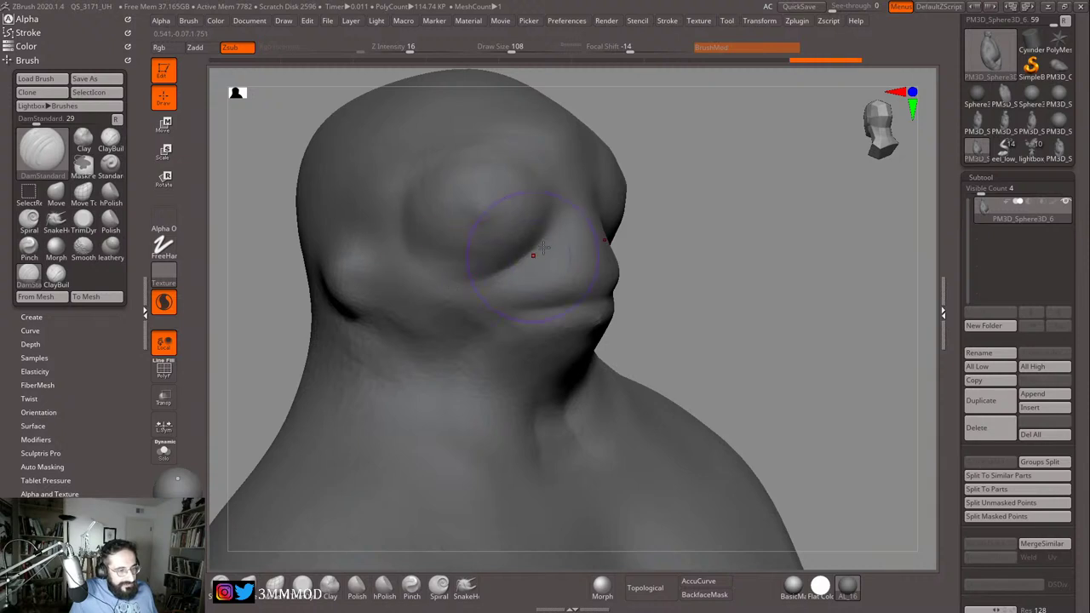
mouse_move(747, 229)
left_mouse_down("alt")
mouse_move(744, 253)
mouse_move(732, 228)
left_mouse_up("alt")
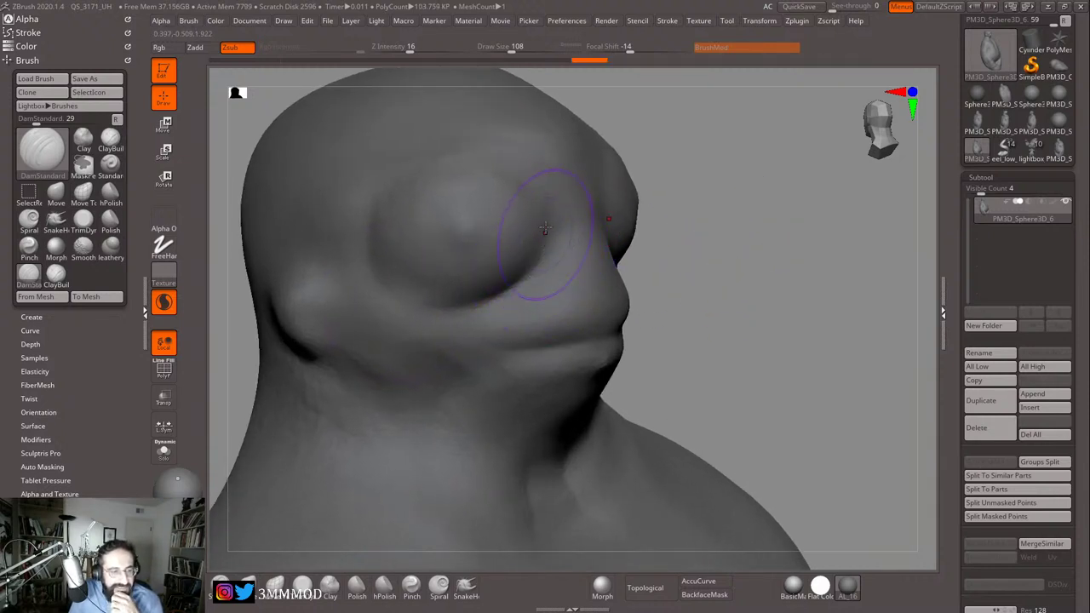
right_click_drag(691, 233, 492, 288)
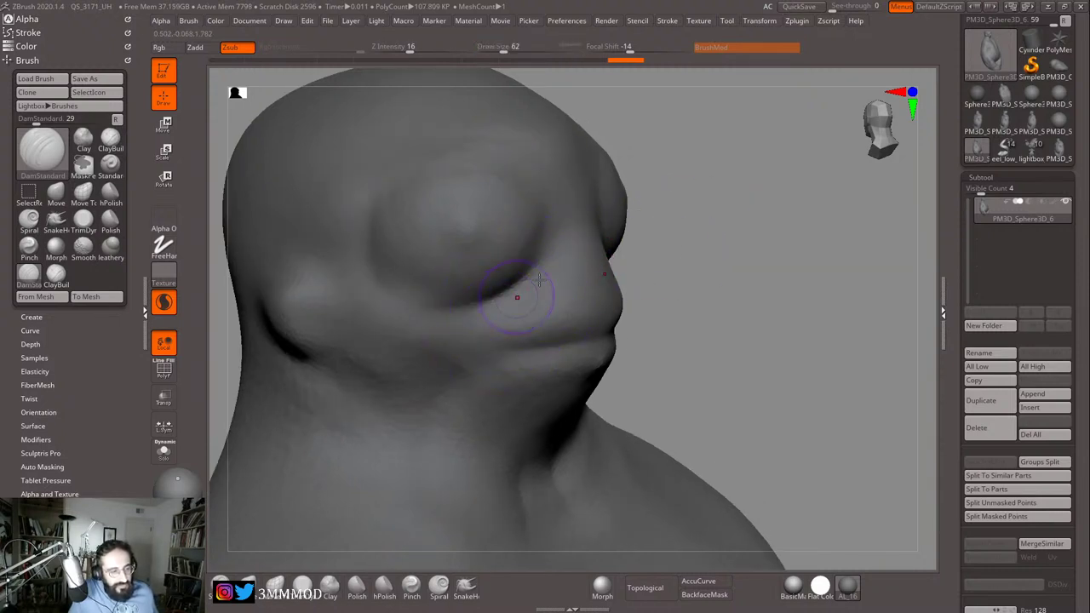
Step: Try smoothing the crease beneath the eye and undo the attempt
key("shift")
left_click_drag(472, 308, 511, 309, "shift")
key("ctrl+z")
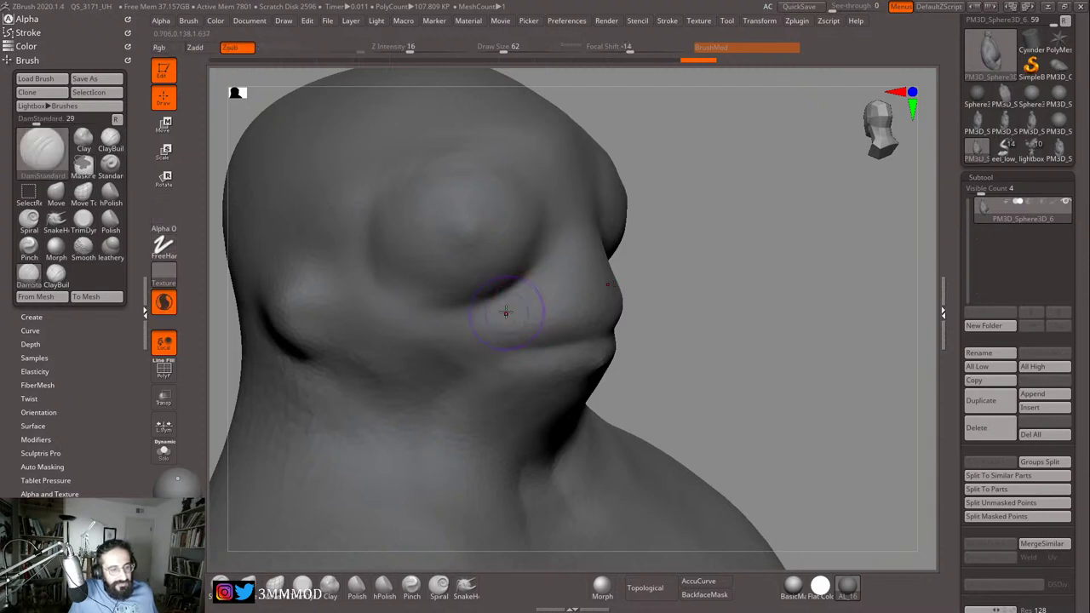
key("ctrl+z")
Step: Resize the DamStandard brush and rework the crease running beneath the eye
mouse_move(708, 297)
left_mouse_down("alt")
mouse_move(630, 226)
mouse_move(660, 294)
left_mouse_up("alt")
key("s")
left_click(490, 313)
key("s")
left_click(446, 302)
mouse_move(447, 302)
left_mouse_down()
mouse_move(473, 294)
mouse_move(519, 306)
left_mouse_up()
left_click_drag(673, 298, 544, 293)
mouse_move(545, 294)
left_mouse_down()
mouse_move(627, 291)
mouse_move(598, 306)
left_mouse_up()
Step: Sculpt the throat and neck below the jaw with DamStandard, starting at a draw size of 136 and reducing it to 104
key("s")
left_click(495, 344)
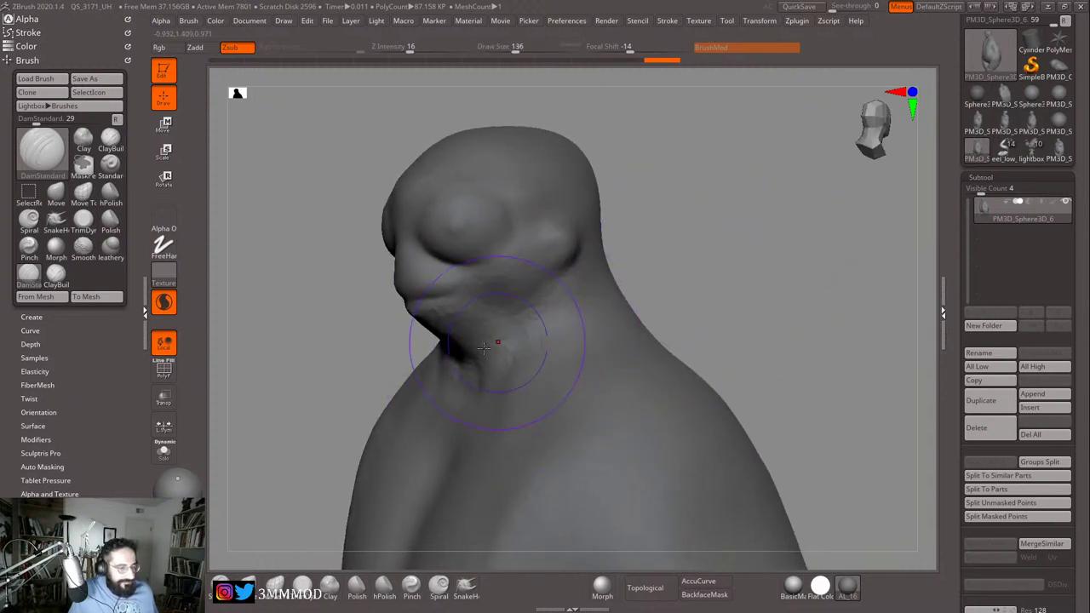
mouse_move(373, 380)
left_mouse_down()
mouse_move(384, 367)
mouse_move(367, 377)
left_mouse_up()
key("s")
left_click_drag(540, 357, 514, 349)
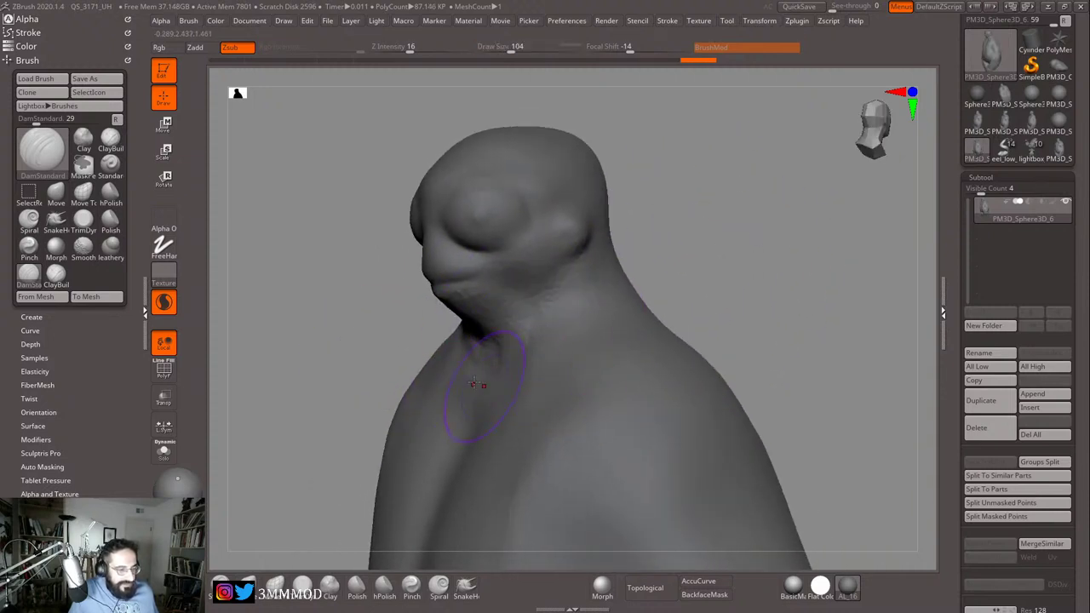
left_click_drag(389, 342, 513, 337)
key("s")
mouse_move(614, 292)
left_mouse_down()
mouse_move(651, 296)
mouse_move(502, 308)
left_mouse_up()
left_click(488, 350)
key("s")
key("s")
left_click(488, 374)
Step: Enlarge the draw size to 197 and check the head and shoulders from several angles
mouse_move(693, 260)
left_mouse_down("alt")
mouse_move(670, 275)
mouse_move(587, 285)
left_mouse_up("alt")
key("s")
left_click_drag(497, 299, 502, 300)
left_click_drag(611, 245, 608, 255, "alt")
key("s")
left_click(489, 292)
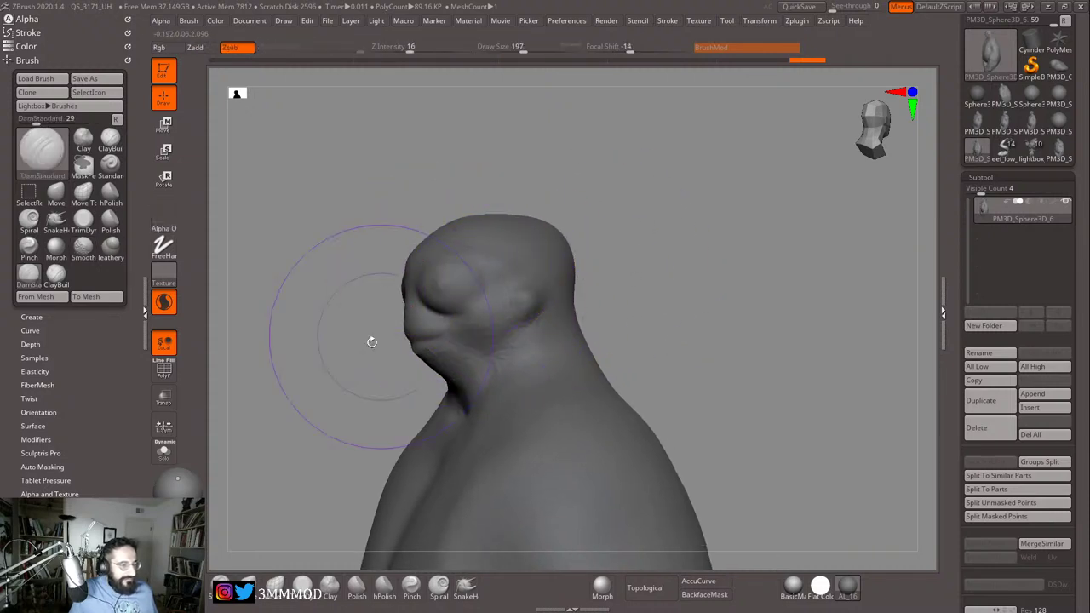
left_click_drag(332, 370, 363, 330, "alt")
right_click_drag(362, 330, 434, 280)
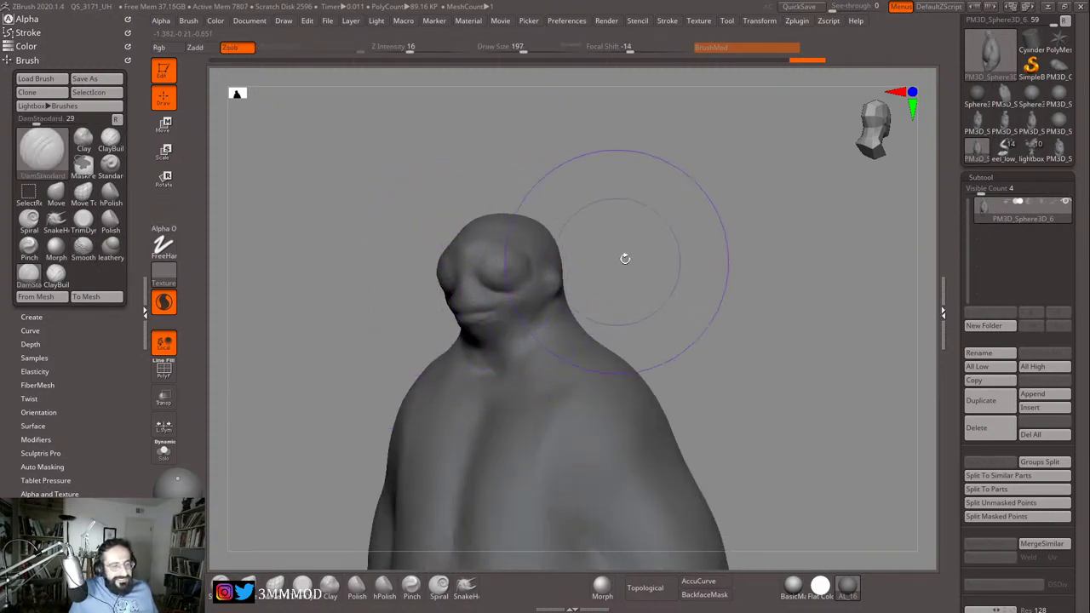
right_click_drag(625, 255, 688, 252)
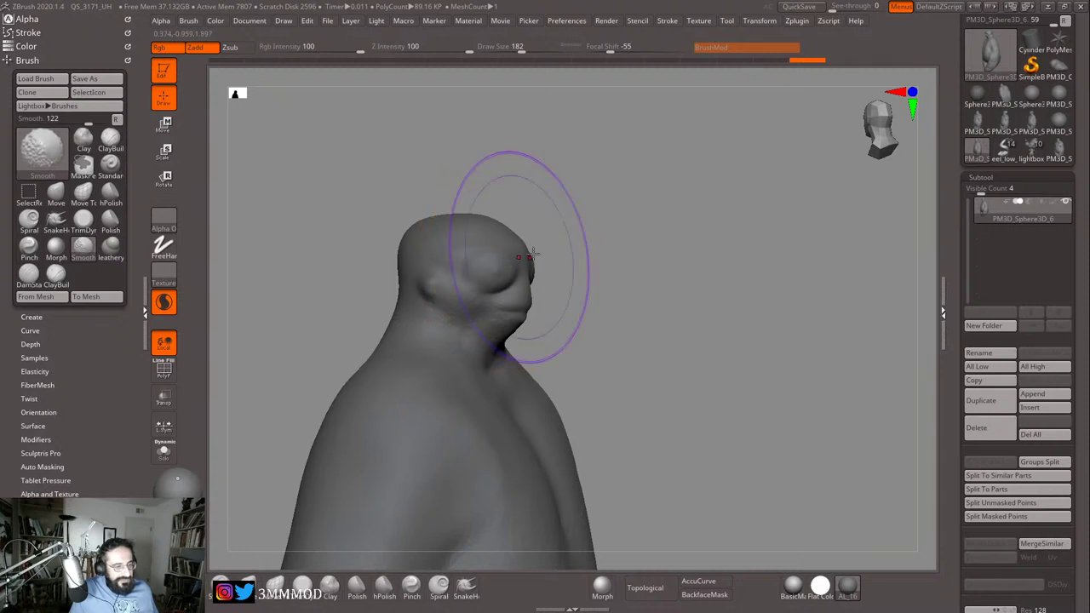
Step: Smooth away the bulging eyes and facial creases with the Smooth brush at a draw size of 136
mouse_move(597, 234)
left_mouse_down("alt")
mouse_move(632, 259)
mouse_move(628, 285)
left_mouse_up("alt")
key("s")
left_click_drag(546, 303, 531, 300)
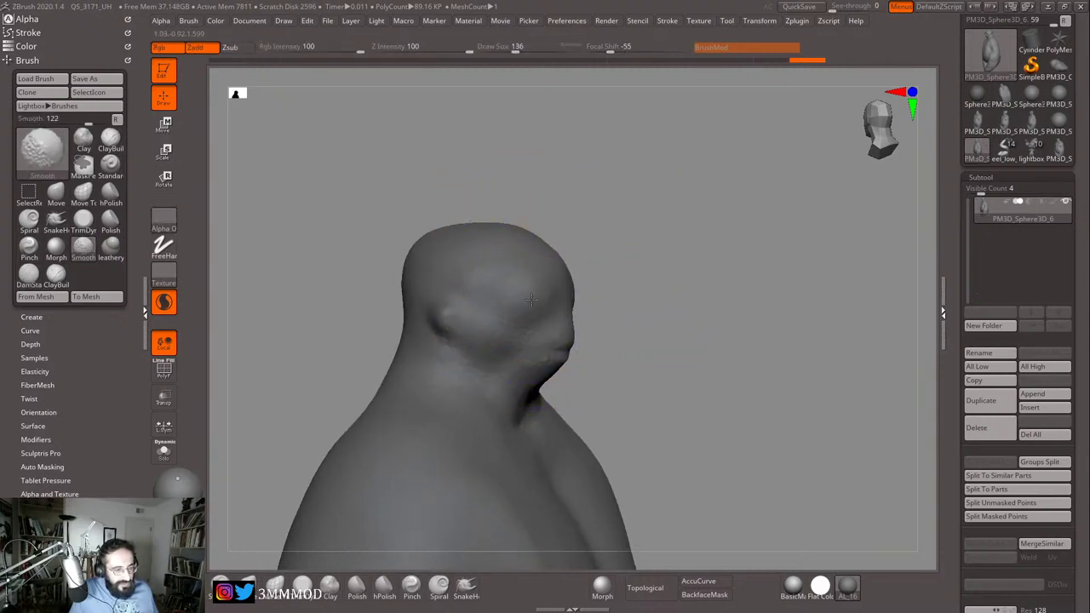
left_click_drag(460, 235, 558, 316, "shift")
mouse_move(606, 255)
left_mouse_down()
mouse_move(642, 253)
mouse_move(625, 267)
mouse_move(649, 260)
mouse_move(696, 279)
mouse_move(640, 281)
left_mouse_up()
Step: Carve new eye hollows and sloping cheek creases into the smoothed face with DamStandard, reducing the draw size from 112 to 94
key("s")
left_click_drag(560, 333, 524, 320)
key("s")
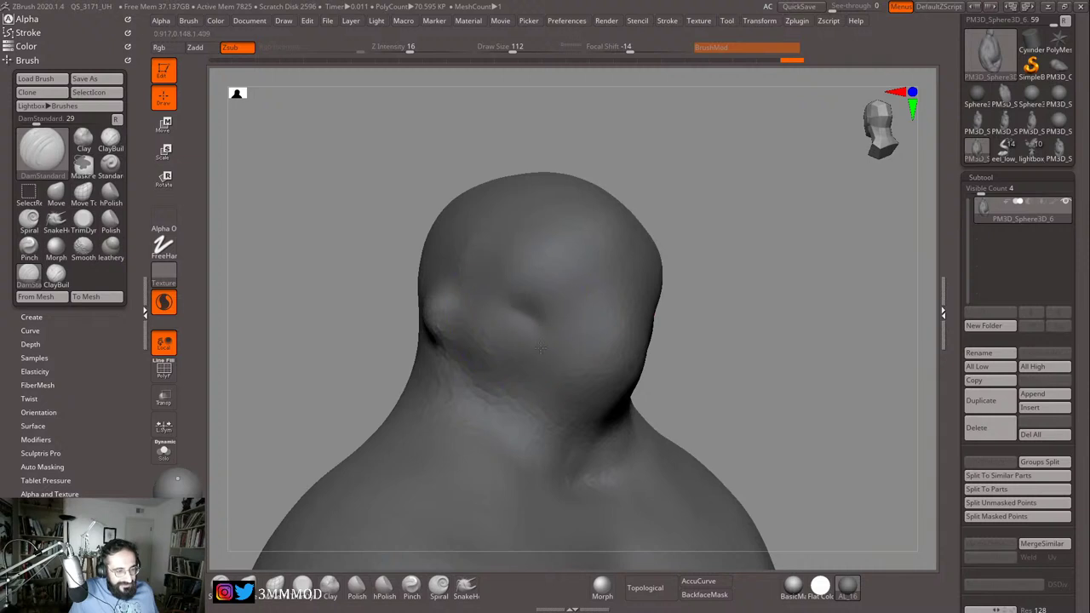
mouse_move(573, 372)
right_mouse_down()
mouse_move(576, 310)
mouse_move(675, 281)
right_mouse_up()
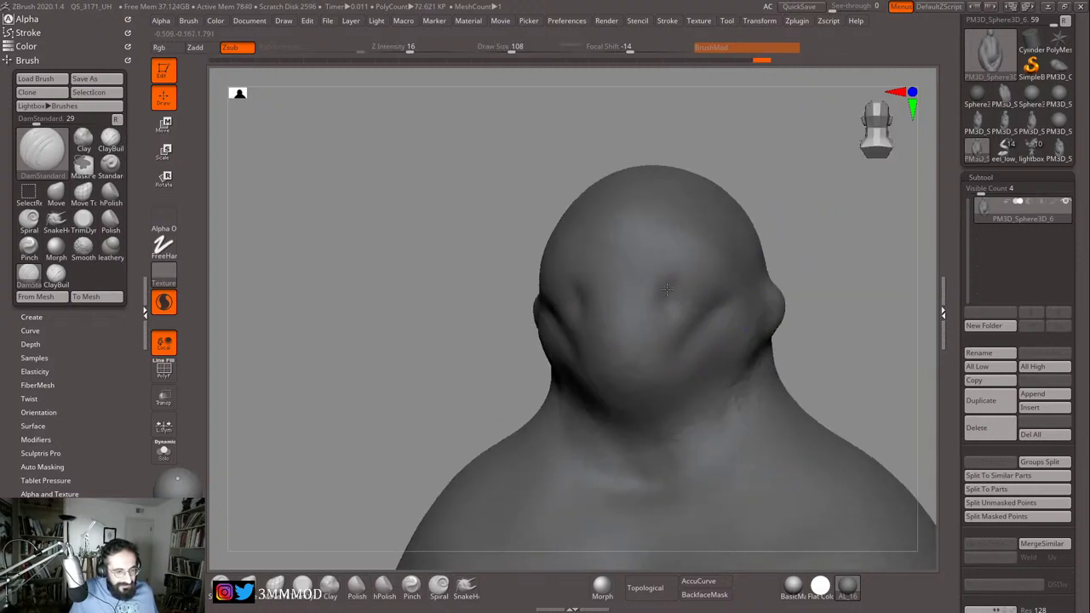
right_click_drag(461, 349, 564, 235)
right_click_drag(460, 379, 557, 370)
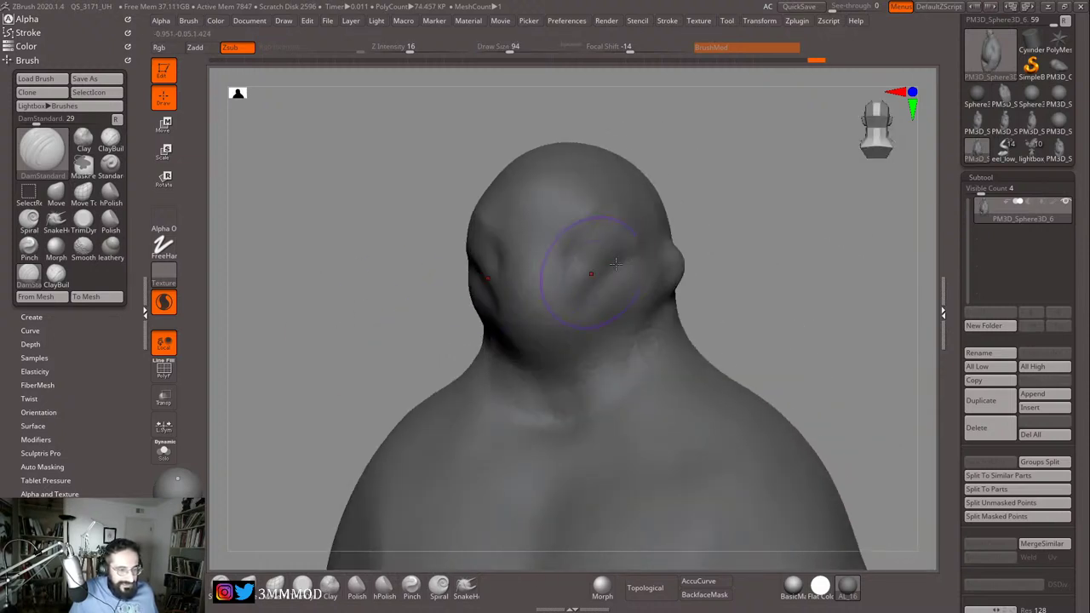
Step: Deepen the diagonal cheek creases running toward the muzzle with the draw size reduced to 56
key("bracketleft")
key("bracketleft")
key("bracketleft")
right_click_drag(733, 226, 630, 262)
key("bracketleft")
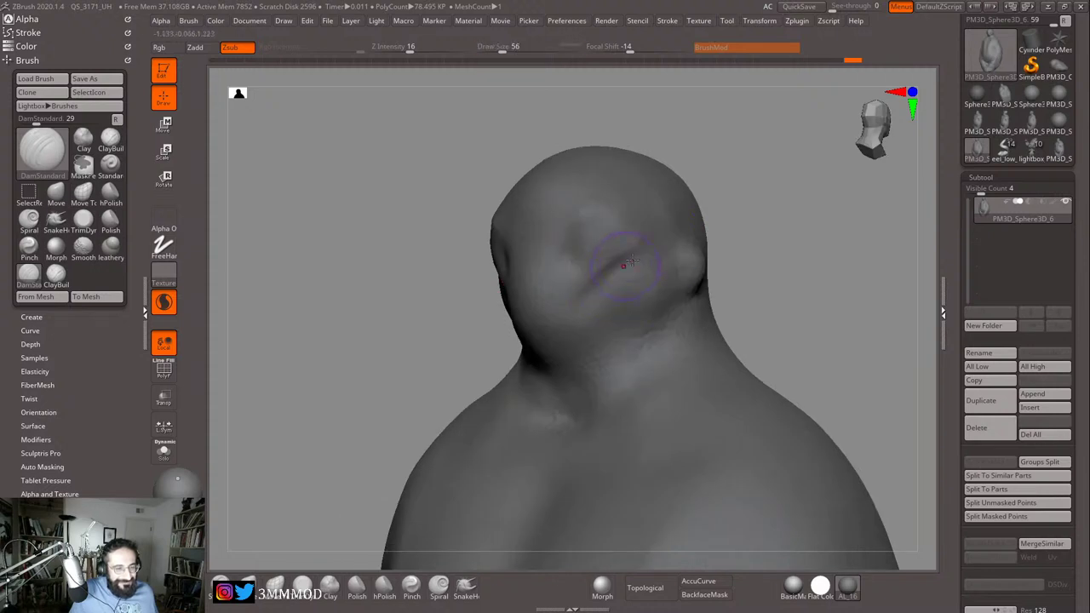
right_click_drag(577, 315, 826, 244)
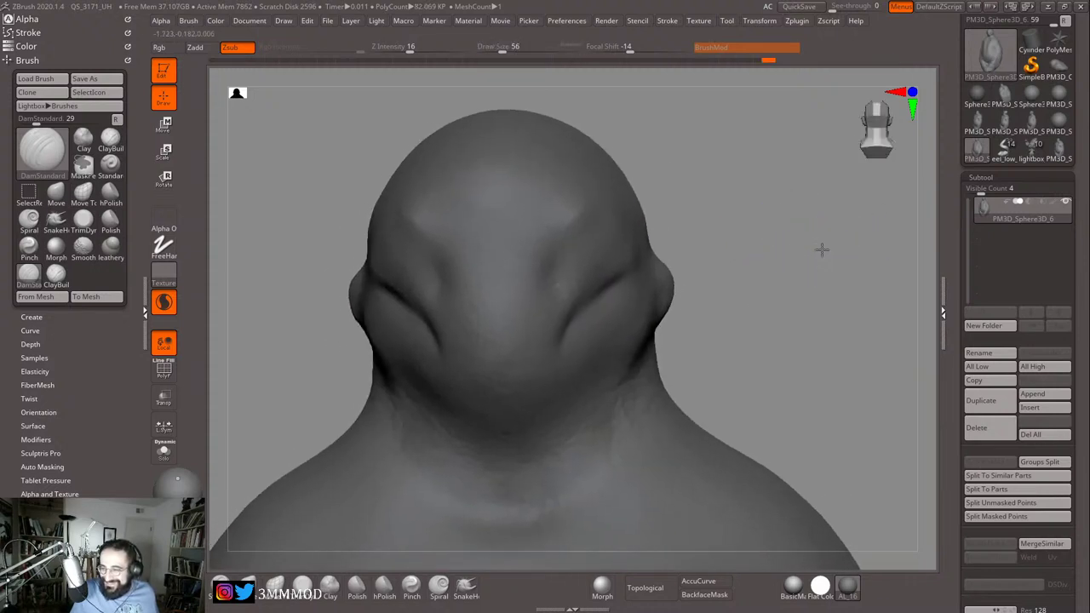
Step: Carve a short mouth line across the front of the muzzle, narrowing the draw size from 68 to 27
right_click_drag(567, 304, 505, 356)
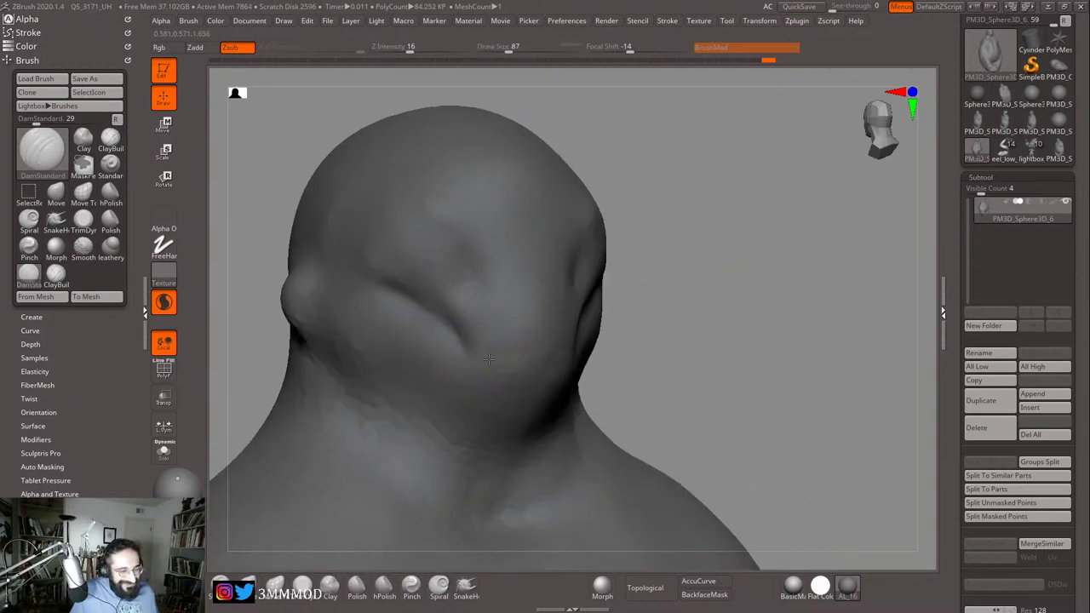
right_click_drag(591, 361, 570, 314)
key("s")
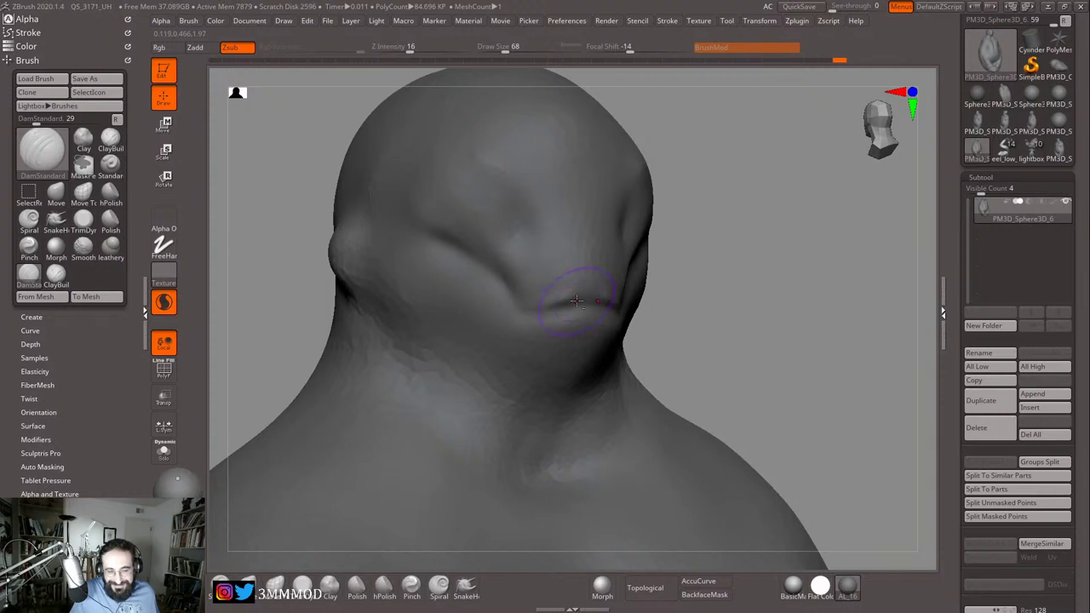
mouse_move(523, 309)
left_mouse_down()
mouse_move(559, 308)
mouse_move(550, 313)
left_mouse_up()
mouse_move(653, 315)
right_mouse_down("ctrl")
mouse_move(703, 251)
mouse_move(703, 289)
mouse_move(732, 363)
mouse_move(682, 304)
right_mouse_up("ctrl")
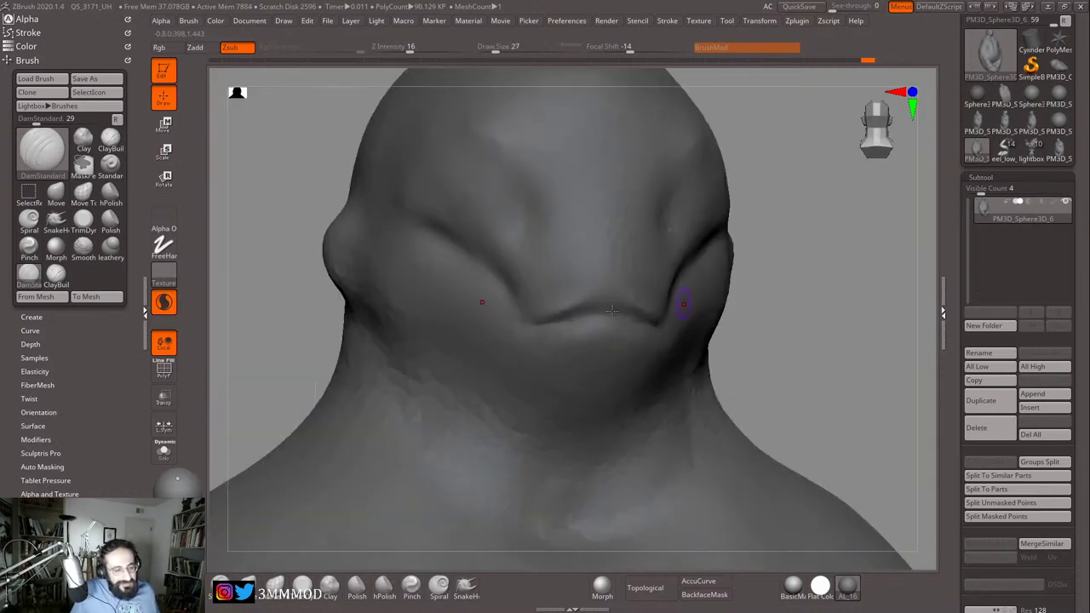
Step: Try refining the mouth corner at a draw size of 54 and undo the last change
key("s")
mouse_move(533, 323)
left_mouse_down()
mouse_move(569, 320)
mouse_move(545, 318)
left_mouse_up()
key("s")
key("s")
key("shift")
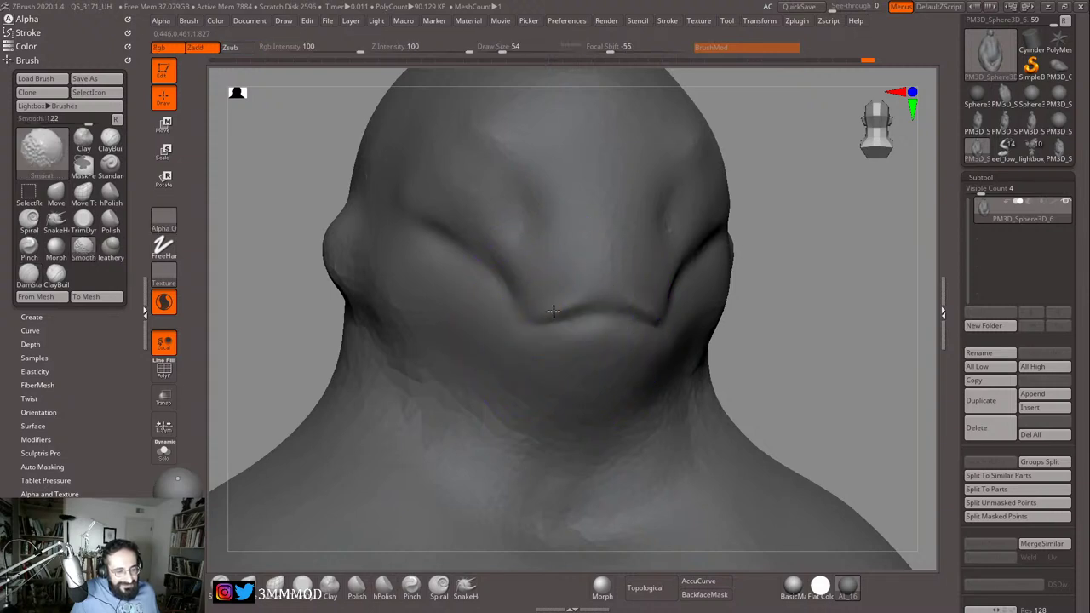
right_click_drag(812, 293, 815, 269, "shift")
key("ctrl+z")
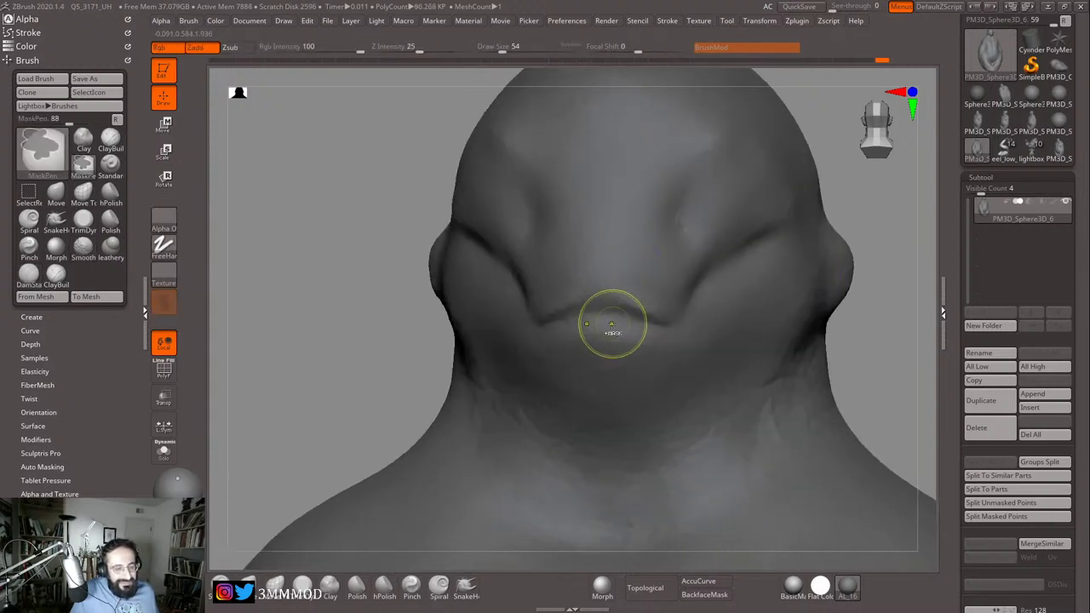
Step: Set the draw size to 31 and smooth the area around the mouth line
key("s")
key("s")
left_click_drag(614, 319, 614, 315)
key("shift")
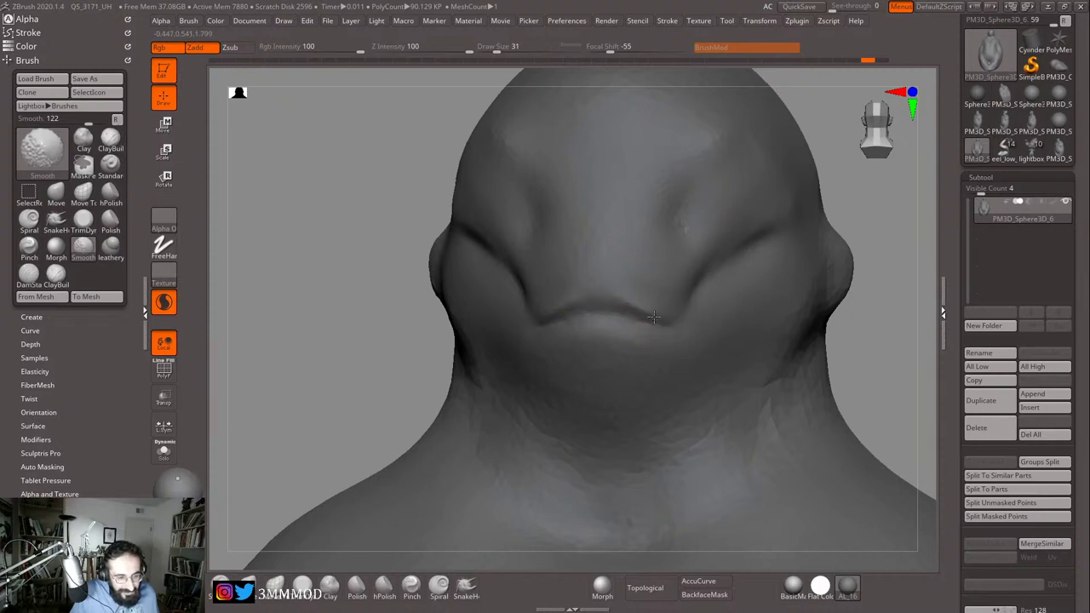
left_click_drag(465, 313, 460, 316, "shift")
Step: Display the polygon wireframe to examine the mesh density around the mouth, and hide it again
key("shift+f")
mouse_move(363, 340)
right_mouse_down("ctrl")
mouse_move(401, 329)
mouse_move(431, 357)
mouse_move(451, 352)
right_mouse_up("ctrl")
key("shift+f")
right_click_drag(782, 282, 792, 266, "ctrl")
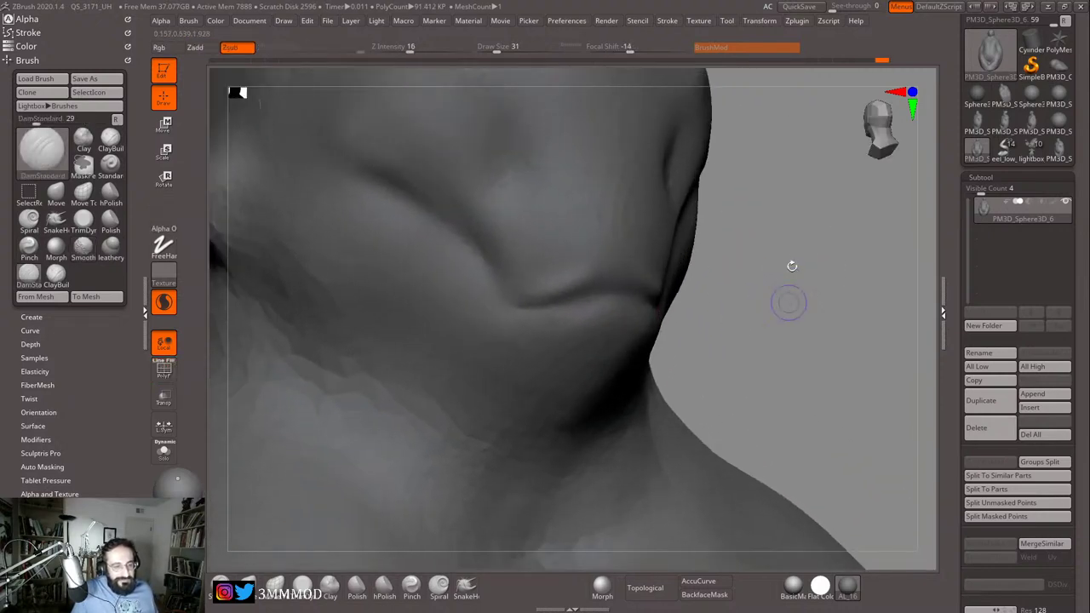
Step: Cut the mouth line deeper along the lip with DamStandard at a draw size of 33
mouse_move(577, 303)
left_mouse_down()
mouse_move(616, 290)
mouse_move(589, 293)
left_mouse_up()
right_click_drag(575, 298, 510, 306)
right_click(511, 306)
right_click_drag(381, 280, 414, 309)
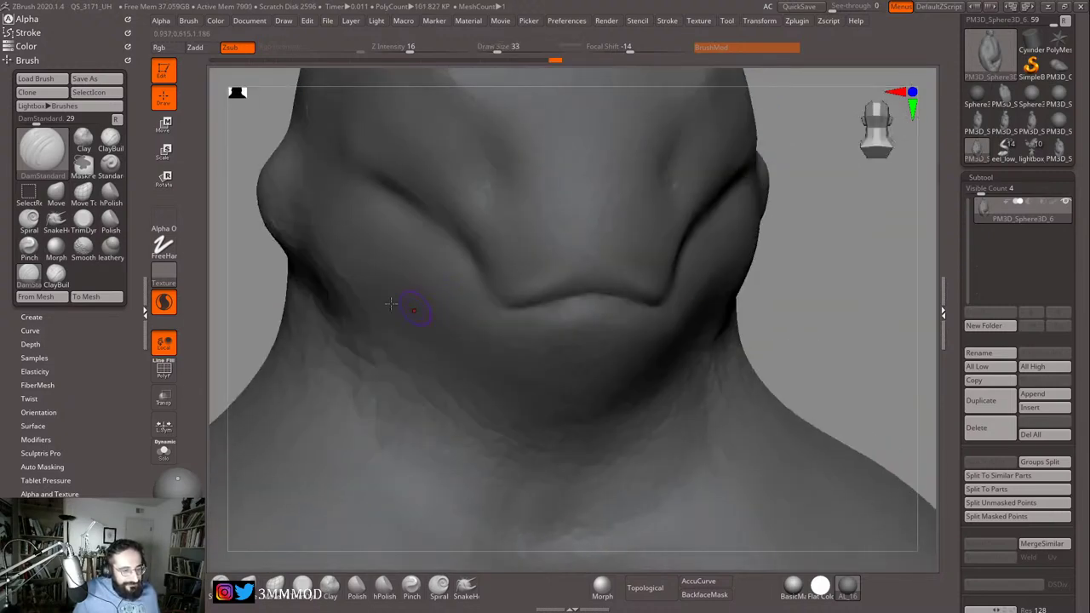
right_click_drag(868, 290, 485, 310)
Step: Undo the last stroke at the mouth corner and set the draw size to 44
key("s")
left_click_drag(502, 313, 489, 314)
key("ctrl+z")
key("s")
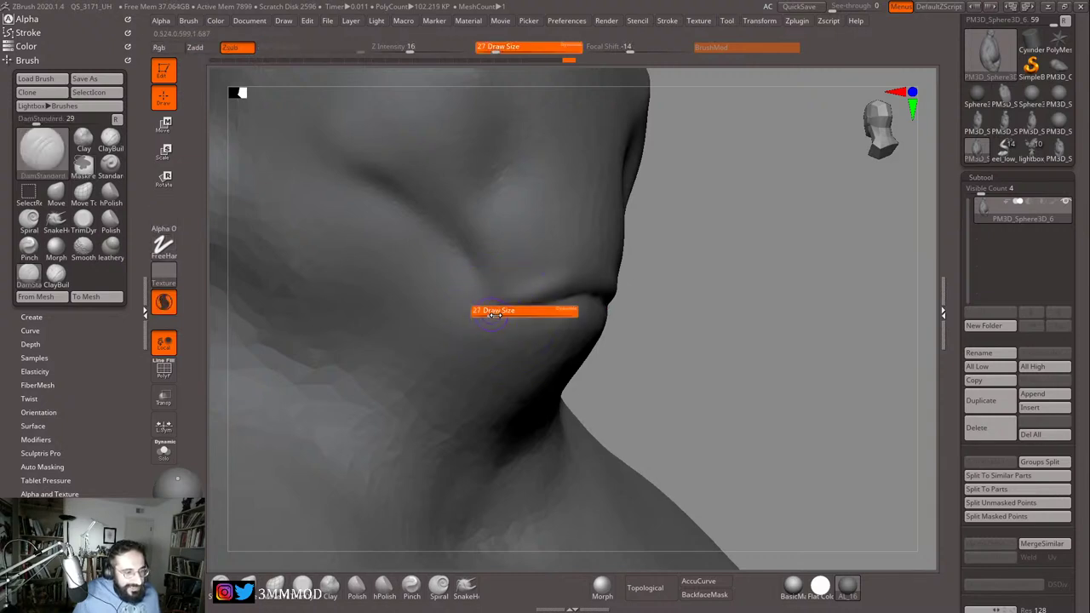
left_click(502, 310)
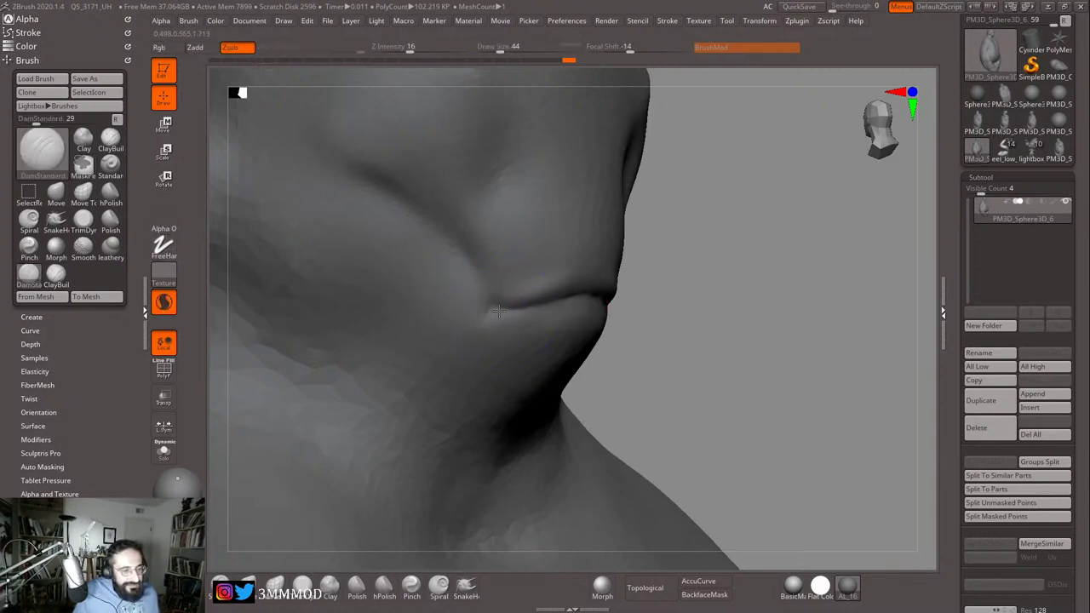
Step: Set the draw size to 68 and shape the middle of the upper lip from a three-quarter view
right_click_drag(713, 285, 693, 224, "ctrl")
mouse_move(876, 280)
right_mouse_down()
mouse_move(806, 295)
mouse_move(756, 270)
mouse_move(782, 269)
mouse_move(754, 297)
right_mouse_up()
mouse_move(360, 351)
right_mouse_down("alt")
mouse_move(380, 302)
mouse_move(418, 345)
mouse_move(460, 334)
right_mouse_up("alt")
key("s")
left_click_drag(580, 296, 594, 282)
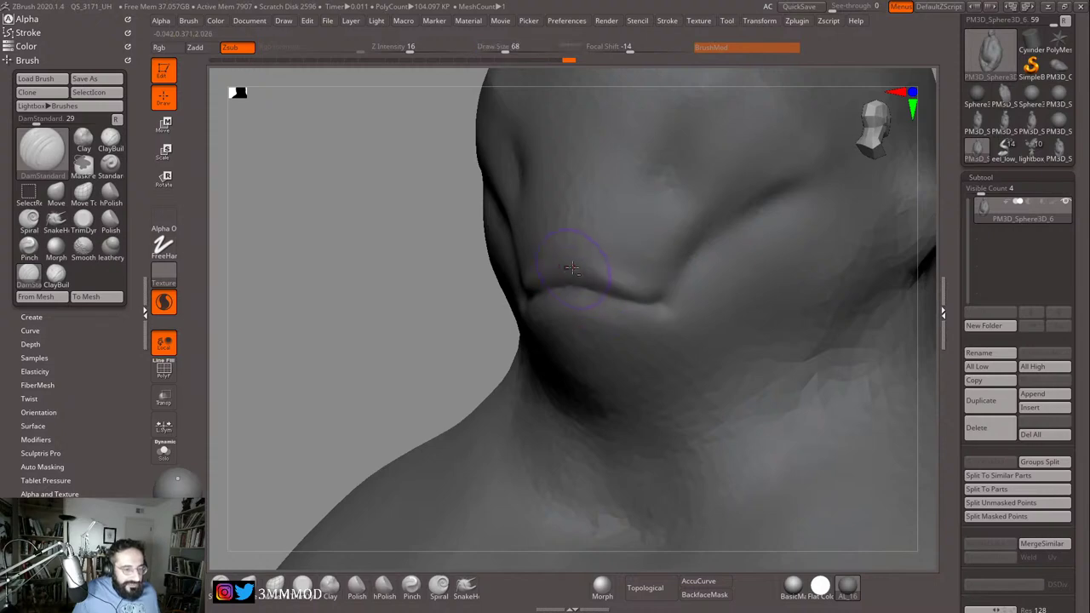
right_click_drag(488, 298, 557, 281)
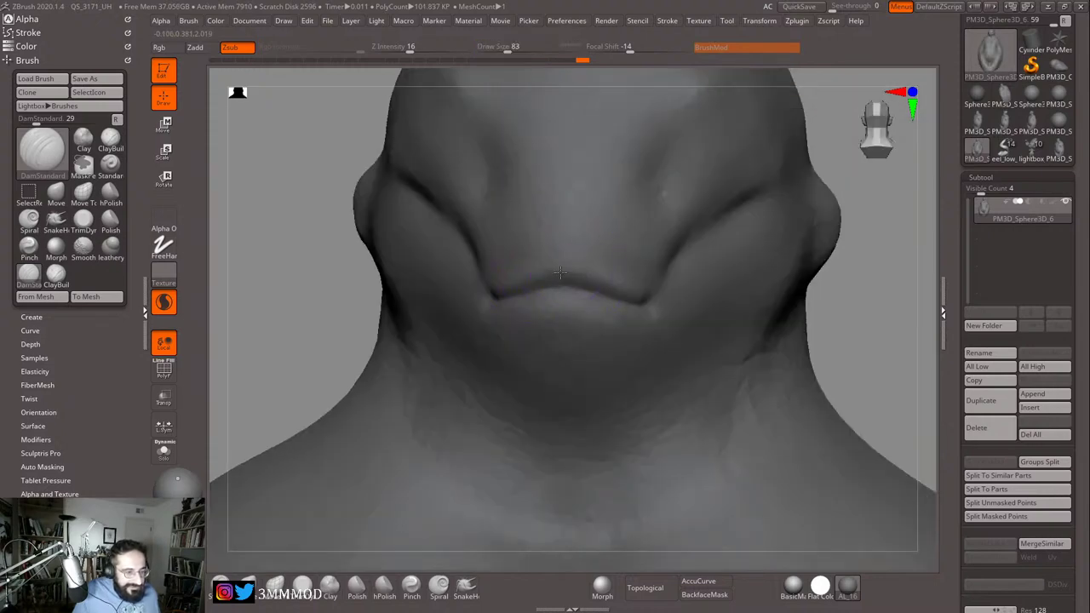
Step: Reduce the draw size to 54 and carve a small notch at the center of the upper lip
right_click_drag(289, 336, 774, 292)
key("s")
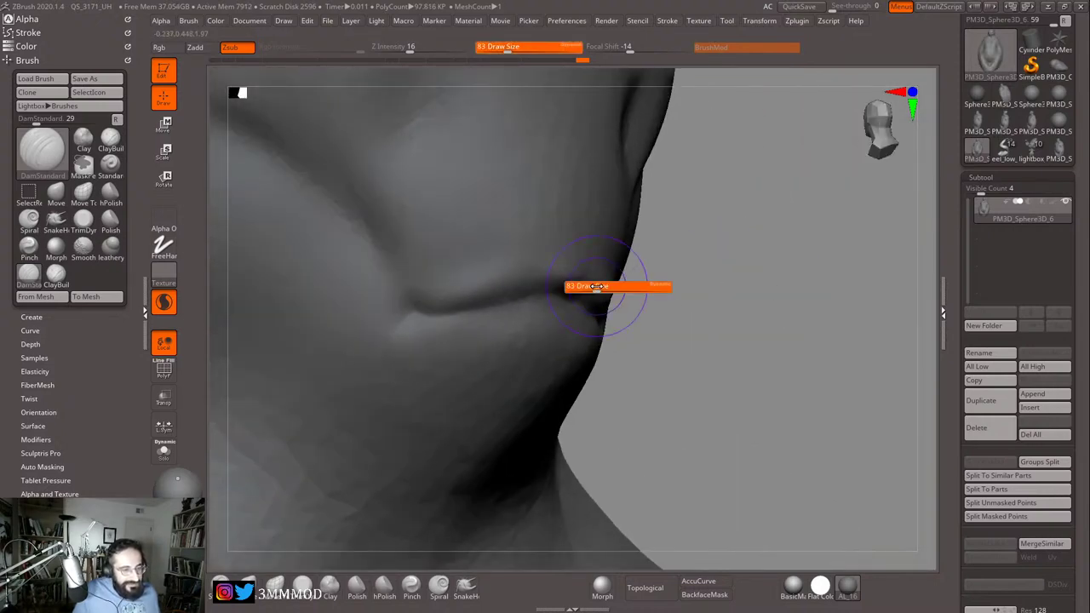
left_click_drag(588, 286, 576, 282)
right_click_drag(671, 284, 564, 281)
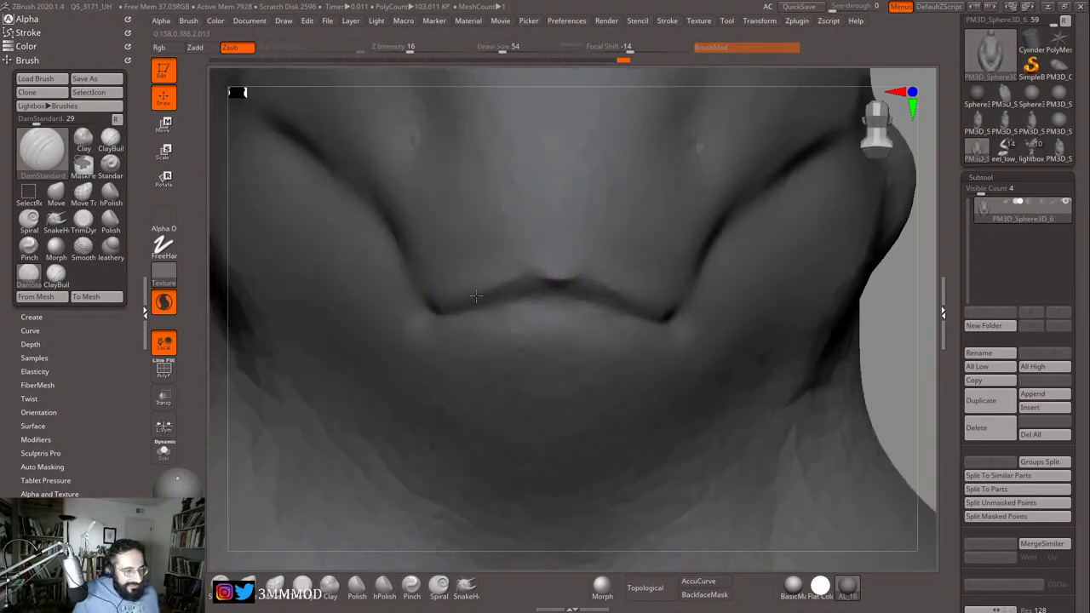
left_click_drag(571, 302, 546, 299)
Step: Check the whole figure, and soften the cheek and eye creases with the Smooth brush at a draw size of 65
key("f")
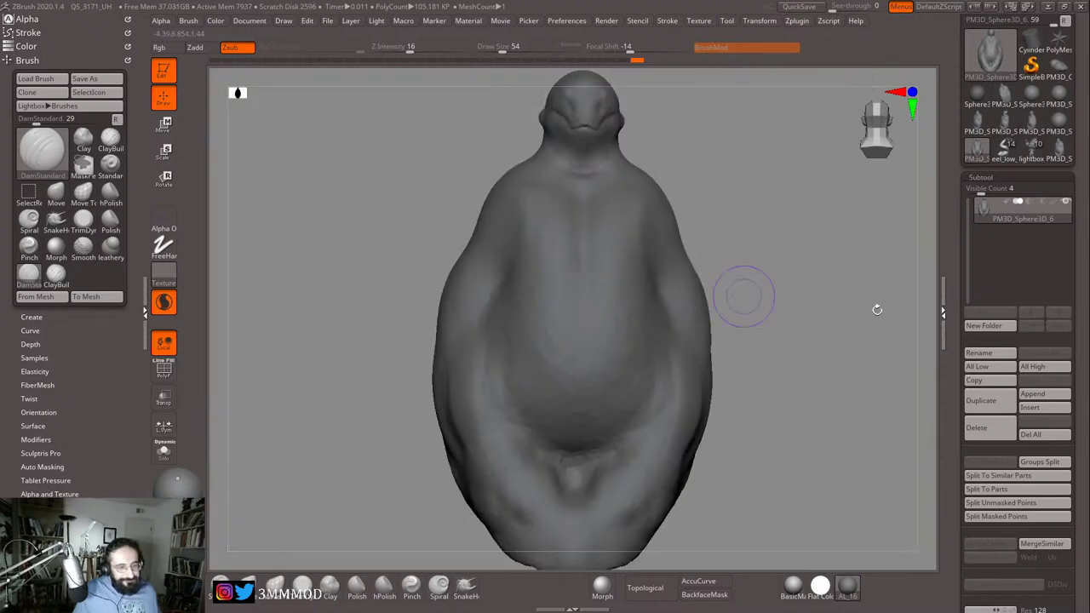
mouse_move(878, 309)
right_mouse_down()
mouse_move(880, 287)
mouse_move(784, 320)
mouse_move(789, 299)
mouse_move(761, 353)
mouse_move(747, 425)
right_mouse_up()
key("shift")
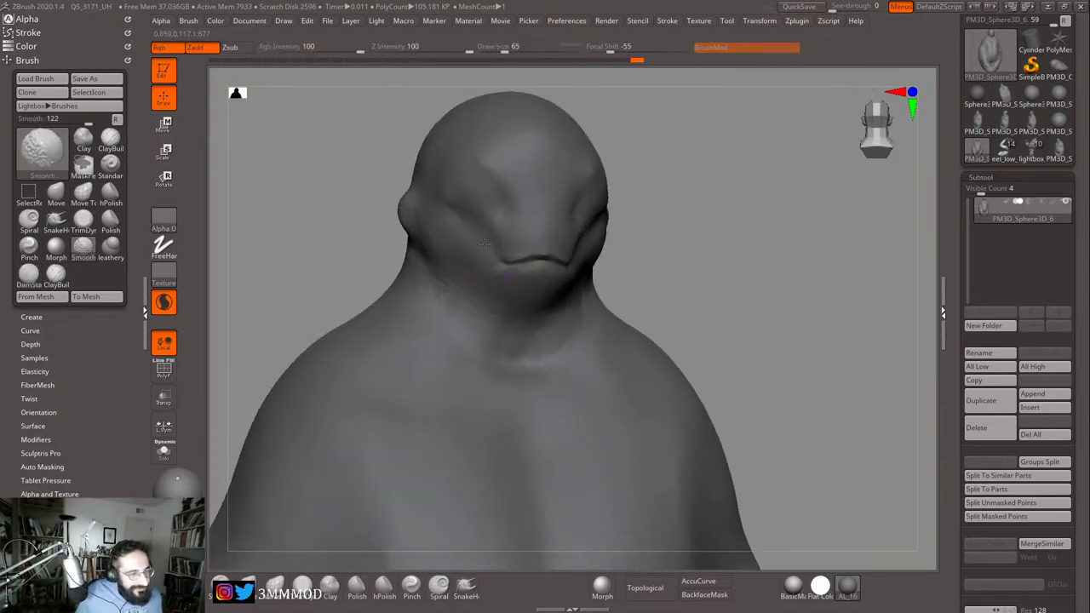
right_click_drag(774, 247, 681, 246)
left_click_drag(562, 258, 592, 230, "shift")
right_click_drag(763, 214, 730, 271, "alt")
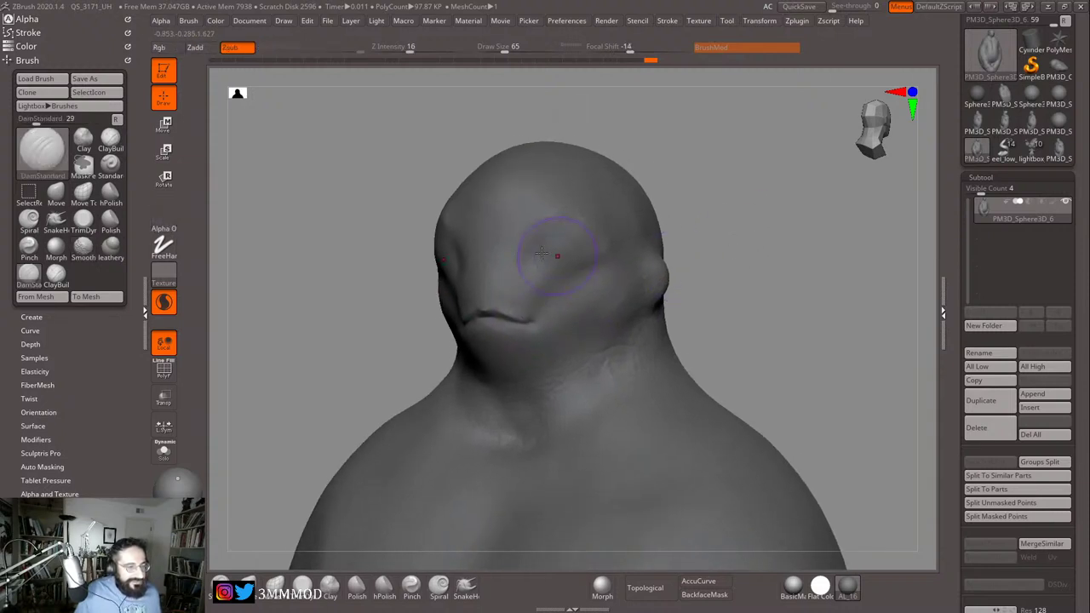
Step: Carve slanted closed-eye creases and folds at the inner eye corners with DamStandard, reducing the draw size from 56 to 44
key("s")
left_click_drag(533, 261, 530, 261)
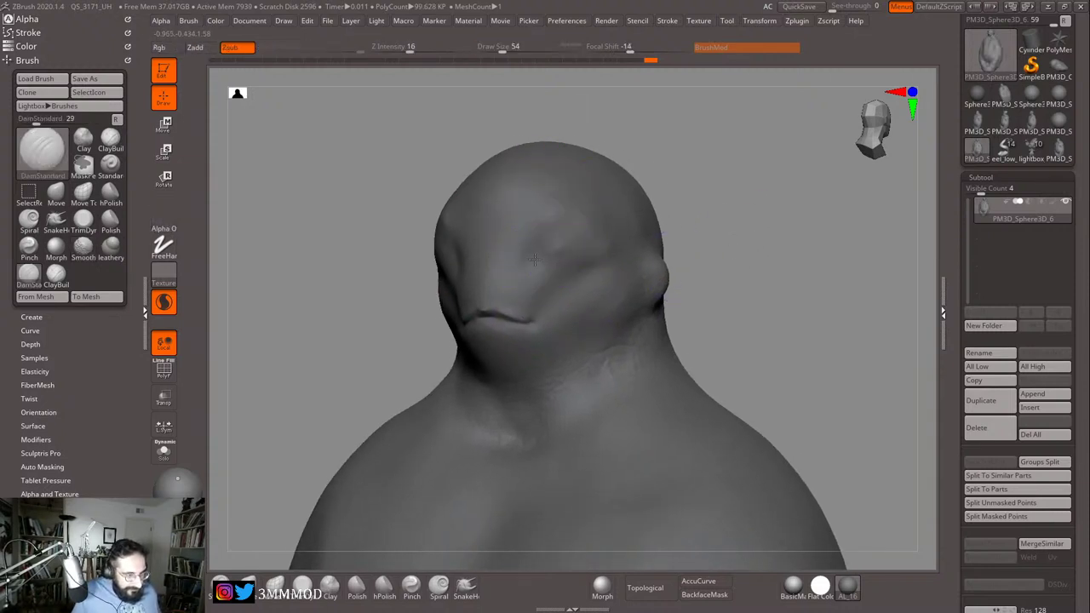
key("ctrl+z")
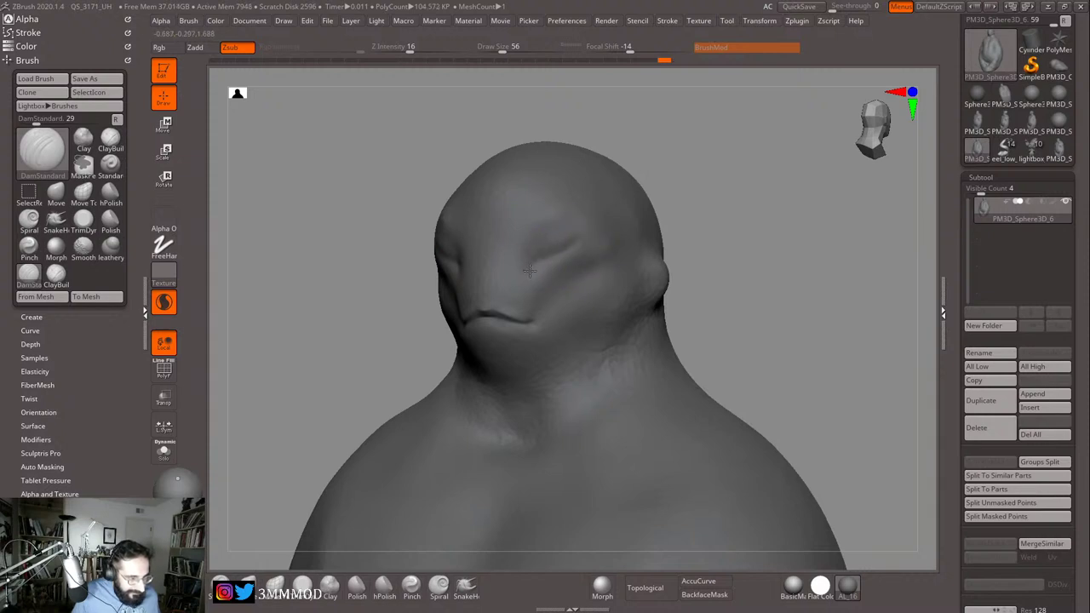
mouse_move(532, 246)
right_mouse_down()
mouse_move(761, 219)
mouse_move(773, 267)
mouse_move(742, 286)
mouse_move(774, 243)
mouse_move(756, 311)
right_mouse_up()
key("s")
left_click_drag(519, 284, 515, 283)
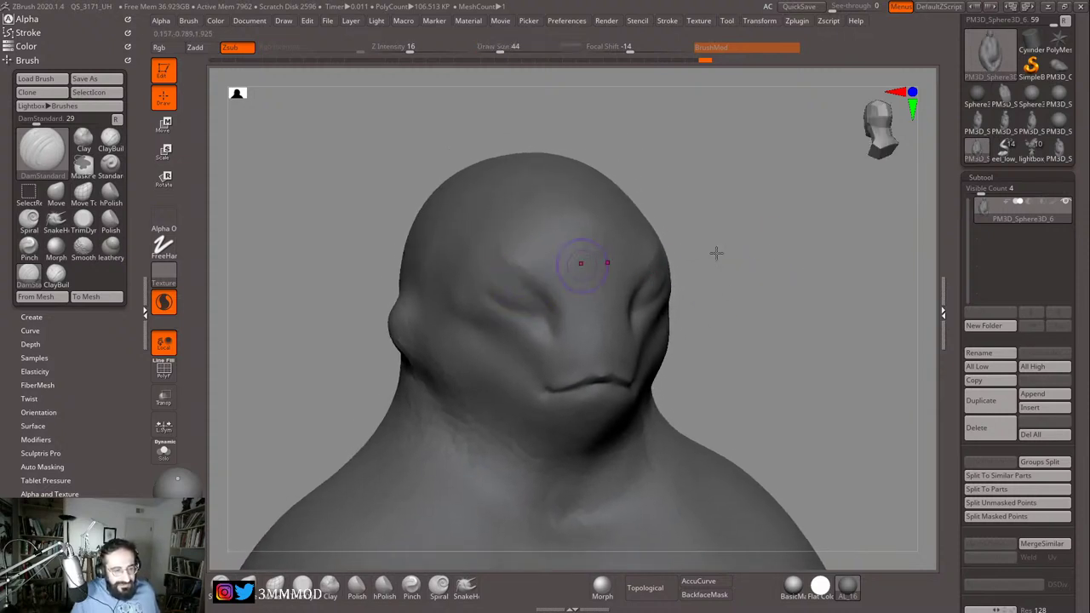
Step: Soften the corner of the mouth with the Smooth brush at a draw size of 44
mouse_move(716, 251)
right_mouse_down()
mouse_move(808, 253)
mouse_move(782, 228)
mouse_move(757, 265)
mouse_move(823, 292)
mouse_move(803, 248)
mouse_move(822, 282)
mouse_move(511, 358)
mouse_move(435, 343)
mouse_move(649, 309)
right_mouse_up()
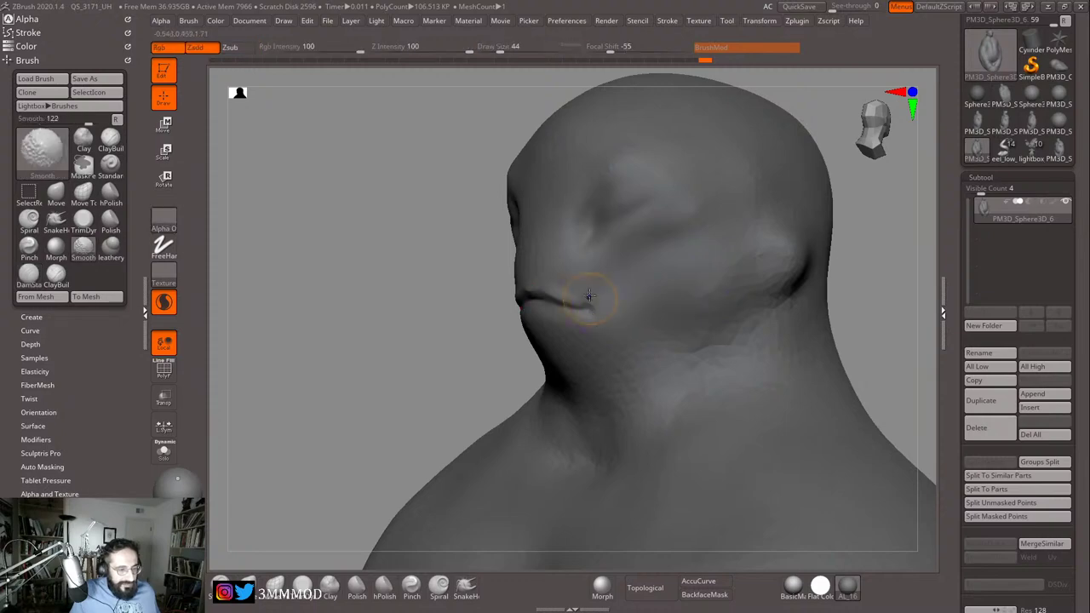
left_click_drag(588, 297, 574, 323, "shift")
mouse_move(402, 307)
left_mouse_down("alt")
mouse_move(442, 343)
mouse_move(572, 347)
left_mouse_up("alt")
left_click_drag(893, 311, 837, 333)
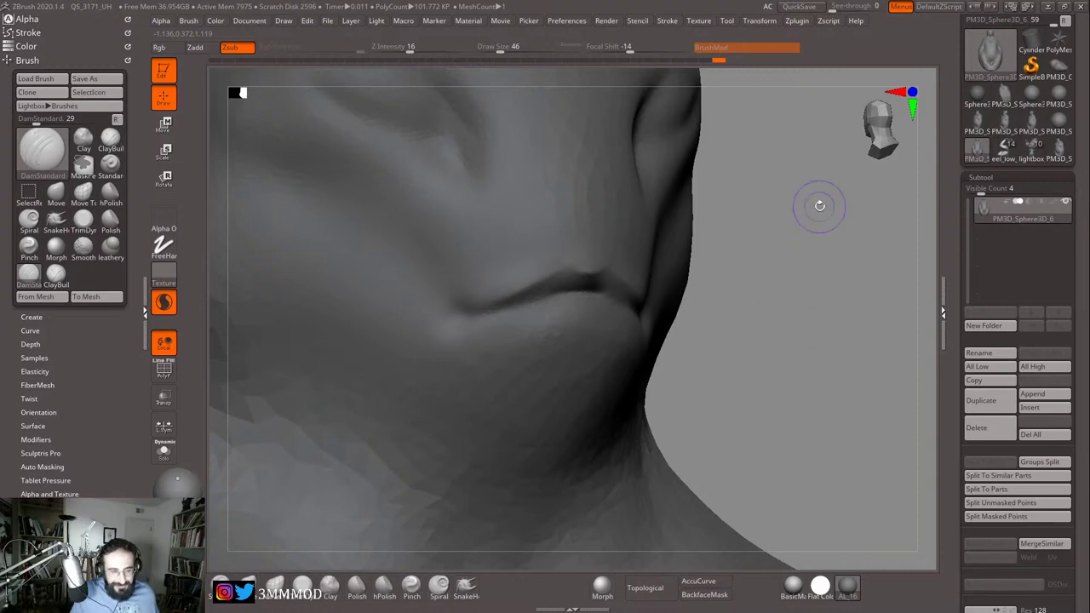
mouse_move(800, 263)
left_mouse_down("alt")
mouse_move(771, 352)
mouse_move(630, 339)
left_mouse_up("alt")
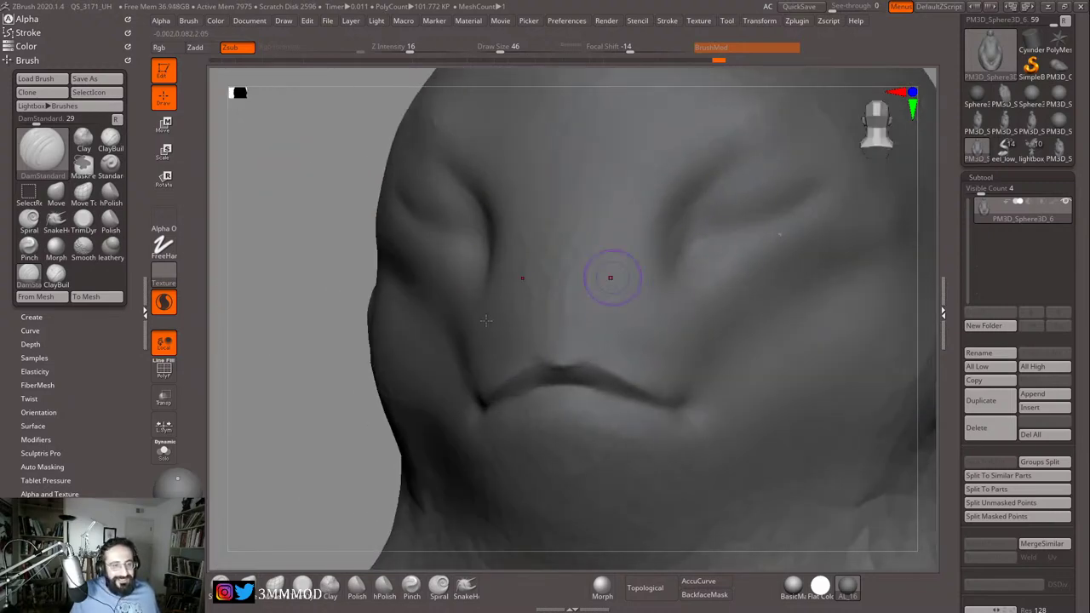
Step: Set the draw size to 54 and deepen the folds running from the inner eye corners down the sides of the snout
left_click_drag(305, 380, 291, 434)
key("s")
left_click_drag(678, 266, 681, 286)
left_click_drag(663, 332, 661, 338)
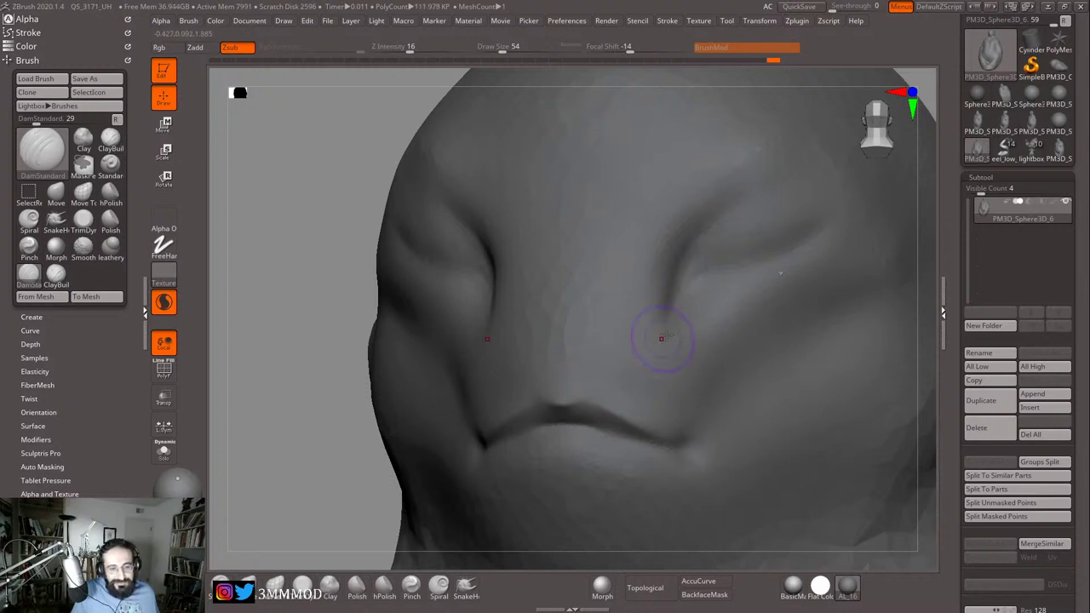
mouse_move(353, 392)
left_mouse_down()
mouse_move(299, 394)
mouse_move(236, 302)
mouse_move(282, 353)
mouse_move(319, 322)
mouse_move(331, 343)
mouse_move(409, 342)
left_mouse_up()
key("s")
mouse_move(645, 295)
left_mouse_down()
mouse_move(665, 294)
mouse_move(632, 291)
mouse_move(663, 264)
left_mouse_up()
key("s")
key("s")
left_click_drag(900, 204, 857, 232, "alt")
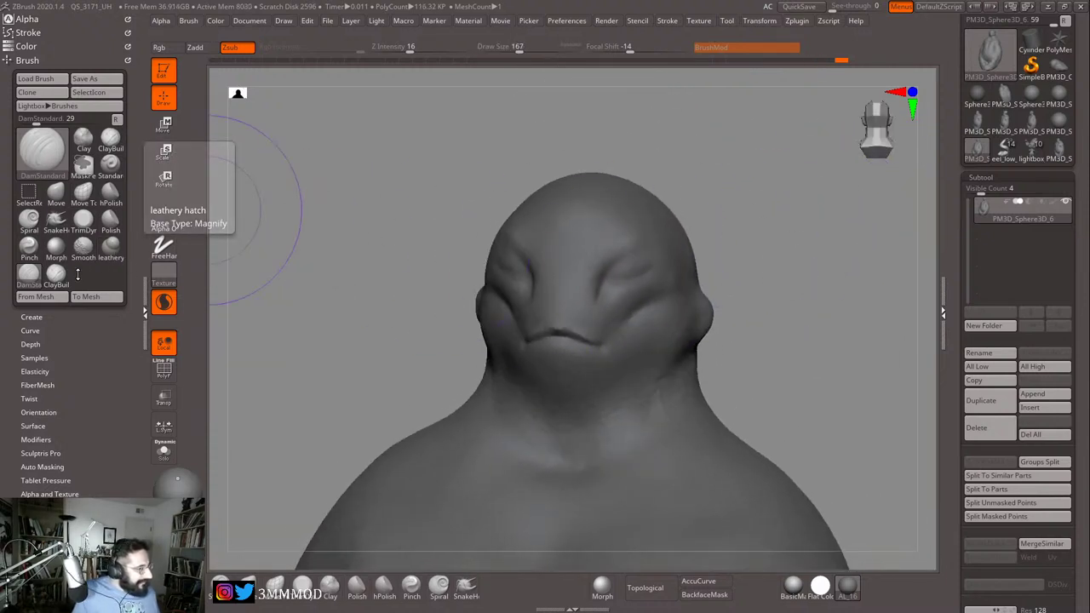
Step: Build up the brow and temple above the eye with ClayBuildup at draw sizes of 140 and 112
left_click(112, 138)
left_click_drag(778, 221, 744, 225)
key("s")
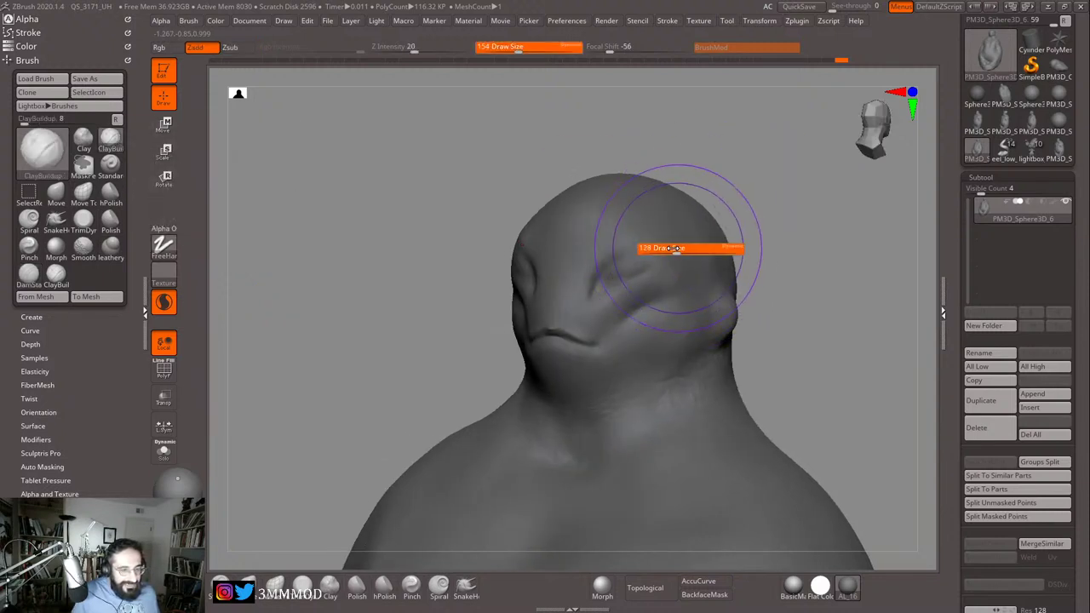
left_click_drag(680, 249, 675, 248)
left_click_drag(675, 242, 678, 249)
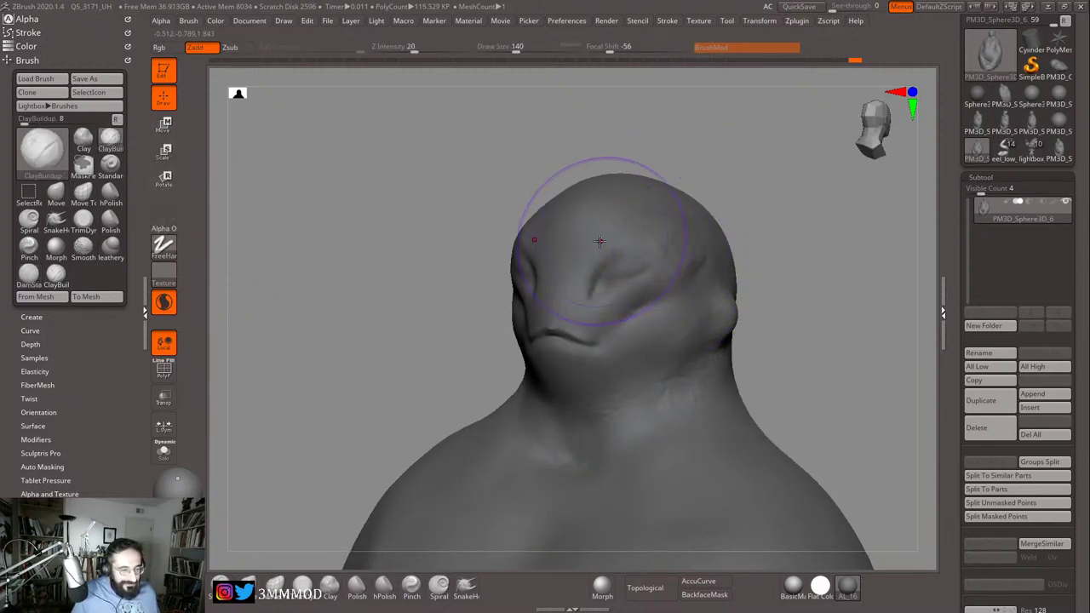
key("s")
left_click_drag(587, 235, 582, 228)
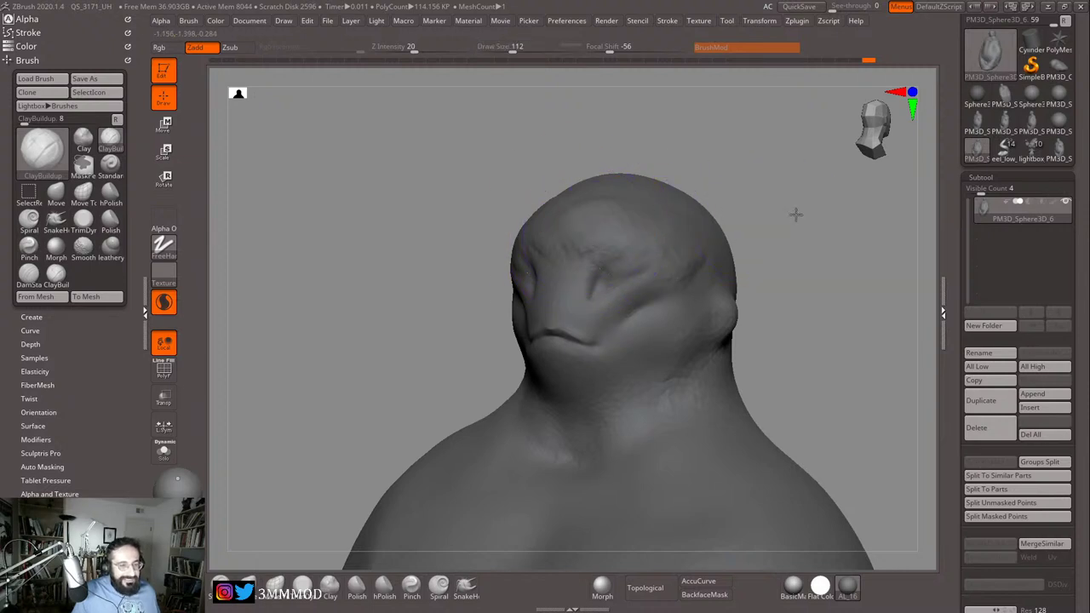
Step: Add volume to the forehead and crown and blend the surface, raising the draw size to 324
left_click_drag(795, 214, 816, 216, "shift")
left_click_drag(613, 230, 599, 234)
left_click_drag(773, 223, 730, 223)
key("s")
mouse_move(601, 216)
left_mouse_down()
mouse_move(610, 216)
mouse_move(585, 214)
left_mouse_up()
left_click_drag(775, 220, 804, 223)
key("s")
mouse_move(589, 225)
left_mouse_down()
mouse_move(603, 225)
mouse_move(590, 204)
left_mouse_up()
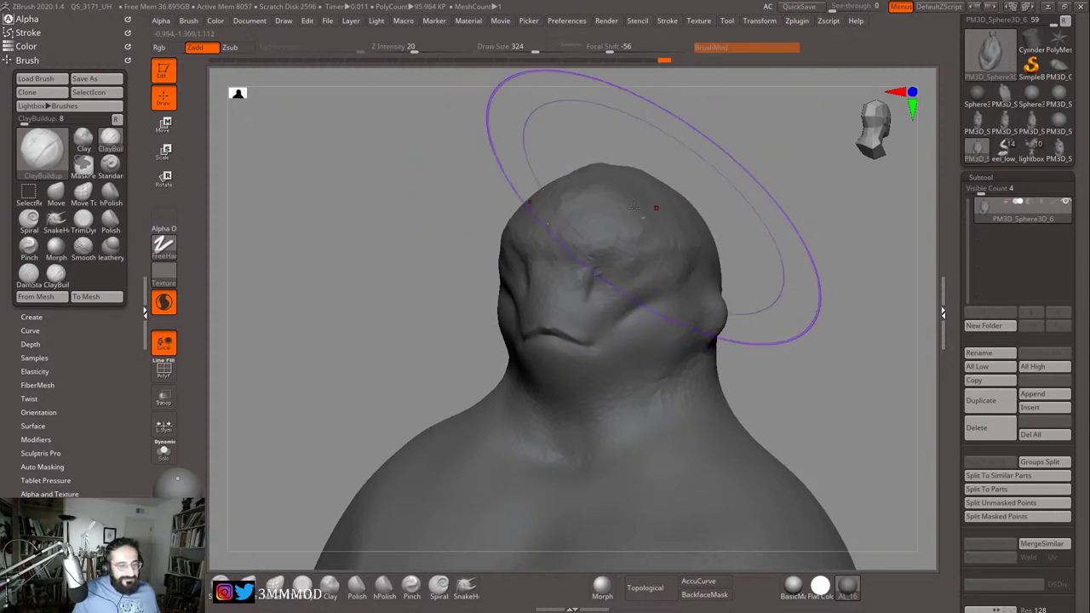
mouse_move(768, 229)
left_mouse_down()
mouse_move(817, 225)
mouse_move(829, 244)
mouse_move(854, 243)
mouse_move(789, 266)
left_mouse_up()
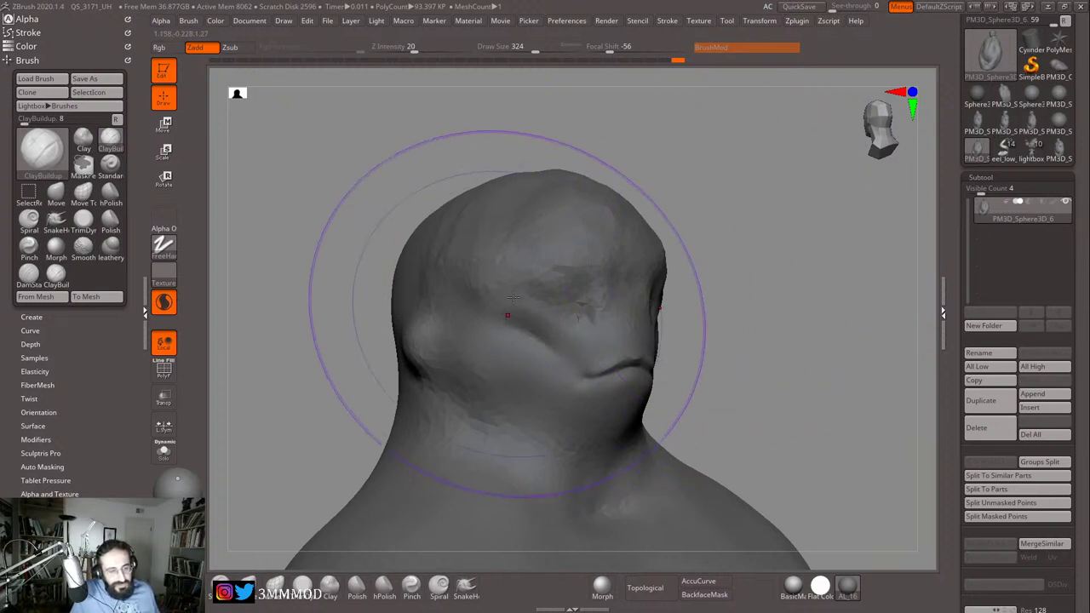
mouse_move(726, 285)
left_mouse_down()
mouse_move(707, 293)
mouse_move(761, 299)
mouse_move(739, 281)
left_mouse_up()
Step: Reduce the draw size to 54 and smooth out the leftover eye creases beside the snout
key("s")
left_click_drag(608, 300, 588, 299)
mouse_move(690, 295)
left_mouse_down("alt")
mouse_move(656, 273)
mouse_move(489, 292)
left_mouse_up("alt")
key("bracketleft")
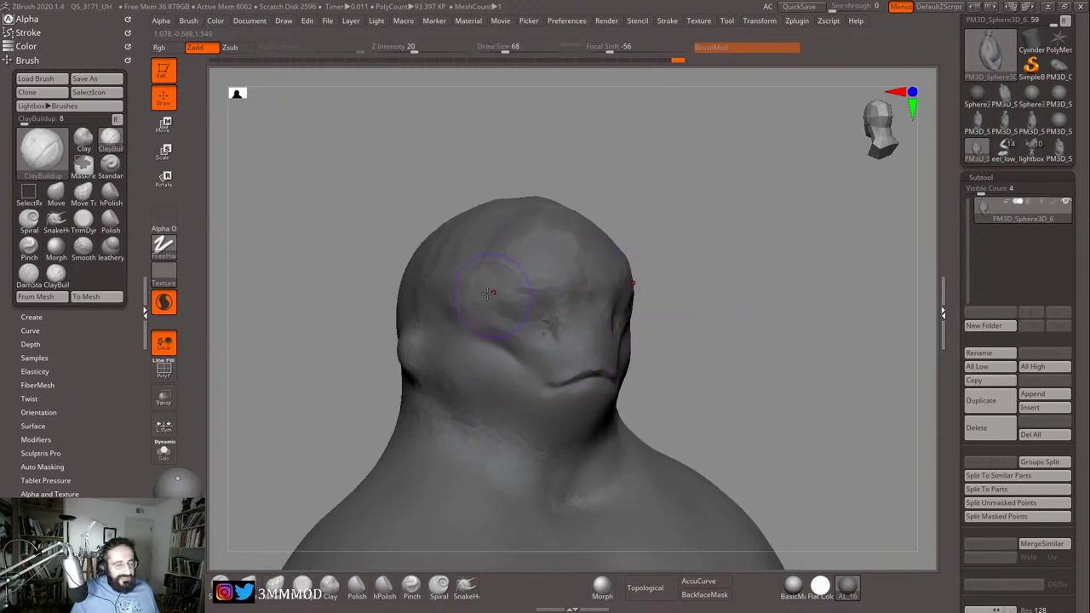
mouse_move(683, 314)
left_mouse_down("alt")
mouse_move(686, 287)
mouse_move(701, 298)
left_mouse_up("alt")
key("s")
left_click_drag(512, 312, 533, 315)
key("s")
mouse_move(739, 254)
left_mouse_down()
mouse_move(656, 223)
mouse_move(596, 225)
left_mouse_up()
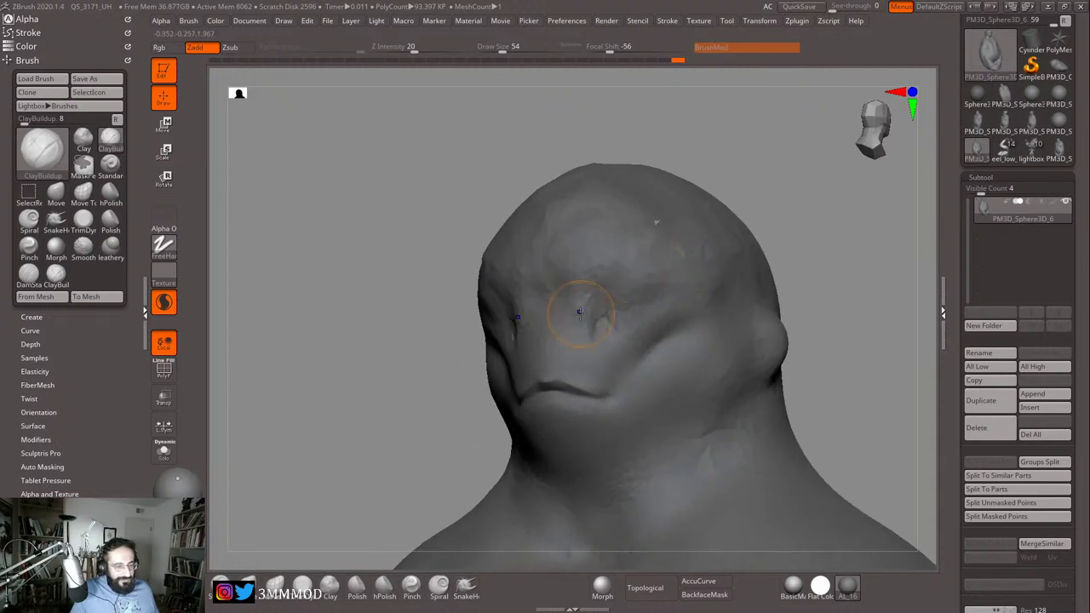
left_click_drag(579, 309, 552, 283, "shift")
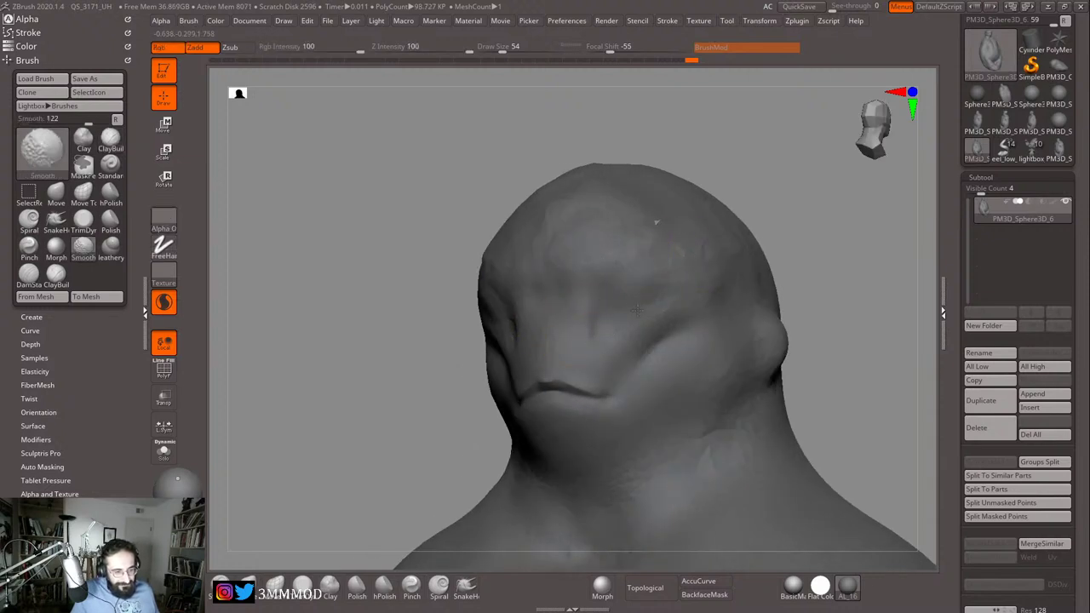
left_click_drag(637, 310, 651, 304, "shift")
left_click_drag(820, 248, 877, 256, "shift")
left_click_drag(575, 331, 547, 340, "shift")
left_click_drag(839, 247, 770, 255)
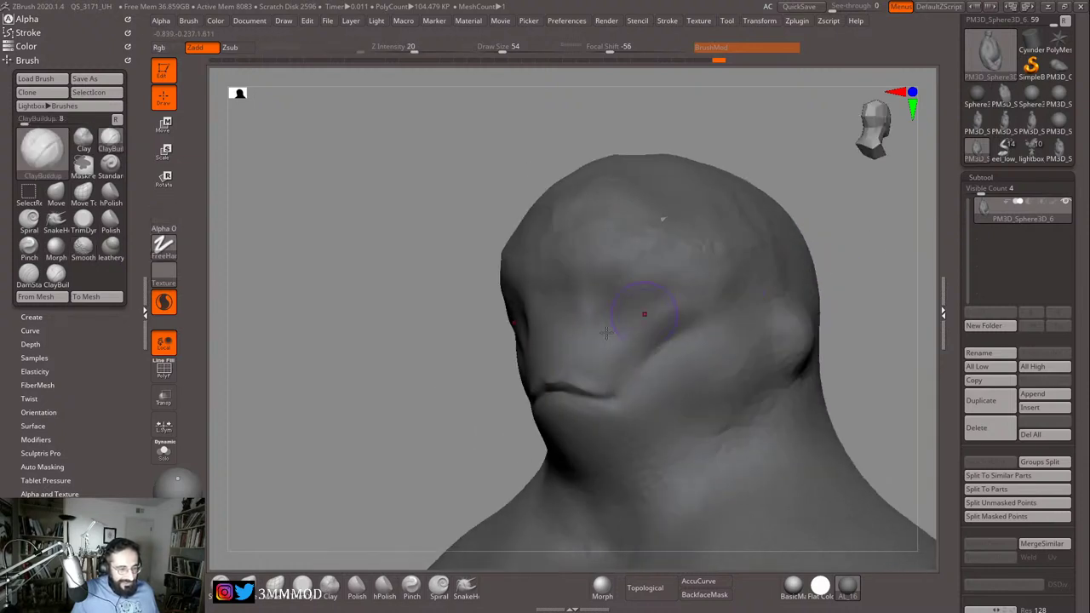
Step: Switch to DamStandard and recarve the closed-eye slits and inner eye folds at a draw size of 44
key("s")
left_click(577, 354)
left_click_drag(405, 397, 437, 393)
key("s")
left_click(594, 329)
key("b")
key("d")
key("s")
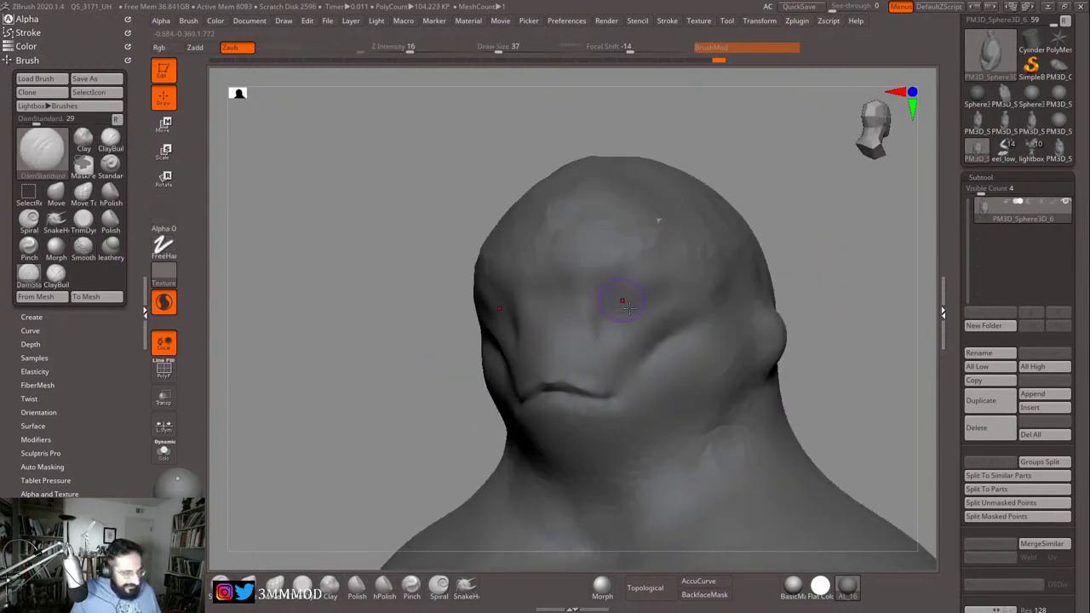
key("s")
left_click(606, 324)
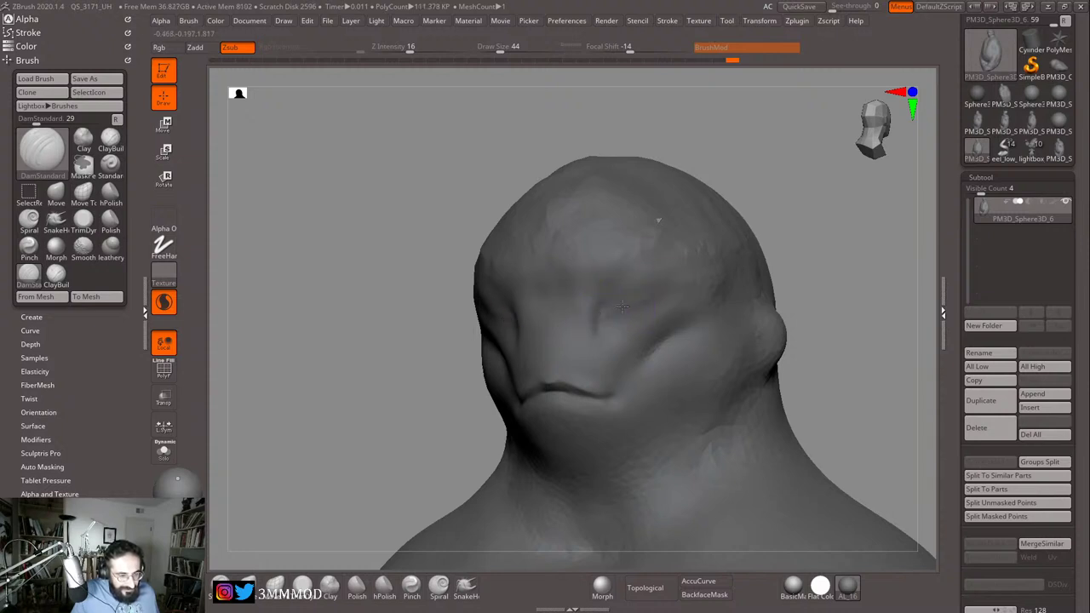
mouse_move(669, 269)
left_mouse_down()
mouse_move(618, 310)
mouse_move(604, 299)
left_mouse_up()
Step: Carve two small nostrils on the snout above the mouth, finishing with a draw size of 39
left_click_drag(450, 389, 540, 348)
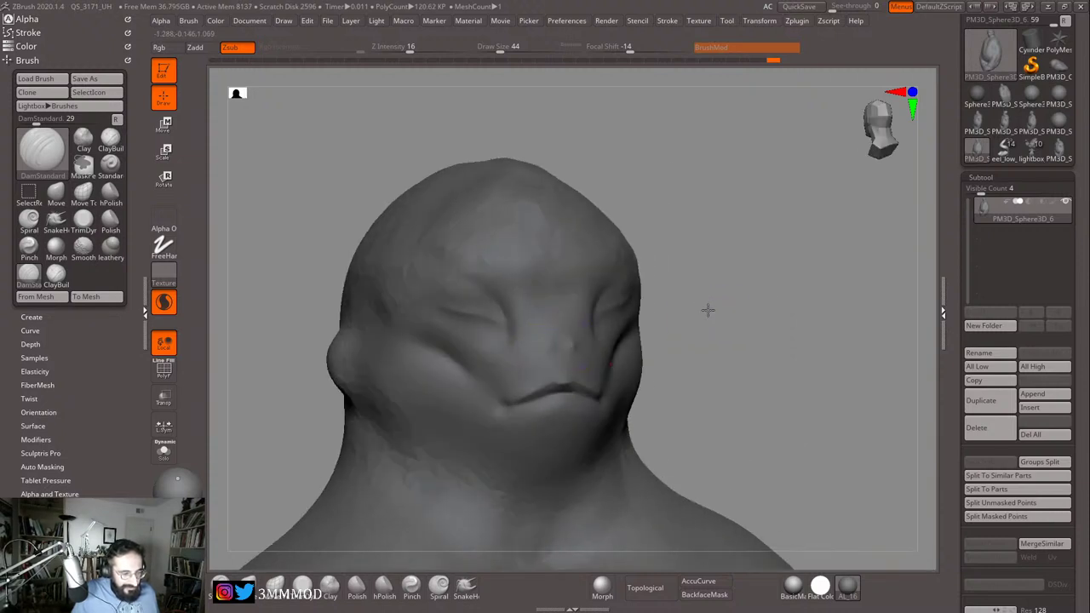
left_click_drag(707, 309, 584, 358)
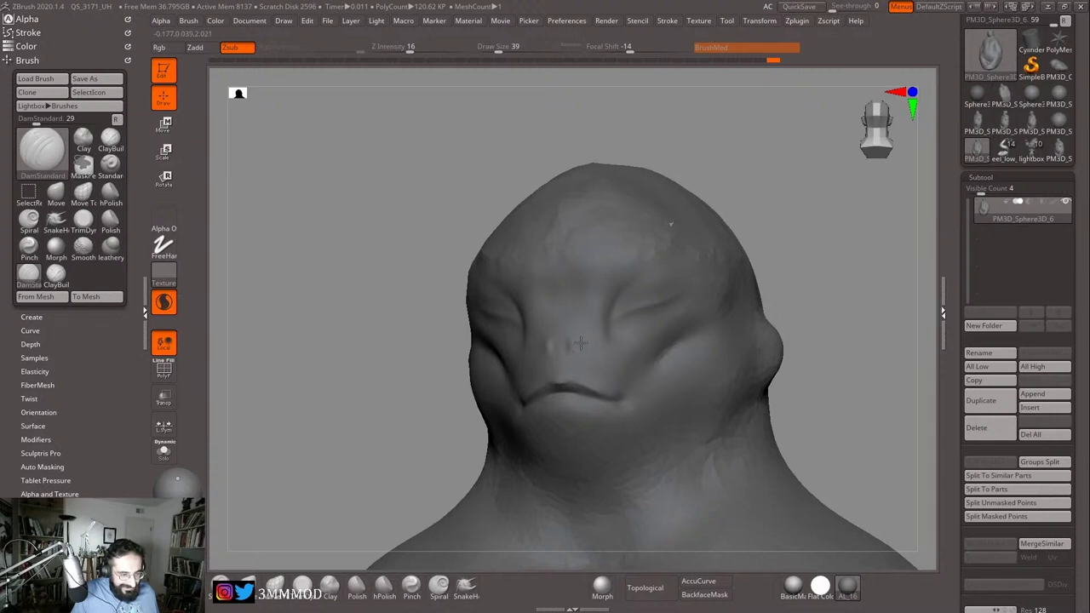
left_click_drag(425, 426, 357, 341, "alt")
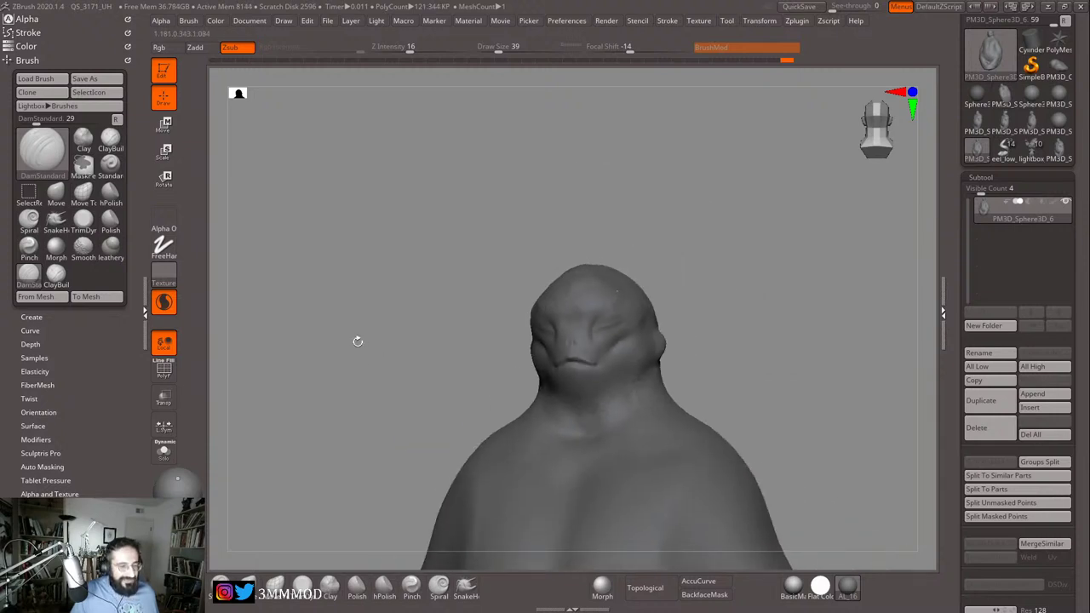
mouse_move(748, 260)
left_mouse_down()
mouse_move(725, 228)
mouse_move(724, 285)
left_mouse_up()
left_click_drag(408, 406, 345, 379, "alt")
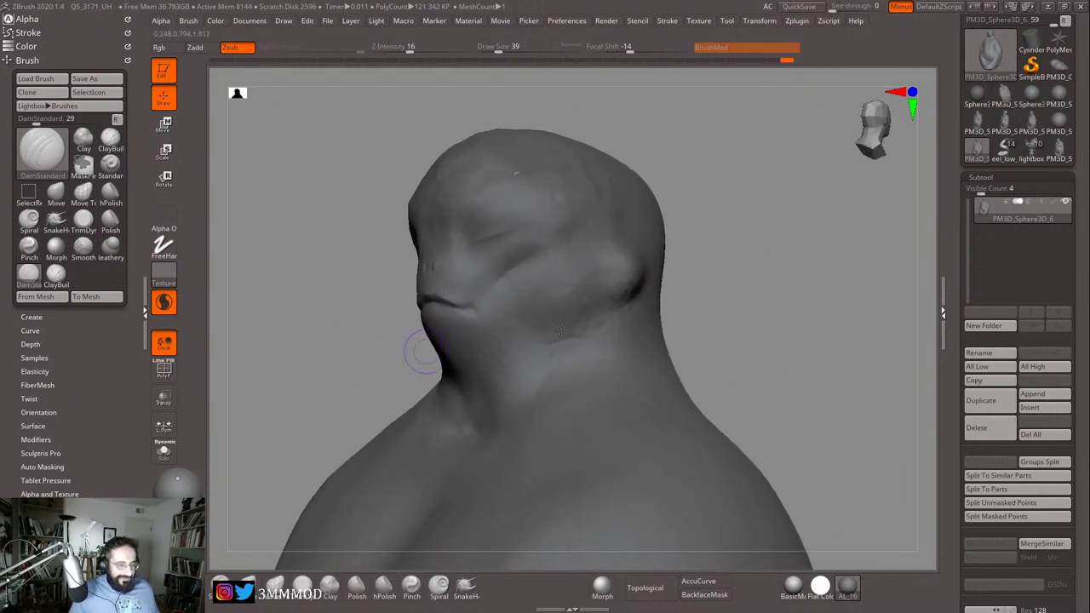
Step: Set the draw size to 80 and carve a jawline crease beneath the cheek and ear bump
key("s")
mouse_move(602, 312)
left_mouse_down()
mouse_move(622, 315)
mouse_move(564, 303)
mouse_move(589, 301)
left_mouse_up()
key("s")
key("s")
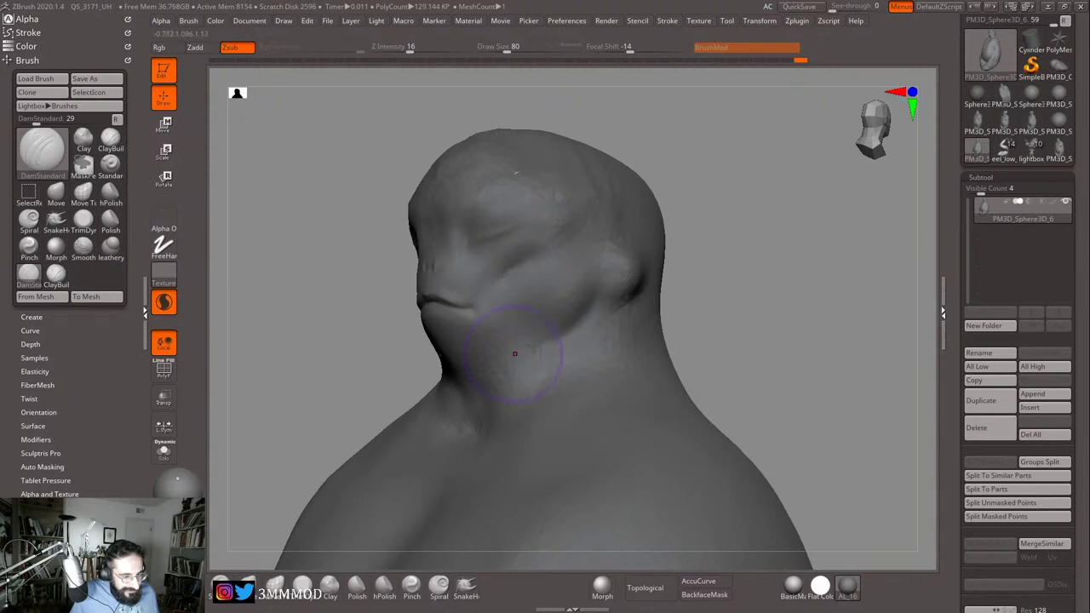
Step: Carry the jaw crease around beneath the chin, reducing the draw size to 71
left_click_drag(344, 372, 430, 377)
left_click_drag(509, 391, 504, 354)
left_click_drag(329, 360, 409, 354)
key("s")
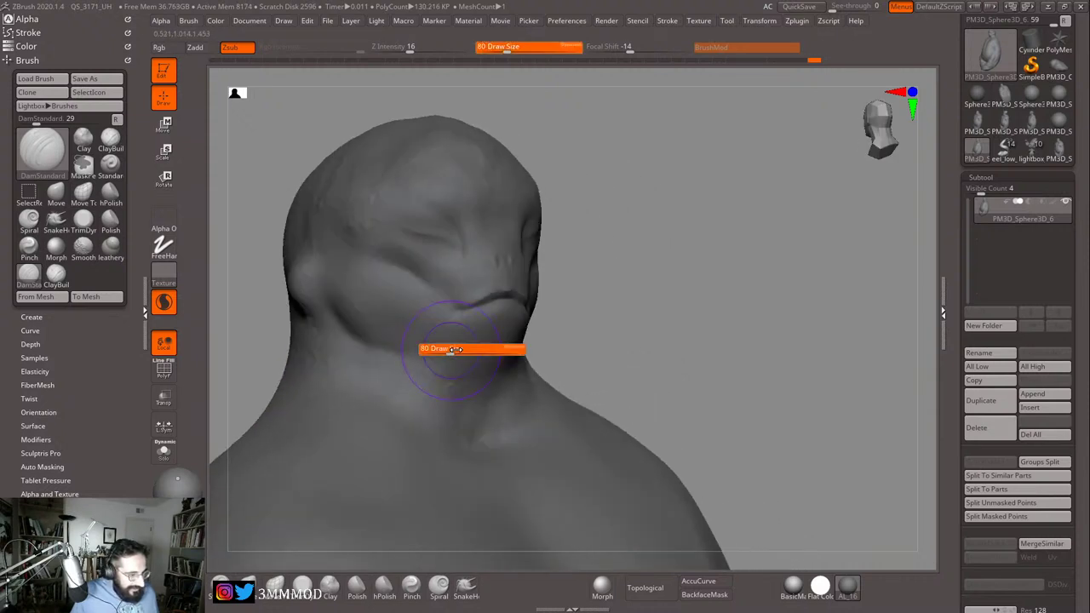
mouse_move(589, 404)
left_mouse_down()
mouse_move(761, 284)
mouse_move(655, 304)
mouse_move(511, 273)
left_mouse_up()
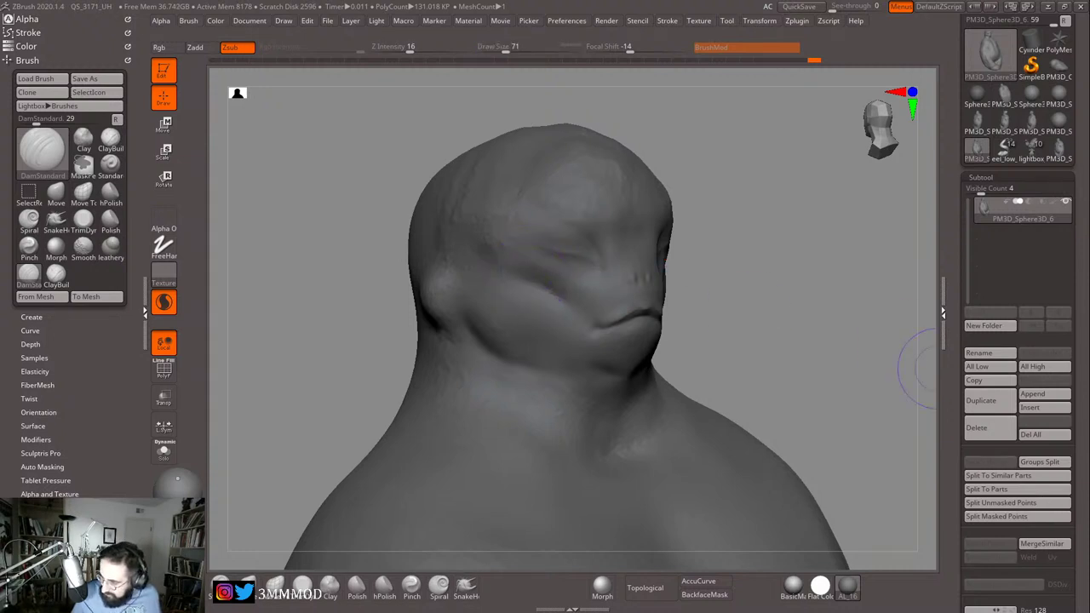
Step: Extend the cheek crease back and up toward the temple with DamStandard at draw sizes of 94 and 101
left_click_drag(834, 346, 761, 355, "alt")
key("s")
left_click(471, 285)
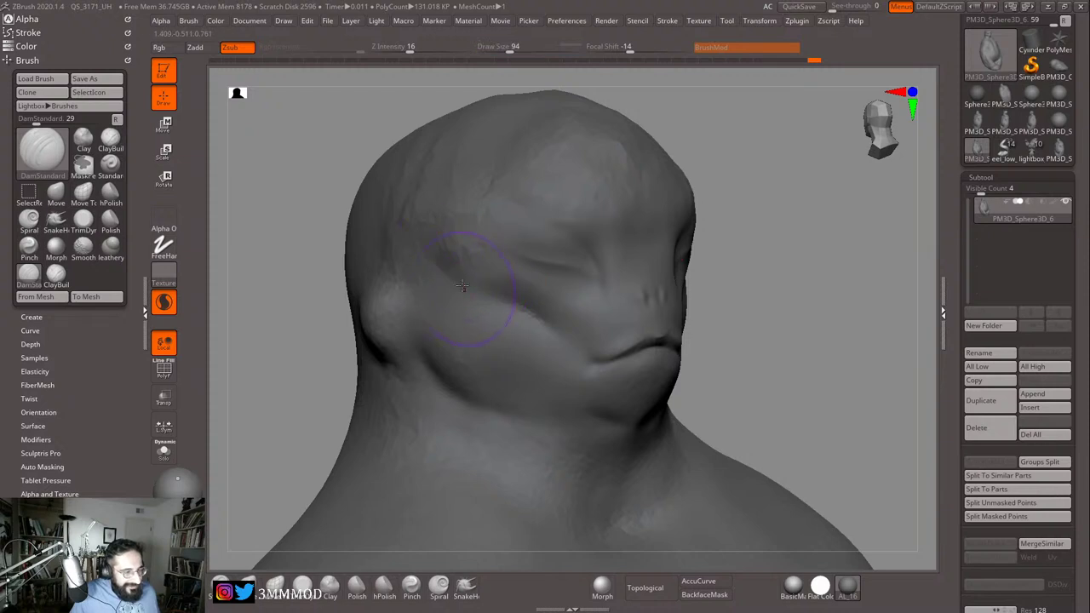
left_click_drag(759, 311, 740, 369, "alt")
key("s")
left_click(525, 301)
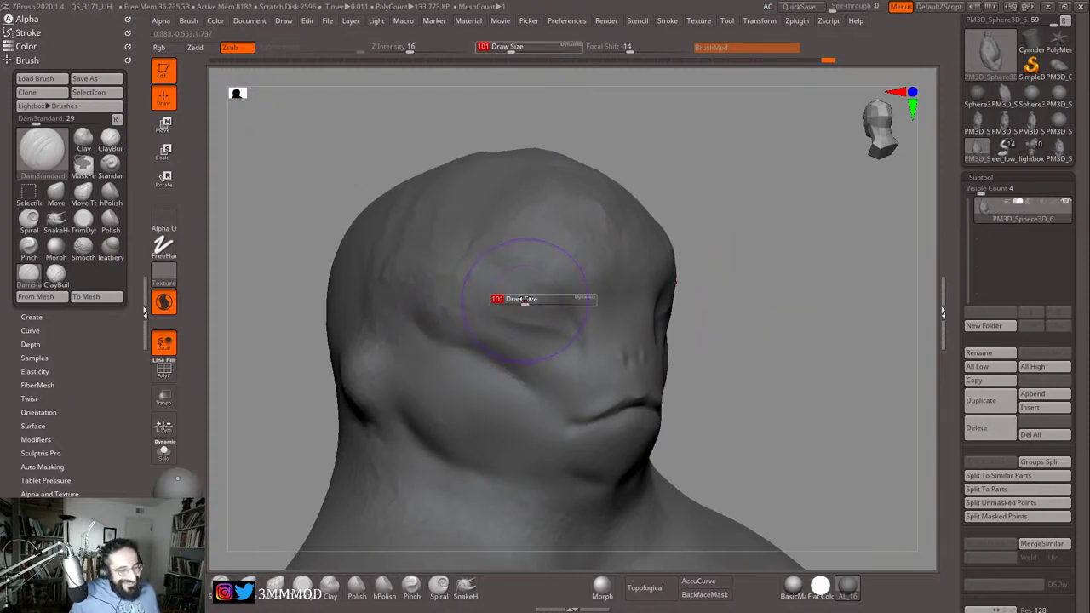
left_click_drag(526, 289, 551, 305)
Step: Set the draw size to 56, carve short frown creases between the eyes and smooth the forehead
left_click_drag(779, 345, 609, 314)
key("s")
left_click(631, 302)
key("s")
left_click(612, 304)
left_click_drag(439, 370, 501, 297, "alt")
left_click_drag(632, 261, 633, 253, "shift")
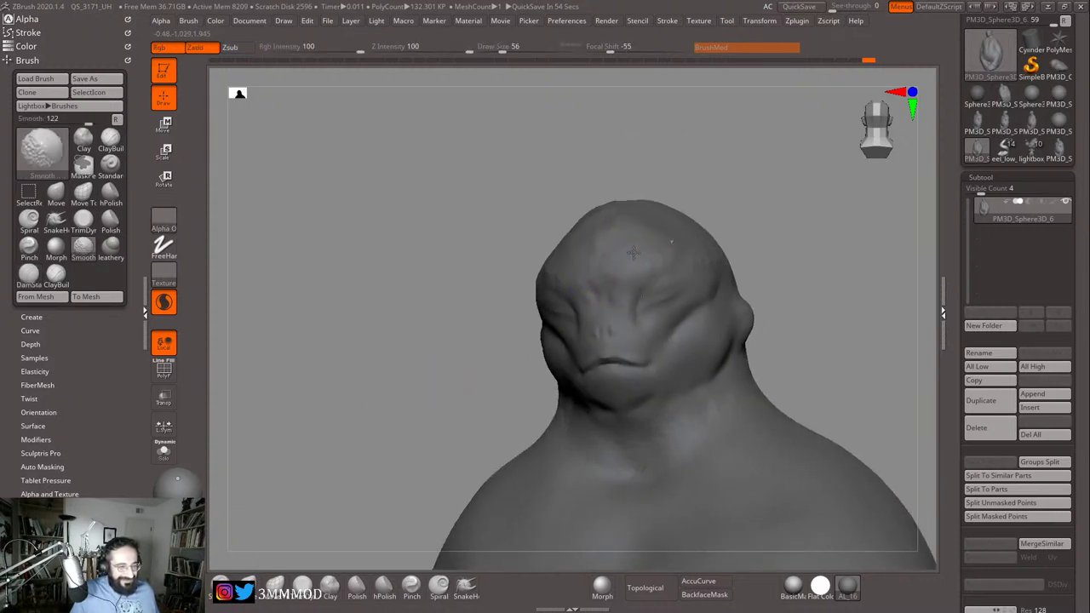
left_click_drag(757, 242, 708, 247)
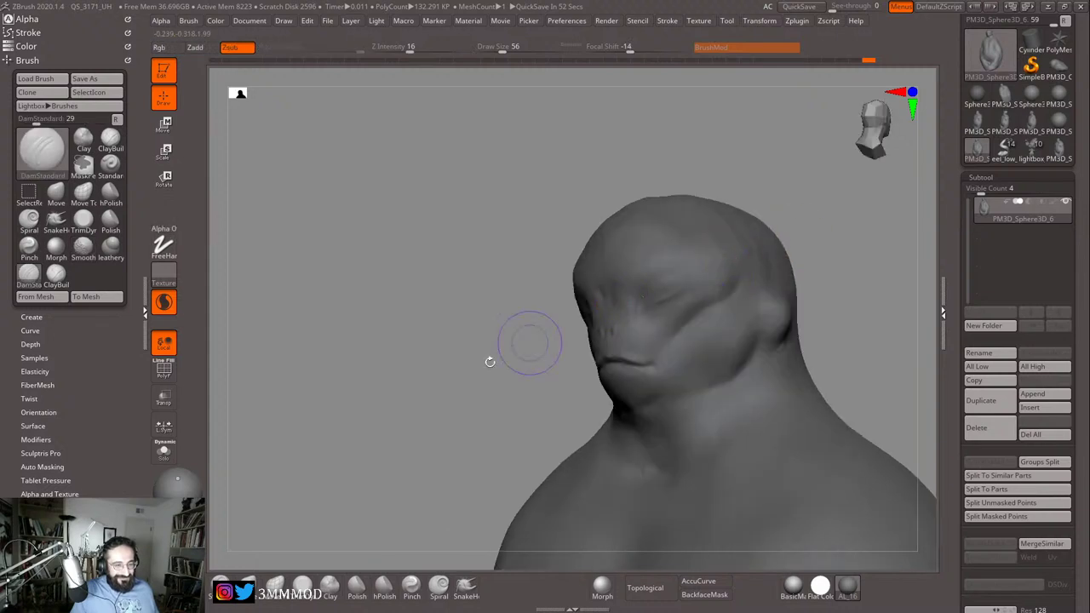
Step: Refine the creases around the closed eye with DamStandard at a draw size of 65
left_click_drag(486, 360, 419, 390, "alt")
left_click_drag(580, 290, 554, 297)
left_click_drag(261, 288, 284, 290)
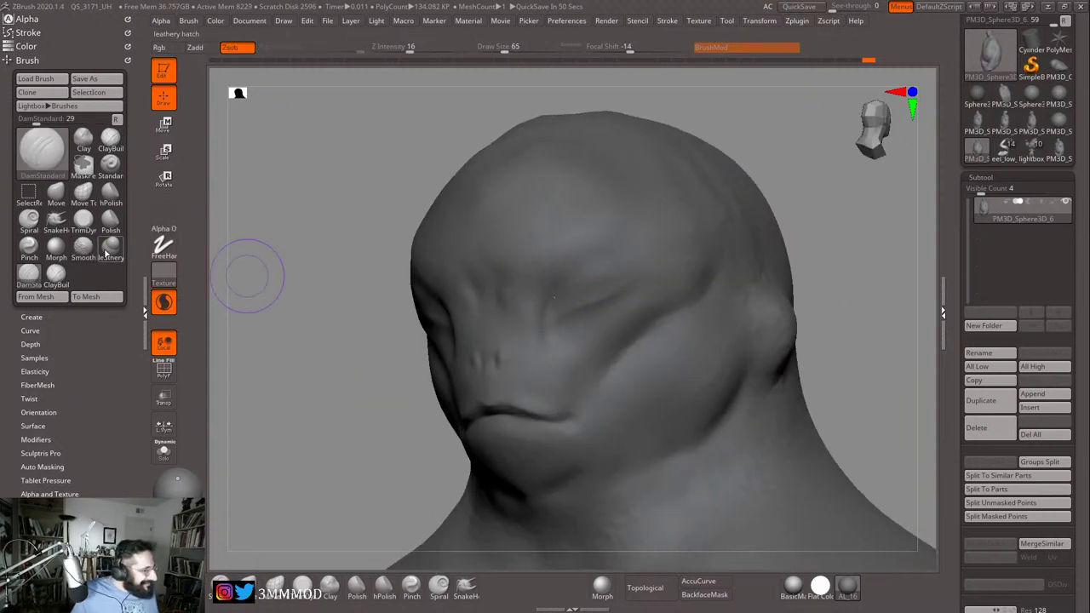
Step: Switch to the ClayBuildup_1 brush at a draw size of 97 and build bulging eyelids and rounded brow bumps above the inner eyes
key("b")
key("c")
key("b")
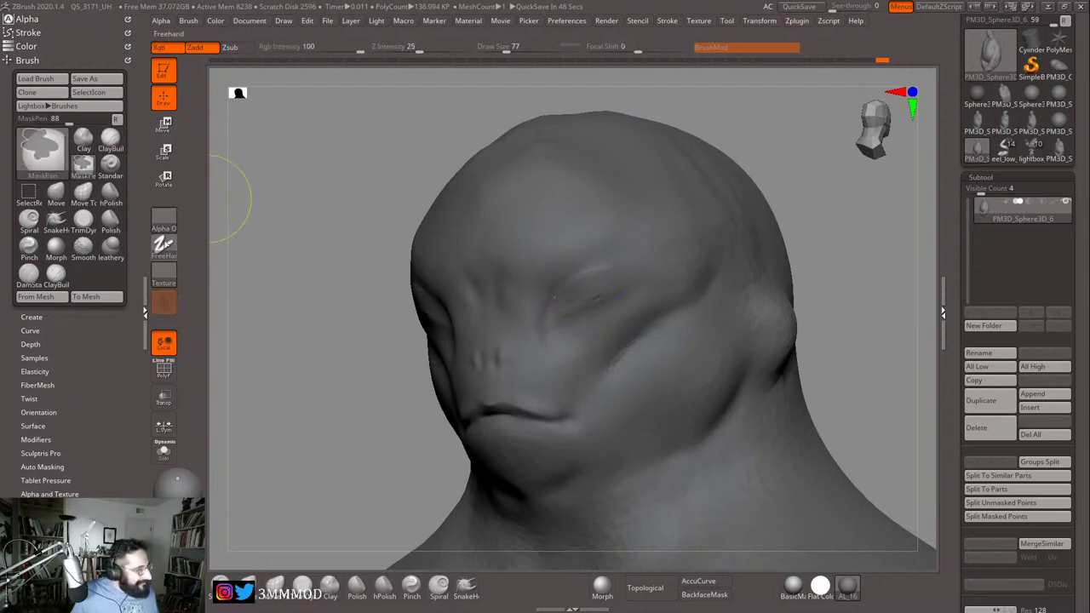
left_click(55, 273)
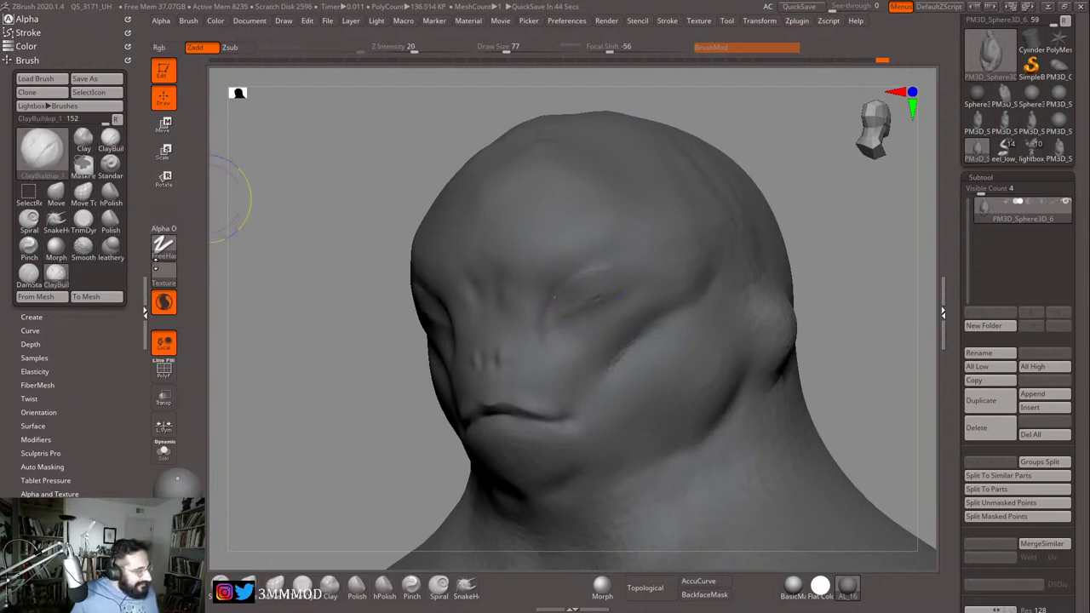
key("bracketright")
key("bracketright")
key("bracketright")
key("bracketright")
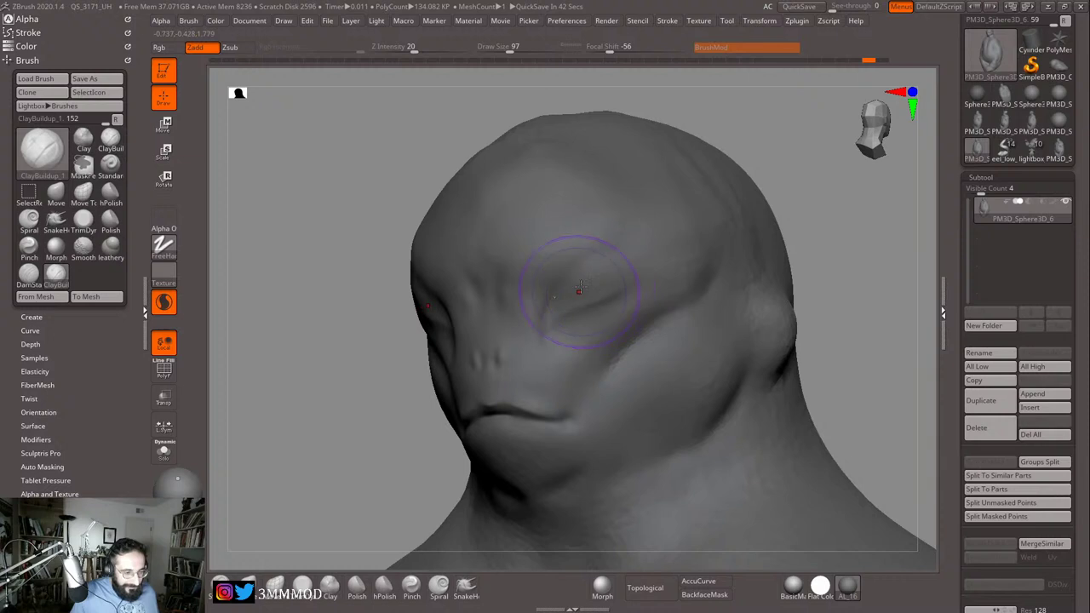
mouse_move(580, 291)
left_mouse_down()
mouse_move(605, 275)
mouse_move(564, 263)
mouse_move(509, 271)
left_mouse_up()
left_click_drag(373, 351, 459, 328)
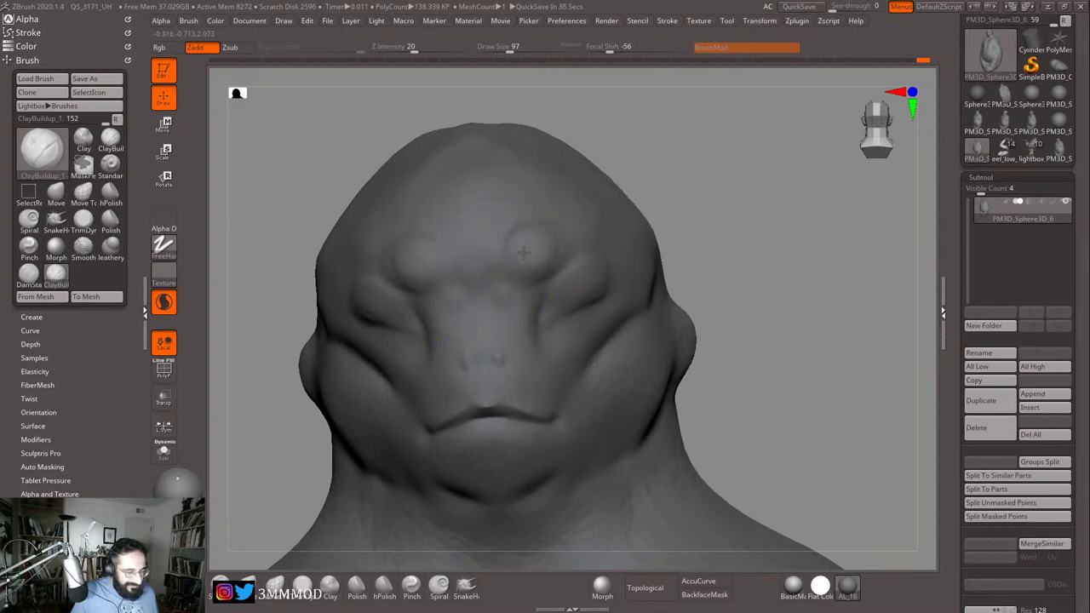
Step: Build up the fold between the eye and the cheek crease with ClayBuildup_1 at a draw size of 87
left_click_drag(783, 215, 732, 173, "alt")
mouse_move(664, 223)
left_mouse_down()
mouse_move(734, 243)
mouse_move(724, 267)
left_mouse_up()
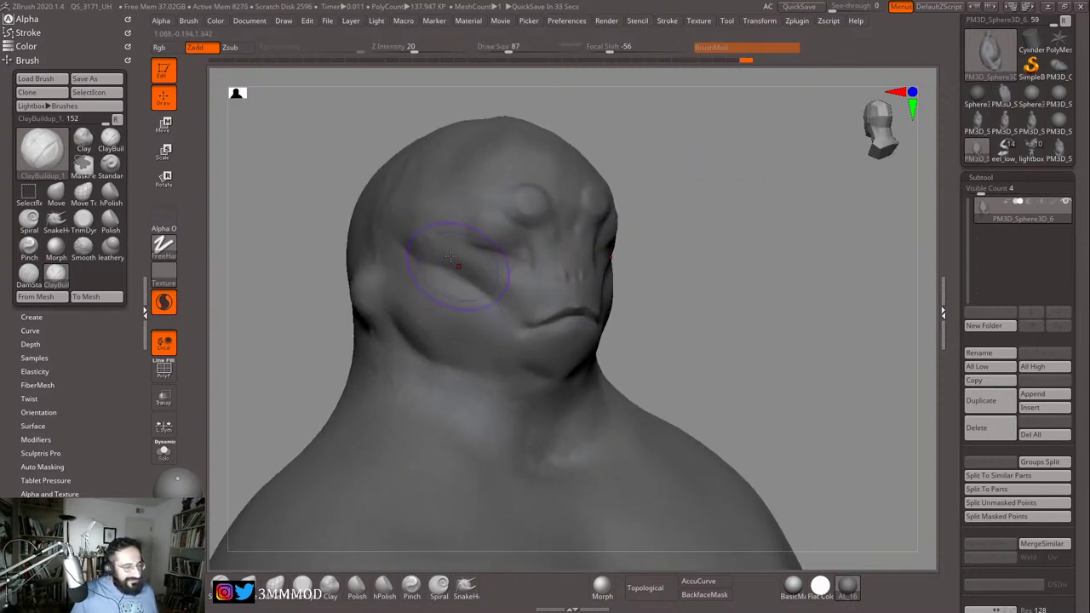
left_click_drag(450, 253, 440, 246)
Step: Set the draw size to 54 and build rounded bumps on the chin below the mouth
key("s")
left_click(577, 350)
left_click_drag(572, 352, 572, 345)
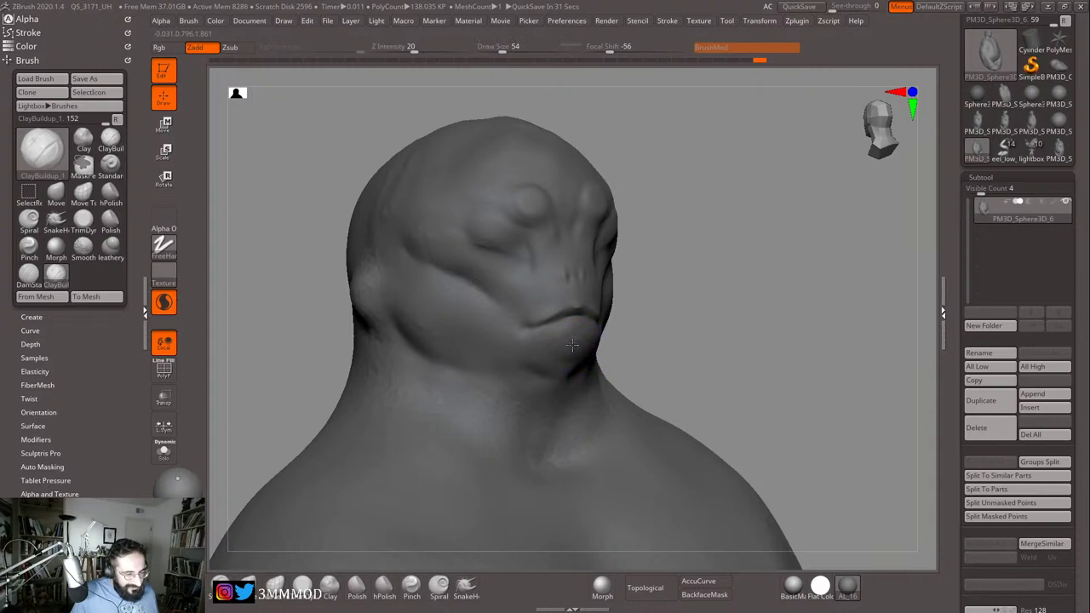
right_click_drag(627, 352, 592, 362, "shift")
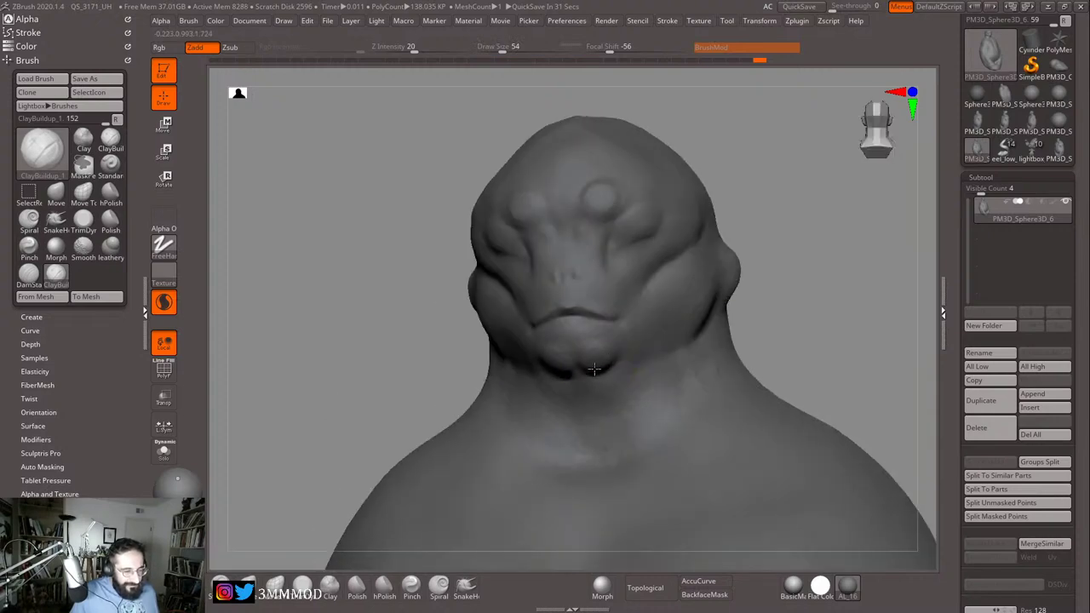
left_click_drag(590, 364, 601, 371)
mouse_move(474, 382)
left_mouse_down()
mouse_move(399, 382)
mouse_move(442, 380)
left_mouse_up()
Step: Build a thick ridge along the lower jaw beside the chin with ClayBuildup_1 at draw sizes of 90 and 87
key("s")
mouse_move(563, 356)
left_mouse_down()
mouse_move(611, 361)
mouse_move(572, 377)
mouse_move(623, 357)
left_mouse_up()
right_click_drag(770, 295, 708, 292)
key("s")
left_click_drag(616, 310, 619, 310)
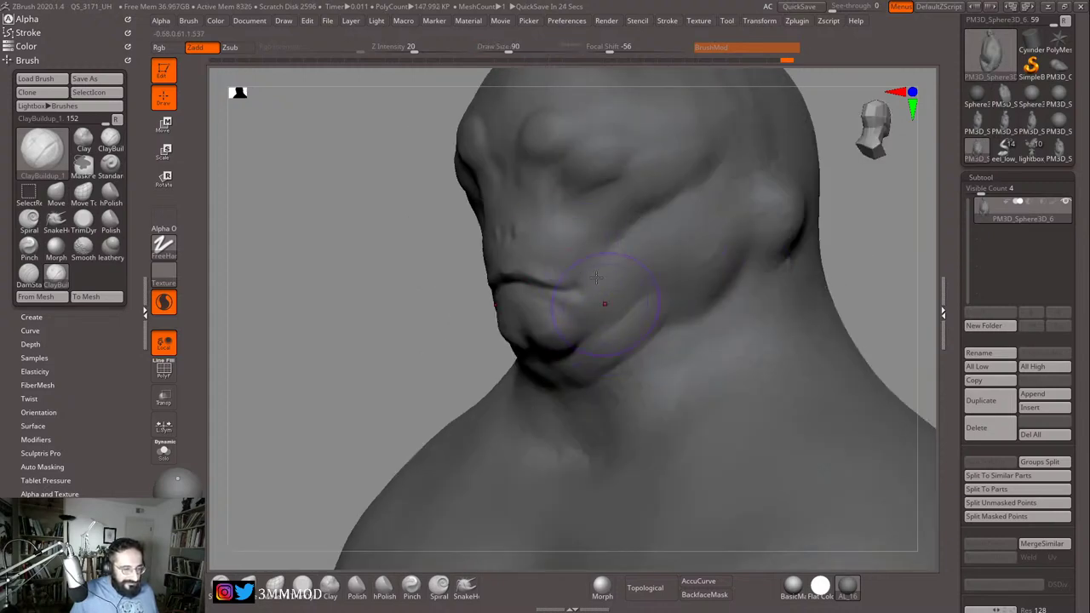
right_click_drag(573, 276, 438, 272)
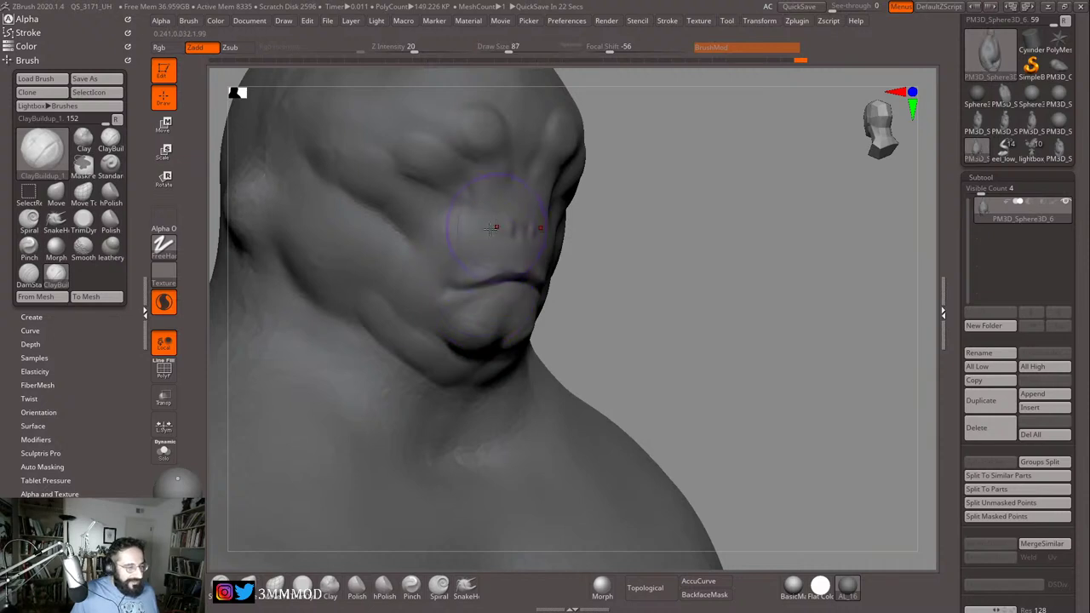
left_click_drag(399, 329, 407, 335)
Step: Set the draw size to 172 and smooth the front of the face around the nose and mouth
right_click_drag(630, 312, 700, 223, "ctrl")
mouse_move(700, 223)
right_mouse_down()
mouse_move(601, 234)
mouse_move(727, 196)
mouse_move(698, 221)
mouse_move(724, 217)
mouse_move(778, 263)
mouse_move(678, 199)
mouse_move(737, 312)
mouse_move(740, 285)
mouse_move(773, 274)
mouse_move(773, 285)
mouse_move(604, 310)
mouse_move(674, 272)
right_mouse_up()
key("s")
left_click_drag(564, 306, 584, 305)
mouse_move(656, 260)
right_mouse_down("ctrl")
mouse_move(656, 273)
mouse_move(646, 204)
right_mouse_up("ctrl")
key("s")
left_click_drag(527, 311, 518, 311)
right_click_drag(621, 299, 584, 297)
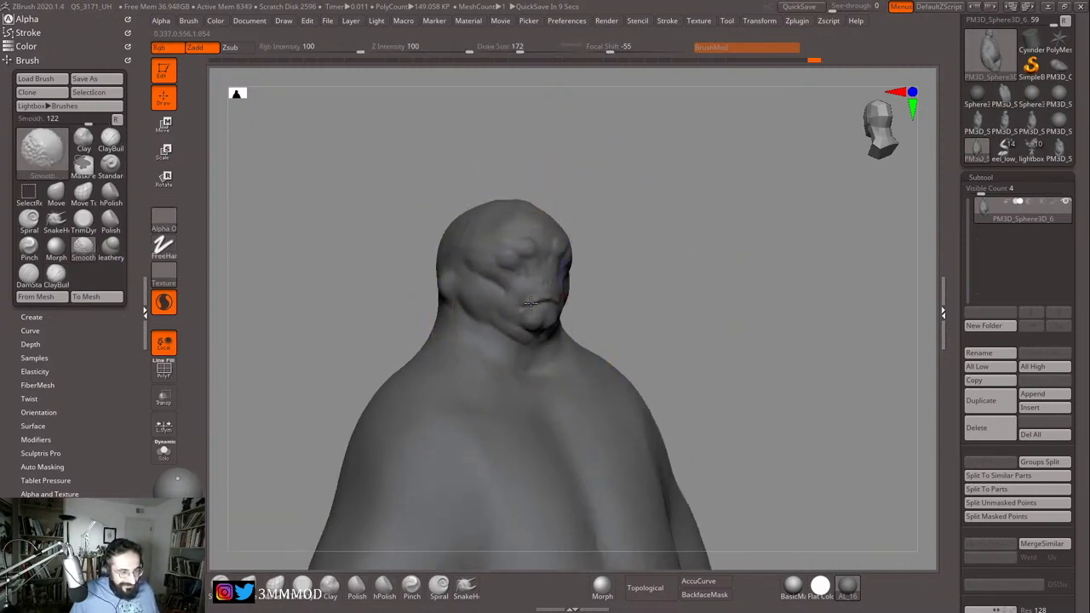
left_click_drag(538, 264, 547, 302, "shift")
mouse_move(657, 288)
right_mouse_down()
mouse_move(582, 283)
mouse_move(706, 255)
mouse_move(774, 272)
mouse_move(769, 252)
mouse_move(783, 258)
mouse_move(763, 290)
right_mouse_up()
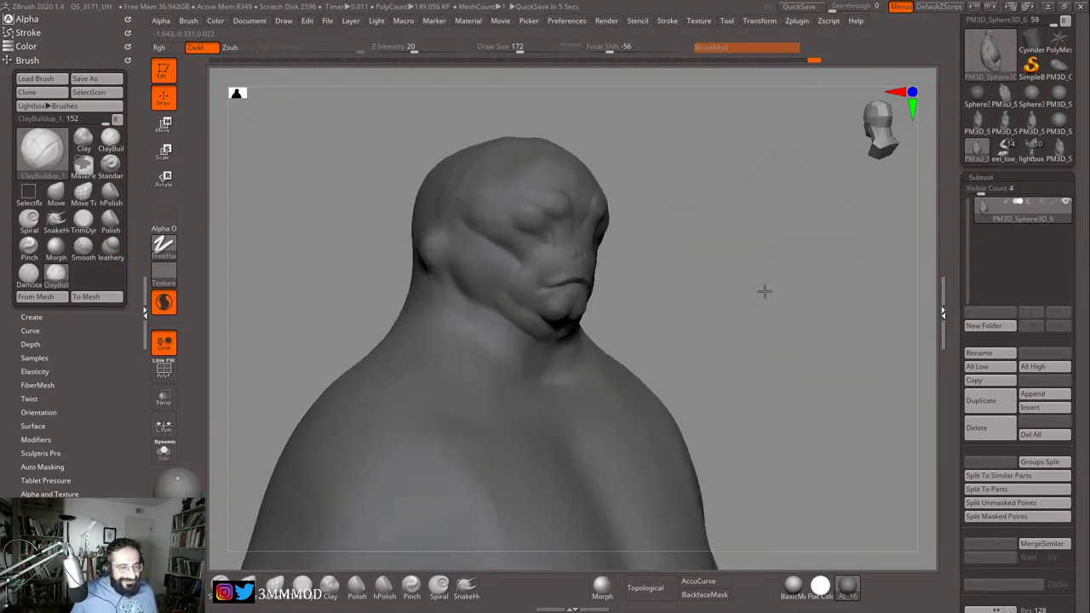
Step: Reduce the draw size to 101 and switch to the DamStandard brush
key("s")
left_click_drag(584, 304, 547, 298)
key("s")
key("s")
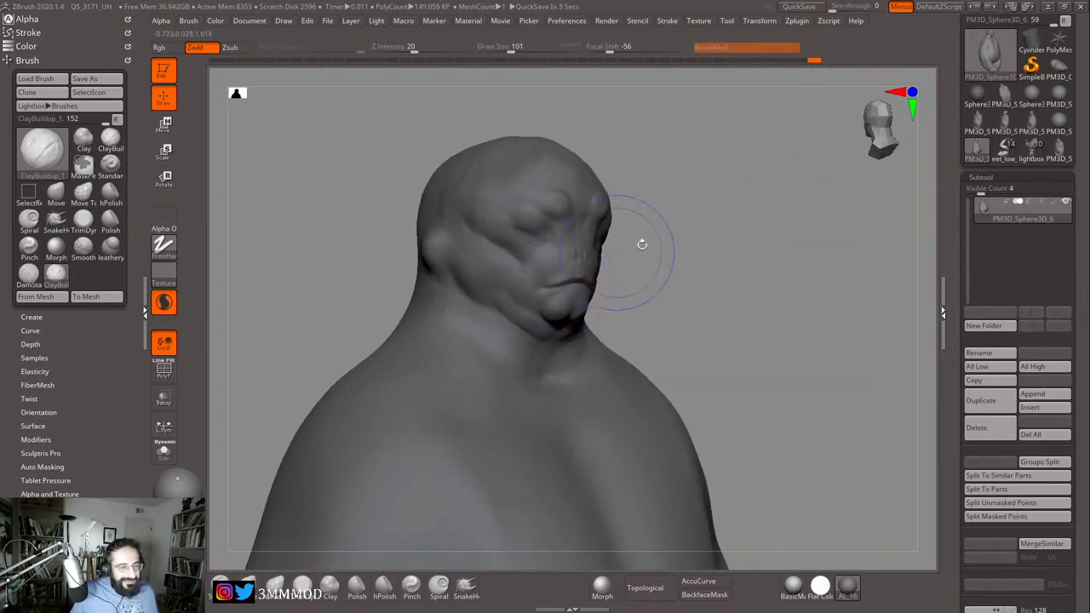
right_click_drag(640, 244, 646, 309, "alt")
key("b")
key("d")
key("s")
right_click_drag(715, 282, 761, 257)
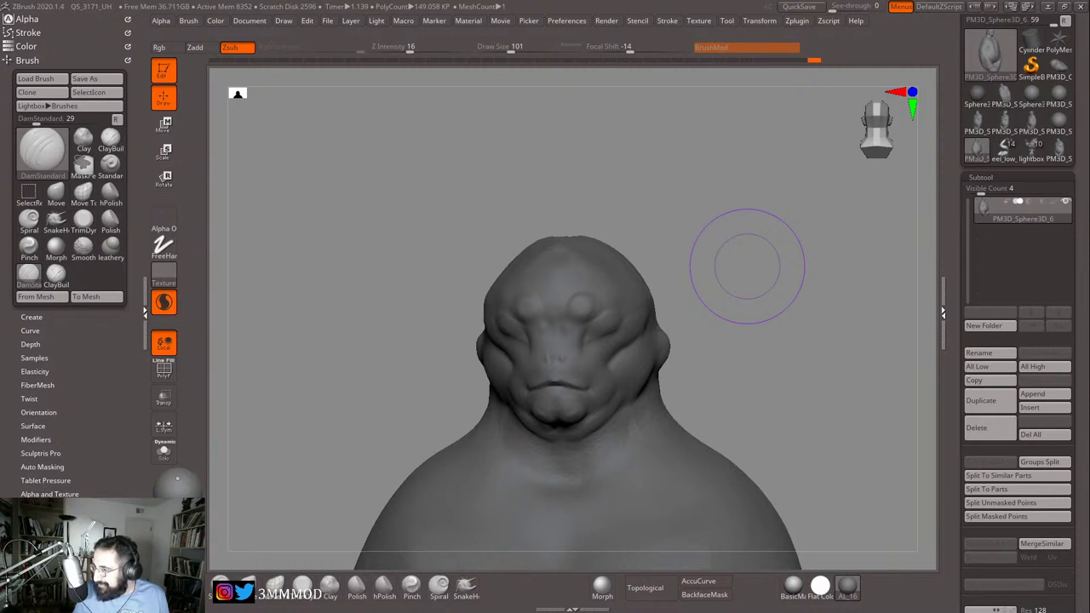
Step: Open the QuickSave settings in the program preferences
left_click_drag(781, 311, 608, 73)
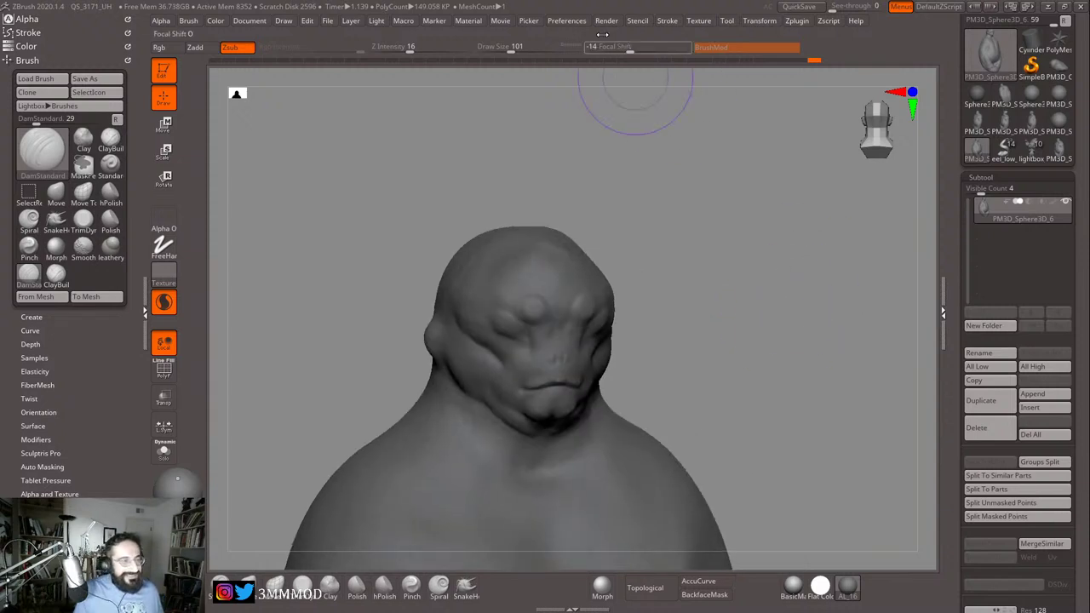
left_click(528, 20)
left_click(563, 23)
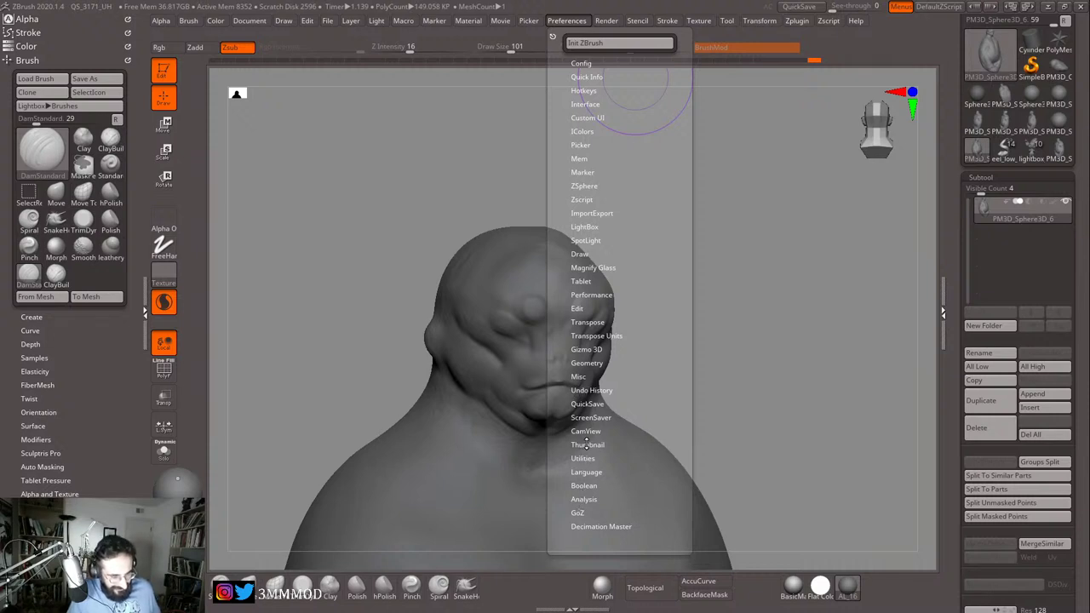
left_click(586, 405)
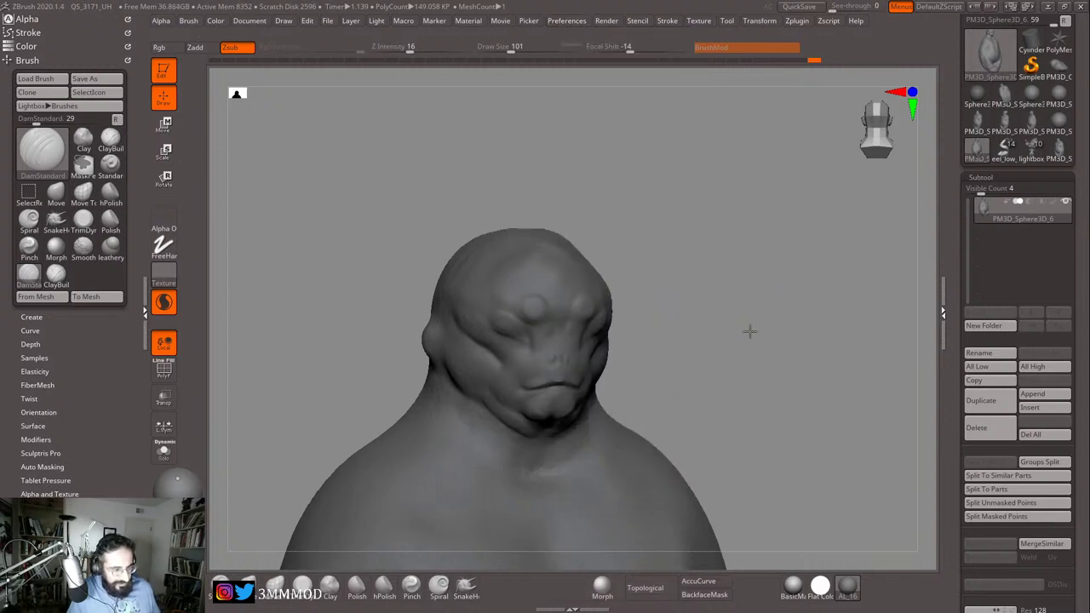
Step: Set the draw size to 94 and smooth the lower jaw ridge and chin bumps down into the neck
left_click_drag(749, 331, 758, 326)
left_click_drag(730, 363, 755, 309, "alt")
key("s")
left_click_drag(556, 312, 547, 312)
left_click_drag(708, 298, 686, 298)
key("s")
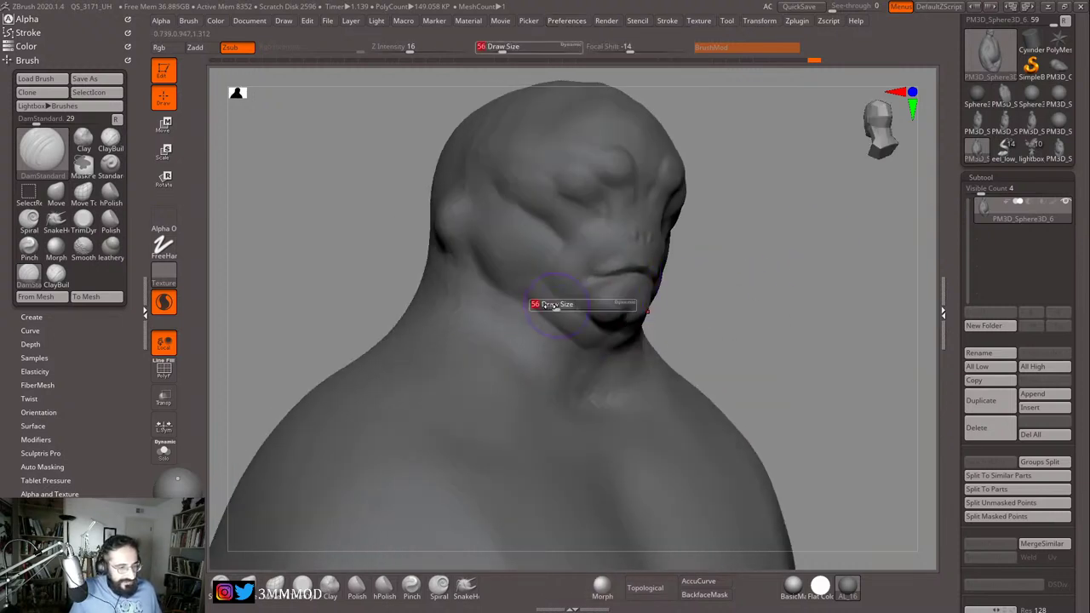
left_click_drag(555, 306, 546, 305)
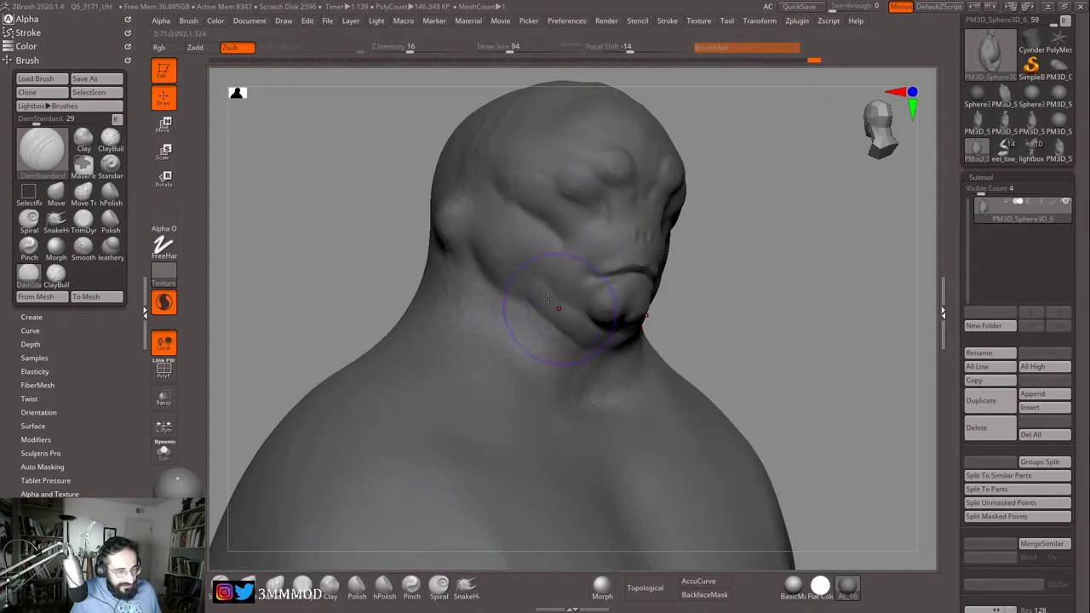
key("shift")
left_click_drag(718, 315, 591, 333)
left_click_drag(383, 353, 396, 364)
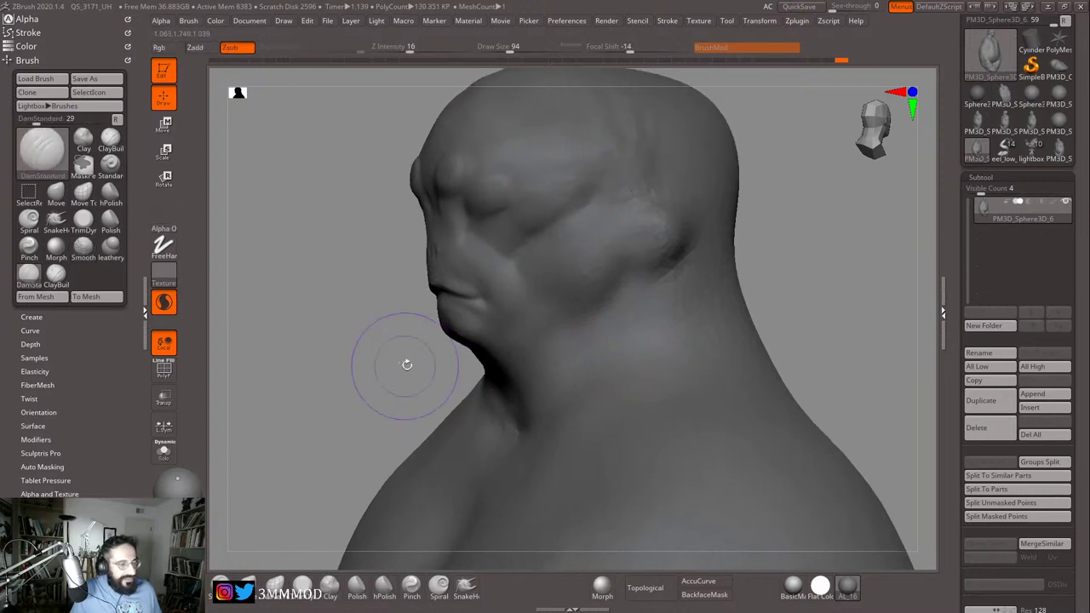
Step: Undo the last jaw changes and redo them to compare the two versions of the jawline
key("ctrl")
key("ctrl+z")
key("ctrl+z")
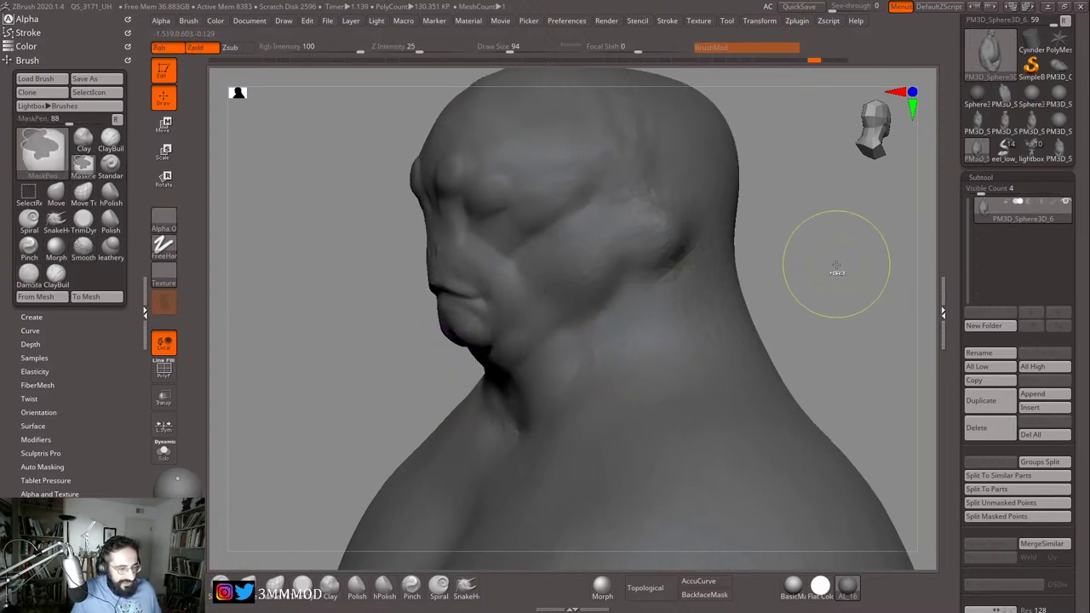
mouse_move(827, 285)
left_mouse_down("alt")
mouse_move(813, 248)
mouse_move(714, 293)
left_mouse_up("alt")
key("ctrl+shift+z")
key("ctrl+shift+z")
key("ctrl+shift+z")
Step: Smooth the underside of the jaw into the throat at a draw size of 108
mouse_move(440, 377)
left_mouse_down("alt")
mouse_move(483, 367)
mouse_move(413, 357)
left_mouse_up("alt")
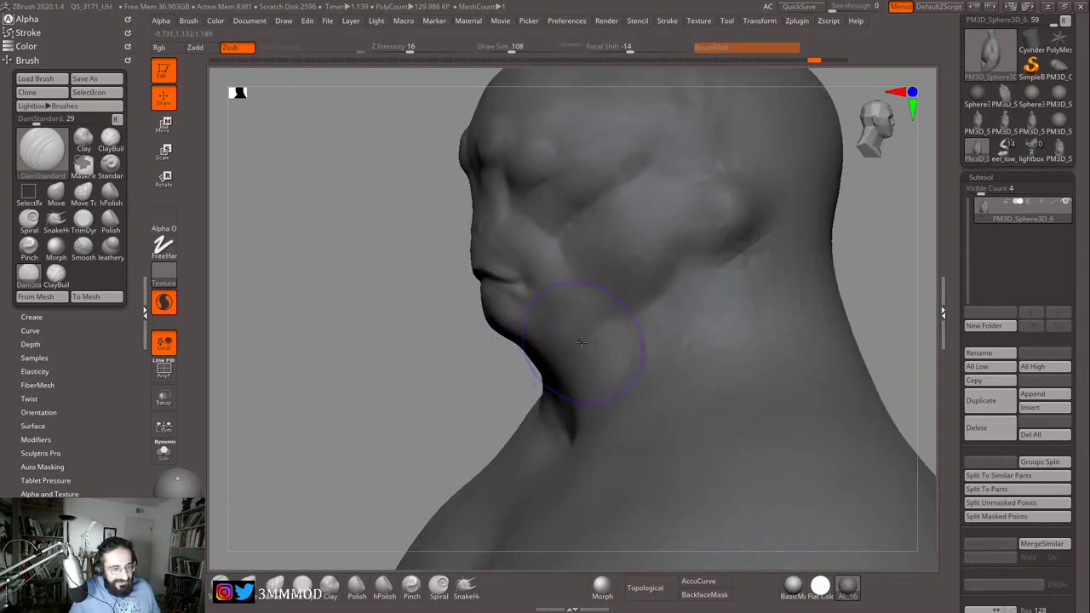
mouse_move(579, 330)
left_mouse_down("shift")
mouse_move(584, 320)
mouse_move(565, 384)
left_mouse_up("shift")
key("shift+f")
key("shift+f")
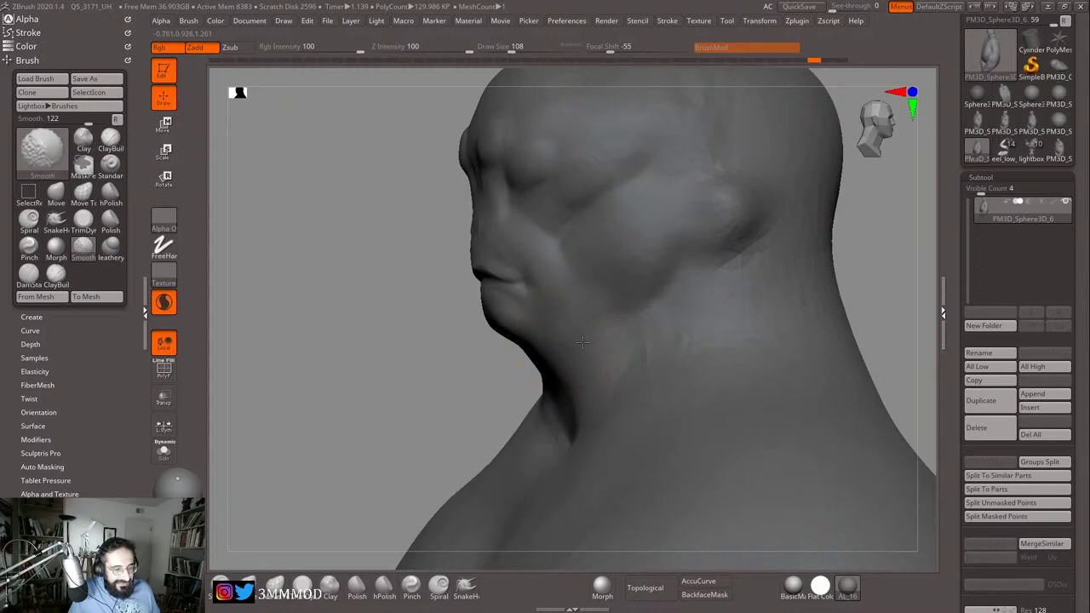
left_click_drag(472, 384, 596, 371)
Step: Recarve the cheek crease, mouth line and eye creases with DamStandard at draw sizes of 83, 68 and 49
mouse_move(753, 299)
left_mouse_down("alt")
mouse_move(814, 290)
mouse_move(579, 309)
left_mouse_up("alt")
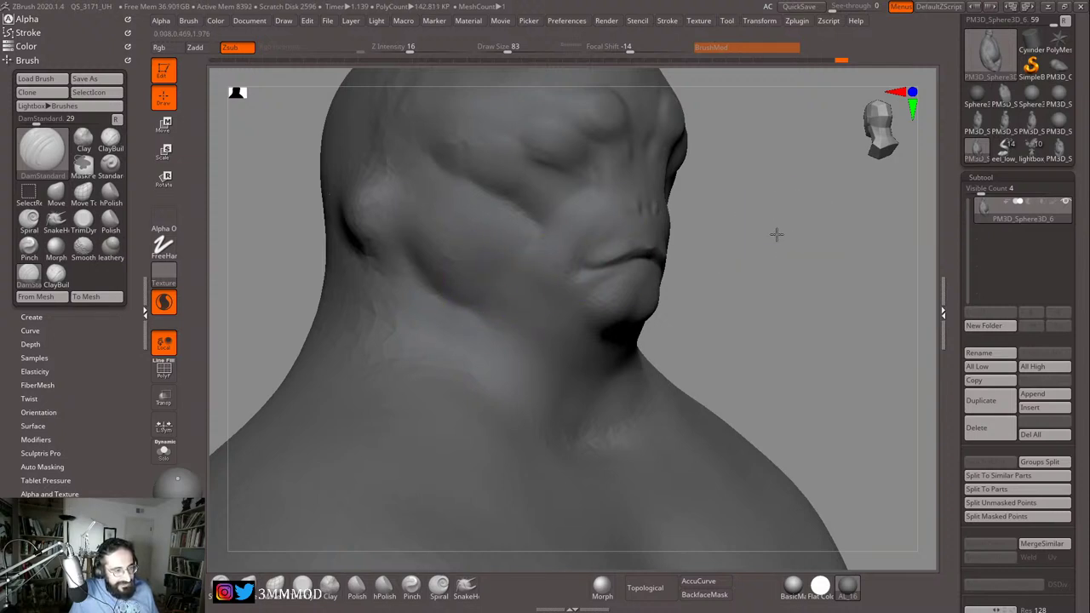
left_click_drag(776, 234, 434, 234)
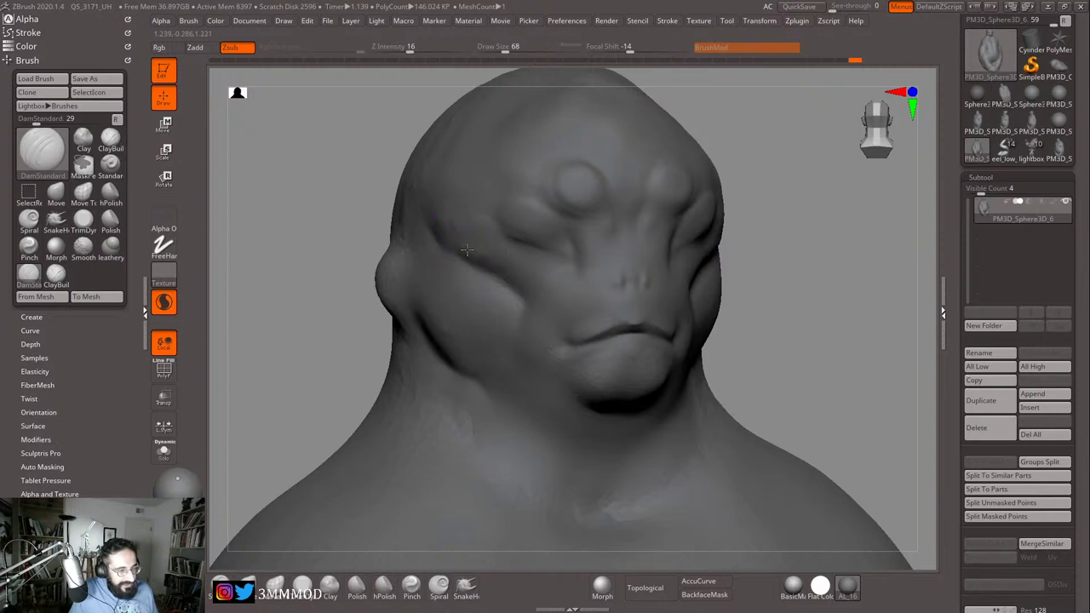
left_click_drag(775, 285, 636, 311)
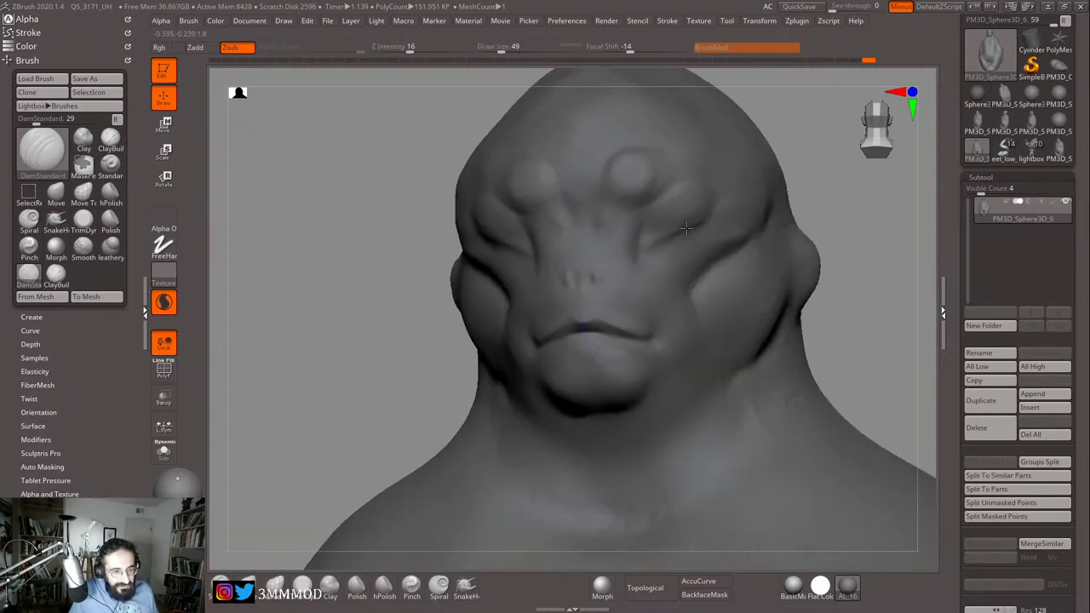
mouse_move(877, 182)
left_mouse_down()
mouse_move(853, 236)
mouse_move(833, 240)
left_mouse_up()
left_click_drag(554, 227, 549, 225, "shift")
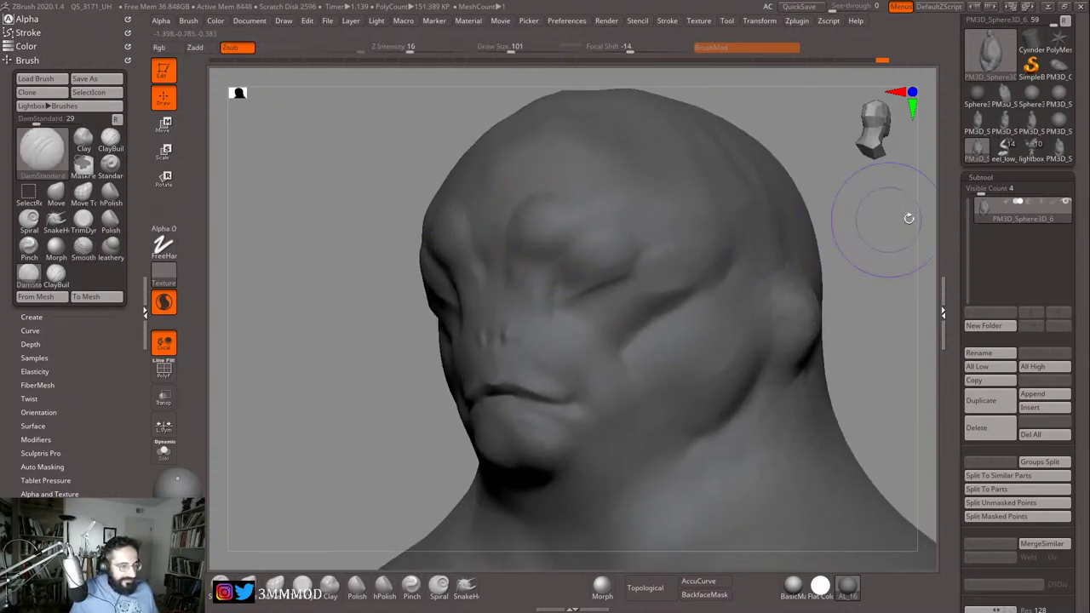
Step: Smooth the side of the neck below the jaw and ear at draw sizes of 132 and 74
mouse_move(907, 219)
left_mouse_down("alt")
mouse_move(846, 187)
mouse_move(808, 213)
mouse_move(758, 218)
mouse_move(664, 280)
left_mouse_up("alt")
key("shift")
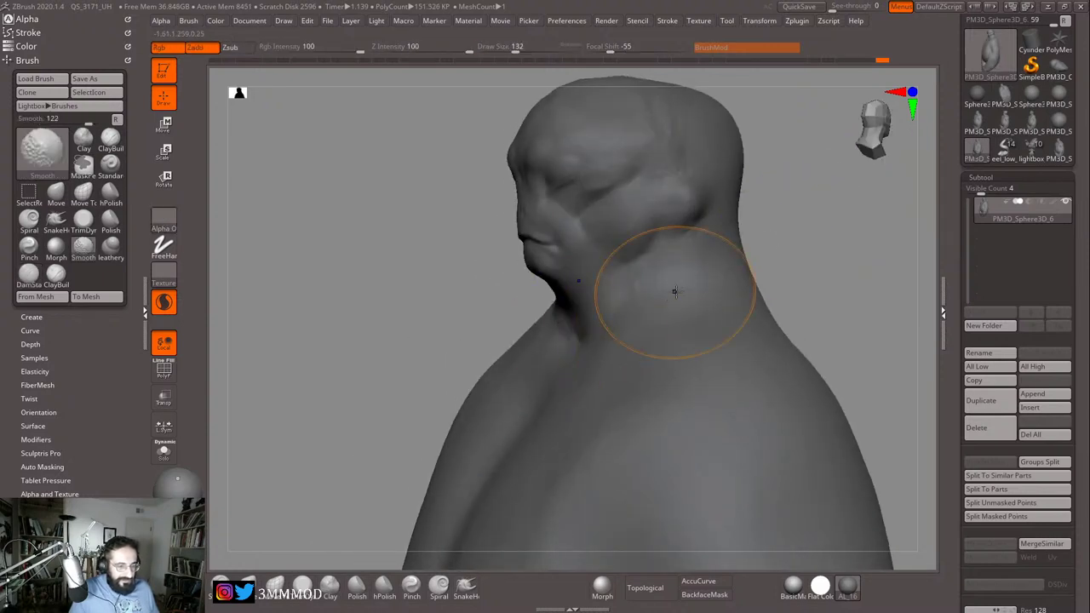
left_click_drag(716, 320, 738, 327, "shift")
left_click_drag(824, 261, 804, 257)
key("s")
left_click_drag(717, 267, 708, 267)
left_click_drag(668, 255, 651, 259, "shift")
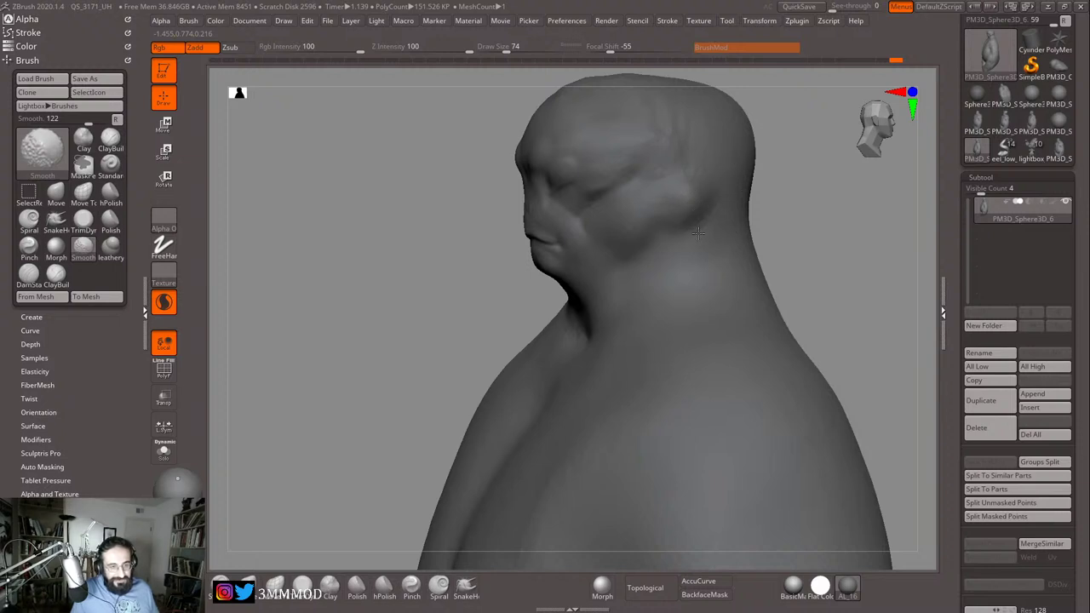
Step: Carve the outline behind and below the ear bump with DamStandard at draw sizes of 65 and 74
mouse_move(864, 168)
left_mouse_down("alt")
mouse_move(815, 239)
mouse_move(781, 263)
left_mouse_up("alt")
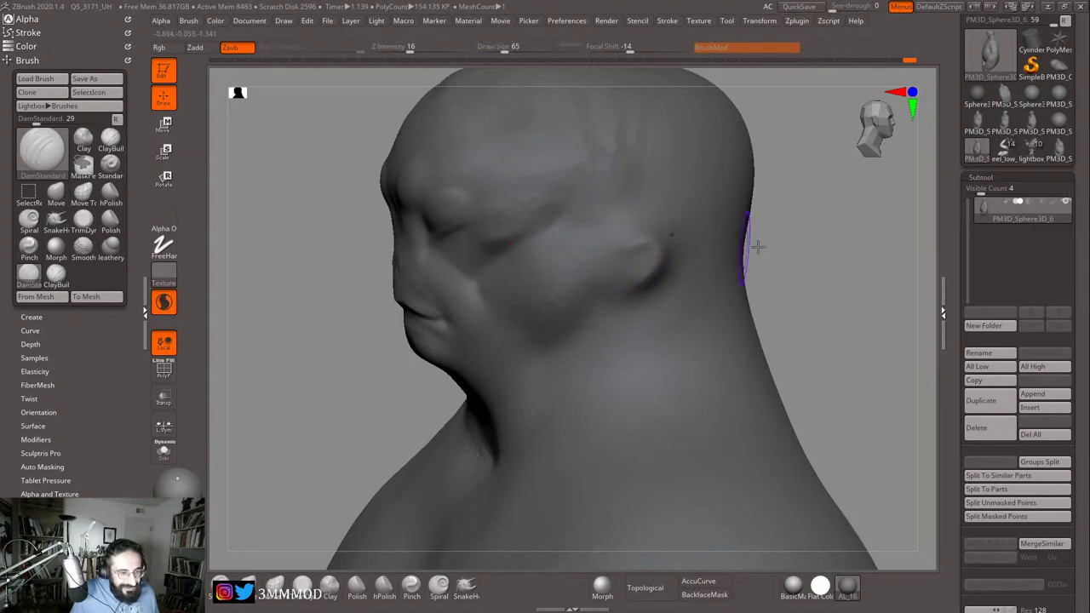
mouse_move(757, 246)
left_mouse_down()
mouse_move(625, 263)
mouse_move(598, 290)
left_mouse_up()
left_click_drag(692, 274, 608, 292)
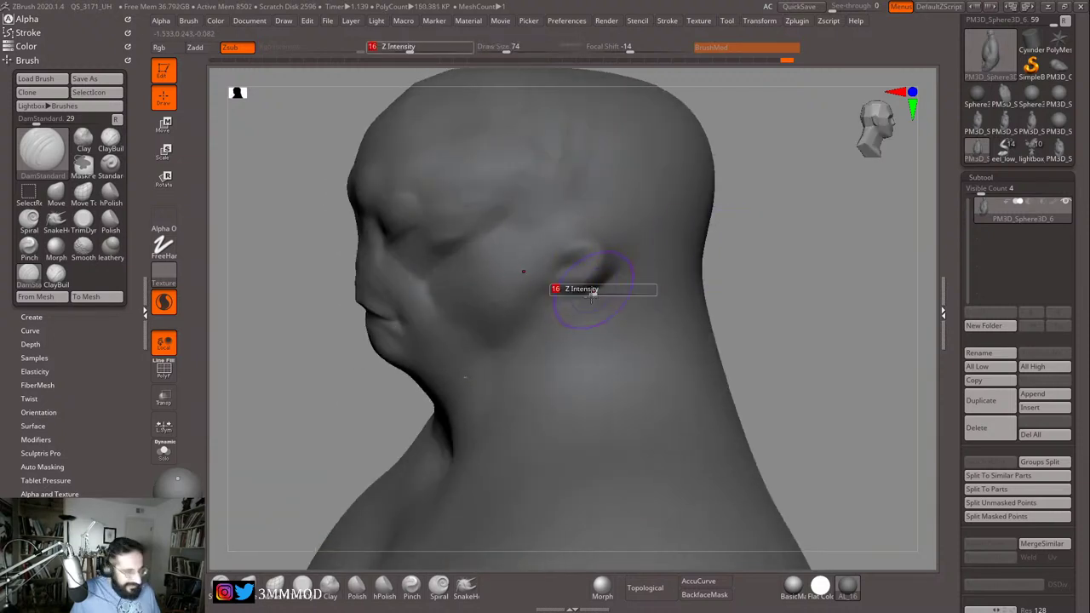
Step: Raise the Z Intensity to 25 and define the ear's rim and inner dip at draw sizes of 128 and 104
key("u")
left_click_drag(589, 296, 601, 290)
key("s")
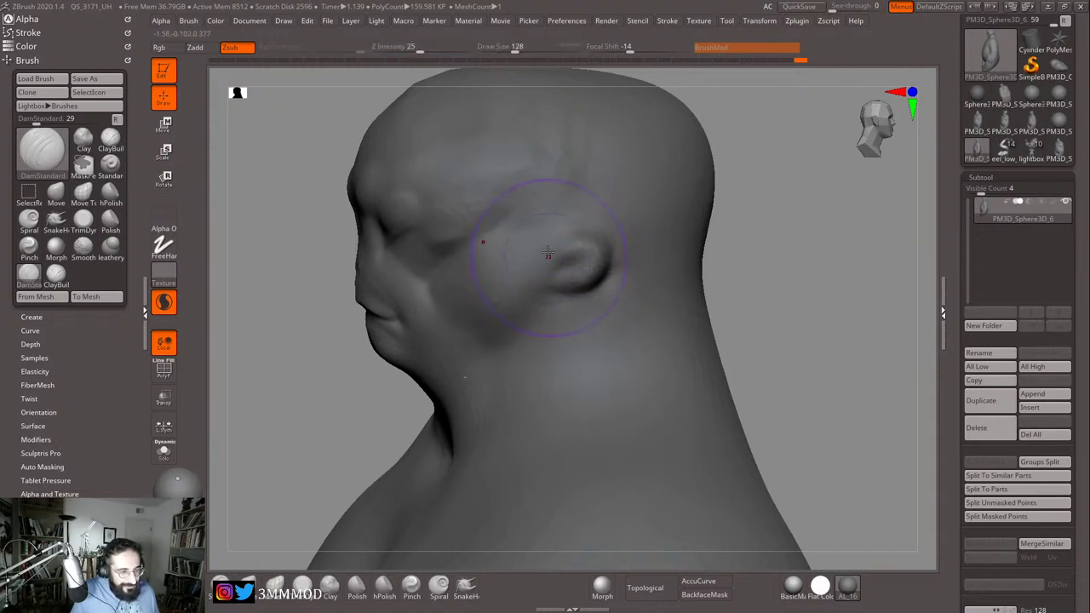
key("s")
left_click_drag(559, 252, 553, 252)
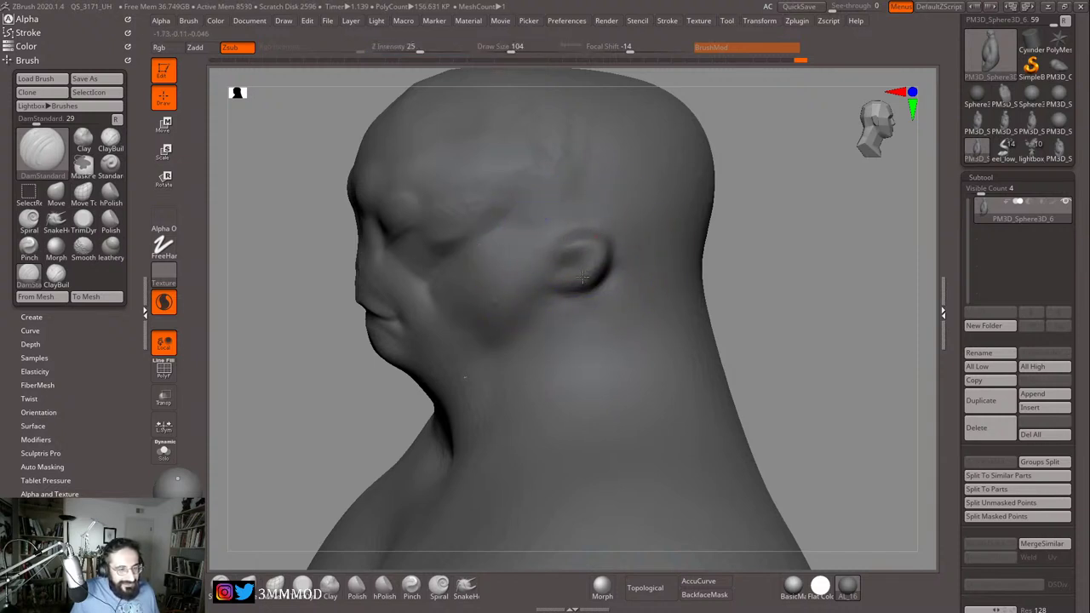
Step: Carve the inner hollow and the front edge of the ear with DamStandard at draw sizes of 51 and 65
left_click_drag(785, 244, 815, 241)
mouse_move(724, 256)
left_mouse_down("alt")
mouse_move(788, 261)
mouse_move(771, 218)
mouse_move(756, 284)
mouse_move(687, 273)
left_mouse_up("alt")
key("s")
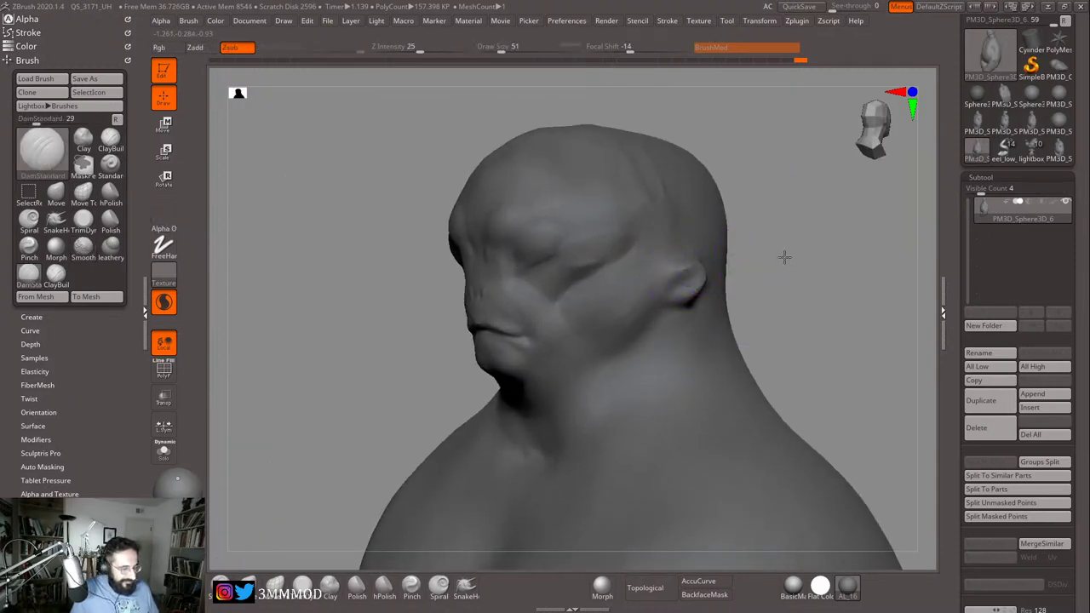
left_click_drag(784, 256, 777, 321, "alt")
key("s")
key("s")
left_click_drag(652, 293, 648, 288)
left_click_drag(661, 290, 669, 274)
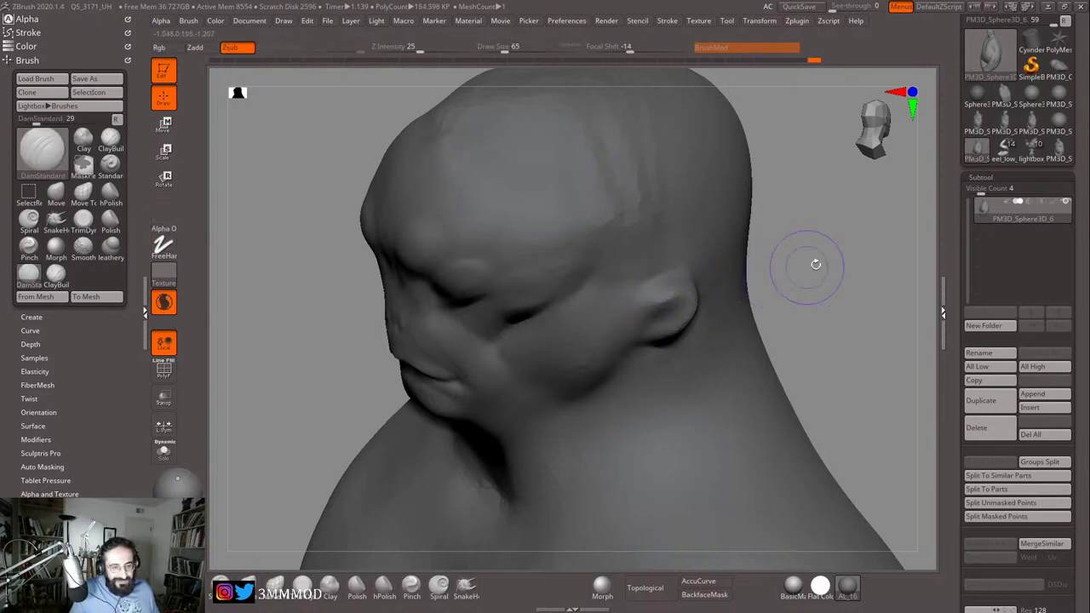
Step: Deepen the ear opening and sharpen its surrounding rim at draw sizes of 71 and 59
left_click_drag(814, 265, 663, 281)
mouse_move(870, 272)
left_mouse_down()
mouse_move(851, 241)
mouse_move(819, 221)
mouse_move(751, 290)
left_mouse_up()
key("]")
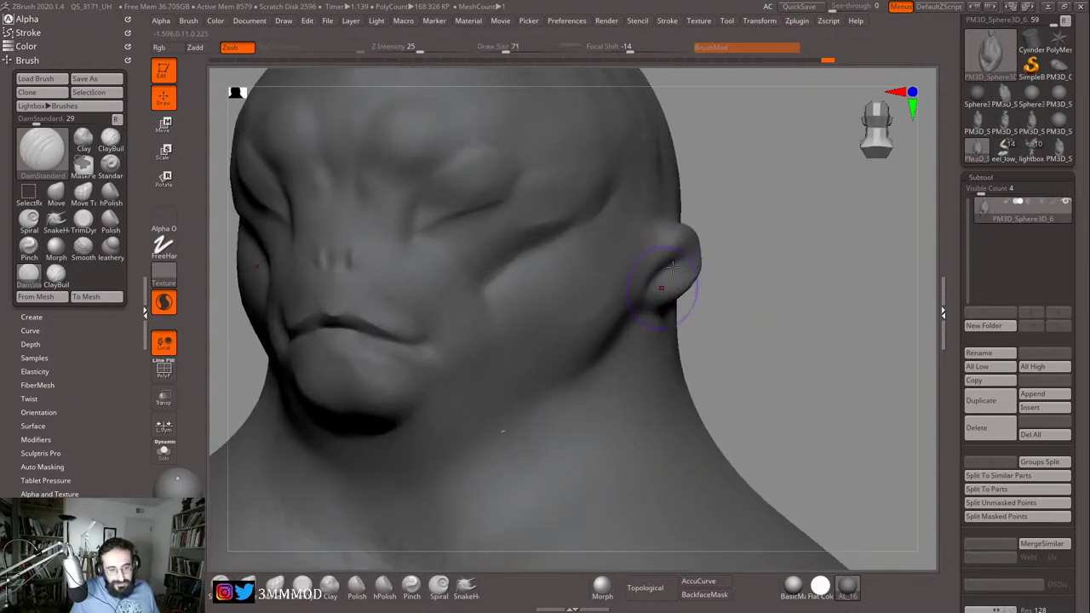
left_click_drag(749, 272, 683, 267)
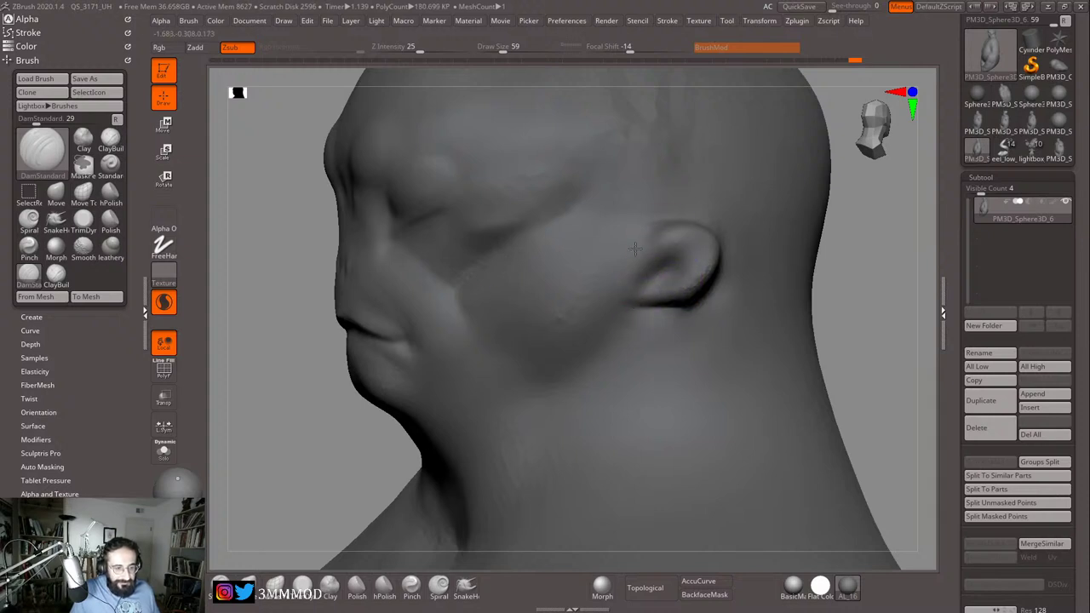
mouse_move(855, 226)
left_mouse_down()
mouse_move(900, 244)
mouse_move(877, 269)
left_mouse_up()
key("]")
key("]")
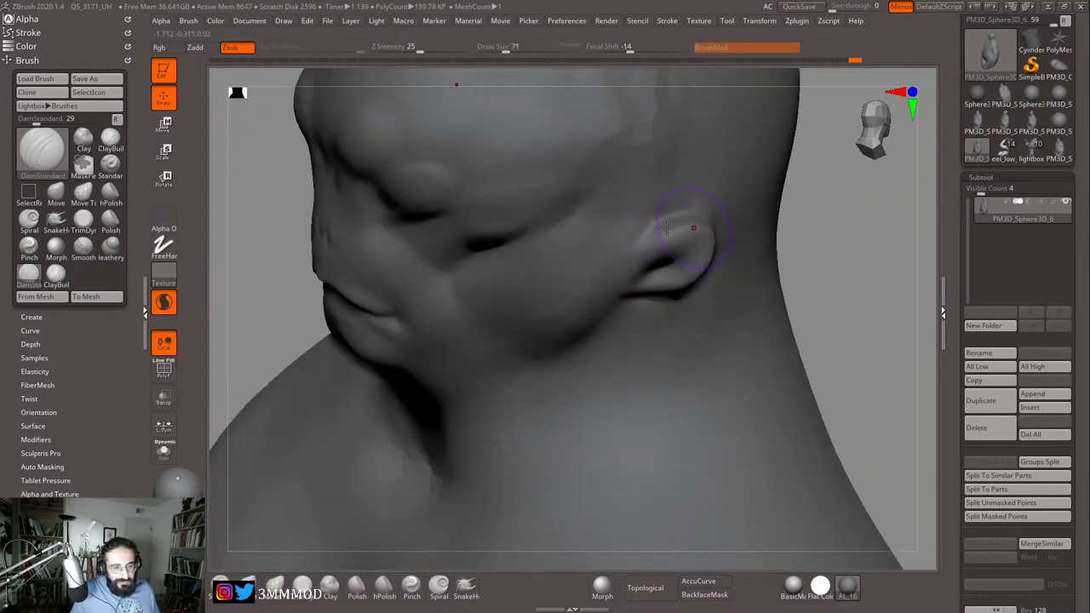
Step: Refine the back of the ear and its transition into the head with DamStandard at a draw size of 97
left_click_drag(869, 226, 686, 223)
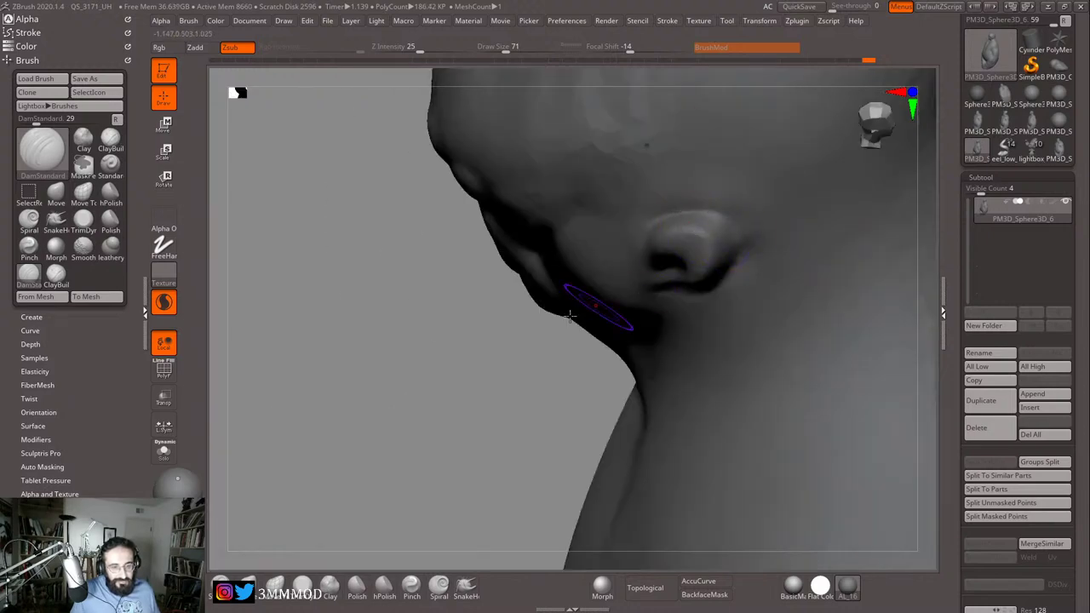
left_click_drag(536, 330, 496, 284)
key("]")
key("]")
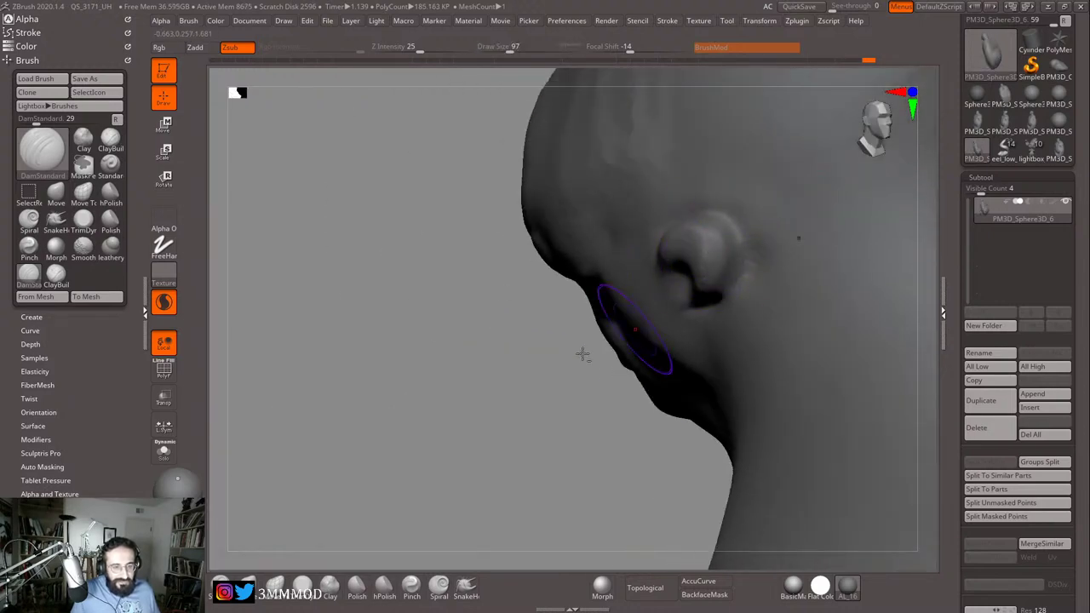
left_click_drag(521, 391, 489, 276)
left_click_drag(436, 177, 475, 245)
key("f")
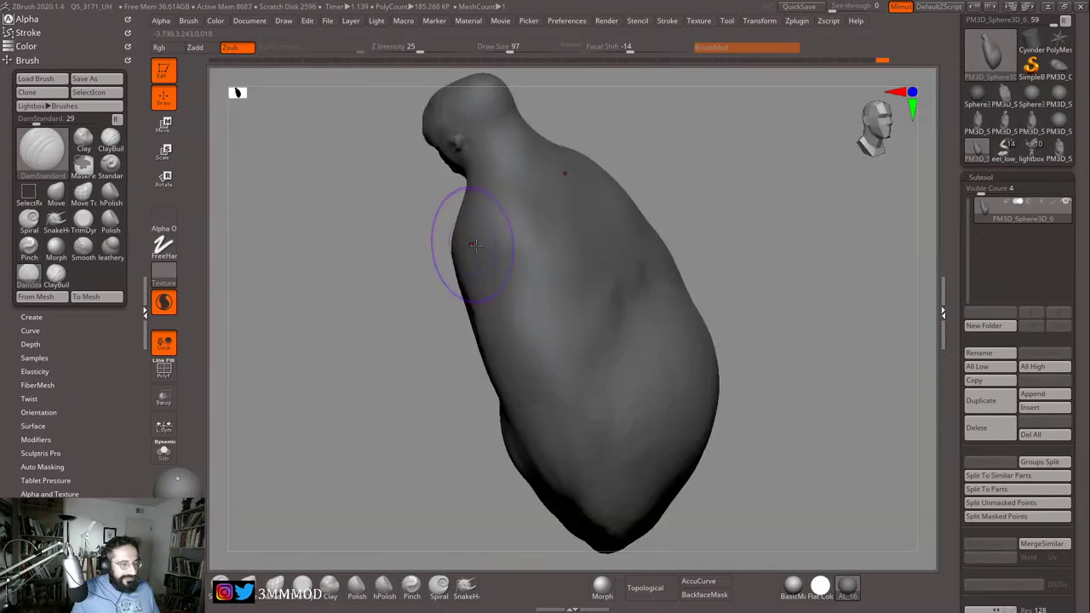
Step: Isolate the head and shoulders to check them from the front, and show the full body again
mouse_move(776, 192)
left_mouse_down()
mouse_move(710, 221)
mouse_move(786, 258)
mouse_move(814, 435)
mouse_move(786, 275)
left_mouse_up()
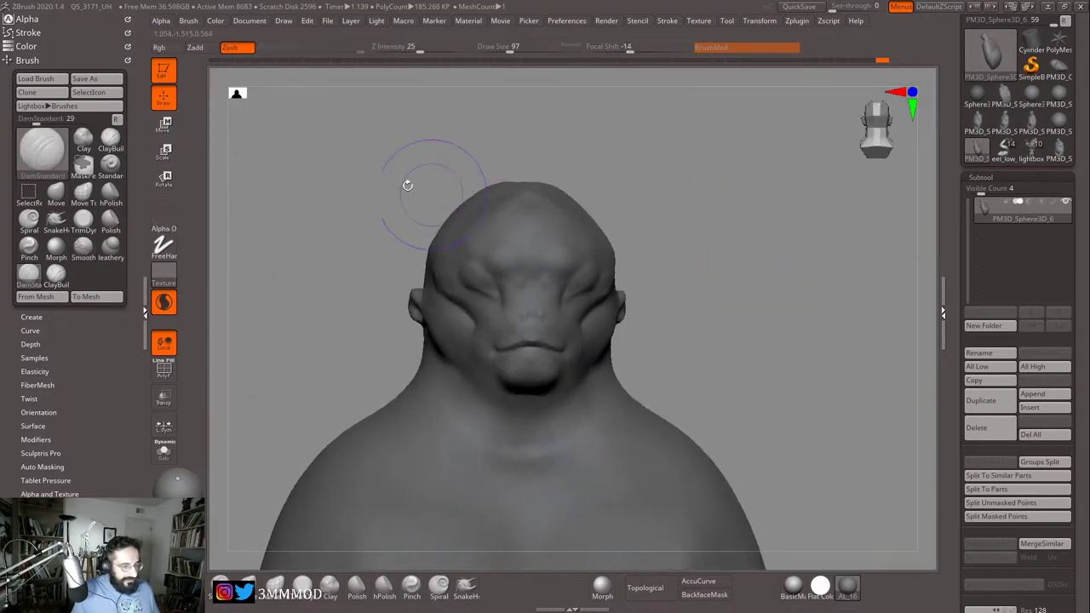
left_click_drag(280, 127, 775, 502, "ctrl+shift")
key("f")
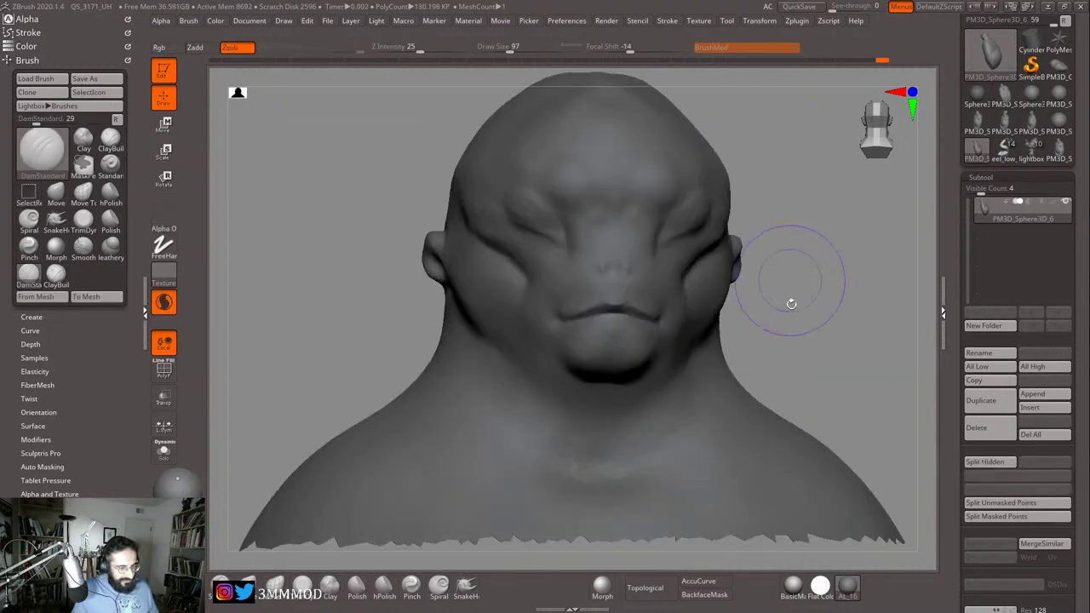
mouse_move(790, 303)
left_mouse_down()
mouse_move(883, 309)
mouse_move(854, 275)
mouse_move(818, 287)
left_mouse_up()
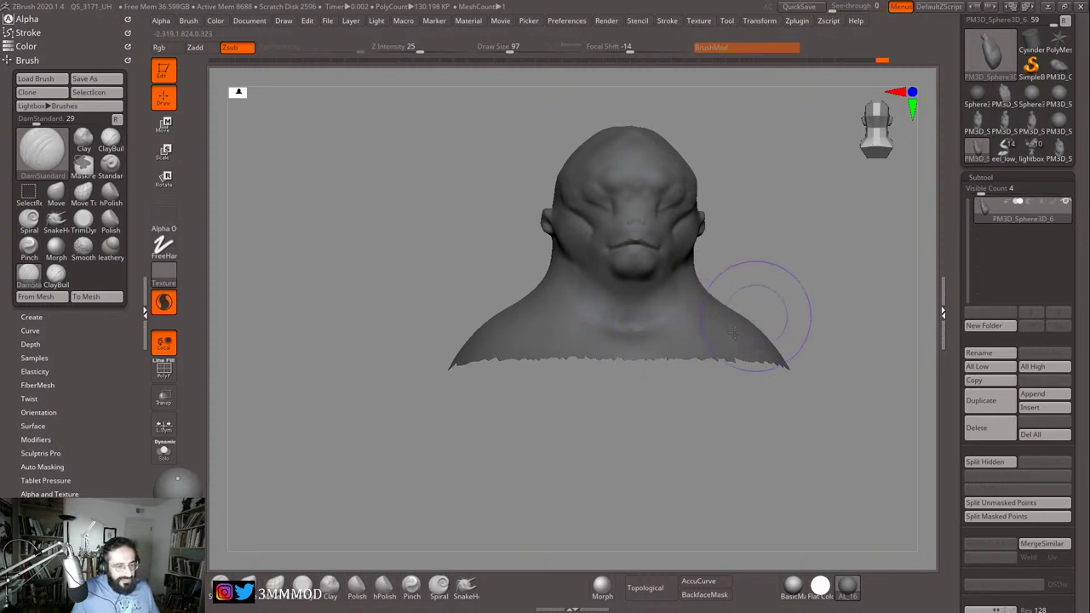
left_click(830, 281, "ctrl+shift")
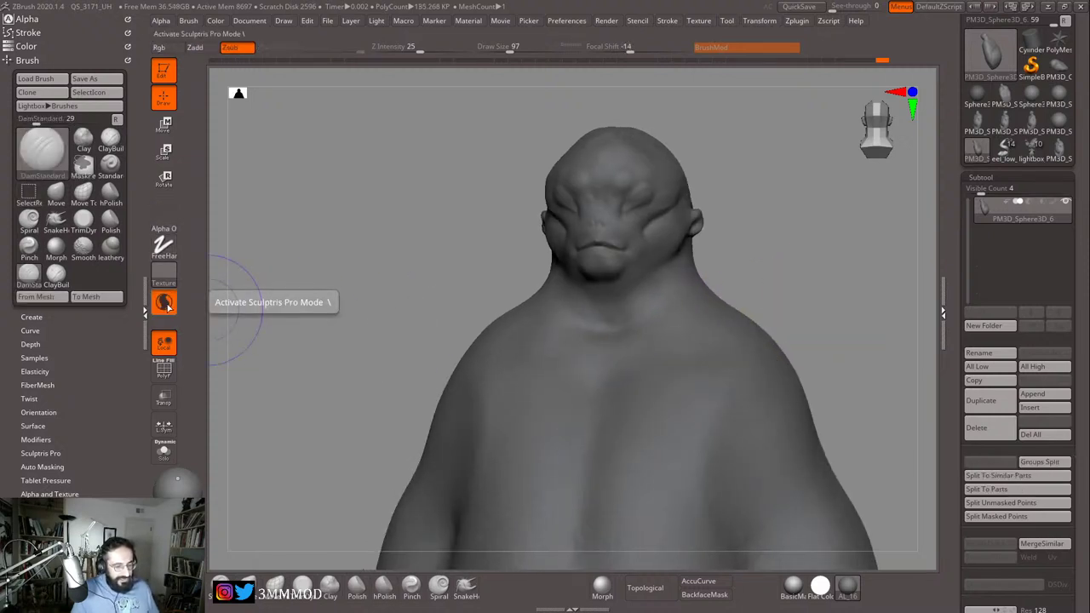
Step: Try BackfaceMask with Sculptris Pro mode switched off, and reactivate Sculptris Pro mode
left_click(165, 304)
left_click(706, 595)
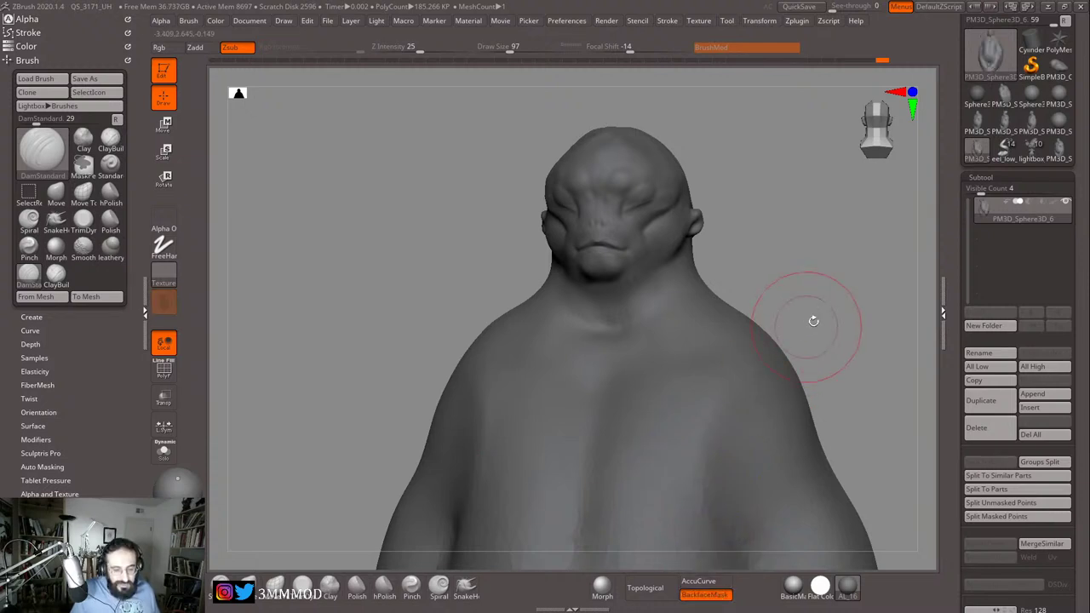
left_click_drag(834, 312, 627, 514)
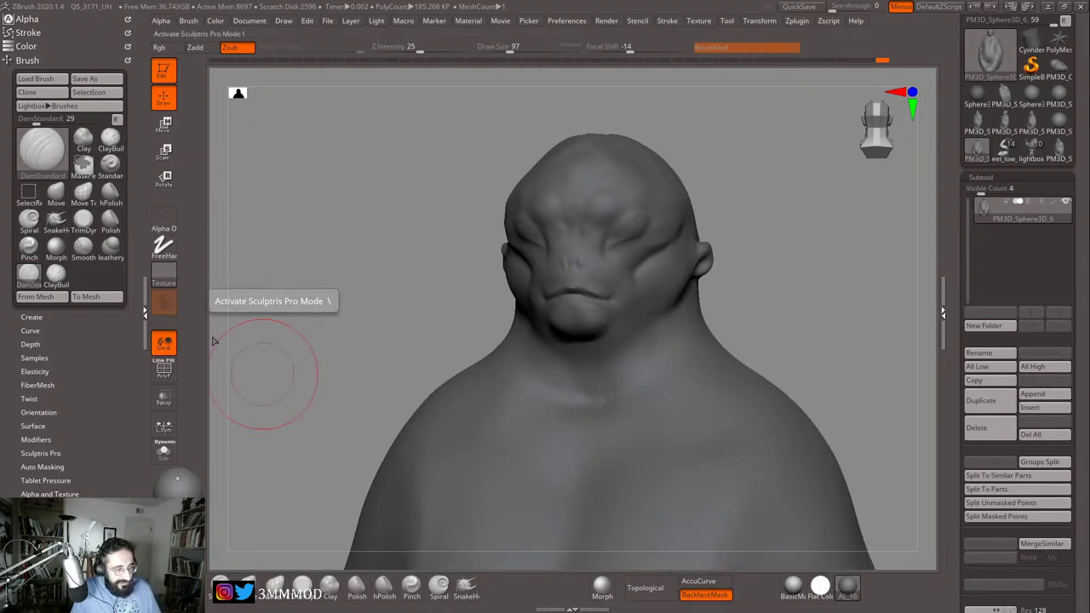
left_click(166, 305)
Step: Carve the lower edge of the cheek and jaw below the ear with DamStandard at draw sizes of 94 and 68
mouse_move(800, 309)
left_mouse_down()
mouse_move(776, 309)
mouse_move(826, 324)
mouse_move(786, 329)
left_mouse_up()
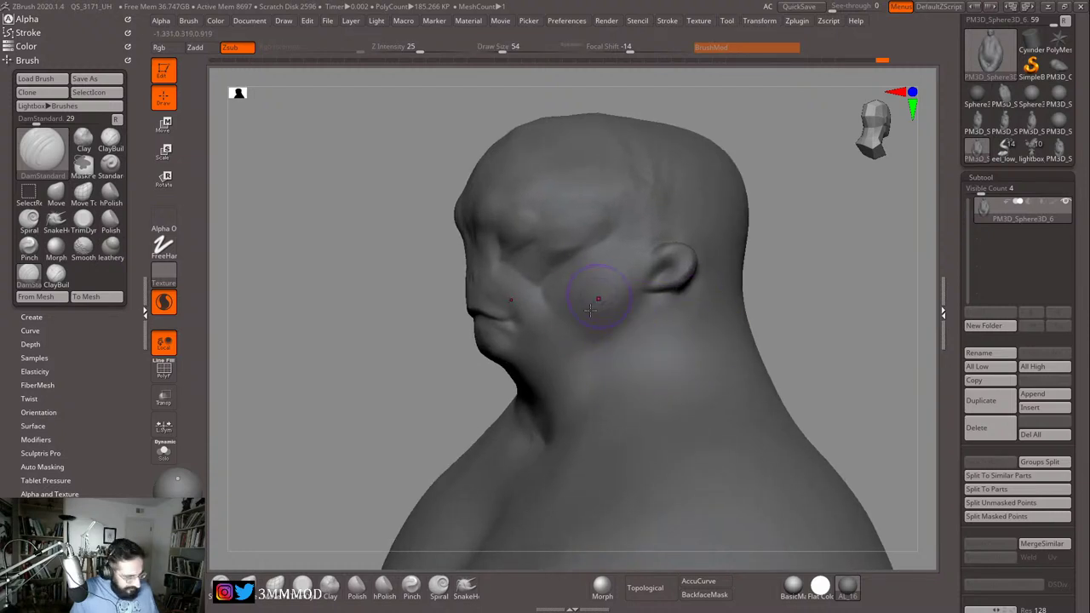
key("s")
left_click_drag(633, 311, 641, 310)
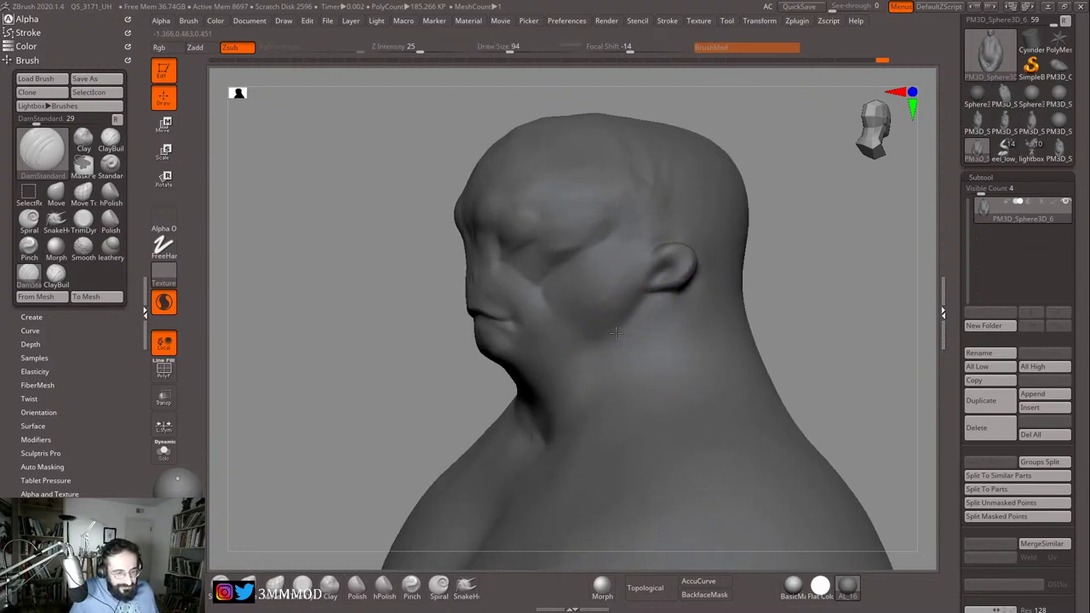
left_click_drag(416, 397, 467, 394)
key("s")
left_click_drag(591, 330, 586, 330)
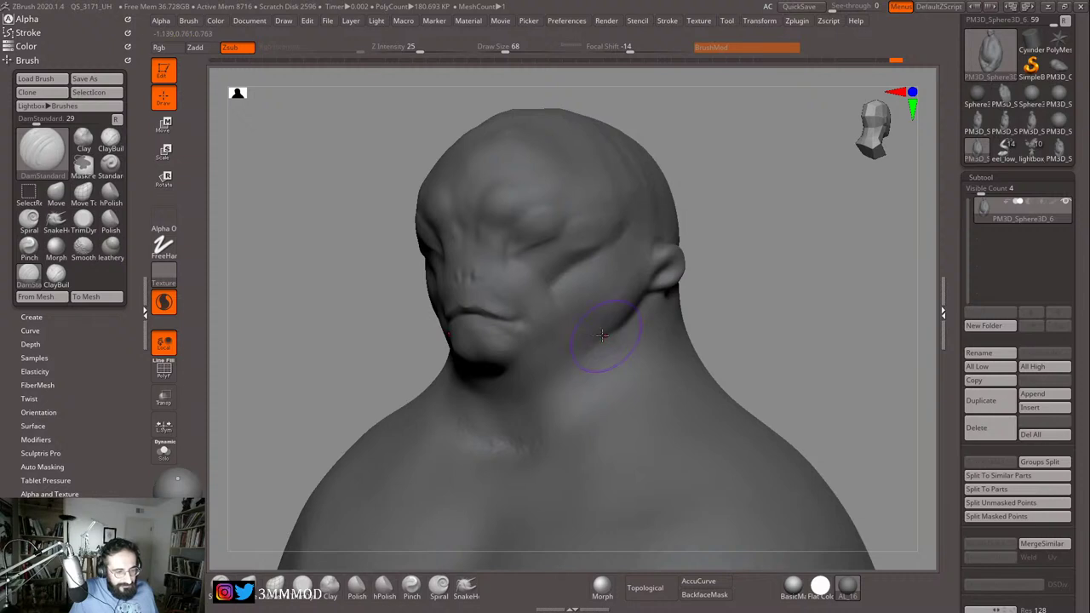
Step: Continue the jawline carving forward beneath the chin at draw sizes of 59 and 104
mouse_move(736, 316)
left_mouse_down("alt")
mouse_move(791, 277)
mouse_move(715, 295)
left_mouse_up("alt")
key("s")
left_click_drag(636, 319, 633, 319)
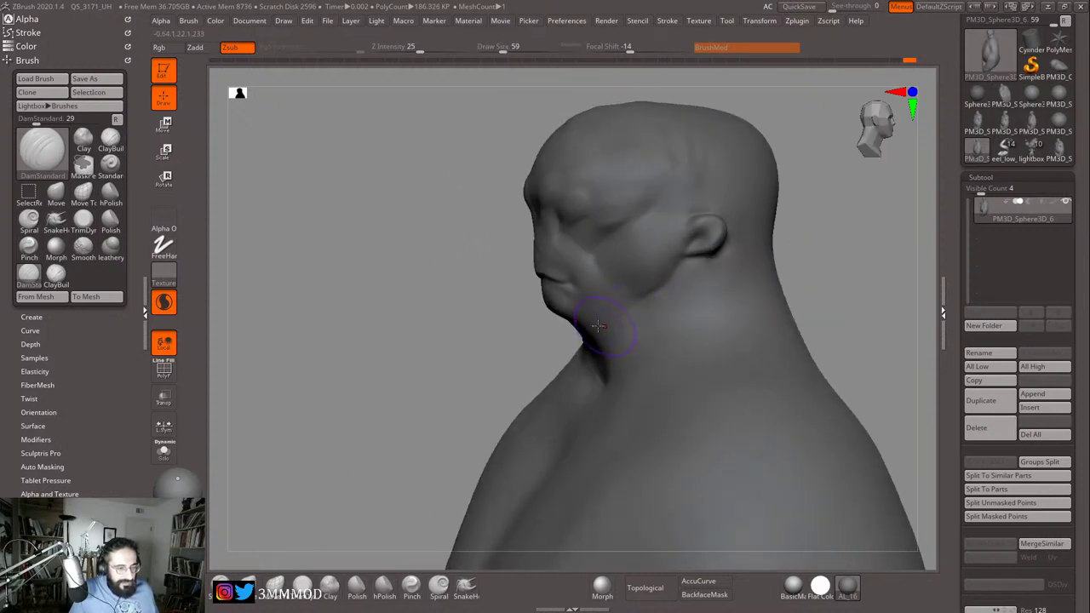
mouse_move(517, 342)
left_mouse_down()
mouse_move(610, 317)
mouse_move(555, 336)
left_mouse_up()
key("s")
left_click_drag(448, 343, 502, 340)
key("s")
left_click_drag(568, 334, 502, 314)
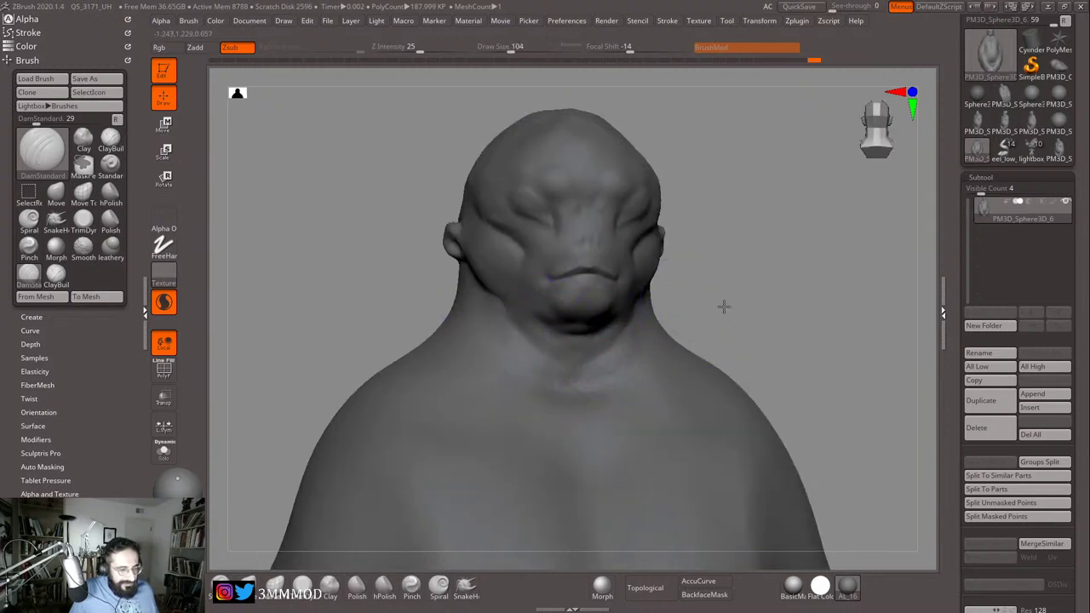
Step: Smooth the temple and the upper side of the head at a draw size of 56
left_click_drag(723, 307, 532, 332)
mouse_move(602, 402)
left_mouse_down()
mouse_move(708, 318)
mouse_move(768, 302)
mouse_move(766, 287)
mouse_move(821, 264)
mouse_move(807, 238)
mouse_move(739, 236)
left_mouse_up()
key("s")
left_click_drag(615, 260, 609, 260)
left_click_drag(610, 255, 608, 250, "shift")
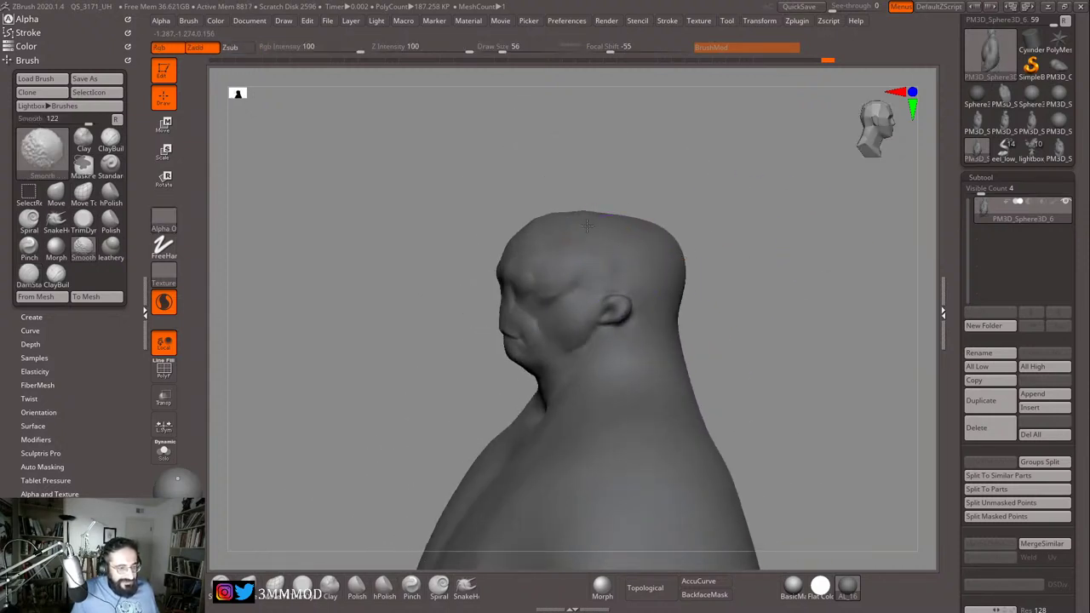
Step: Switch to the Move brush and push the back of the skull outward at a draw size of 145
left_click_drag(787, 224, 717, 239)
key("s")
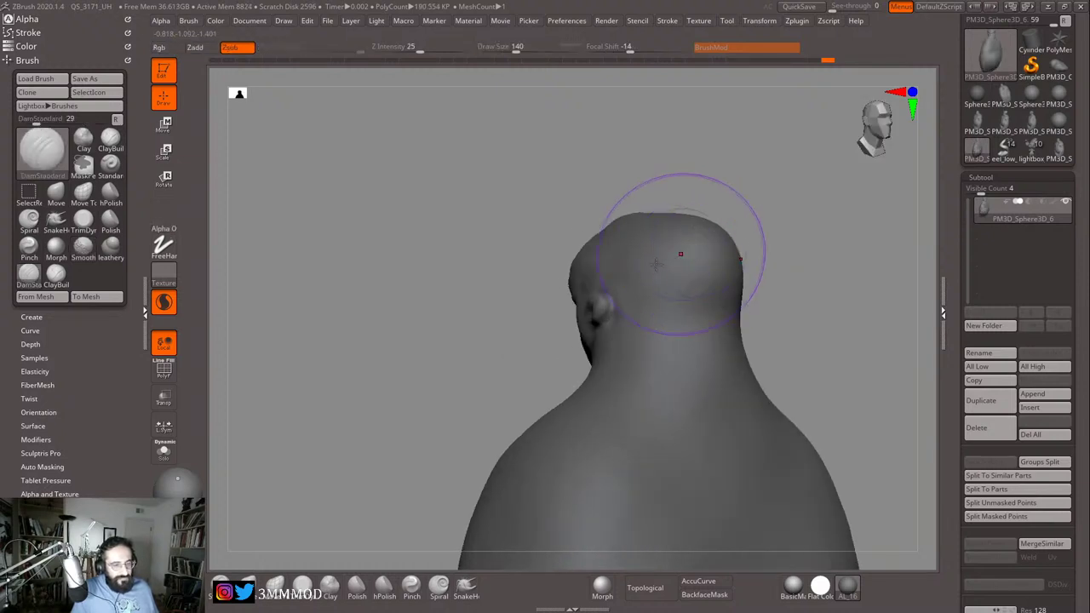
key("b")
key("m")
key("v")
left_click_drag(652, 280, 671, 290)
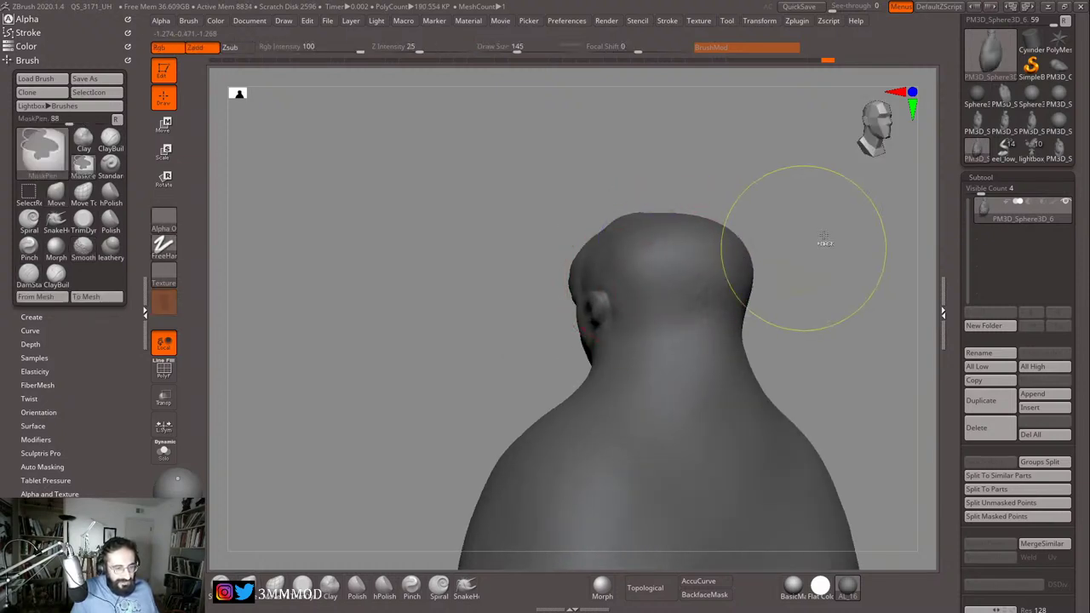
Step: Lower the Move brush's Z Intensity to 15 and reshape the back of the skull and the nape
mouse_move(802, 236)
left_mouse_down()
mouse_move(849, 241)
mouse_move(744, 224)
left_mouse_up()
key("u")
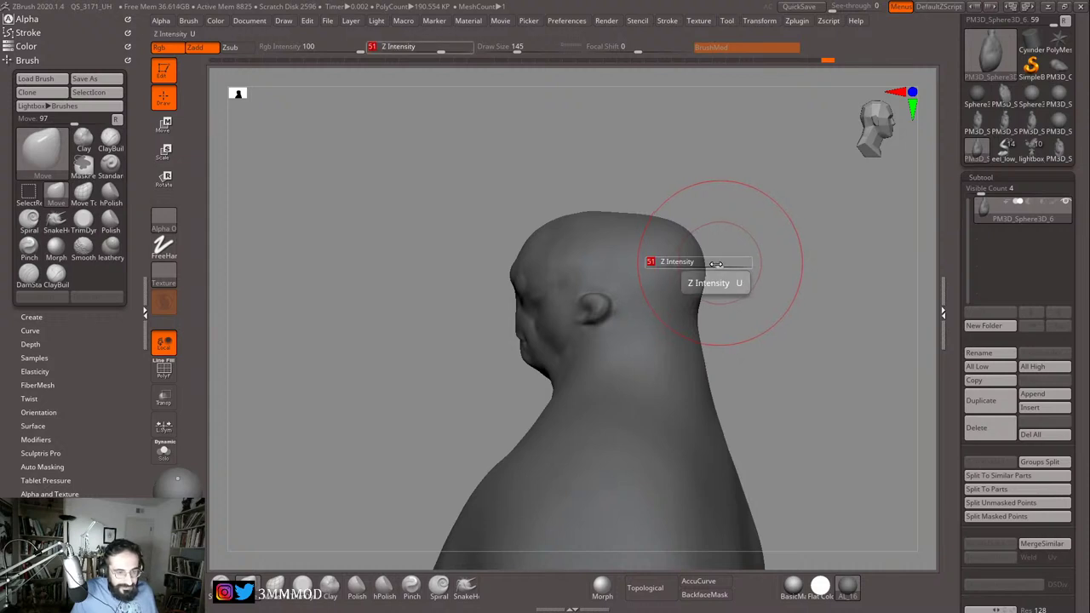
left_click_drag(718, 263, 688, 264)
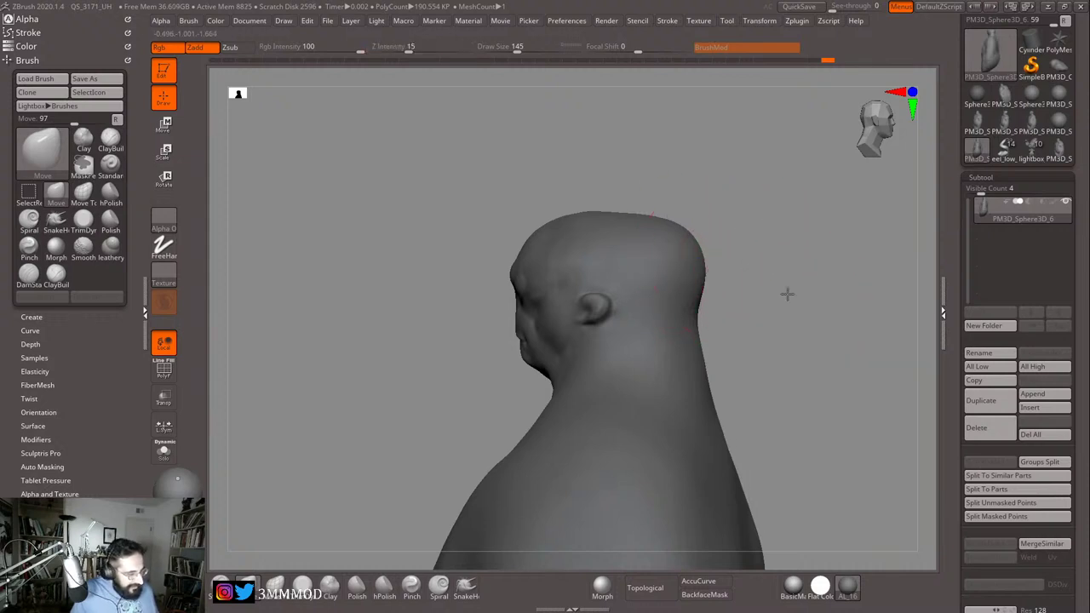
mouse_move(786, 292)
left_mouse_down()
mouse_move(778, 258)
mouse_move(805, 344)
left_mouse_up()
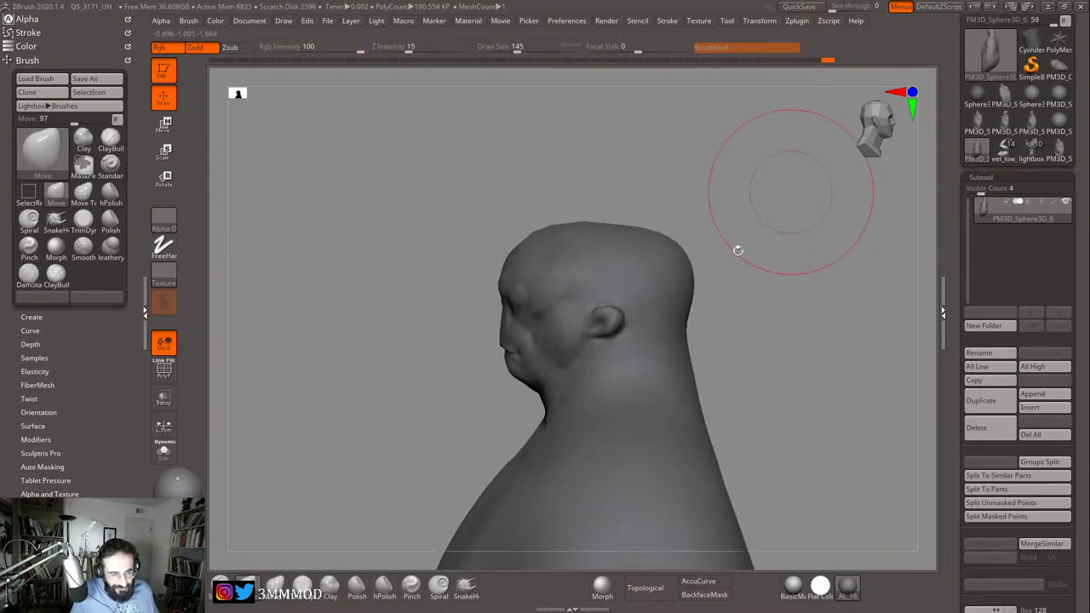
mouse_move(750, 317)
left_mouse_down("alt")
mouse_move(748, 298)
mouse_move(754, 316)
left_mouse_up("alt")
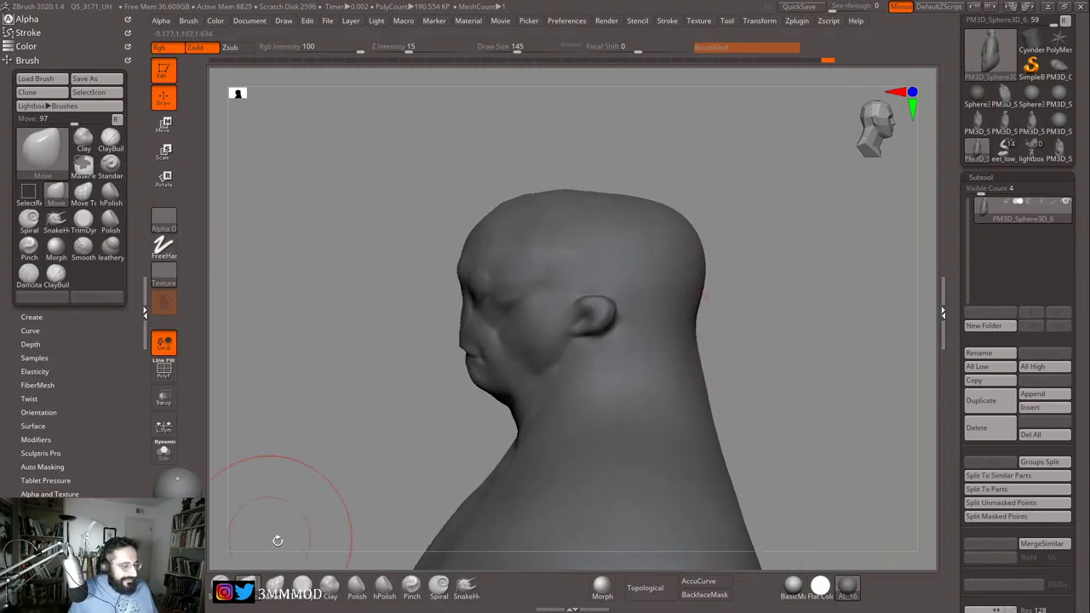
left_click_drag(758, 273, 644, 275)
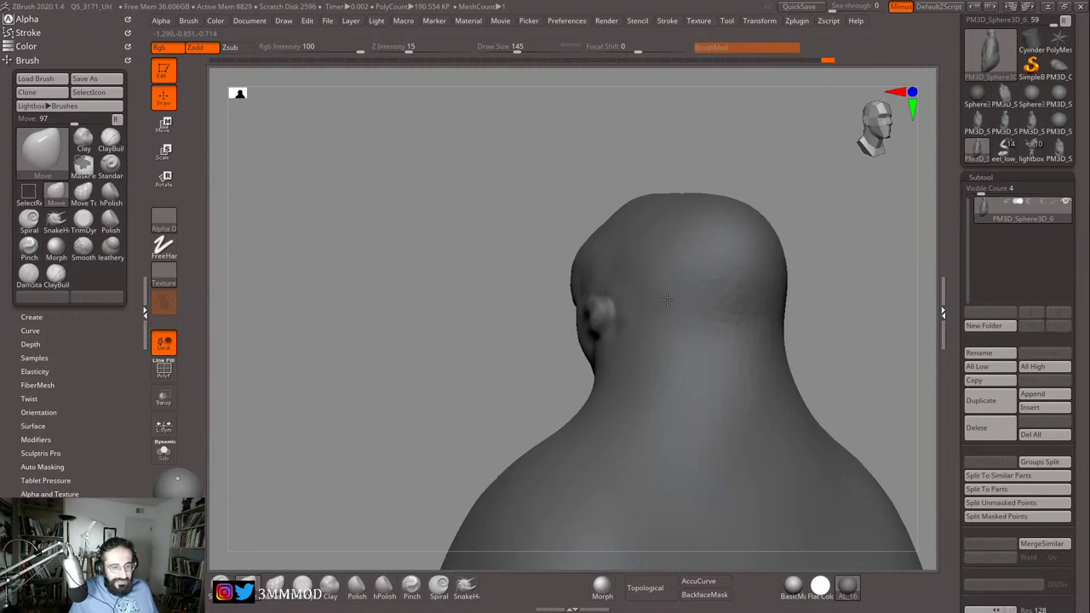
Step: Raise the Z Intensity to 29 and widen the back of the skull, checking its shape from above and the side
key("u")
left_click_drag(474, 354, 492, 354)
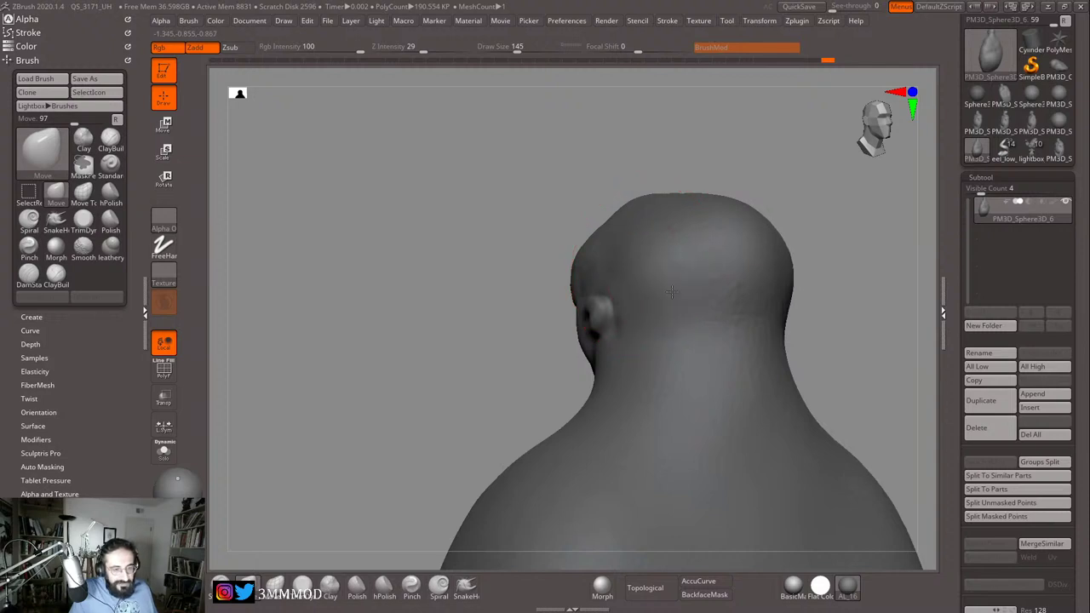
left_click_drag(863, 227, 458, 281)
right_click_drag(649, 253, 701, 286)
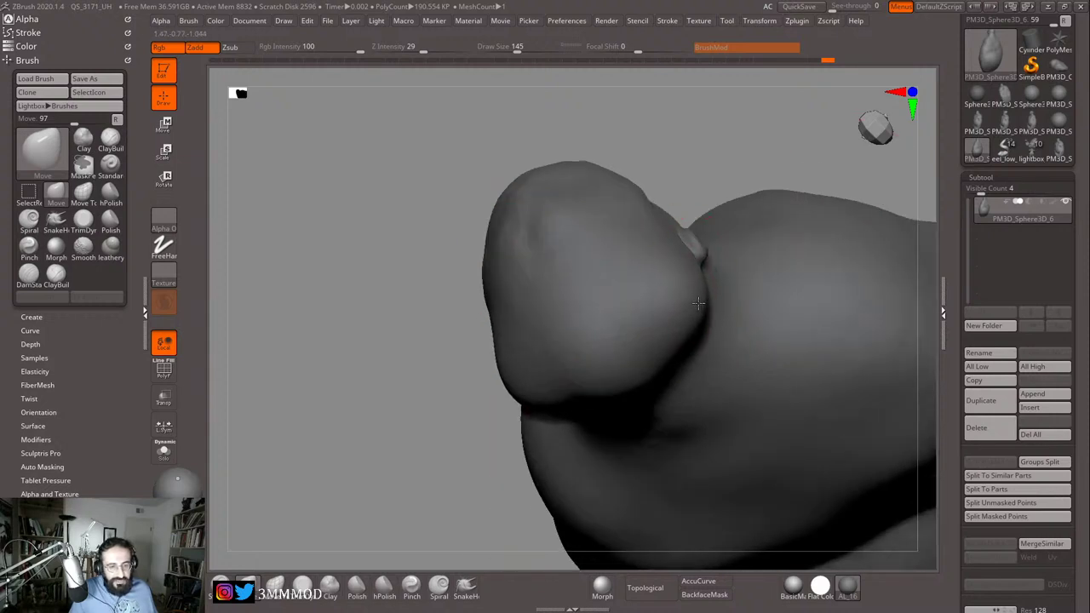
right_click_drag(429, 394, 513, 361)
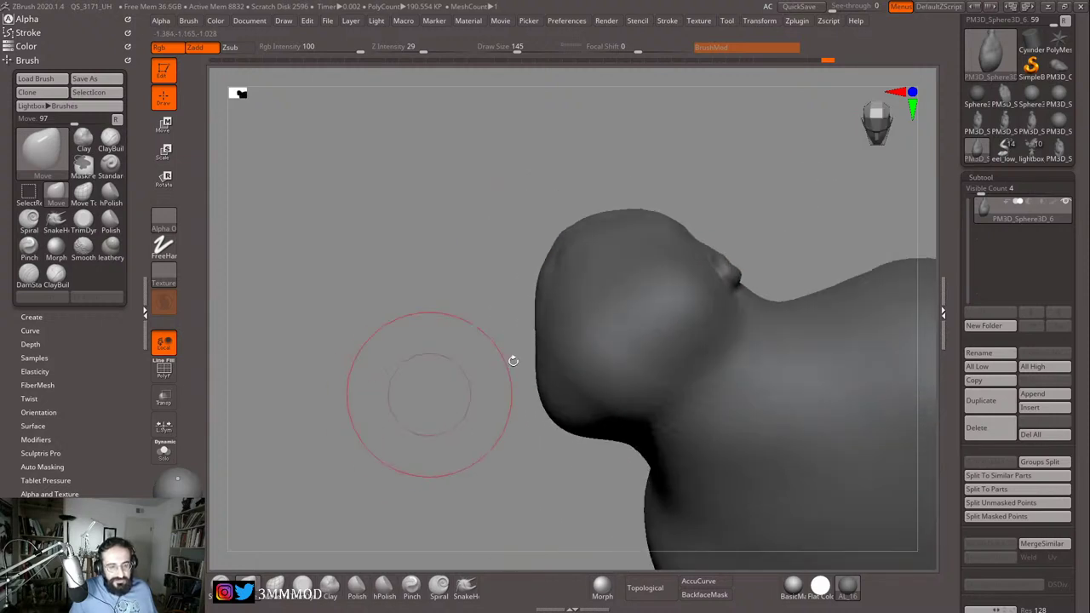
right_click_drag(705, 346, 768, 307)
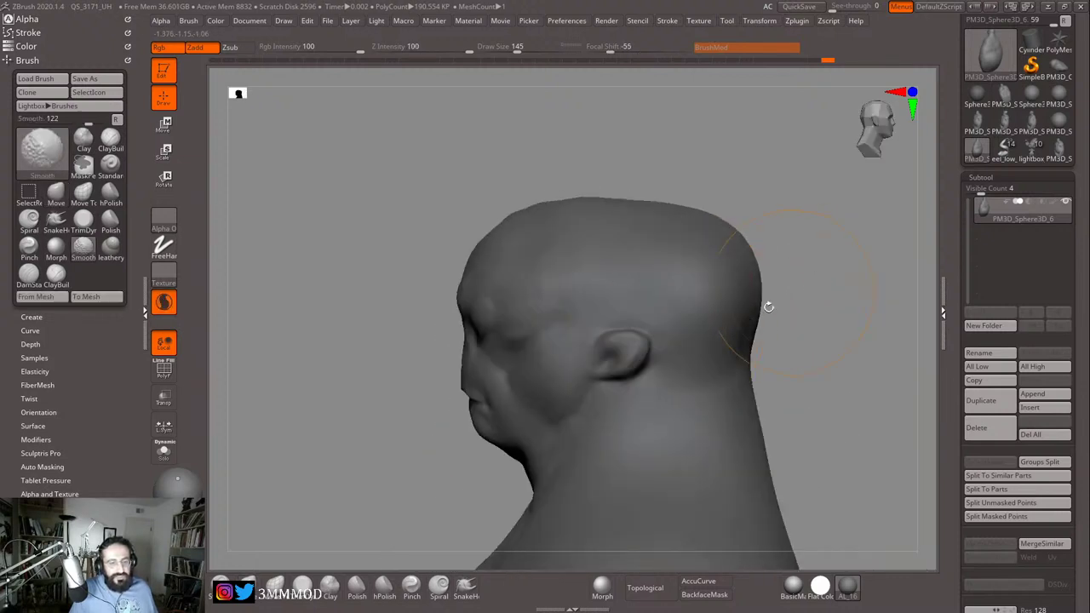
mouse_move(826, 275)
right_mouse_down()
mouse_move(841, 246)
mouse_move(834, 263)
mouse_move(799, 248)
mouse_move(786, 270)
mouse_move(795, 265)
mouse_move(811, 294)
mouse_move(830, 263)
mouse_move(819, 226)
mouse_move(773, 256)
mouse_move(778, 207)
mouse_move(752, 210)
mouse_move(749, 221)
right_mouse_up()
Step: Try to pull the back of the skull into a long tapered shape with the Move brush at a draw size of 108
key("s")
left_click(677, 286)
key("s")
mouse_move(690, 302)
left_mouse_down()
mouse_move(759, 252)
mouse_move(773, 208)
mouse_move(688, 424)
mouse_move(763, 264)
left_mouse_up()
key("[")
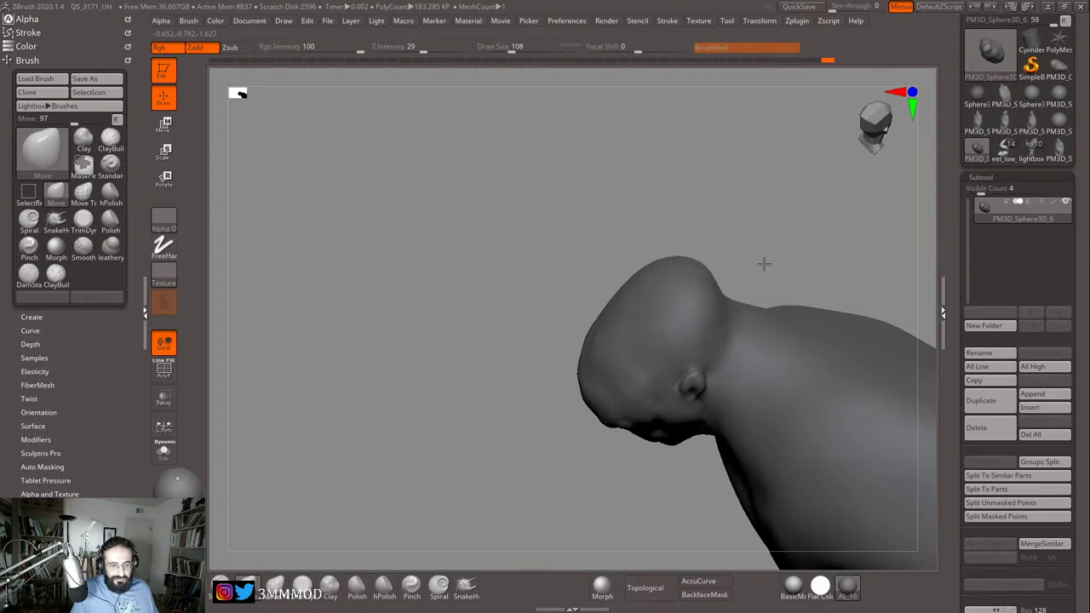
right_click_drag(797, 248, 772, 225)
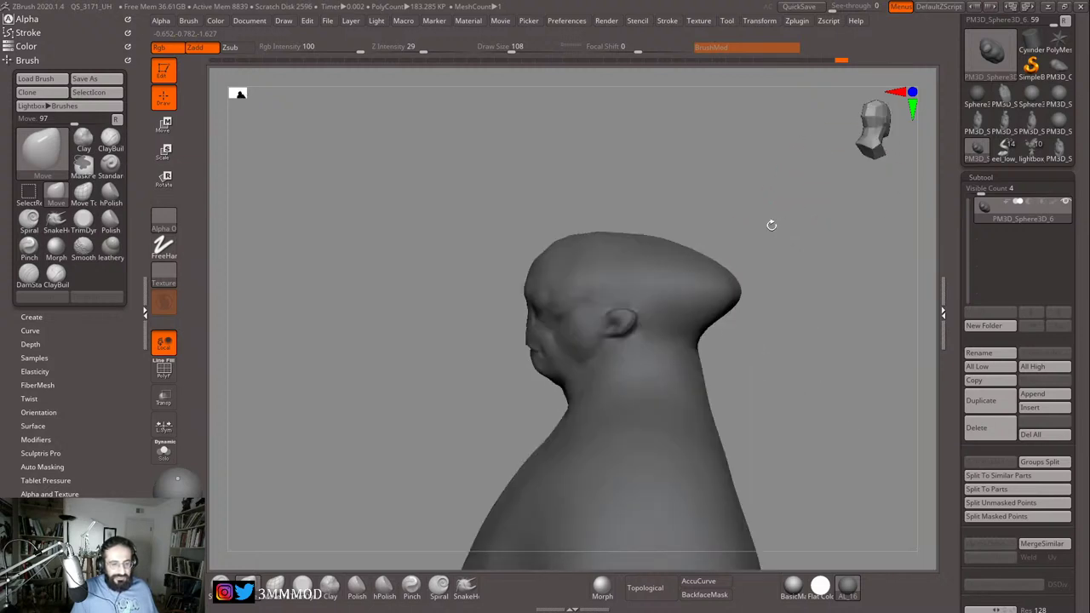
key("ctrl+z")
Step: Set the Move brush to a draw size of 197 and Z Intensity of 7, and raise the back of the crown
mouse_move(793, 246)
left_mouse_down()
mouse_move(791, 281)
mouse_move(776, 279)
left_mouse_up()
key("]")
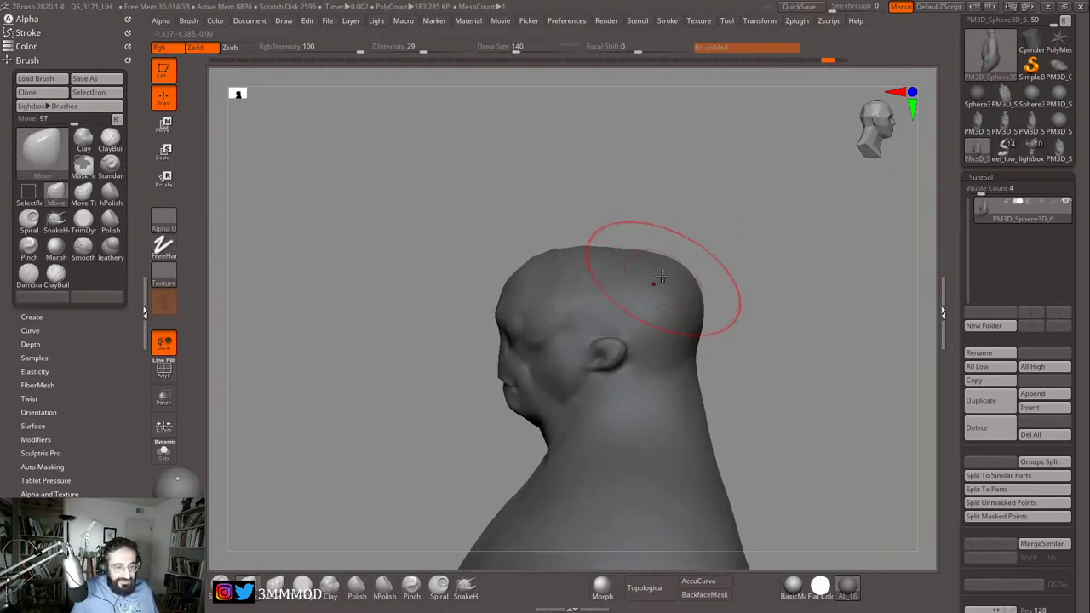
key("s")
mouse_move(662, 277)
left_mouse_down()
mouse_move(673, 229)
mouse_move(679, 248)
left_mouse_up()
key("ctrl+z")
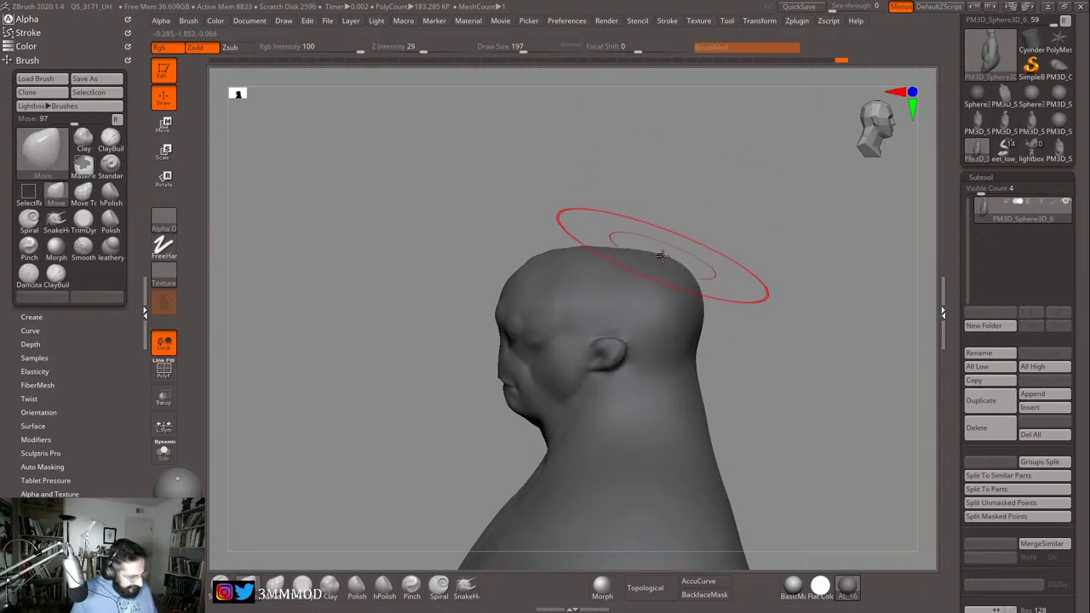
key("u")
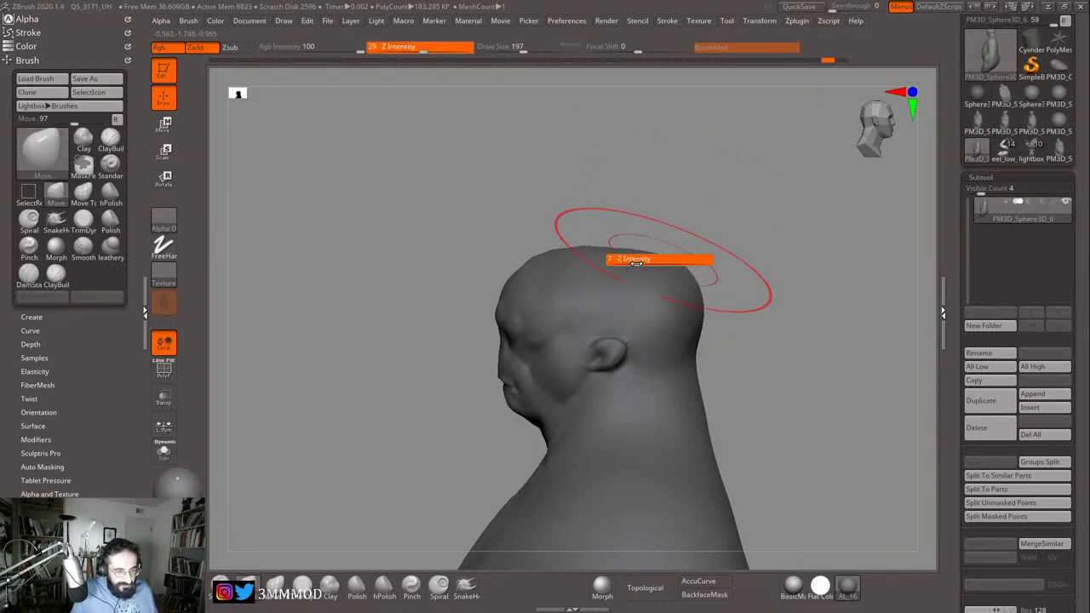
left_click_drag(636, 262, 639, 262)
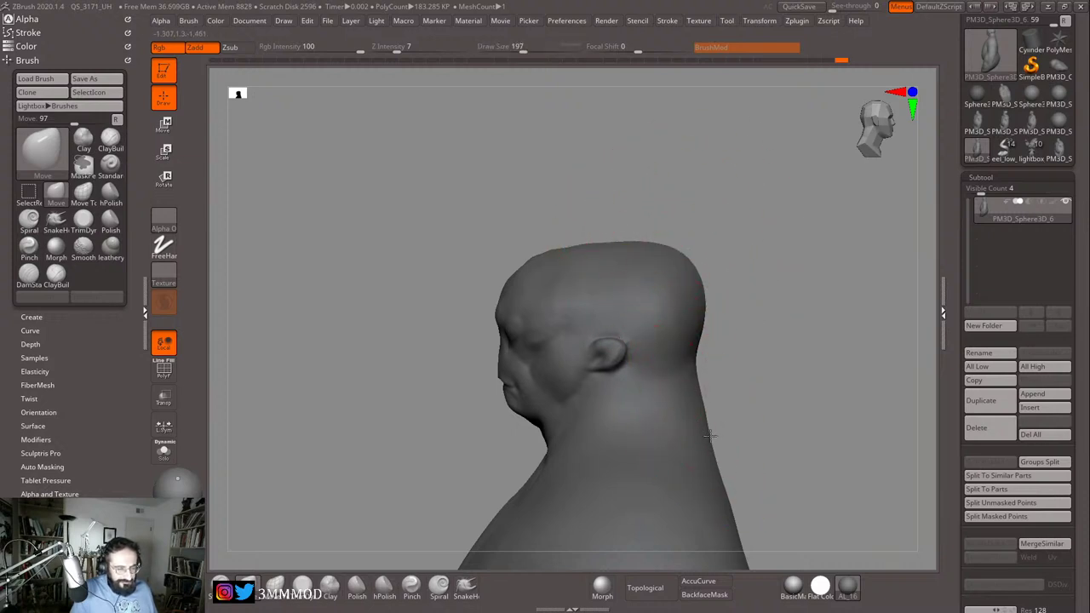
Step: Reshape and smooth the head, neck and shoulder forms with the Move brush at a draw size of 158
mouse_move(763, 438)
left_mouse_down()
mouse_move(809, 282)
mouse_move(781, 303)
mouse_move(796, 331)
mouse_move(742, 337)
left_mouse_up()
key("s")
key("s")
left_click_drag(633, 346, 617, 350)
mouse_move(688, 364)
left_mouse_down()
mouse_move(792, 319)
mouse_move(757, 290)
mouse_move(783, 338)
mouse_move(766, 275)
mouse_move(777, 297)
left_mouse_up()
key("s")
left_click_drag(597, 404, 599, 430)
mouse_move(730, 316)
left_mouse_down()
mouse_move(778, 280)
mouse_move(761, 263)
left_mouse_up()
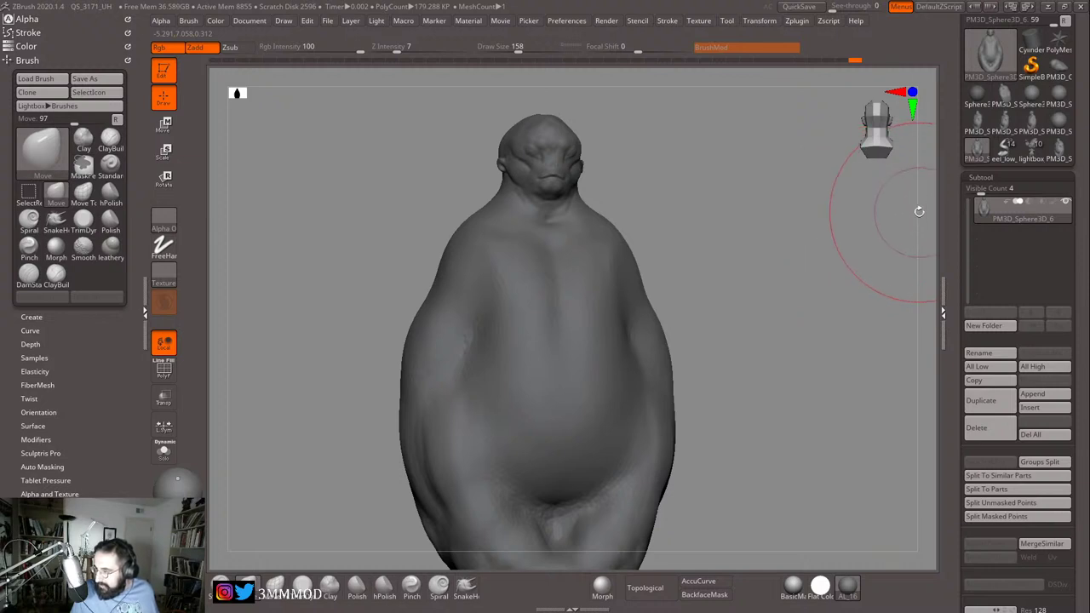
Step: Refine the throat and upper chest at a draw size of 83, checking the head from the front and side
mouse_move(793, 306)
left_mouse_down()
mouse_move(817, 369)
mouse_move(827, 339)
left_mouse_up()
left_click_drag(773, 305, 732, 308, "shift")
key("s")
left_click_drag(547, 344, 534, 345)
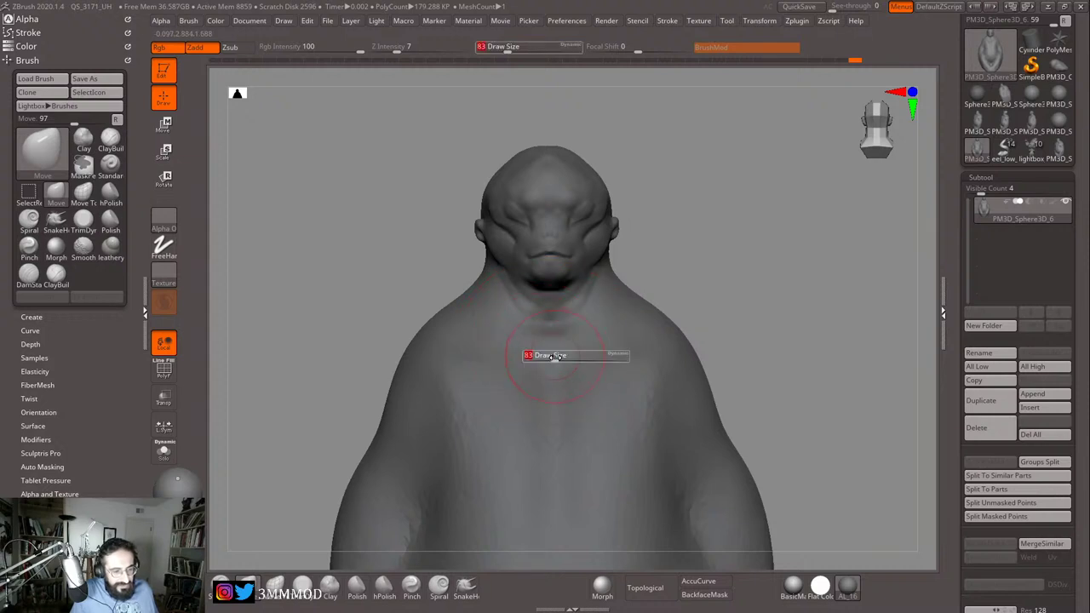
mouse_move(739, 317)
left_mouse_down()
mouse_move(544, 333)
mouse_move(457, 355)
mouse_move(467, 407)
left_mouse_up()
left_click_drag(860, 228, 762, 229)
left_click_drag(762, 230, 718, 314, "alt")
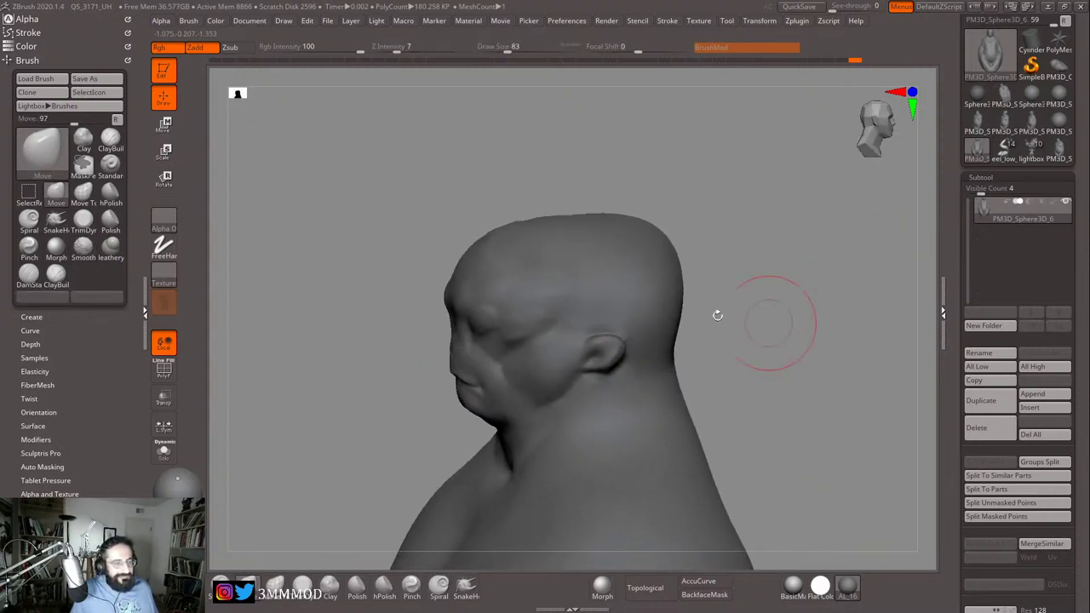
Step: Reduce the Move brush's draw size to 37 and quick-save the project
key("s")
left_click_drag(593, 318, 527, 324)
left_click_drag(779, 262, 778, 251, "alt")
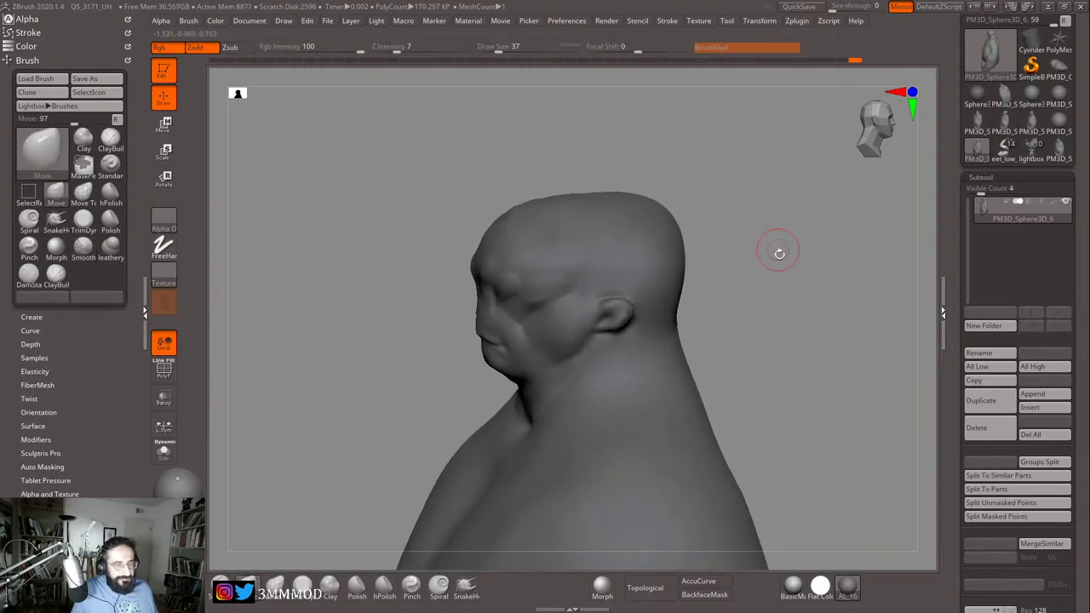
left_click(354, 23)
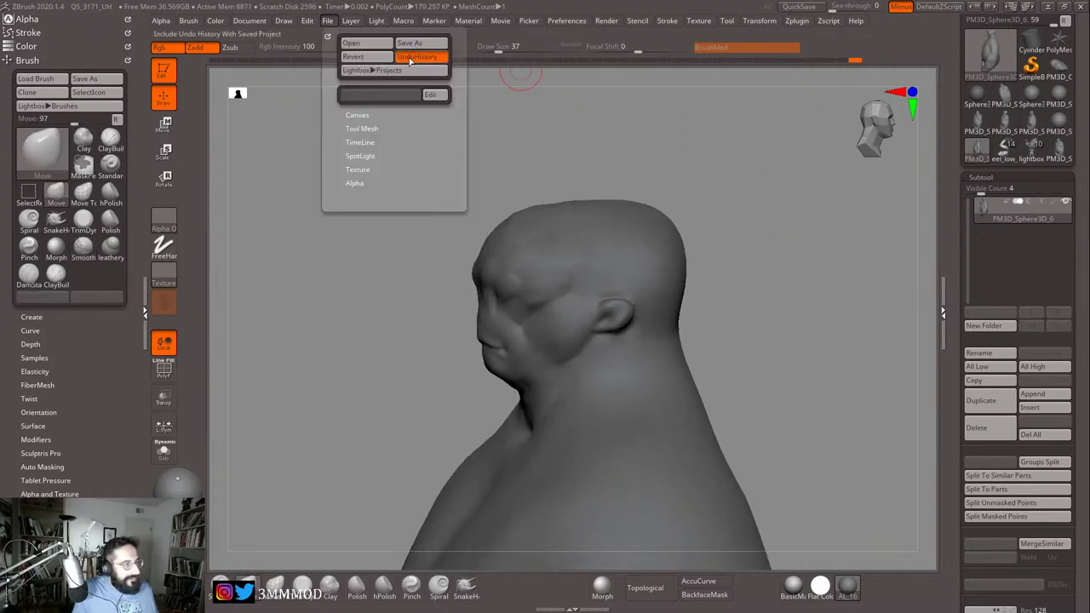
left_click(798, 6)
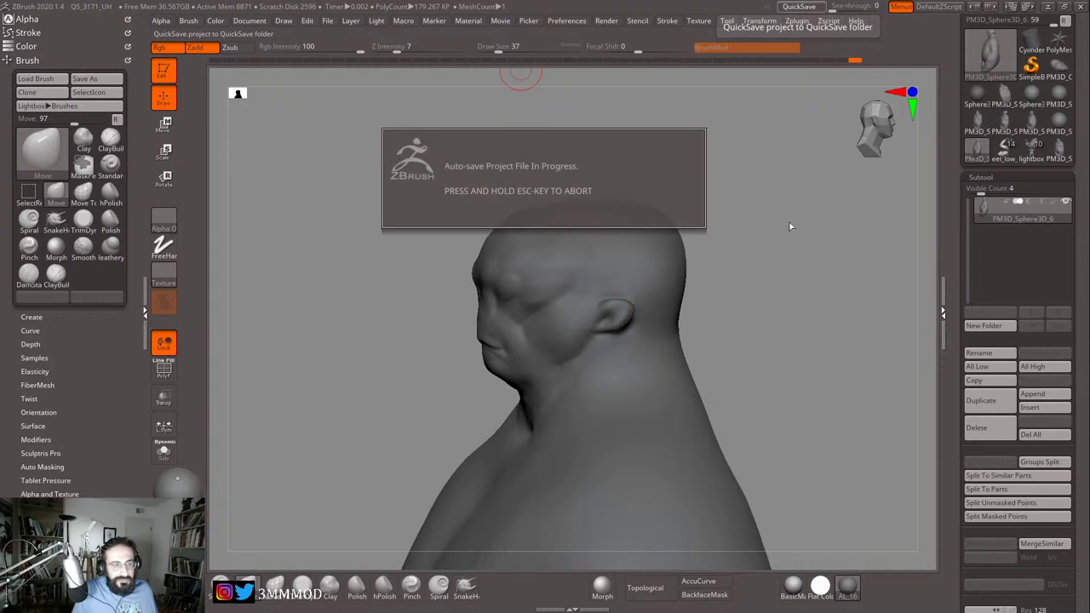
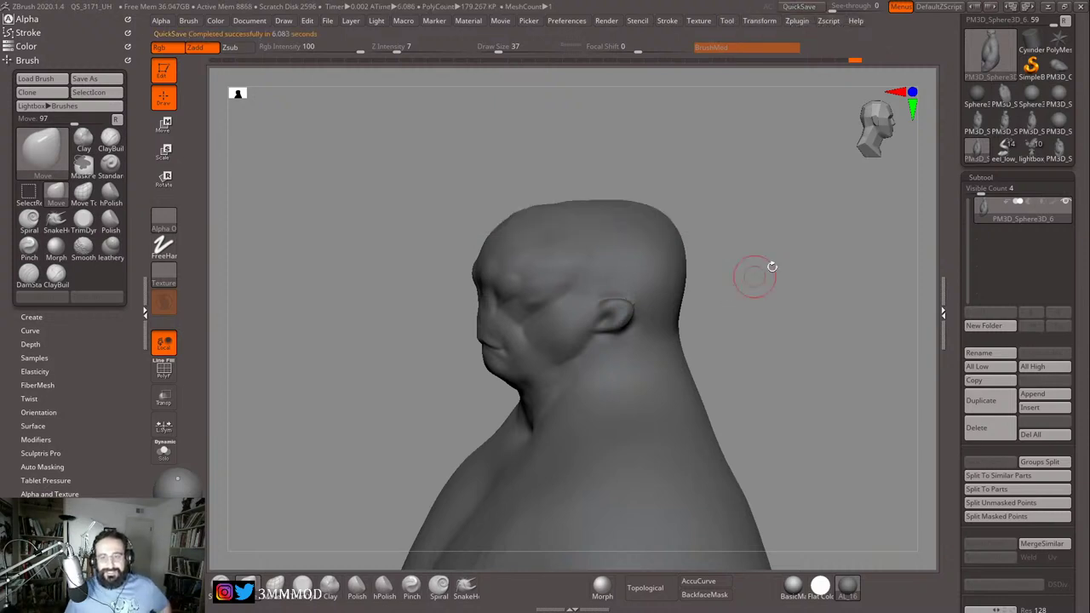
Step: Adjust the jawline below the ear with the Move brush at draw sizes of 54 and 59
mouse_move(769, 263)
left_mouse_down()
mouse_move(798, 255)
mouse_move(798, 273)
mouse_move(672, 305)
mouse_move(754, 312)
mouse_move(645, 340)
mouse_move(662, 355)
left_mouse_up()
key("s")
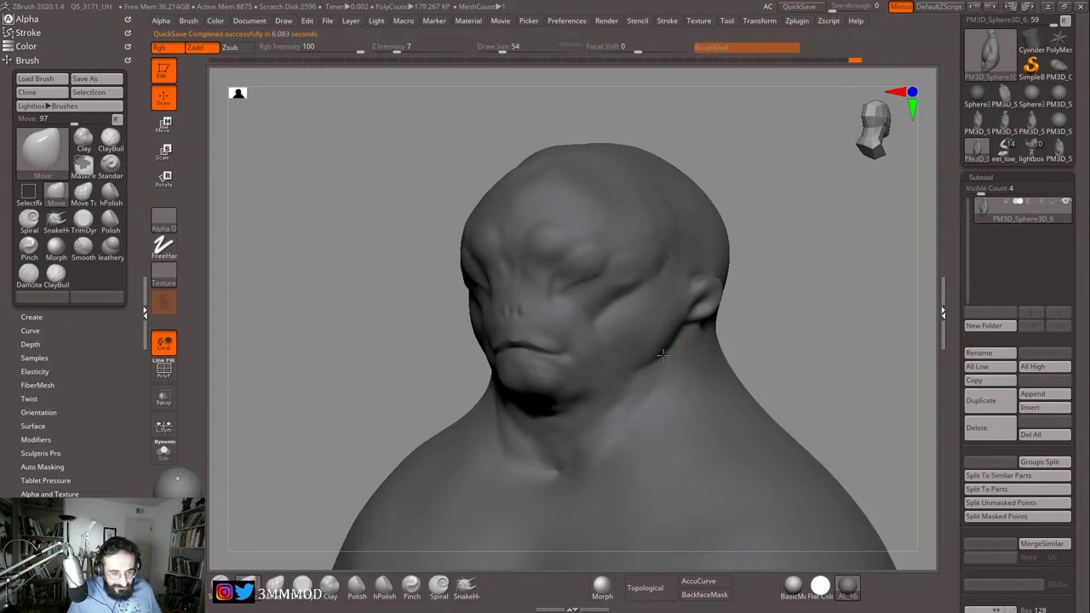
key("s")
mouse_move(793, 324)
left_mouse_down()
mouse_move(669, 353)
mouse_move(674, 343)
left_mouse_up()
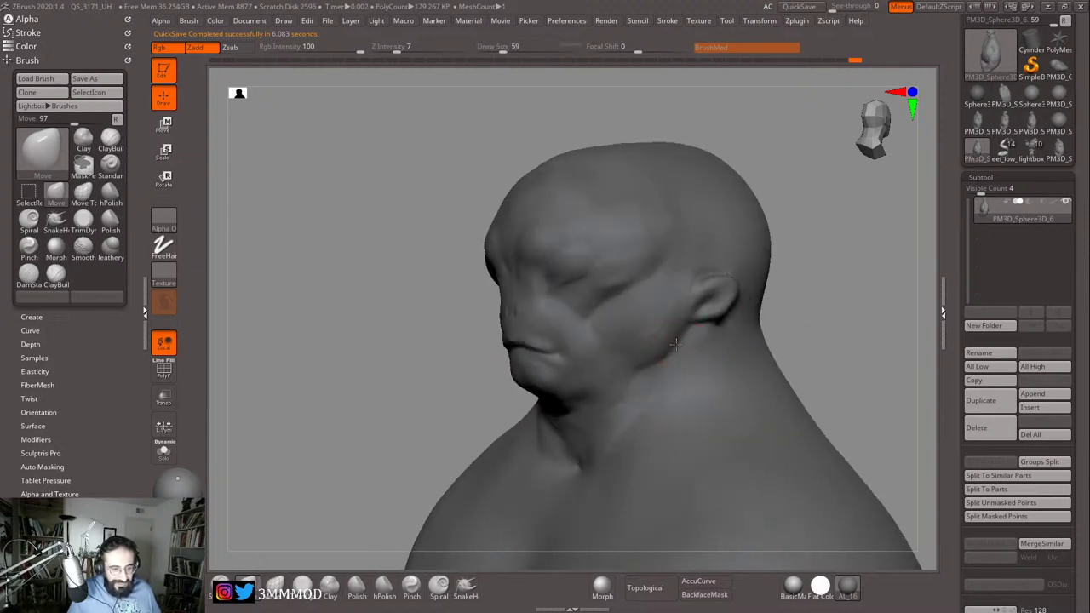
left_click_drag(839, 296, 911, 299)
key("s")
left_click_drag(770, 300, 730, 301)
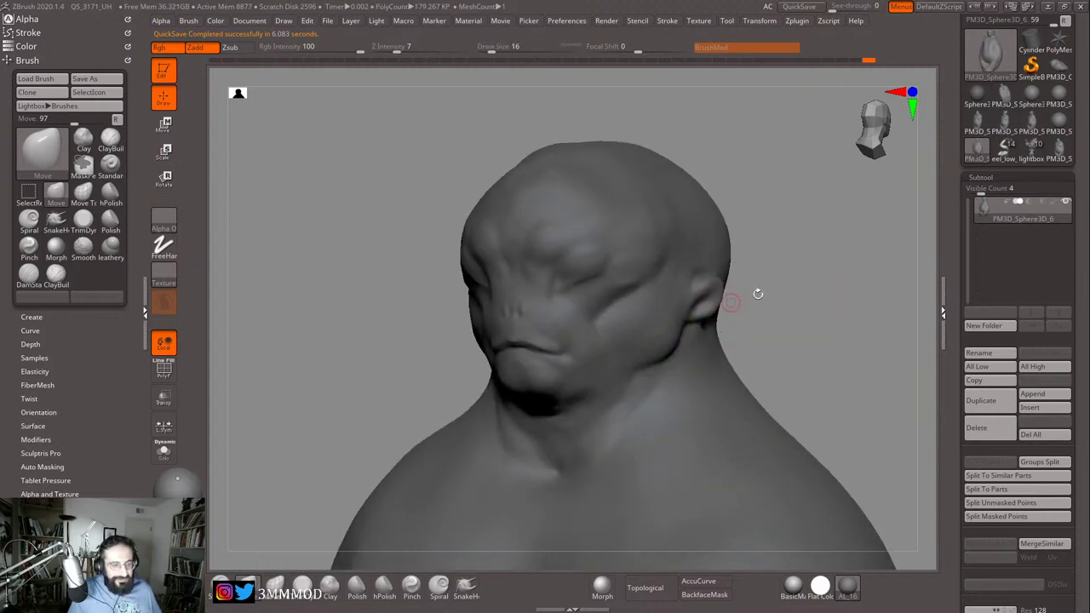
Step: Smooth the area around the ear and the back of the skull at a draw size of 41
left_click_drag(811, 294, 733, 170, "alt")
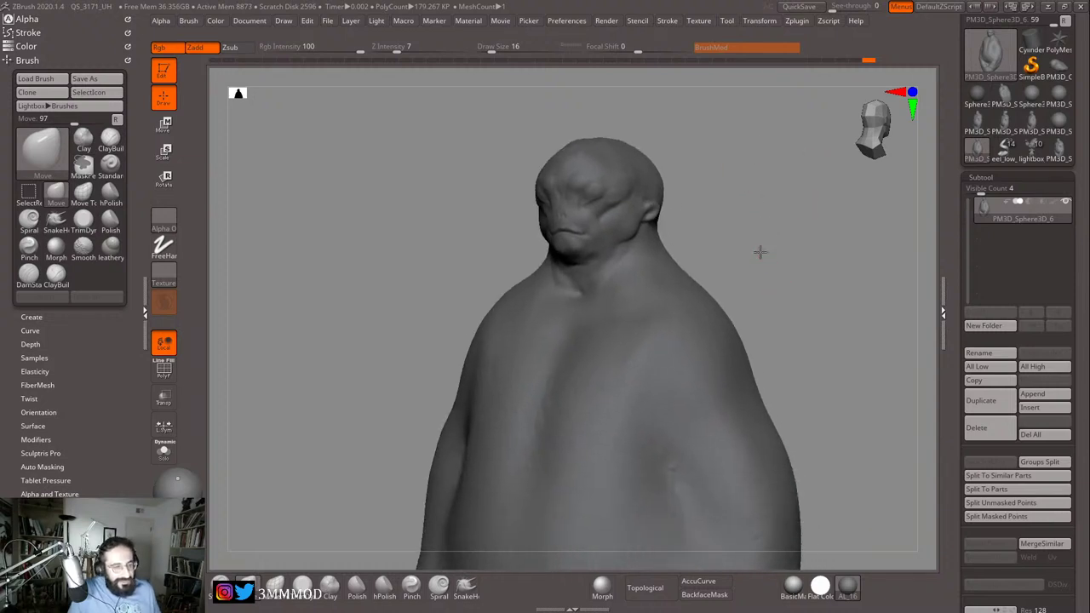
mouse_move(761, 250)
left_mouse_down()
mouse_move(773, 176)
mouse_move(803, 184)
mouse_move(781, 238)
mouse_move(776, 229)
mouse_move(800, 253)
mouse_move(779, 294)
left_mouse_up()
key("shift")
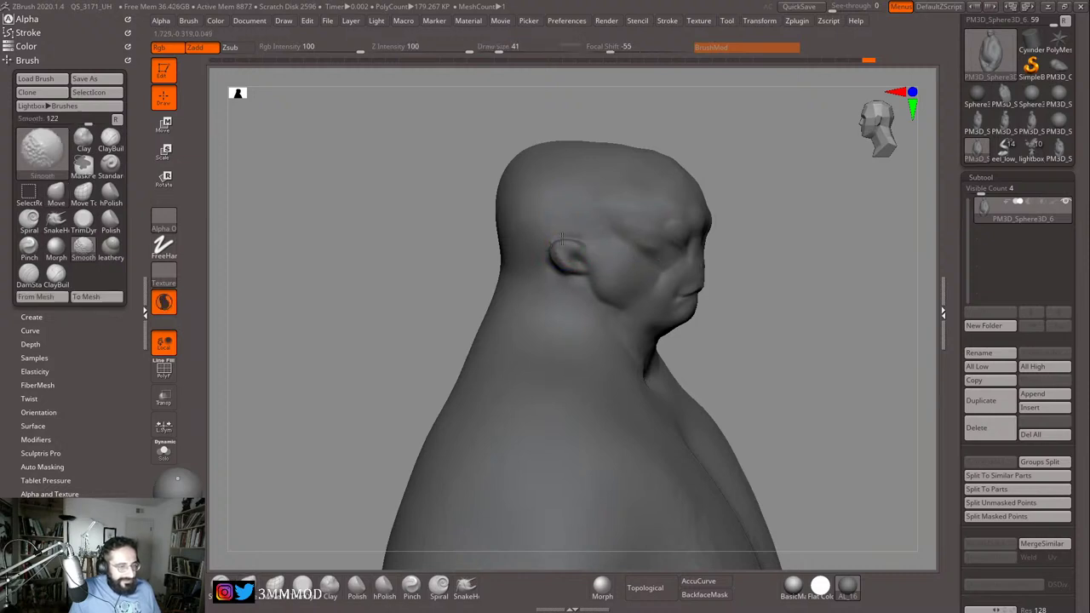
left_click_drag(460, 263, 481, 207)
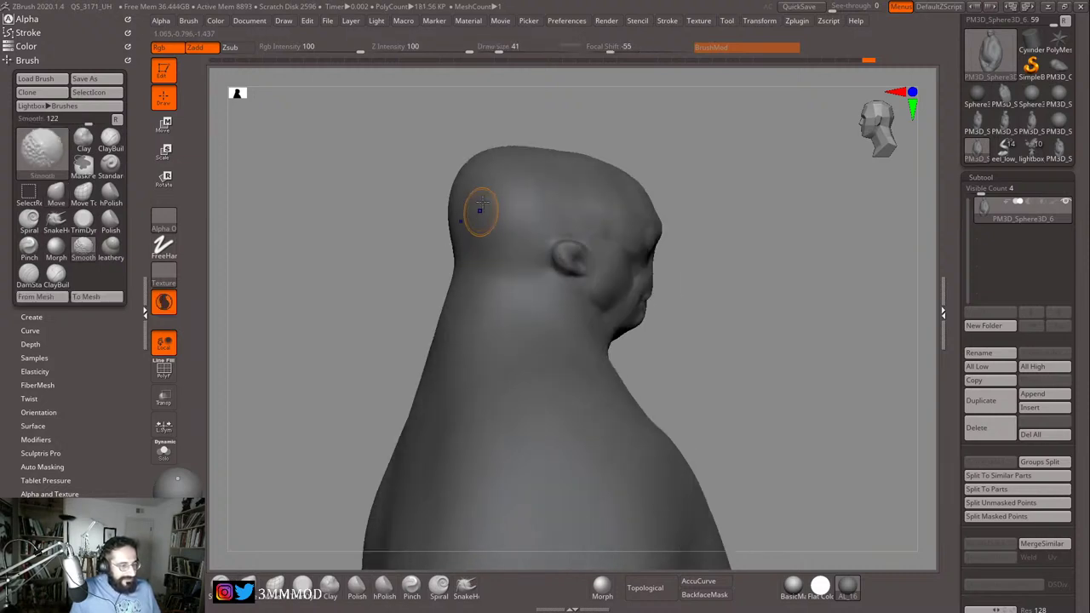
mouse_move(739, 207)
left_mouse_down()
mouse_move(767, 208)
mouse_move(764, 243)
mouse_move(650, 302)
left_mouse_up()
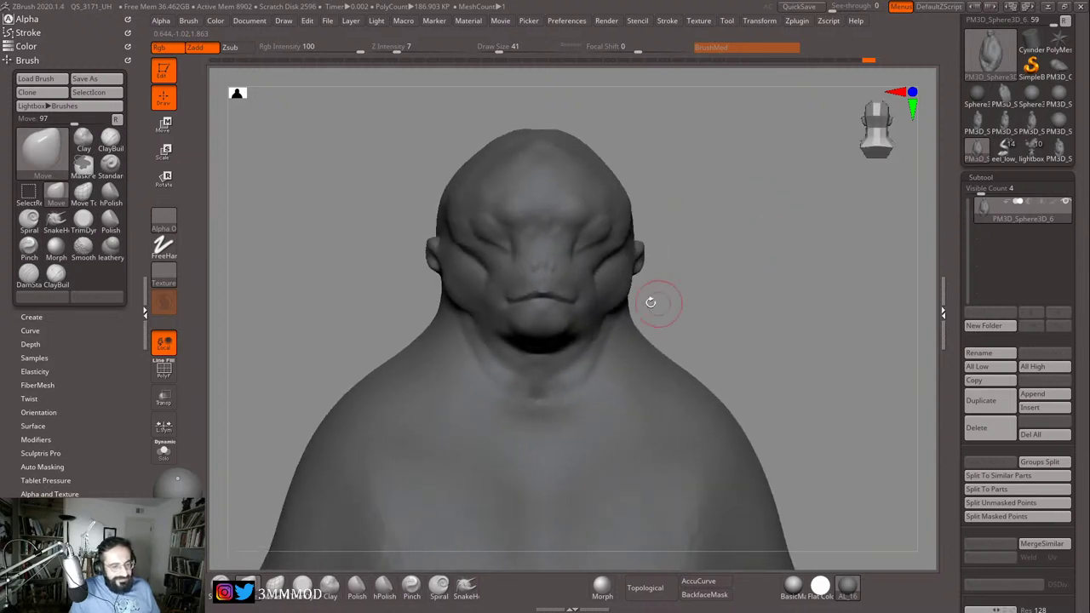
Step: Carve the neck and collarbone area with the DamStandard brush at draw sizes of 101 and 65, smoothing the strokes
key("b")
key("d")
key("s")
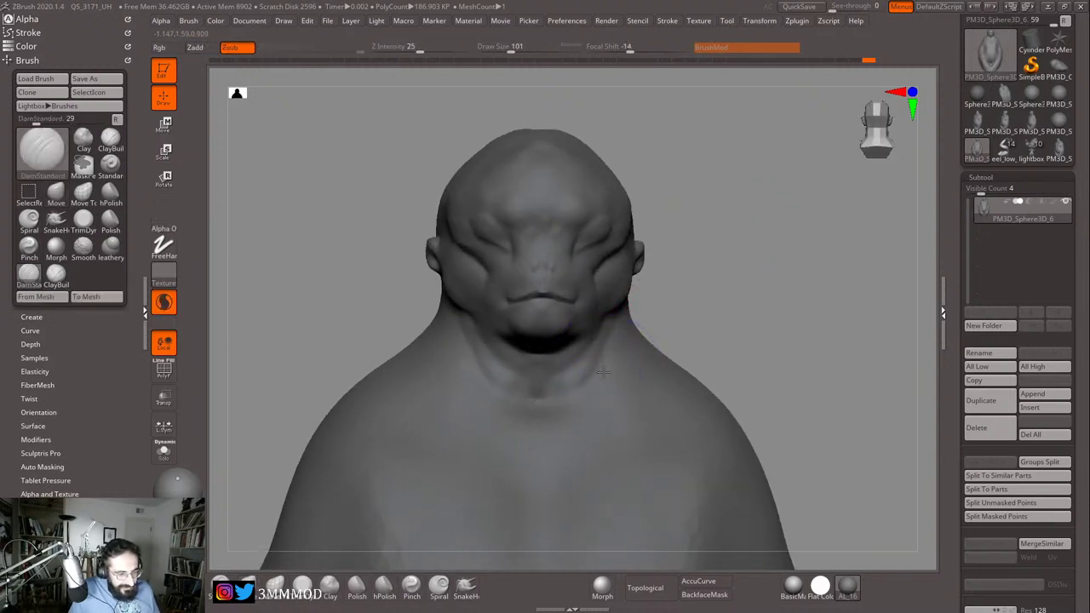
right_click_drag(567, 403, 621, 369)
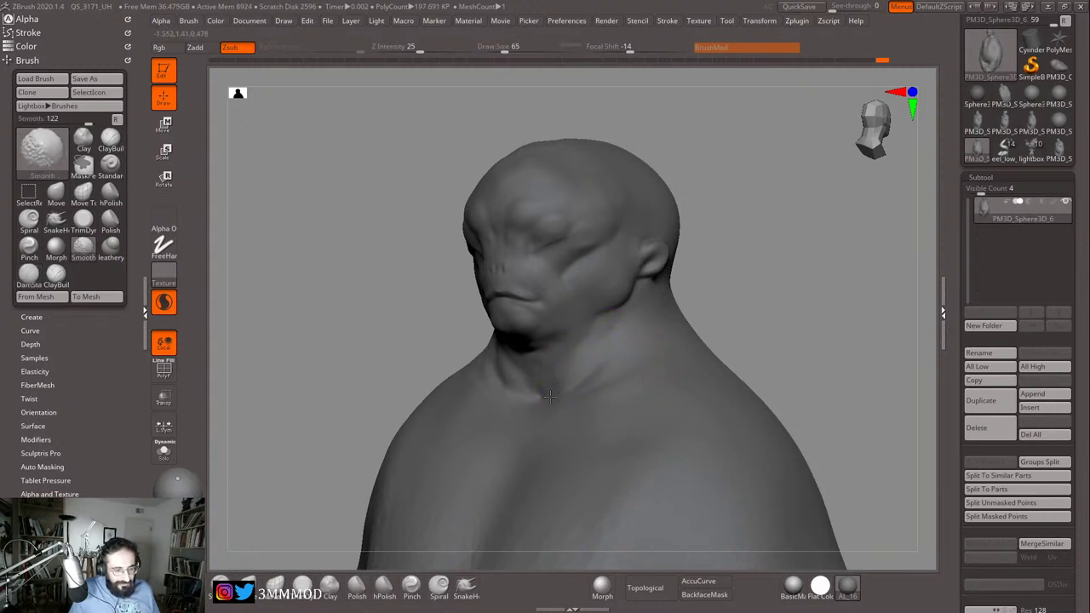
mouse_move(790, 287)
right_mouse_down()
mouse_move(835, 294)
mouse_move(829, 304)
mouse_move(808, 271)
mouse_move(809, 212)
mouse_move(805, 255)
mouse_move(775, 272)
mouse_move(454, 292)
mouse_move(426, 309)
right_mouse_up()
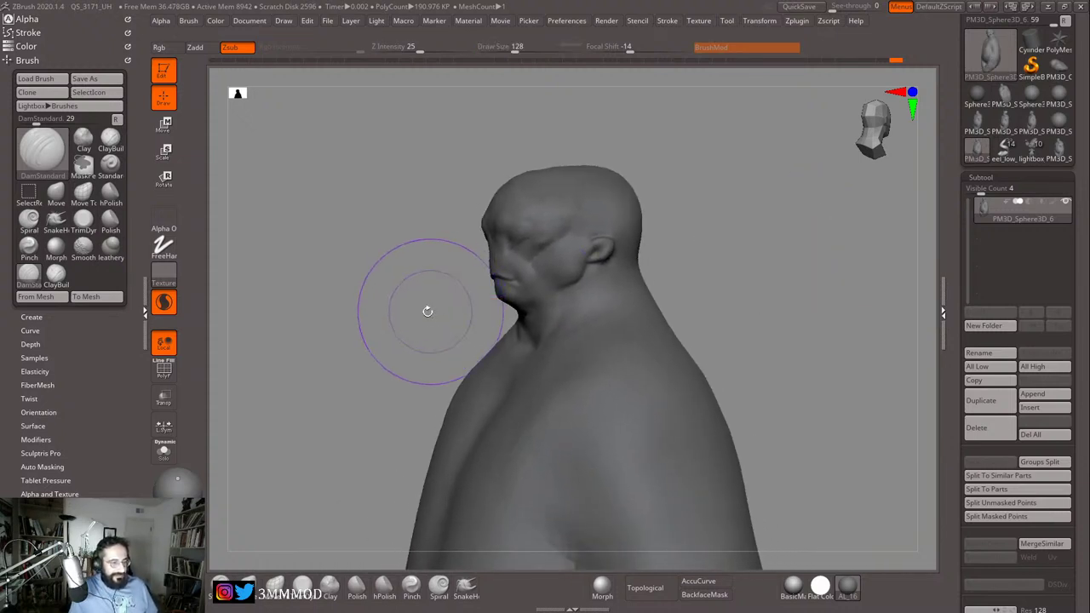
Step: Reshape the face profile from the side with the Move brush, enlarging the draw size from 124 to 228
key("b")
key("m")
key("v")
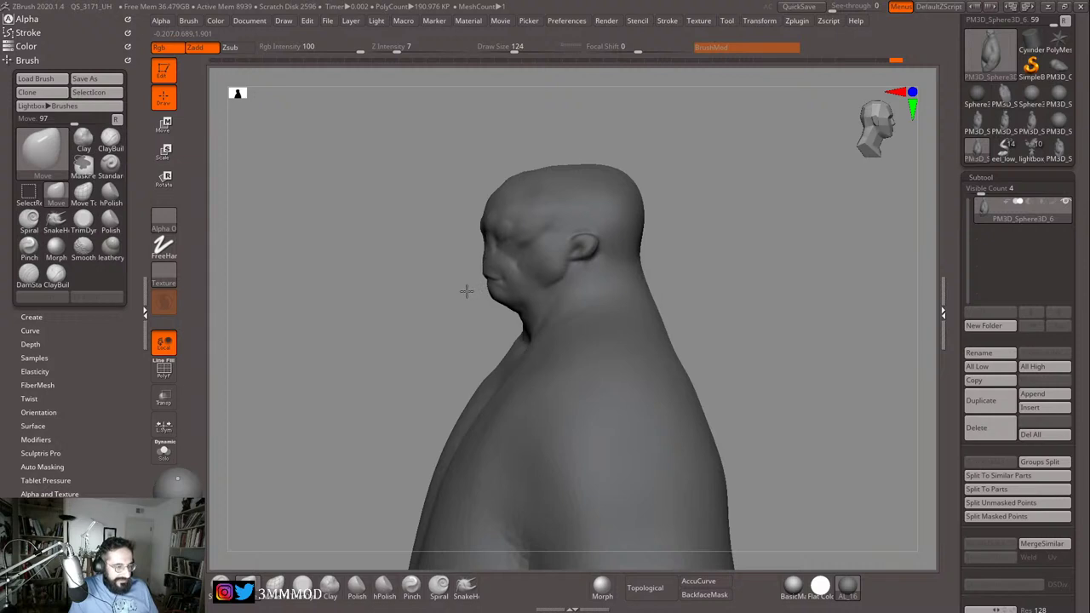
key("s")
left_click_drag(474, 268, 480, 253)
key("s")
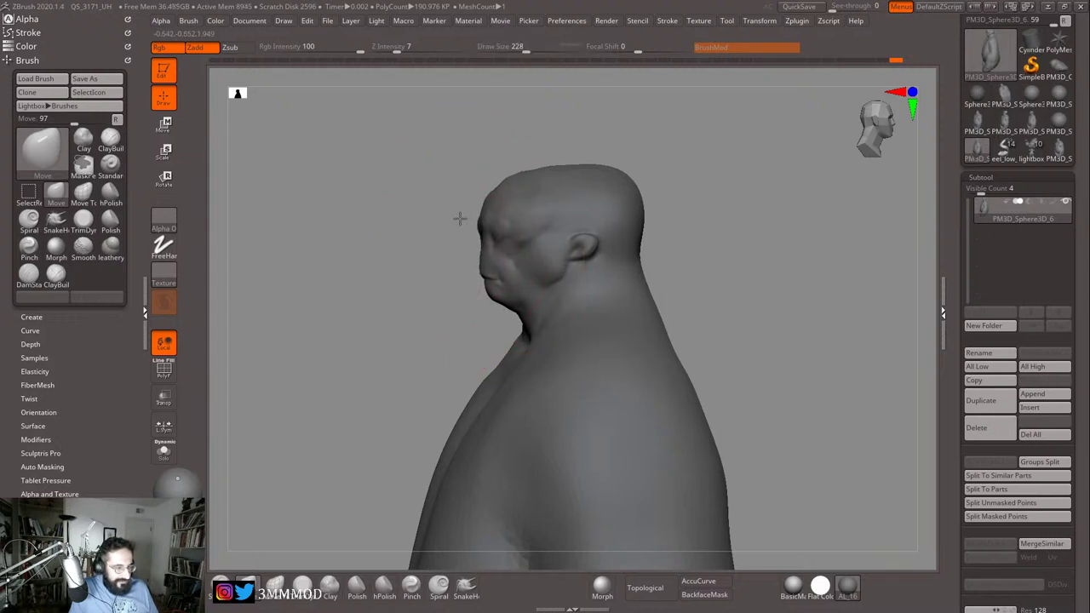
Step: Adjust the brow and eye region from the front with the Move brush at a draw size of 101
right_click_drag(426, 254, 513, 248)
mouse_move(659, 205)
right_mouse_down("alt")
mouse_move(713, 226)
mouse_move(713, 265)
right_mouse_up("alt")
key("s")
left_click_drag(585, 258, 576, 258)
mouse_move(738, 223)
right_mouse_down()
mouse_move(757, 230)
mouse_move(741, 264)
mouse_move(647, 281)
right_mouse_up()
key("s")
left_click_drag(596, 297, 572, 298)
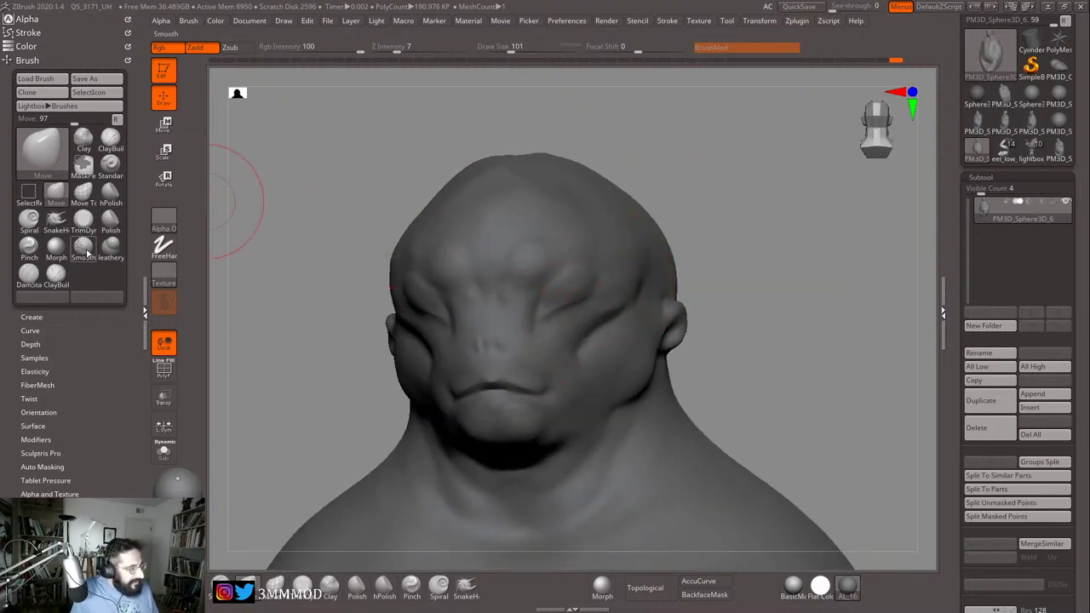
Step: Build up and smooth the upper eyelids with the ClayBuildup_1 brush, undoing the last stroke
left_click(56, 272)
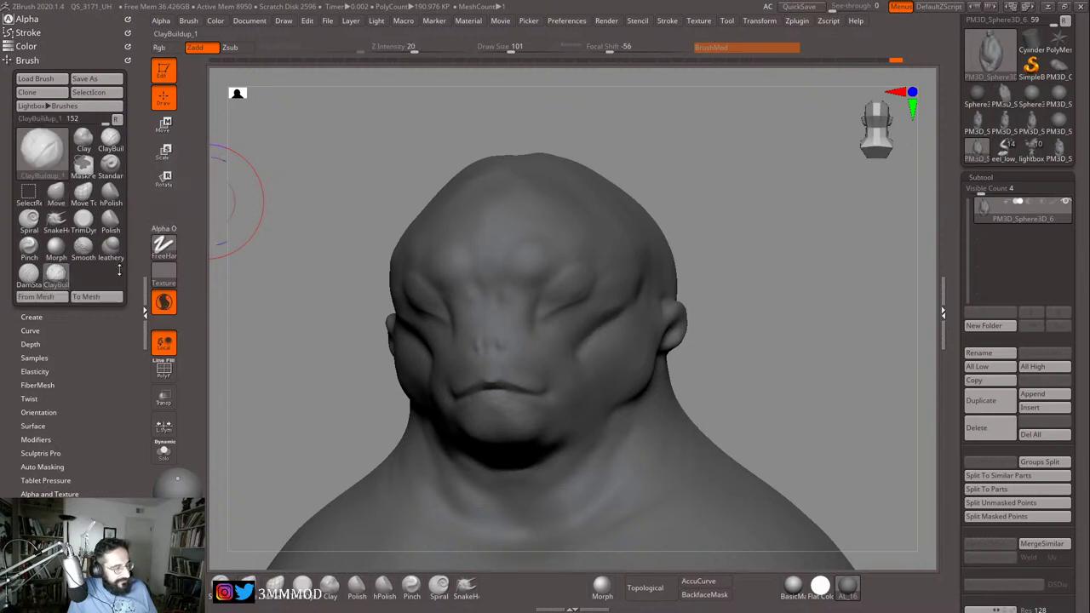
key("s")
left_click_drag(575, 286, 583, 277)
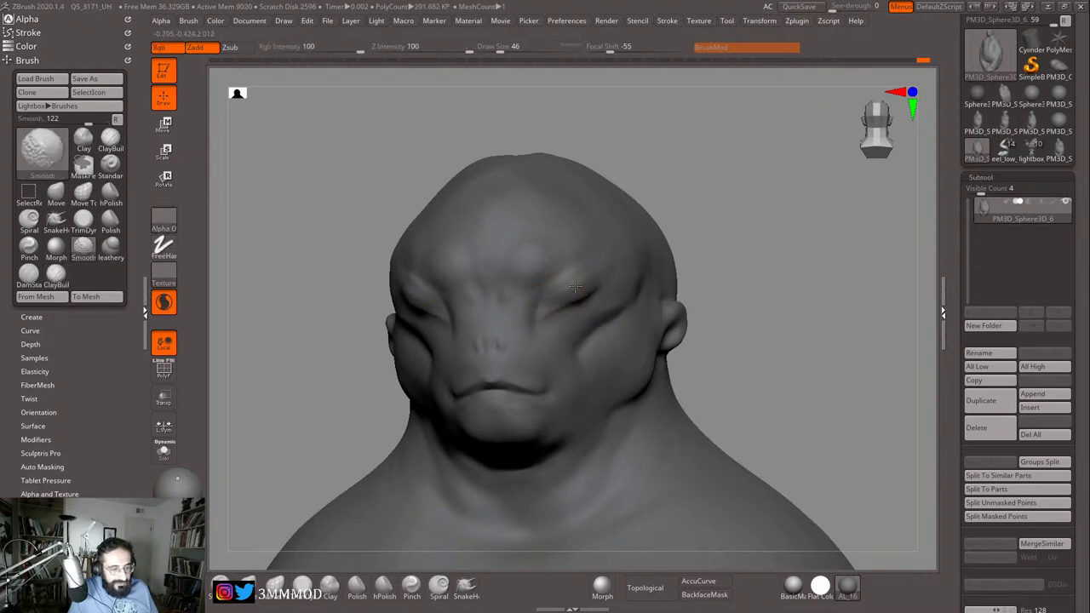
key("s")
left_click_drag(564, 294, 586, 266)
mouse_move(755, 248)
left_mouse_down()
mouse_move(778, 243)
mouse_move(795, 267)
mouse_move(766, 251)
mouse_move(792, 274)
left_mouse_up()
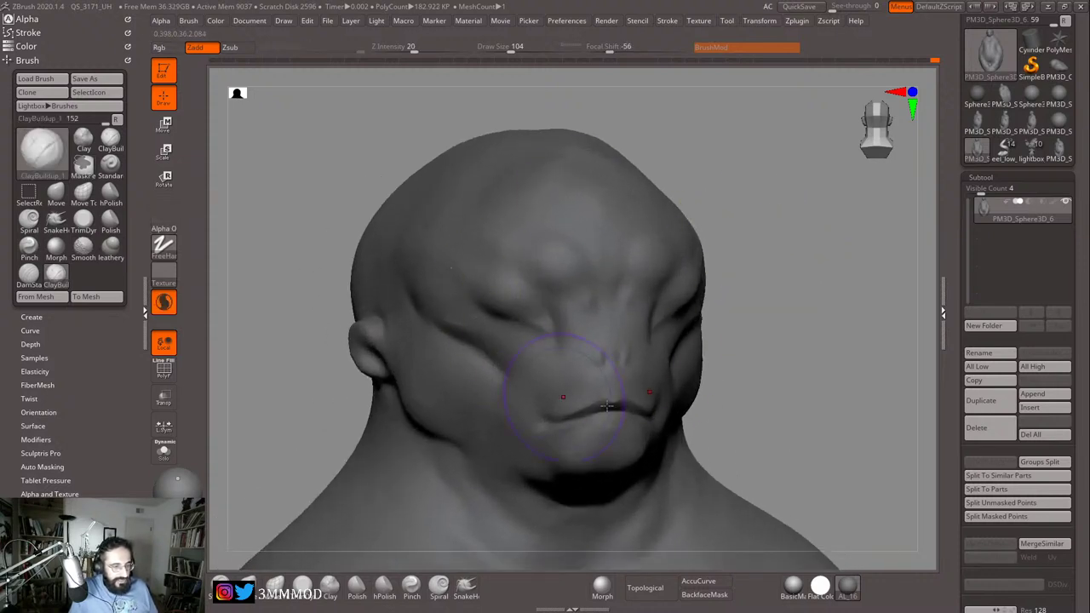
key("ctrl")
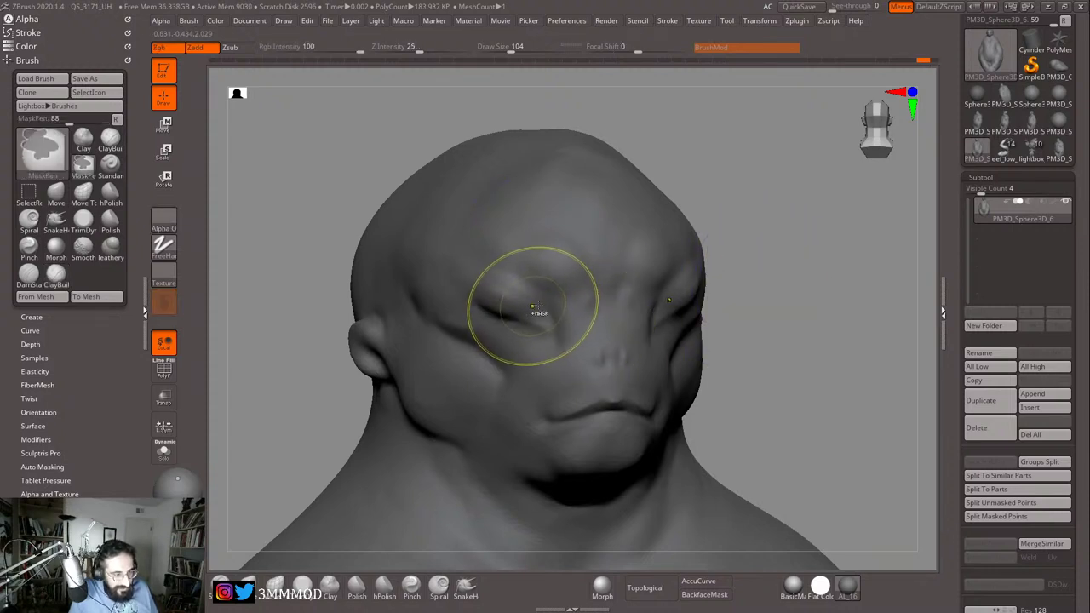
key("ctrl+z")
Step: Fill out the upper eyelid up close and smooth it at a draw size of 74
mouse_move(722, 261)
left_mouse_down()
mouse_move(752, 268)
mouse_move(772, 295)
mouse_move(758, 267)
mouse_move(781, 214)
mouse_move(767, 277)
left_mouse_up()
mouse_move(691, 302)
left_mouse_down()
mouse_move(791, 227)
mouse_move(601, 329)
left_mouse_up()
key("ctrl+shift")
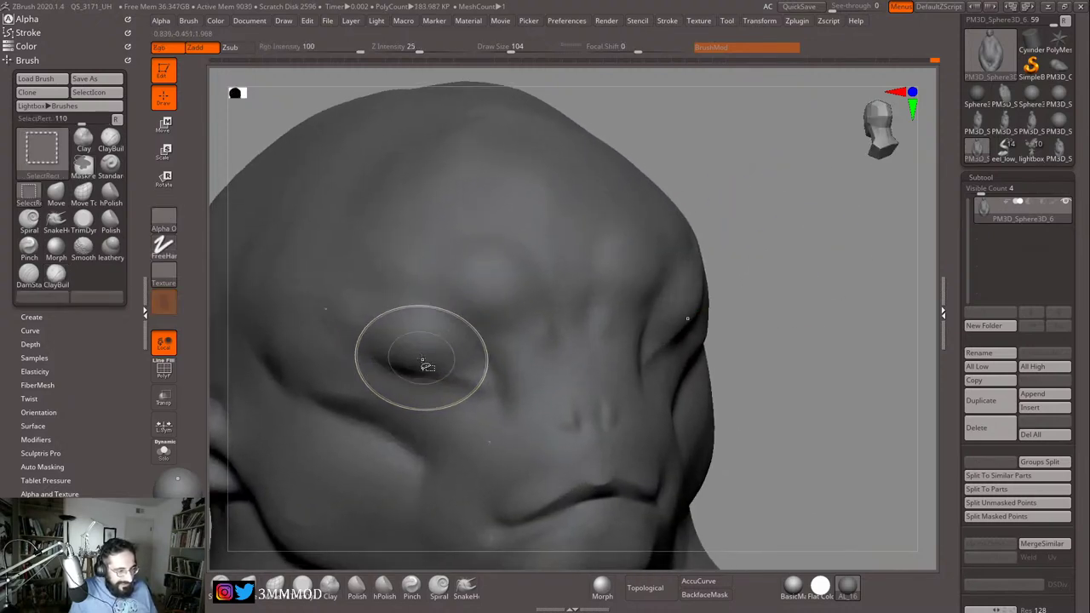
key("shift+f")
key("shift+f")
key("s")
left_click_drag(436, 359, 372, 324)
left_click_drag(422, 350, 425, 352, "shift")
left_click_drag(383, 339, 425, 355, "shift")
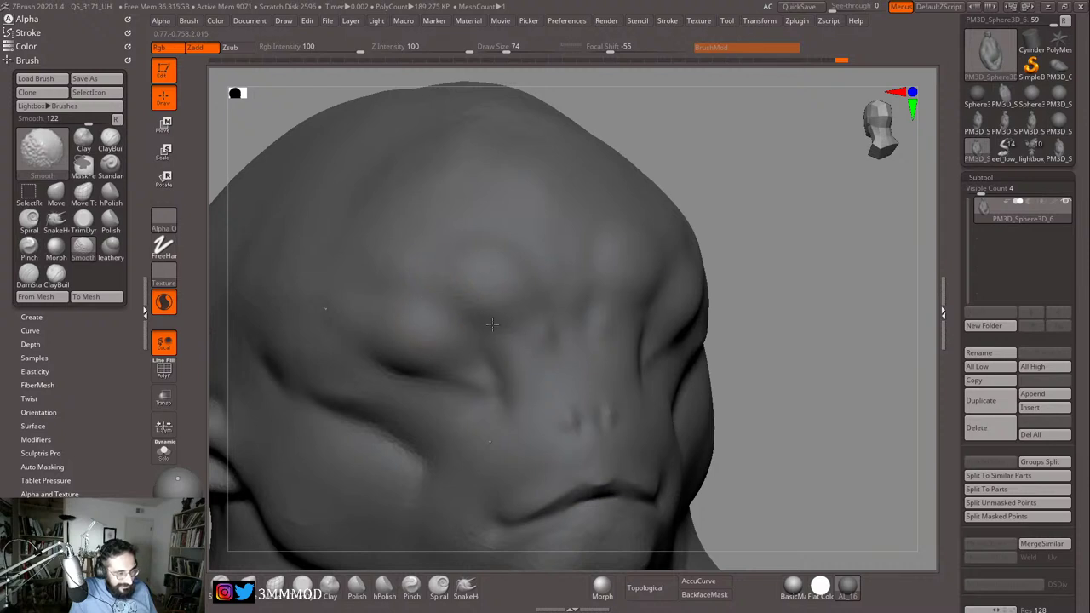
Step: Carve the crease under the inner brow and the inner eye corner with DamStandard at a draw size of 94
key("b")
key("d")
key("s")
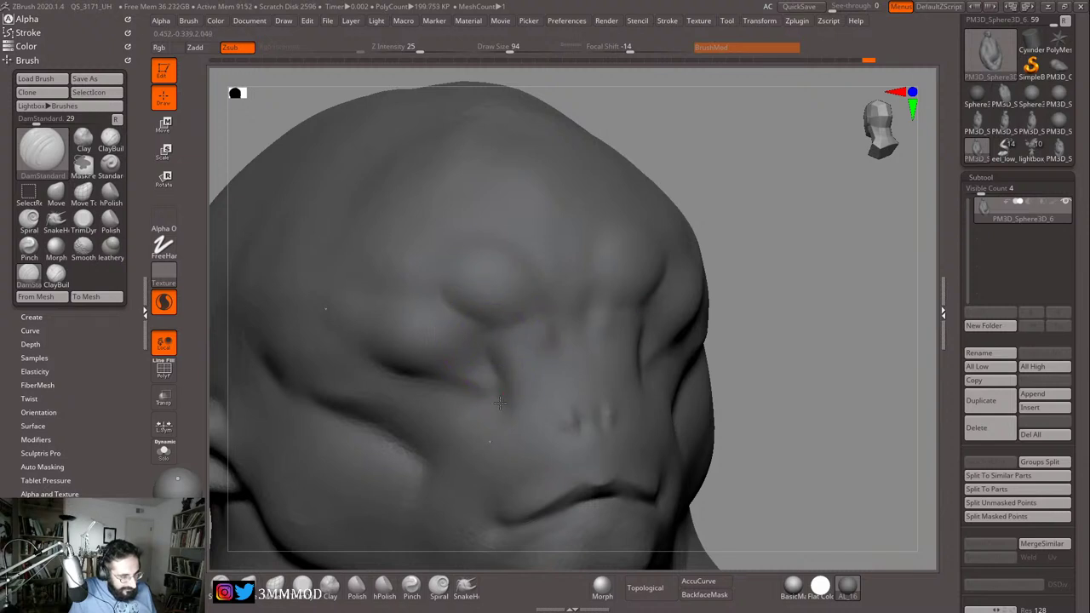
left_click_drag(479, 391, 485, 377)
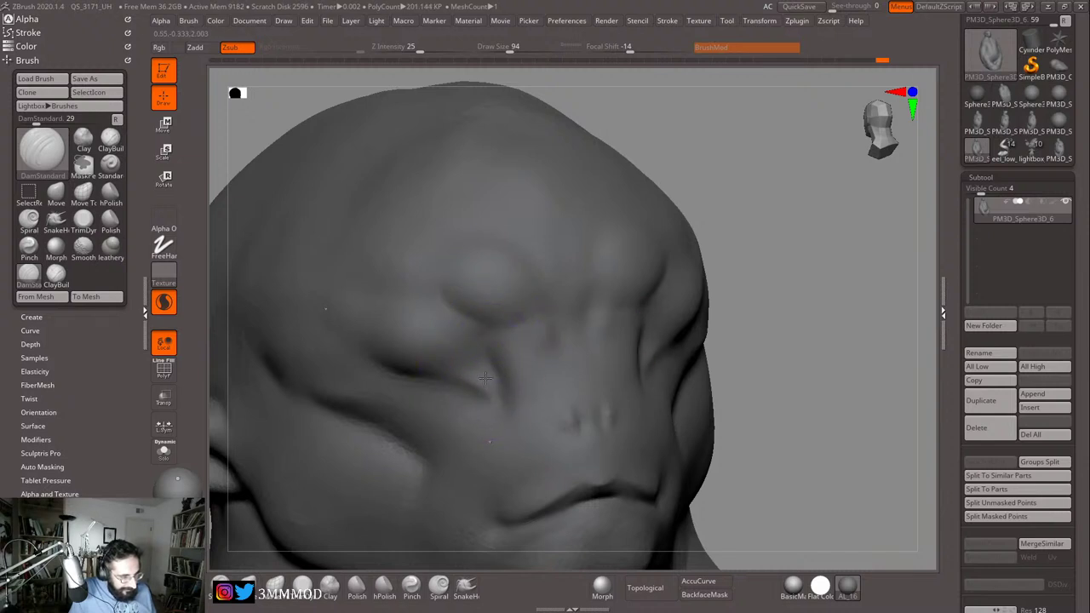
Step: Refine the brow and eyelid creases from the front and three-quarter view with DamStandard at draw sizes of 51 and 56
key("f")
left_click_drag(851, 272, 783, 277)
left_click_drag(792, 255, 813, 393, "alt")
key("s")
left_click_drag(506, 280, 502, 279)
key("s")
left_click_drag(495, 276, 519, 259)
key("s")
mouse_move(676, 228)
left_mouse_down("alt")
mouse_move(693, 289)
mouse_move(759, 244)
mouse_move(793, 242)
left_mouse_up("alt")
key("s")
left_click_drag(506, 333, 498, 333)
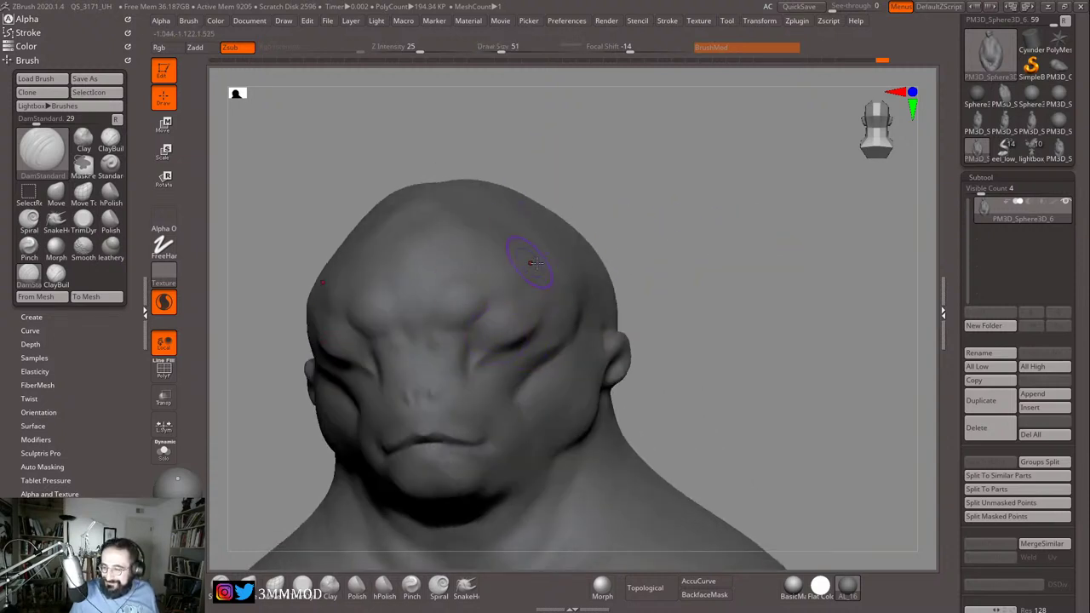
left_click_drag(645, 265, 484, 332)
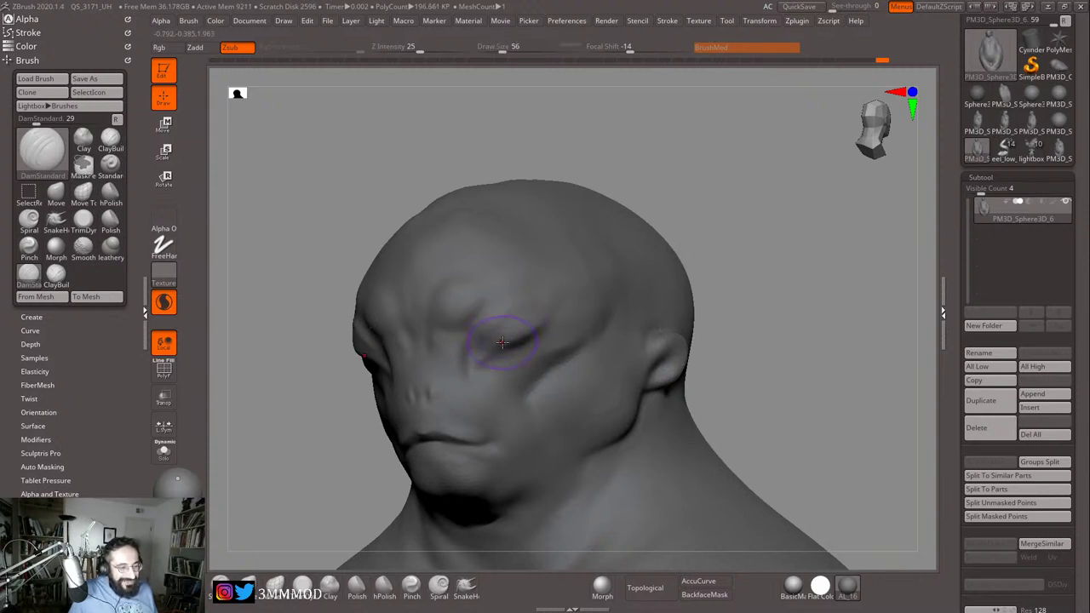
left_click_drag(502, 342, 479, 349)
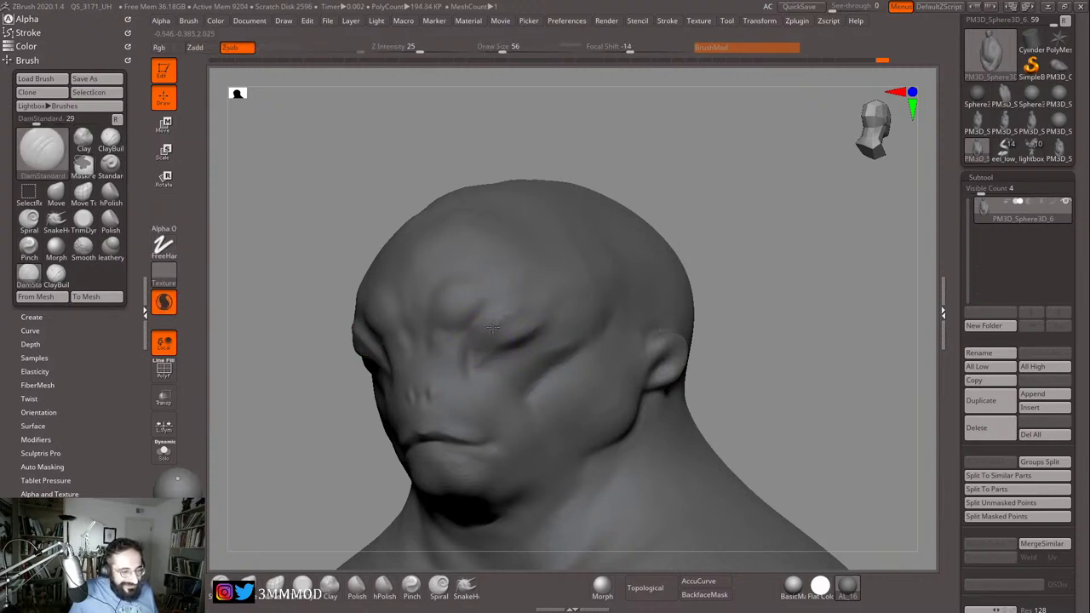
Step: Try to carve creases along the upper eyelids with the DamStandard brush at draw size 44, and undo the strokes
left_click_drag(484, 331, 481, 335)
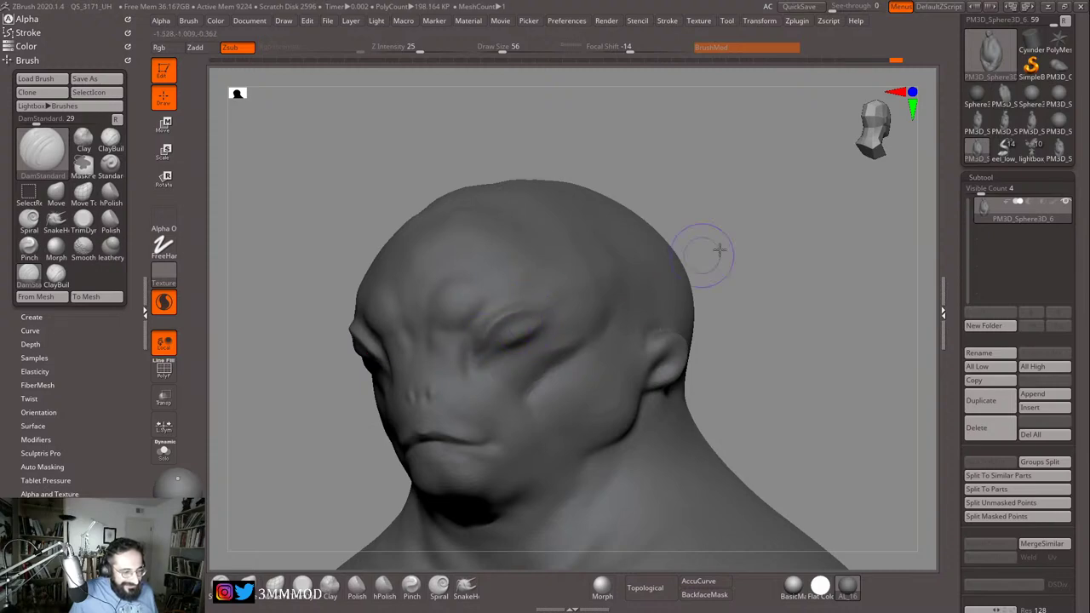
left_click_drag(719, 250, 587, 285)
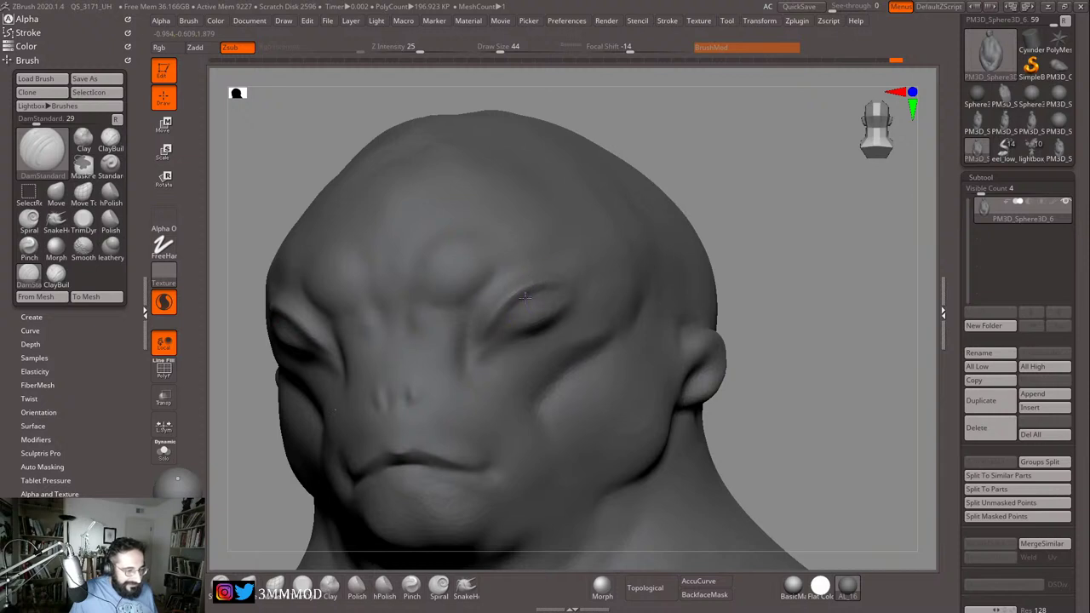
left_click_drag(469, 349, 478, 338)
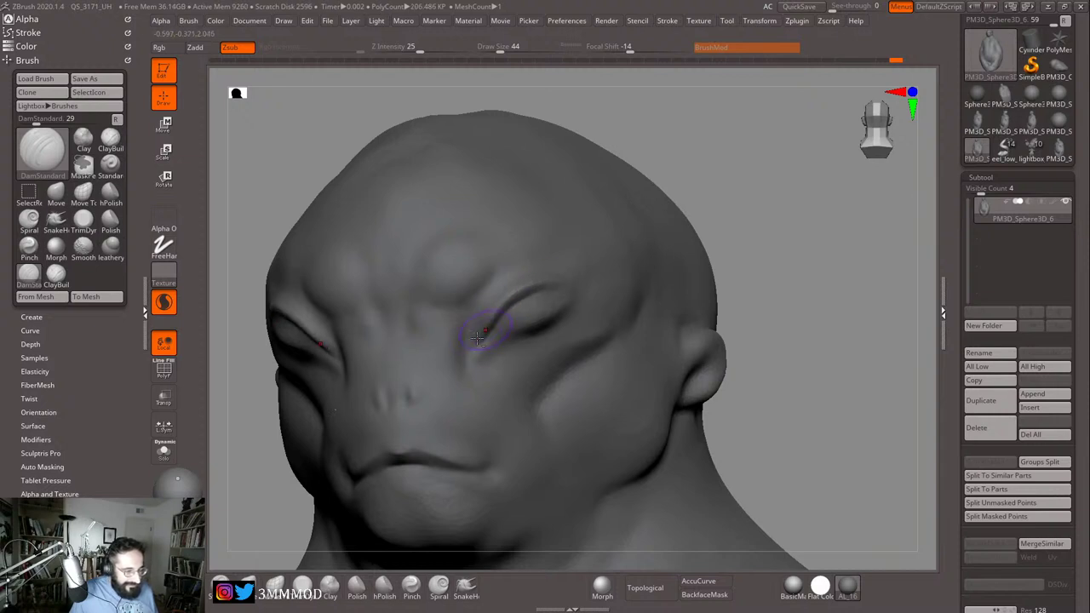
left_click_drag(528, 290, 552, 288)
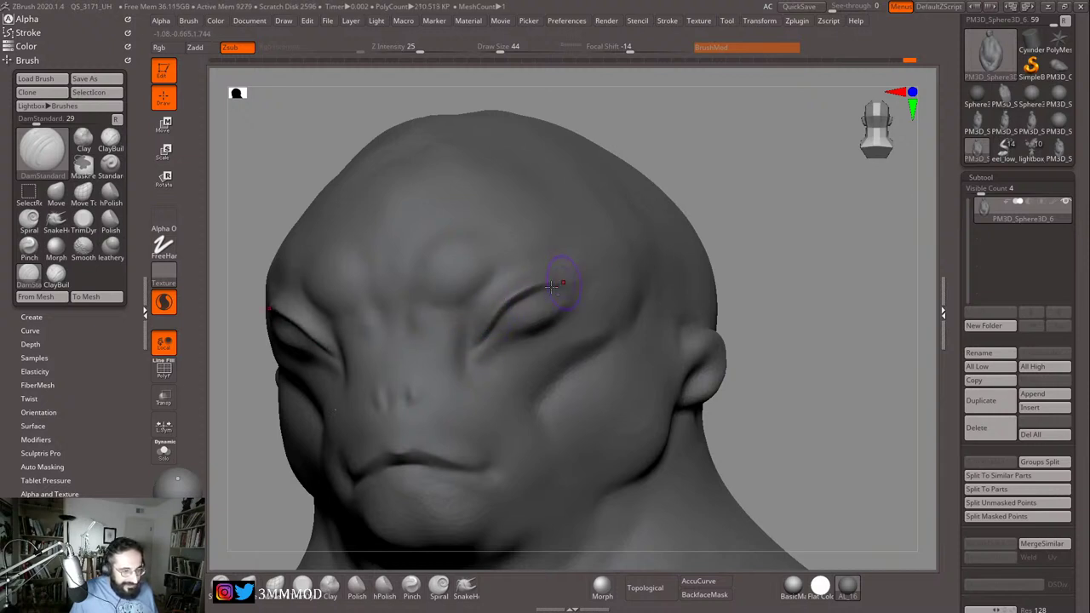
mouse_move(726, 254)
left_mouse_down("alt")
mouse_move(717, 194)
mouse_move(727, 236)
mouse_move(706, 232)
mouse_move(761, 241)
mouse_move(761, 271)
left_mouse_up("alt")
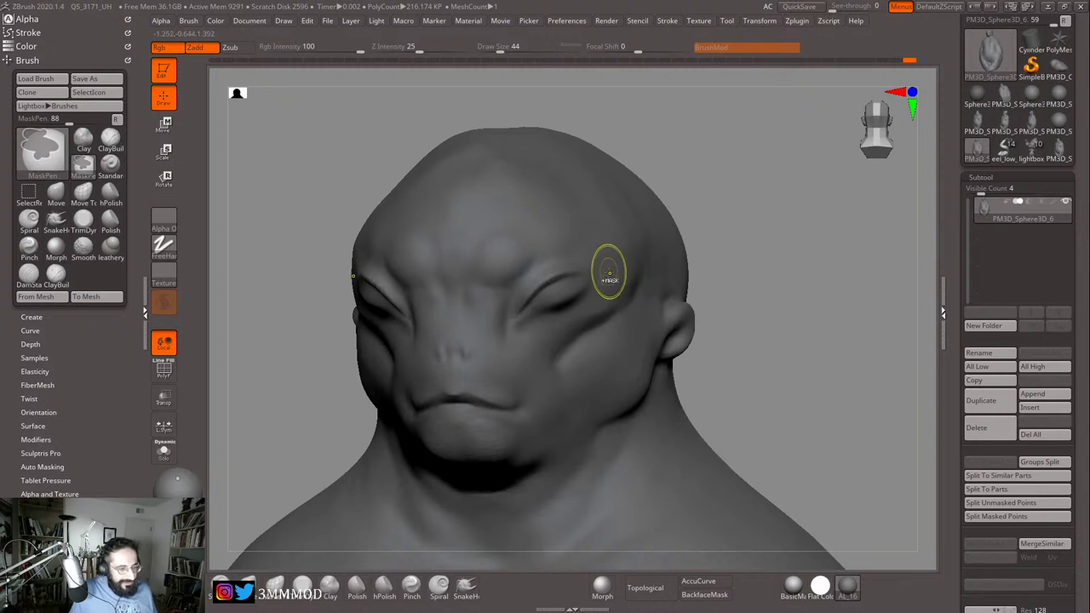
key("ctrl+z")
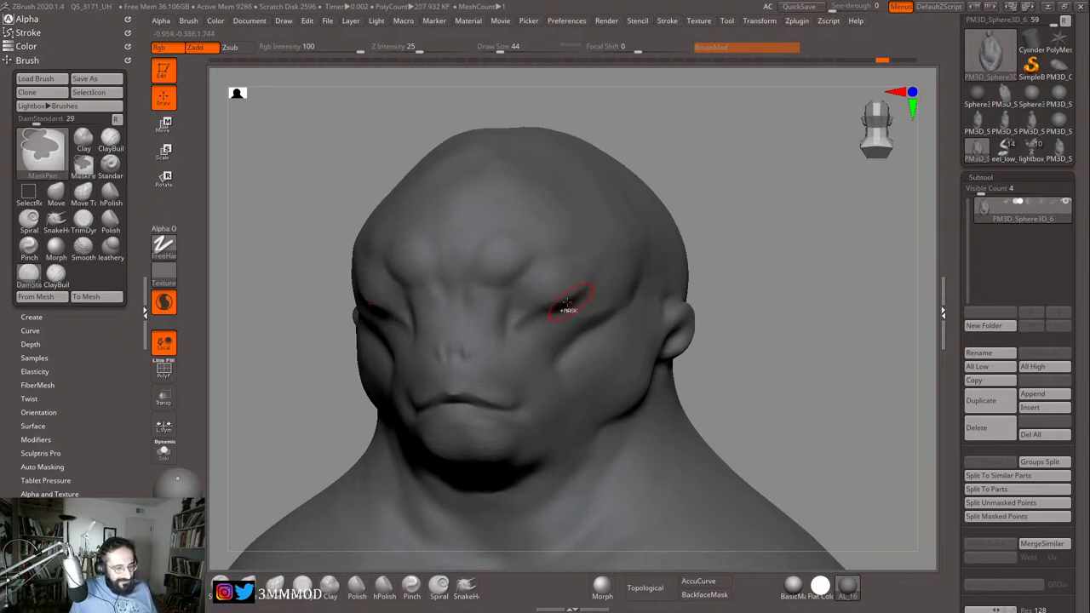
Step: Carve the crease running down from the inner corner of the eye beside the nose, using DamStandard at draw size 68
left_click_drag(758, 244, 764, 245)
key("s")
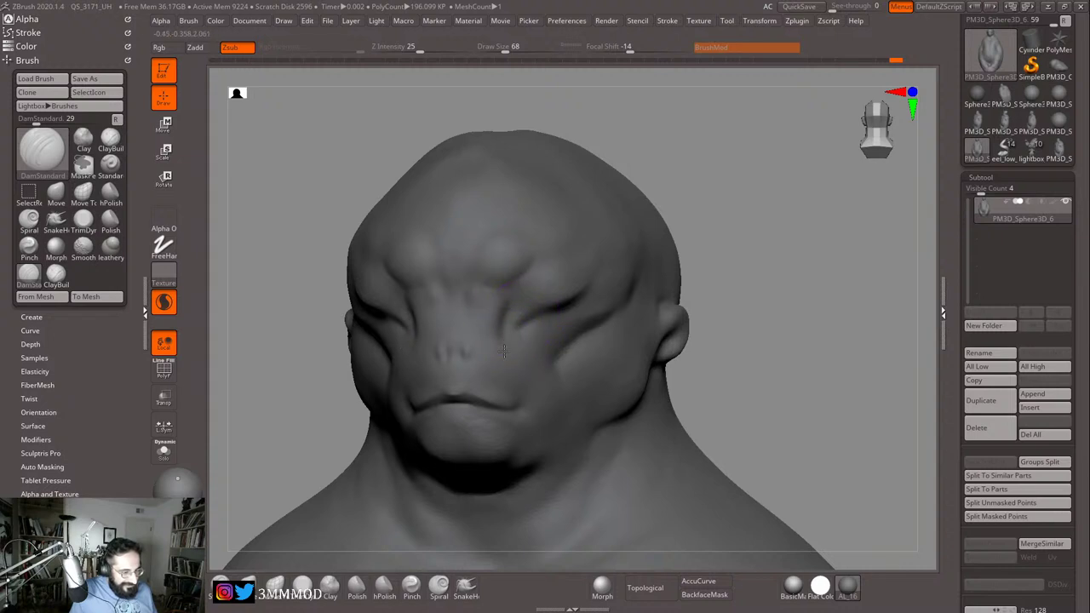
left_click_drag(504, 351, 507, 333)
Step: Deepen the corner of the mouth with the DamStandard brush at draw size 46
left_click_drag(755, 292, 557, 401)
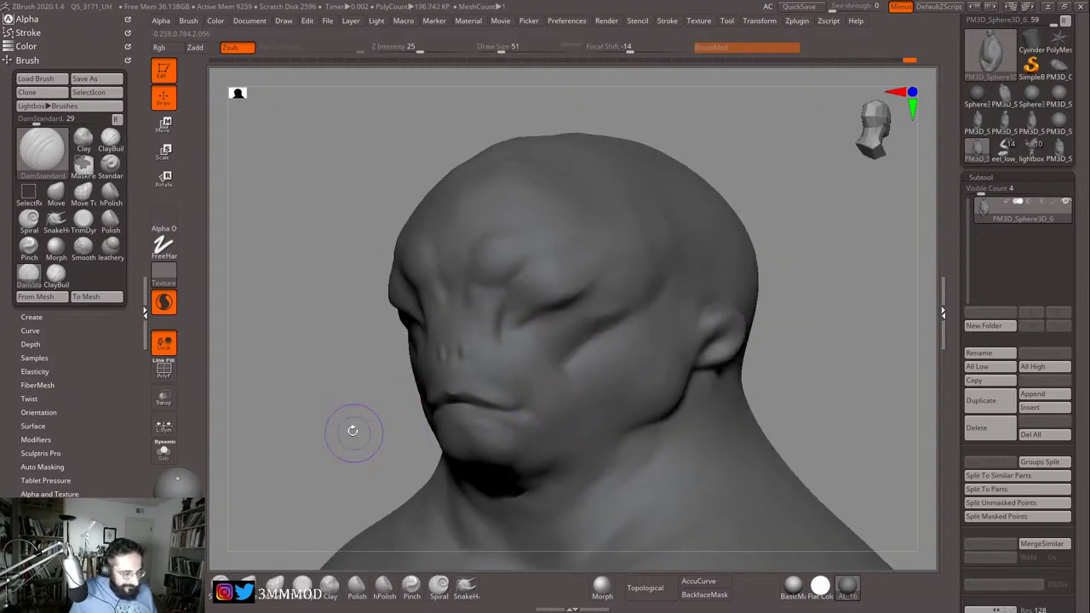
left_click_drag(353, 431, 328, 376, "alt")
key("s")
left_click_drag(589, 368, 585, 369)
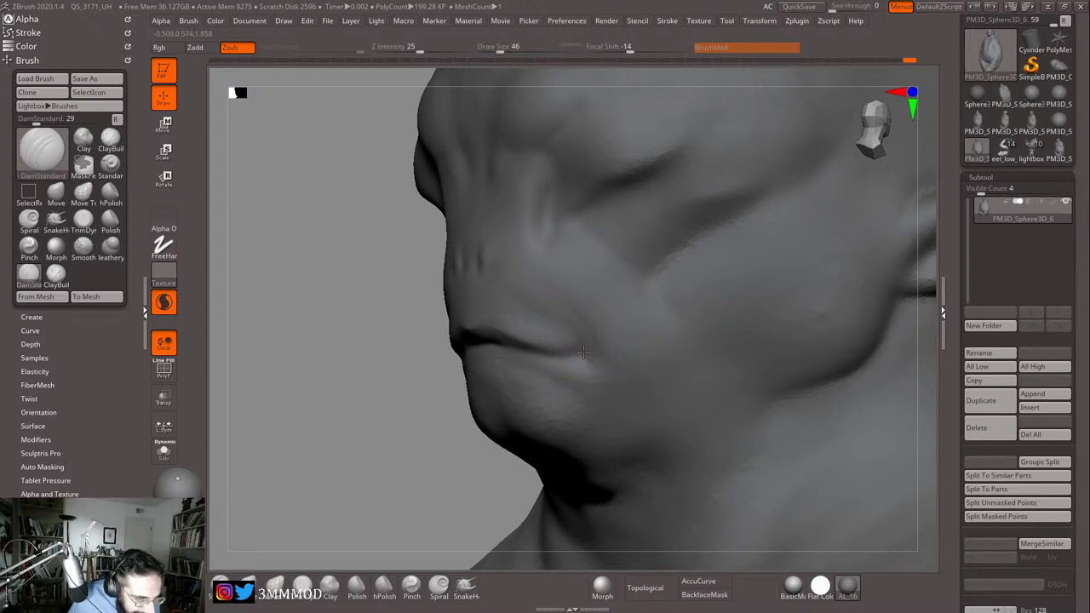
Step: Carve the line between the lips deeper, from the middle of the upper lip out to the mouth corners
mouse_move(439, 392)
left_mouse_down()
mouse_move(854, 281)
mouse_move(769, 292)
left_mouse_up()
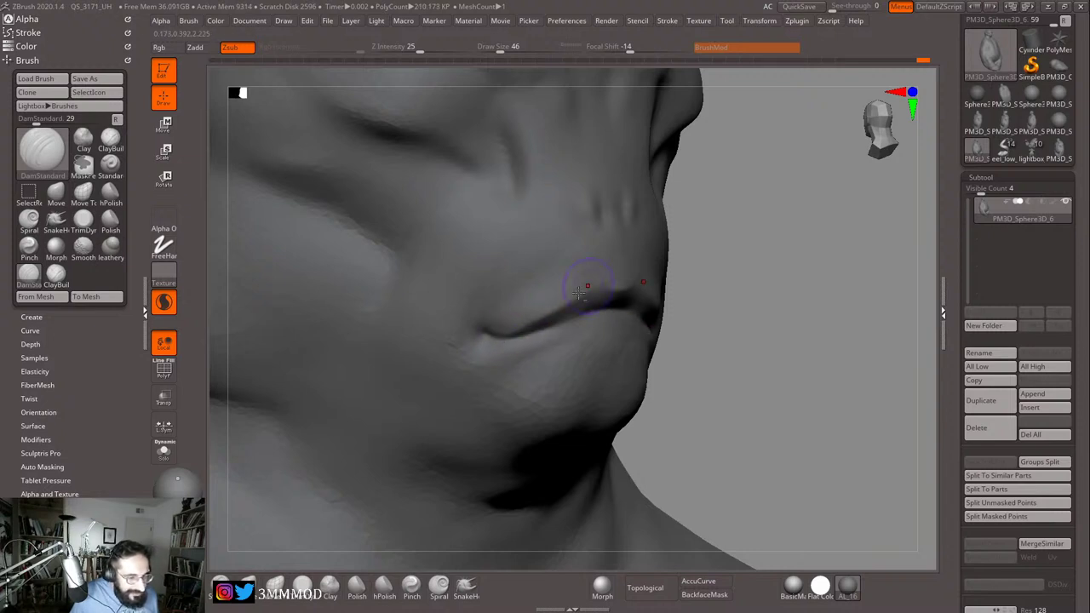
left_click_drag(682, 284, 639, 290)
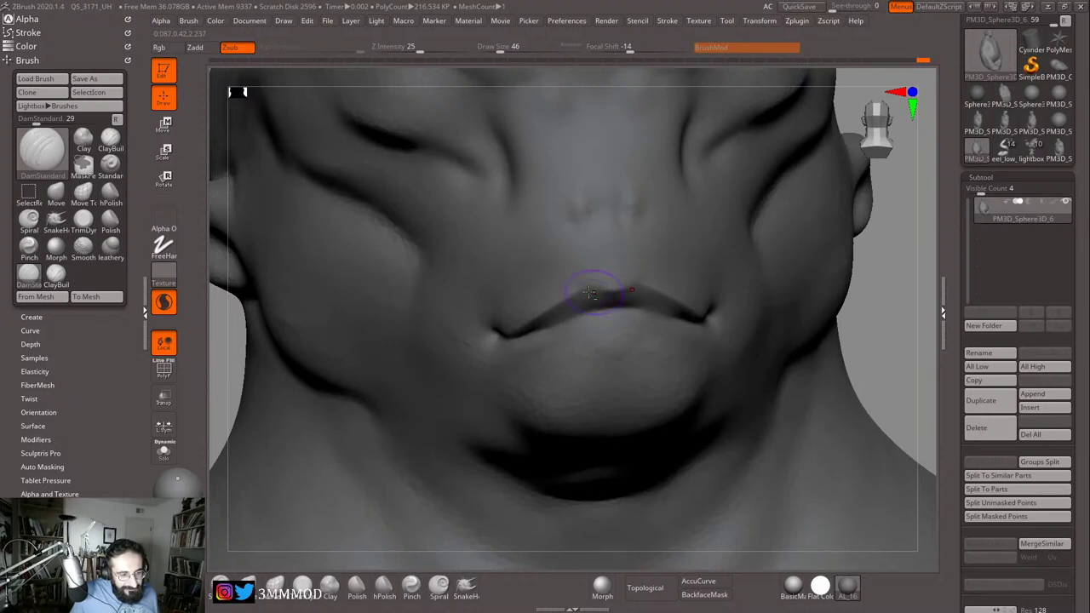
left_click_drag(905, 325, 760, 306, "alt")
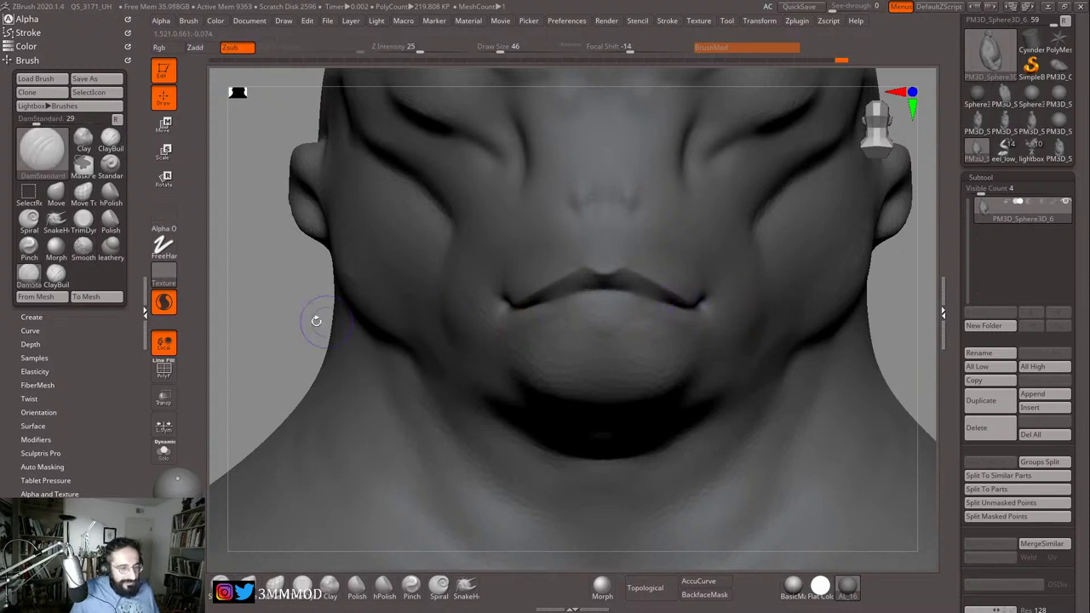
left_click_drag(316, 320, 588, 294)
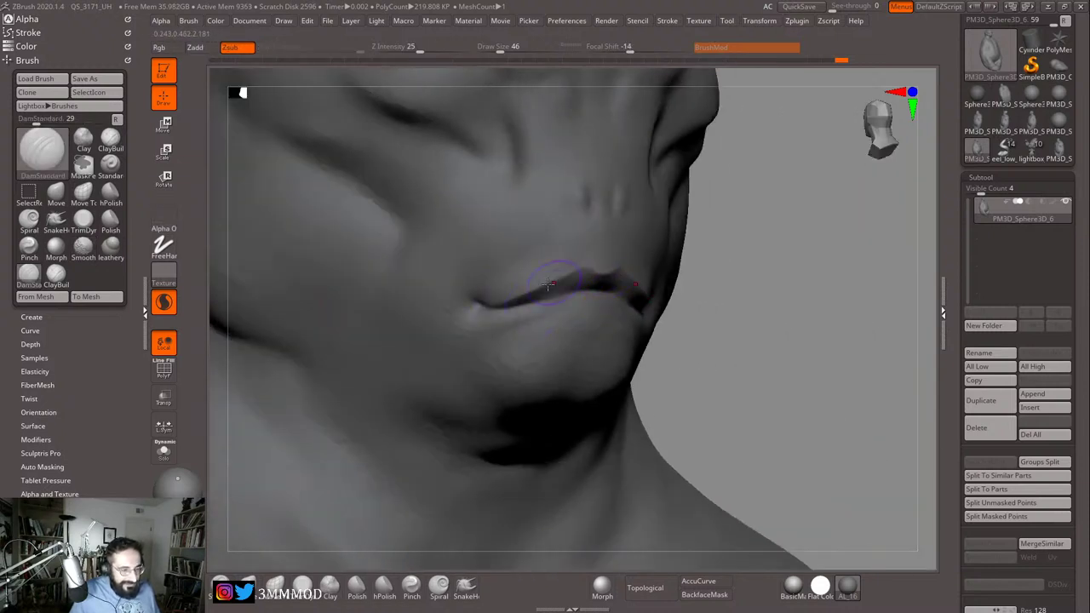
left_click_drag(499, 302, 520, 298)
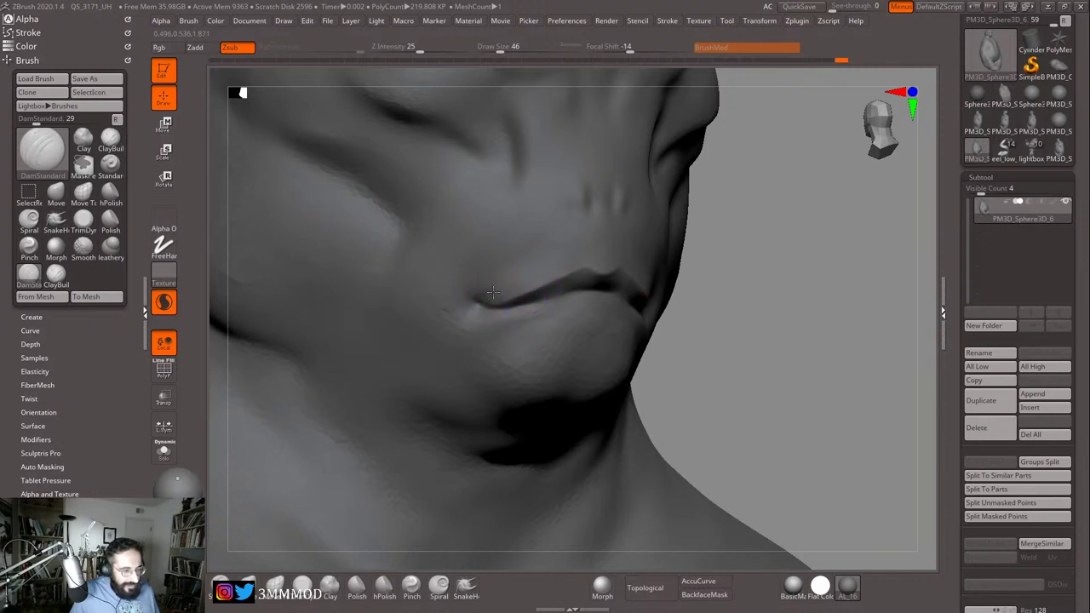
Step: Refine the shape of the mouth corner with the Move brush at draw size 33
key("b")
key("m")
key("v")
key("s")
left_click_drag(481, 308, 479, 307)
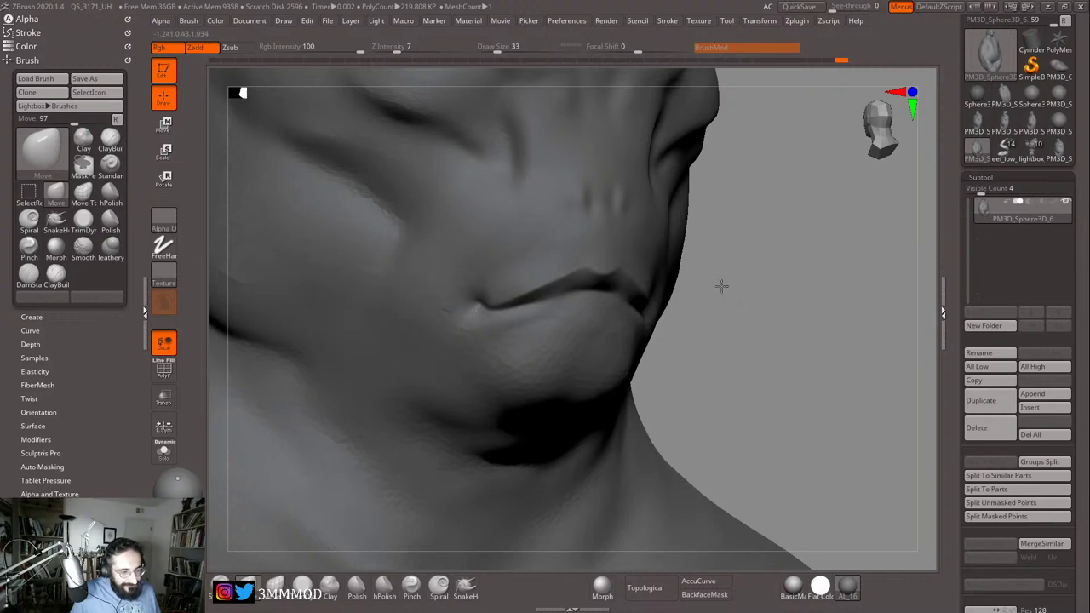
Step: Adjust the contour of the lips from the front and below with the Move brush at draw sizes between 39 and 94
left_click_drag(721, 286, 662, 312)
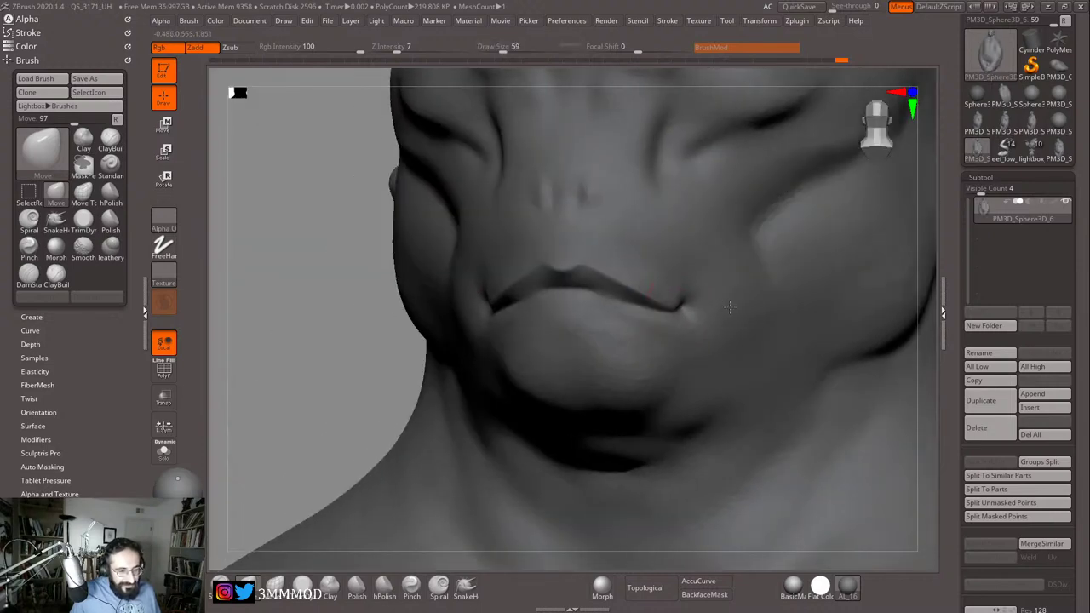
left_click_drag(423, 359, 633, 255)
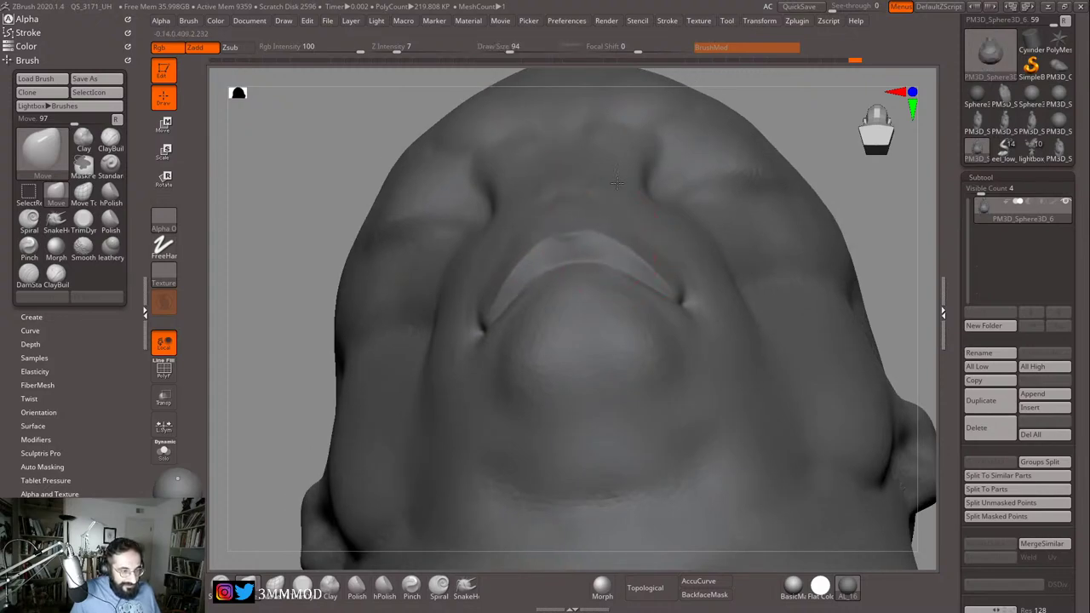
mouse_move(855, 268)
left_mouse_down()
mouse_move(846, 263)
mouse_move(876, 236)
mouse_move(796, 286)
left_mouse_up()
key("s")
left_click_drag(580, 329, 569, 330)
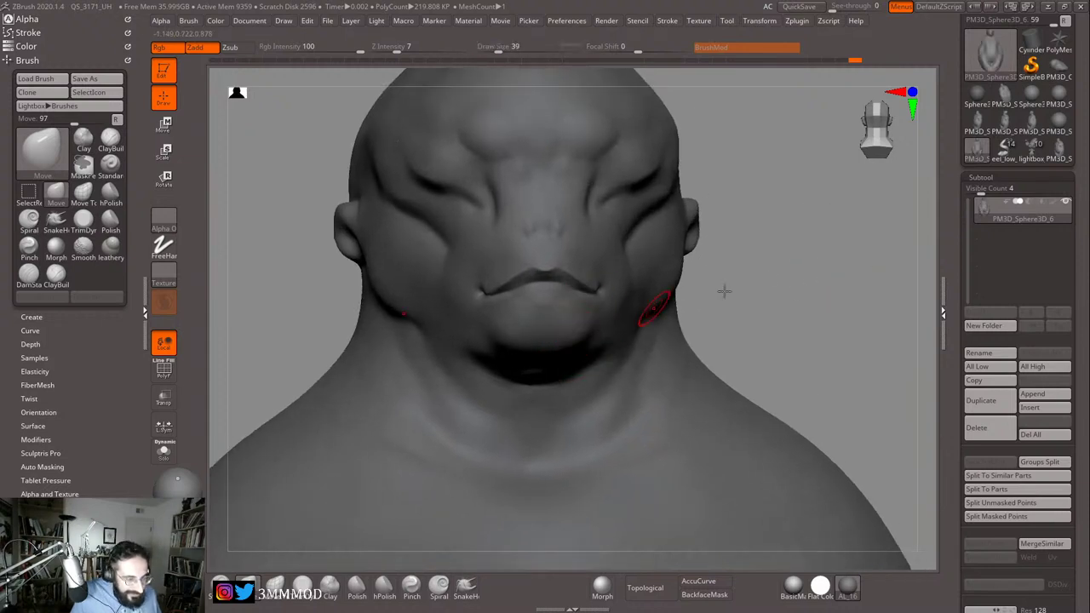
Step: Smooth the chin and the skin around the mouth corner with the Smooth brush at draw size 44
left_click_drag(722, 290, 807, 308)
key("shift")
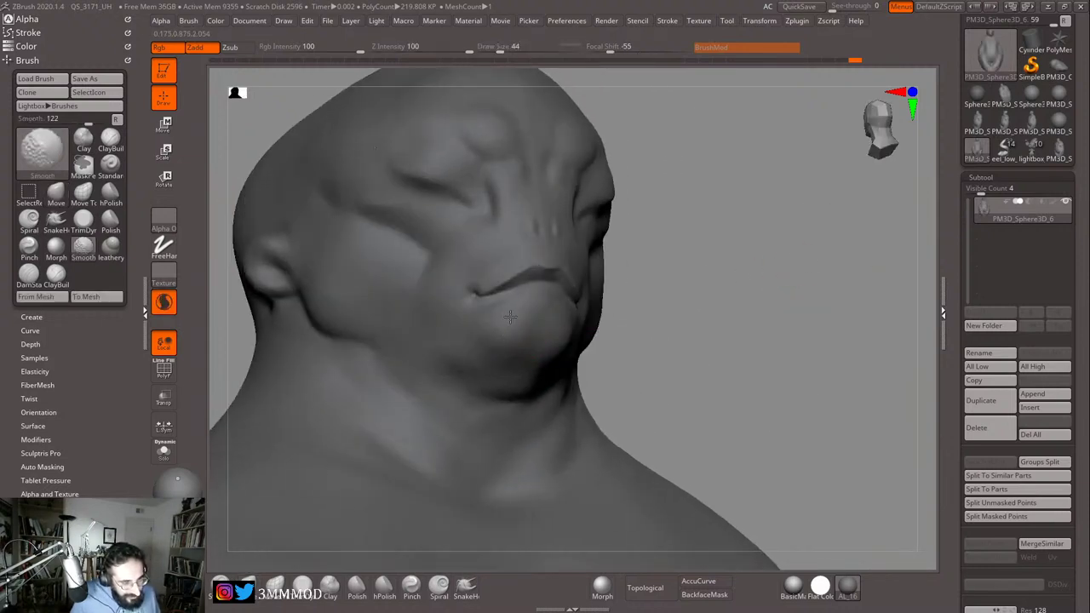
left_click_drag(497, 350, 492, 348, "shift")
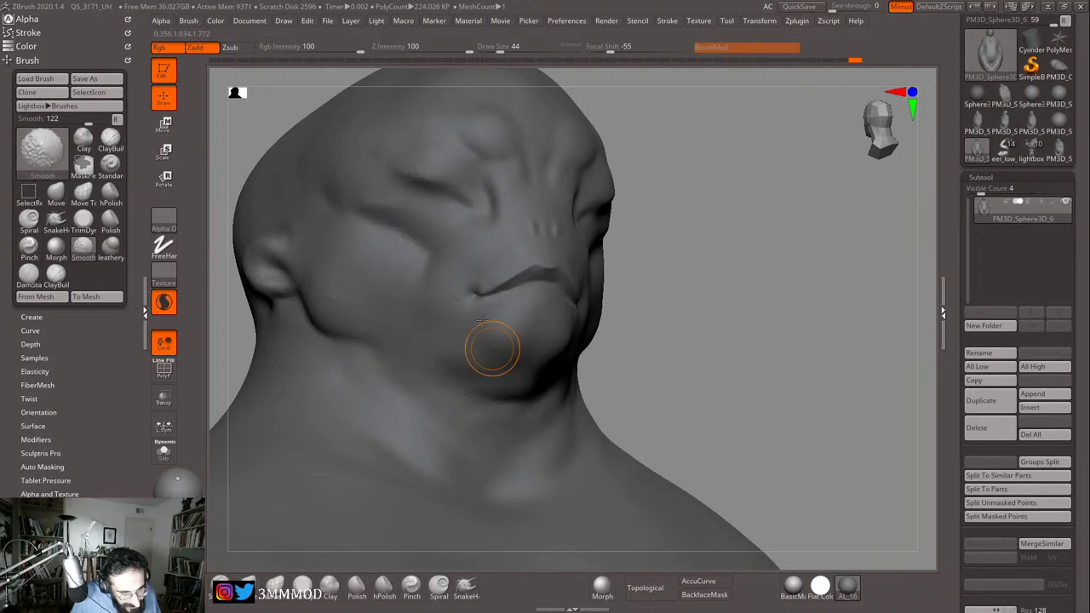
left_click_drag(449, 301, 454, 300, "shift")
Step: Reshape the overall proportions of the head and neck with the Move brush at draw size 192
left_click_drag(733, 320, 650, 325)
left_click_drag(771, 323, 784, 275, "alt")
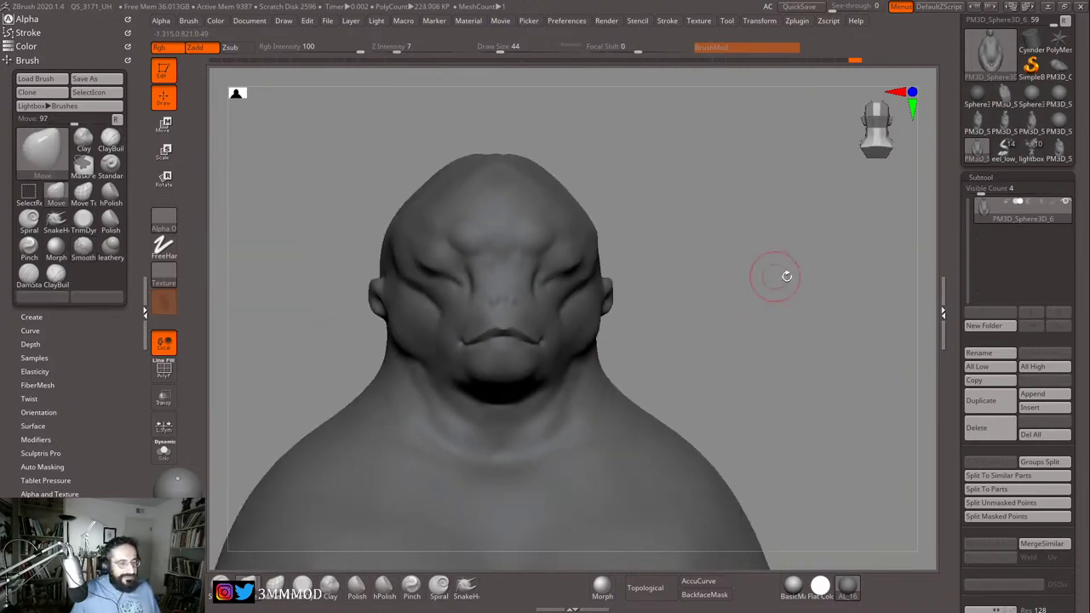
mouse_move(881, 273)
left_mouse_down()
mouse_move(798, 270)
mouse_move(807, 255)
left_mouse_up()
mouse_move(381, 377)
left_mouse_down("alt")
mouse_move(394, 397)
mouse_move(394, 357)
left_mouse_up("alt")
key("s")
left_click_drag(439, 335, 450, 335)
key("s")
mouse_move(442, 329)
left_mouse_down()
mouse_move(454, 327)
mouse_move(384, 330)
mouse_move(355, 347)
mouse_move(374, 342)
left_mouse_up()
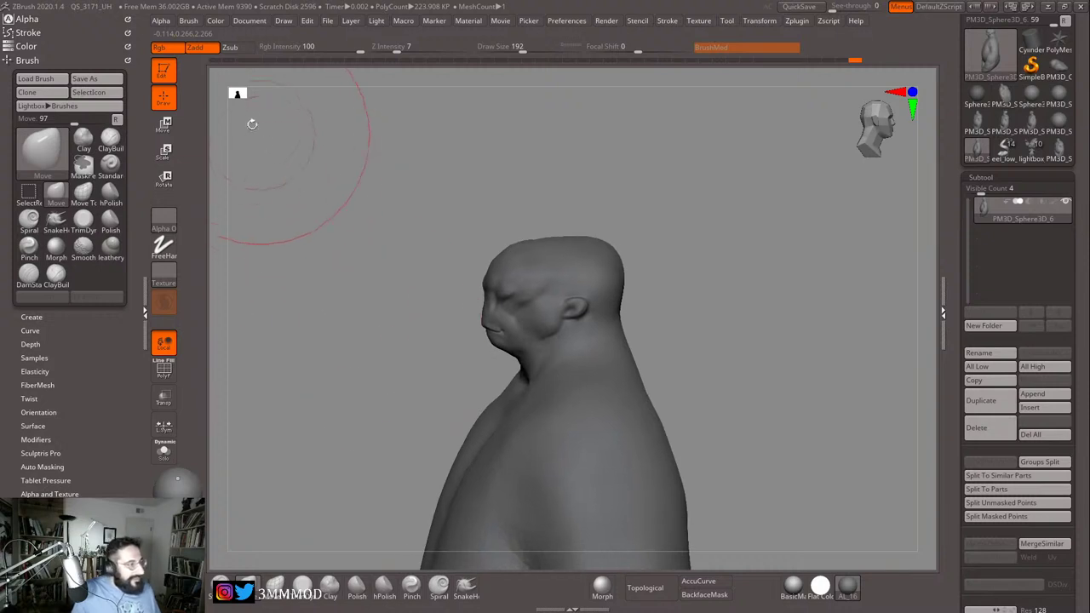
Step: Enlarge the silhouette thumbnail to size 292 to check the profile, and shrink it back to size 32
left_click_drag(237, 94, 287, 125)
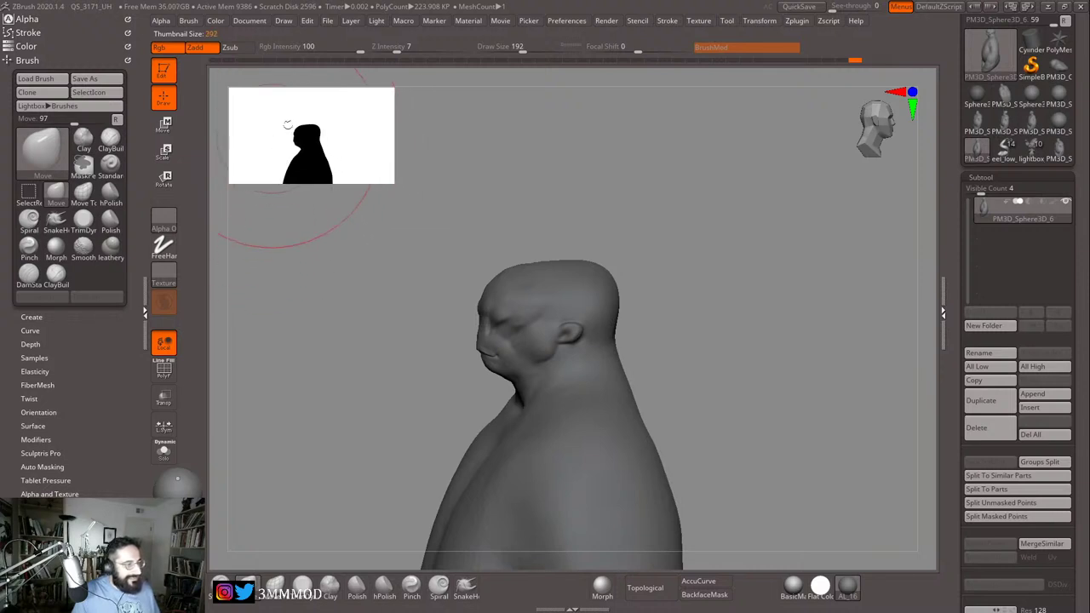
left_click_drag(389, 175, 255, 119)
Step: Adjust the ear and the side of the head with the Move brush at draw size 124, checking front and profile
mouse_move(752, 272)
left_mouse_down("alt")
mouse_move(744, 207)
mouse_move(809, 229)
left_mouse_up("alt")
key("s")
left_click_drag(613, 270, 563, 291)
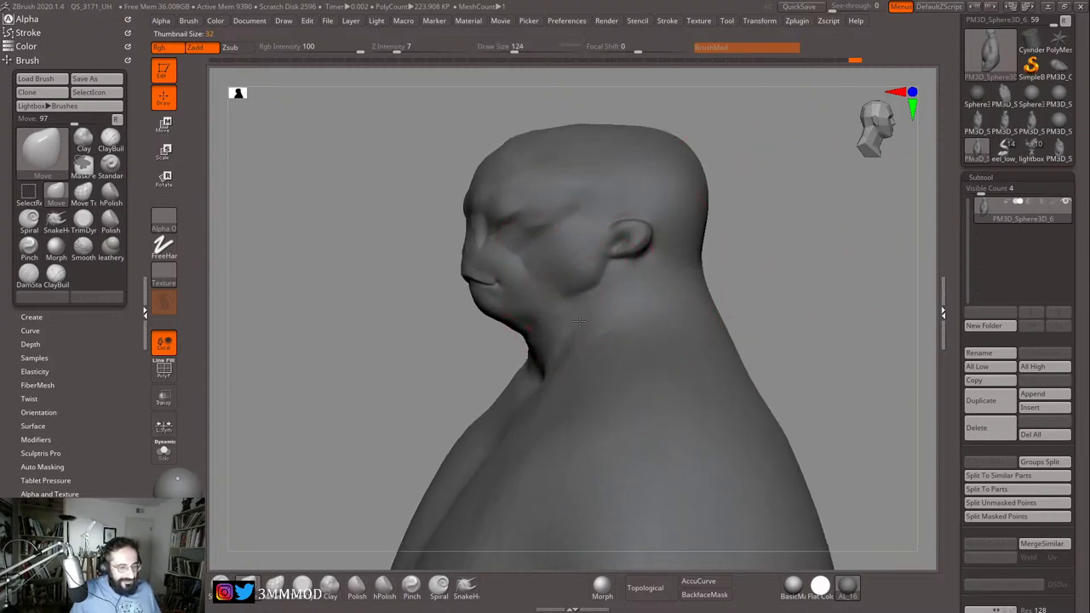
key("s")
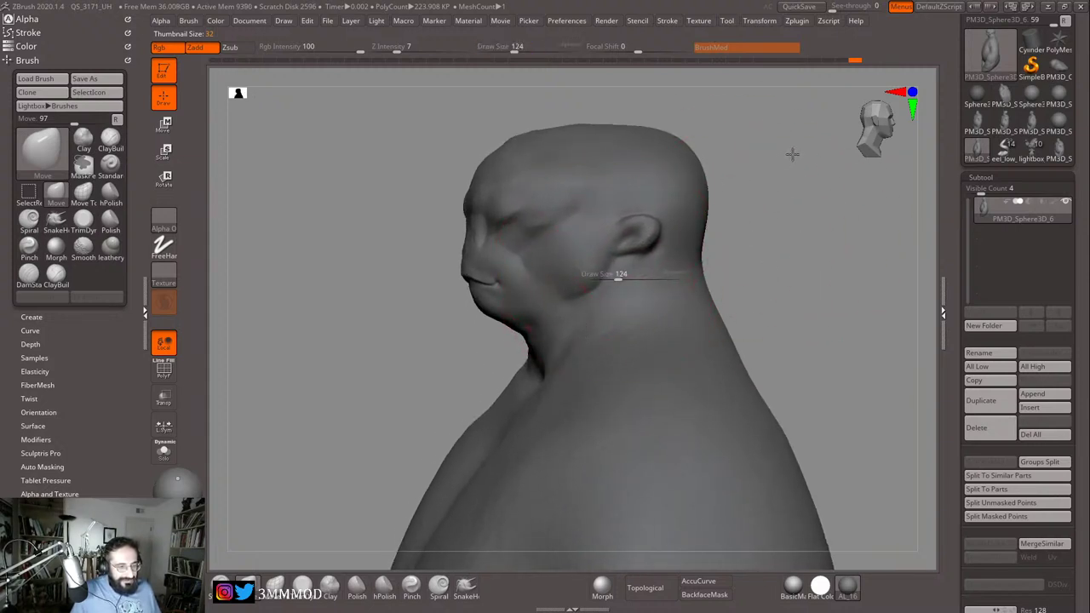
mouse_move(791, 153)
left_mouse_down()
mouse_move(747, 250)
mouse_move(752, 231)
mouse_move(787, 229)
mouse_move(761, 251)
mouse_move(767, 238)
mouse_move(764, 283)
mouse_move(747, 289)
mouse_move(776, 285)
left_mouse_up()
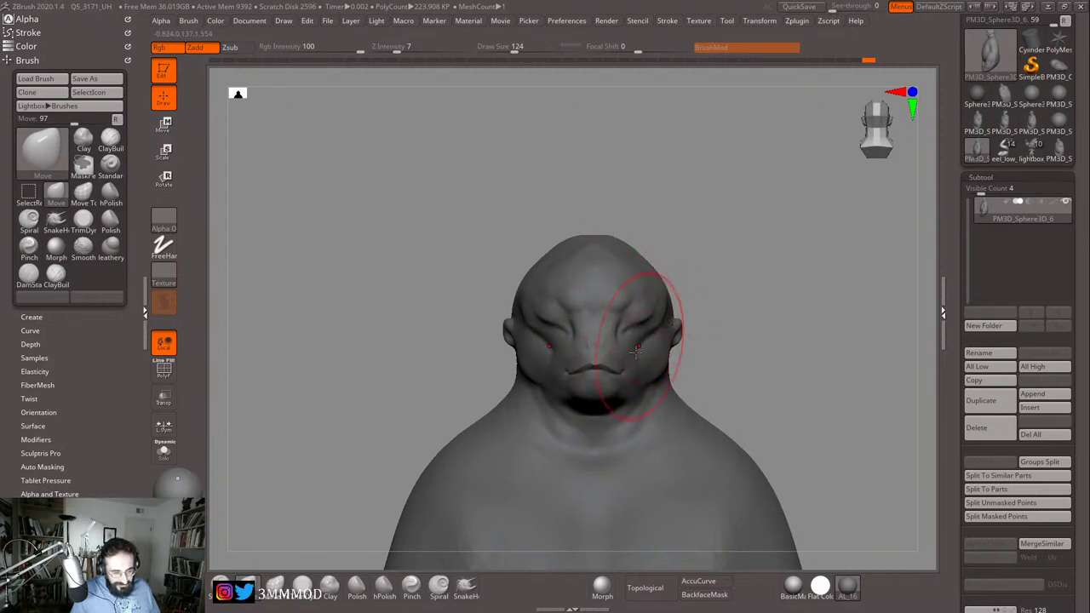
left_click_drag(696, 369, 706, 284)
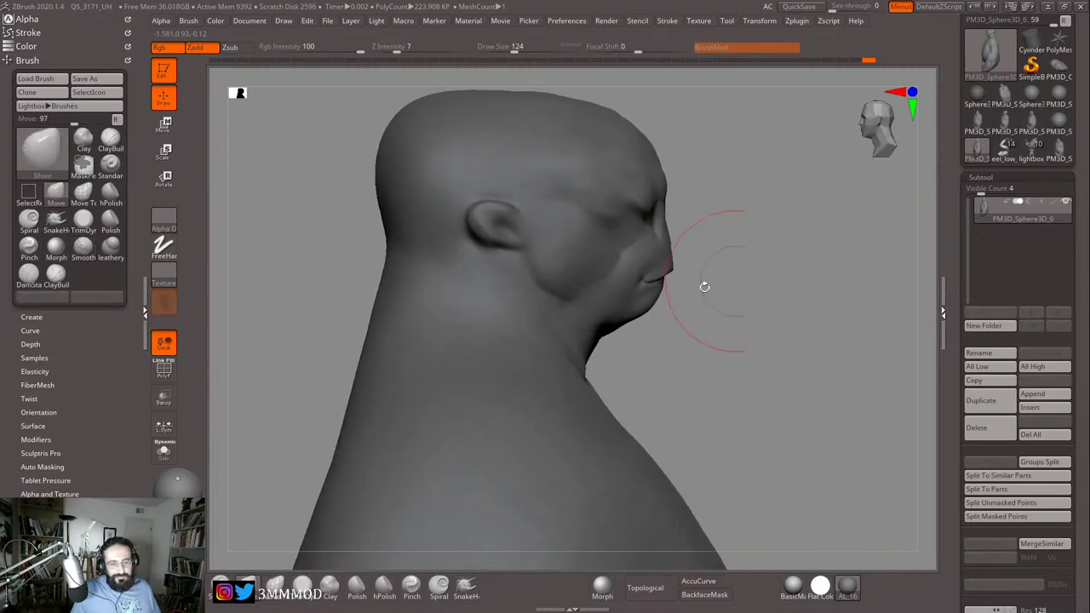
Step: Carve the crease separating the jaw from the neck with the DamStandard brush at draw size 83
left_click_drag(699, 326, 439, 337)
key("b")
key("d")
key("s")
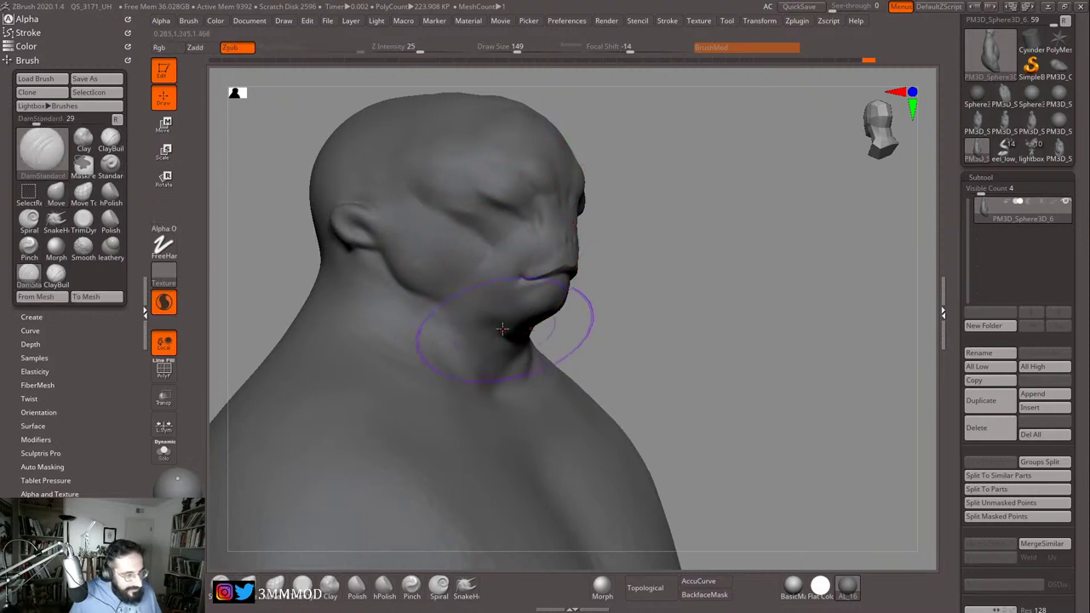
key("bracketleft")
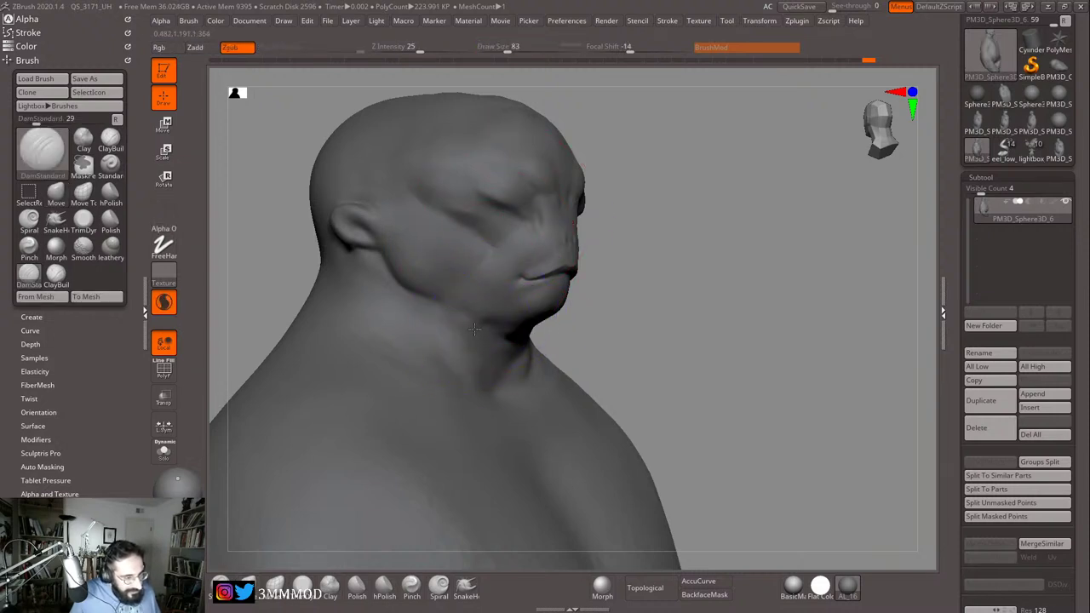
left_click_drag(460, 314, 538, 325)
mouse_move(673, 320)
left_mouse_down()
mouse_move(576, 318)
mouse_move(529, 338)
left_mouse_up()
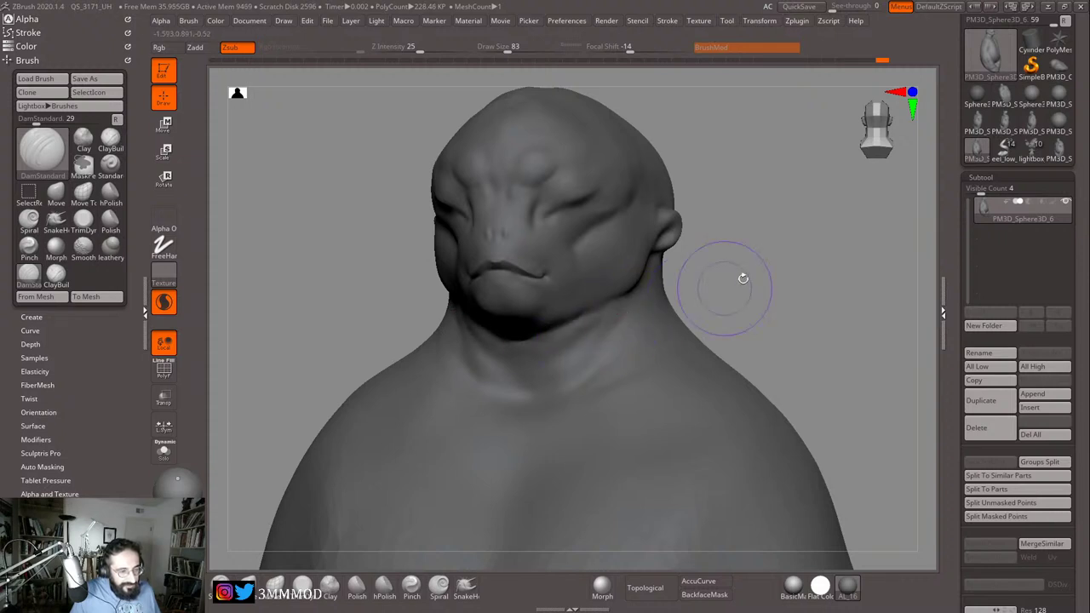
Step: Refine the creases along the jawline and the side of the neck with DamStandard at draw size 54
mouse_move(742, 278)
right_mouse_down()
mouse_move(584, 316)
mouse_move(587, 329)
mouse_move(555, 324)
right_mouse_up()
key("bracketleft")
key("bracketleft")
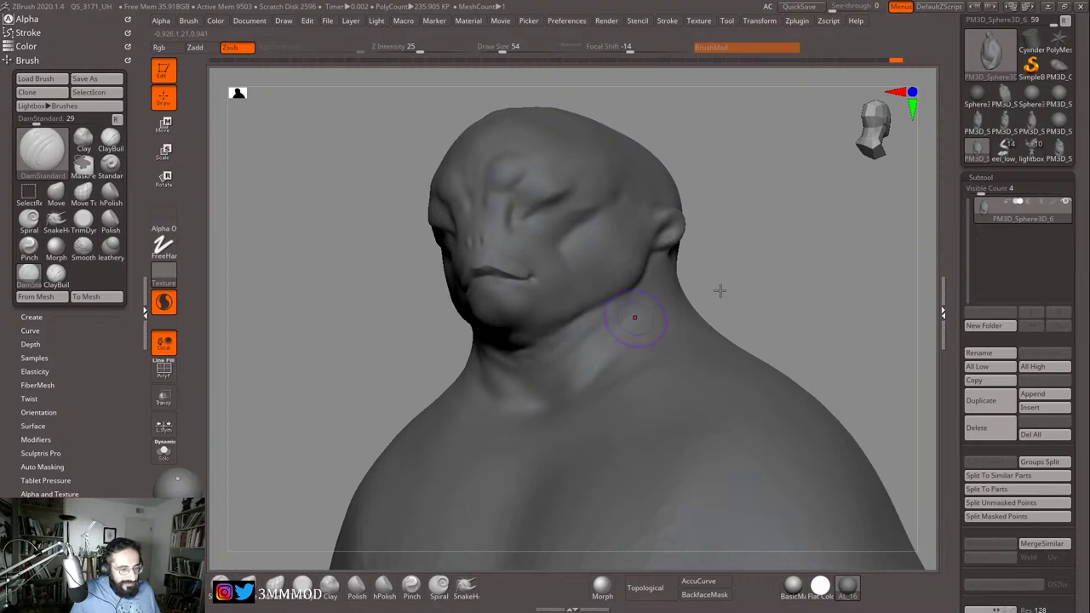
Step: Sharpen the facial folds around the cheek and below the eye with DamStandard at draw sizes from 14 to 31
mouse_move(719, 290)
right_mouse_down()
mouse_move(773, 292)
mouse_move(520, 314)
right_mouse_up()
key("bracketleft")
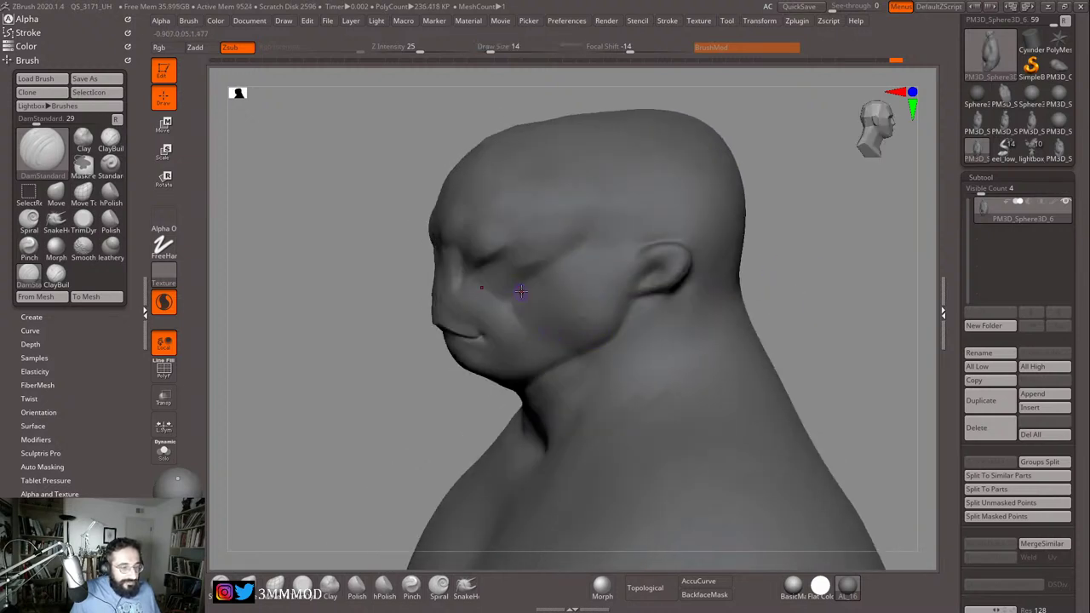
key("bracketright")
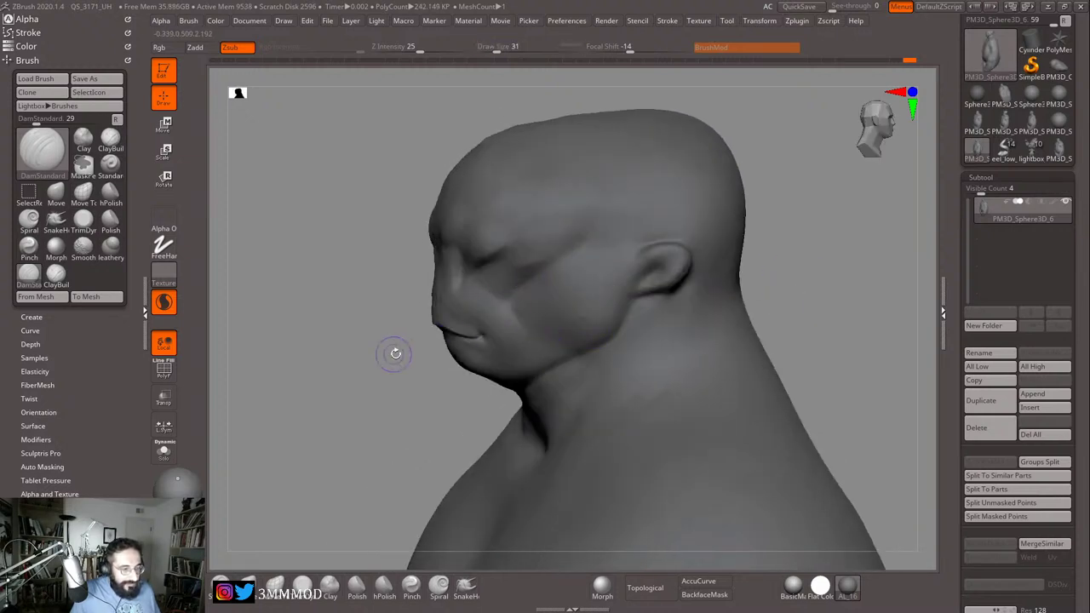
right_click_drag(395, 352, 508, 293)
key("bracketright")
mouse_move(348, 383)
left_mouse_down("alt")
mouse_move(387, 377)
mouse_move(348, 399)
mouse_move(343, 309)
mouse_move(367, 308)
mouse_move(352, 371)
left_mouse_up("alt")
left_click_drag(389, 355, 465, 318, "shift")
Step: Reshape the back of the head in profile with the Move brush at draw size 245
left_click_drag(678, 293, 637, 270, "alt")
key("s")
mouse_move(531, 317)
left_mouse_down()
mouse_move(555, 318)
mouse_move(535, 279)
mouse_move(646, 276)
left_mouse_up()
mouse_move(647, 276)
right_mouse_down()
mouse_move(695, 333)
mouse_move(703, 319)
mouse_move(681, 301)
mouse_move(707, 287)
mouse_move(720, 294)
mouse_move(564, 312)
mouse_move(497, 361)
mouse_move(508, 361)
right_mouse_up()
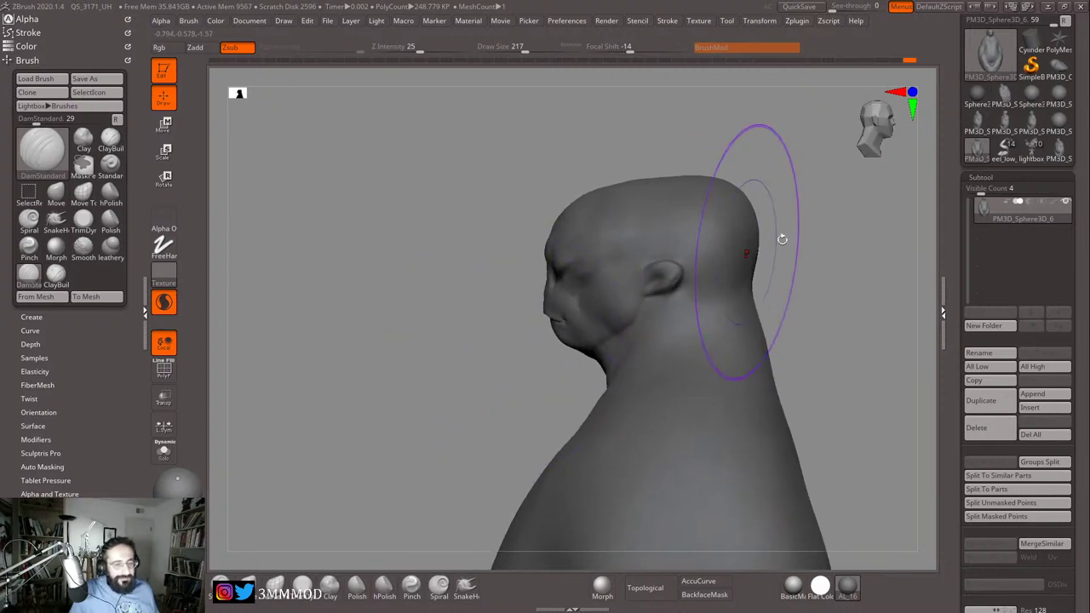
key("[")
key("b")
key("m")
key("v")
key("s")
left_click_drag(726, 178, 730, 179)
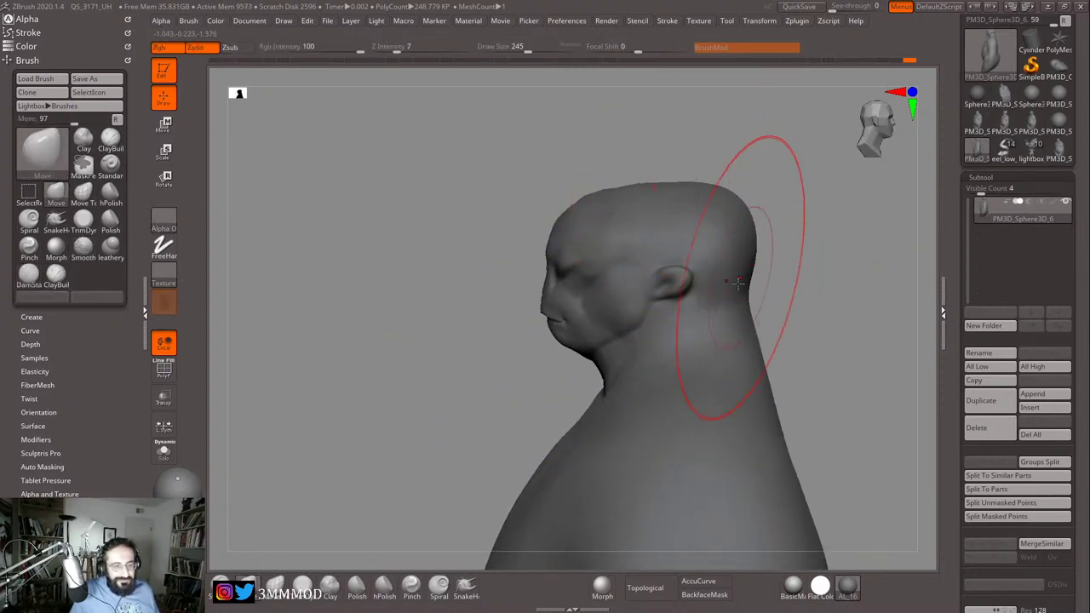
Step: Pull in the transition between the skull and the nape with the Move brush, reducing the draw size to 158
key("s")
left_click_drag(741, 302, 734, 301)
right_click_drag(793, 297, 736, 305)
key("s")
left_click_drag(735, 305, 732, 305)
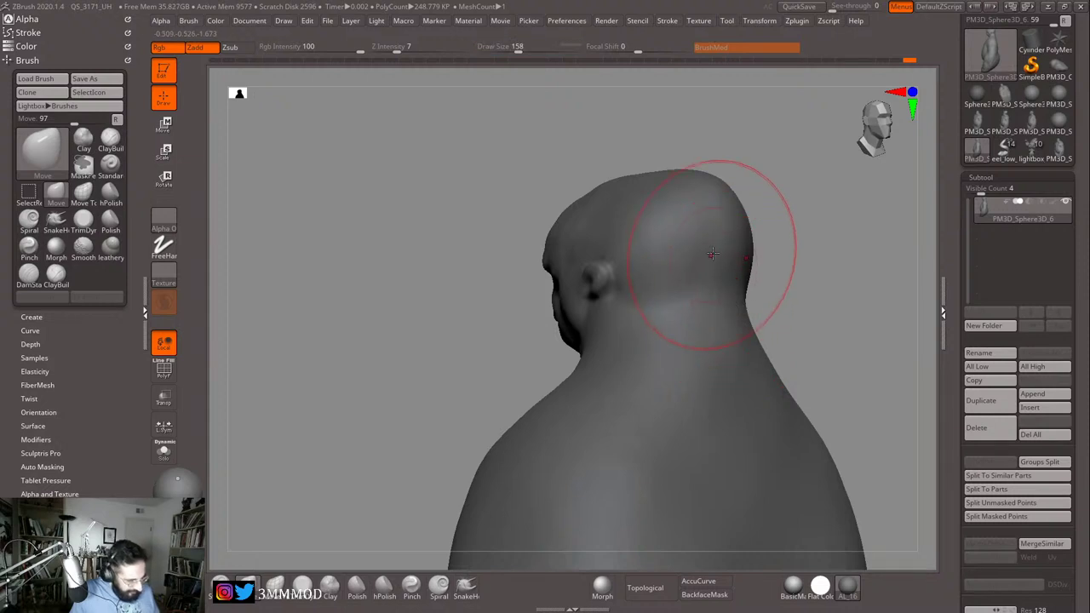
Step: Carve a crease at the base of the skull behind the ear with DamStandard at draw size about 104
key("b")
key("d")
key("s")
key("s")
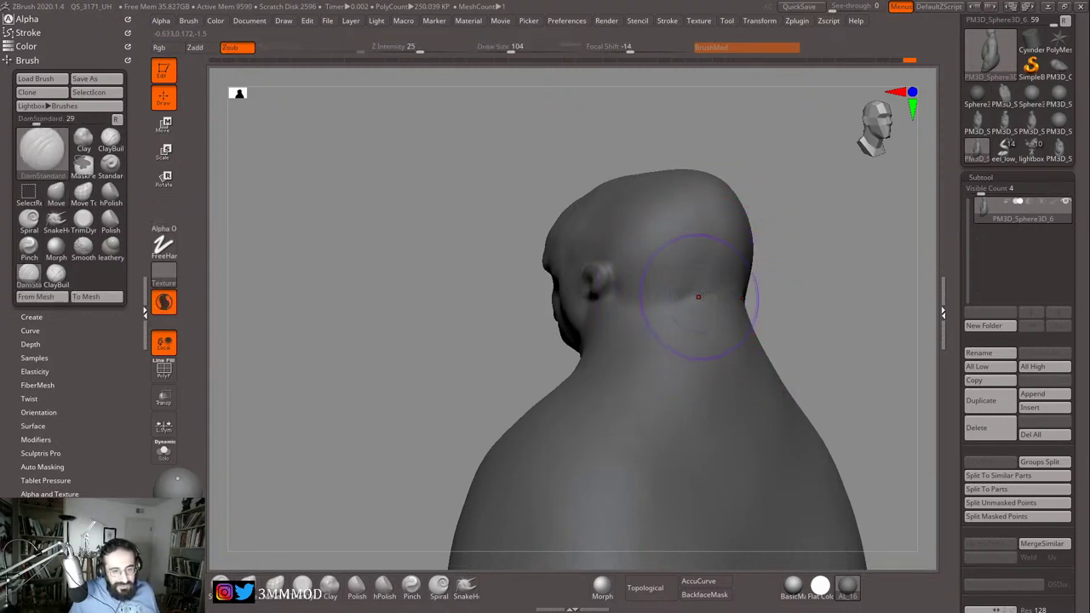
mouse_move(675, 302)
right_mouse_down()
mouse_move(810, 280)
mouse_move(689, 290)
mouse_move(744, 304)
mouse_move(645, 307)
right_mouse_up()
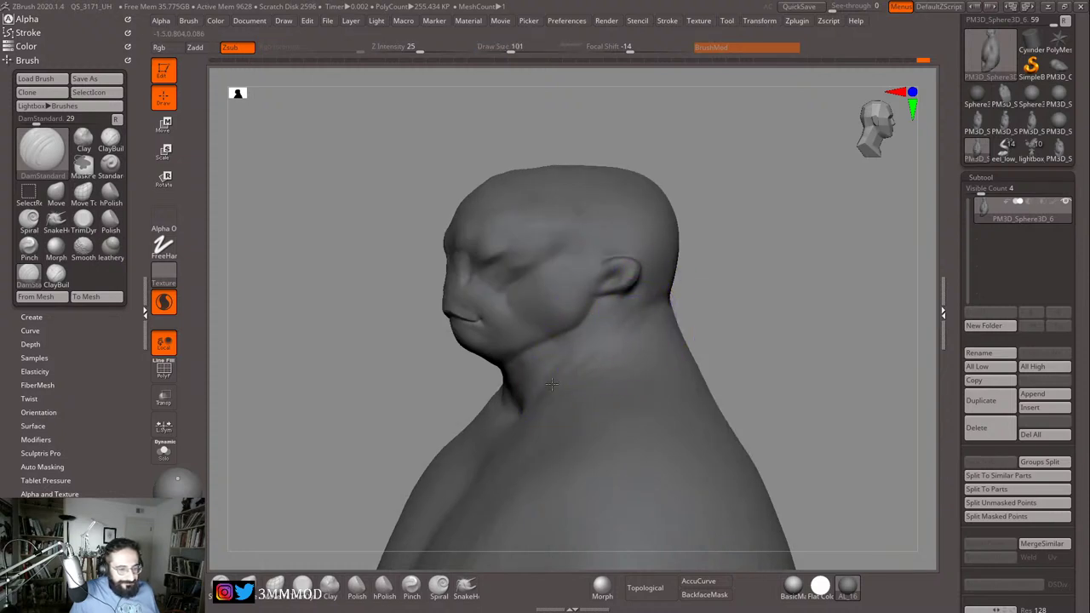
Step: Refine the folds on the front and side of the neck with DamStandard at draw size 49, smoothing as needed
right_click_drag(741, 306, 799, 310)
key("s")
left_click_drag(576, 372, 569, 372)
key("shift")
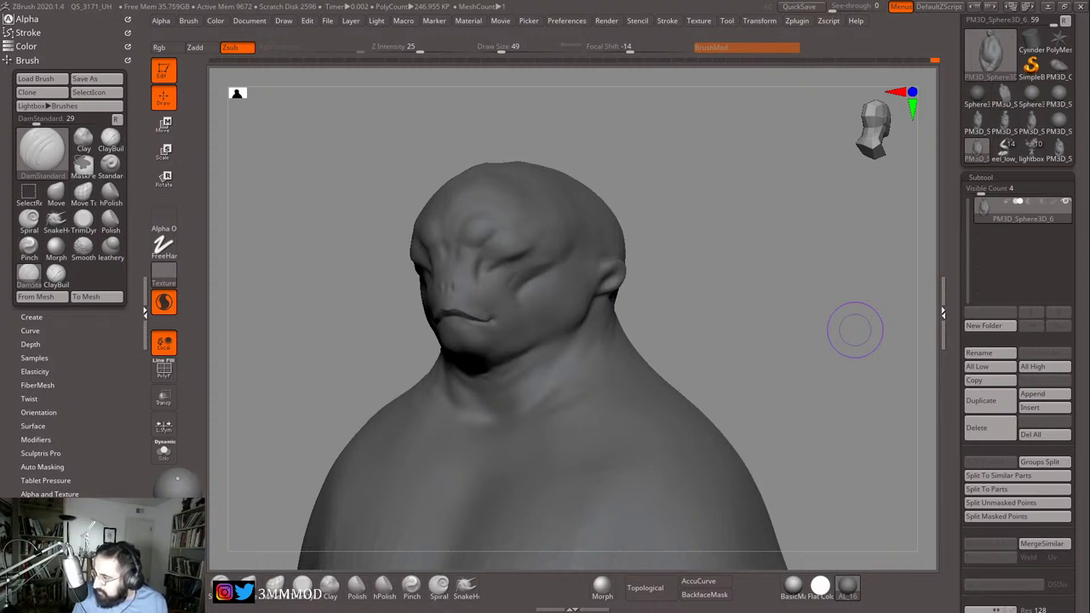
Step: Switch to the lightbox character tool, select its lightbox_04_copy1 subtool and display the wireframe
mouse_move(747, 334)
left_mouse_down()
mouse_move(710, 357)
mouse_move(771, 299)
mouse_move(773, 314)
mouse_move(750, 295)
mouse_move(774, 292)
mouse_move(778, 260)
mouse_move(861, 241)
mouse_move(863, 253)
mouse_move(741, 338)
mouse_move(723, 326)
mouse_move(786, 373)
mouse_move(783, 321)
mouse_move(792, 340)
mouse_move(734, 315)
mouse_move(766, 319)
mouse_move(715, 344)
left_mouse_up()
left_click(1027, 158)
key("shift+f")
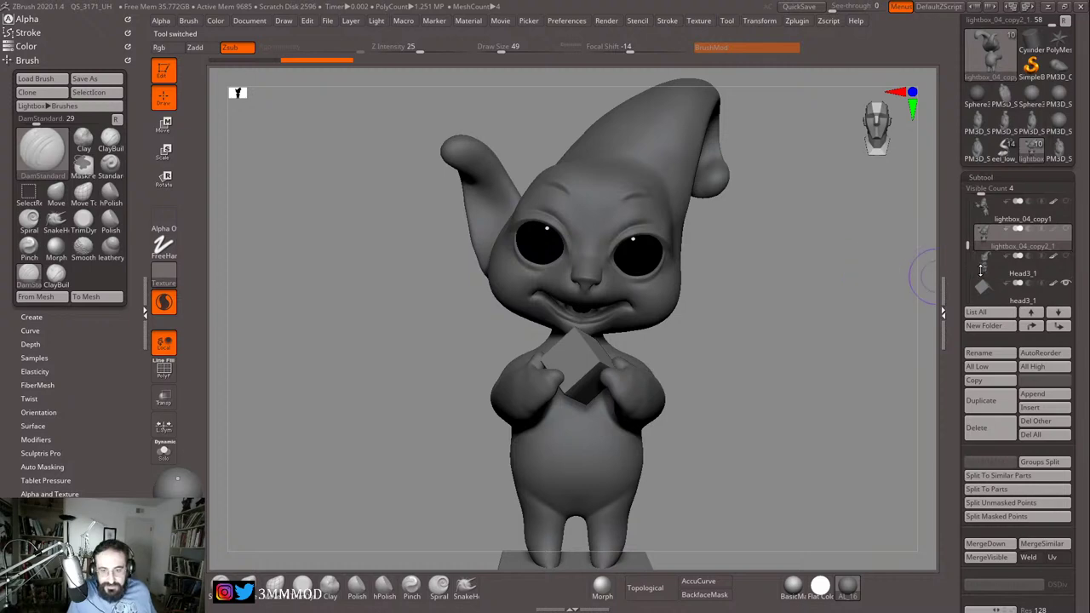
left_click(983, 211)
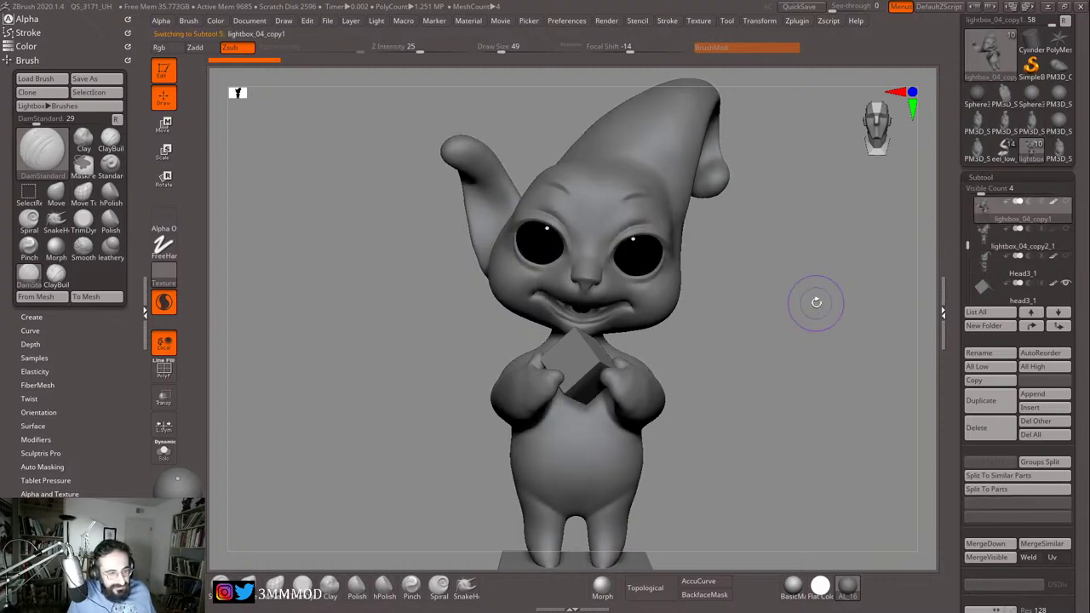
key("shift+f")
left_click_drag(818, 308, 968, 208)
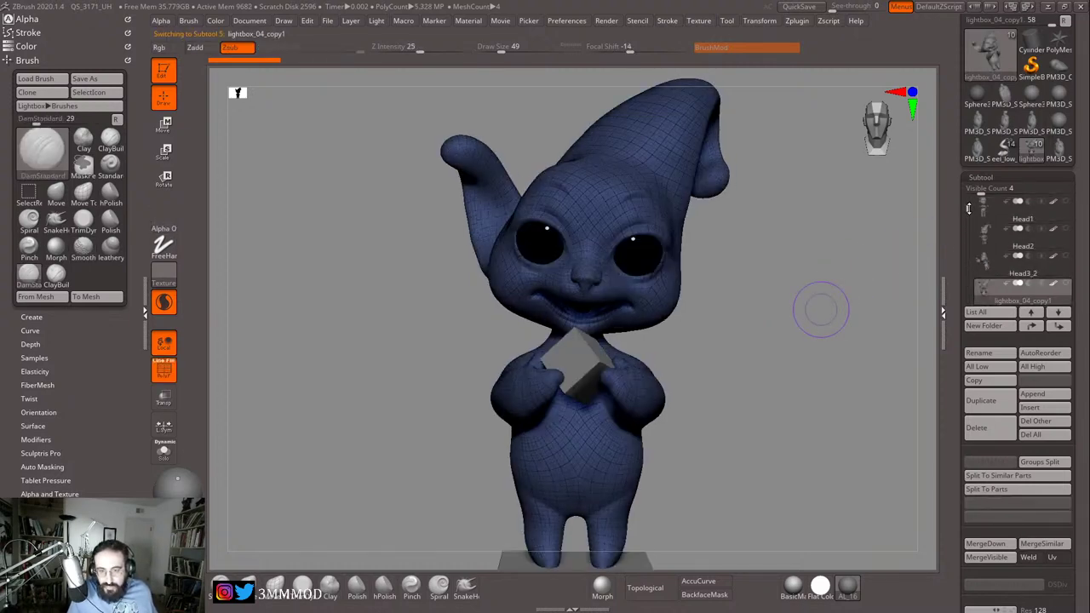
Step: Examine the character's wireframe topology along with the Geometry settings for DynaMesh and ZRemesher
mouse_move(878, 244)
left_mouse_down()
mouse_move(857, 278)
mouse_move(869, 272)
left_mouse_up()
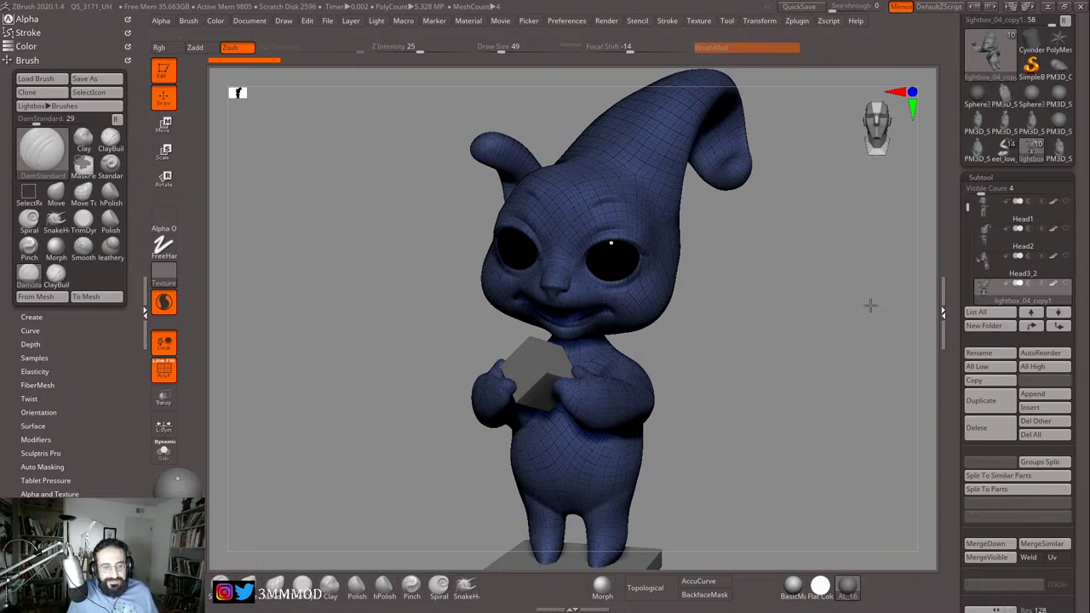
left_click_drag(869, 305, 860, 305)
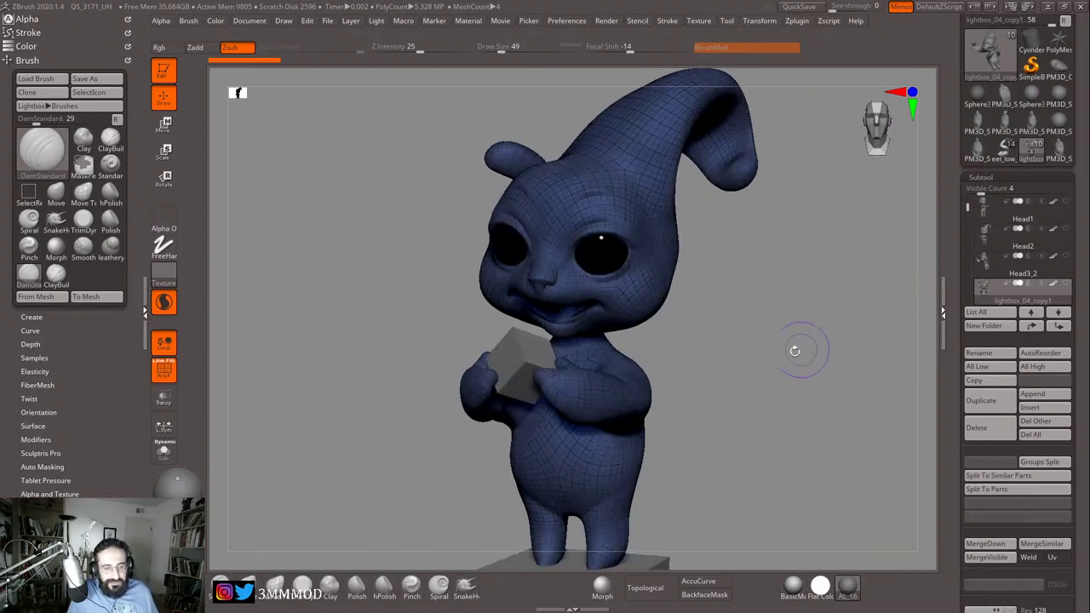
mouse_move(774, 335)
left_mouse_down()
mouse_move(809, 312)
mouse_move(810, 335)
mouse_move(911, 348)
left_mouse_up()
scroll(954, 385, "down", 5)
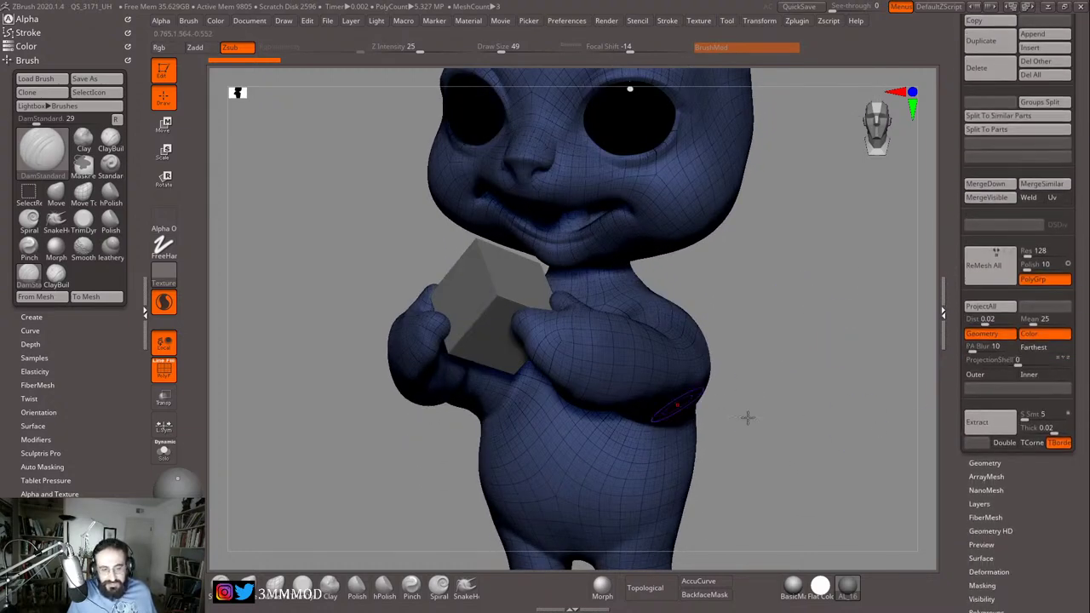
left_click(983, 462)
scroll(953, 378, "down", 5)
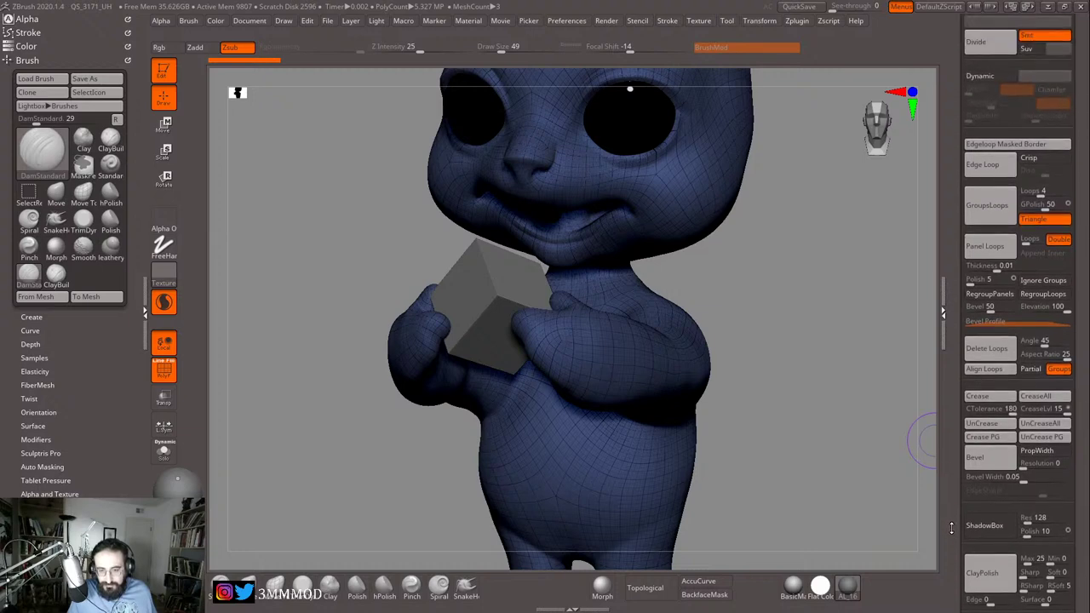
scroll(953, 377, "down", 10)
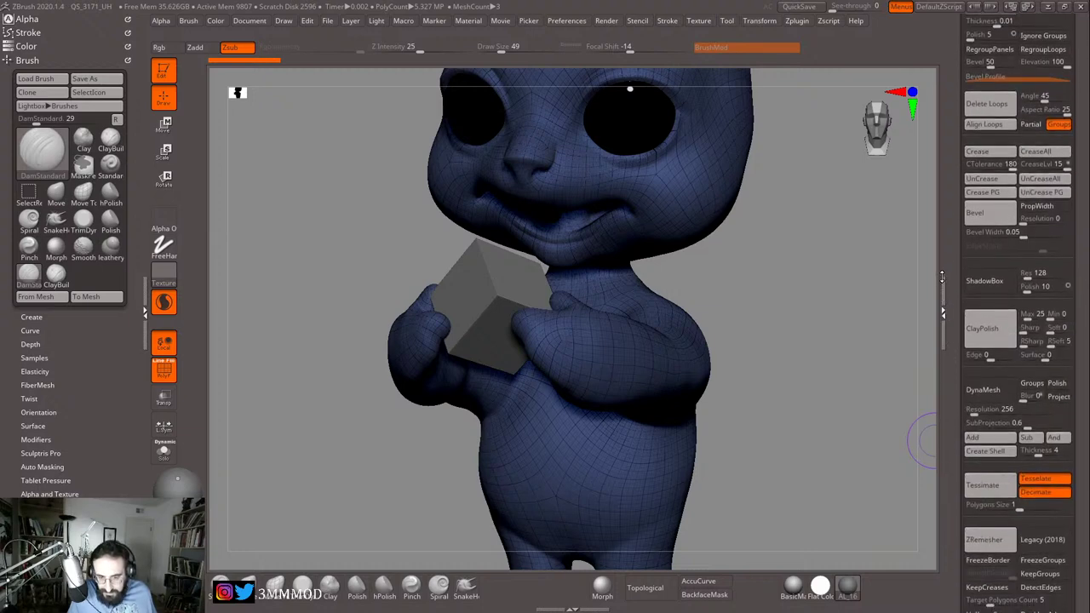
scroll(962, 306, "down", 2)
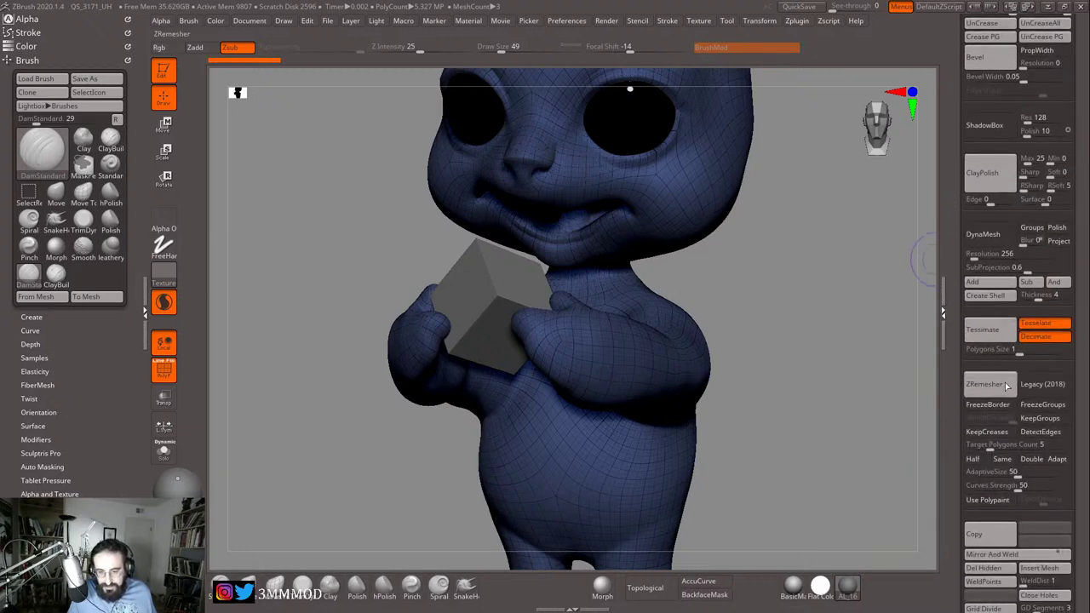
left_click_drag(803, 346, 819, 409)
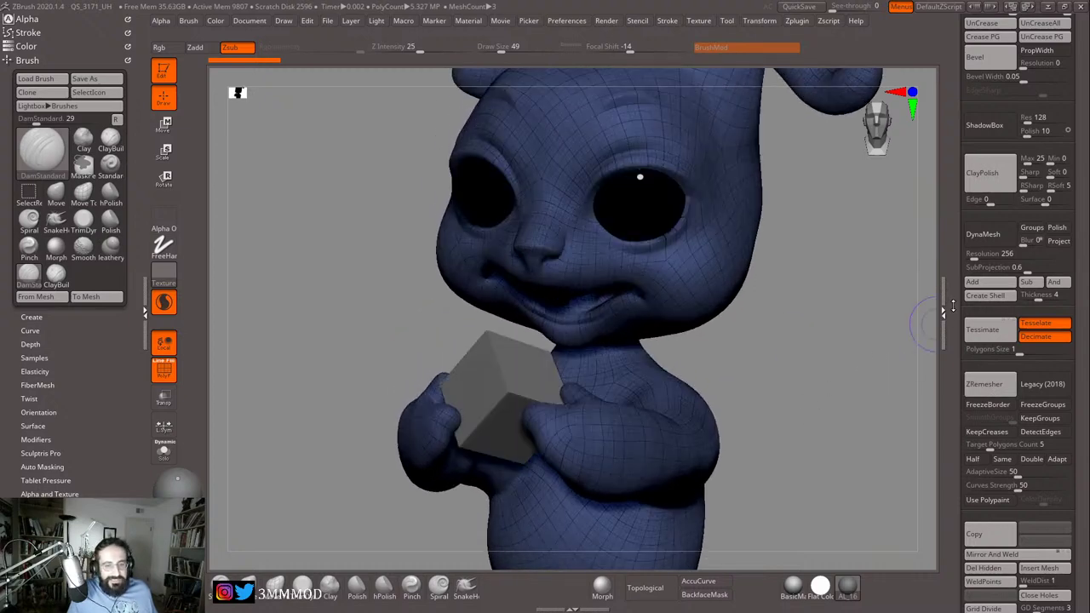
scroll(954, 308, "up", 10)
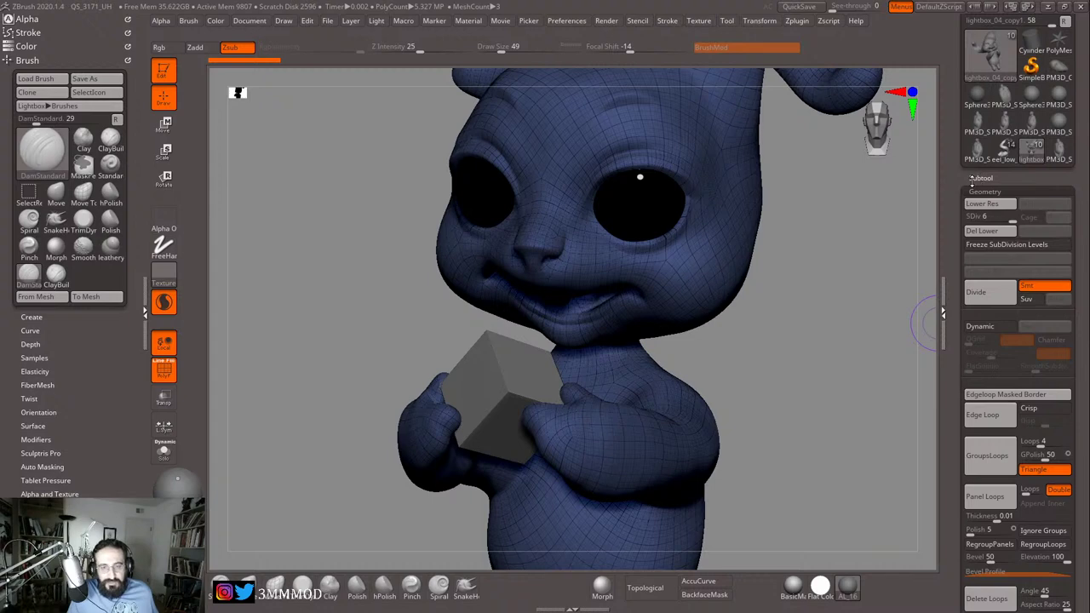
Step: Hide the wireframe and inspect the character's eye and face up close, checking the Sculptris Pro mode
mouse_move(865, 255)
left_mouse_down()
mouse_move(800, 277)
mouse_move(854, 298)
mouse_move(847, 353)
mouse_move(820, 347)
left_mouse_up()
key("shift+f")
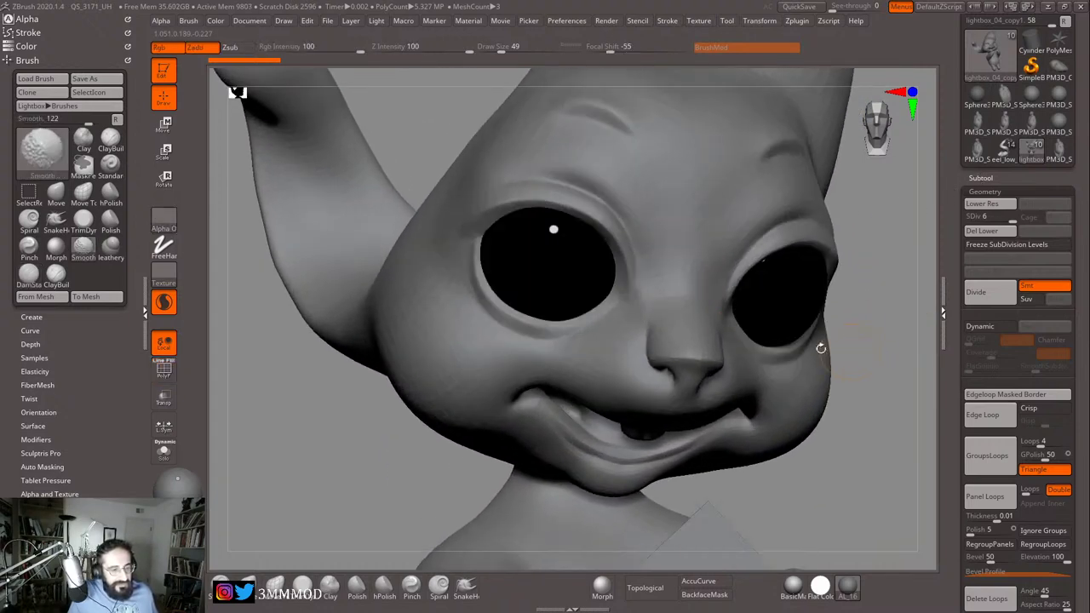
mouse_move(364, 422)
left_mouse_down("alt")
mouse_move(415, 457)
mouse_move(460, 396)
left_mouse_up("alt")
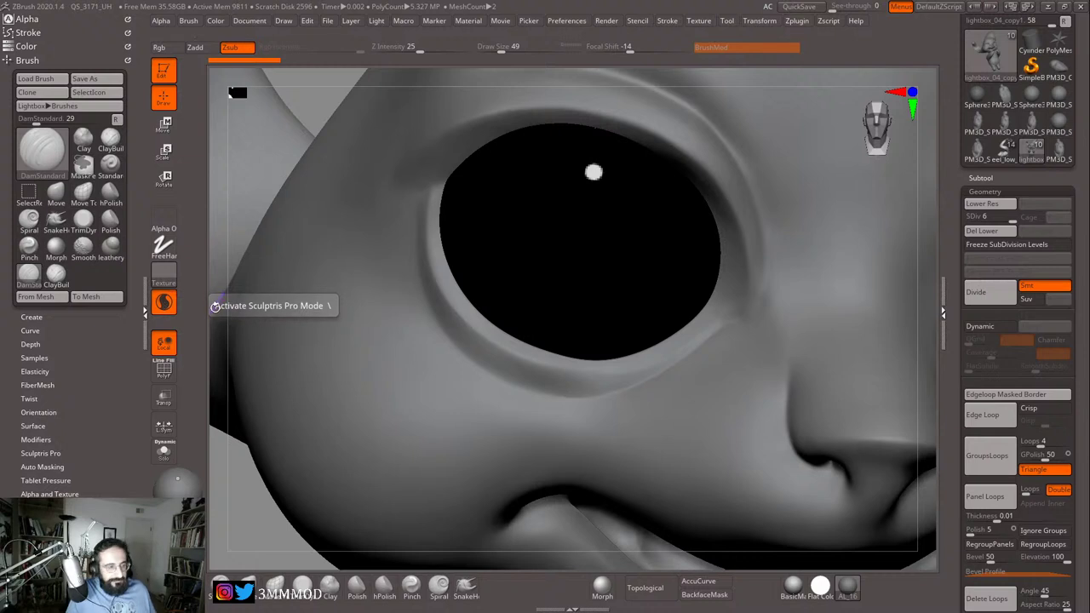
left_click(164, 303)
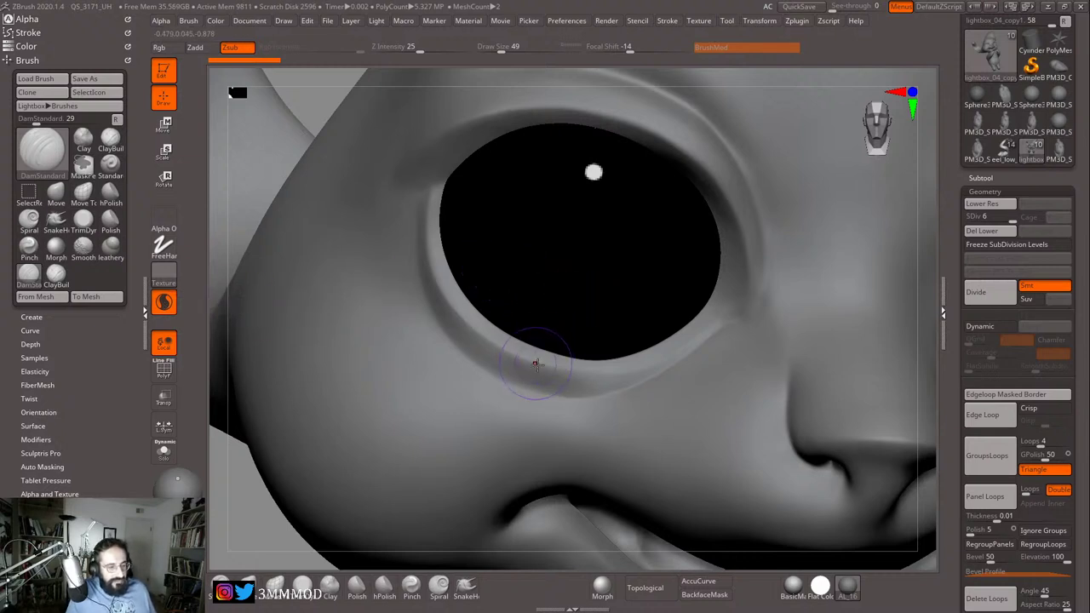
key("f")
mouse_move(741, 284)
left_mouse_down()
mouse_move(802, 284)
mouse_move(761, 274)
mouse_move(820, 304)
mouse_move(857, 280)
mouse_move(818, 267)
left_mouse_up()
key("shift+f")
key("shift+f")
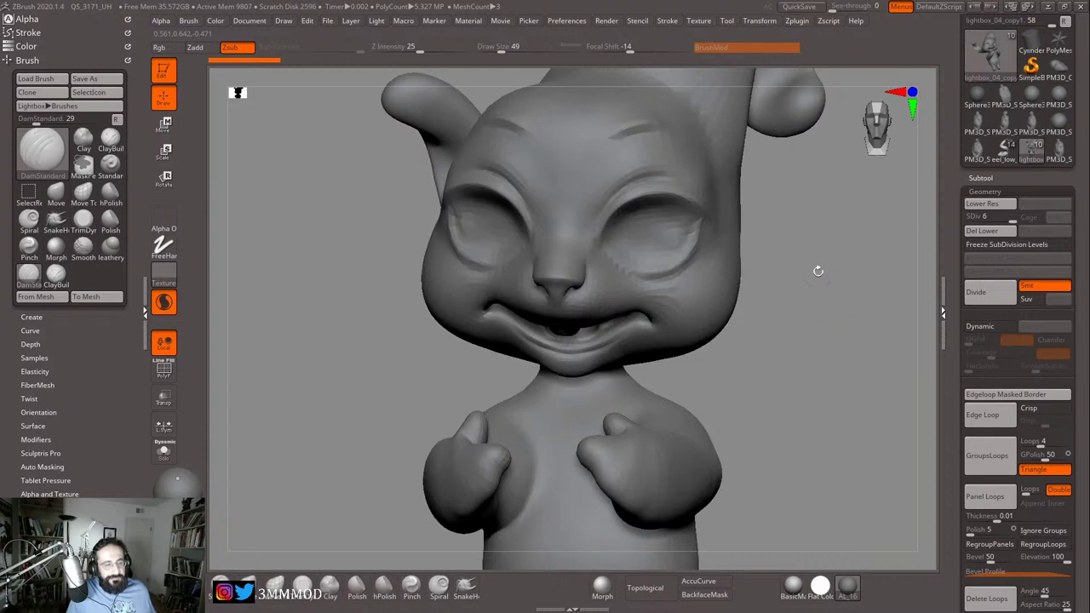
Step: Look through the character's tool settings and examine the Morph Target options
left_click_drag(870, 350, 928, 65)
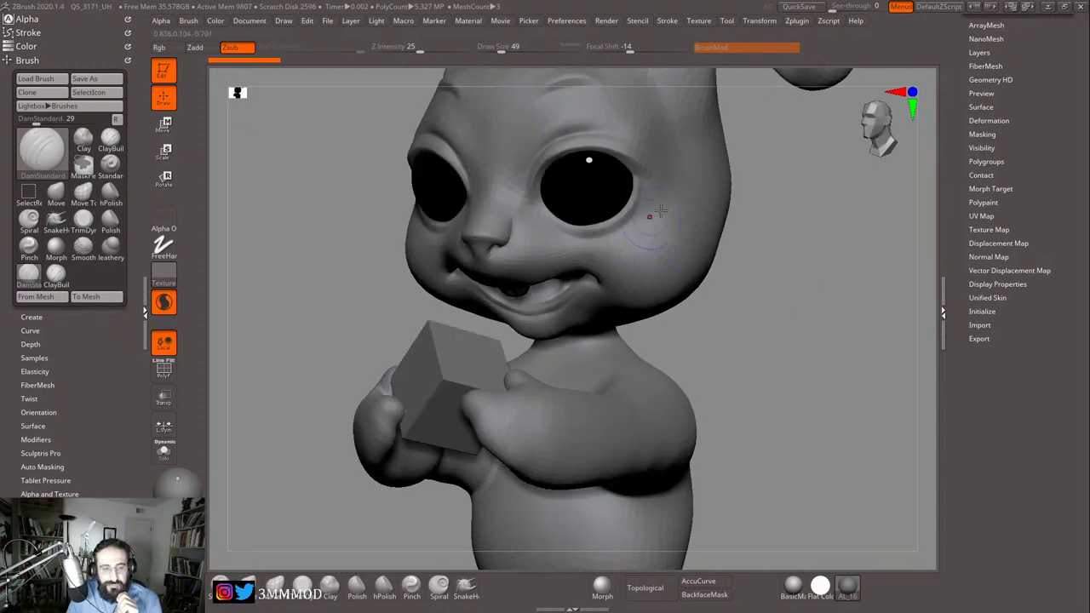
left_click_drag(960, 210, 961, 309)
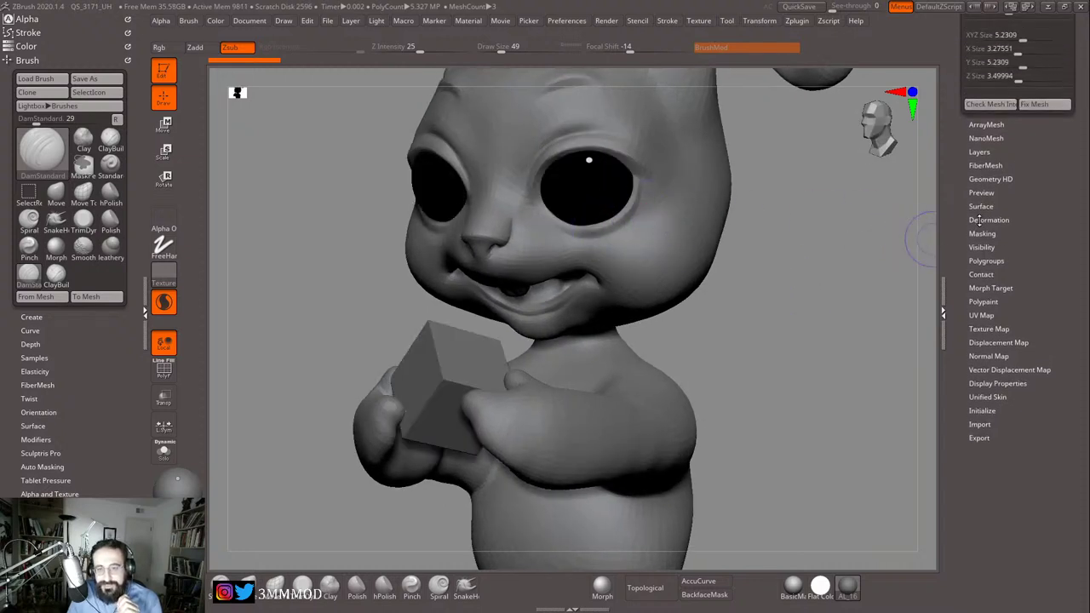
left_click_drag(968, 252, 984, 274)
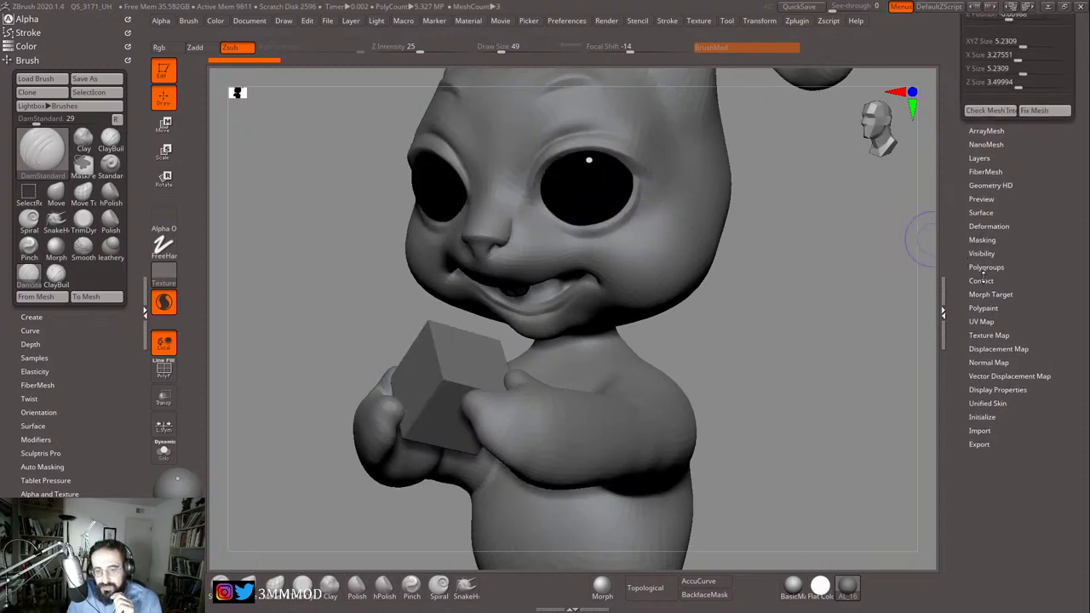
left_click(985, 295)
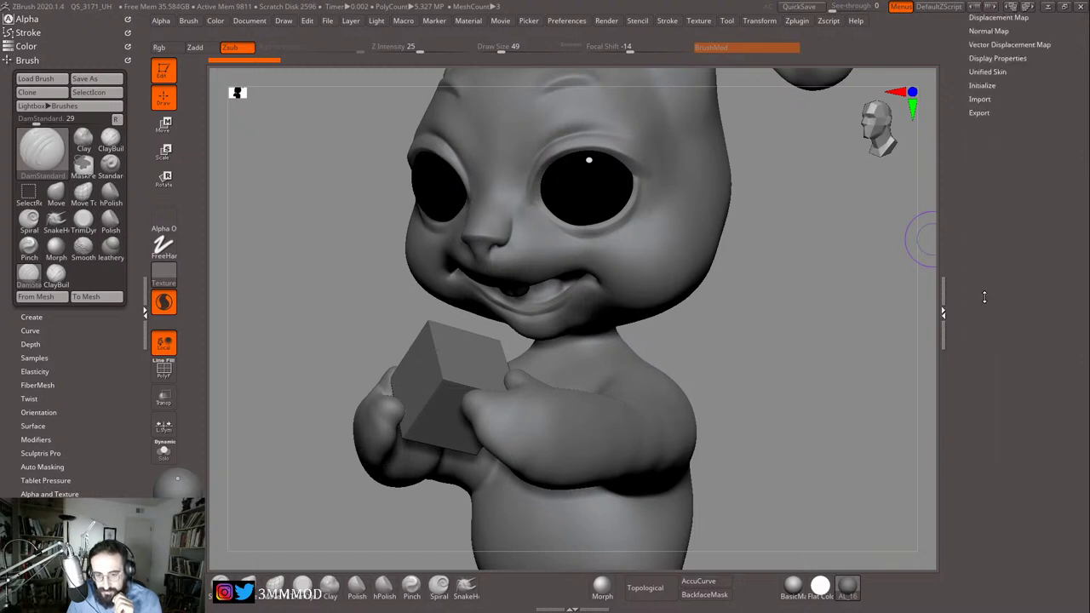
left_click_drag(970, 439, 977, 553)
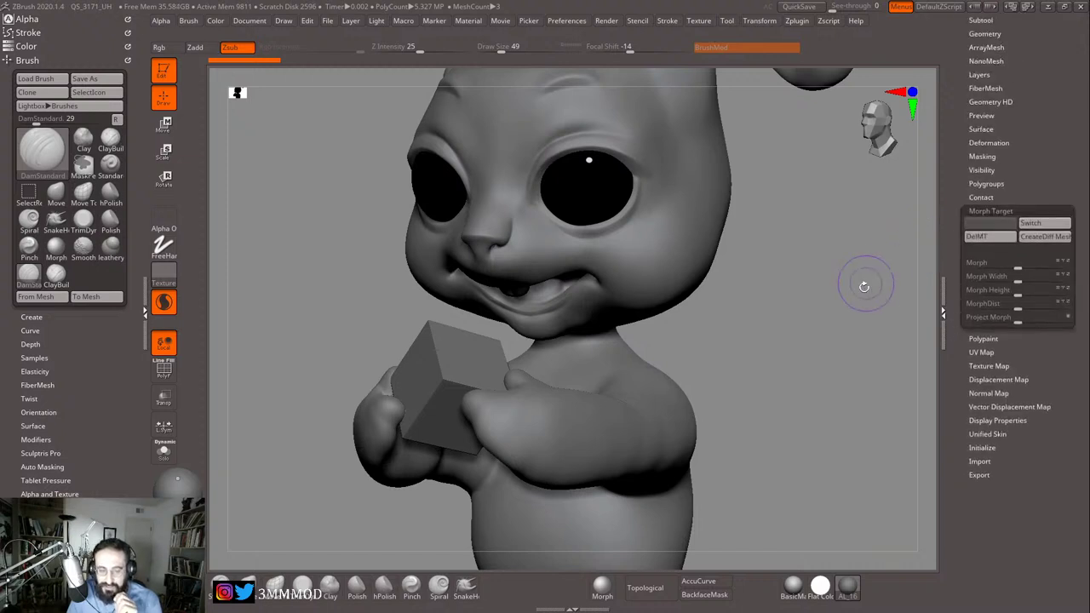
scroll(985, 193, "up", 5)
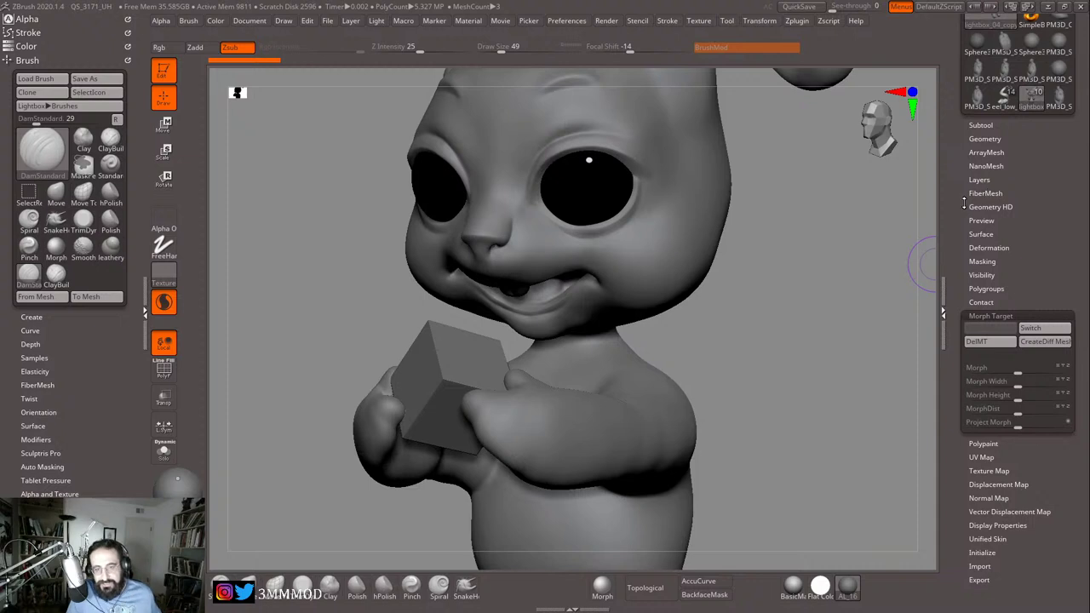
scroll(965, 203, "up", 1)
Step: Review the character's subdivision, DynaMesh and ZRemesher options in the Geometry settings
left_click(984, 152)
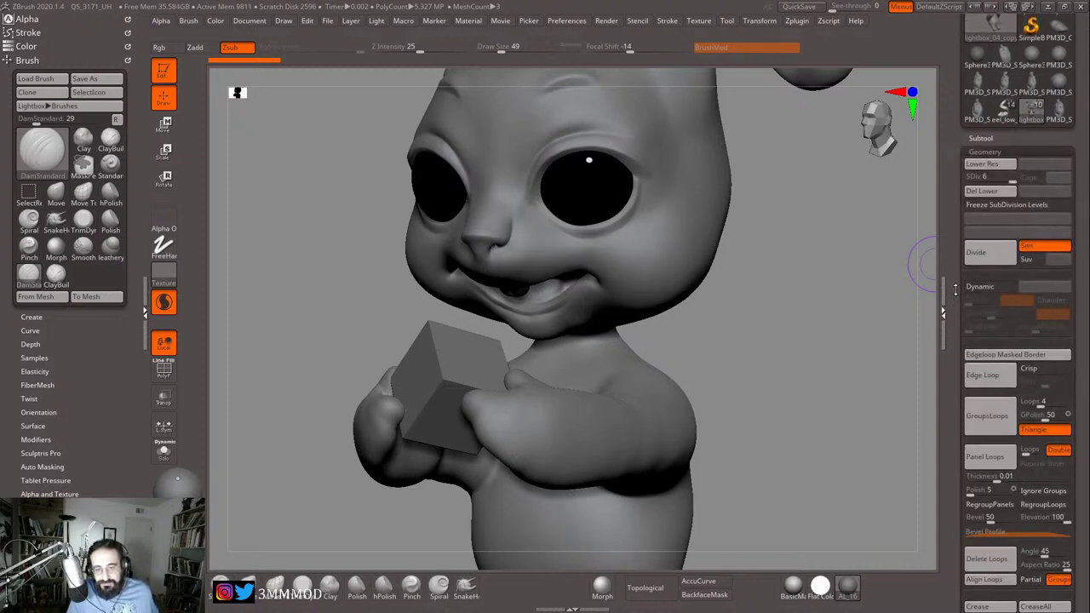
scroll(954, 213, "down", 5)
left_click_drag(954, 213, 954, 188)
left_click_drag(859, 298, 829, 253, "alt")
left_click_drag(955, 402, 951, 313)
scroll(944, 341, "down", 9)
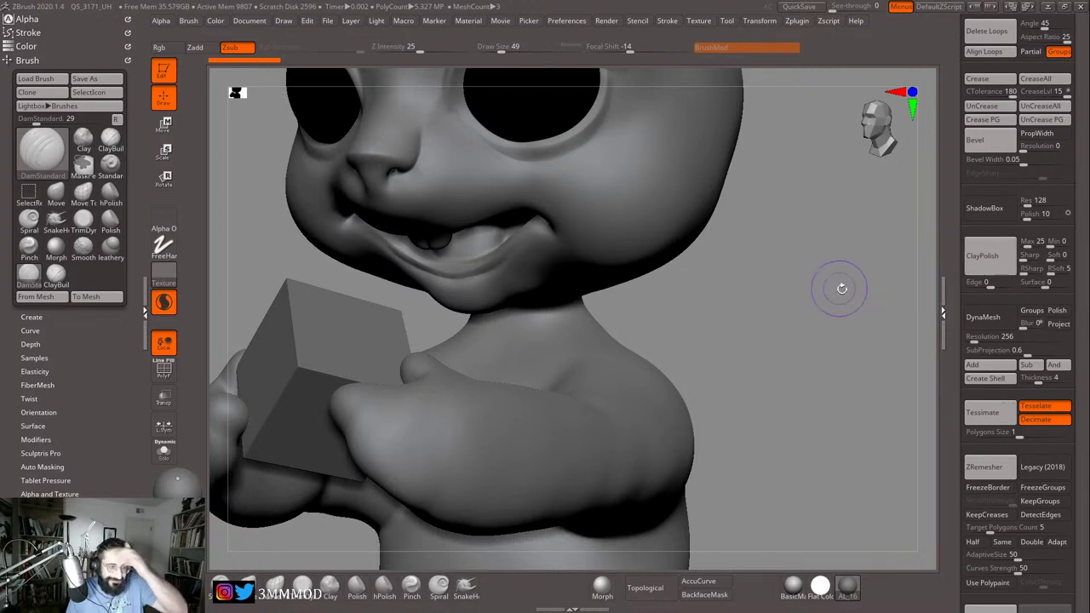
left_click_drag(953, 191, 953, 393)
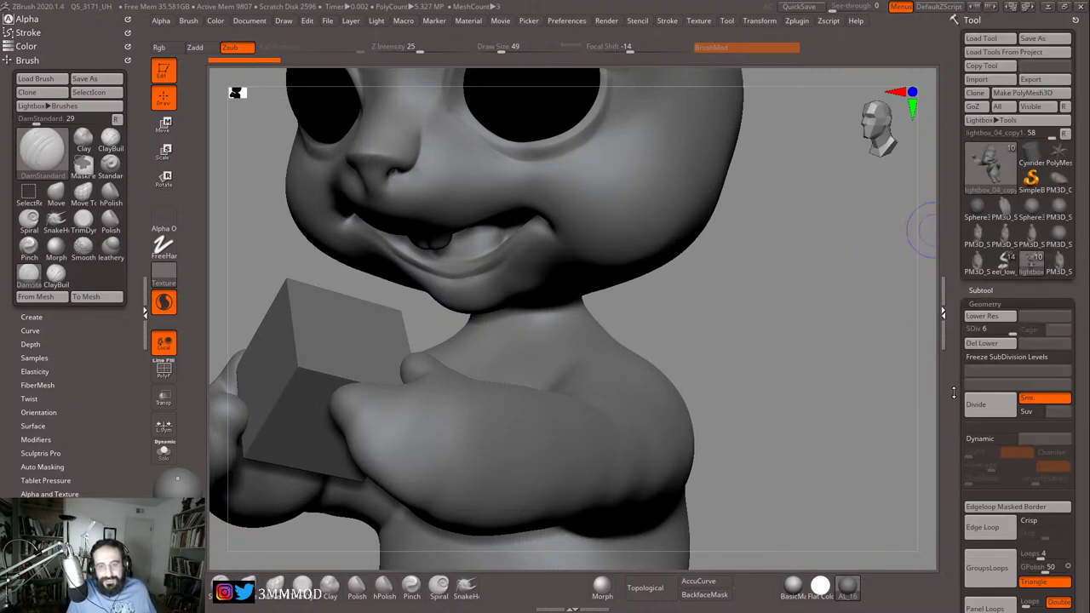
Step: Switch back to the alien bust tool PM3D_Sphere3D_6 and frame its head
left_click(979, 262)
key("f")
left_click_drag(857, 304, 768, 309)
left_click_drag(801, 270, 857, 348, "alt")
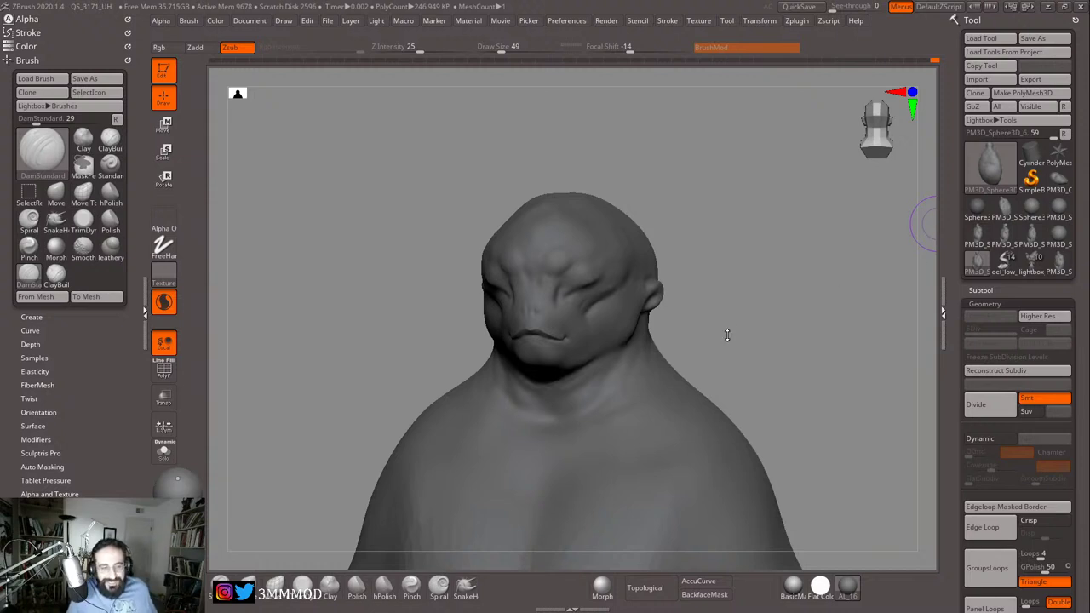
left_click_drag(759, 337, 791, 383, "alt")
left_click_drag(869, 216, 839, 443, "alt")
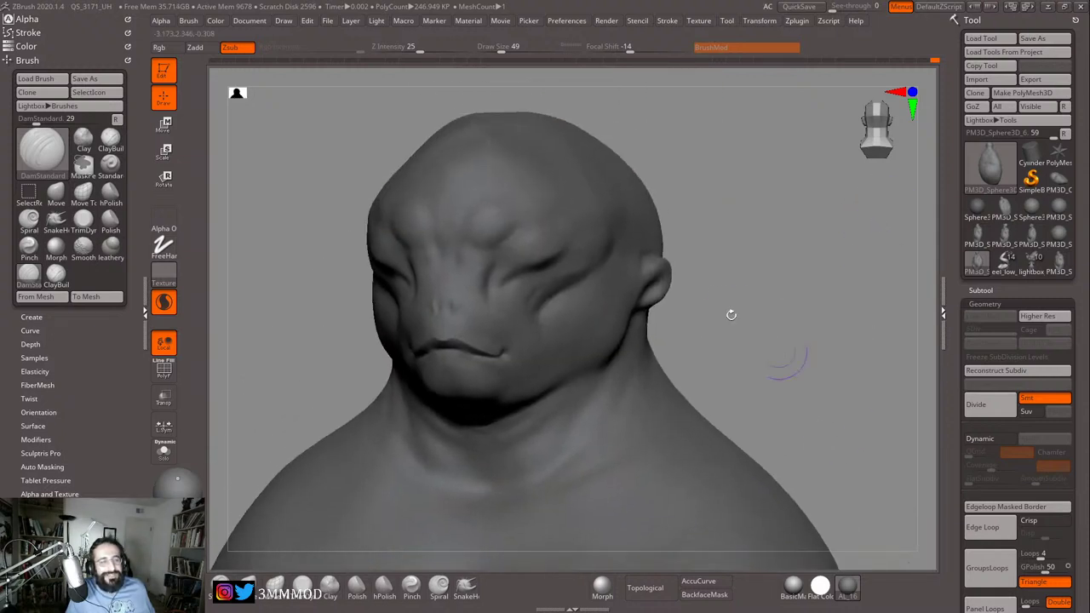
Step: Carve the centre of the forehead down to the brow with the DamStandard brush at draw size 62
key("s")
left_click(484, 261)
left_click_drag(798, 232, 836, 314, "alt")
key("s")
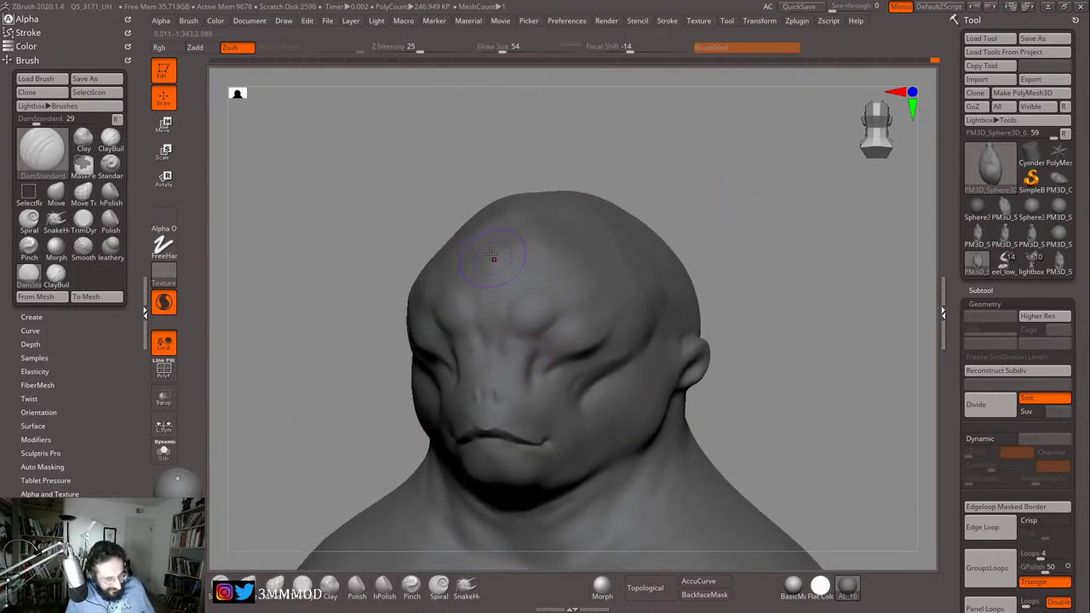
key("bracketright")
left_click_drag(516, 304, 510, 341)
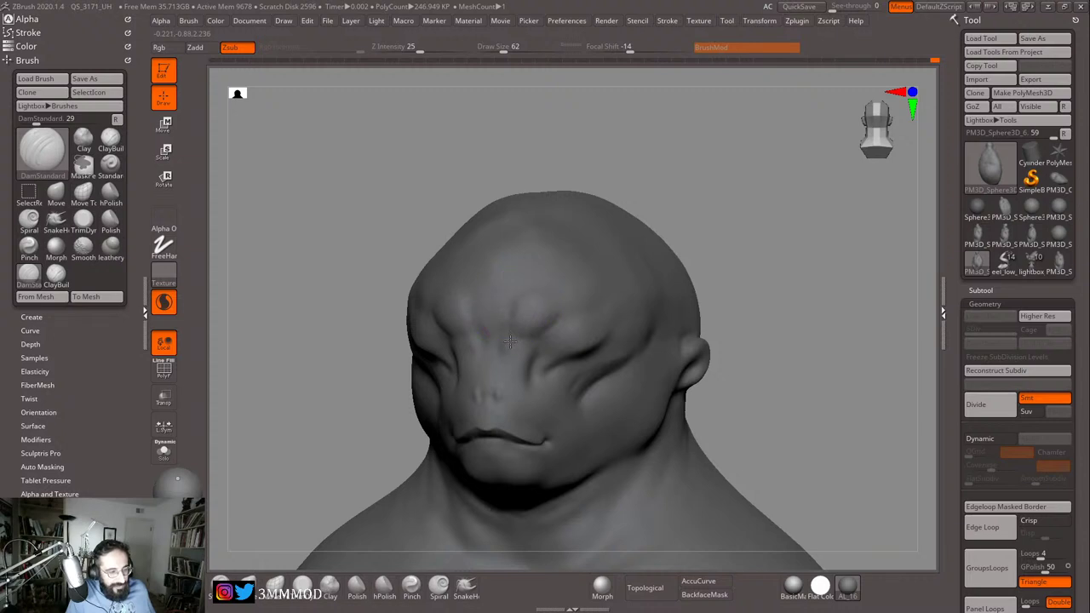
Step: Refine the folds between the brows and smooth the nose bridge and inner eye area
mouse_move(759, 255)
left_mouse_down()
mouse_move(820, 265)
mouse_move(838, 307)
left_mouse_up()
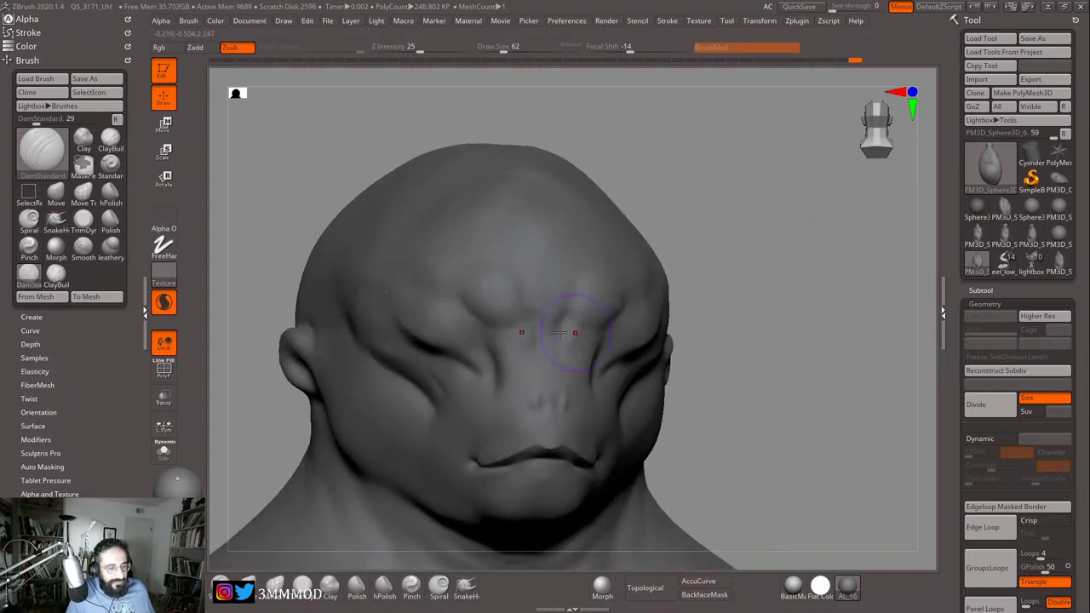
key("s")
left_click(540, 334)
mouse_move(535, 337)
left_mouse_down("shift")
mouse_move(526, 325)
mouse_move(511, 342)
mouse_move(431, 324)
mouse_move(456, 356)
left_mouse_up("shift")
left_click_drag(907, 255, 837, 241)
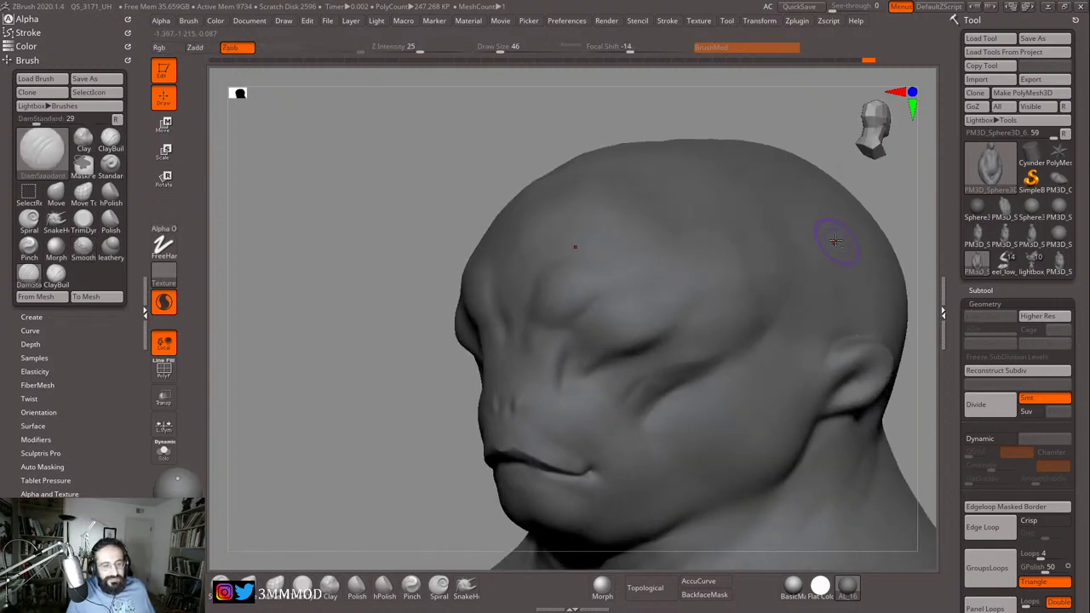
Step: Carve the hollow of the ear with DamStandard at draw size 51 and smooth its upper edge
mouse_move(338, 341)
left_mouse_down("alt")
mouse_move(343, 367)
mouse_move(299, 315)
left_mouse_up("alt")
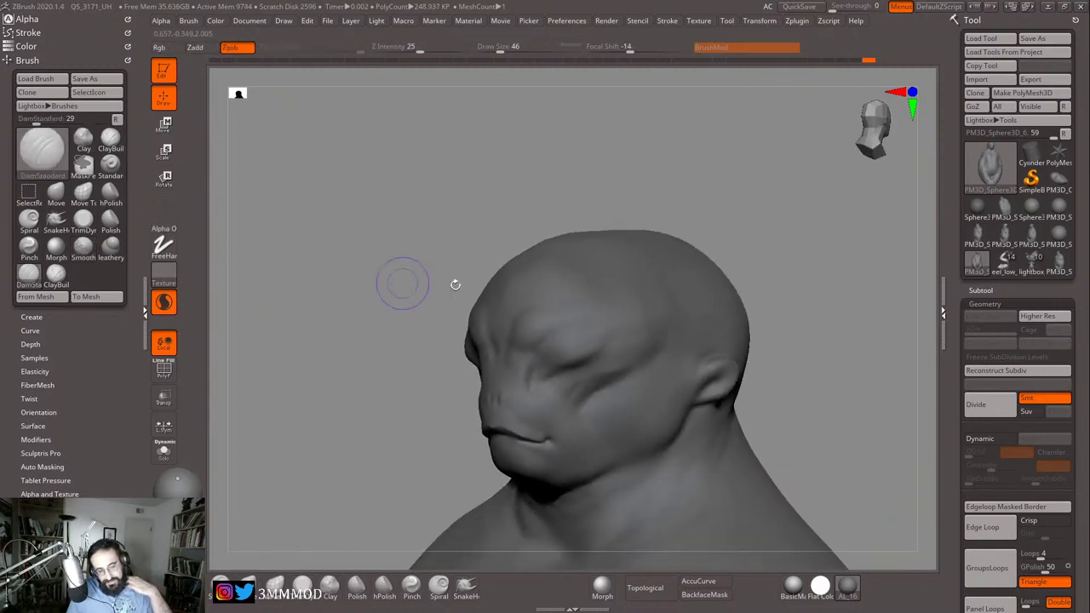
mouse_move(824, 316)
left_mouse_down("alt")
mouse_move(713, 240)
mouse_move(715, 308)
left_mouse_up("alt")
key("s")
left_click(654, 312)
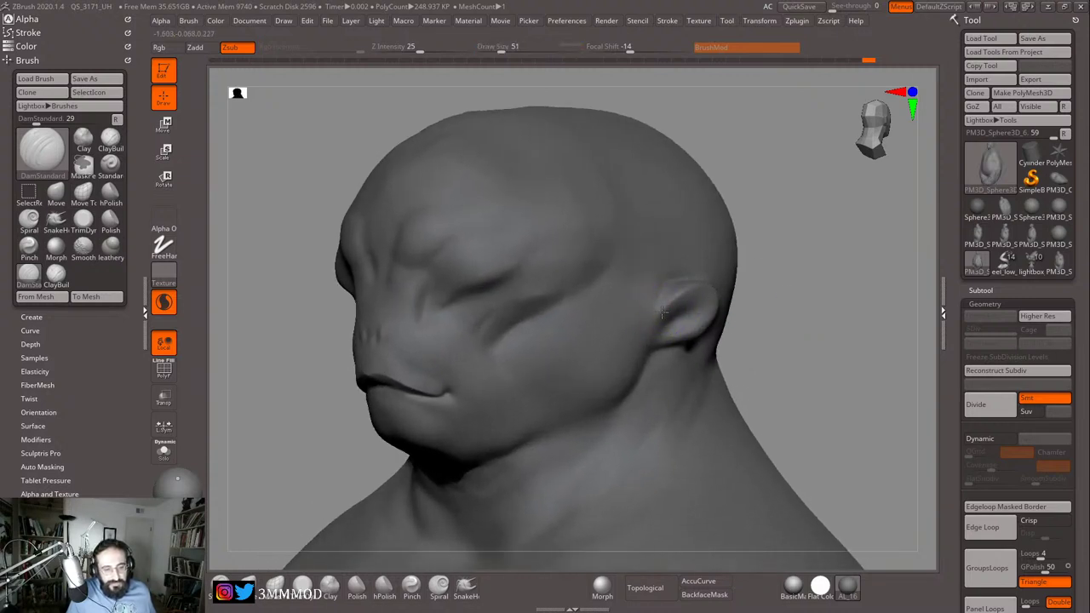
left_click_drag(803, 273, 827, 244)
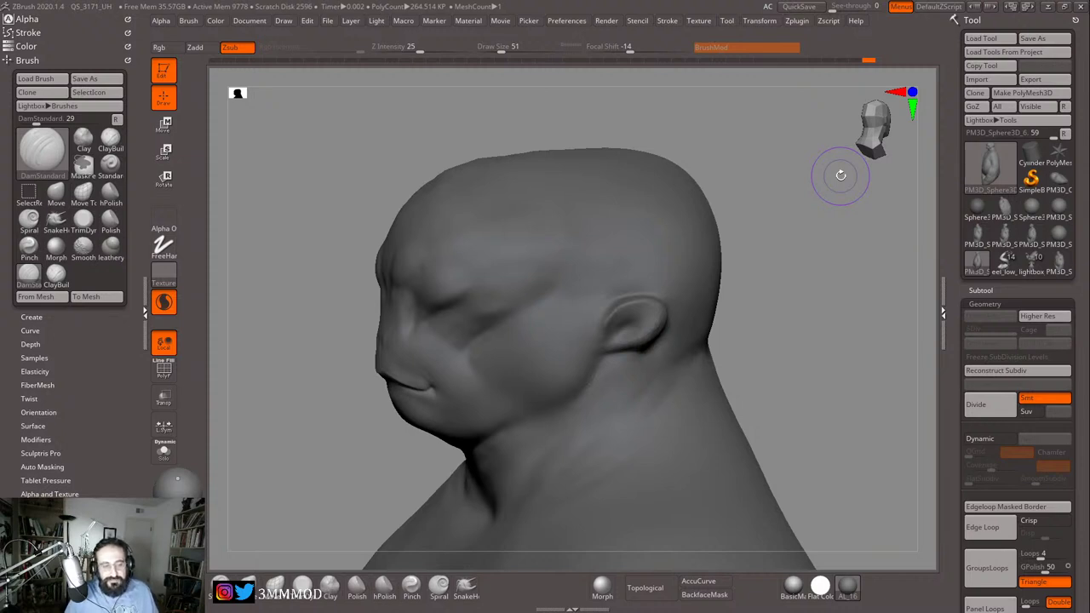
mouse_move(773, 256)
left_mouse_down()
mouse_move(807, 248)
mouse_move(749, 272)
mouse_move(774, 297)
mouse_move(778, 350)
mouse_move(789, 340)
left_mouse_up()
key("f")
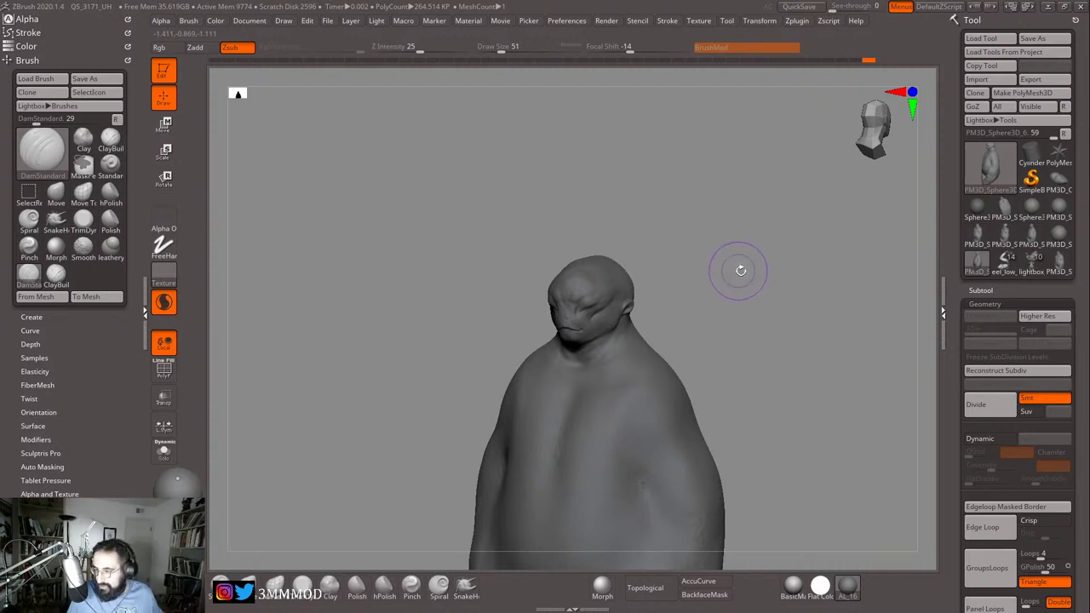
mouse_move(749, 263)
left_mouse_down("alt")
mouse_move(769, 272)
mouse_move(778, 317)
mouse_move(650, 297)
left_mouse_up("alt")
key("shift")
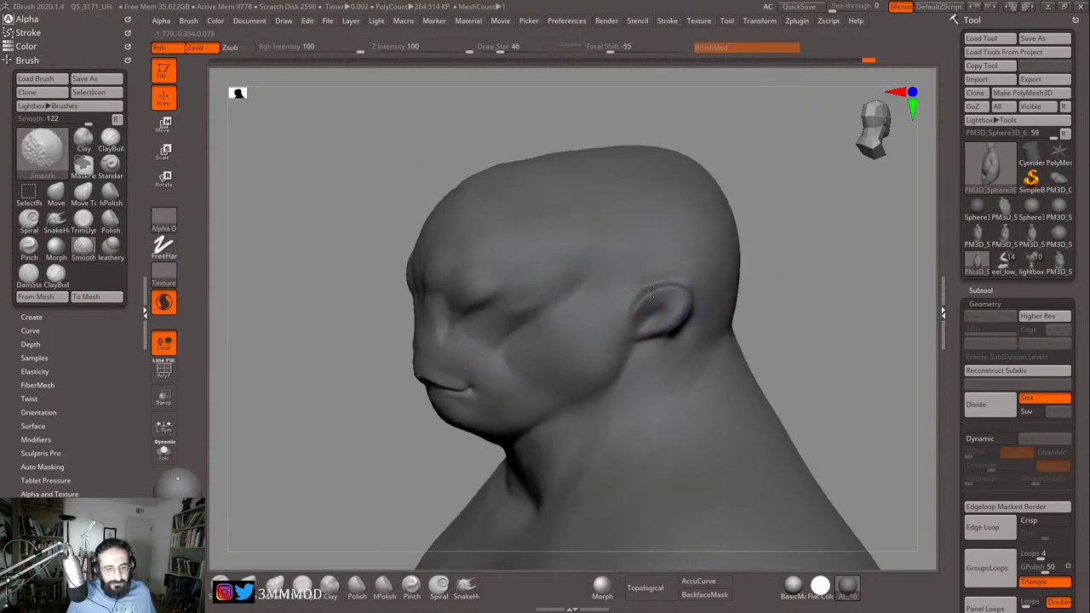
Step: Deepen the front fold of the ear with the DamStandard brush at draw size 46
left_click_drag(739, 285, 822, 264)
key("b")
key("s")
key("t")
key("s")
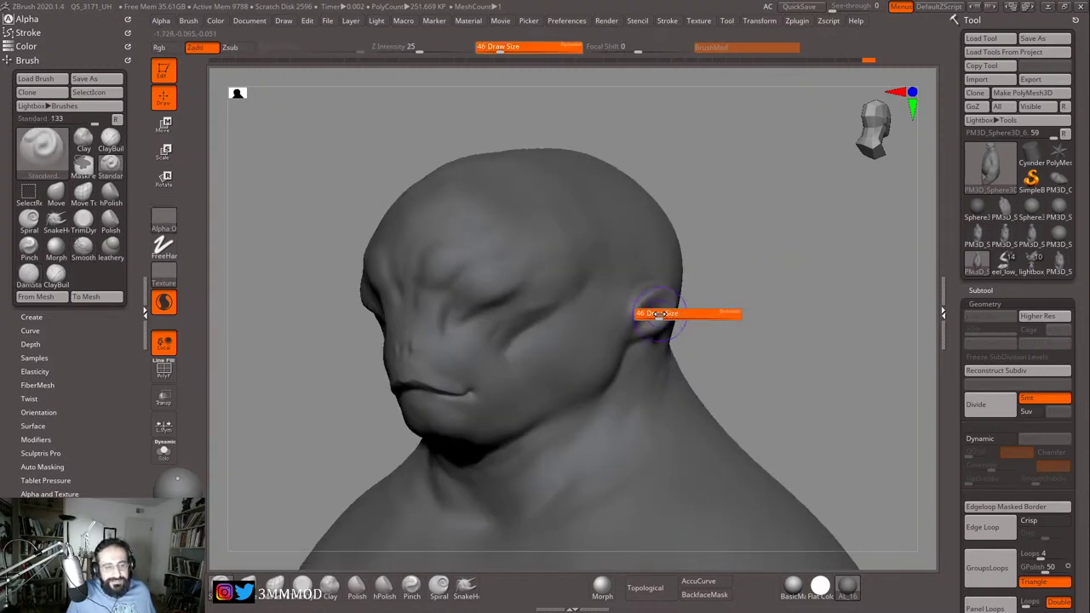
key("b")
key("d")
key("s")
key("s")
mouse_move(641, 316)
left_mouse_down()
mouse_move(661, 299)
mouse_move(650, 302)
left_mouse_up()
key("s")
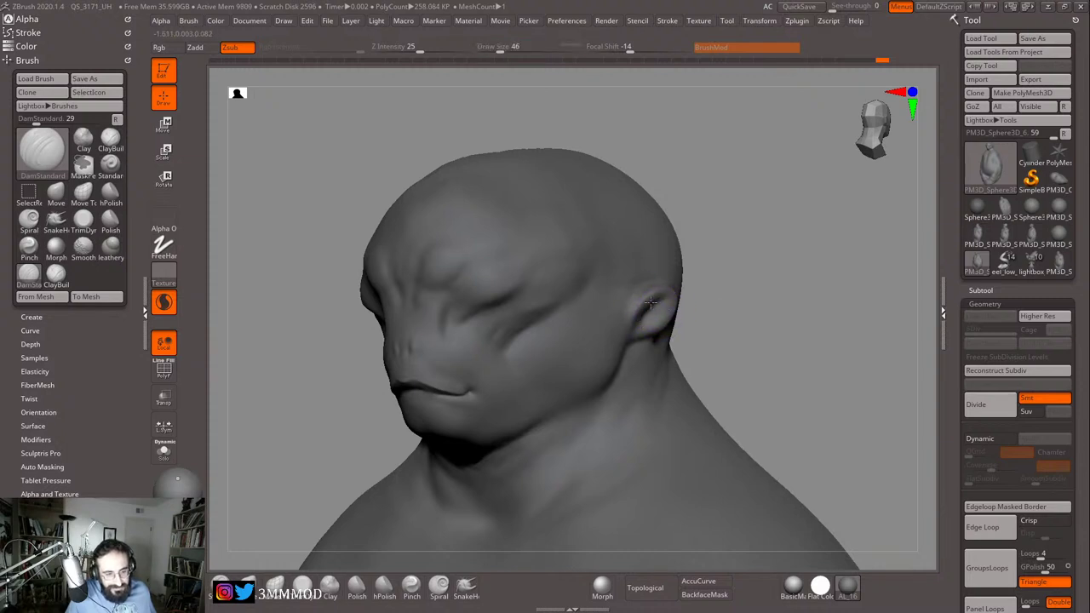
mouse_move(718, 294)
left_mouse_down()
mouse_move(632, 333)
mouse_move(638, 320)
left_mouse_up()
left_click_drag(770, 254, 817, 271)
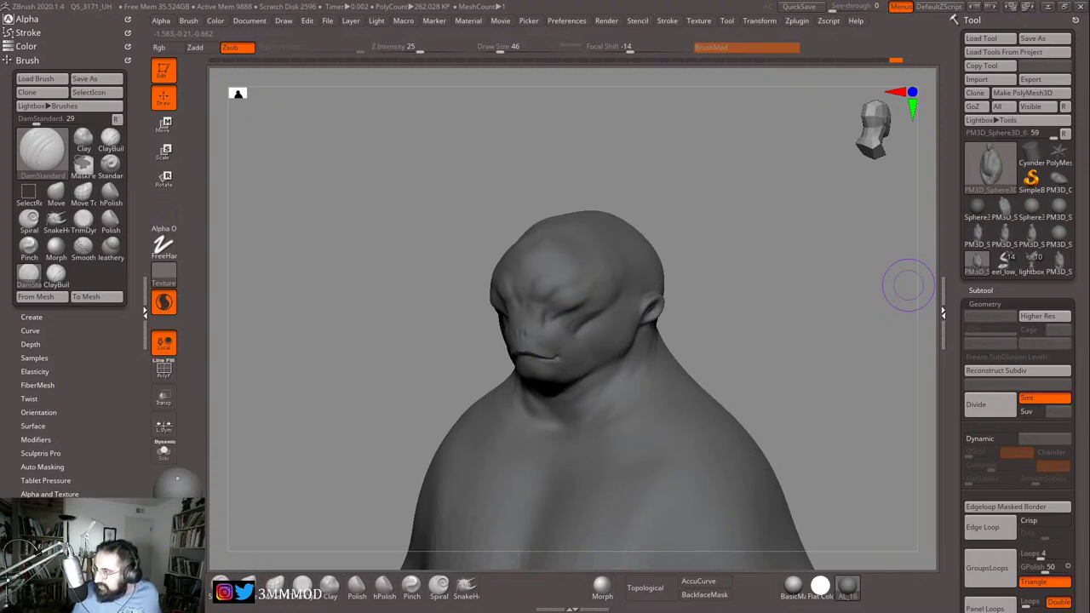
mouse_move(802, 311)
left_mouse_down("alt")
mouse_move(805, 350)
mouse_move(822, 302)
mouse_move(803, 297)
left_mouse_up("alt")
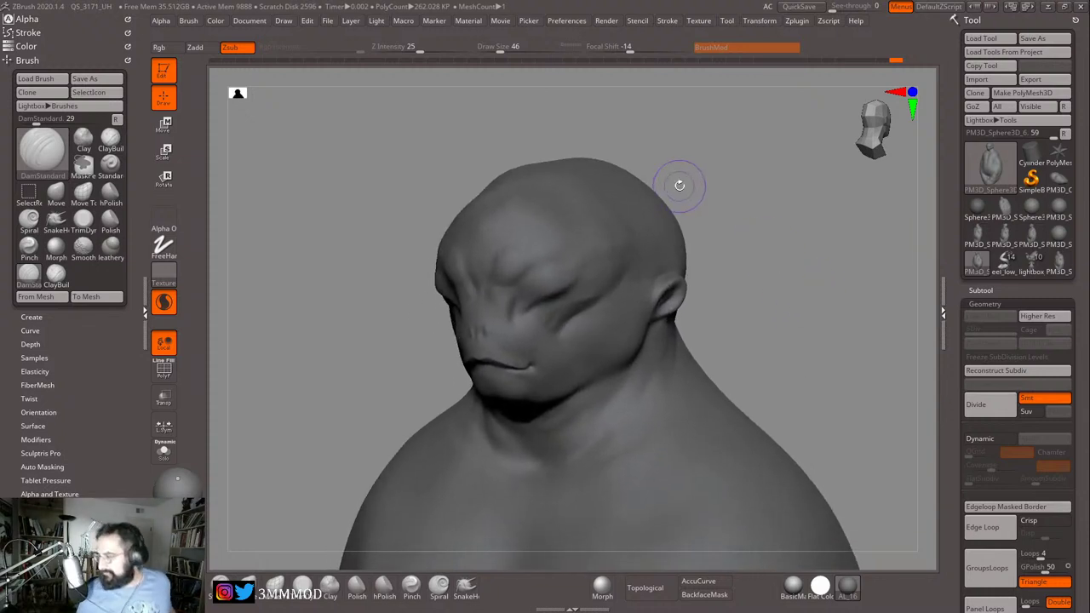
mouse_move(1031, 261)
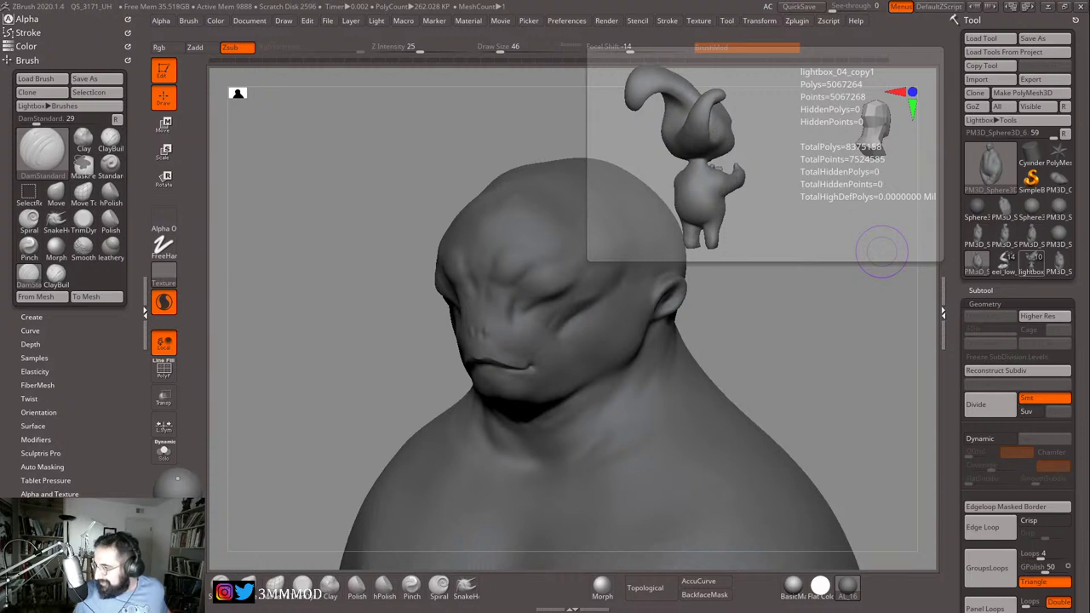
mouse_move(800, 336)
left_mouse_down("alt")
mouse_move(800, 271)
mouse_move(774, 238)
left_mouse_up("alt")
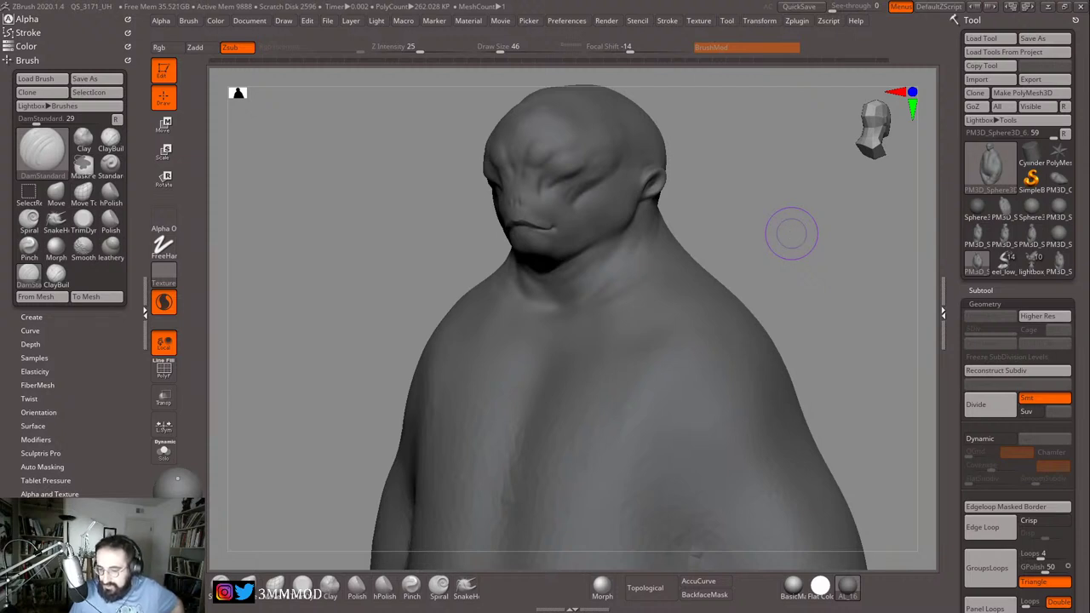
Step: Carve the pit at the base of the throat with DamStandard at draw size 80 and smooth the collarbone area around it
mouse_move(766, 287)
left_mouse_down()
mouse_move(834, 273)
mouse_move(780, 283)
mouse_move(800, 324)
mouse_move(808, 318)
mouse_move(789, 304)
left_mouse_up()
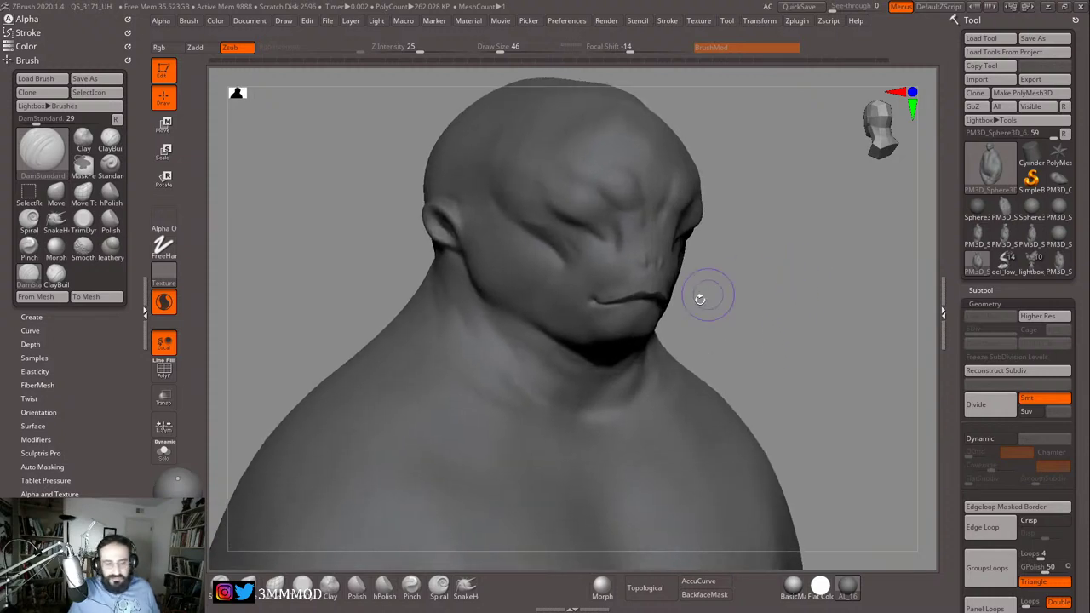
key("bracketright")
key("bracketright")
key("bracketright")
mouse_move(730, 361)
left_mouse_down("alt")
mouse_move(735, 312)
mouse_move(711, 312)
left_mouse_up("alt")
left_click_drag(813, 315, 715, 315)
key("s")
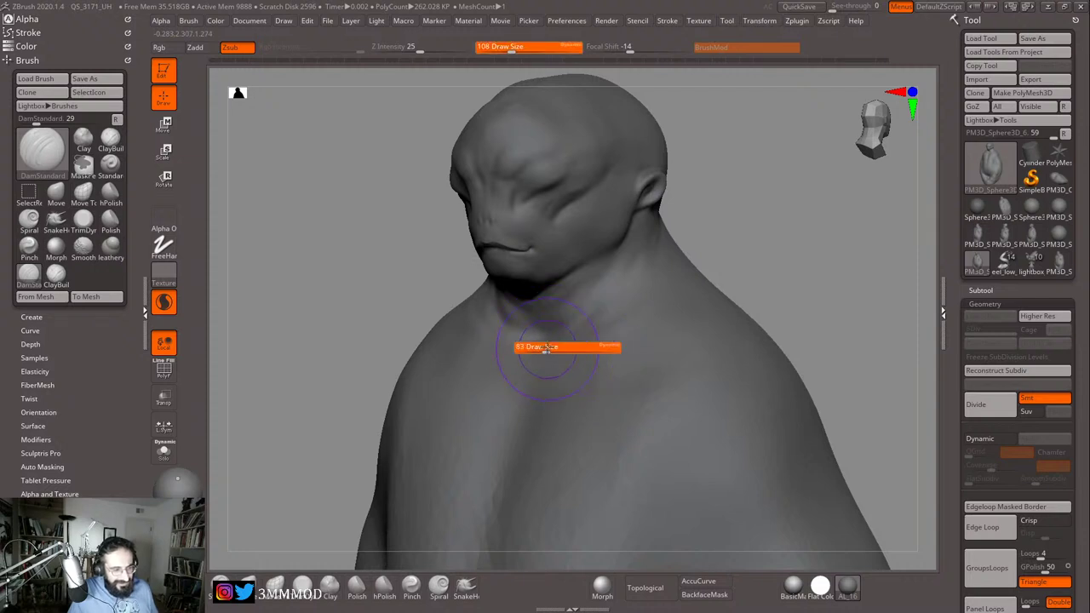
left_click_drag(555, 308, 536, 350)
mouse_move(758, 306)
left_mouse_down()
mouse_move(747, 275)
mouse_move(821, 265)
left_mouse_up()
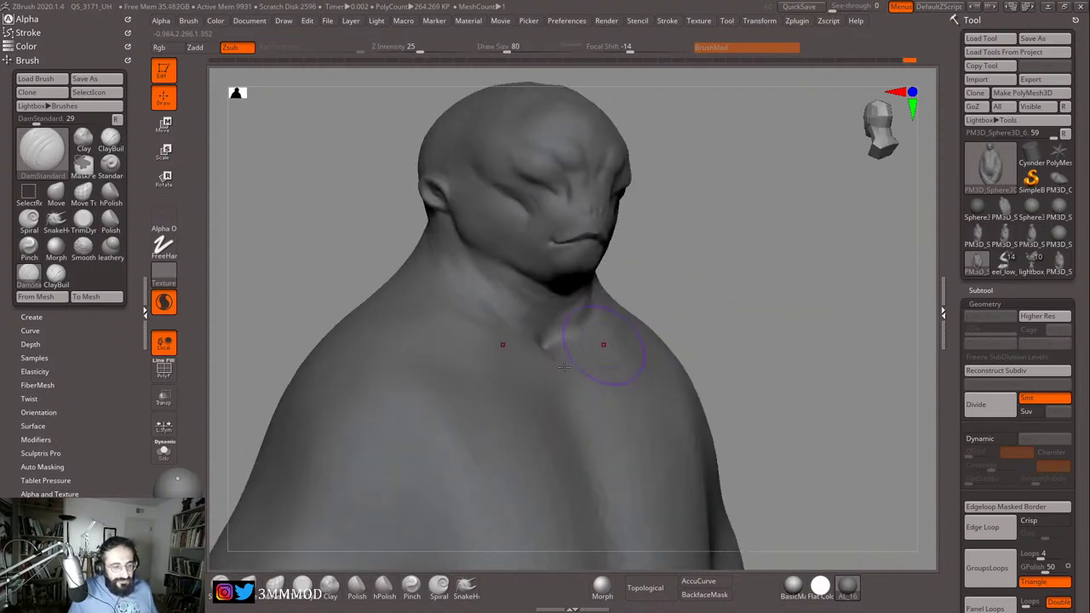
left_click_drag(564, 345, 545, 356, "shift")
left_click_drag(497, 326, 504, 342, "shift")
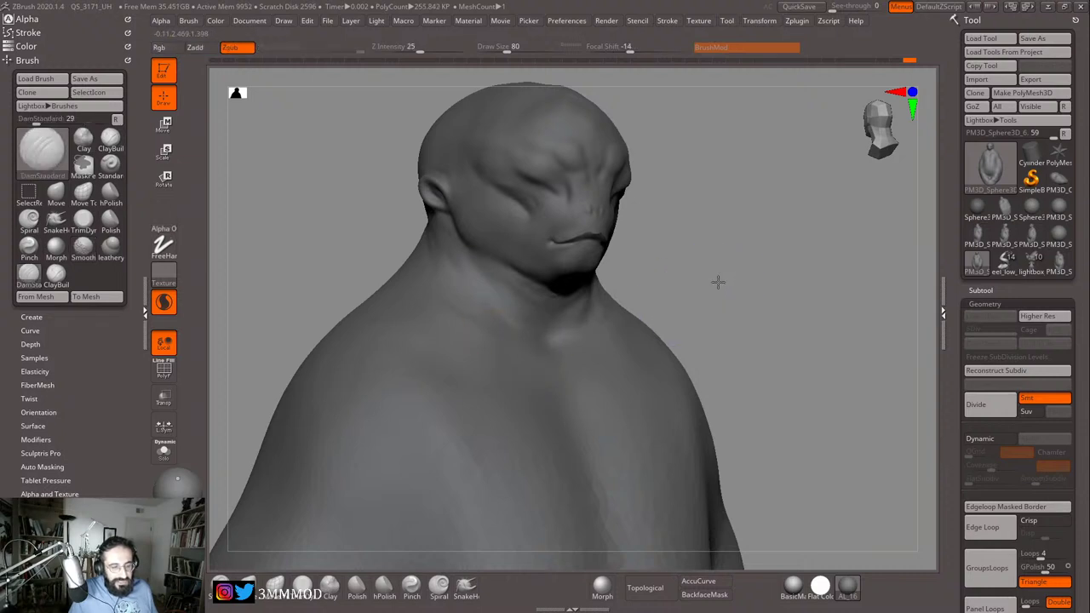
Step: Define the crease between skull and neck behind the ear at draw size 46 and smooth the neck beneath it
left_click_drag(722, 282, 639, 282)
left_click_drag(787, 247, 749, 321, "alt")
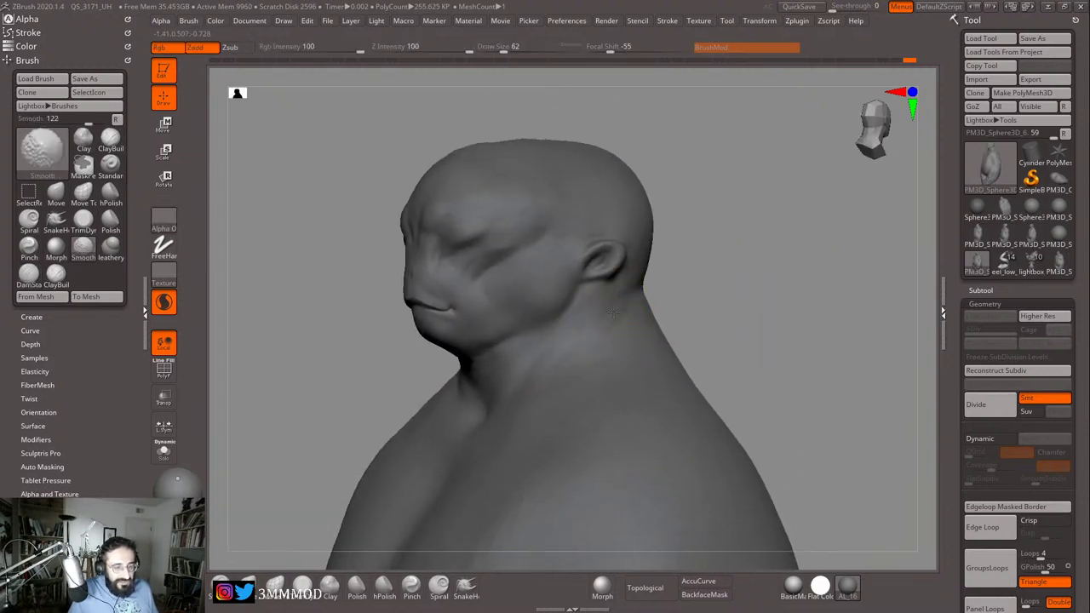
mouse_move(620, 317)
right_mouse_down()
mouse_move(663, 281)
mouse_move(653, 287)
right_mouse_up()
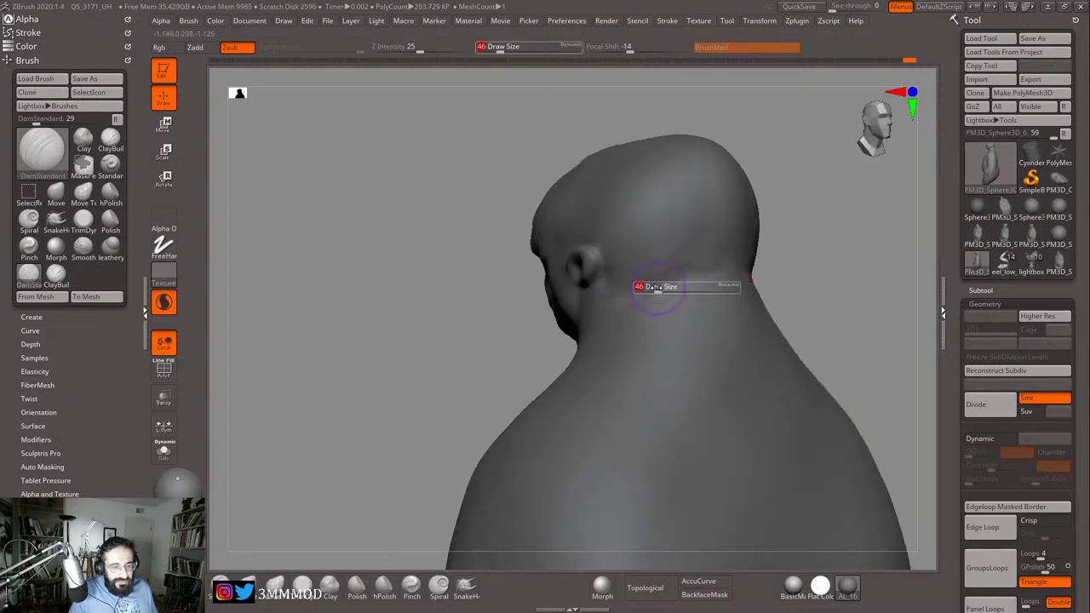
mouse_move(682, 278)
left_mouse_down()
mouse_move(749, 270)
mouse_move(742, 310)
mouse_move(791, 280)
left_mouse_up()
left_click_drag(624, 311, 616, 317, "shift")
mouse_move(616, 316)
right_mouse_down()
mouse_move(752, 268)
mouse_move(761, 246)
mouse_move(793, 247)
mouse_move(773, 329)
right_mouse_up()
Step: Rework the ear's surroundings and sharpen its rim with DamStandard at draw size 29
key("s")
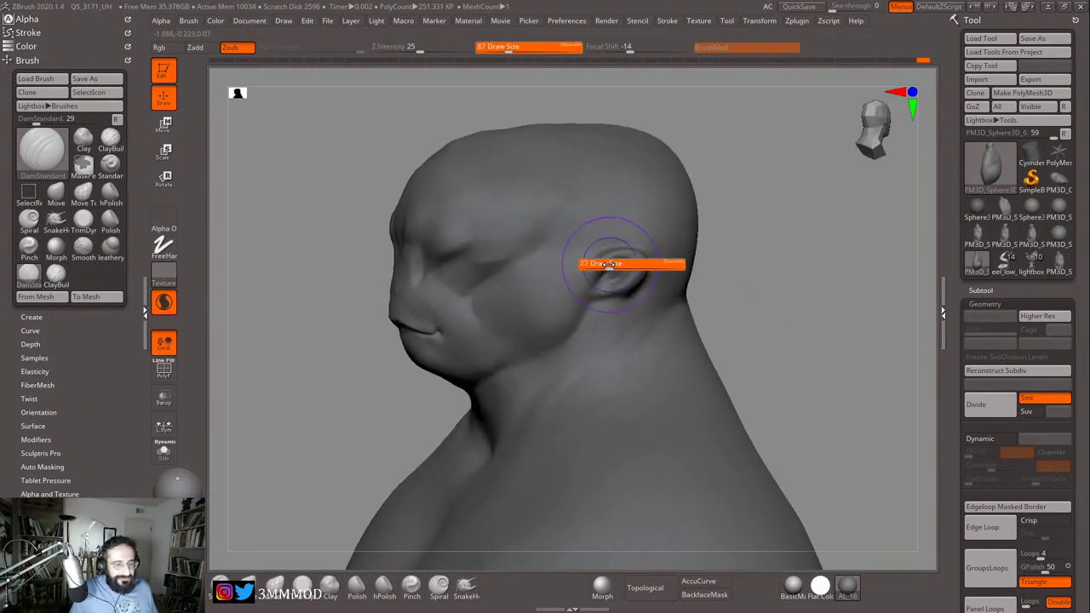
left_click_drag(610, 265, 602, 265)
right_click_drag(790, 223, 779, 298)
key("s")
left_click_drag(644, 290, 644, 295)
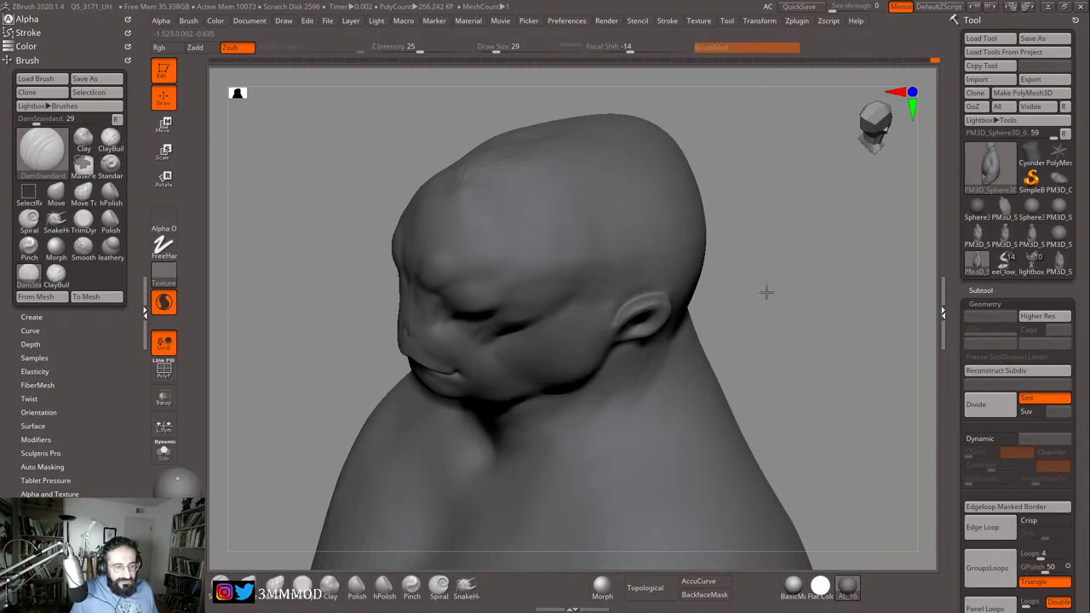
mouse_move(766, 292)
right_mouse_down()
mouse_move(766, 267)
mouse_move(759, 280)
right_mouse_up()
Step: Work the temple above the ear at draw size 94 and smooth the top of the skull
key("s")
left_click_drag(632, 274, 619, 272)
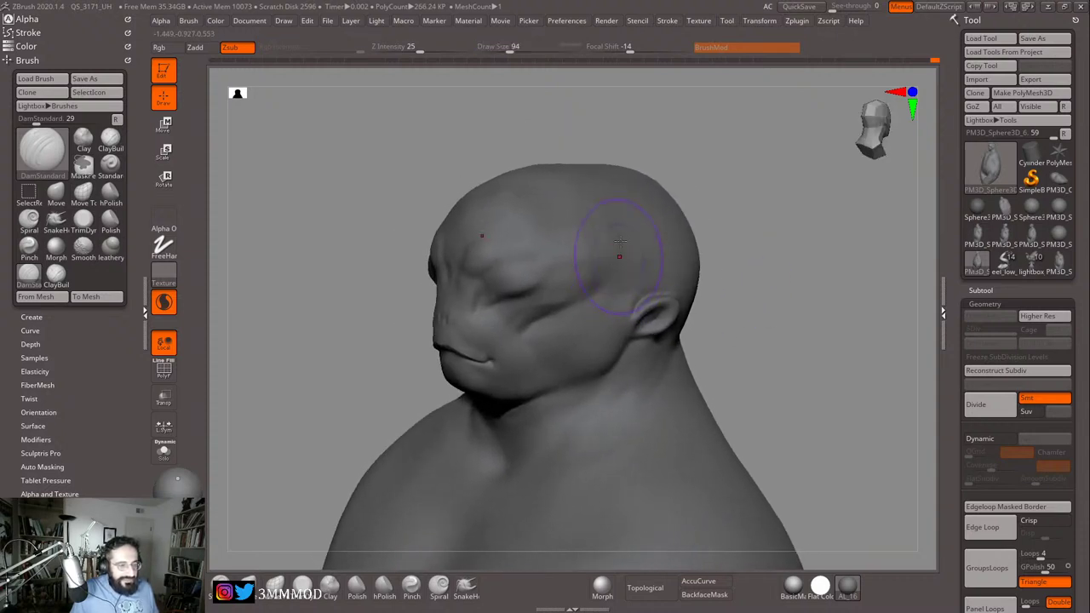
key("shift")
mouse_move(512, 202)
left_mouse_down("shift")
mouse_move(508, 183)
mouse_move(637, 168)
left_mouse_up("shift")
right_click_drag(803, 218, 844, 236, "shift")
Step: Frame the whole figure and adjust its lower back silhouette with the Move brush at draw size 182
key("f")
mouse_move(387, 250)
right_mouse_down("alt")
mouse_move(392, 322)
mouse_move(383, 222)
mouse_move(392, 280)
right_mouse_up("alt")
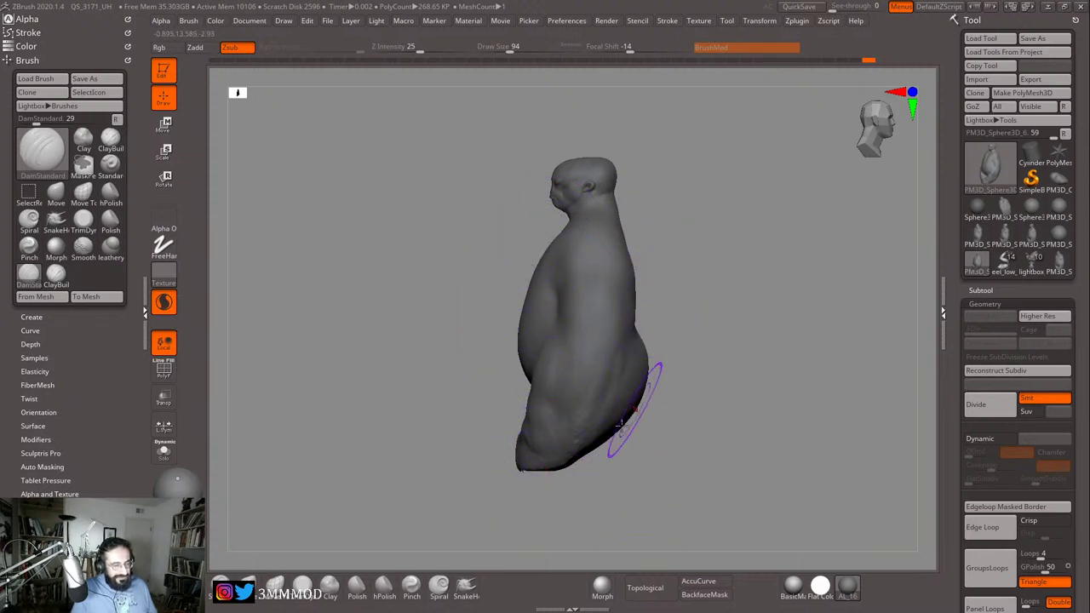
mouse_move(687, 355)
left_mouse_down()
mouse_move(628, 400)
mouse_move(638, 404)
left_mouse_up()
key("s")
key("b")
key("m")
key("v")
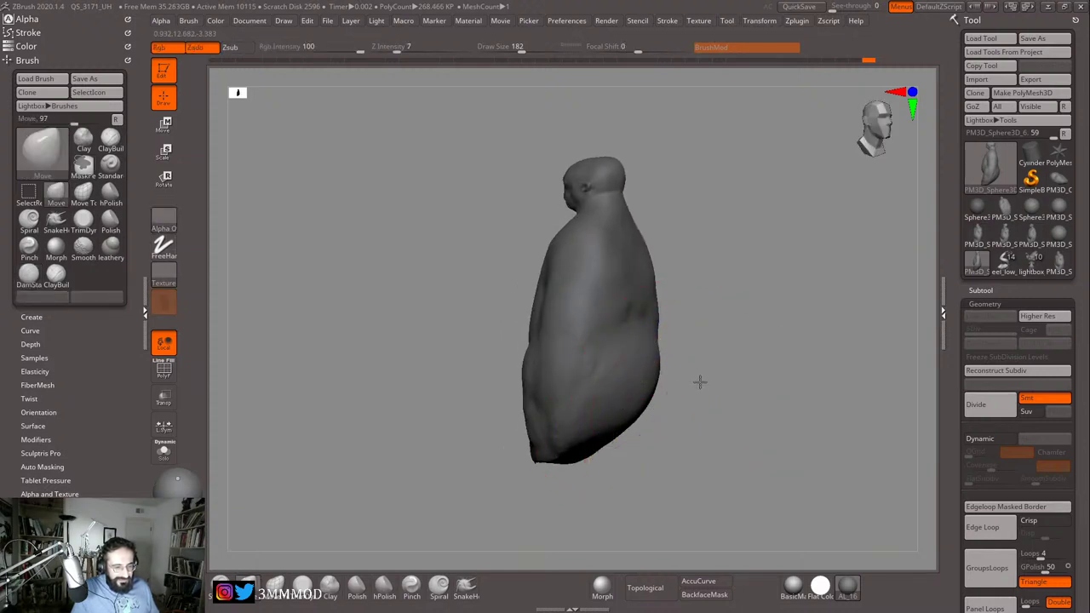
key("s")
mouse_move(700, 381)
left_mouse_down("shift")
mouse_move(664, 389)
mouse_move(749, 384)
mouse_move(749, 361)
mouse_move(790, 342)
left_mouse_up("shift")
Step: Adjust the head and neck proportions with the Move brush at draw size 136
left_click_drag(805, 307, 784, 392, "alt")
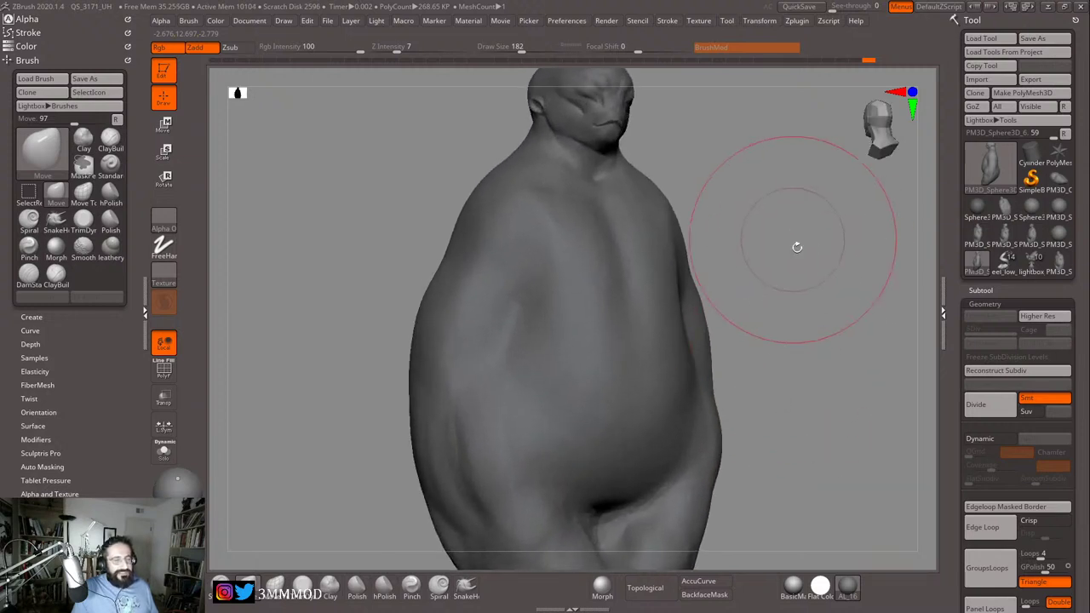
mouse_move(795, 246)
left_mouse_down("alt")
mouse_move(787, 307)
mouse_move(822, 346)
mouse_move(808, 417)
left_mouse_up("alt")
key("s")
left_click_drag(656, 297, 653, 297)
mouse_move(734, 285)
left_mouse_down()
mouse_move(659, 284)
mouse_move(764, 286)
mouse_move(690, 287)
mouse_move(778, 304)
mouse_move(894, 276)
mouse_move(831, 244)
mouse_move(839, 345)
left_mouse_up()
key("s")
left_click_drag(584, 309, 581, 309)
mouse_move(723, 285)
left_mouse_down()
mouse_move(779, 281)
mouse_move(766, 298)
left_mouse_up()
Step: Try reshaping the area under the chin with the Move brush at draw size 101, and undo the last change
key("s")
left_click_drag(582, 392, 571, 391)
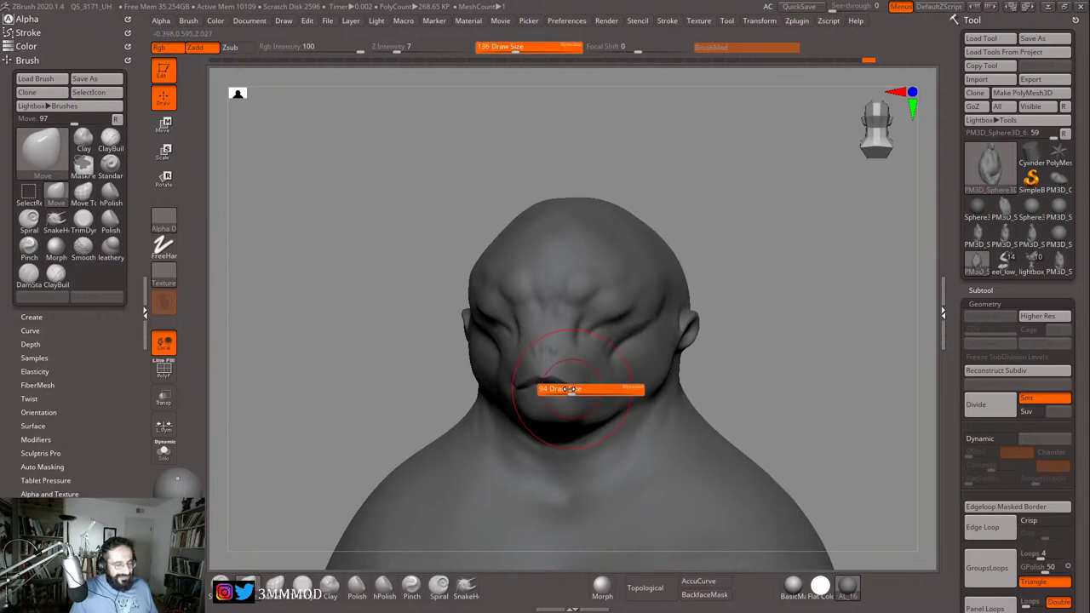
left_click_drag(403, 415, 421, 403)
mouse_move(772, 361)
left_mouse_down("alt")
mouse_move(773, 314)
mouse_move(723, 312)
left_mouse_up("alt")
key("s")
key("s")
left_click_drag(575, 372, 583, 372)
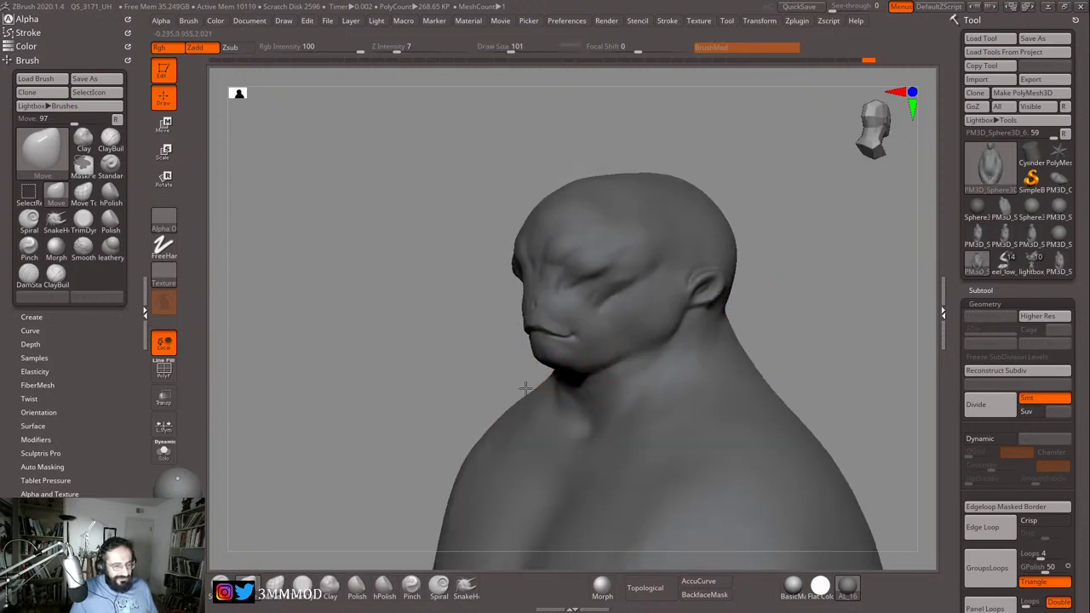
mouse_move(460, 403)
left_mouse_down()
mouse_move(432, 395)
mouse_move(487, 392)
left_mouse_up()
key("ctrl+z")
Step: Reshape the chin and mouth profile from both sides with the Move brush at draw size 94
key("s")
mouse_move(553, 358)
left_mouse_down()
mouse_move(564, 358)
mouse_move(534, 363)
mouse_move(553, 386)
left_mouse_up()
key("s")
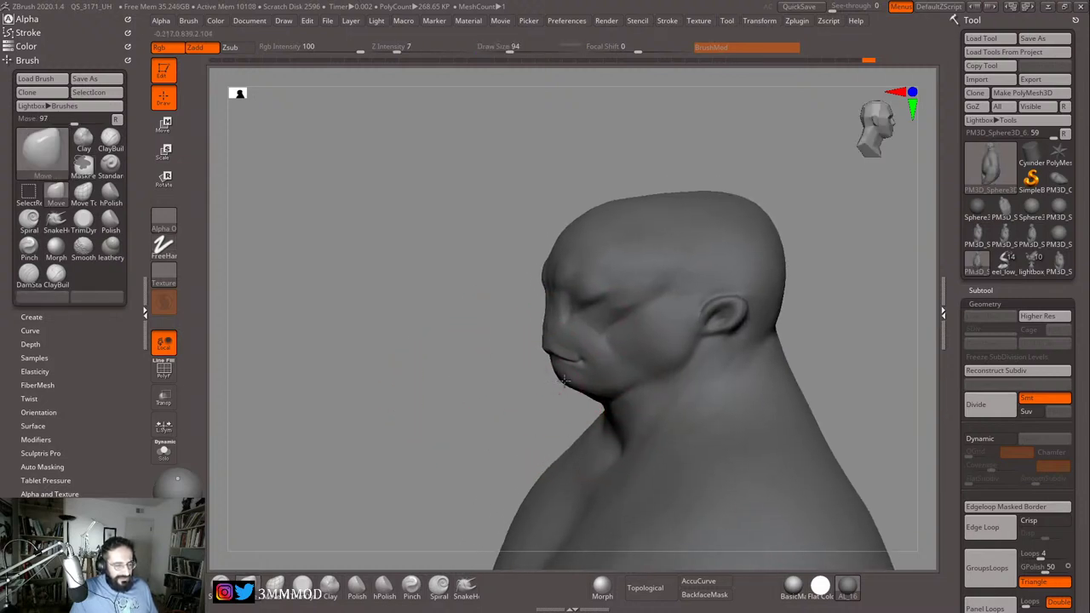
left_click_drag(567, 428, 615, 391)
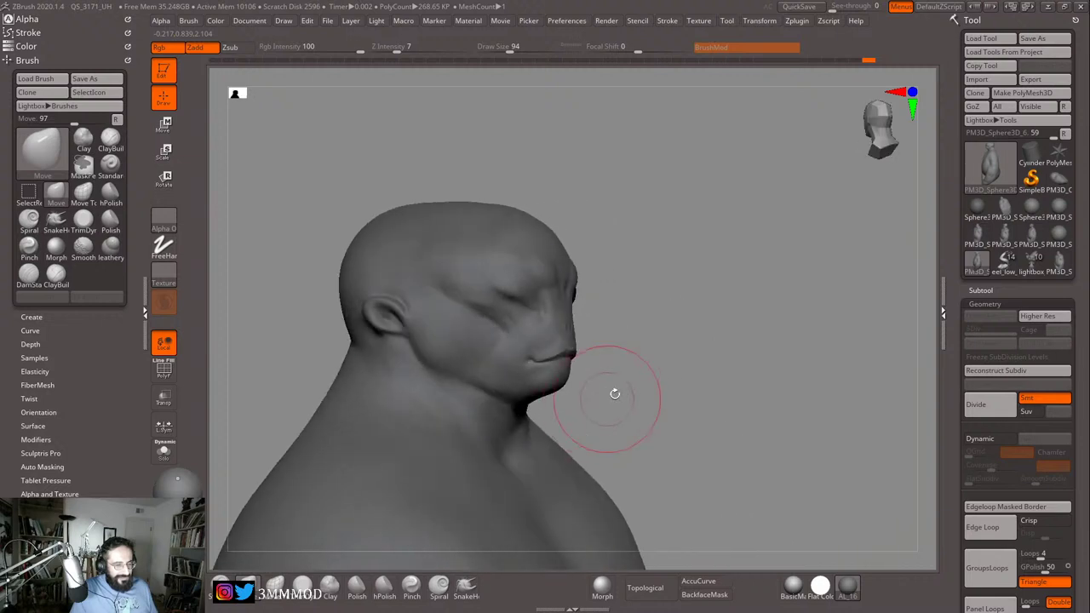
key("s")
mouse_move(563, 365)
left_mouse_down()
mouse_move(573, 364)
mouse_move(570, 329)
left_mouse_up()
Step: Adjust the face and head profile with the Move brush at draw size 239 and focal shift 85
key("s")
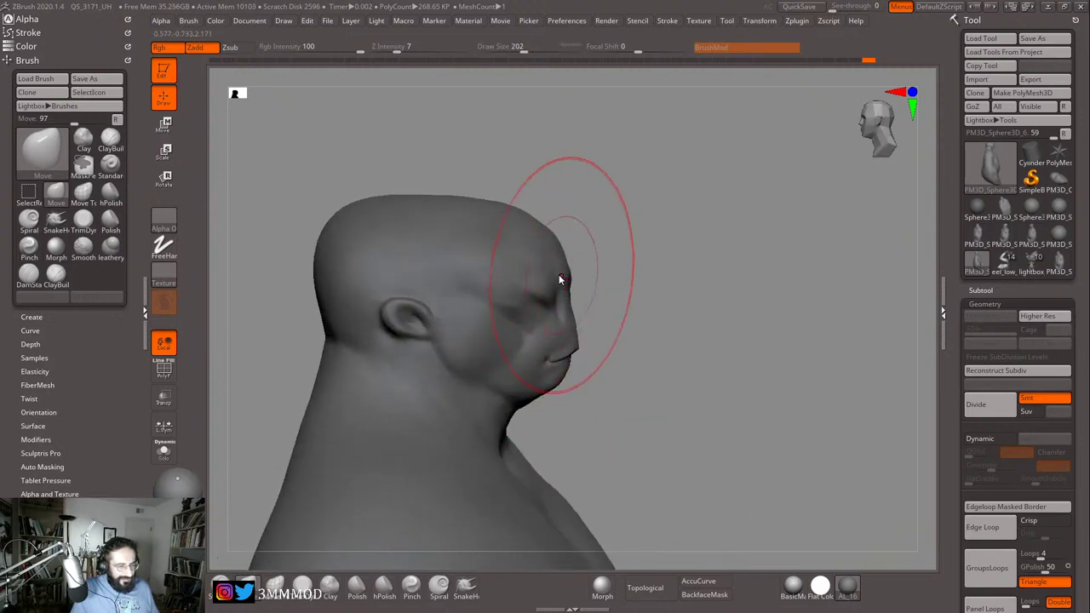
key("s")
left_click_drag(558, 274, 563, 274)
key("space")
left_click_drag(563, 208, 610, 212)
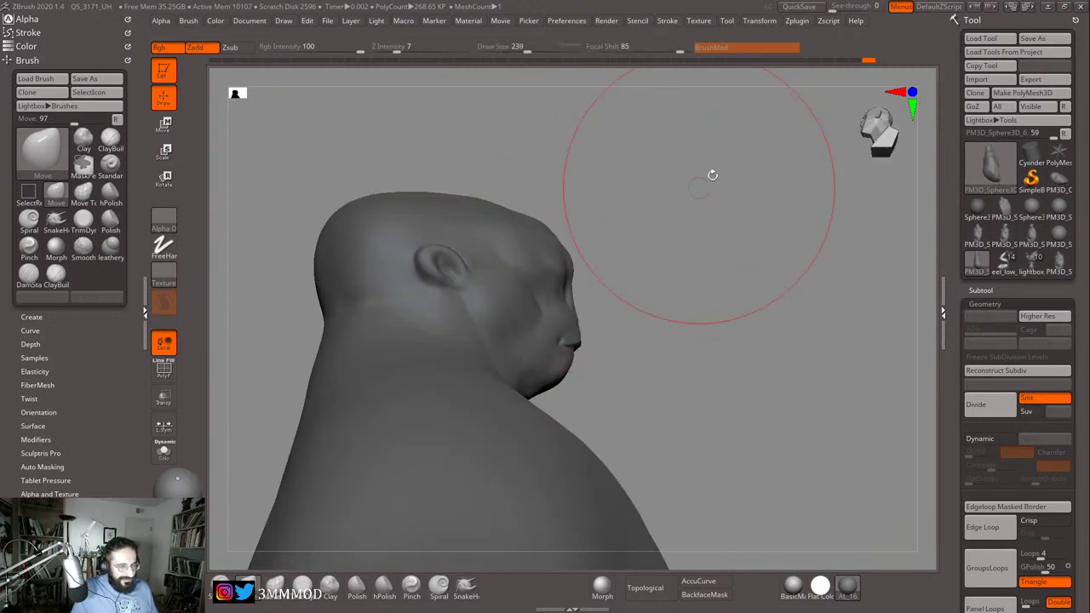
mouse_move(712, 188)
left_mouse_down()
mouse_move(698, 236)
mouse_move(738, 240)
mouse_move(732, 222)
left_mouse_up()
key("s")
mouse_move(507, 295)
left_mouse_down()
mouse_move(494, 295)
mouse_move(521, 322)
left_mouse_up()
Step: Carve the back of the jawline below the ear with the DamStandard brush at draw size 65
key("b")
key("d")
key("s")
key("s")
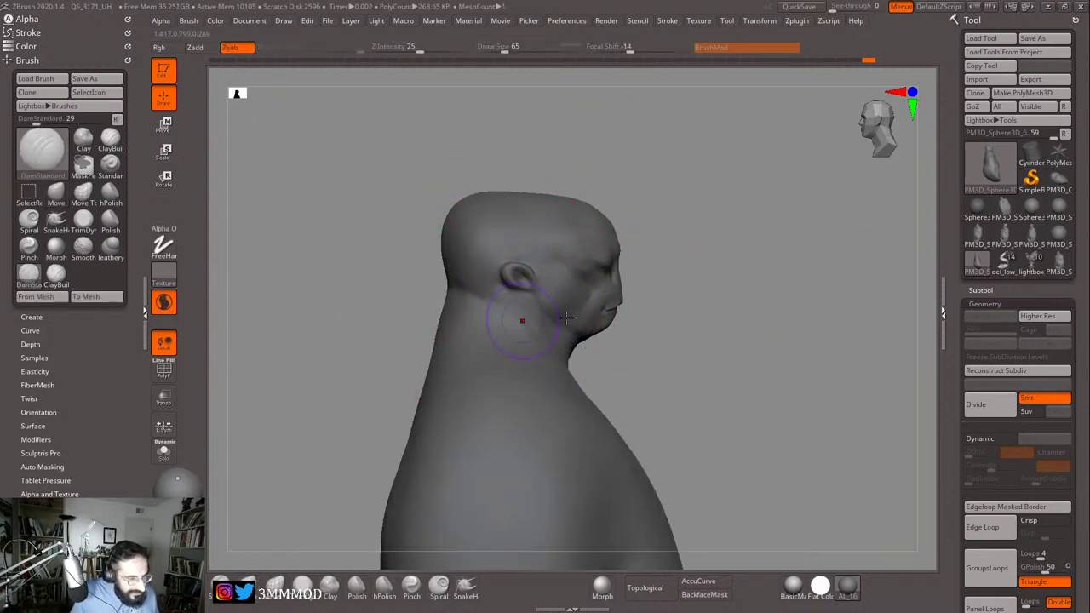
mouse_move(687, 302)
left_mouse_down()
mouse_move(732, 265)
mouse_move(719, 341)
left_mouse_up()
key("s")
left_click_drag(409, 439, 404, 437)
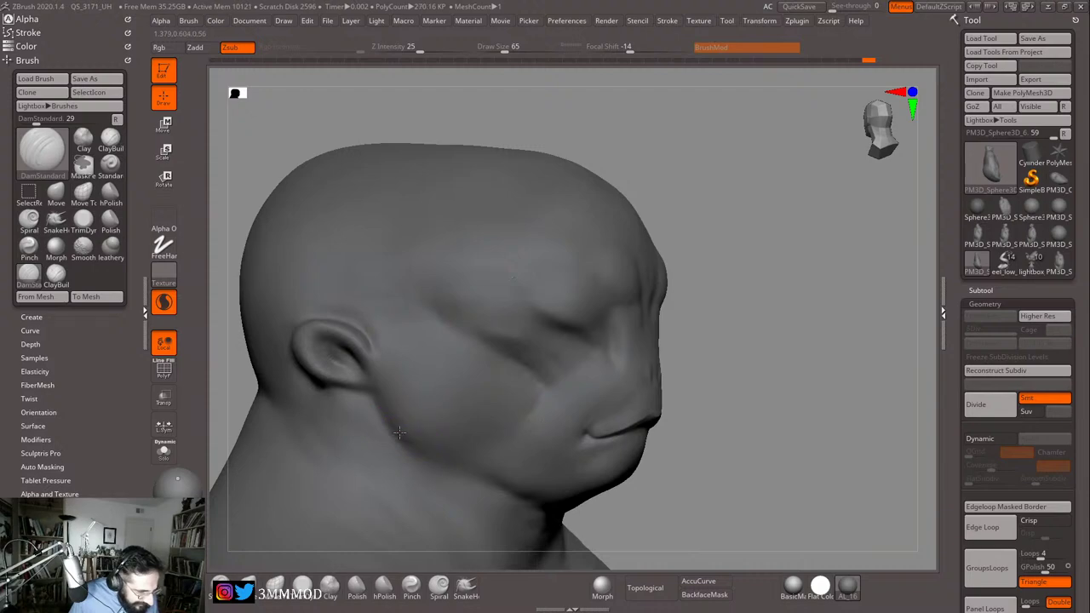
Step: Carve the jaw corner below the ear from the opposite side with the DamStandard brush at draw size 56
left_click_drag(749, 385, 730, 361)
mouse_move(297, 445)
left_mouse_down()
mouse_move(275, 377)
mouse_move(249, 379)
mouse_move(588, 366)
left_mouse_up()
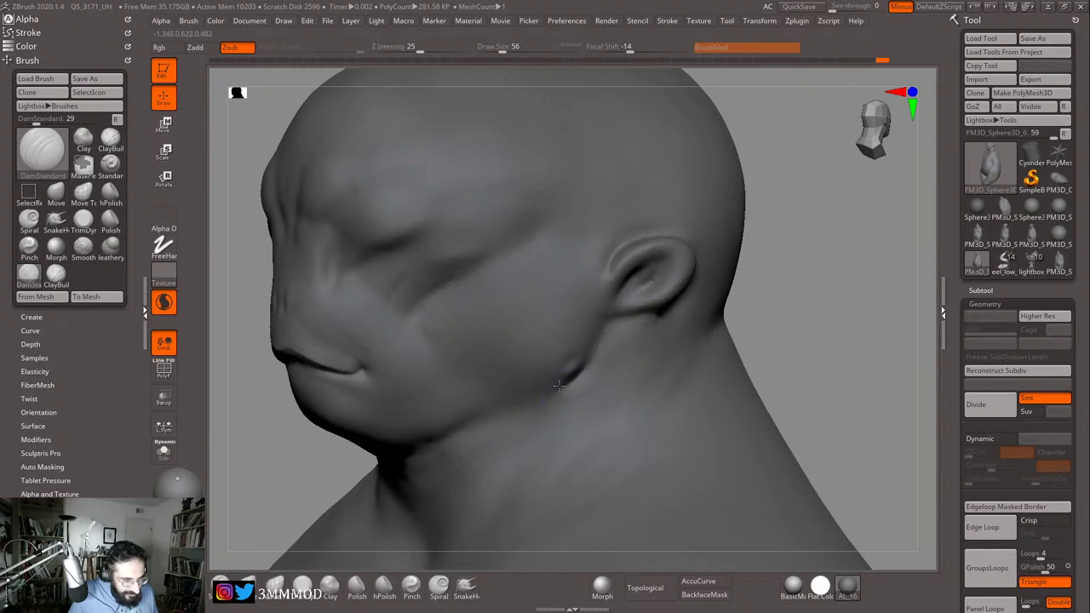
key("f")
mouse_move(793, 258)
left_mouse_down("alt")
mouse_move(788, 315)
mouse_move(769, 352)
mouse_move(820, 306)
mouse_move(812, 248)
left_mouse_up("alt")
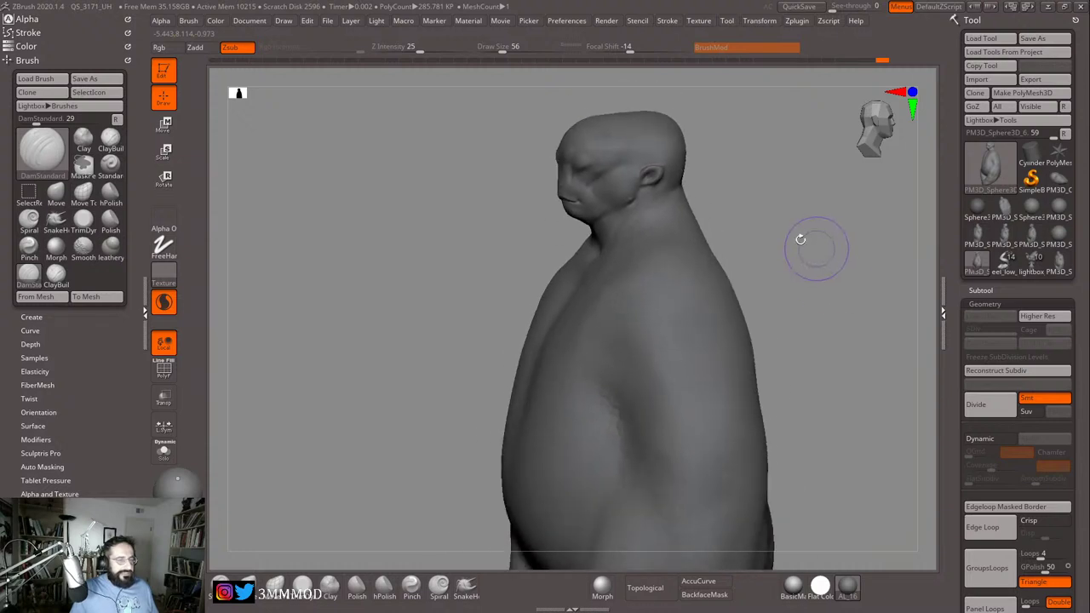
Step: Refine the temple and the area around the jaw with the DamStandard brush at draw size 90
key("bracketright")
mouse_move(670, 210)
left_mouse_down("shift")
mouse_move(693, 217)
mouse_move(697, 286)
left_mouse_up("shift")
mouse_move(670, 224)
left_mouse_down()
mouse_move(710, 212)
mouse_move(736, 354)
left_mouse_up()
key("s")
left_click_drag(592, 316, 589, 317)
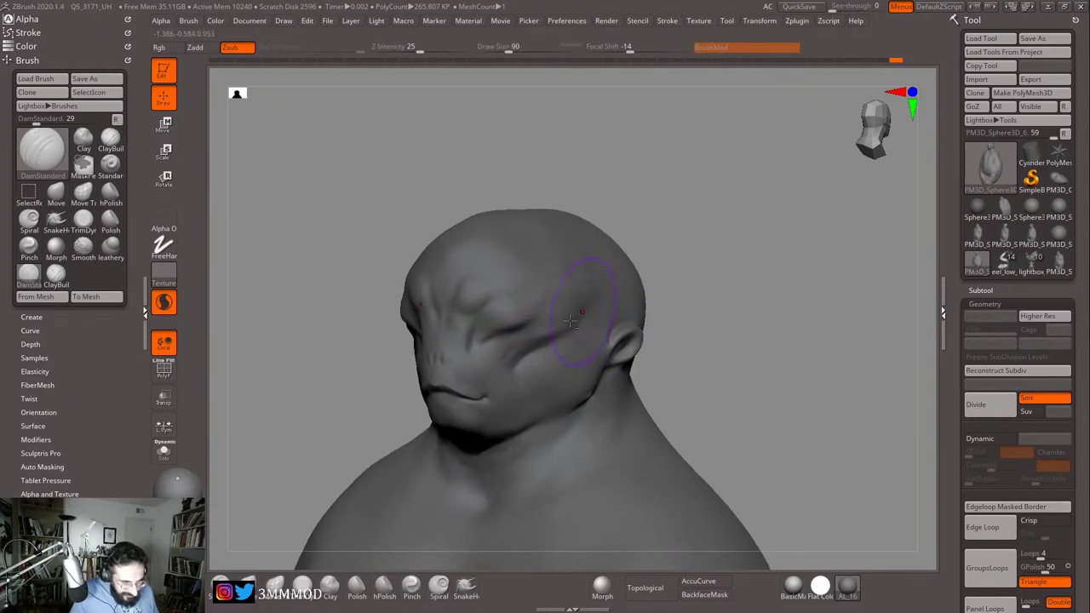
mouse_move(664, 282)
left_mouse_down()
mouse_move(766, 252)
mouse_move(741, 241)
mouse_move(566, 371)
mouse_move(469, 343)
mouse_move(479, 311)
mouse_move(565, 338)
mouse_move(597, 321)
left_mouse_up()
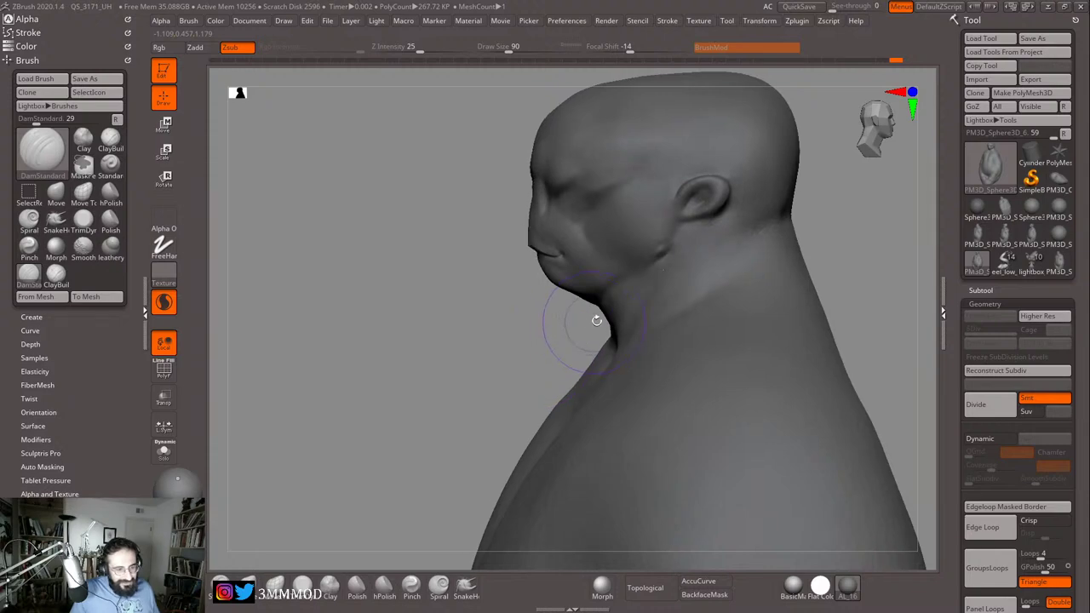
Step: Adjust the throat and neck profile from the side with the Move brush, enlarging it to draw size 132
key("b")
key("m")
key("v")
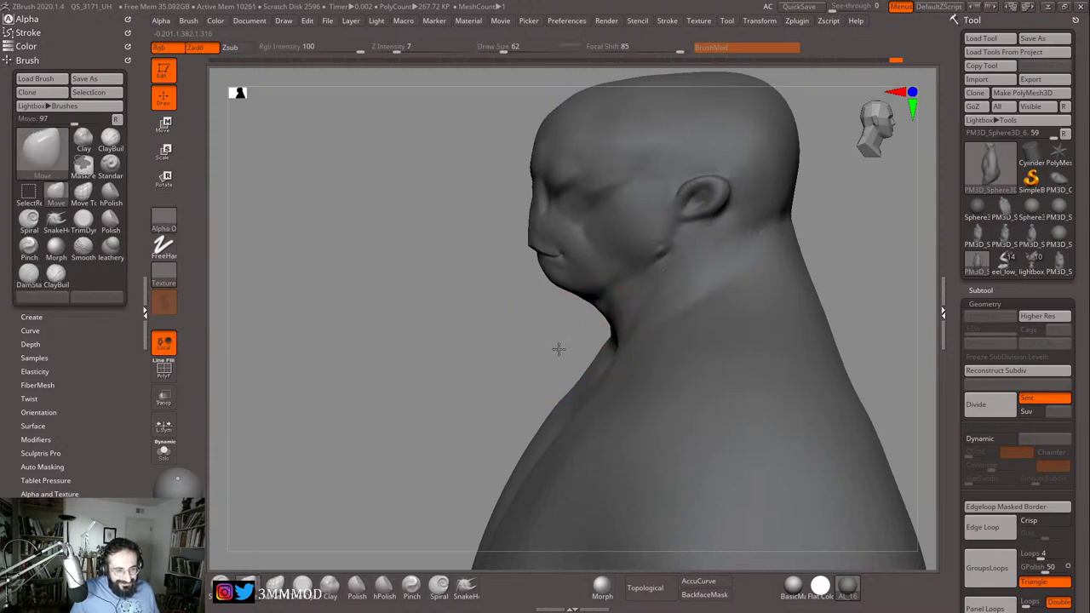
mouse_move(549, 358)
left_mouse_down()
mouse_move(628, 321)
mouse_move(599, 318)
left_mouse_up()
key("]")
key("]")
key("]")
key("]")
mouse_move(720, 290)
left_mouse_down("alt")
mouse_move(688, 338)
mouse_move(621, 281)
left_mouse_up("alt")
mouse_move(703, 344)
left_mouse_down("alt")
mouse_move(684, 212)
mouse_move(703, 163)
left_mouse_up("alt")
mouse_move(724, 224)
left_mouse_down()
mouse_move(611, 225)
mouse_move(737, 256)
mouse_move(761, 275)
mouse_move(767, 299)
left_mouse_up()
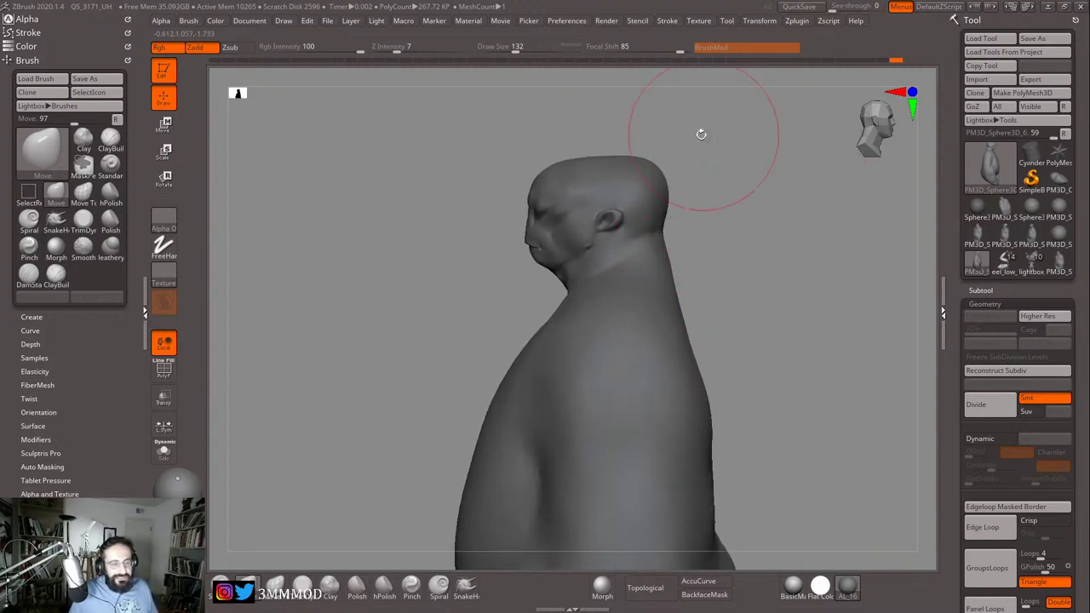
Step: Smooth the bumps on the brow above the eyes with the Smooth brush at draw size 56
mouse_move(738, 256)
left_mouse_down()
mouse_move(793, 249)
mouse_move(786, 309)
mouse_move(799, 321)
left_mouse_up()
left_click_drag(809, 256, 815, 320, "alt")
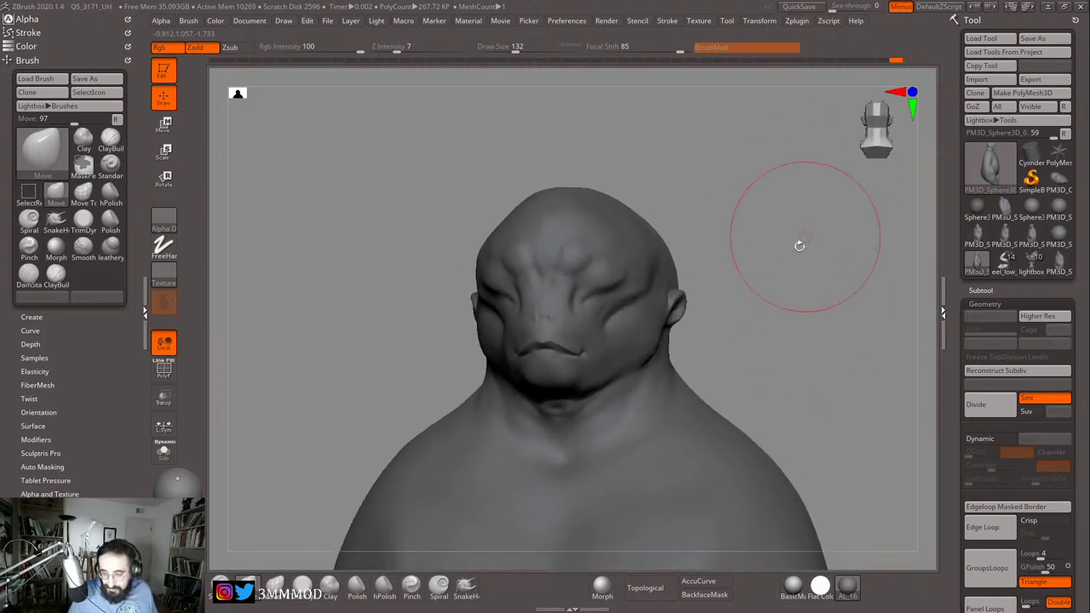
mouse_move(800, 244)
left_mouse_down()
mouse_move(791, 292)
mouse_move(727, 270)
left_mouse_up()
key("s")
left_click(569, 269)
key("shift")
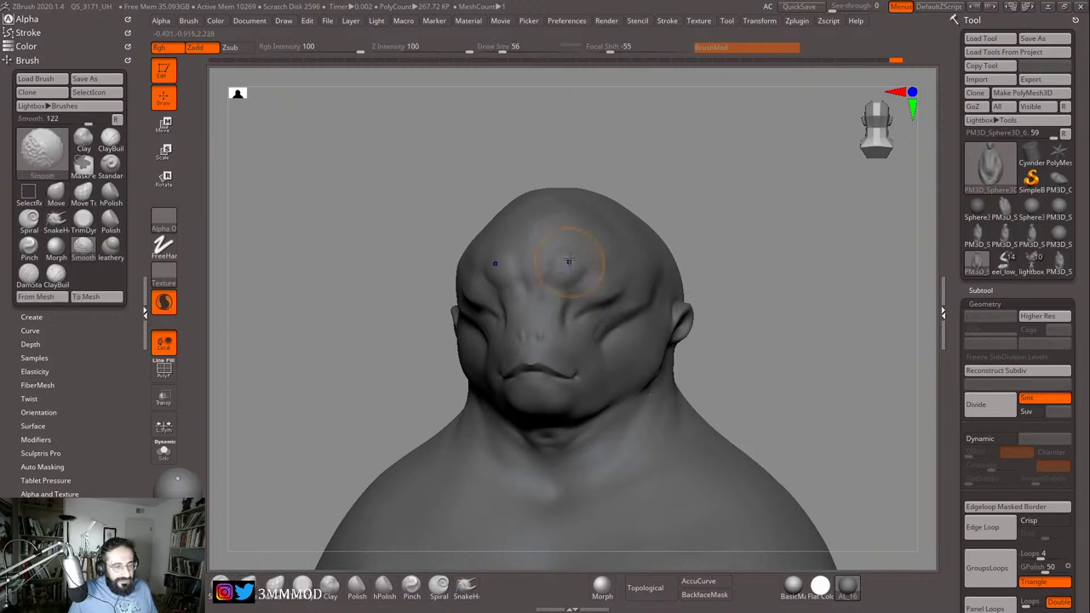
mouse_move(752, 238)
left_mouse_down()
mouse_move(781, 248)
mouse_move(730, 297)
left_mouse_up()
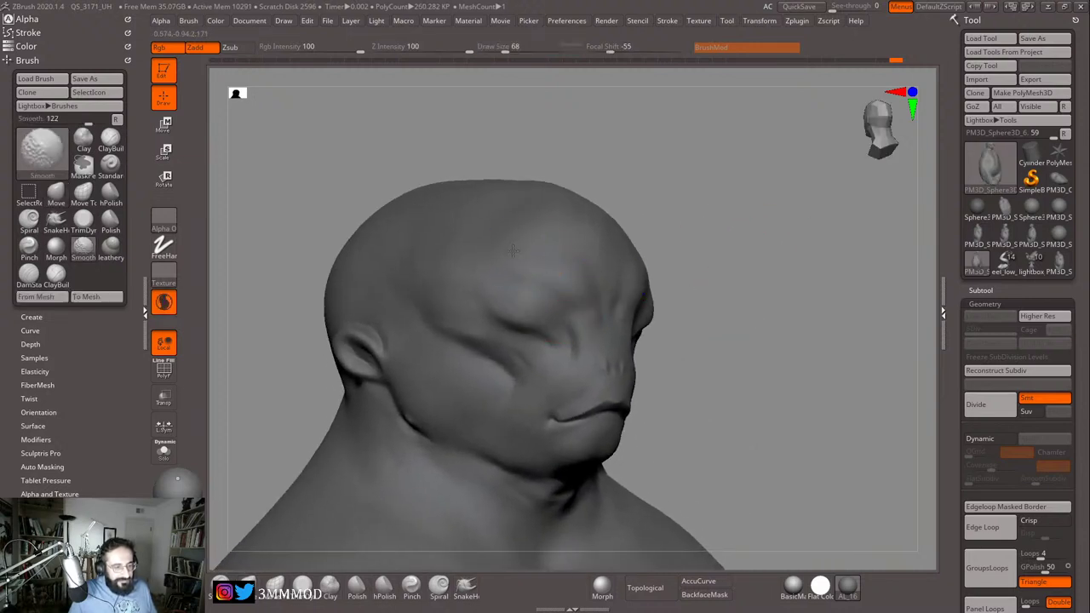
Step: Carve the forehead above the brow with the DamStandard brush at draw size 77 and smooth between the brows
key("b")
key("d")
key("s")
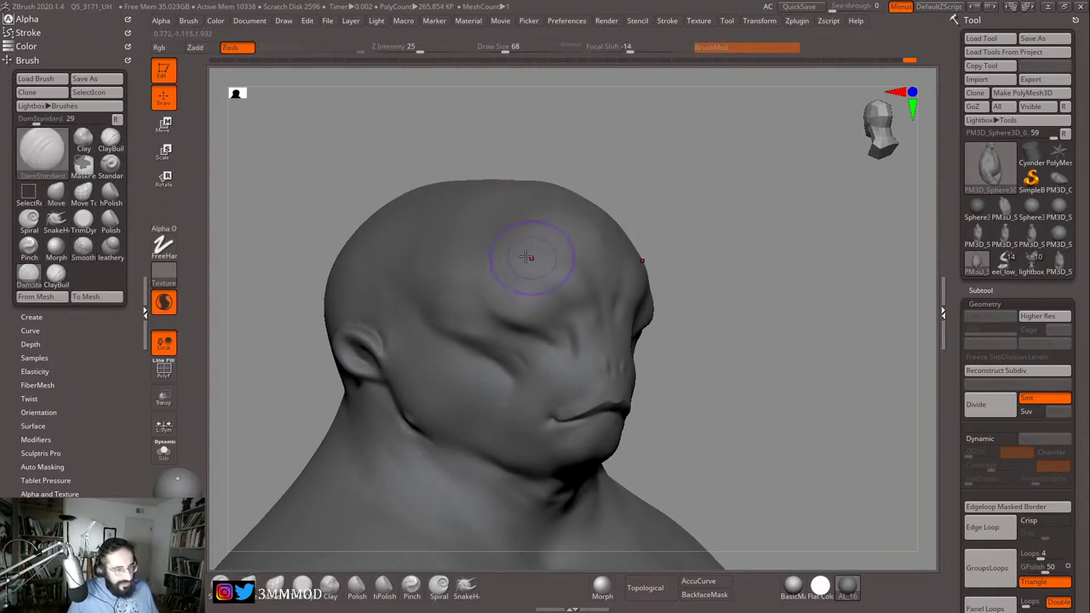
key("s")
left_click_drag(510, 239, 515, 239)
key("s")
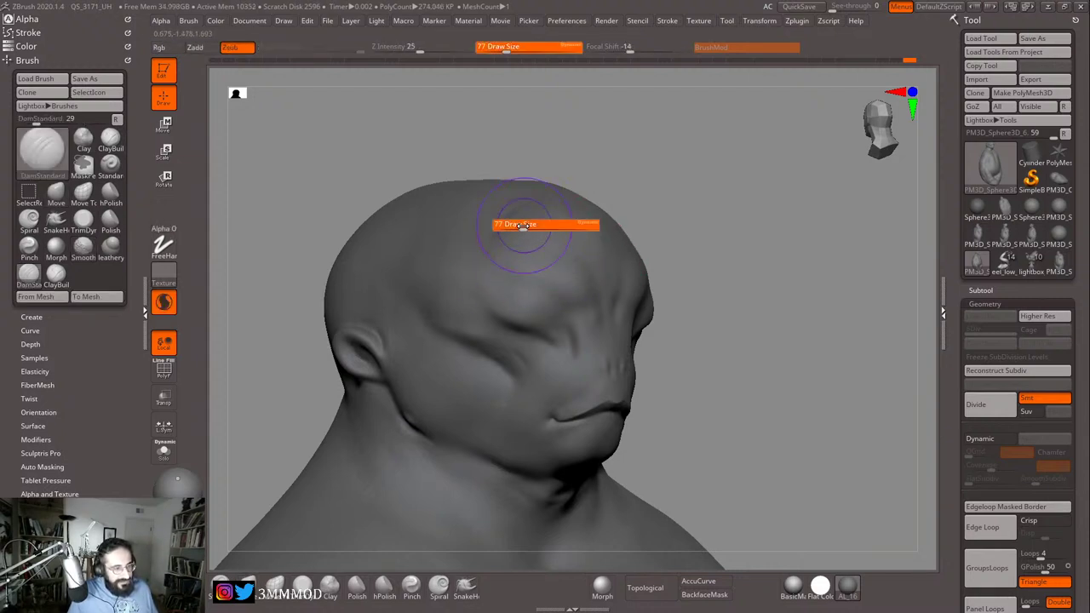
key("shift")
left_click_drag(741, 212, 562, 274, "shift")
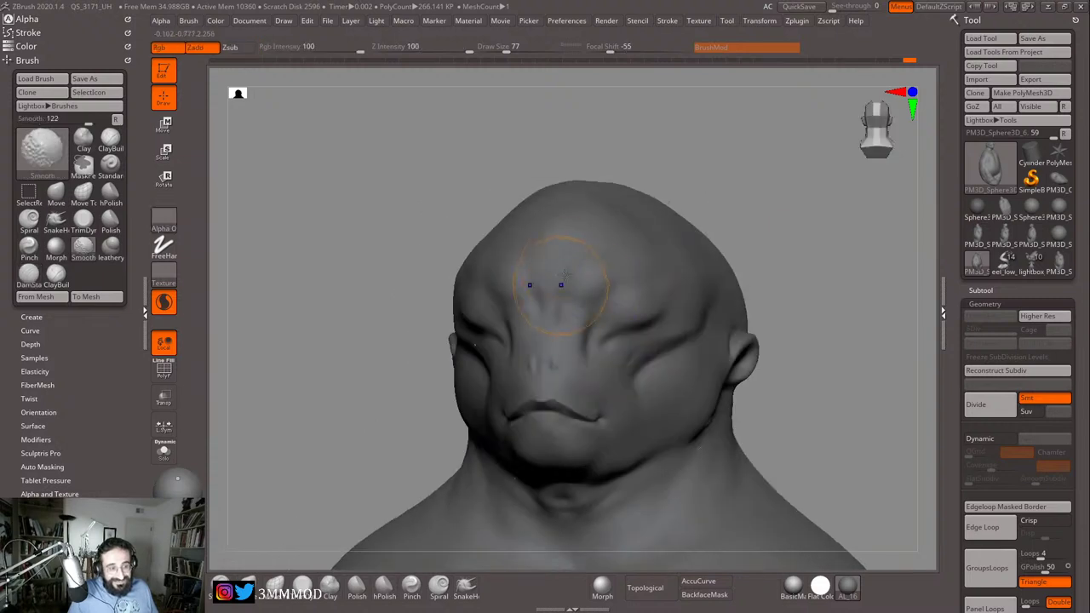
Step: Sculpt and smooth the hollow at the base of the throat at draw size 59
mouse_move(822, 214)
left_mouse_down("alt")
mouse_move(803, 244)
mouse_move(841, 270)
mouse_move(827, 206)
mouse_move(761, 145)
mouse_move(778, 241)
mouse_move(820, 233)
mouse_move(747, 239)
mouse_move(777, 225)
mouse_move(759, 282)
mouse_move(771, 287)
mouse_move(776, 258)
mouse_move(759, 340)
left_mouse_up("alt")
key("s")
left_click(570, 375)
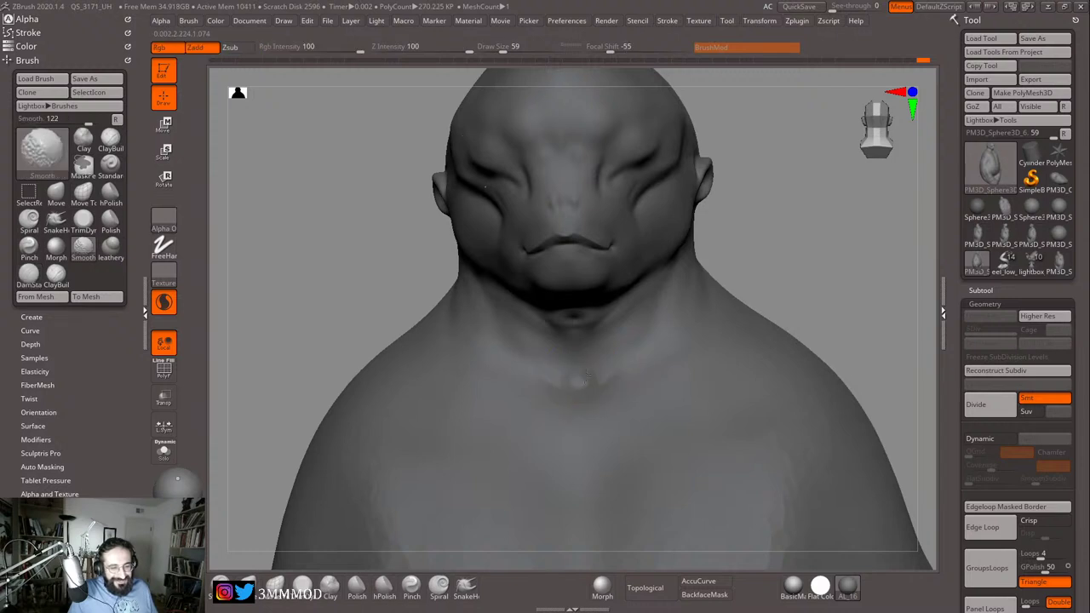
left_click_drag(827, 284, 792, 249, "alt")
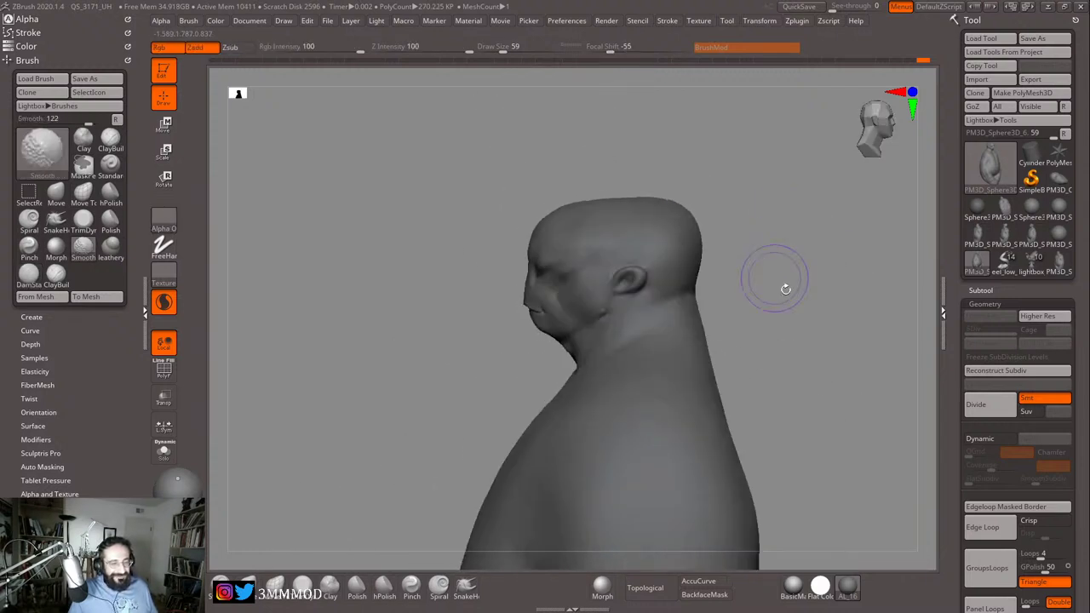
mouse_move(783, 284)
left_mouse_down()
mouse_move(815, 232)
mouse_move(769, 256)
left_mouse_up()
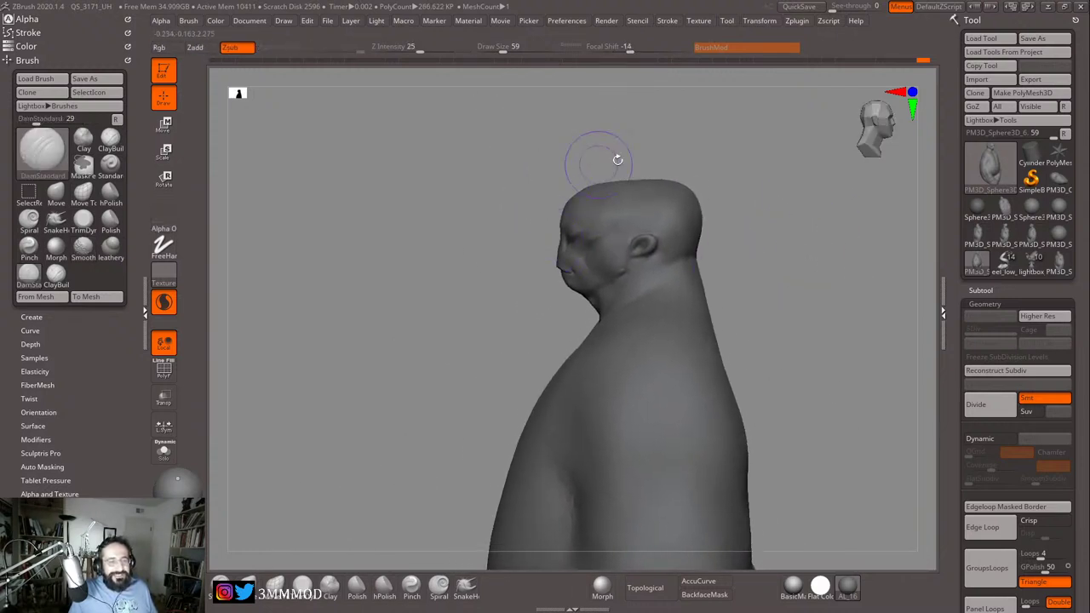
Step: Carve and smooth the armpit crease at draw size 39, and enlarge the DamStandard brush to 158 for broader strokes
mouse_move(511, 392)
left_mouse_down()
mouse_move(820, 246)
mouse_move(693, 222)
left_mouse_up()
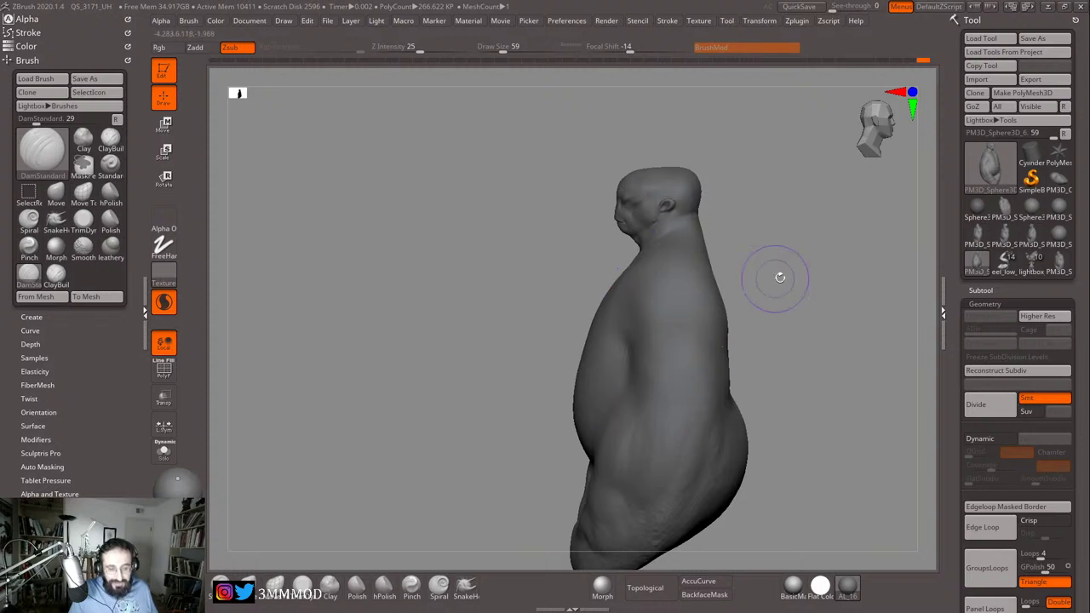
left_click_drag(779, 277, 746, 289)
left_click_drag(815, 296, 661, 431)
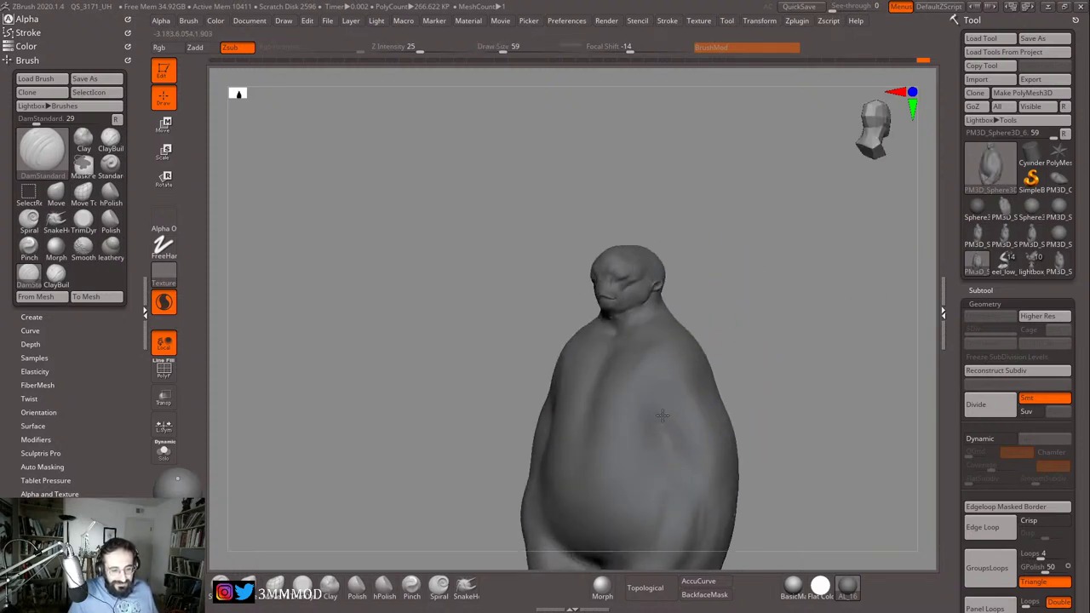
mouse_move(794, 351)
left_mouse_down("alt")
mouse_move(793, 277)
mouse_move(829, 316)
left_mouse_up("alt")
left_click_drag(830, 494, 786, 524)
left_click_drag(658, 358, 650, 361, "shift")
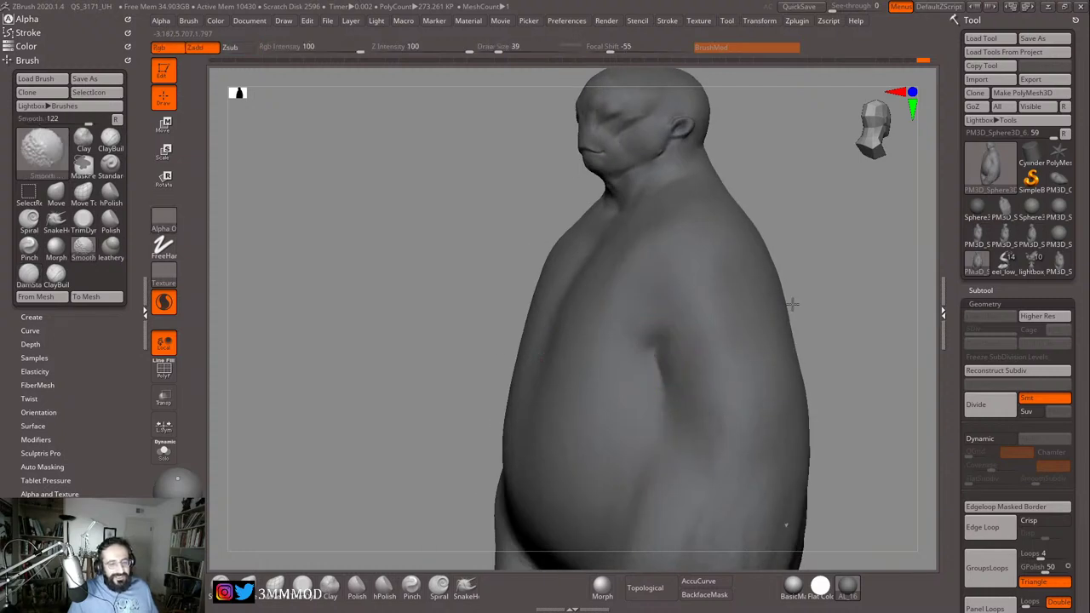
left_click_drag(792, 304, 777, 400, "alt")
key("s")
left_click(666, 328)
mouse_move(809, 299)
left_mouse_down()
mouse_move(732, 298)
mouse_move(800, 292)
mouse_move(769, 304)
left_mouse_up()
left_click_drag(774, 307, 810, 339, "alt")
left_click_drag(807, 284, 823, 340, "alt")
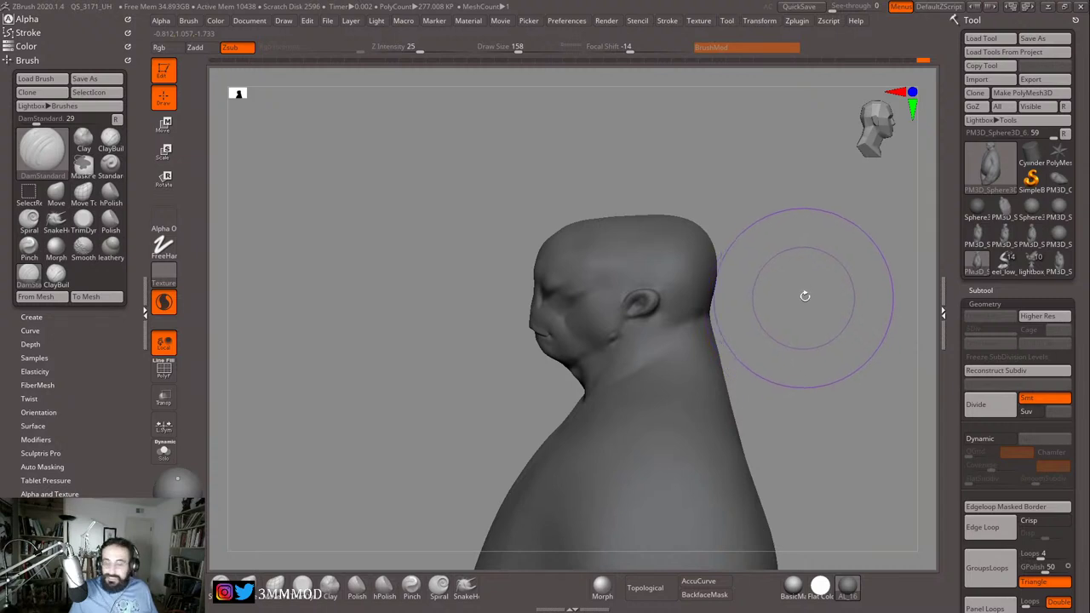
mouse_move(829, 263)
left_mouse_down()
mouse_move(853, 268)
mouse_move(795, 284)
mouse_move(836, 287)
mouse_move(839, 303)
mouse_move(817, 306)
left_mouse_up()
Step: Try reshaping the upper side of the skull with the Move brush at draw size 108, and undo the last four changes
key("s")
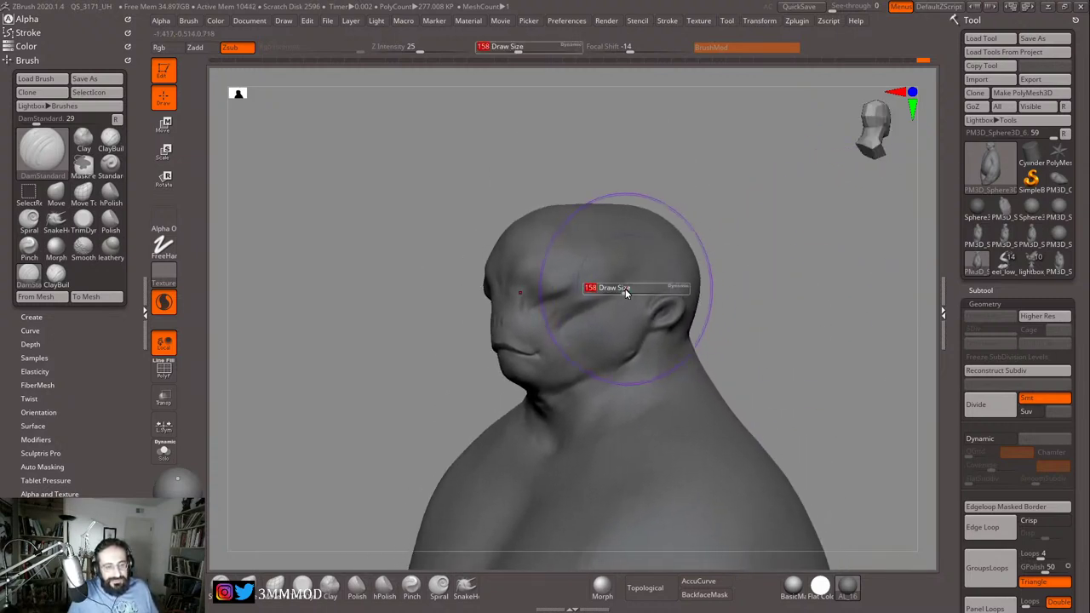
mouse_move(624, 292)
left_mouse_down()
mouse_move(608, 263)
mouse_move(631, 241)
left_mouse_up()
key("s")
key("b")
key("m")
key("v")
key("s")
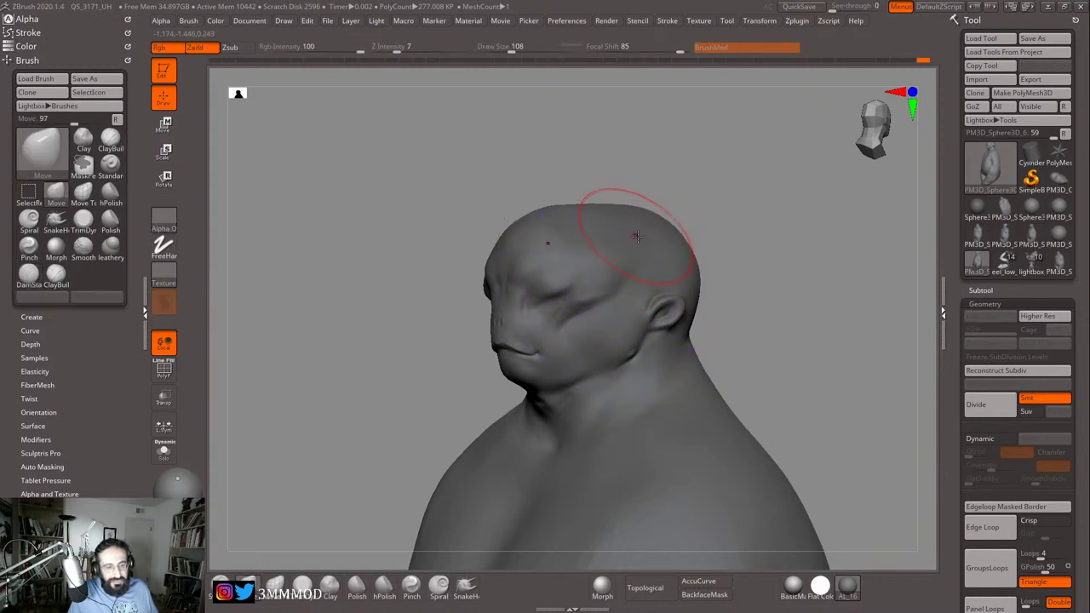
left_click_drag(750, 249, 770, 252)
key("ctrl+z")
key("ctrl+z")
key("ctrl+z")
key("ctrl+z")
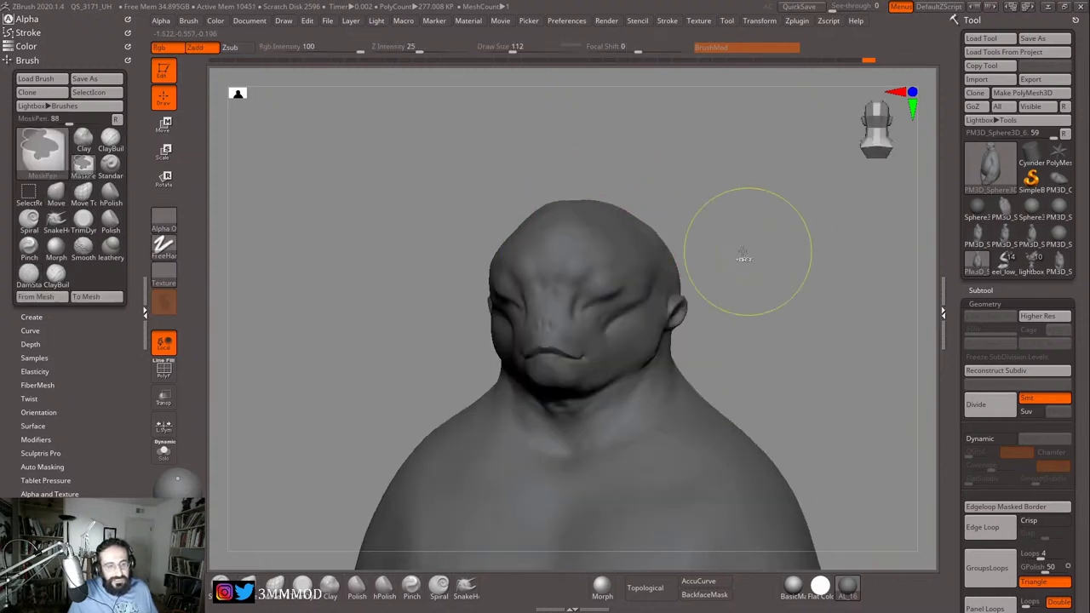
Step: Round out the side of the skull above the ear with the Move brush at draw size 223
key("s")
left_click_drag(661, 246, 663, 248)
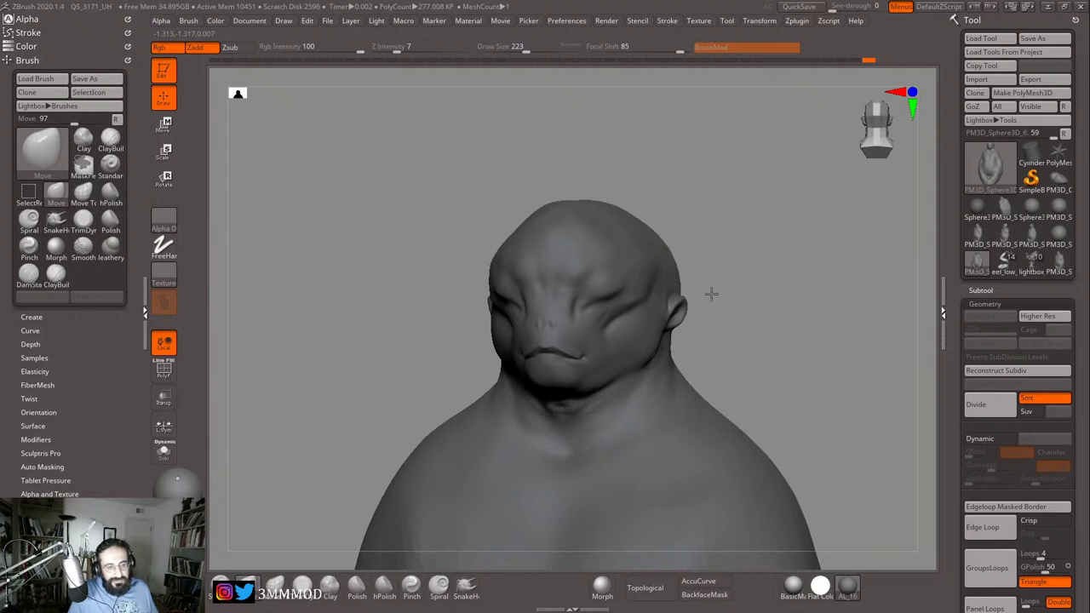
mouse_move(757, 268)
left_mouse_down()
mouse_move(790, 268)
mouse_move(766, 261)
mouse_move(764, 273)
mouse_move(752, 271)
left_mouse_up()
mouse_move(770, 270)
left_mouse_down("alt")
mouse_move(793, 235)
mouse_move(799, 247)
left_mouse_up("alt")
Step: Deepen the closed eyelid line with the DamStandard brush at draw size 44
key("s")
left_click_drag(578, 296, 536, 297)
key("b")
key("d")
key("s")
key("s")
key("s")
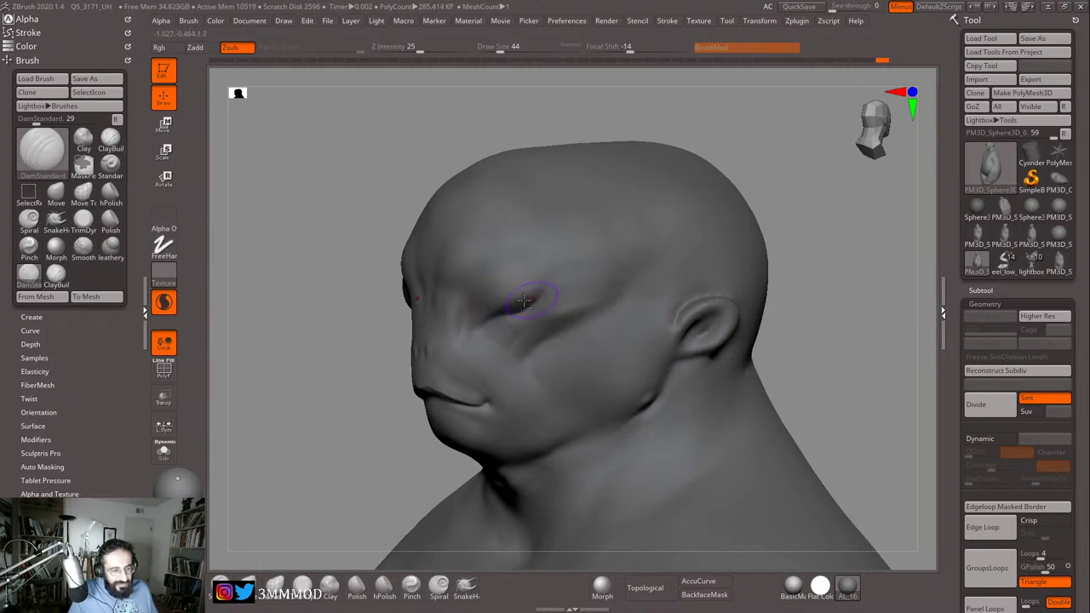
mouse_move(855, 218)
left_mouse_down("alt")
mouse_move(857, 248)
mouse_move(890, 247)
left_mouse_up("alt")
Step: Define the upper eyelid bulge and the inner brow hollow with the DamStandard brush at draw size 77
key("s")
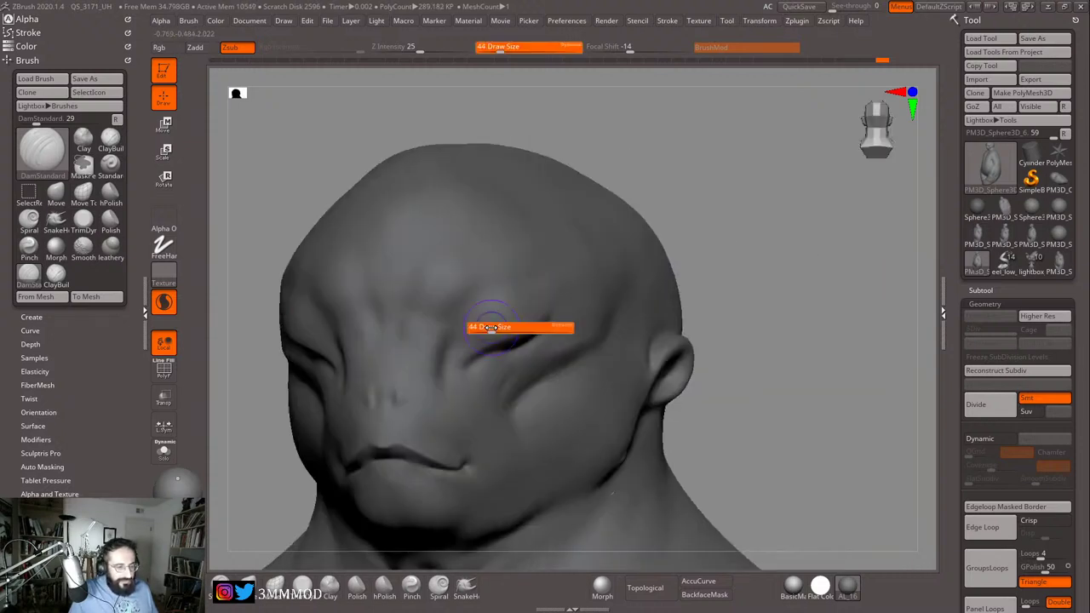
left_click_drag(490, 326, 500, 327)
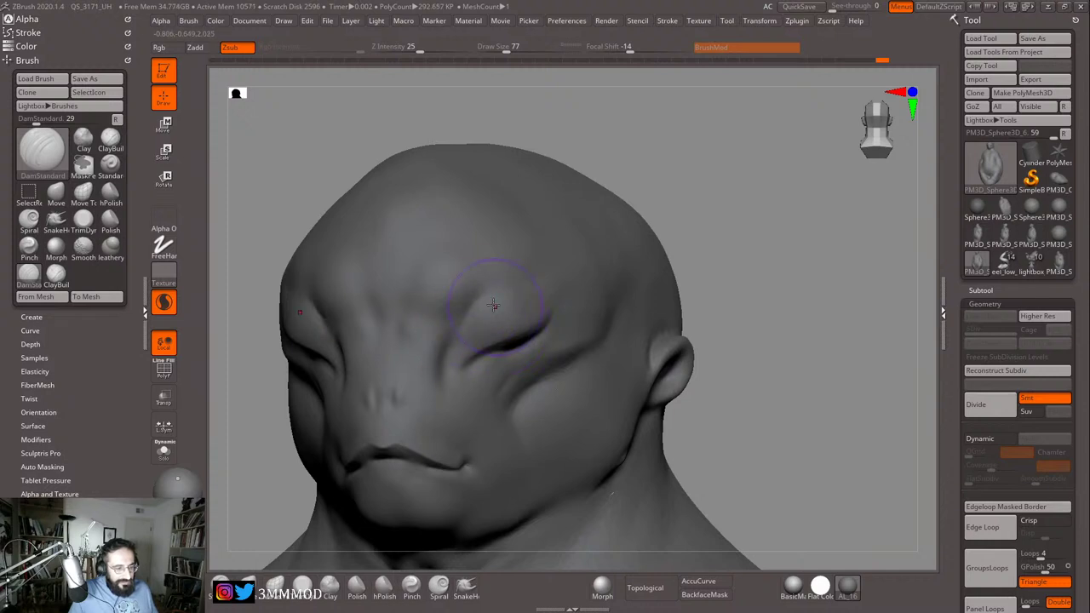
mouse_move(746, 269)
left_mouse_down()
mouse_move(827, 236)
mouse_move(536, 316)
mouse_move(573, 301)
left_mouse_up()
key("shift")
Step: Carve the crease between the inner eye corner and the nose with DamStandard, and smooth it at draw size 59
key("s")
left_click_drag(387, 370, 394, 411, "alt")
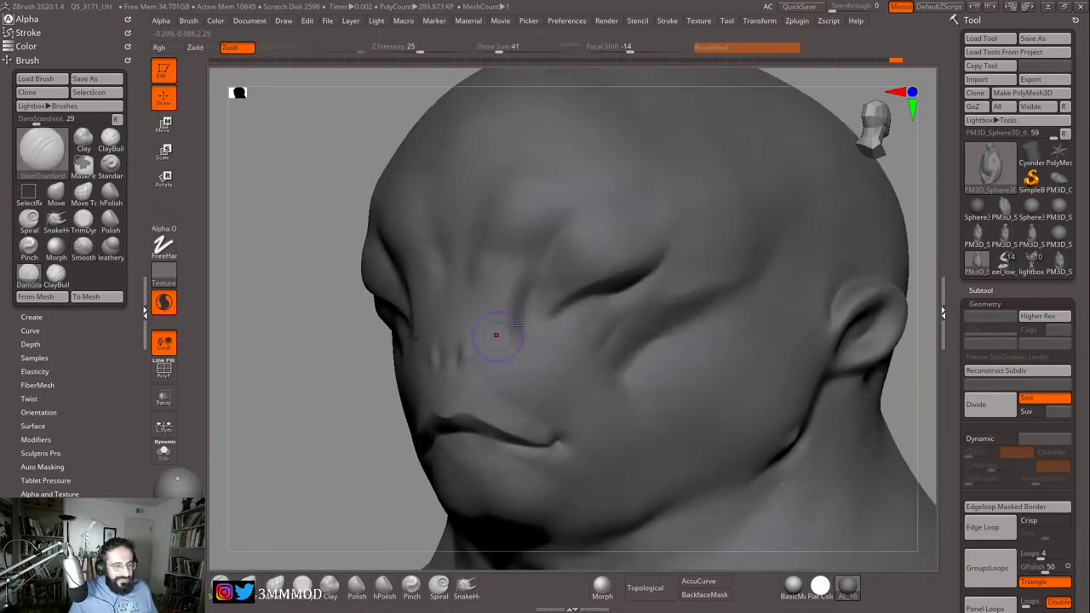
key("s")
left_click_drag(509, 327, 560, 349)
key("s")
key("shift")
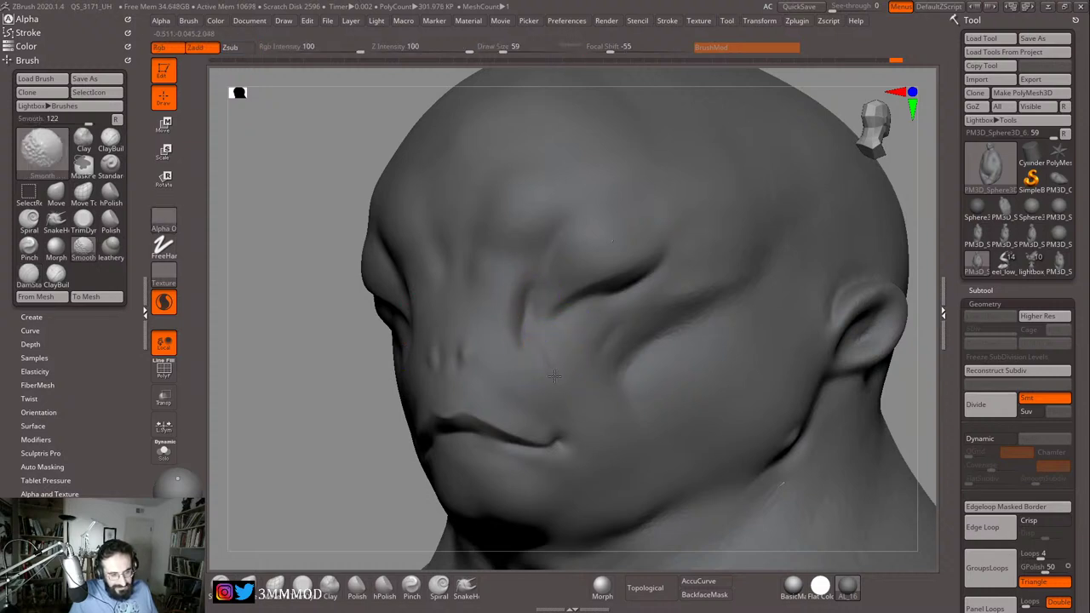
left_click_drag(520, 318, 530, 350, "shift")
key("f")
mouse_move(808, 274)
left_mouse_down("shift")
mouse_move(871, 270)
mouse_move(797, 363)
mouse_move(818, 259)
left_mouse_up("shift")
left_click_drag(817, 200, 834, 298, "alt")
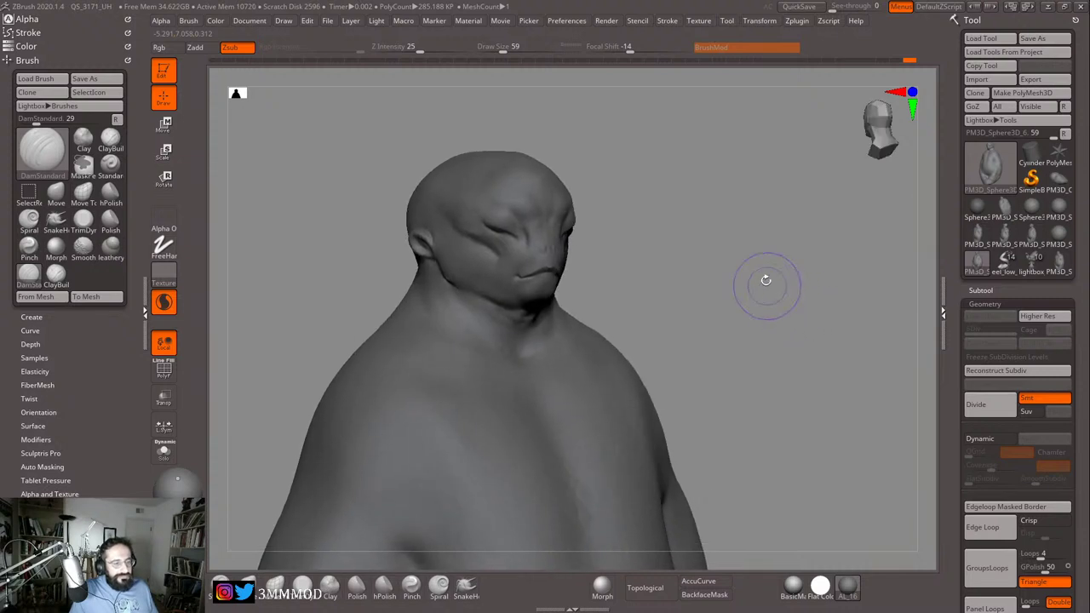
Step: Refine the fold below the eye and the upper cheek with the DamStandard brush at draw size 56
mouse_move(763, 280)
left_mouse_down("alt")
mouse_move(774, 350)
mouse_move(791, 313)
mouse_move(804, 445)
left_mouse_up("alt")
key("s")
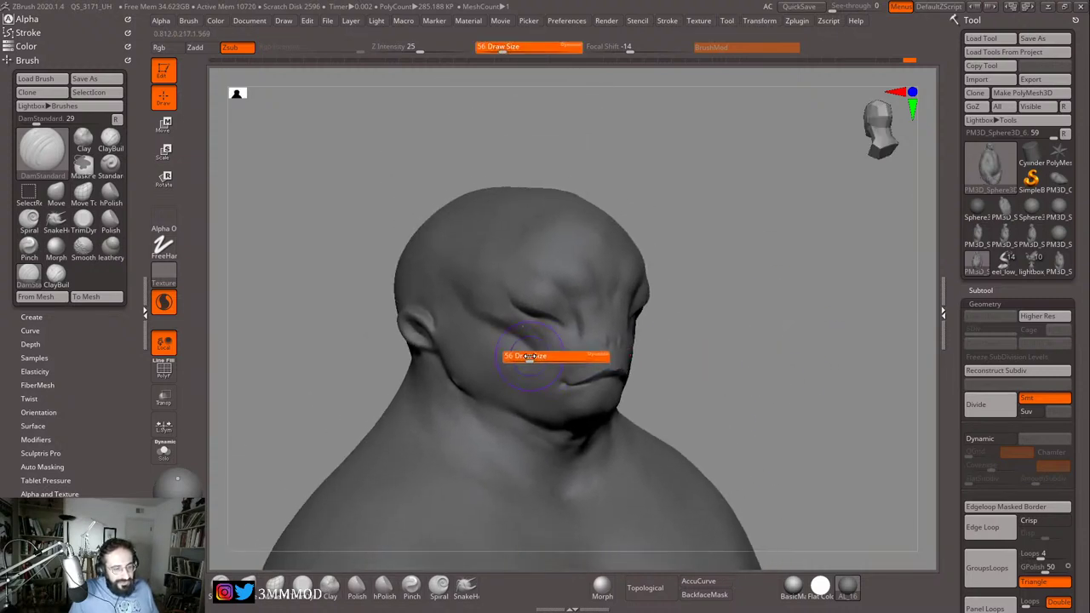
left_click(528, 361)
mouse_move(700, 321)
left_mouse_down("alt")
mouse_move(744, 345)
mouse_move(796, 332)
mouse_move(506, 417)
left_mouse_up("alt")
key("s")
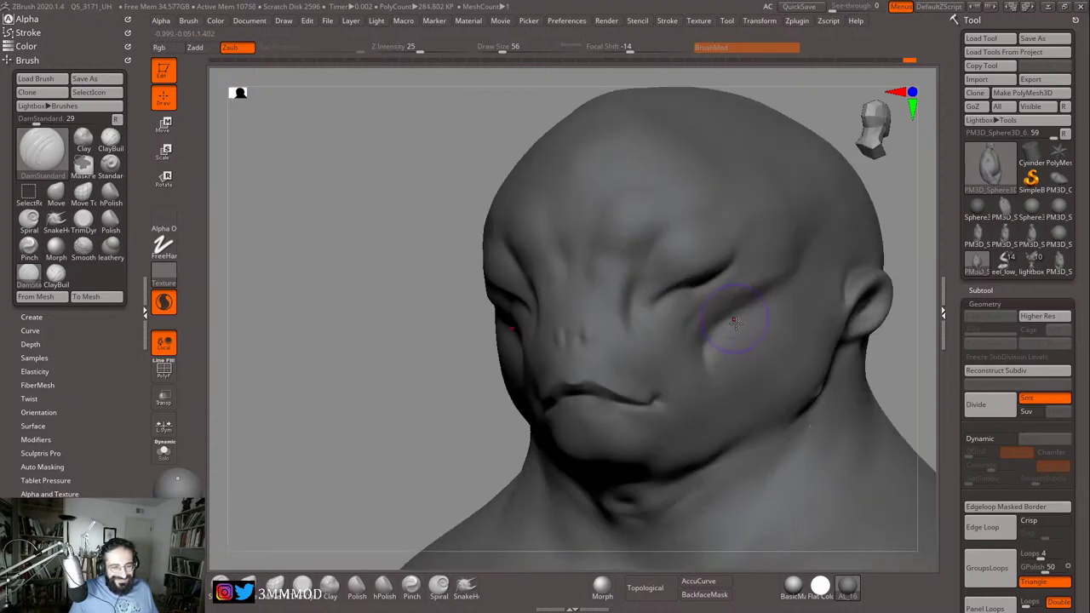
mouse_move(438, 383)
left_mouse_down("alt")
mouse_move(378, 380)
mouse_move(388, 345)
left_mouse_up("alt")
Step: Undo the last change and build up the area around the mouth with the ClayBuildup brush at draw size 128
left_click(55, 272)
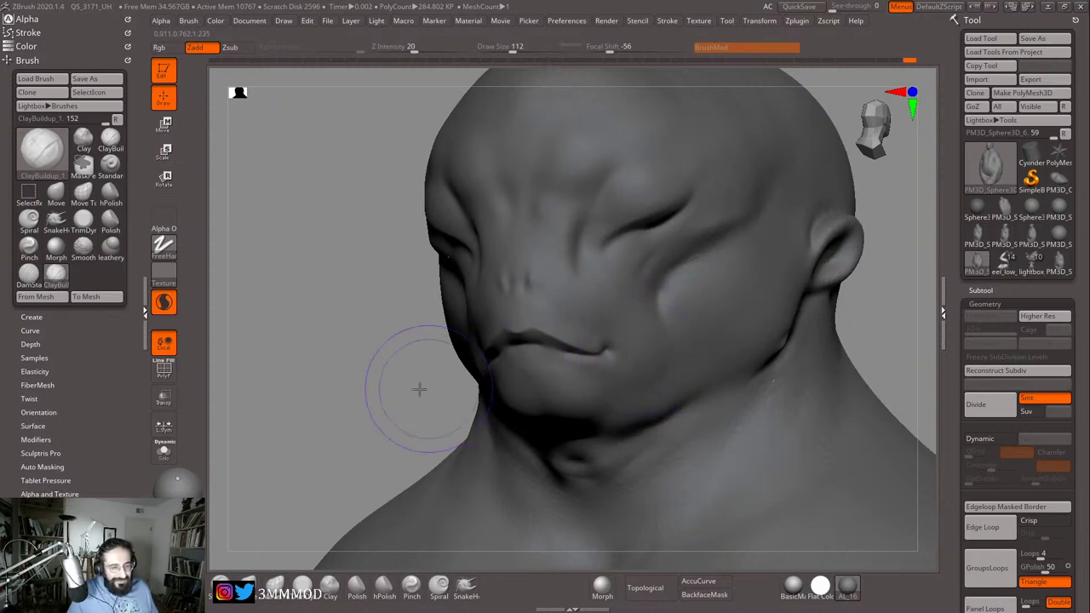
left_click_drag(419, 389, 595, 341)
key("ctrl+z")
left_click_drag(528, 354, 554, 346)
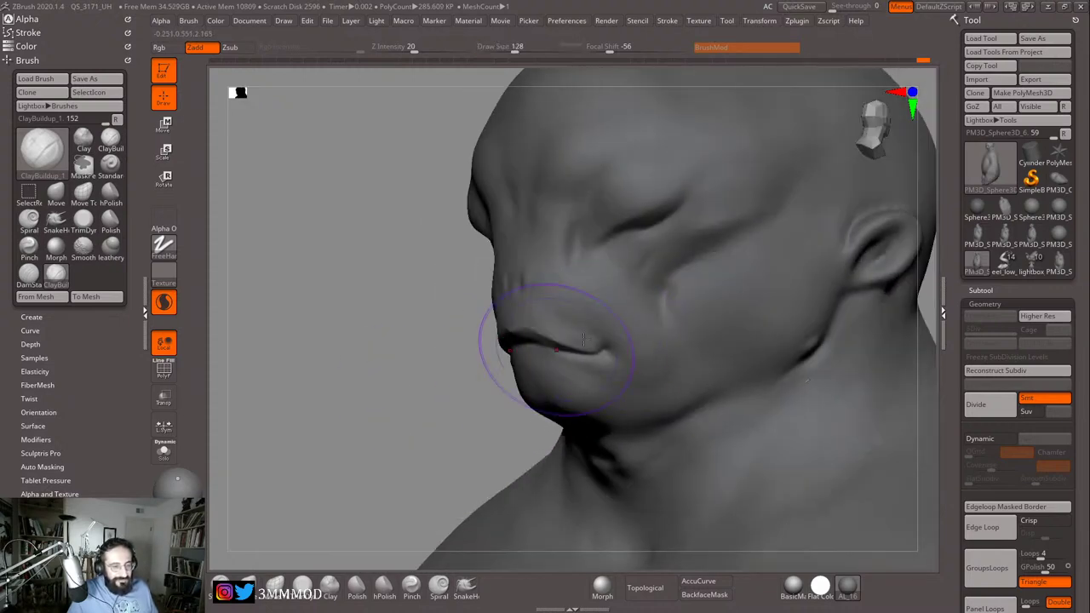
key("s")
left_click_drag(606, 320, 595, 320)
mouse_move(489, 352)
left_mouse_down()
mouse_move(579, 336)
mouse_move(625, 383)
mouse_move(440, 395)
mouse_move(448, 399)
left_mouse_up()
Step: Fill out the cheek beside the mouth with the ClayBuildup brush at draw sizes 112 and 158
key("s")
left_click(575, 321)
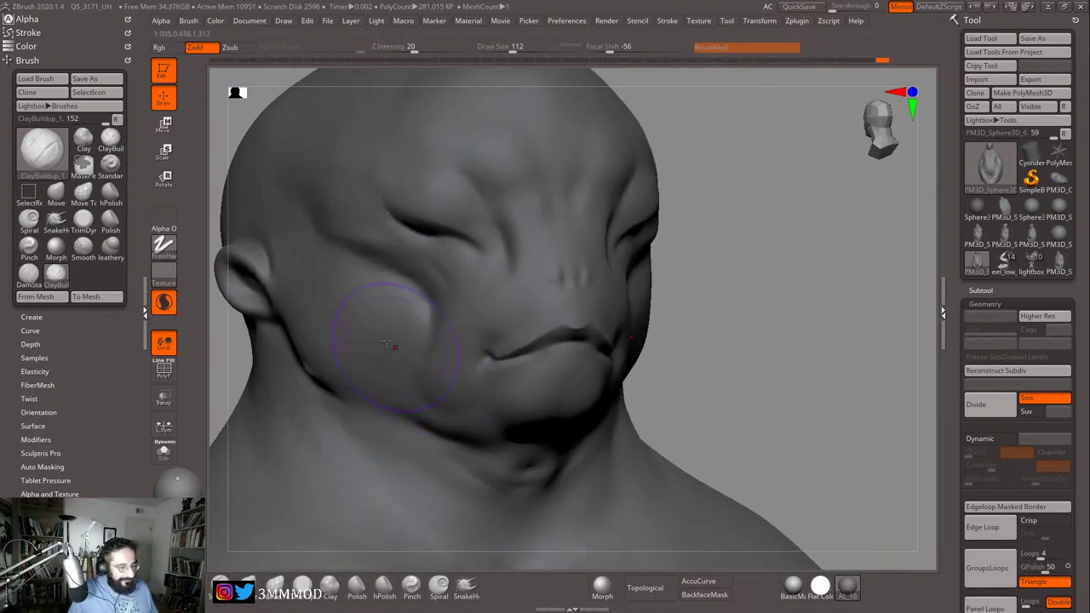
key("]")
key("]")
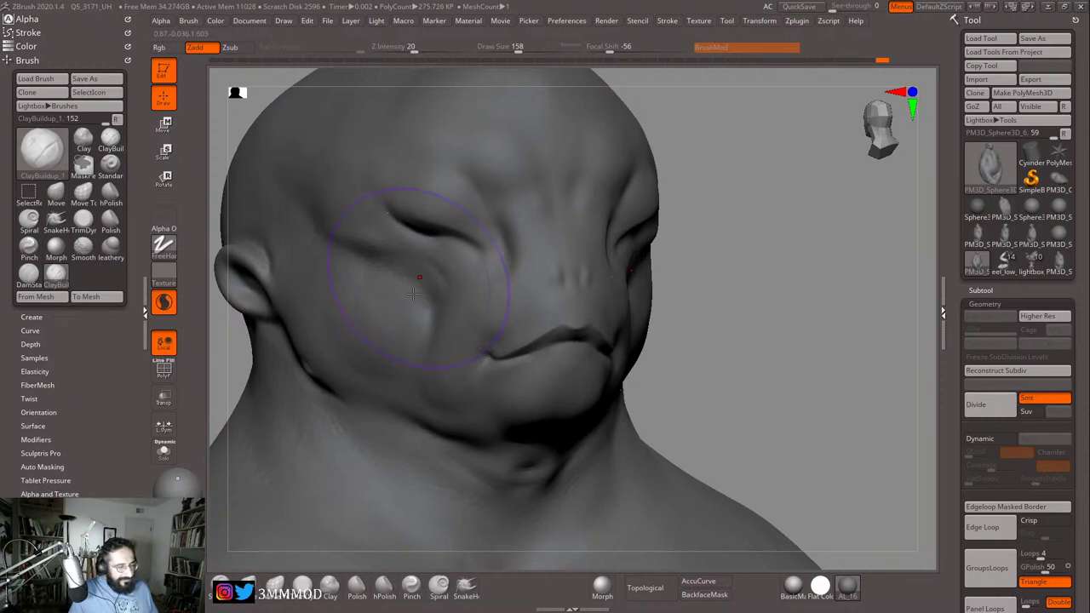
Step: Fill out the cheek and the area behind the eye with the ClayBuildup brush at draw sizes 158 and 108
left_click_drag(363, 312, 368, 328)
mouse_move(694, 307)
left_mouse_down("alt")
mouse_move(707, 260)
mouse_move(740, 273)
mouse_move(732, 297)
left_mouse_up("alt")
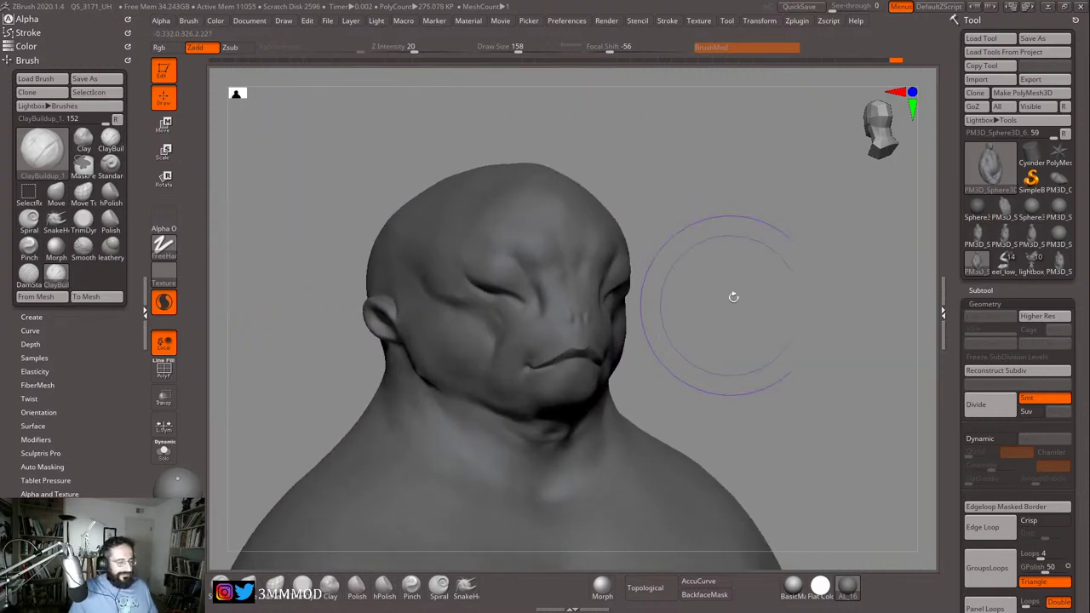
key("s")
left_click_drag(443, 315, 405, 304)
left_click_drag(762, 214, 664, 223)
key("s")
left_click_drag(617, 274, 598, 274)
mouse_move(685, 228)
left_mouse_down()
mouse_move(740, 236)
mouse_move(673, 256)
left_mouse_up()
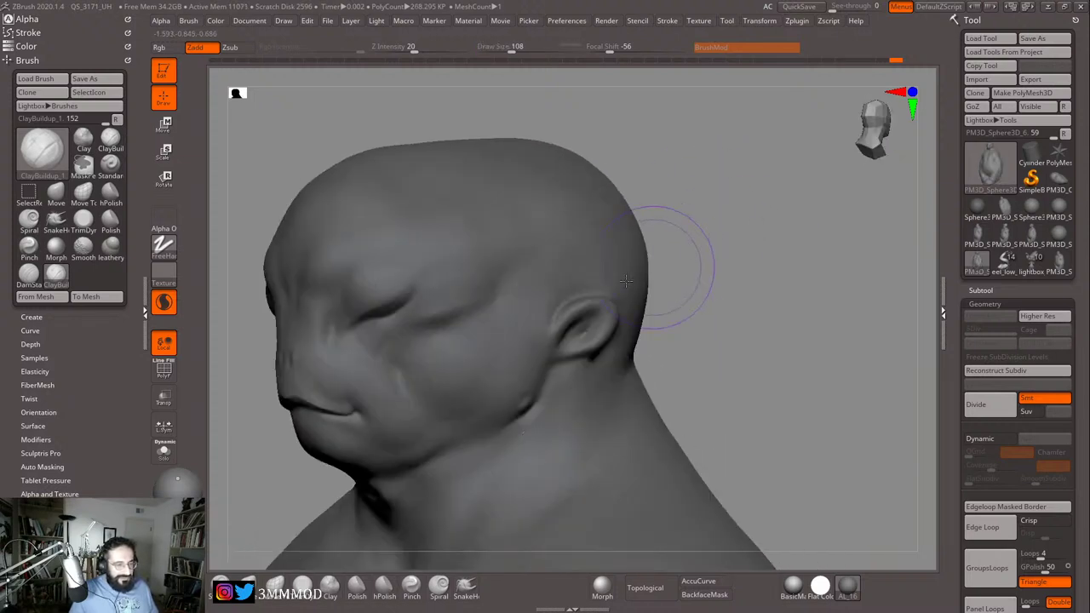
key("s")
left_click_drag(499, 293, 510, 293)
Step: Carve the crease at the temple between the eye and the ear with the DamStandard brush at draw size 108
key("b")
key("d")
key("s")
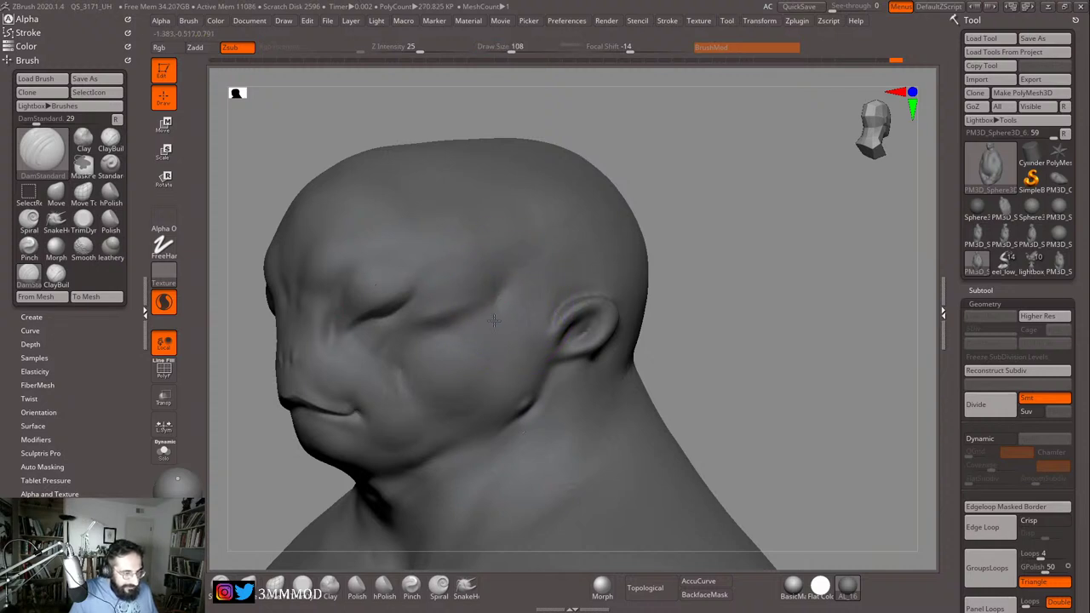
mouse_move(542, 268)
left_mouse_down()
mouse_move(715, 253)
mouse_move(715, 275)
mouse_move(621, 307)
left_mouse_up()
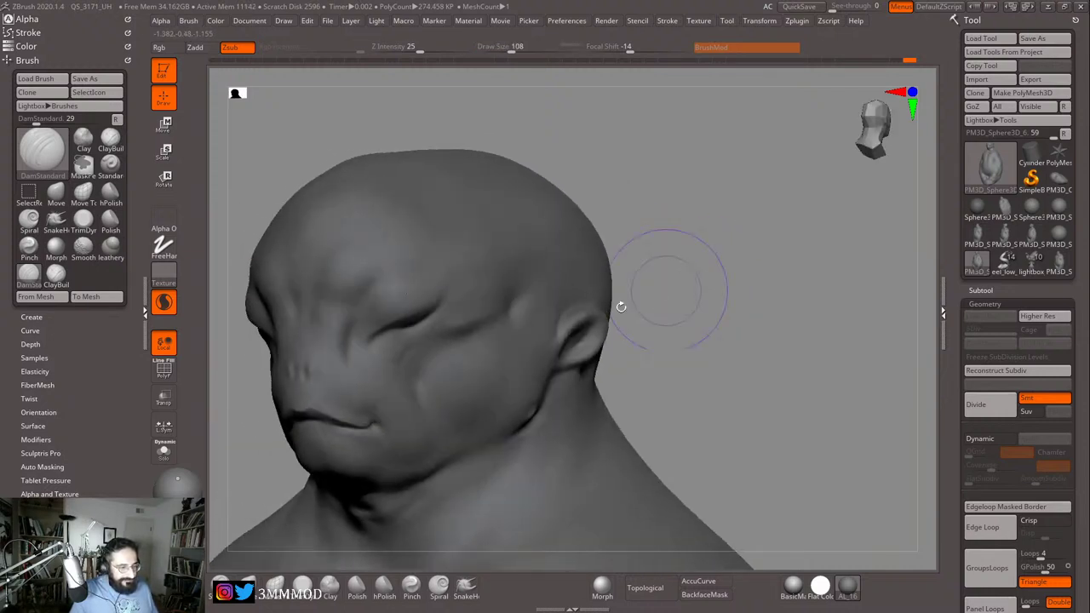
Step: Set the DamStandard intensity to 12 and refine the cheek in front of the ear at draw sizes 80 and 112
key("u")
left_click(509, 326)
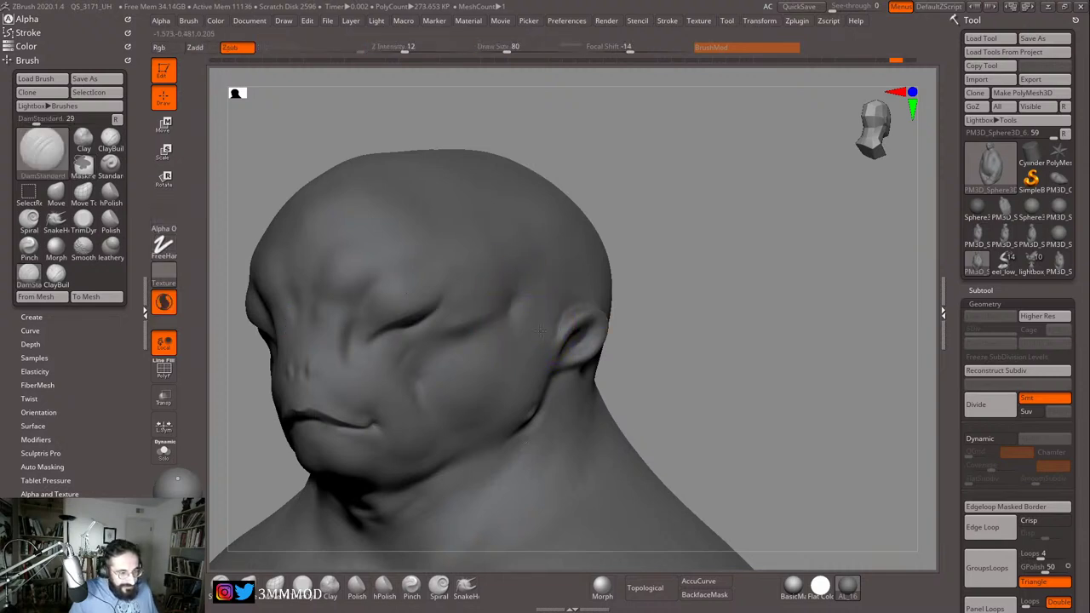
left_click_drag(504, 395, 496, 409)
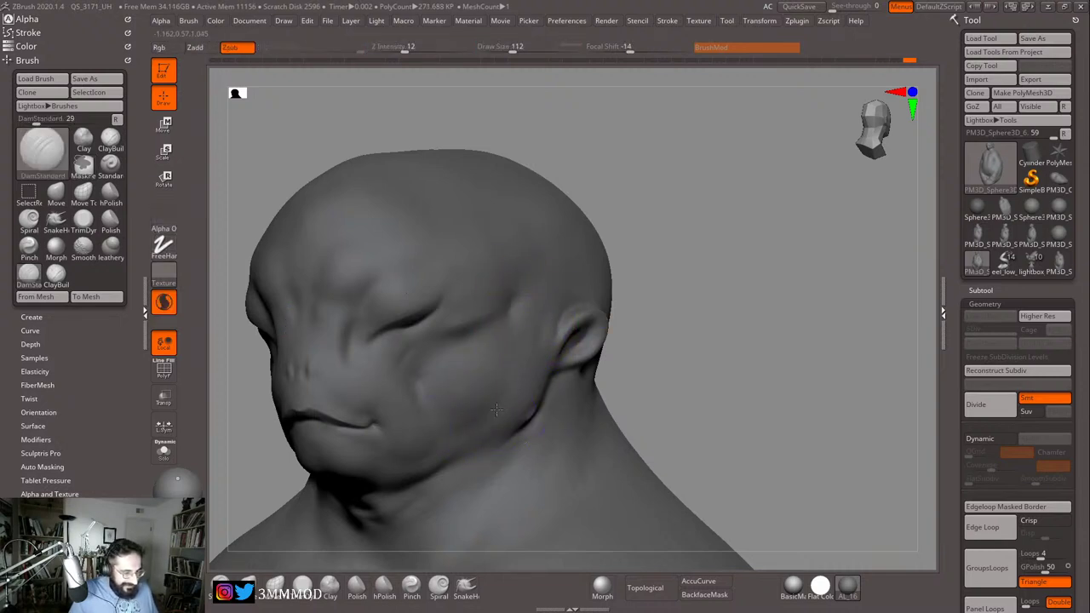
left_click_drag(690, 346, 566, 299)
key("s")
left_click(603, 293)
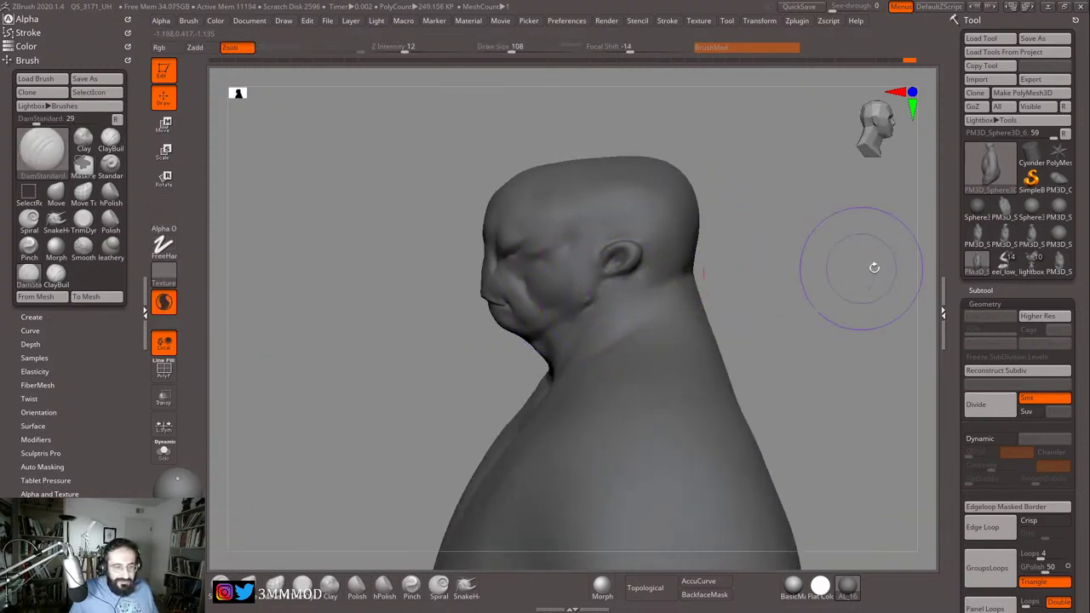
left_click_drag(871, 271, 877, 294, "alt")
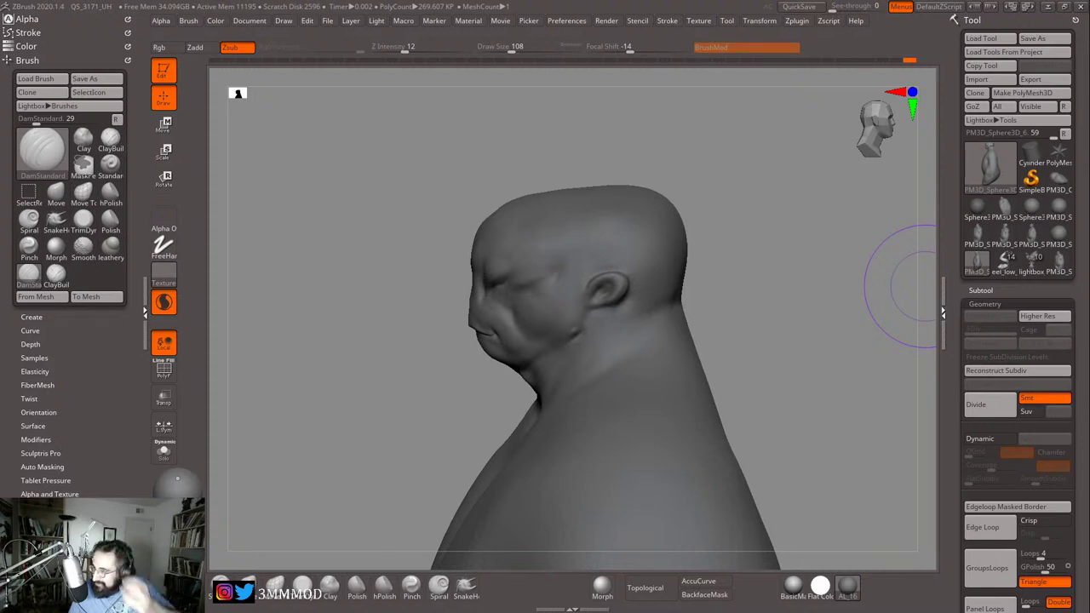
Step: Adjust the shape of the ear in side view with the Move brush at draw size 44
mouse_move(718, 304)
left_mouse_down()
mouse_move(819, 326)
mouse_move(727, 335)
mouse_move(607, 282)
left_mouse_up()
key("b")
key("m")
key("v")
key("s")
left_click_drag(747, 280, 751, 249, "shift")
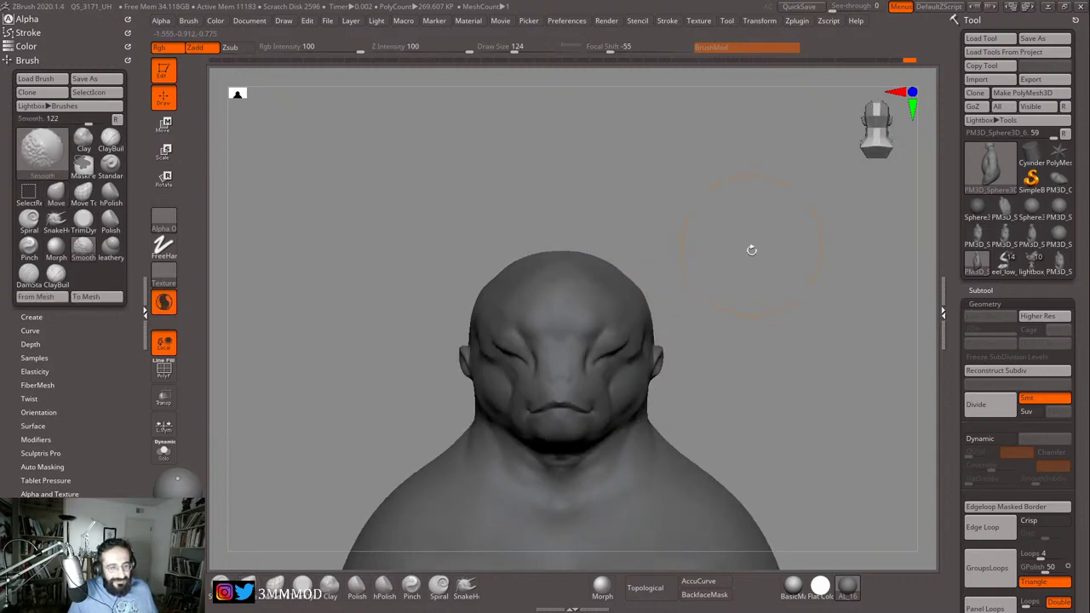
key("f")
mouse_move(810, 271)
left_mouse_down("alt")
mouse_move(765, 358)
mouse_move(818, 307)
mouse_move(788, 312)
mouse_move(778, 328)
mouse_move(793, 310)
left_mouse_up("alt")
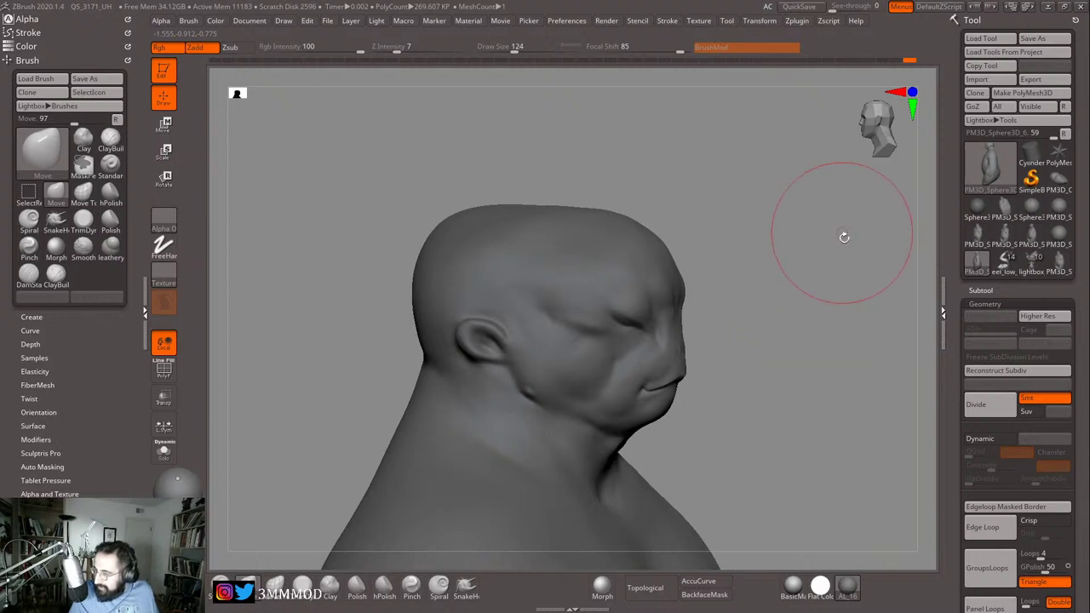
mouse_move(843, 272)
left_mouse_down("alt")
mouse_move(858, 309)
mouse_move(893, 248)
left_mouse_up("alt")
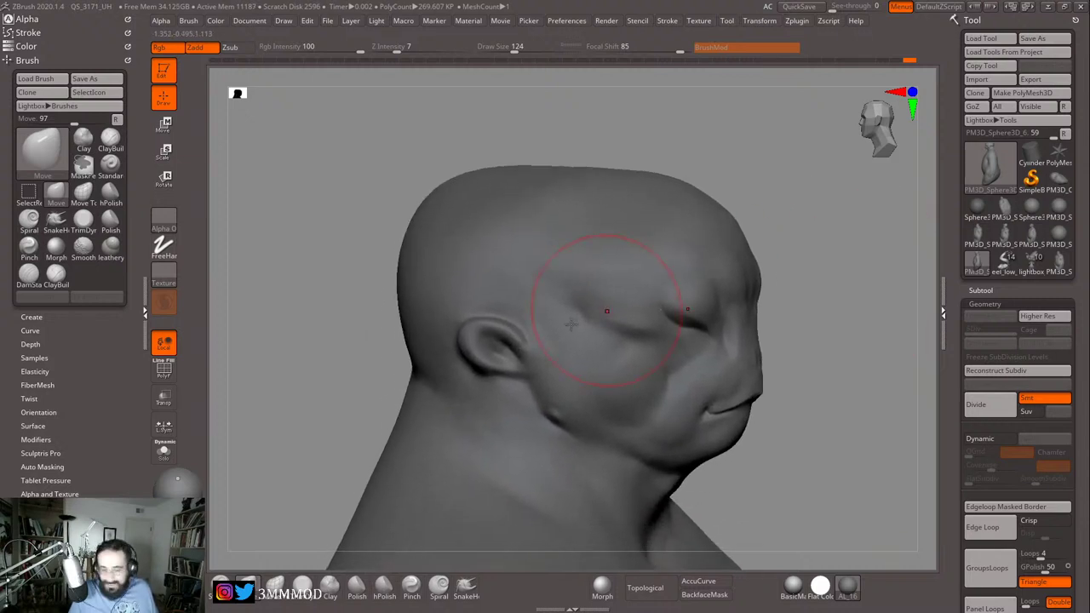
key("s")
left_click_drag(565, 328, 505, 335)
key("s")
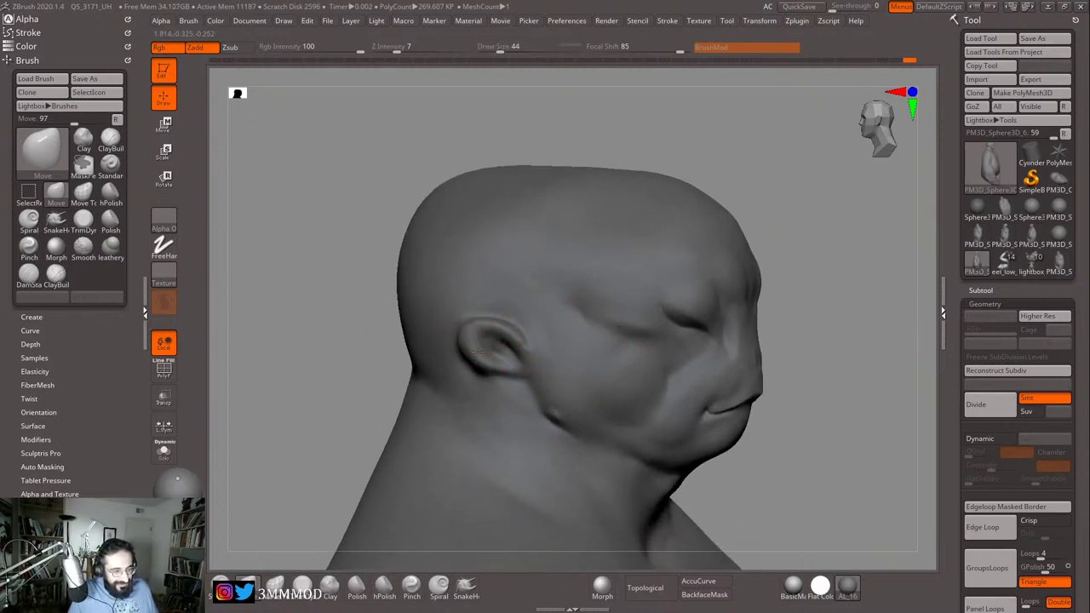
Step: Set the Move brush intensity to 21 and pull the ear outward from the head at draw size 177
mouse_move(916, 265)
left_mouse_down()
mouse_move(868, 253)
mouse_move(805, 264)
mouse_move(837, 260)
mouse_move(824, 289)
mouse_move(810, 284)
mouse_move(805, 308)
mouse_move(840, 286)
mouse_move(870, 287)
left_mouse_up()
key("s")
key("s")
mouse_move(870, 287)
left_mouse_down()
mouse_move(883, 282)
mouse_move(778, 304)
mouse_move(742, 288)
mouse_move(807, 293)
mouse_move(744, 299)
mouse_move(798, 303)
mouse_move(730, 297)
mouse_move(763, 295)
mouse_move(754, 296)
left_mouse_up()
key("s")
key("2")
key("1")
key("s")
key("s")
key("u")
key("s")
left_click_drag(747, 291, 753, 293)
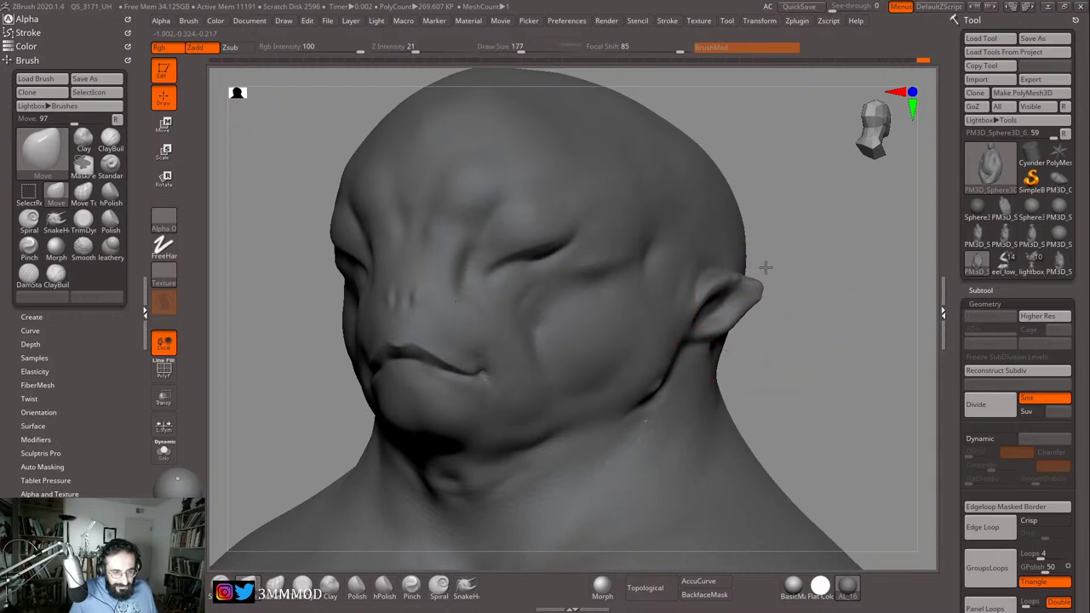
Step: Refine the ear's outer contour and tip with the Move brush at draw sizes 41 and 49
mouse_move(829, 267)
left_mouse_down("alt")
mouse_move(775, 270)
mouse_move(757, 300)
left_mouse_up("alt")
key("s")
mouse_move(757, 301)
left_mouse_down()
mouse_move(746, 302)
mouse_move(826, 301)
left_mouse_up()
type("s41")
key("Return")
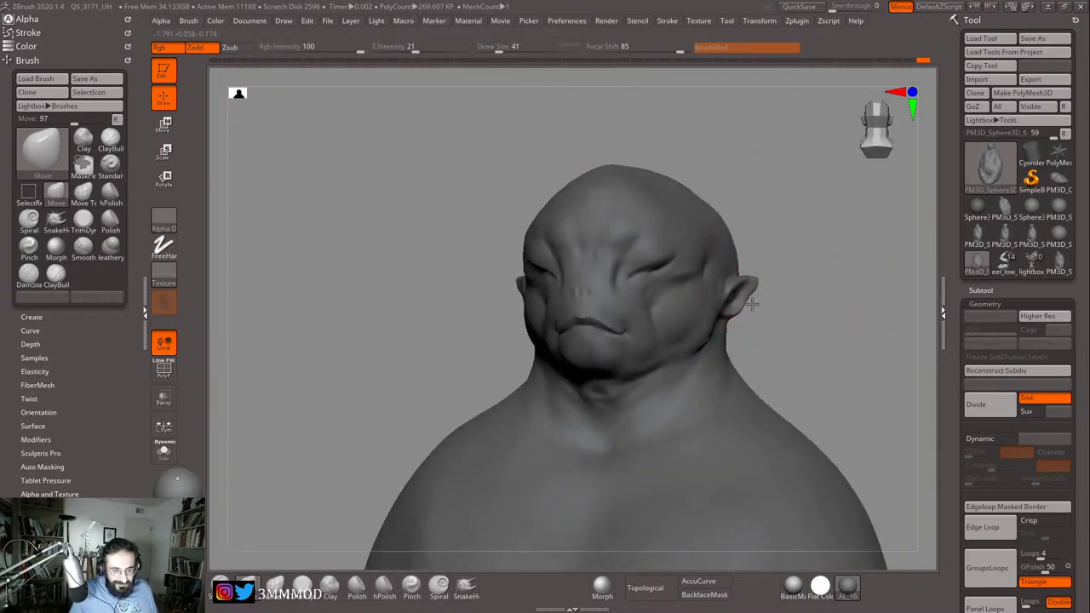
key("s")
mouse_move(754, 294)
left_mouse_down()
mouse_move(789, 294)
mouse_move(803, 272)
mouse_move(822, 280)
mouse_move(774, 261)
mouse_move(817, 289)
mouse_move(761, 289)
mouse_move(815, 289)
mouse_move(797, 264)
mouse_move(788, 275)
mouse_move(888, 267)
left_mouse_up()
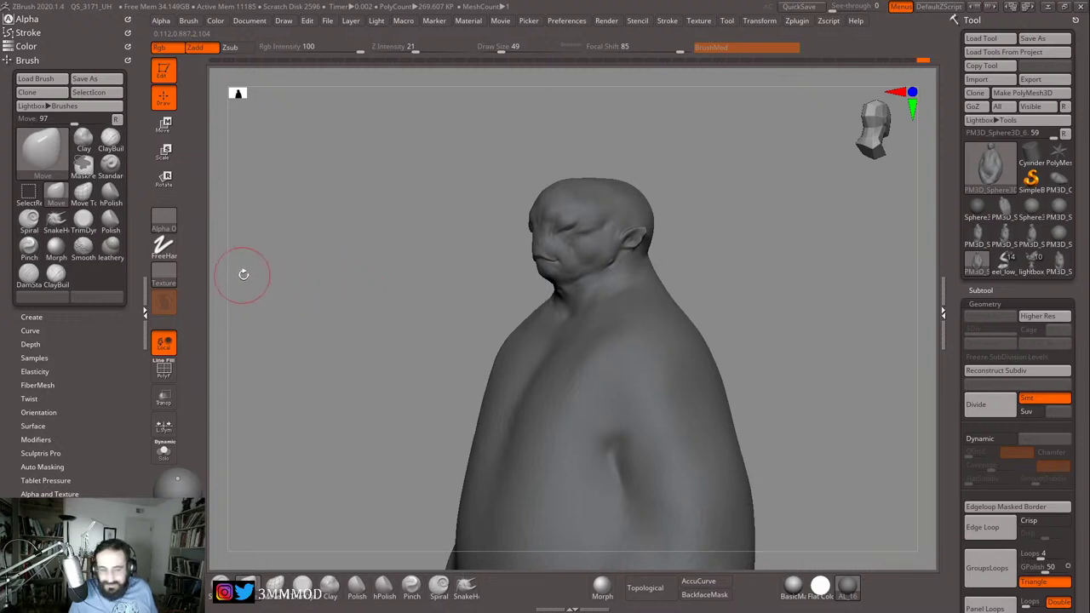
Step: Refine the base of the throat with the DamStandard brush at draw size 65
mouse_move(698, 255)
left_mouse_down()
mouse_move(742, 258)
mouse_move(742, 273)
mouse_move(574, 364)
left_mouse_up()
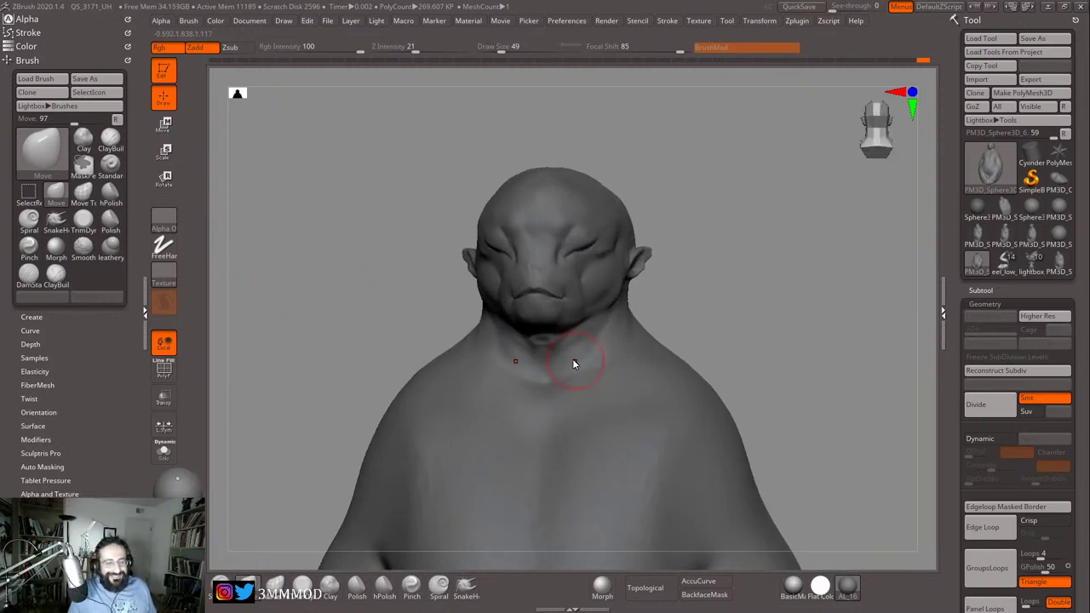
key("b")
key("d")
key("s")
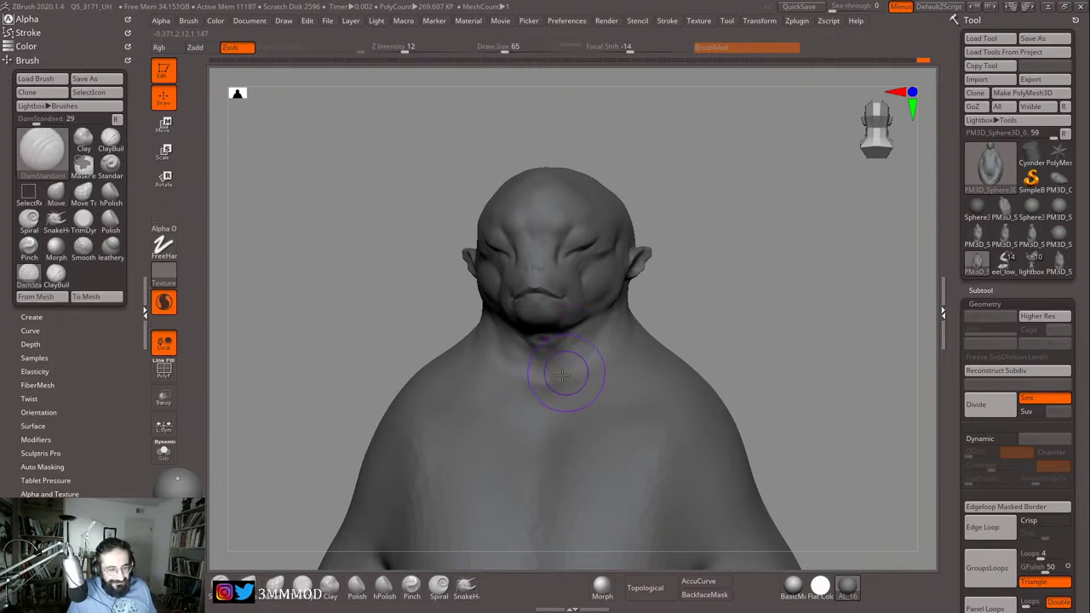
mouse_move(783, 321)
left_mouse_down()
mouse_move(815, 278)
mouse_move(829, 327)
mouse_move(808, 267)
mouse_move(793, 263)
left_mouse_up()
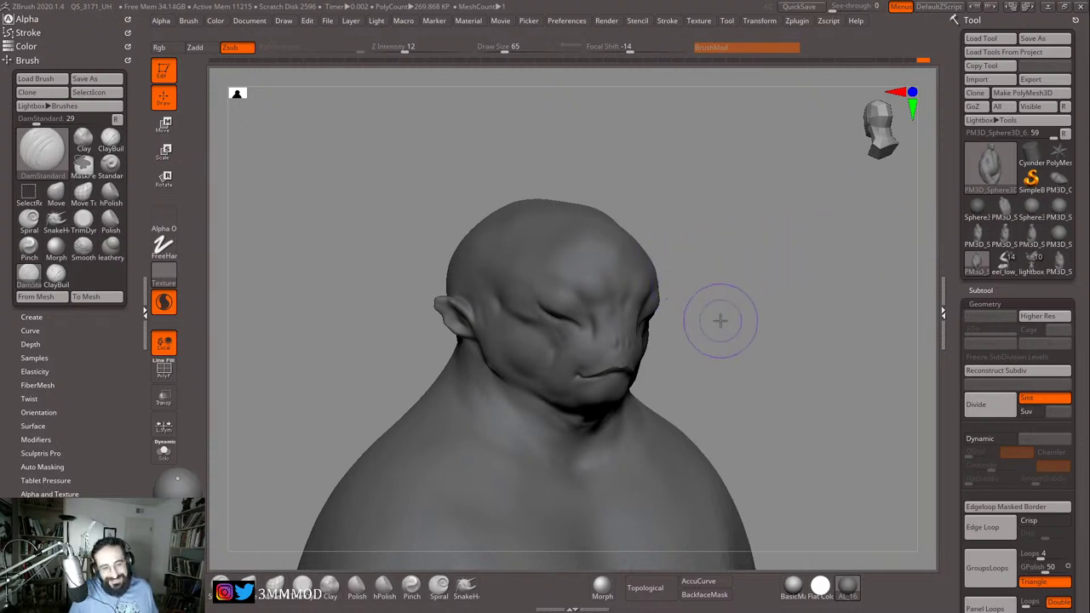
mouse_move(720, 320)
left_mouse_down()
mouse_move(739, 284)
mouse_move(756, 282)
mouse_move(733, 272)
mouse_move(825, 254)
mouse_move(804, 264)
mouse_move(815, 244)
mouse_move(805, 236)
mouse_move(784, 261)
mouse_move(808, 213)
mouse_move(834, 238)
mouse_move(810, 250)
mouse_move(824, 263)
left_mouse_up()
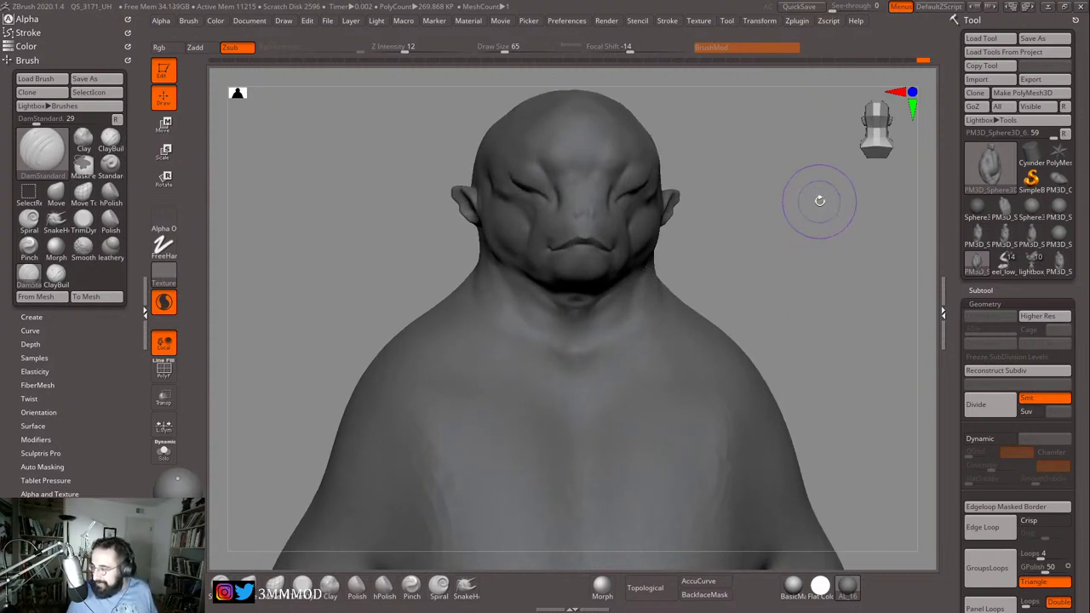
Step: Adjust the head silhouette in profile with the Move brush at draw sizes 172 and 158
mouse_move(741, 247)
left_mouse_down()
mouse_move(751, 270)
mouse_move(819, 271)
mouse_move(690, 221)
left_mouse_up()
key("s")
key("b")
key("m")
key("v")
key("s")
left_click_drag(753, 234, 787, 215)
key("s")
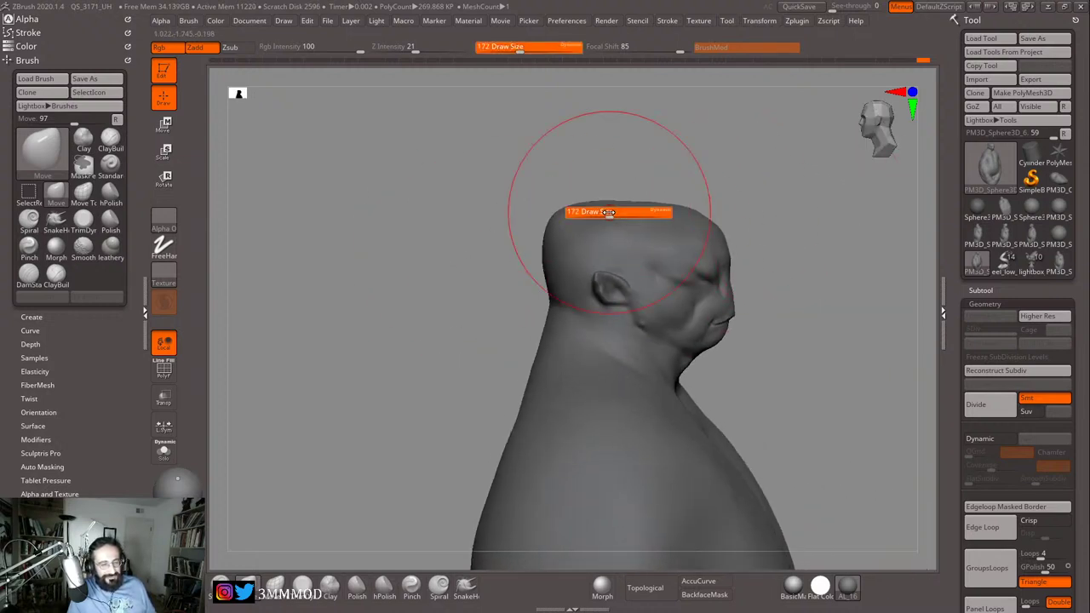
left_click(607, 215)
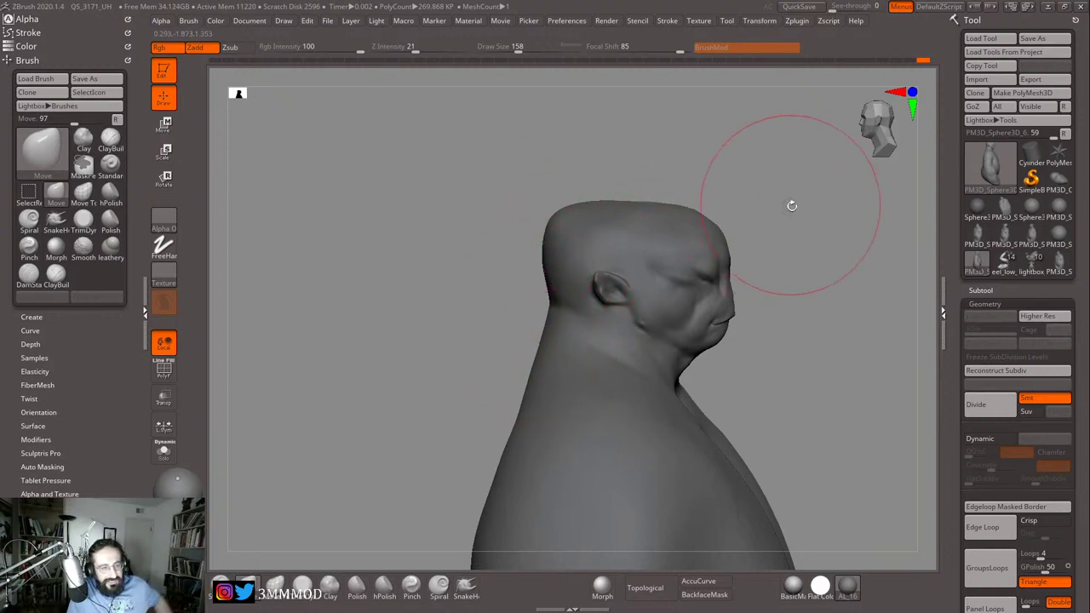
mouse_move(803, 241)
left_mouse_down("alt")
mouse_move(786, 315)
mouse_move(803, 259)
mouse_move(791, 260)
left_mouse_up("alt")
Step: Try to raise the top of the skull with the Move brush at draw size 239
key("s")
left_click(640, 262)
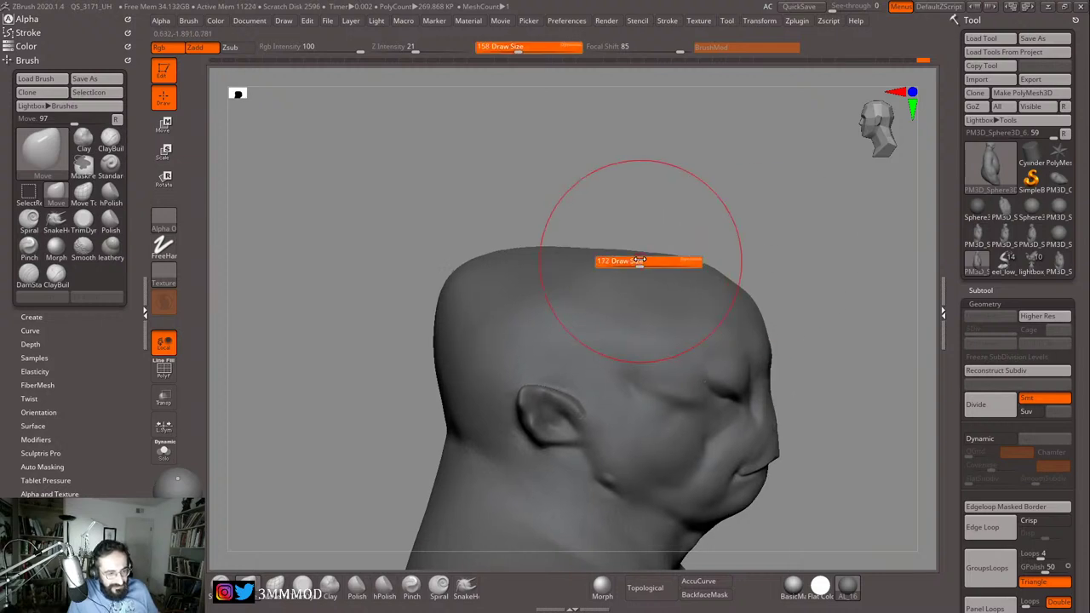
key("s")
left_click(569, 259)
key("s")
left_click(576, 253)
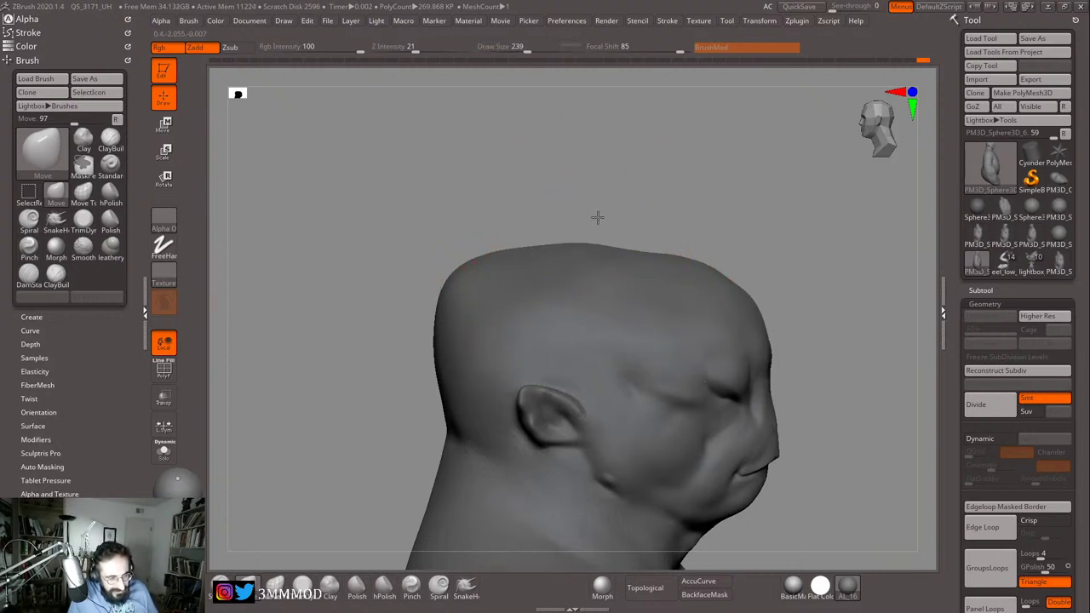
Step: Reshape the crown of the skull with the Move brush at draw sizes 223, 257 and 167, undoing one stroke
key("s")
left_click_drag(596, 247, 591, 249)
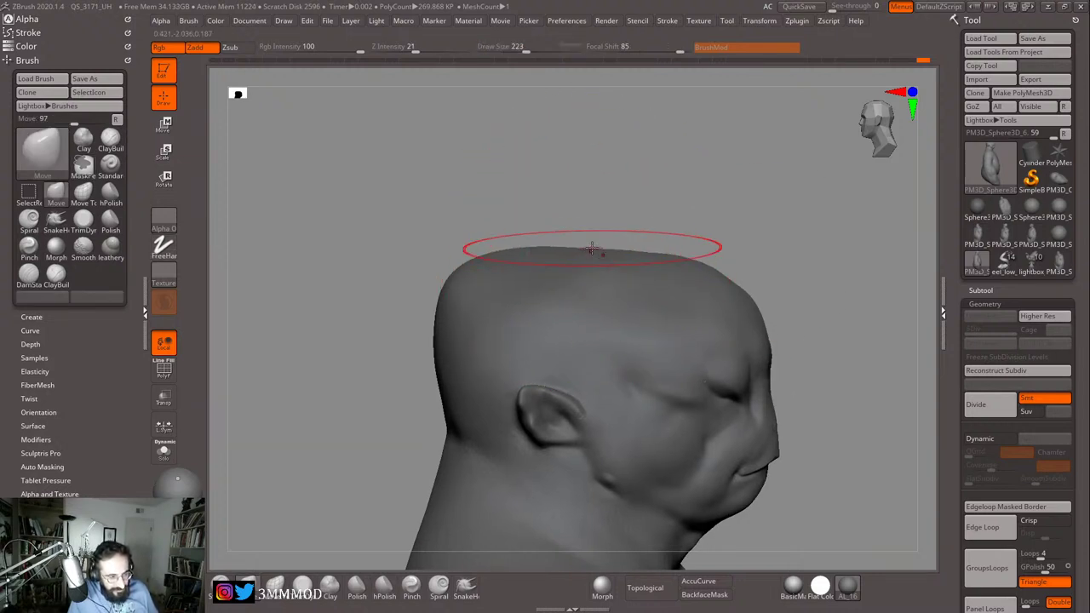
left_click_drag(621, 215, 629, 210)
mouse_move(596, 221)
left_mouse_down()
mouse_move(723, 209)
mouse_move(672, 238)
mouse_move(625, 233)
left_mouse_up()
key("ctrl+z")
key("s")
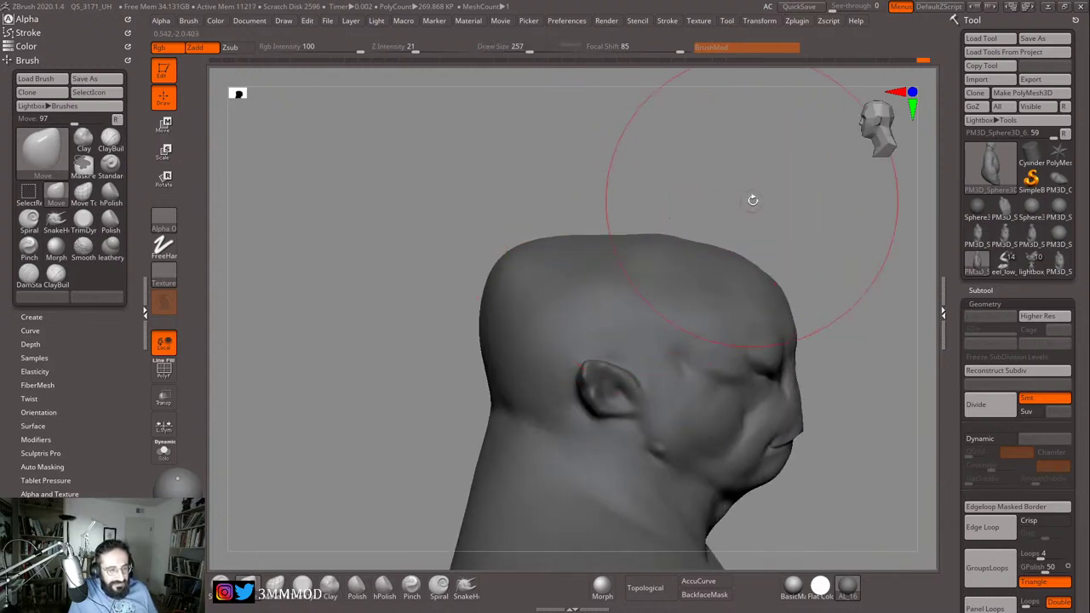
mouse_move(753, 199)
left_mouse_down()
mouse_move(774, 233)
mouse_move(758, 224)
mouse_move(791, 238)
mouse_move(610, 308)
left_mouse_up()
key("s")
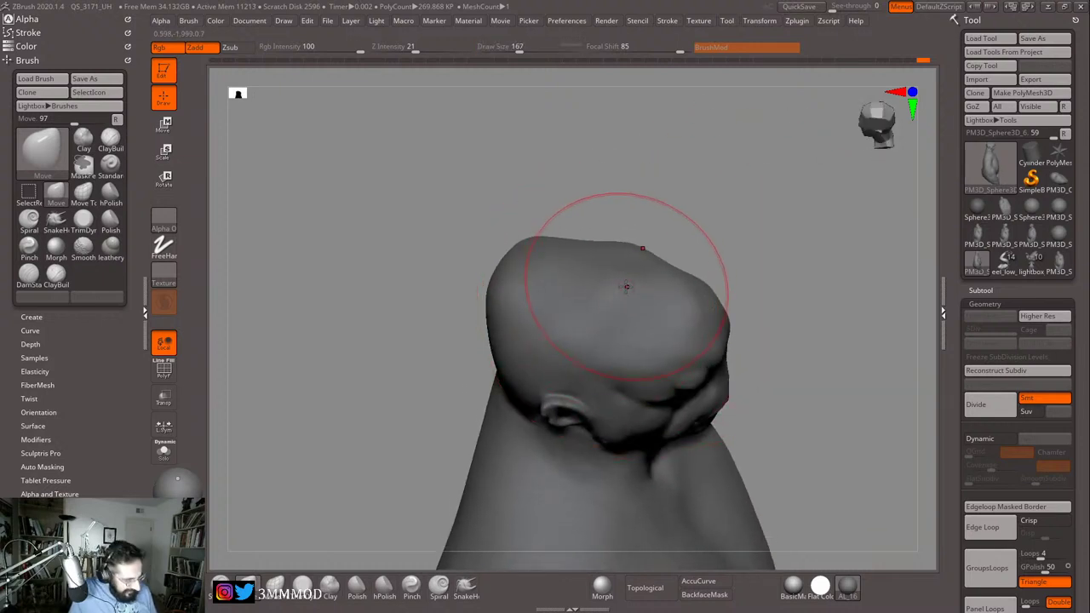
Step: Sculpt the hollow across the top of the skull behind the forehead with the DamStandard brush at draw size 87
key("b")
key("d")
key("s")
left_click_drag(761, 245, 773, 274)
key("s")
left_click_drag(630, 276, 619, 278)
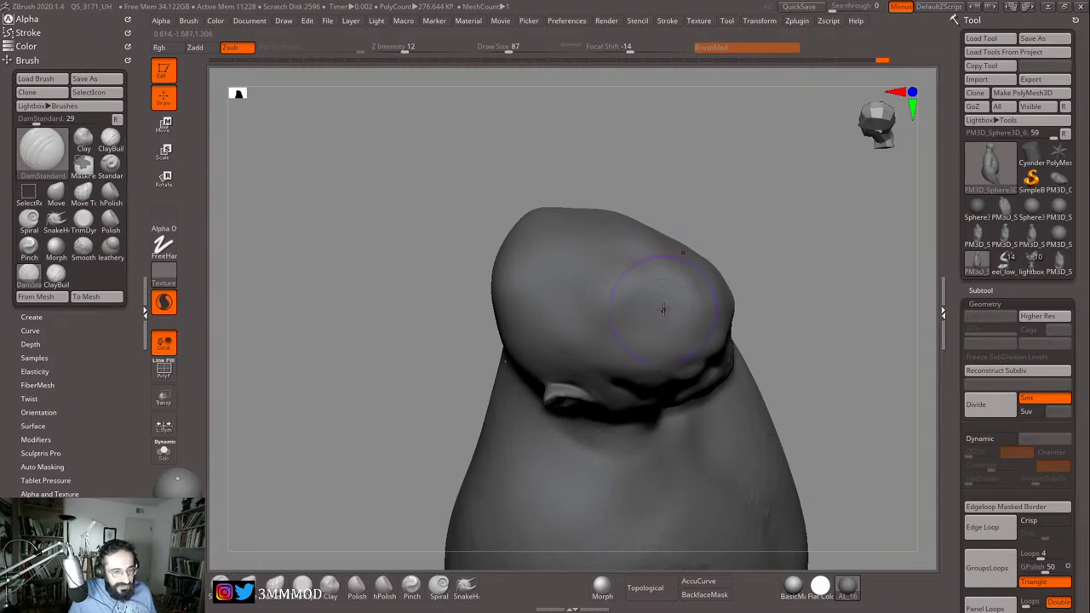
left_click_drag(799, 255, 623, 334)
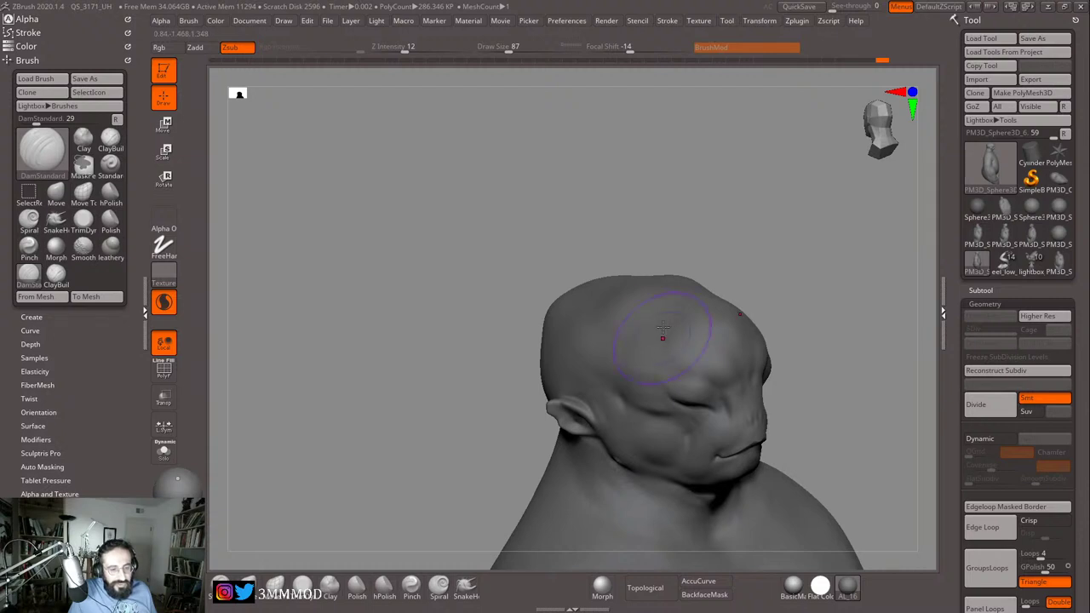
mouse_move(776, 243)
left_mouse_down("alt")
mouse_move(785, 276)
mouse_move(770, 255)
mouse_move(781, 278)
mouse_move(751, 260)
mouse_move(813, 258)
mouse_move(808, 292)
mouse_move(772, 277)
mouse_move(715, 297)
mouse_move(758, 284)
mouse_move(772, 338)
mouse_move(783, 280)
mouse_move(786, 321)
mouse_move(771, 327)
left_mouse_up("alt")
Step: Work the upper side of the skull above the ear with the DamStandard brush at draw size 97
key("s")
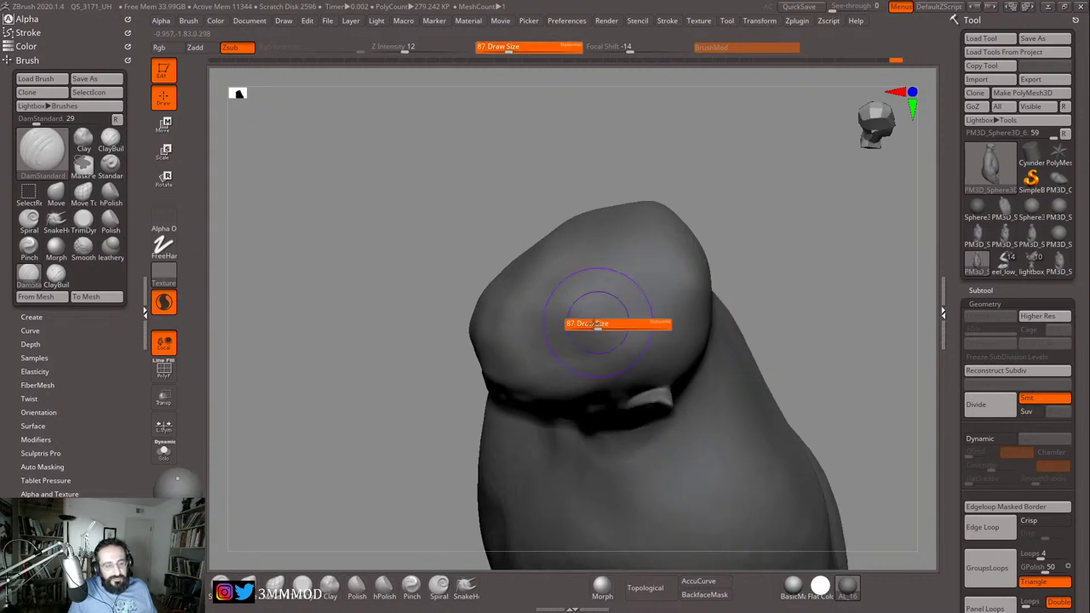
left_click_drag(598, 326, 607, 327)
left_click_drag(766, 320, 723, 326)
key("s")
left_click_drag(635, 326, 609, 330)
key("s")
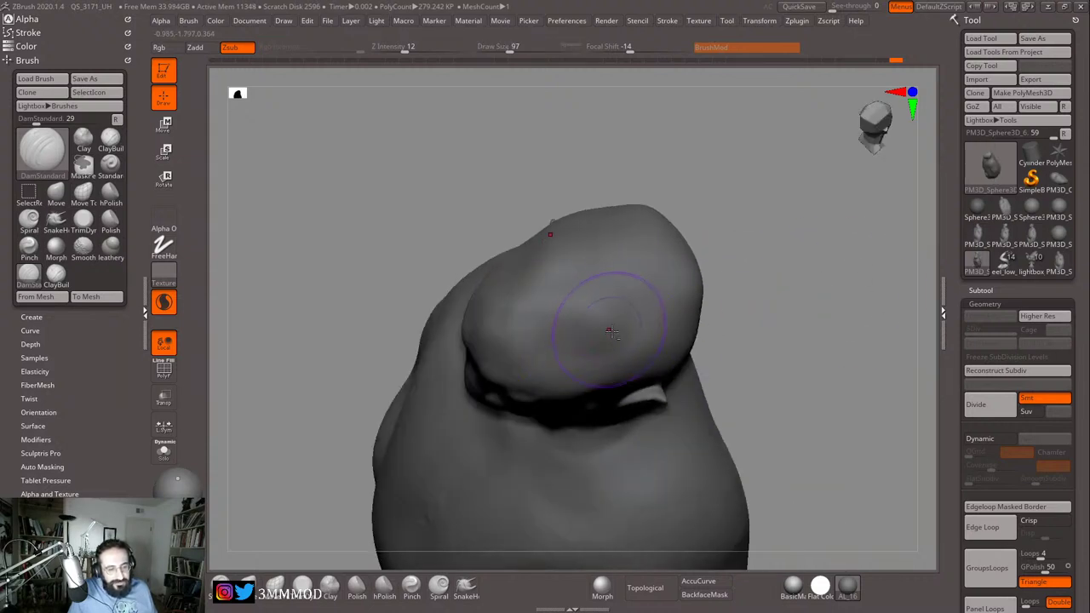
mouse_move(753, 320)
left_mouse_down()
mouse_move(791, 267)
mouse_move(773, 255)
mouse_move(803, 281)
mouse_move(637, 311)
left_mouse_up()
Step: Smooth the top of the skull at draw size 101 and shape the side of the head with DamStandard at draw size 132
key("shift")
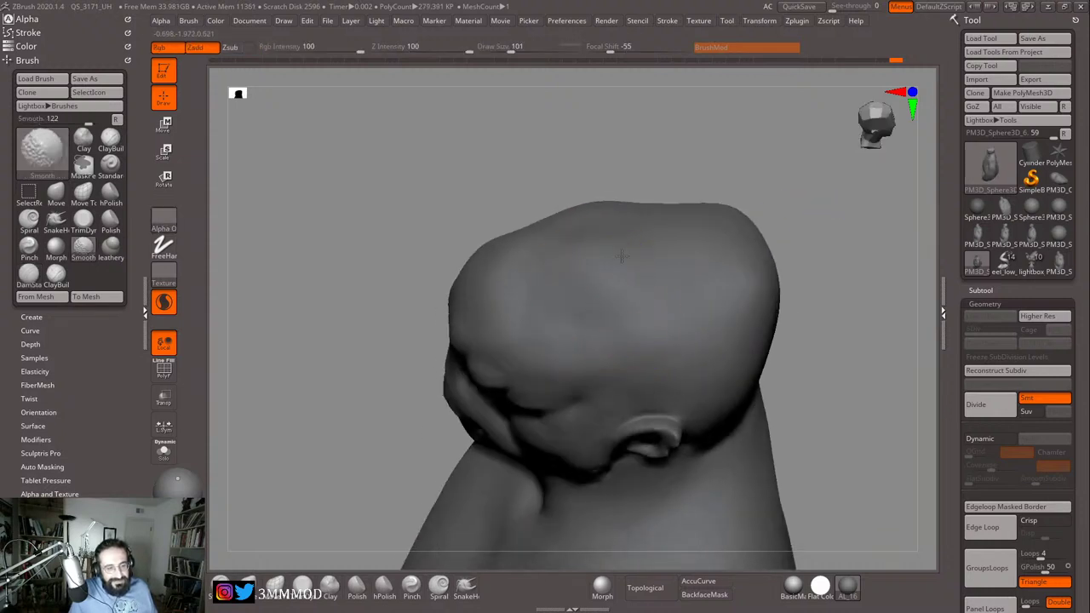
mouse_move(817, 255)
left_mouse_down("shift")
mouse_move(854, 226)
mouse_move(796, 227)
mouse_move(825, 241)
left_mouse_up("shift")
key("s")
left_click_drag(619, 275, 621, 275)
key("s")
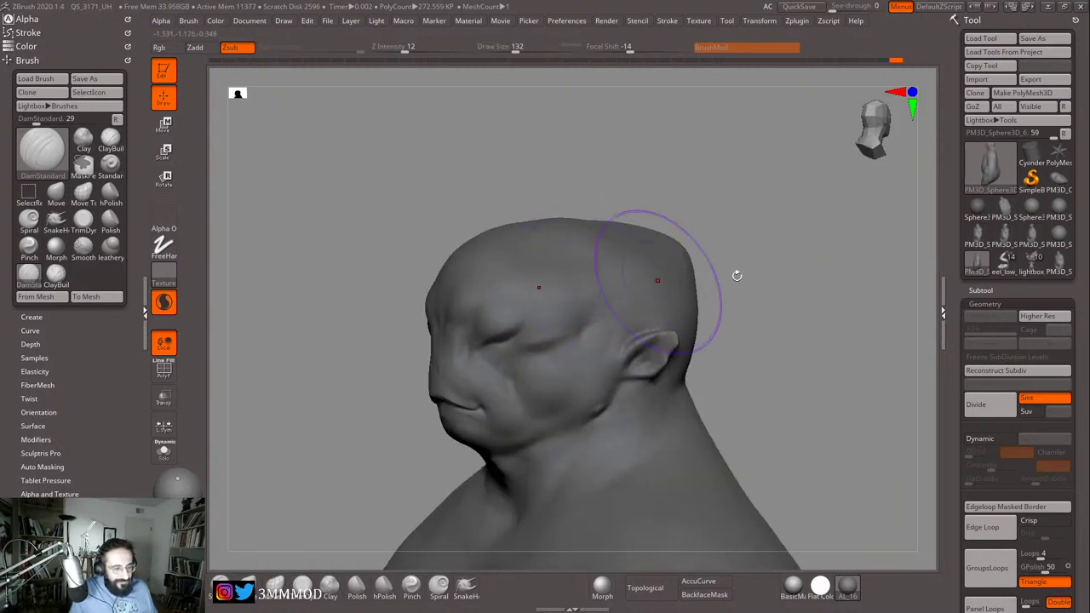
mouse_move(750, 280)
left_mouse_down("alt")
mouse_move(785, 235)
mouse_move(800, 243)
mouse_move(795, 261)
mouse_move(836, 244)
mouse_move(596, 307)
left_mouse_up("alt")
key("s")
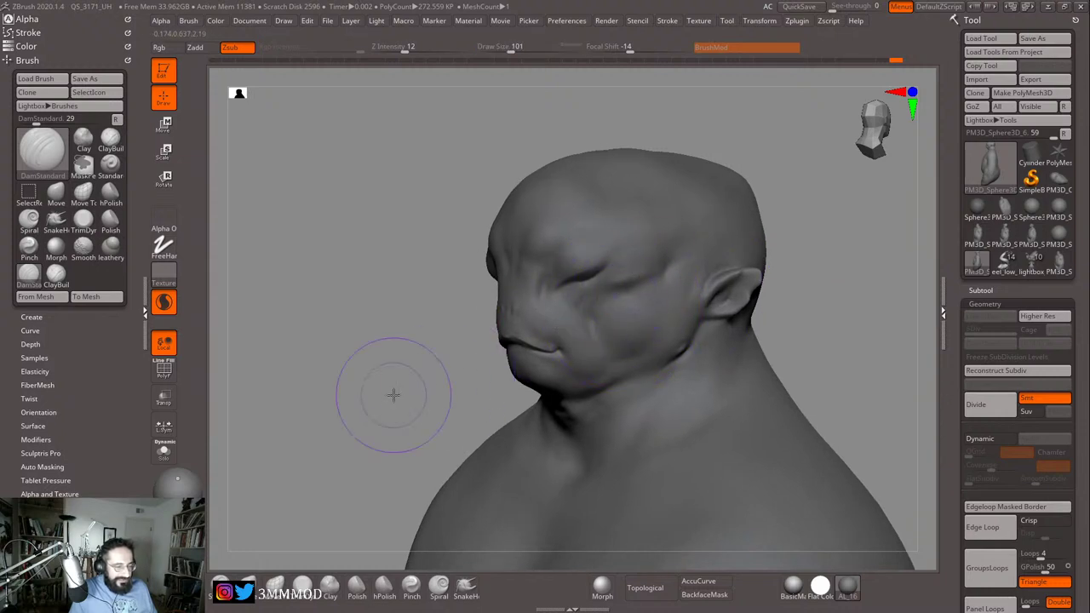
Step: Refine the side of the face around the outer eye and cheek with the DamStandard brush at draw sizes 90 and 116
left_click_drag(393, 394, 414, 425)
key("s")
left_click_drag(673, 351, 663, 353)
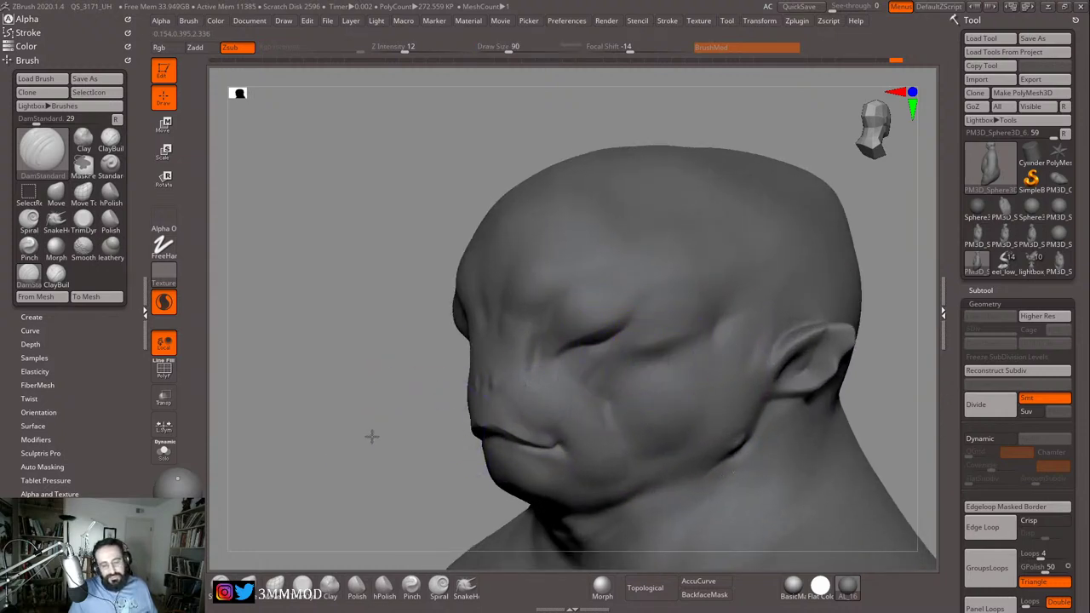
left_click_drag(372, 437, 418, 362, "alt")
key("s")
key("s")
mouse_move(664, 275)
left_mouse_down()
mouse_move(641, 250)
mouse_move(659, 241)
mouse_move(632, 265)
left_mouse_up()
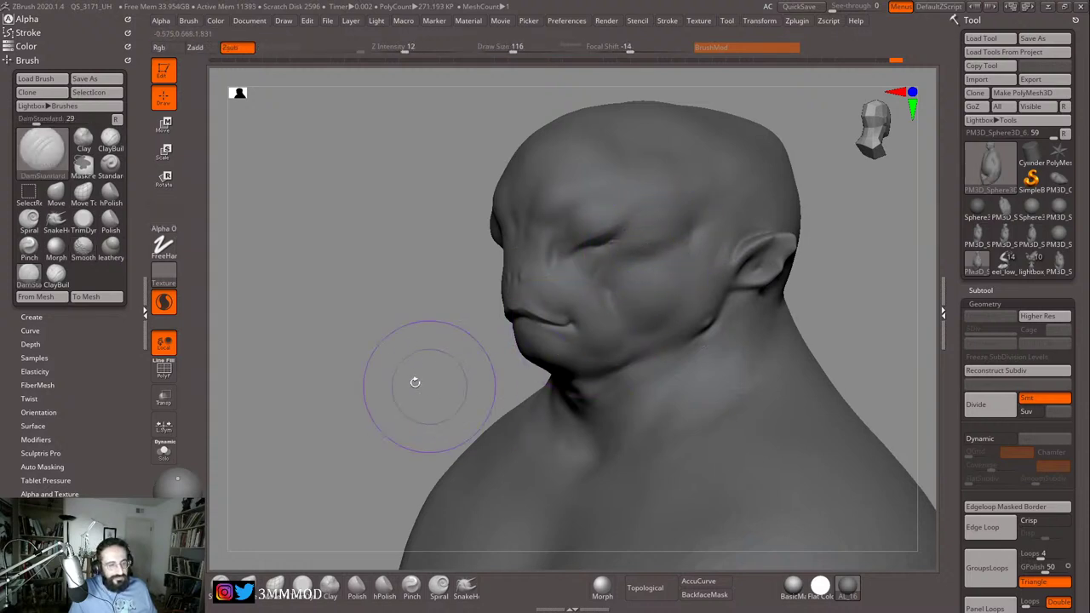
Step: Carve a crease across the upper cheek below the outer eye with the DamStandard brush at draw size 51
left_click_drag(410, 355, 414, 419, "alt")
key("s")
left_click_drag(635, 304, 630, 304)
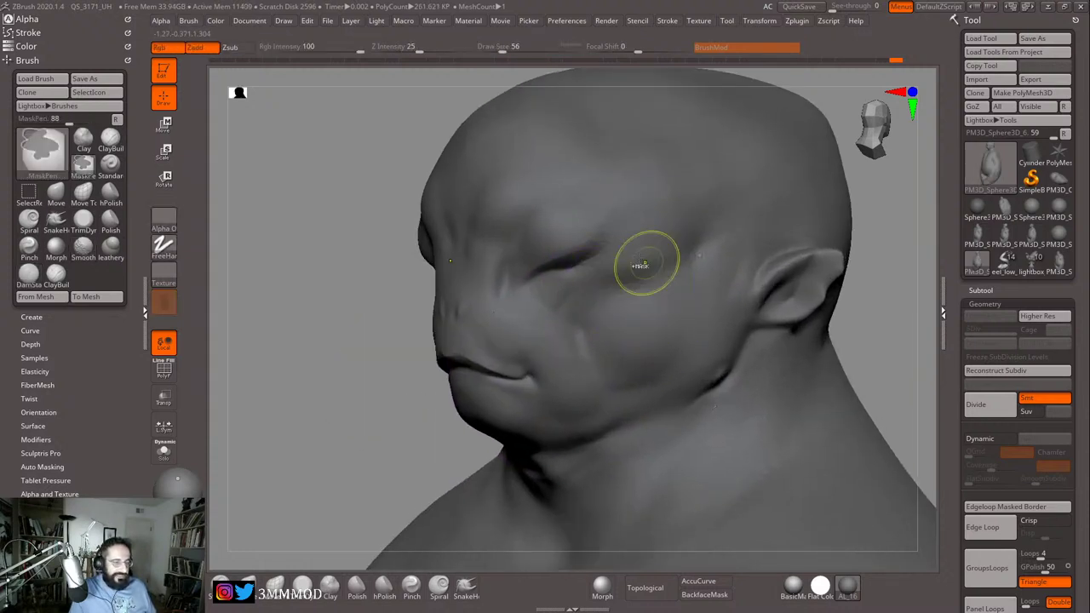
key("s")
left_click_drag(614, 255, 608, 254)
mouse_move(592, 258)
left_mouse_down()
mouse_move(637, 272)
mouse_move(595, 247)
mouse_move(649, 263)
mouse_move(627, 310)
left_mouse_up()
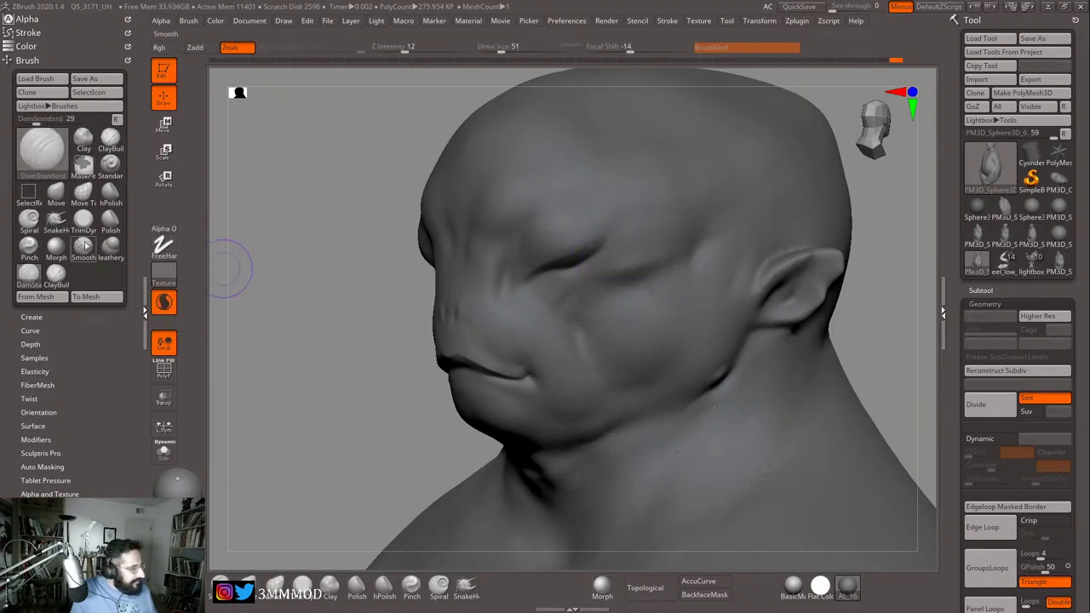
Step: Build up the area below the outer eye with ClayBuildup at draw size 51 and smooth it
left_click(110, 139)
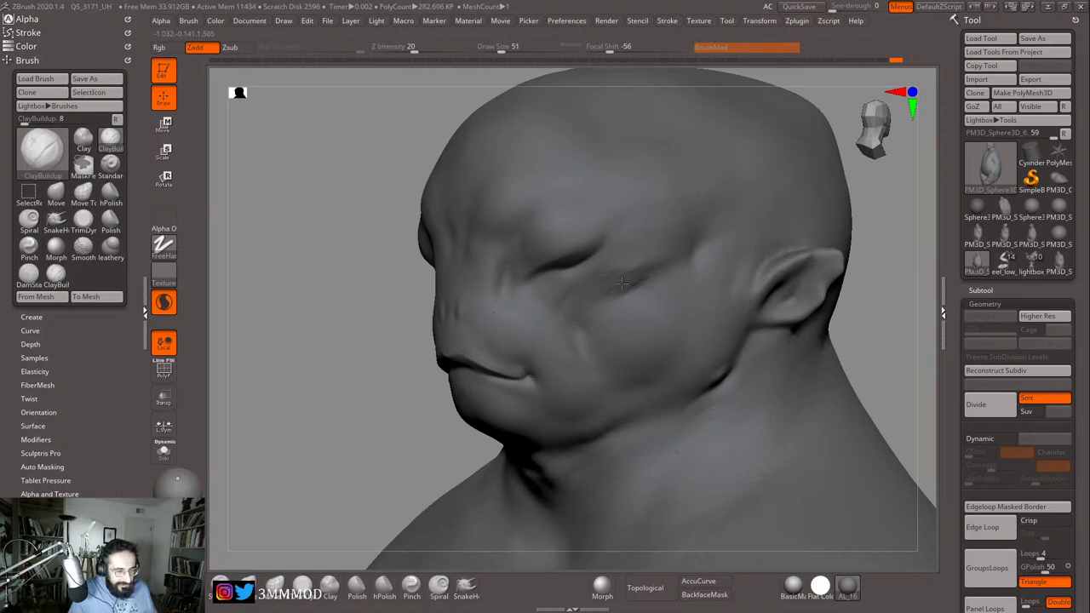
left_click_drag(399, 364, 628, 275, "shift")
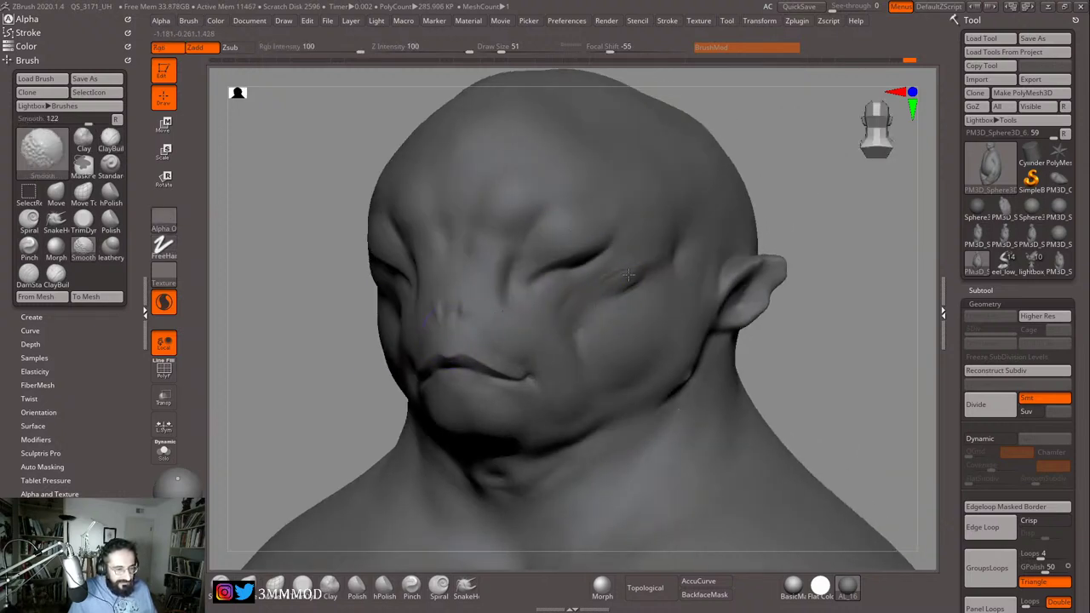
left_click_drag(855, 218, 763, 242)
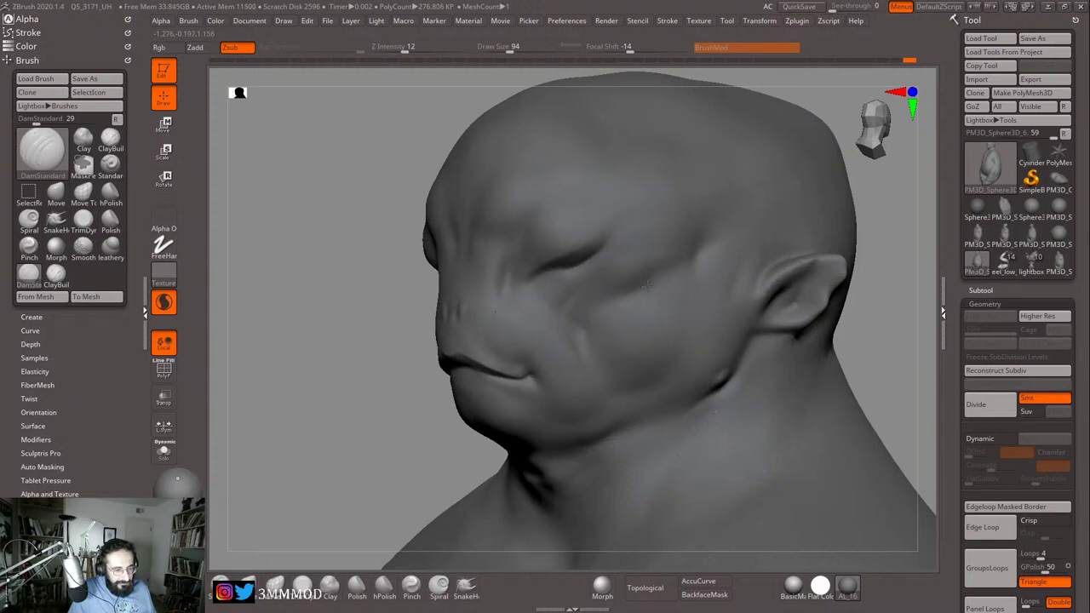
Step: Work the broad hollow between the outer eye and the cheek with DamStandard at draw sizes 202 and 239
mouse_move(383, 426)
left_mouse_down("alt")
mouse_move(387, 389)
mouse_move(456, 430)
left_mouse_up("alt")
key("s")
mouse_move(631, 311)
left_mouse_down()
mouse_move(638, 304)
mouse_move(594, 319)
left_mouse_up()
key("s")
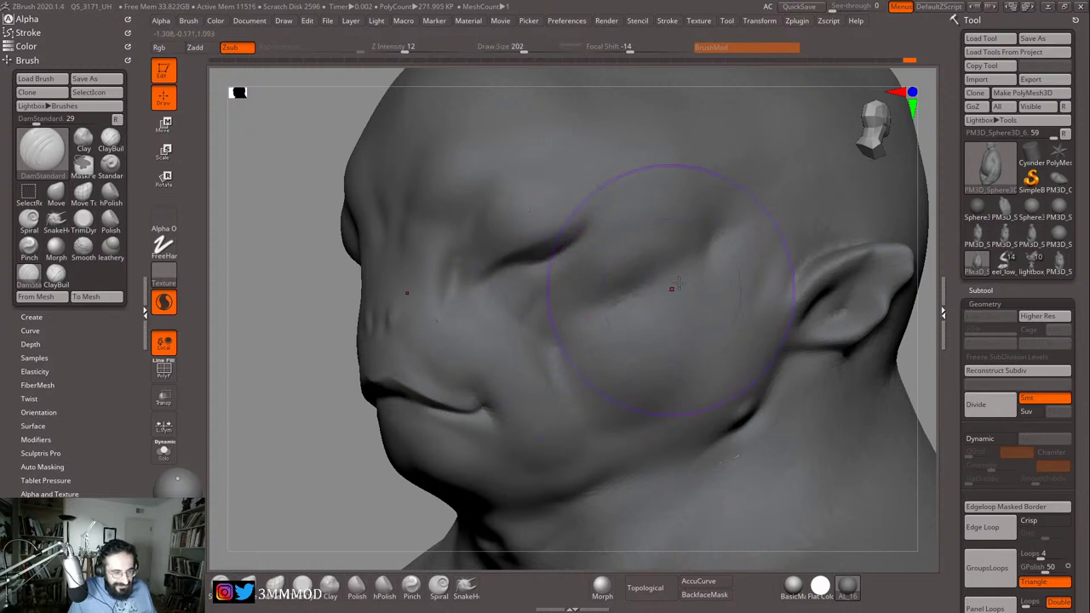
key("s")
left_click_drag(672, 288, 649, 289)
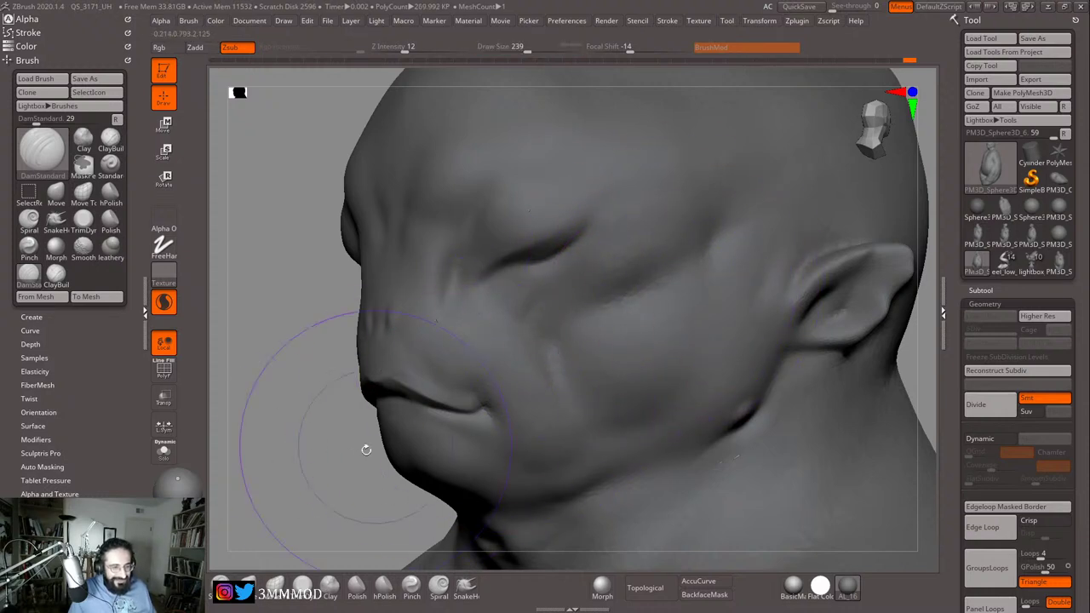
Step: Try pulling the nose and mouth forward into a snout with the Move brush at draw size 257
left_click_drag(345, 432, 660, 275)
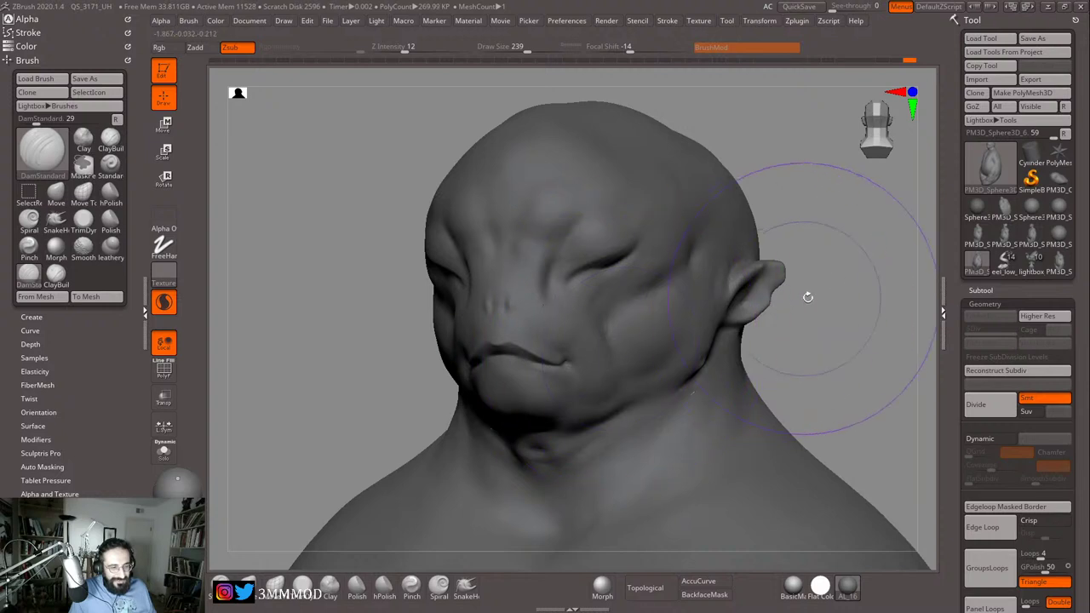
left_click_drag(838, 300, 720, 311)
mouse_move(449, 409)
left_mouse_down()
mouse_move(428, 401)
mouse_move(426, 366)
mouse_move(365, 269)
mouse_move(389, 270)
mouse_move(384, 280)
mouse_move(410, 310)
mouse_move(389, 326)
mouse_move(384, 304)
mouse_move(683, 305)
mouse_move(764, 270)
left_mouse_up()
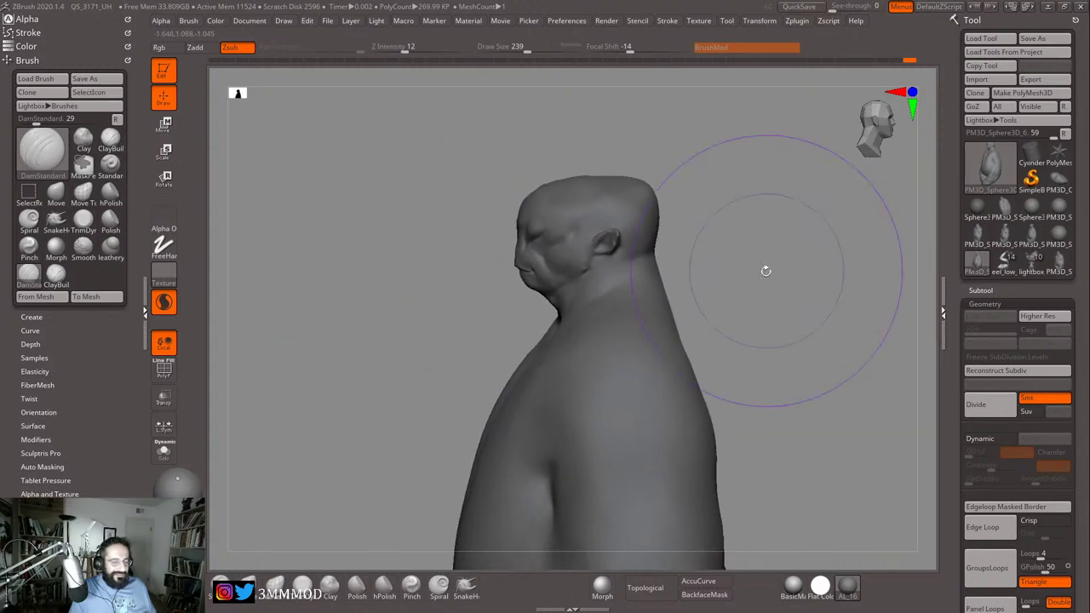
key("bracketleft")
mouse_move(488, 282)
left_mouse_down("alt")
mouse_move(525, 355)
mouse_move(504, 325)
mouse_move(470, 331)
mouse_move(452, 352)
mouse_move(535, 361)
mouse_move(621, 323)
mouse_move(650, 293)
mouse_move(630, 313)
mouse_move(791, 284)
left_mouse_up("alt")
key("b")
key("m")
key("v")
left_click_drag(728, 304, 742, 308)
key("s")
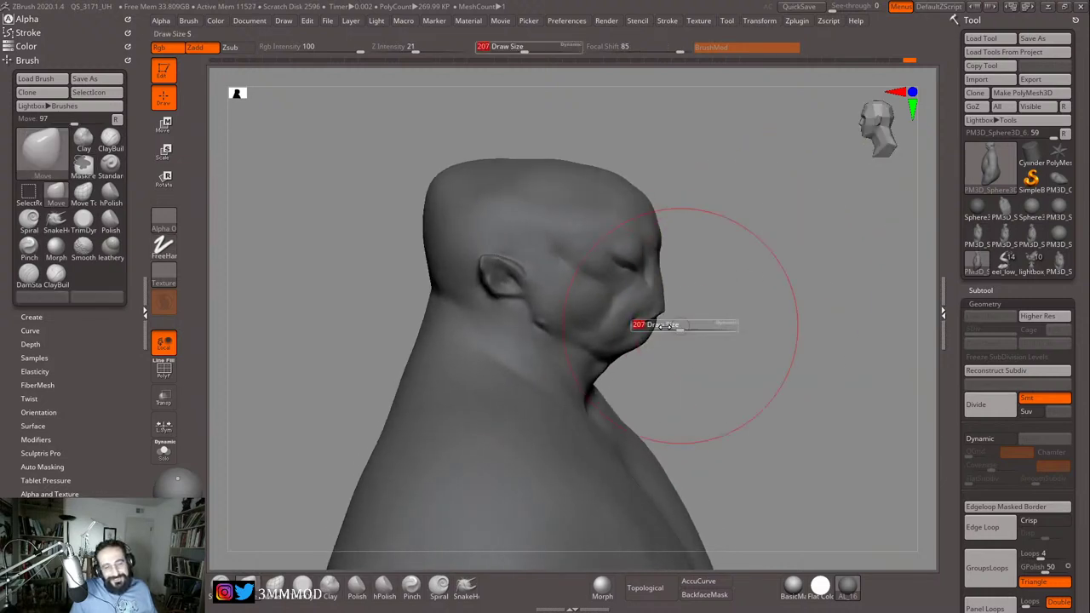
mouse_move(679, 326)
left_mouse_down()
mouse_move(656, 329)
mouse_move(681, 326)
mouse_move(662, 319)
left_mouse_up()
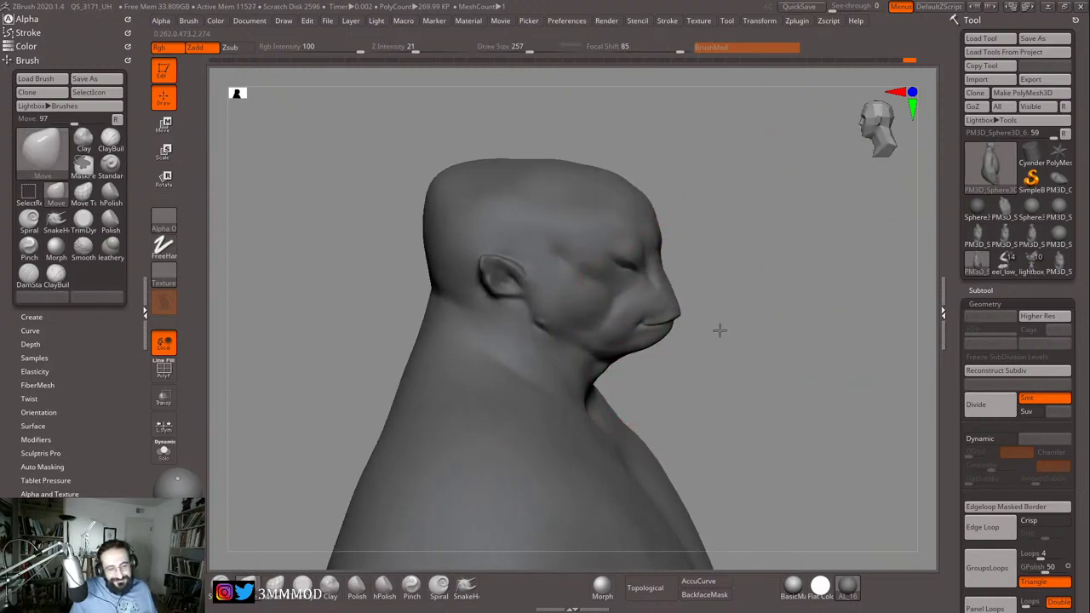
mouse_move(743, 336)
left_mouse_down()
mouse_move(749, 321)
mouse_move(672, 321)
left_mouse_up()
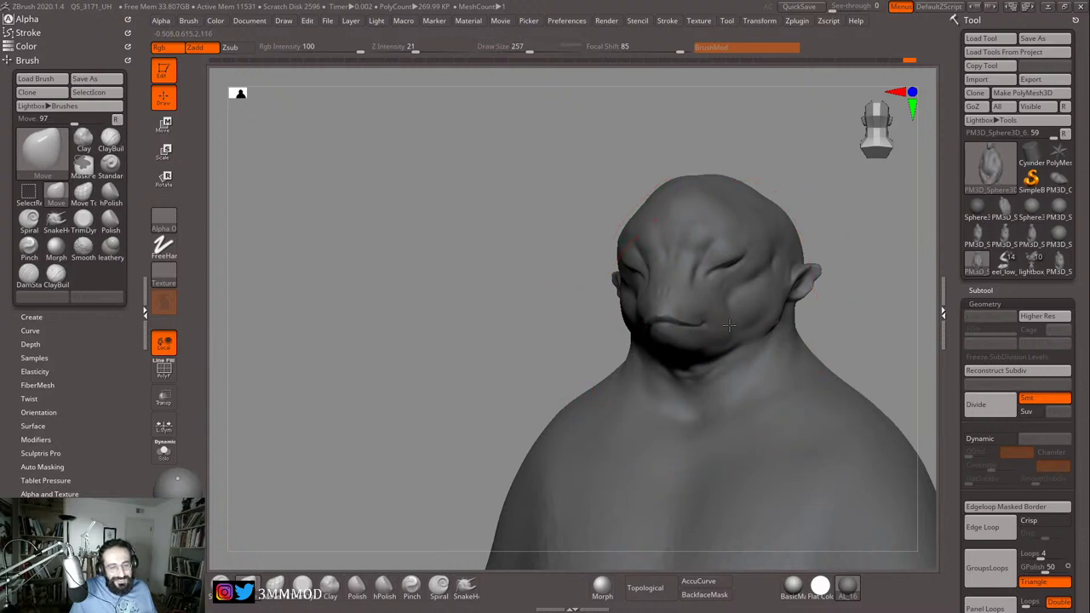
Step: Try raising the bridge of the protruding snout in profile with the Move brush at draw size 202
mouse_move(569, 349)
left_mouse_down()
mouse_move(489, 348)
mouse_move(553, 338)
left_mouse_up()
key("s")
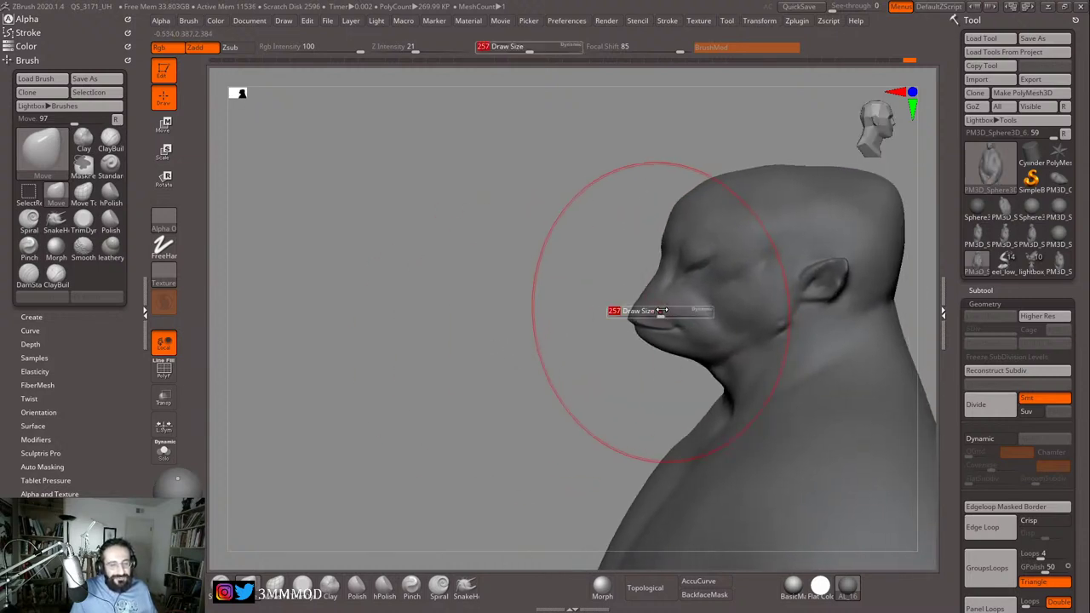
left_click_drag(620, 310, 655, 306)
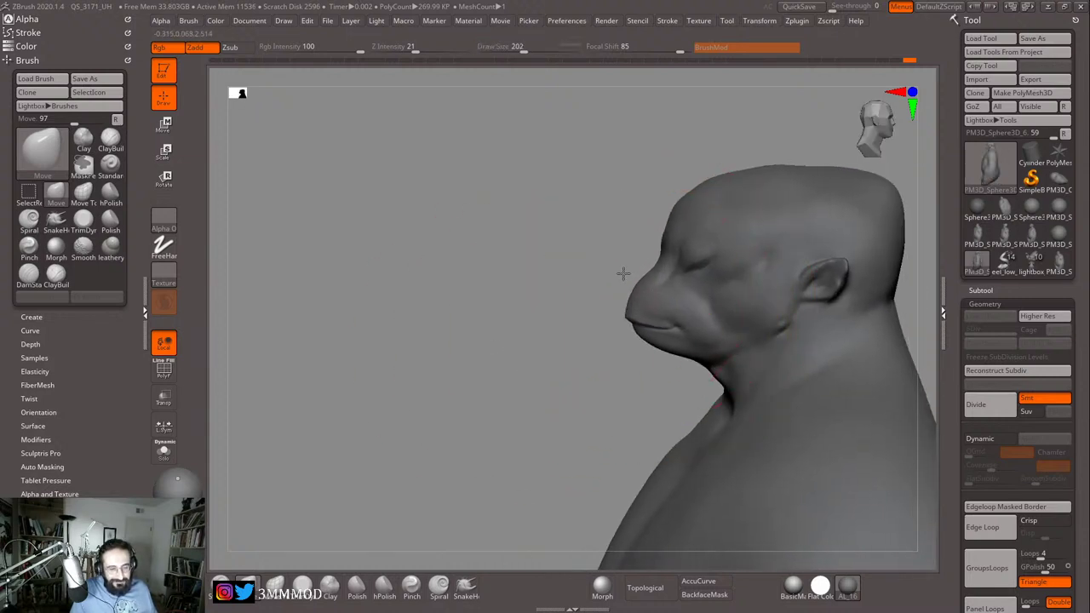
mouse_move(591, 341)
left_mouse_down()
mouse_move(544, 331)
mouse_move(693, 314)
mouse_move(718, 326)
mouse_move(772, 306)
mouse_move(755, 288)
mouse_move(708, 284)
left_mouse_up()
right_click_drag(802, 263, 822, 297, "ctrl")
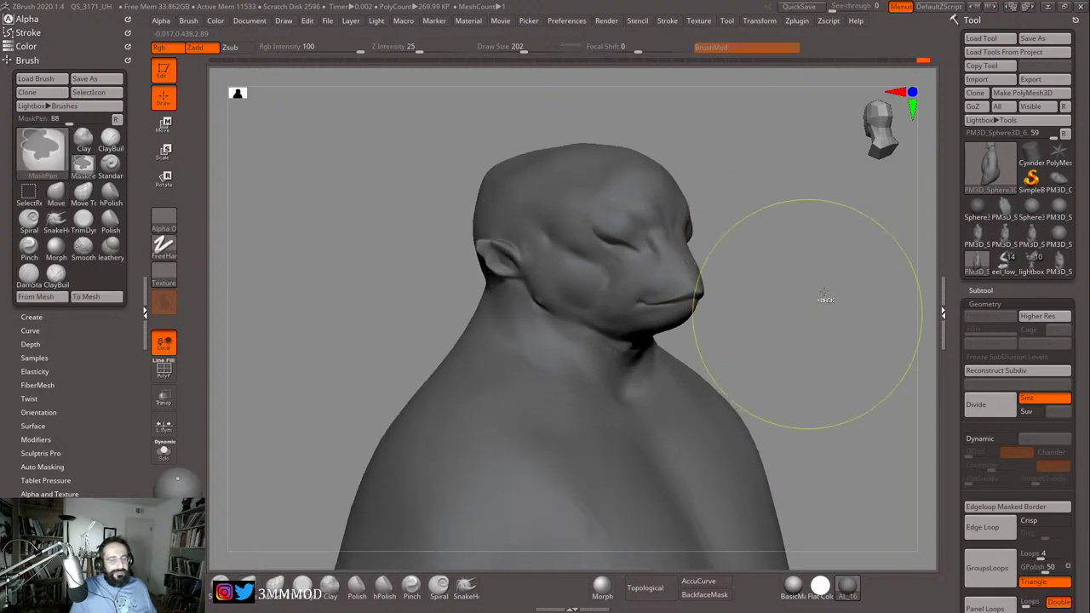
left_click_drag(768, 275, 800, 273)
Step: Adjust the mouth and chin profile with the Move brush at draw size 140
key("s")
left_click_drag(662, 332, 651, 333)
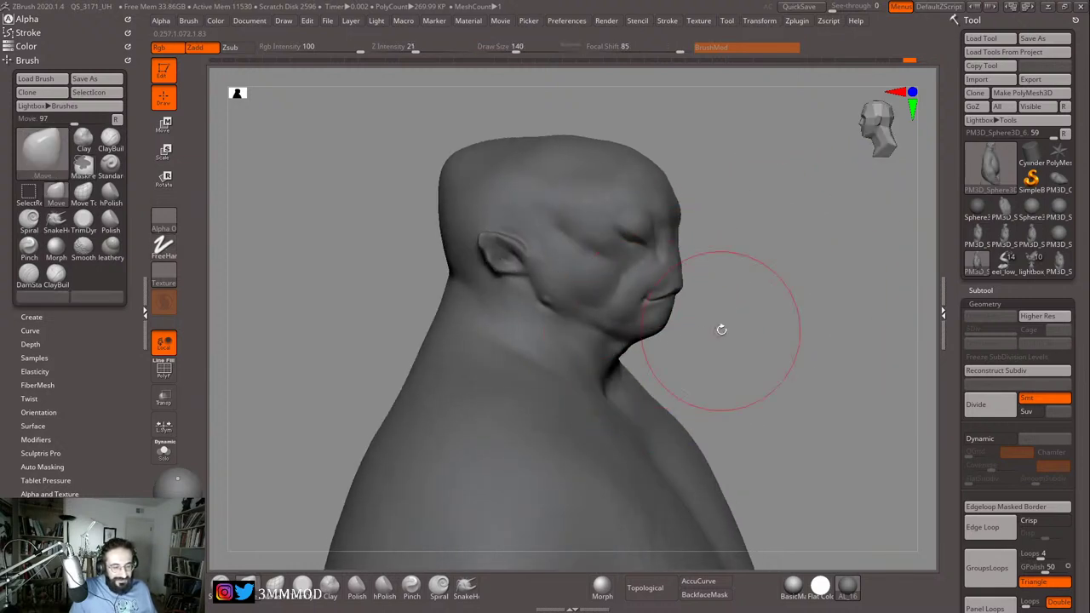
left_click_drag(721, 324, 681, 325)
mouse_move(816, 291)
left_mouse_down()
mouse_move(824, 287)
mouse_move(539, 341)
mouse_move(545, 370)
left_mouse_up()
Step: Adjust the facial forms from the front with the Move brush at draw size 65
key("s")
left_click_drag(628, 294, 624, 294)
mouse_move(506, 311)
left_mouse_down("alt")
mouse_move(505, 370)
mouse_move(518, 366)
left_mouse_up("alt")
key("s")
left_click_drag(875, 228, 821, 298, "alt")
key("s")
left_click_drag(648, 308, 640, 308)
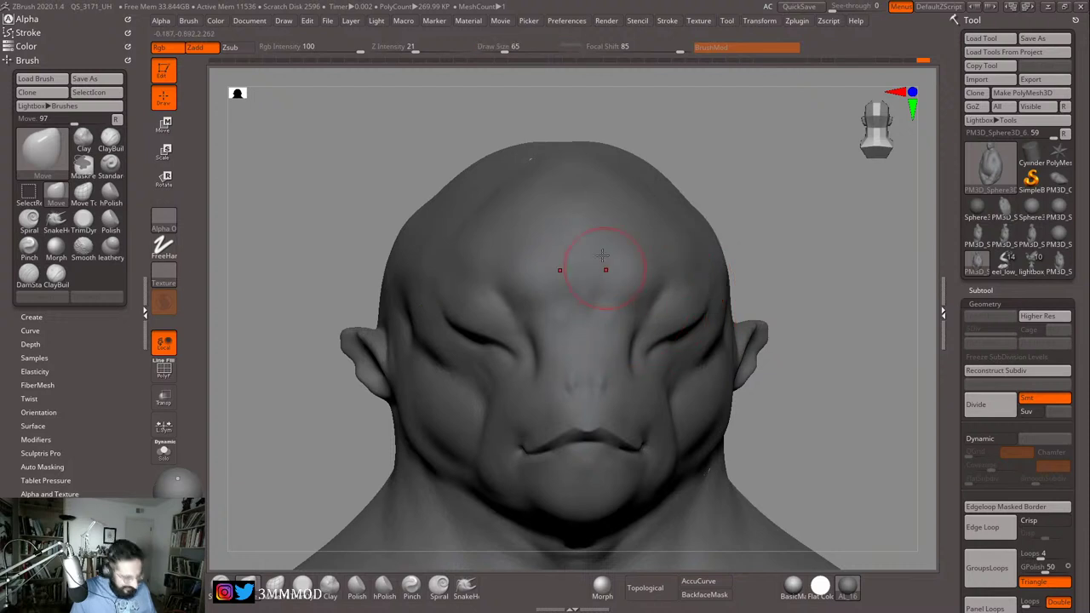
Step: Carve the brow area between the eyes with the DamStandard brush at draw sizes 51 and 104
key("b")
key("d")
key("s")
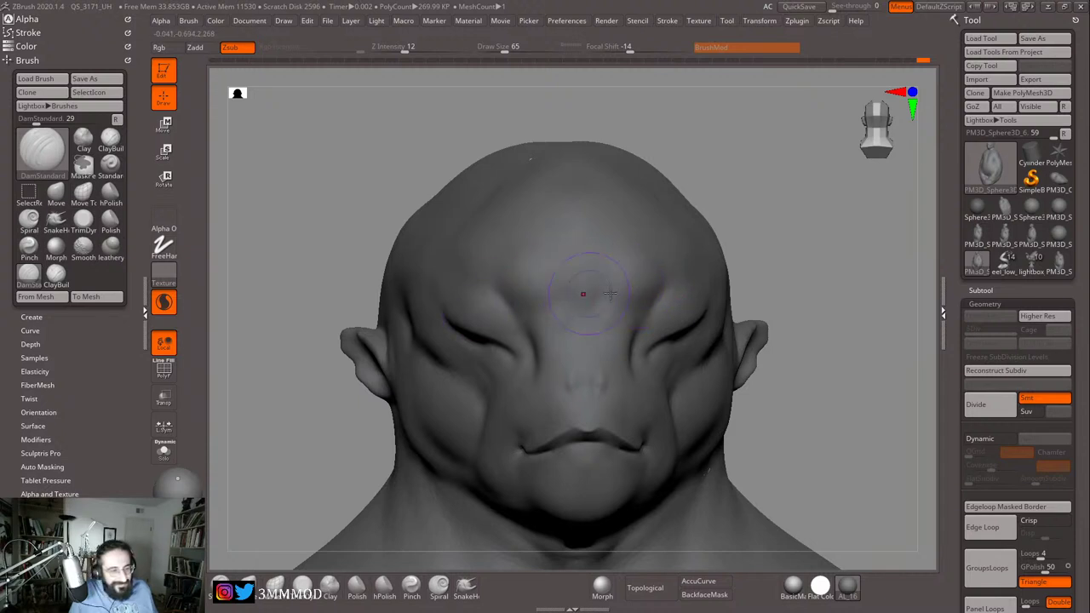
left_click_drag(796, 234, 701, 260)
key("bracketleft")
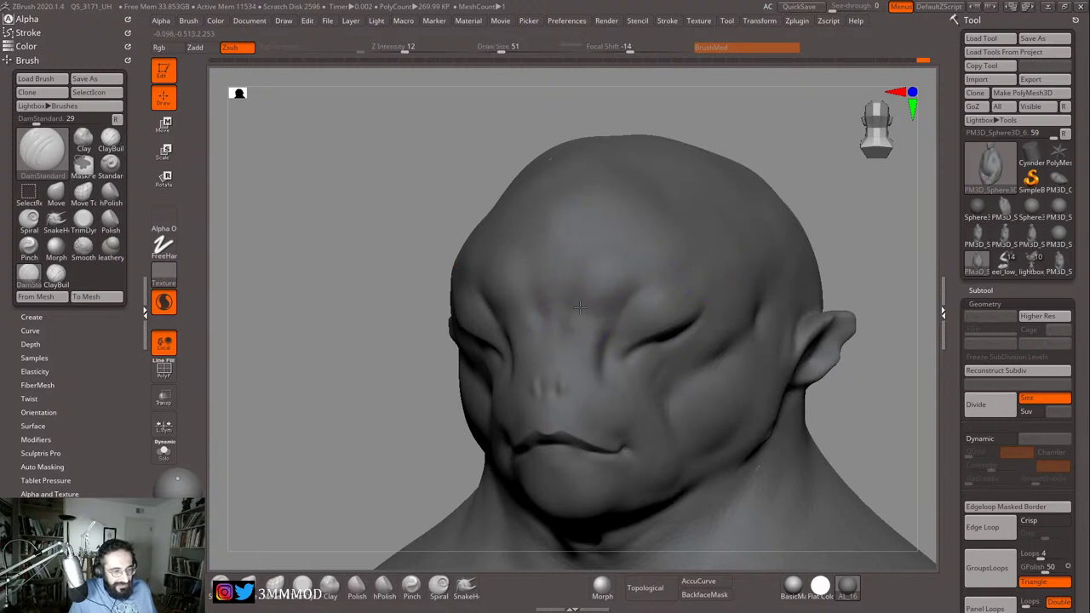
key("s")
left_click_drag(605, 284, 588, 304)
key("s")
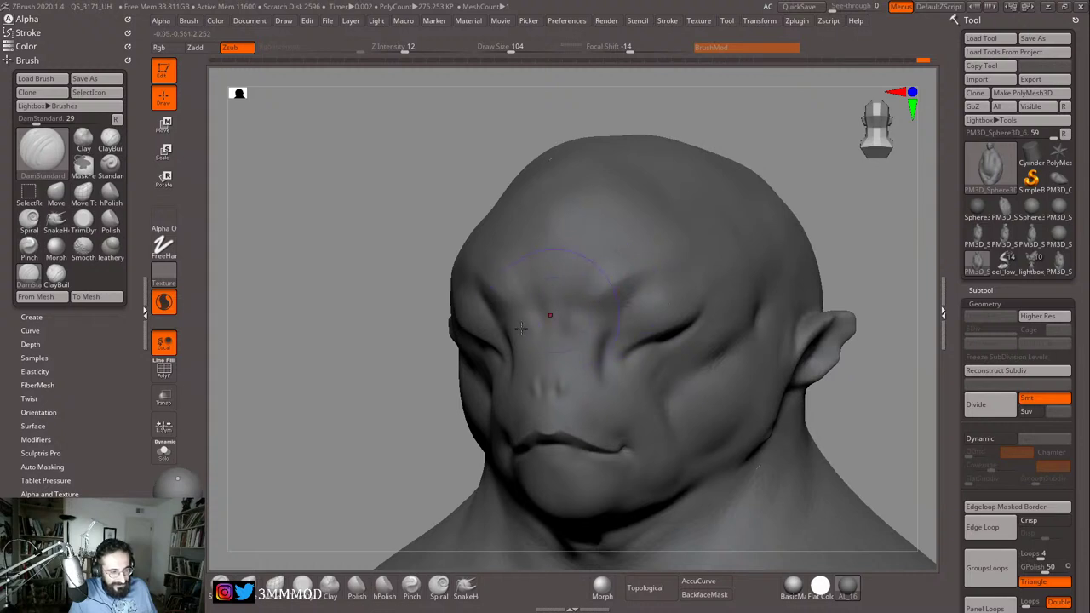
Step: Define the crease between the upper eyelid and the brow with DamStandard at draw size 80
left_click_drag(399, 383, 374, 322, "alt")
key("s")
left_click_drag(629, 218, 671, 226)
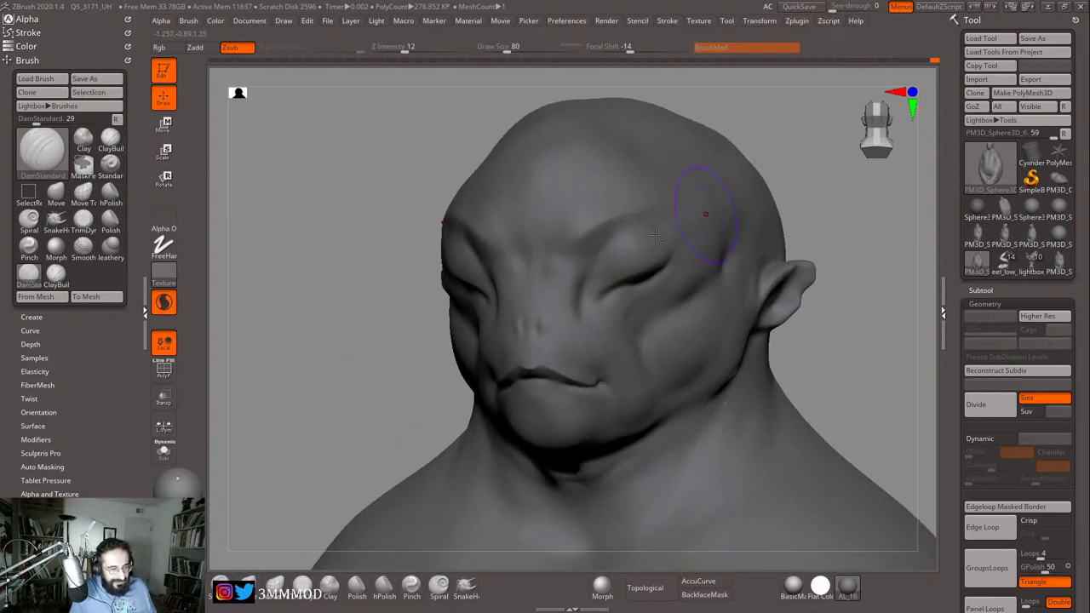
Step: Deepen the inner brow creases above the eyes with DamStandard at draw size 59 and smooth the brow
mouse_move(407, 344)
left_mouse_down()
mouse_move(664, 324)
mouse_move(730, 285)
mouse_move(729, 234)
mouse_move(750, 257)
mouse_move(728, 288)
left_mouse_up()
key("s")
left_click_drag(565, 291, 565, 283)
left_click_drag(714, 266, 688, 246, "shift")
key("s")
left_click(559, 287)
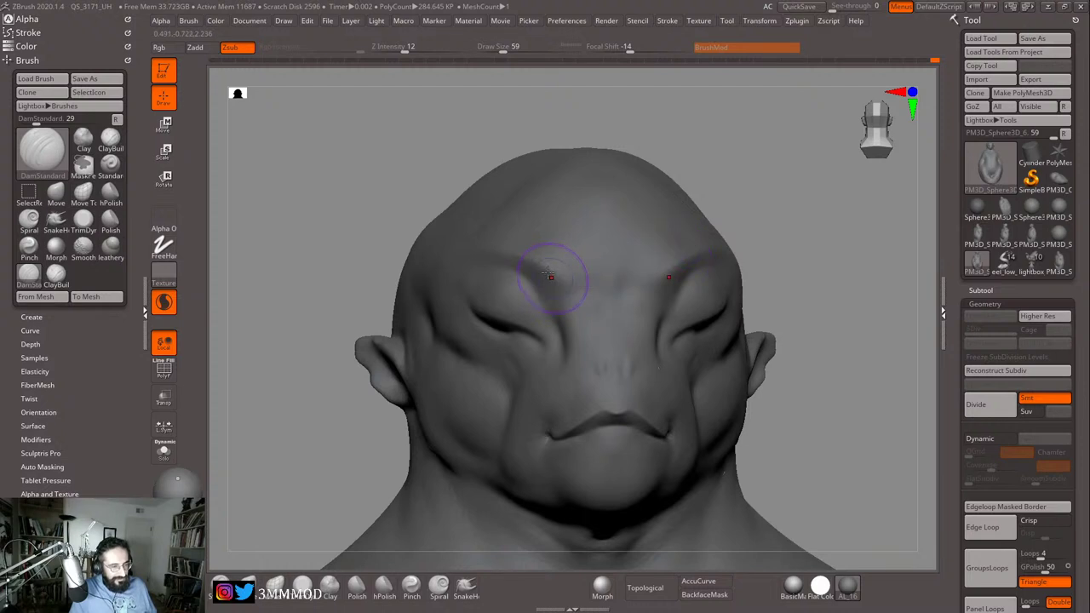
left_click_drag(783, 217, 647, 256)
key("shift")
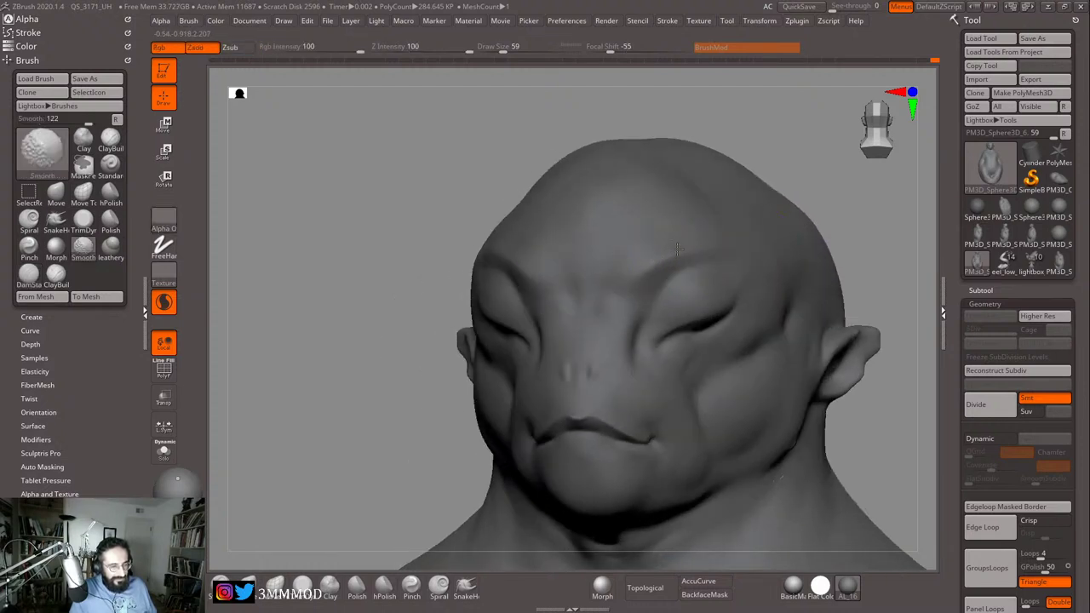
mouse_move(349, 393)
left_mouse_down("alt")
mouse_move(318, 381)
mouse_move(332, 341)
left_mouse_up("alt")
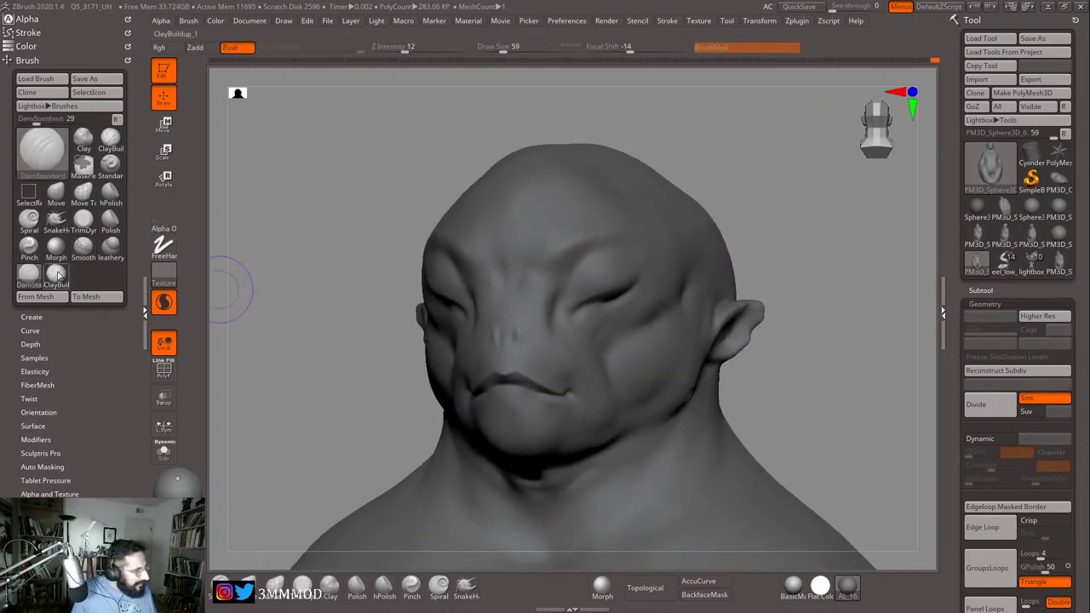
Step: Build up the brow ridges and the side of the forehead with ClayBuildup_1 at draw sizes 71 and 116
left_click(56, 274)
key("s")
left_click(564, 253)
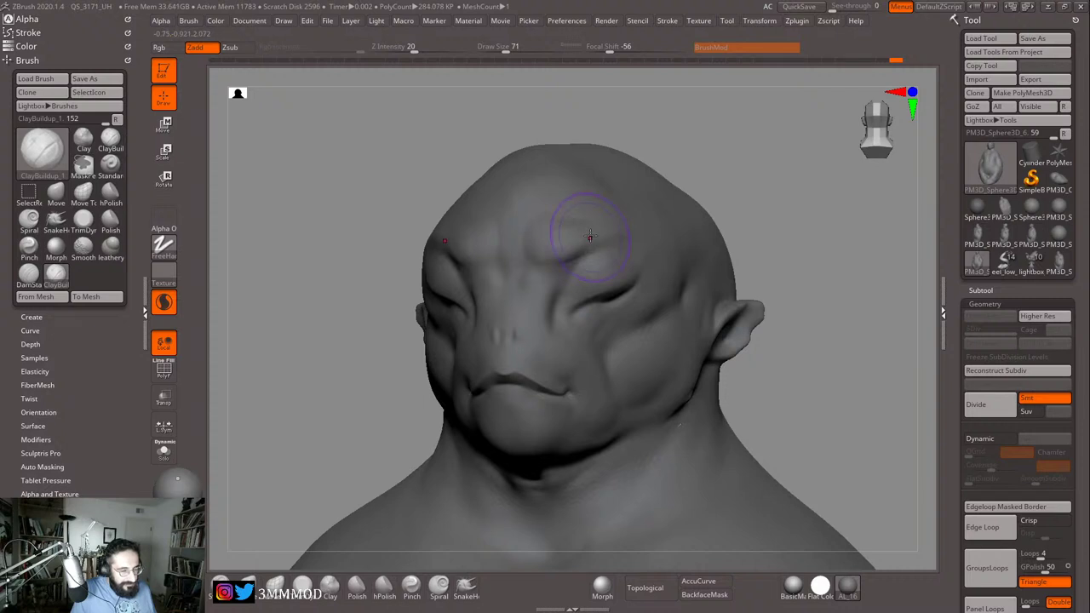
mouse_move(759, 222)
left_mouse_down("alt")
mouse_move(754, 255)
mouse_move(673, 263)
left_mouse_up("alt")
key("s")
left_click_drag(628, 268, 635, 267)
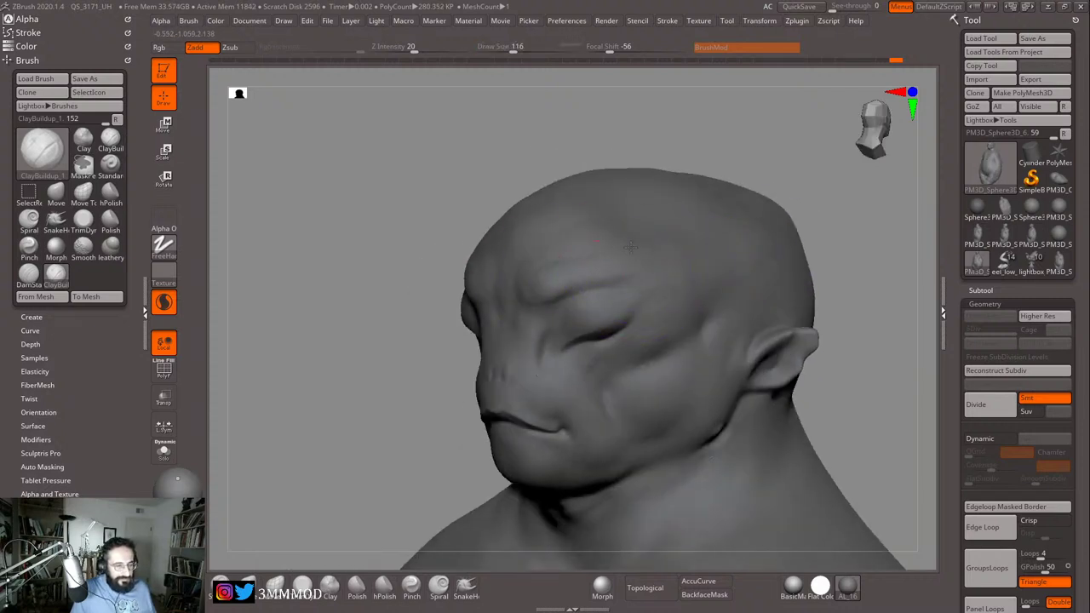
mouse_move(659, 270)
left_mouse_down()
mouse_move(377, 324)
mouse_move(311, 233)
mouse_move(780, 249)
mouse_move(805, 258)
mouse_move(834, 316)
mouse_move(807, 283)
mouse_move(817, 282)
mouse_move(805, 247)
mouse_move(414, 333)
mouse_move(409, 353)
mouse_move(336, 375)
left_mouse_up()
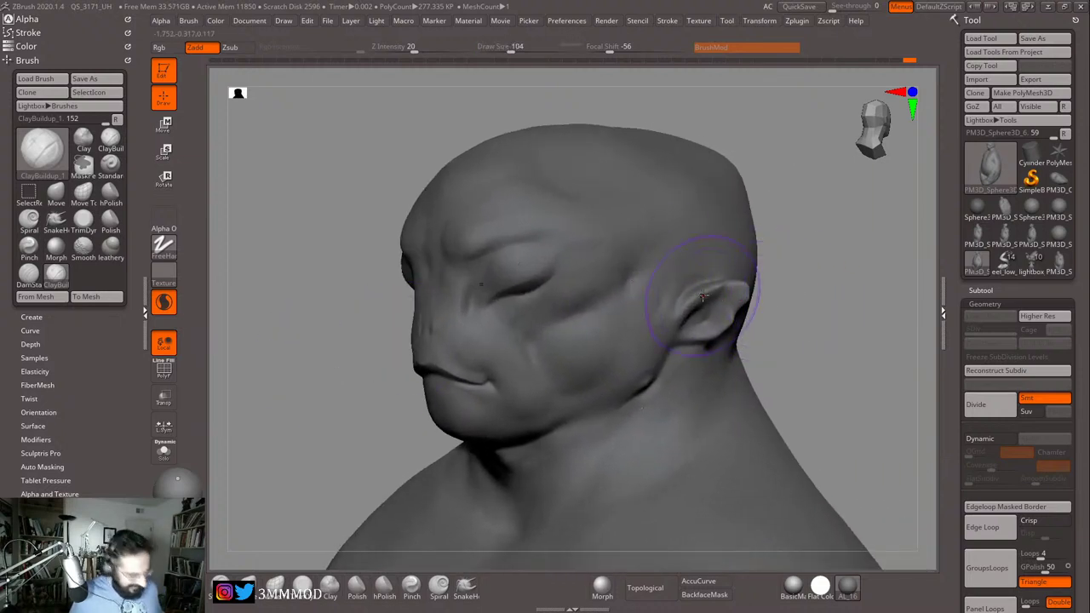
Step: Carve the inner folds and rim of the ear with the DamStandard brush at draw size 41
key("b")
key("d")
key("s")
key("s")
left_click_drag(706, 309, 695, 314)
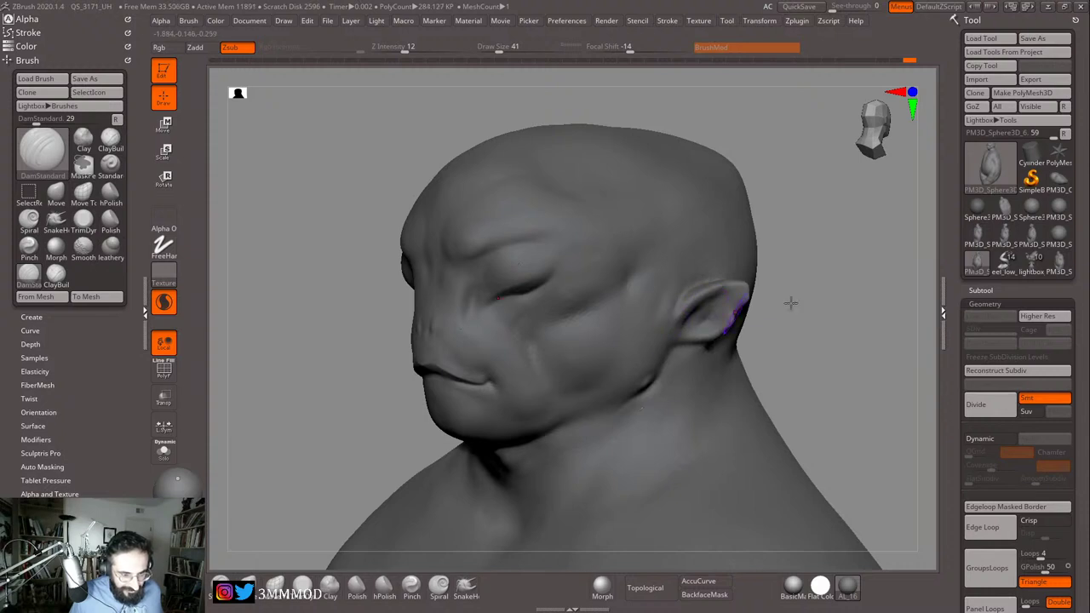
key("s")
left_click_drag(790, 302, 691, 288)
Step: Cut the crease running from below the eye down the front of the cheek with DamStandard at draw size 31
left_click_drag(402, 351, 494, 345)
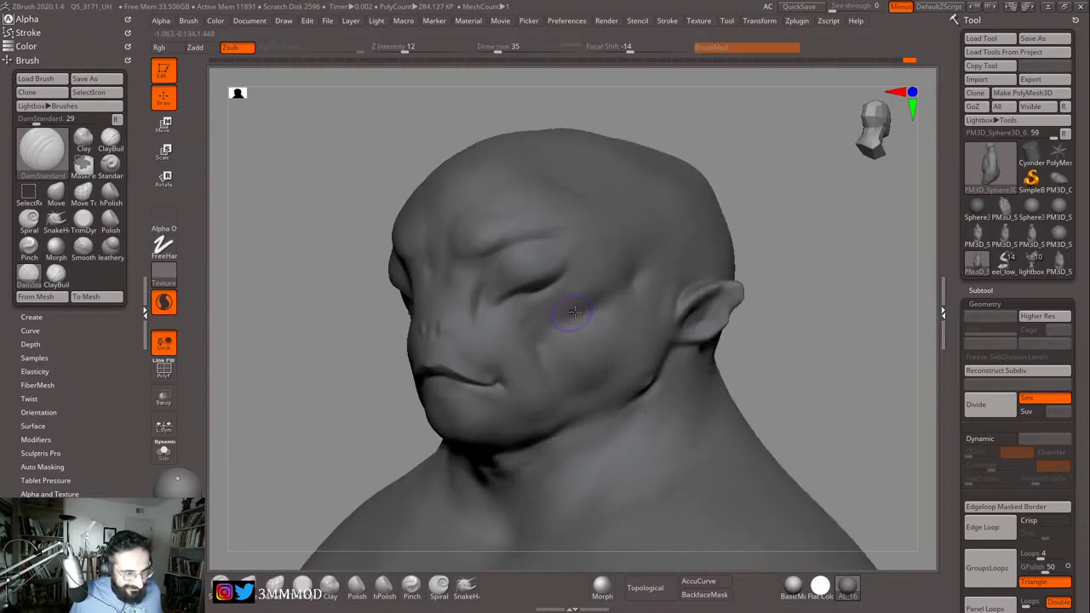
key("s")
mouse_move(576, 314)
left_mouse_down()
mouse_move(603, 306)
mouse_move(543, 325)
left_mouse_up()
key("s")
mouse_move(309, 422)
left_mouse_down("alt")
mouse_move(331, 367)
mouse_move(519, 297)
mouse_move(707, 281)
mouse_move(749, 292)
left_mouse_up("alt")
key("ctrl")
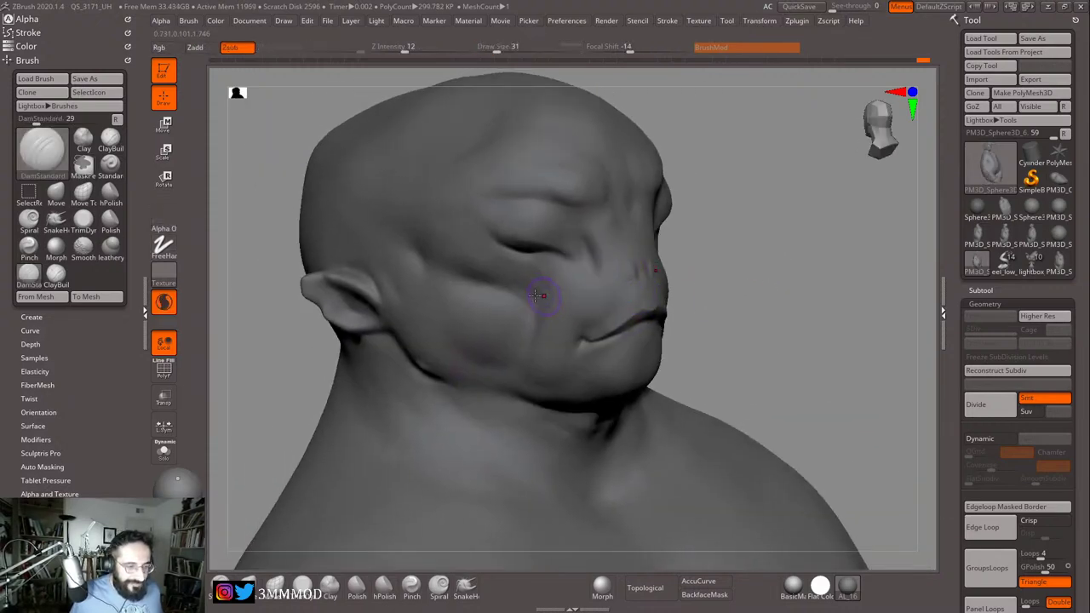
Step: Refine the front cheek fold and the area around the mouth corner with DamStandard at draw sizes 80 and 35
key("s")
left_click_drag(532, 328, 543, 298)
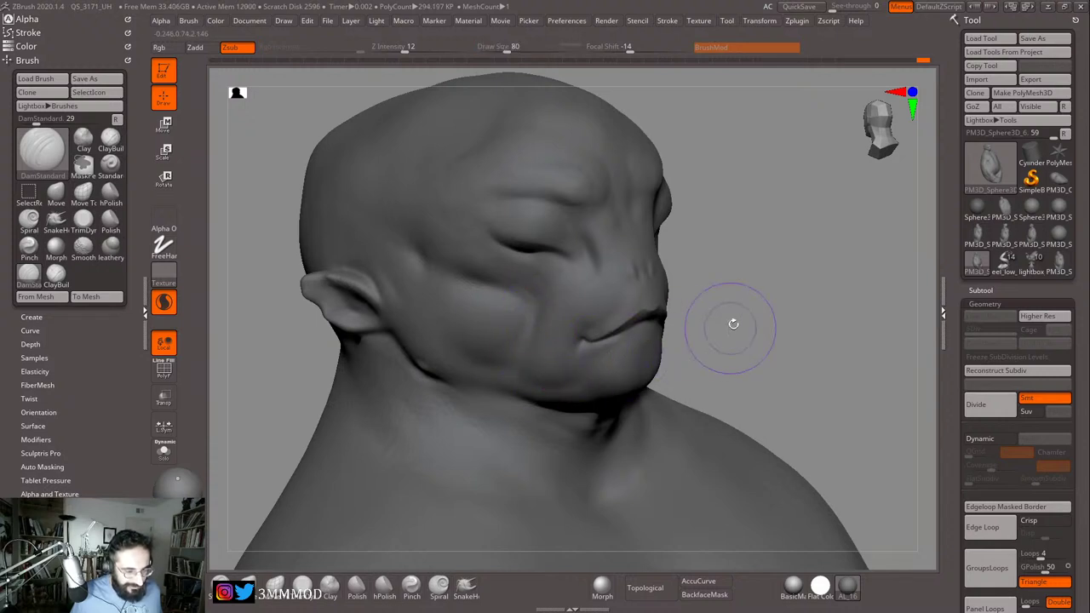
left_click_drag(733, 324, 573, 338)
key("s")
left_click(573, 339)
mouse_move(772, 285)
left_mouse_down("alt")
mouse_move(752, 278)
mouse_move(511, 349)
mouse_move(387, 283)
left_mouse_up("alt")
left_click_drag(387, 284, 459, 283, "shift")
mouse_move(747, 288)
left_mouse_down("alt")
mouse_move(727, 224)
mouse_move(709, 241)
mouse_move(739, 219)
mouse_move(715, 227)
mouse_move(730, 236)
mouse_move(745, 287)
mouse_move(791, 263)
mouse_move(780, 311)
mouse_move(802, 297)
mouse_move(784, 295)
mouse_move(807, 348)
mouse_move(705, 316)
mouse_move(768, 303)
mouse_move(749, 355)
left_mouse_up("alt")
key("s")
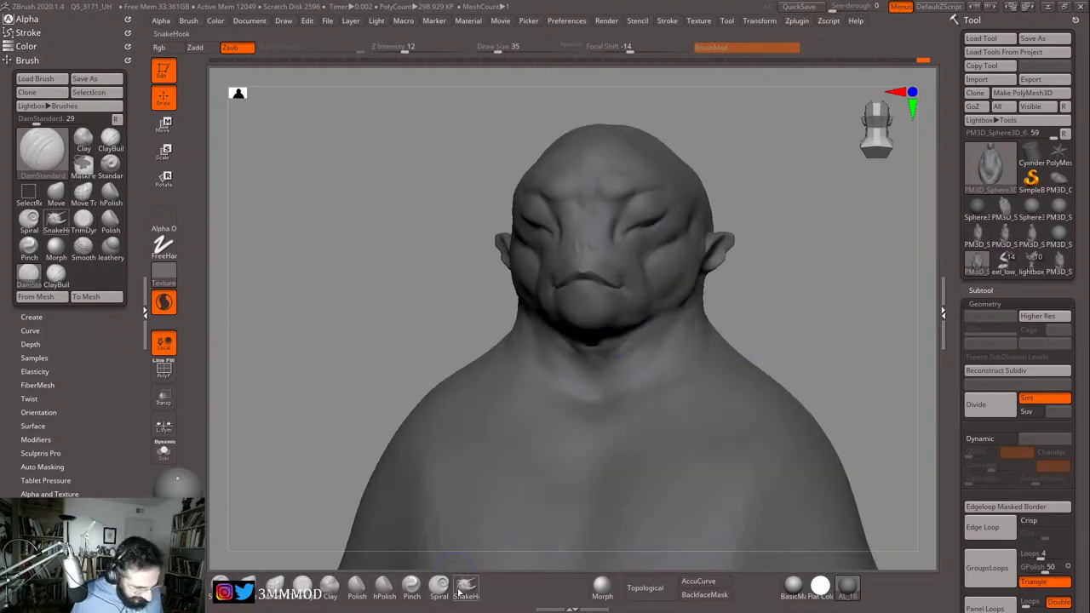
Step: Pull a few small spikes out of the chin's underside with the SnakeHook brush at draw size 13
left_click(460, 591)
left_click_drag(791, 312, 722, 307)
key("s")
left_click_drag(617, 336, 613, 335)
left_click_drag(602, 330, 592, 336)
left_click_drag(469, 353, 544, 357)
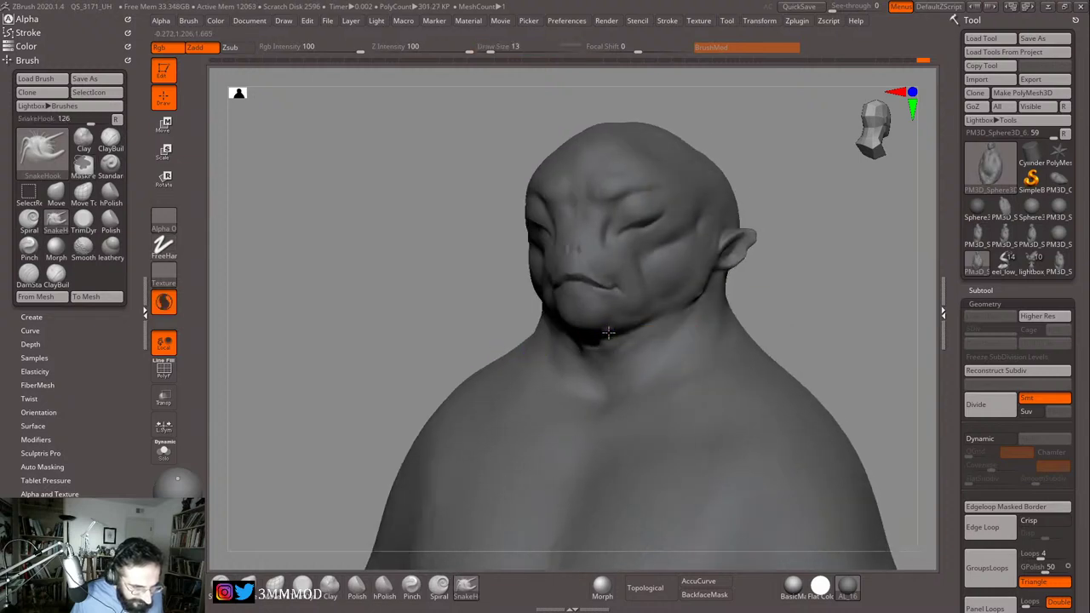
left_click_drag(621, 332, 612, 336)
left_click_drag(470, 335, 537, 333)
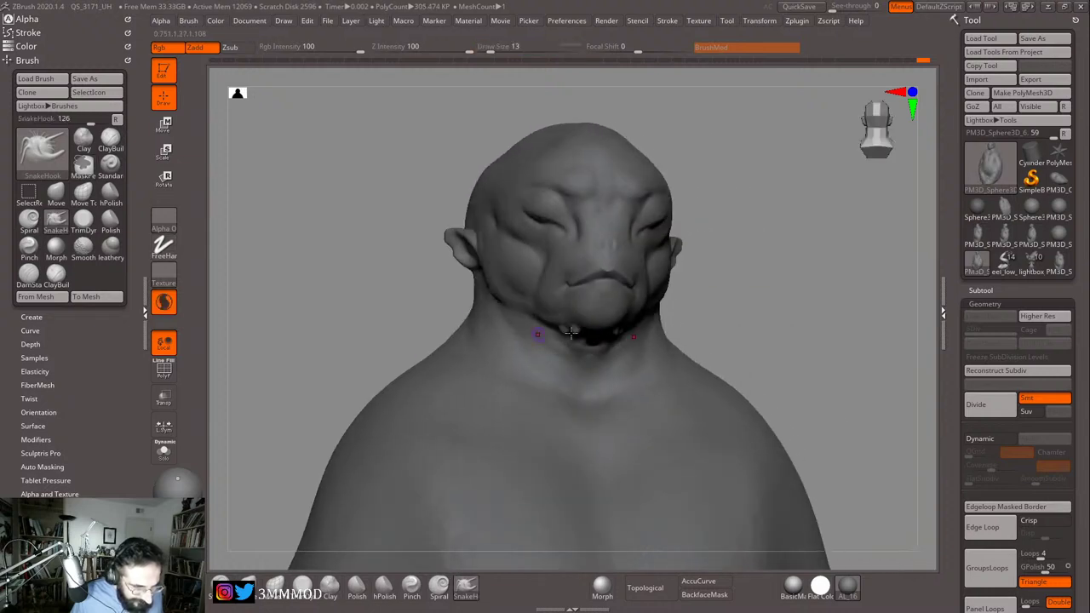
Step: Extend the row of spikes back along the jaw with SnakeHook at draw size 12 and smooth the surface around them
key("s")
left_click_drag(609, 332, 593, 332)
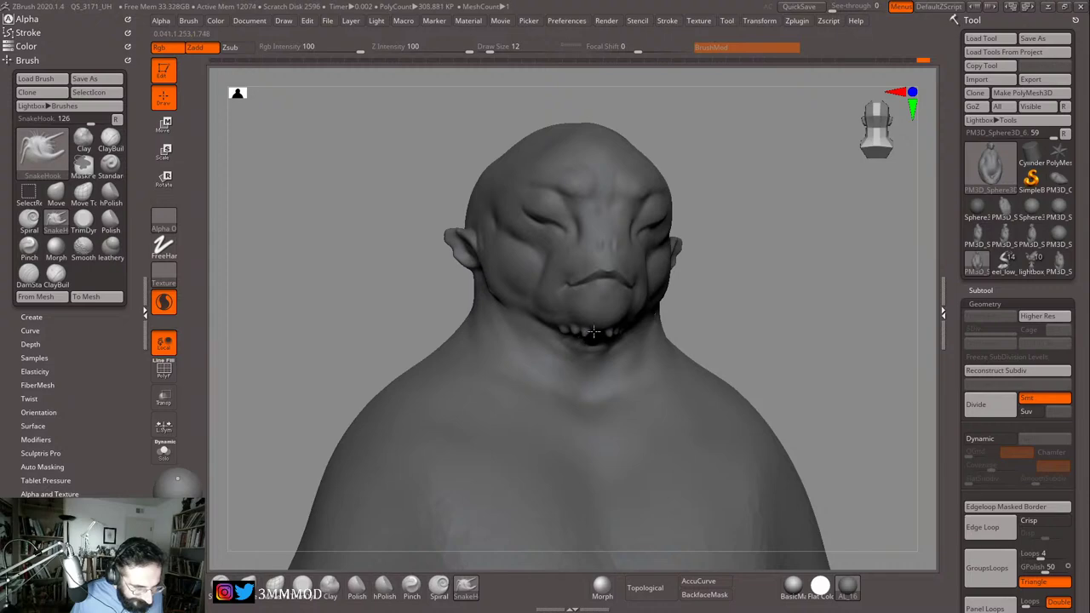
left_click_drag(718, 302, 756, 301)
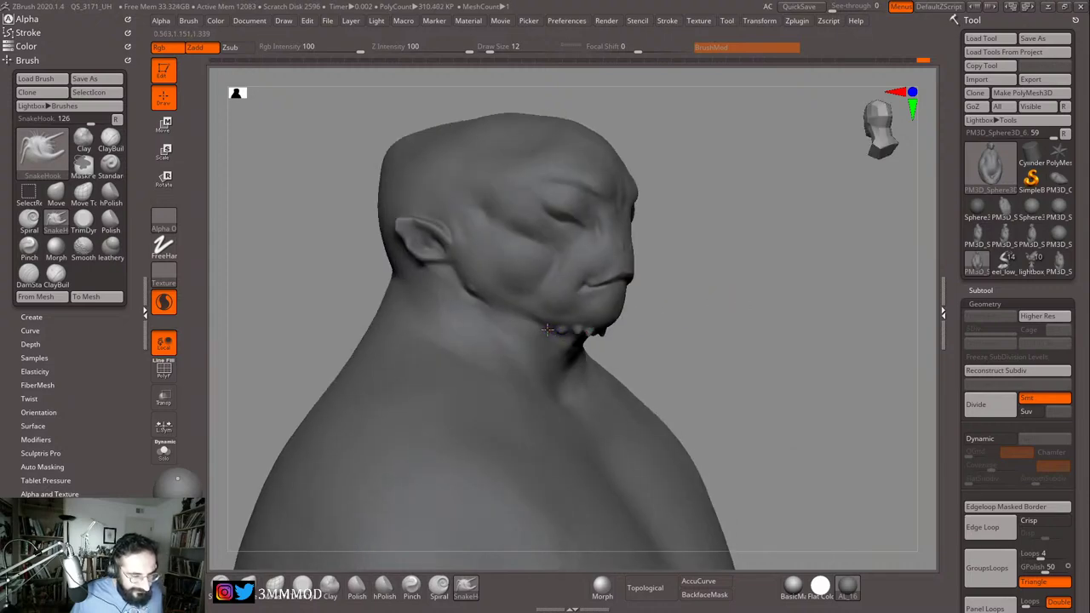
mouse_move(671, 309)
left_mouse_down()
mouse_move(511, 332)
mouse_move(433, 358)
mouse_move(421, 329)
mouse_move(473, 347)
mouse_move(533, 343)
left_mouse_up()
left_click_drag(584, 312, 586, 313, "shift")
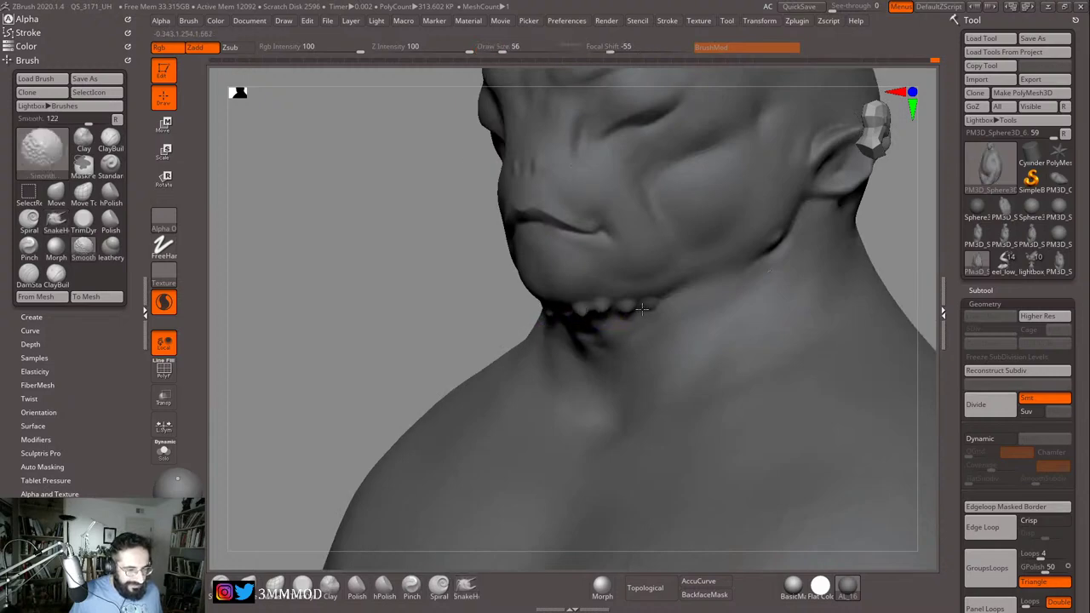
mouse_move(425, 281)
left_mouse_down("alt")
mouse_move(380, 248)
mouse_move(639, 285)
left_mouse_up("alt")
mouse_move(712, 284)
left_mouse_down("alt")
mouse_move(669, 298)
mouse_move(759, 291)
mouse_move(694, 229)
mouse_move(714, 251)
mouse_move(769, 246)
mouse_move(723, 306)
left_mouse_up("alt")
key("bracketleft")
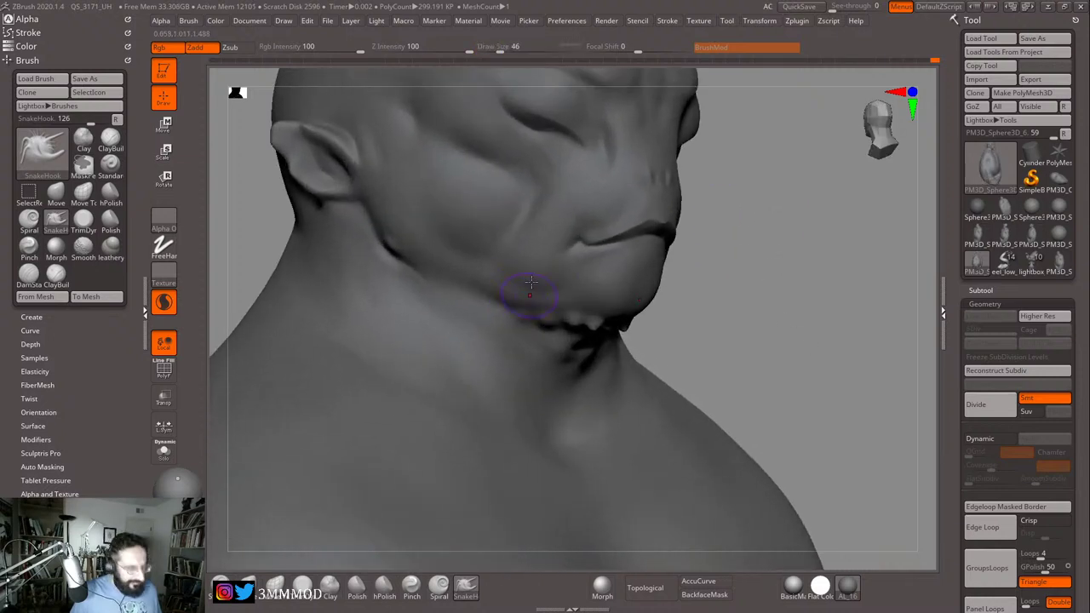
Step: Carve the crease below the lower lip and the chin forms with the DamStandard brush at draw size 54
key("b")
key("d")
key("s")
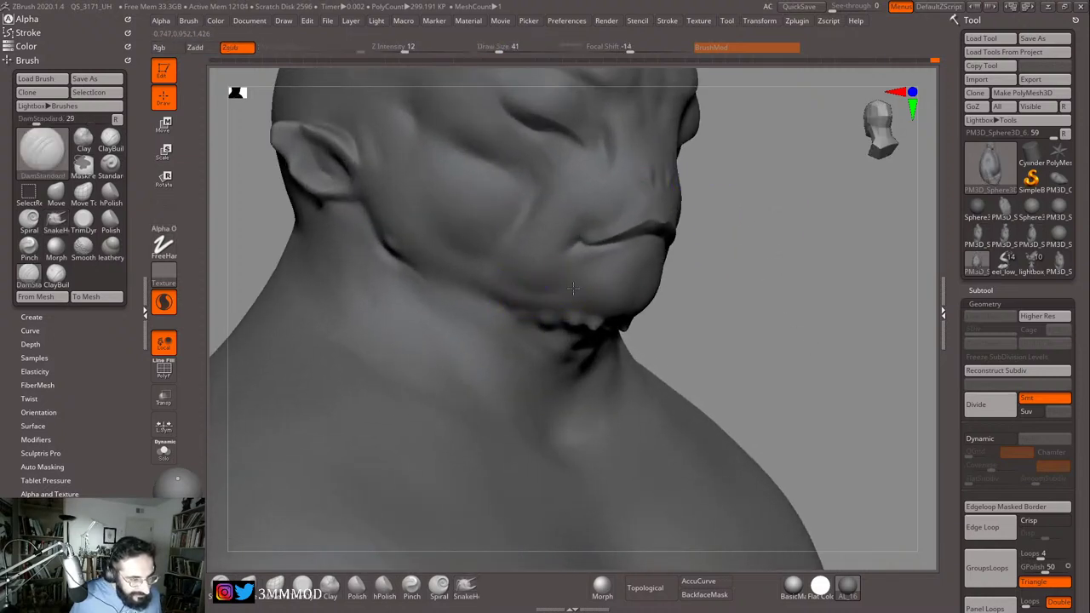
left_click_drag(727, 269, 689, 270)
key("bracketright")
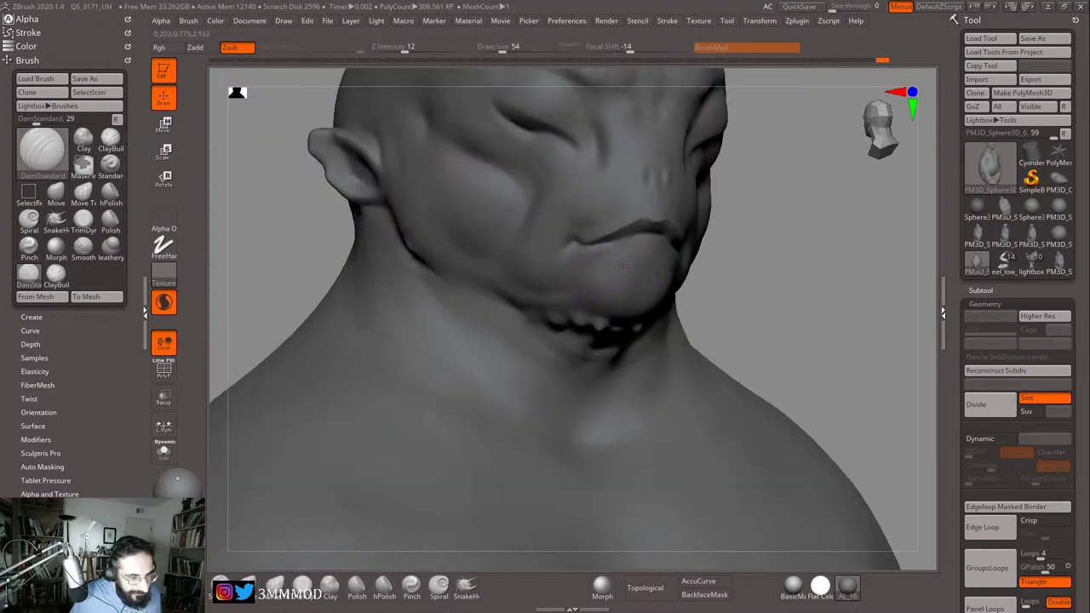
right_click_drag(639, 287, 681, 273)
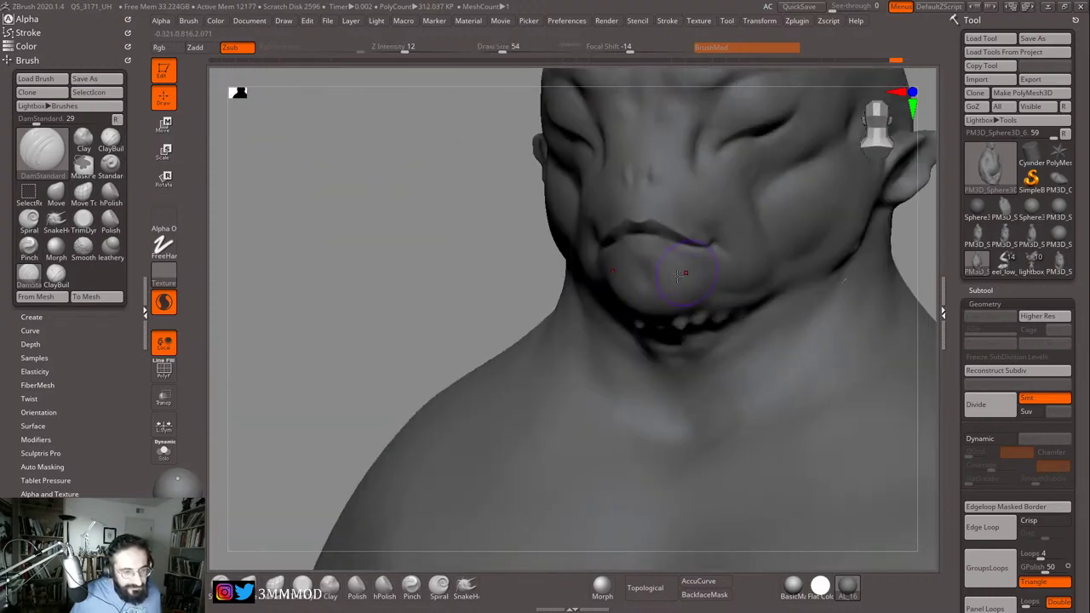
left_click_drag(650, 270, 630, 257)
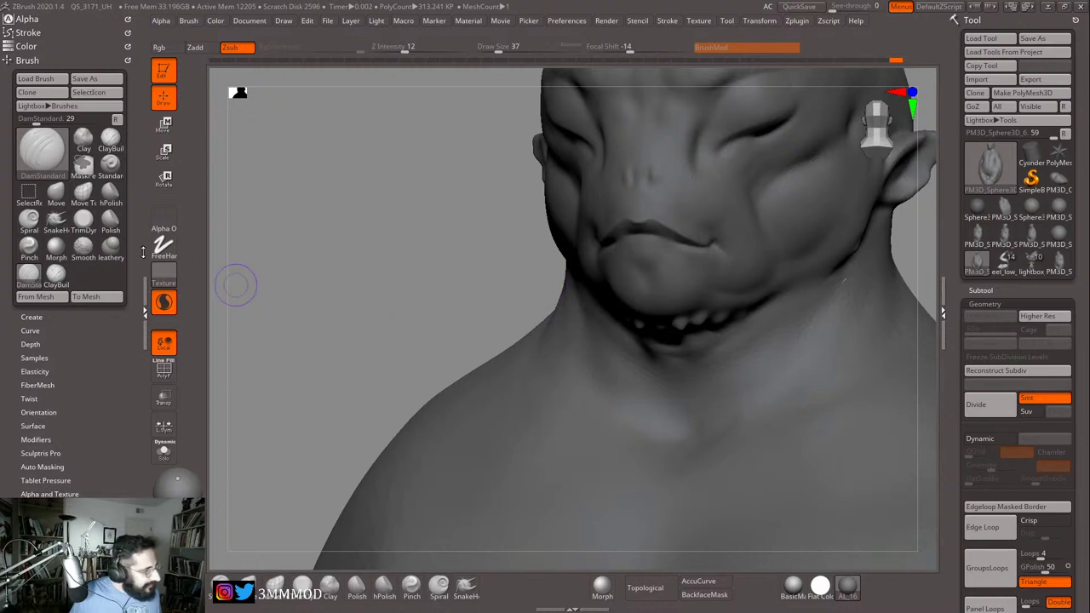
left_click(117, 246)
left_click(110, 140)
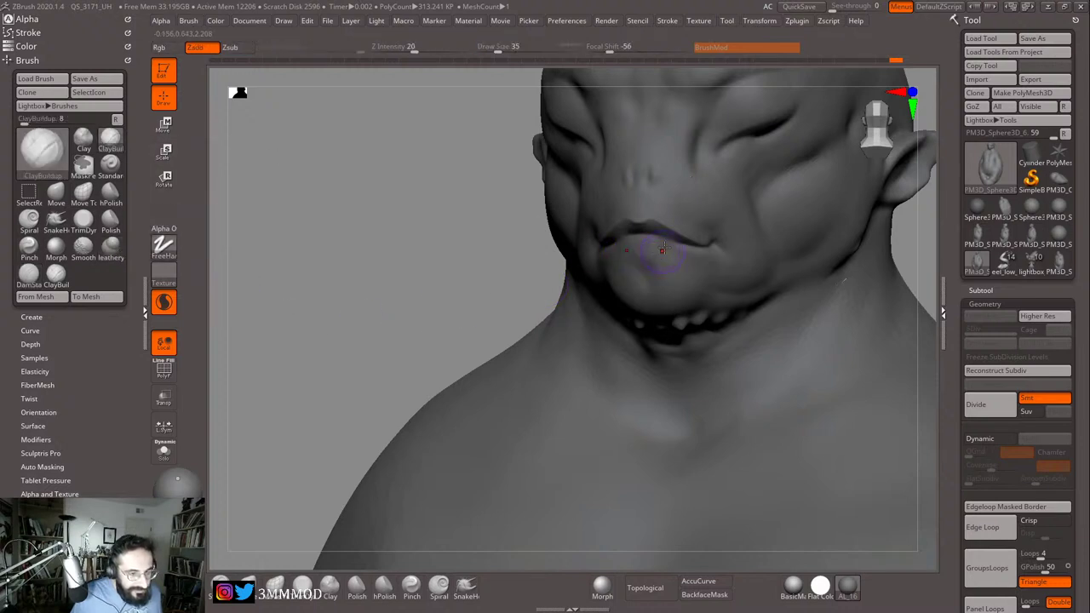
key("ctrl+z")
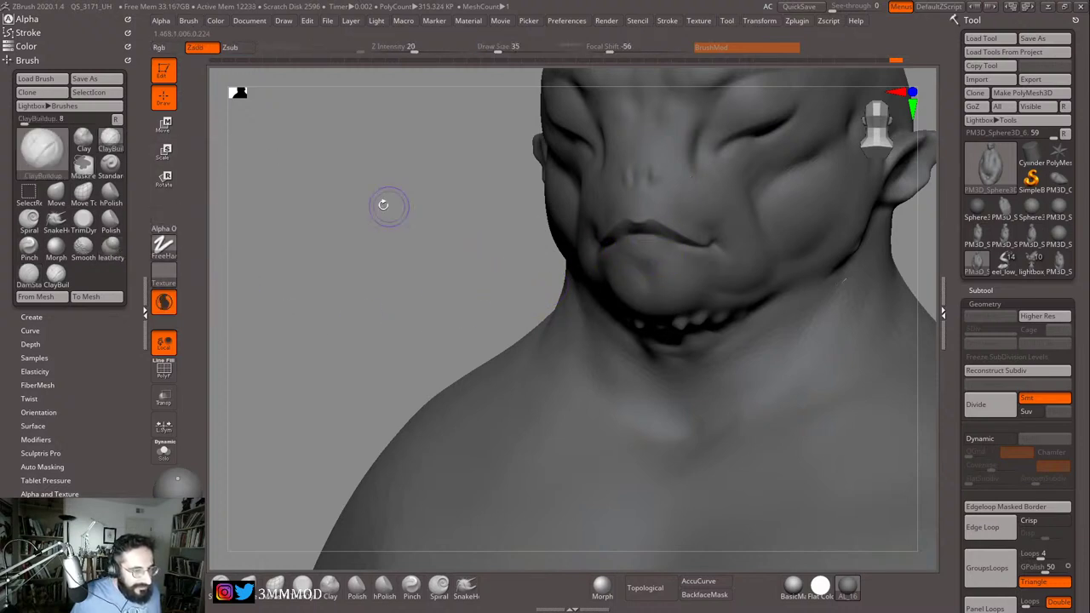
Step: Build up the middle of the lower lip with ClayBuildup_1 at draw sizes 35 and 46
left_click(56, 273)
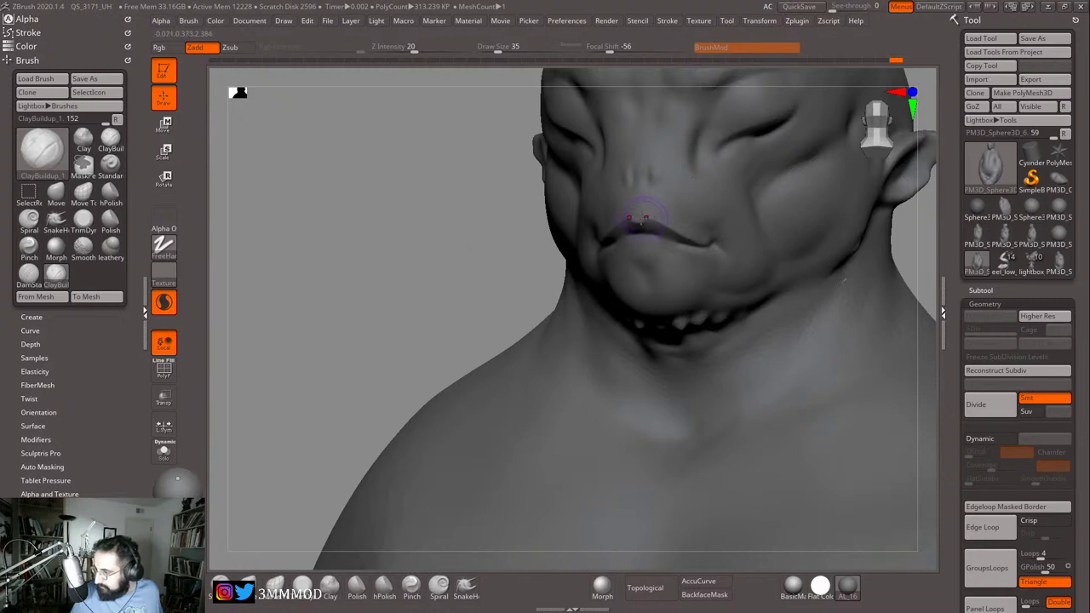
left_click_drag(666, 256, 644, 238)
key("s")
left_click_drag(655, 258, 656, 258)
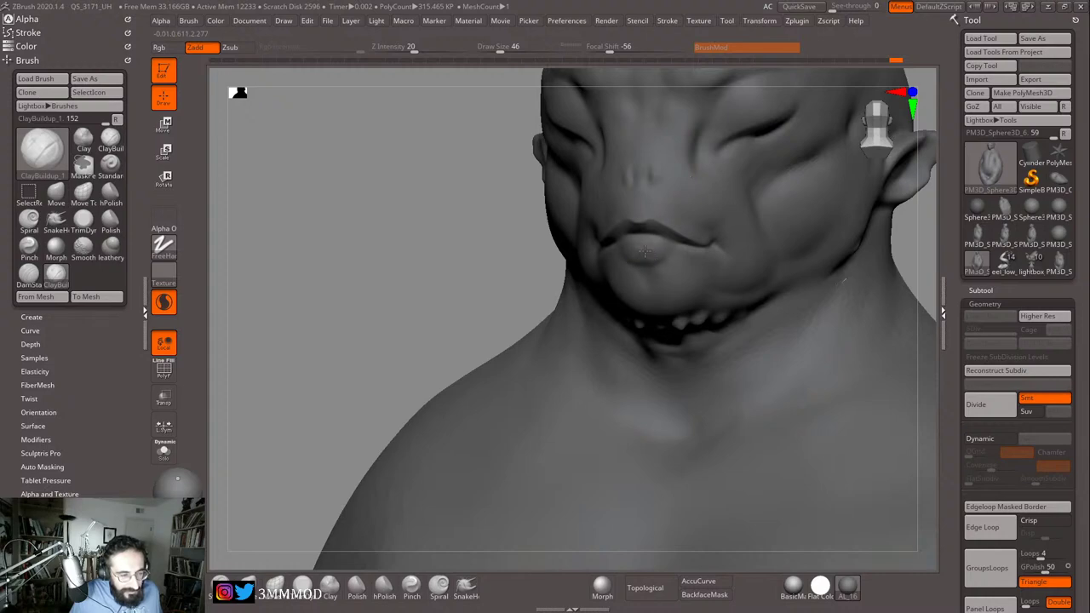
left_click_drag(515, 280, 610, 269)
left_click_drag(704, 252, 644, 258)
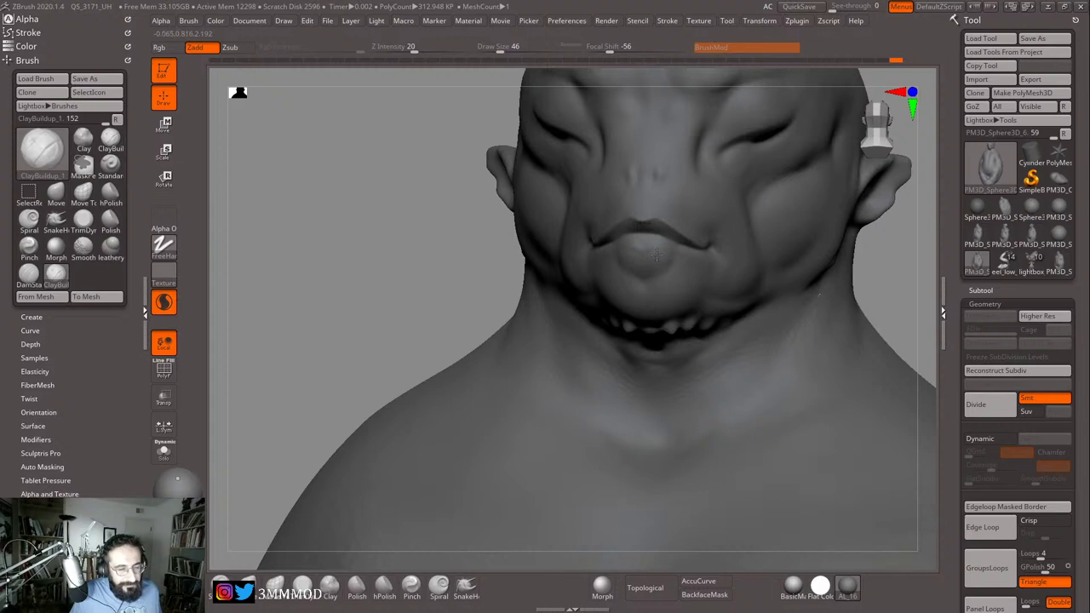
Step: Add volume to the centre of the upper lip above the mouth line with ClayBuildup_1 at draw size 41
left_click_drag(506, 268, 681, 259)
left_click_drag(771, 252, 724, 253)
left_click_drag(724, 254, 773, 255, "alt")
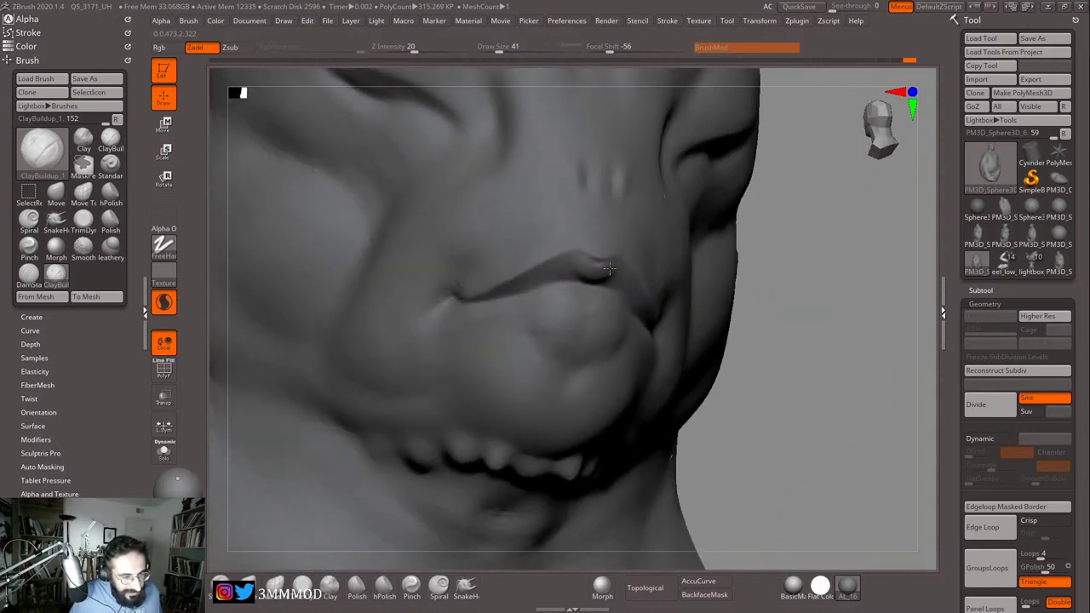
left_click_drag(778, 275, 747, 284)
key("s")
left_click_drag(602, 282, 598, 276)
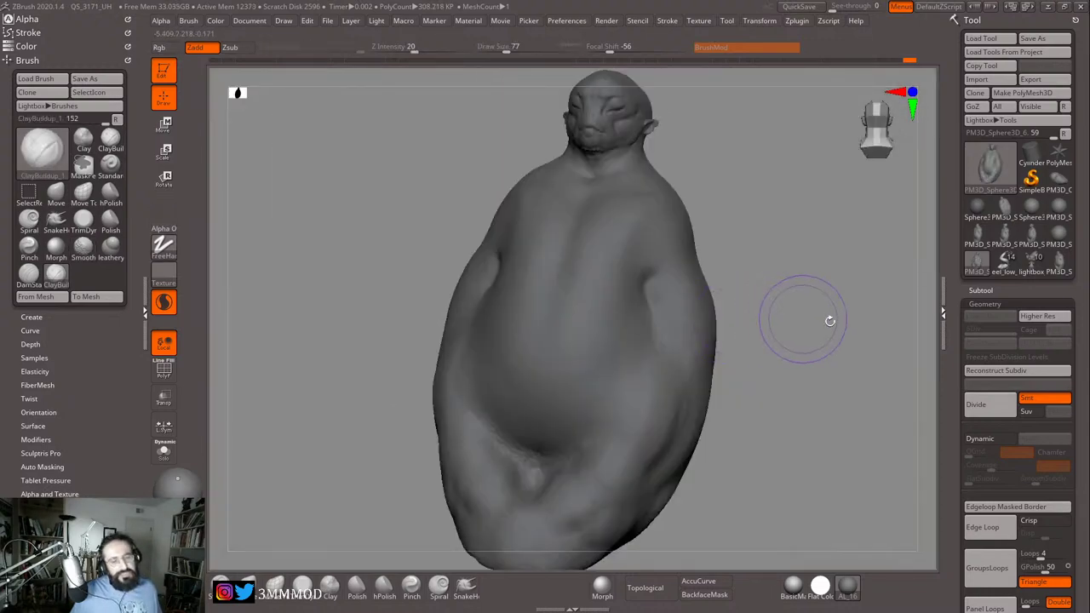
Step: Build up the base of the neck and the shoulders with ClayBuildup_1 at draw size 163
left_click_drag(868, 298, 851, 299, "shift")
mouse_move(812, 248)
left_mouse_down("alt")
mouse_move(781, 379)
mouse_move(809, 247)
mouse_move(774, 297)
mouse_move(732, 299)
mouse_move(731, 286)
mouse_move(803, 326)
mouse_move(806, 355)
left_mouse_up("alt")
key("s")
left_click_drag(615, 285, 633, 285)
left_click_drag(677, 249, 698, 298)
key("s")
left_click_drag(632, 313, 619, 311)
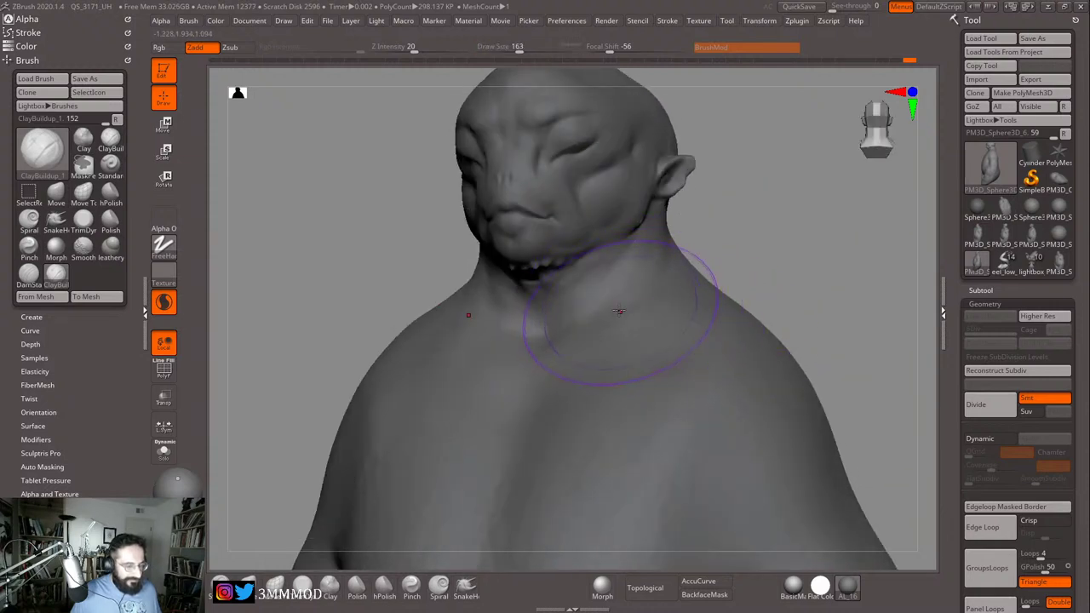
Step: Carve the lines at the base of the throat with DamStandard at draw sizes 104 and 68
key("b")
key("d")
key("s")
right_click_drag(566, 291, 674, 299)
key("s")
left_click_drag(635, 332, 619, 333)
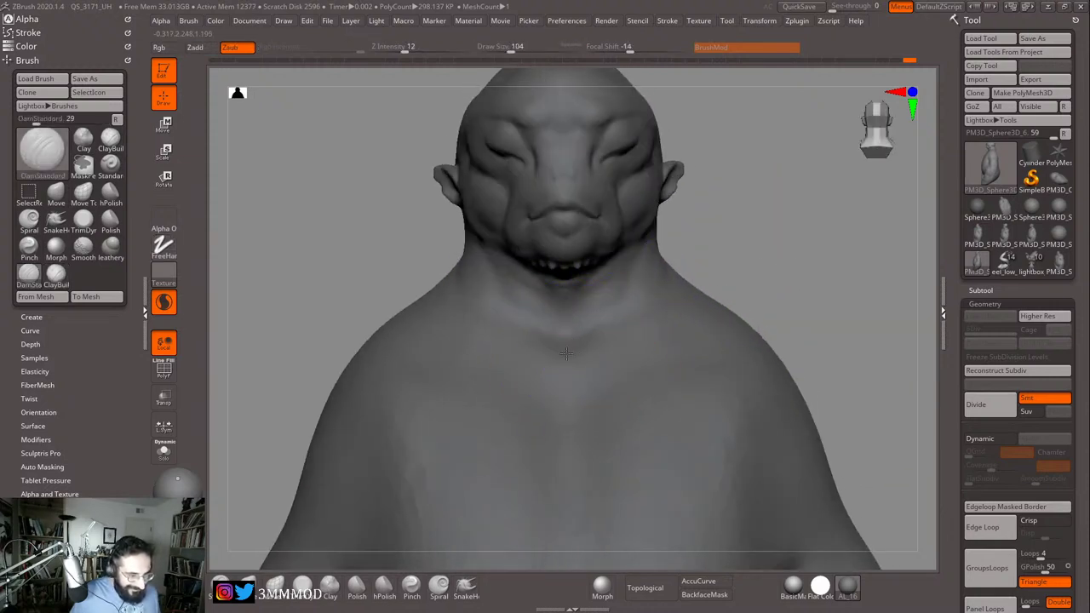
right_click_drag(606, 338, 651, 343)
key("s")
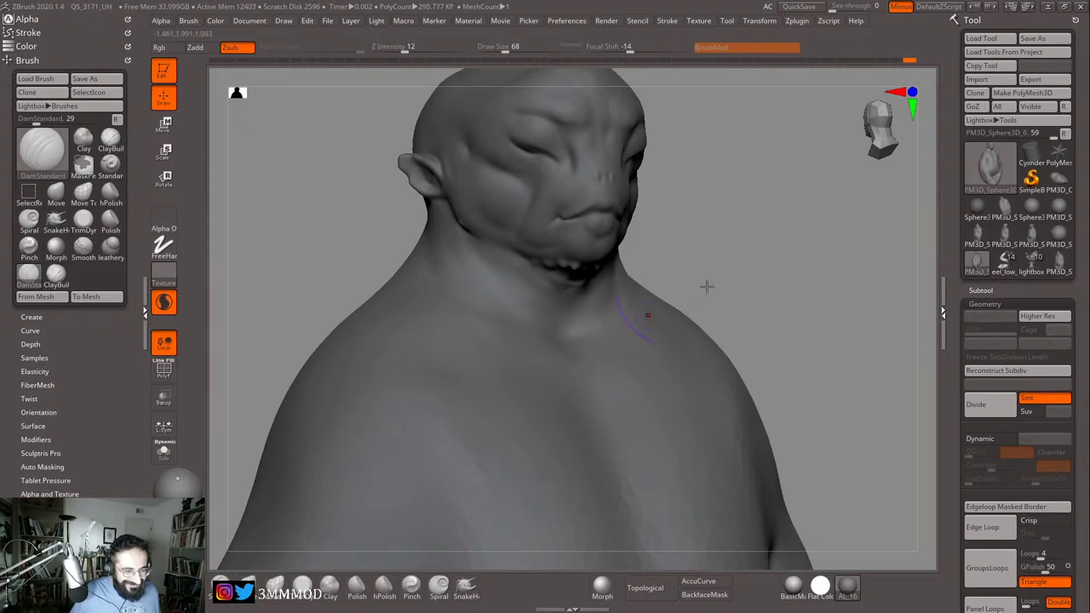
Step: Define the notch between the collarbones and the crease beside it with DamStandard at draw size 80
left_click_drag(707, 287, 637, 326)
key("s")
left_click_drag(556, 363, 560, 362)
left_click_drag(676, 300, 576, 360)
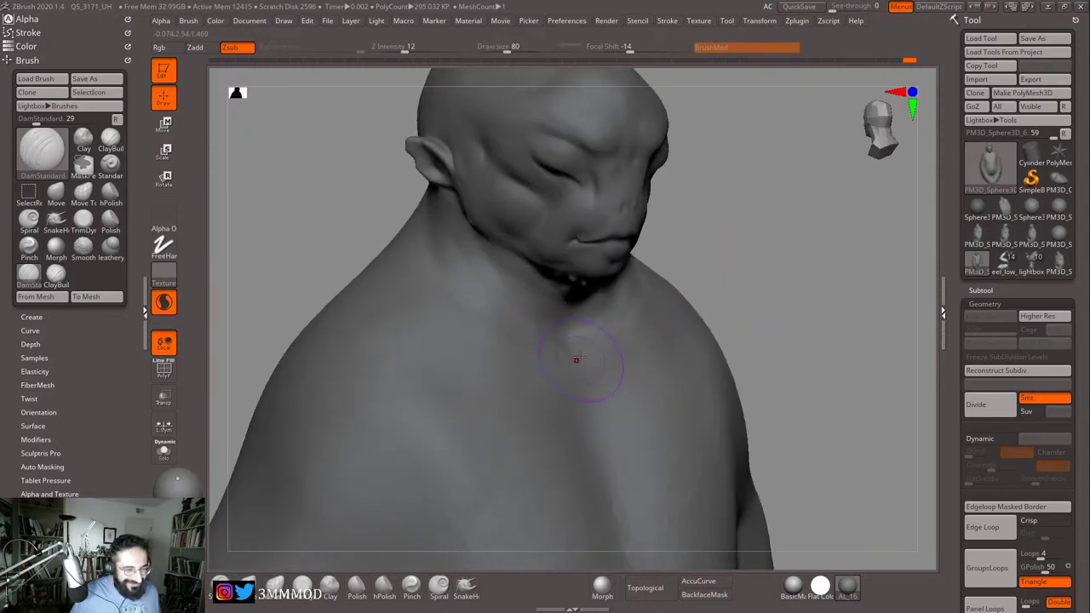
left_click_drag(744, 285, 554, 357)
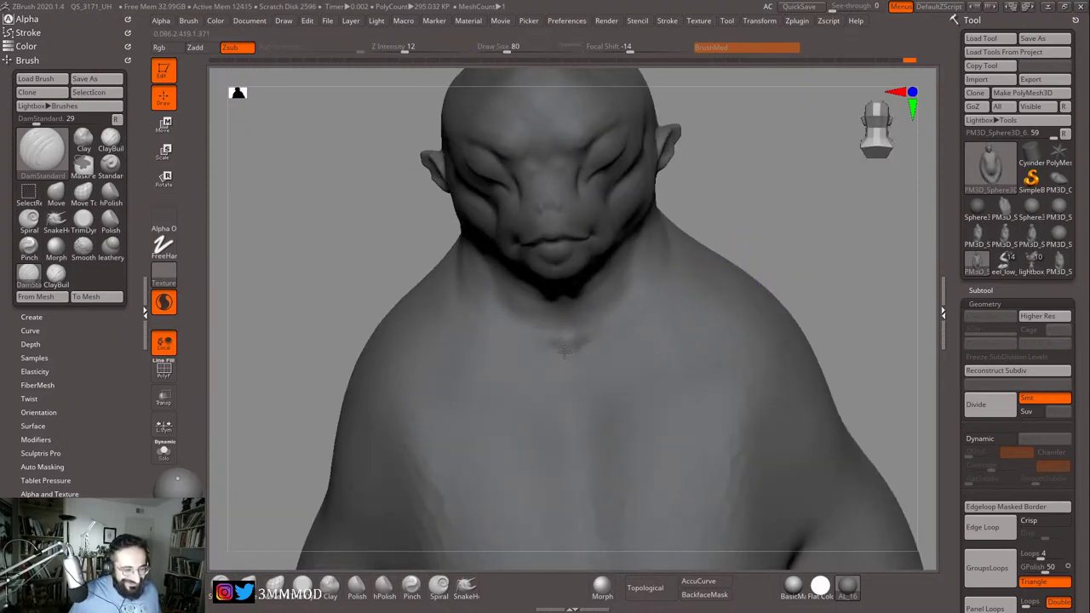
left_click_drag(799, 259, 839, 232)
key("s")
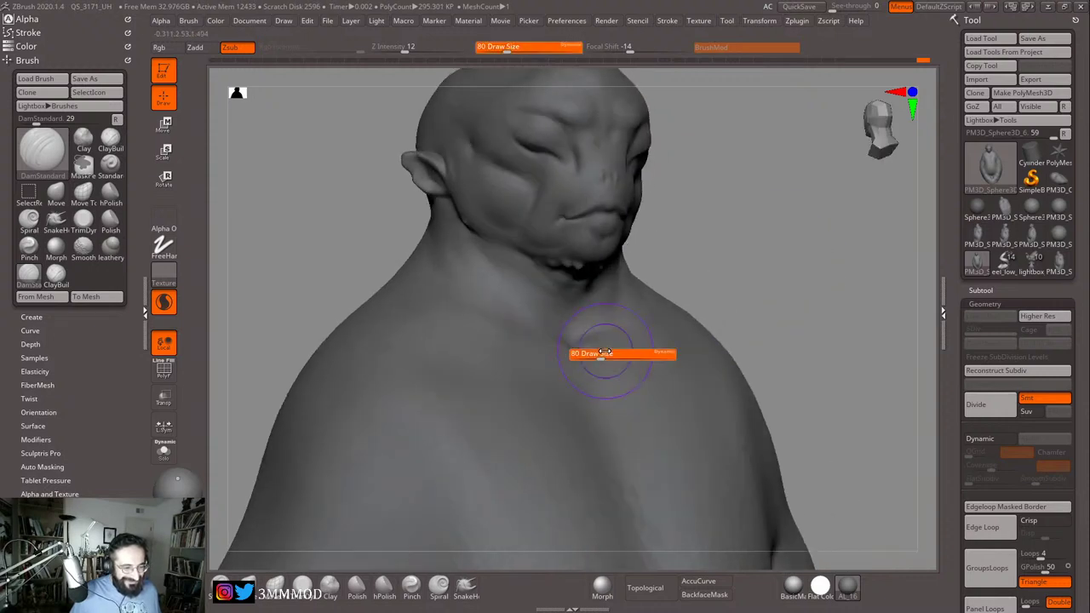
left_click_drag(601, 355, 605, 355)
left_click_drag(584, 334, 632, 326)
mouse_move(766, 297)
left_mouse_down()
mouse_move(762, 283)
mouse_move(783, 269)
mouse_move(769, 243)
mouse_move(701, 246)
mouse_move(740, 246)
mouse_move(771, 270)
mouse_move(759, 307)
left_mouse_up()
Step: Reshape the throat profile under the chin with the Move brush at draw size 62, and undo the last stroke
key("s")
key("b")
key("m")
key("v")
key("s")
mouse_move(573, 307)
left_mouse_down()
mouse_move(555, 316)
mouse_move(563, 299)
left_mouse_up()
key("s")
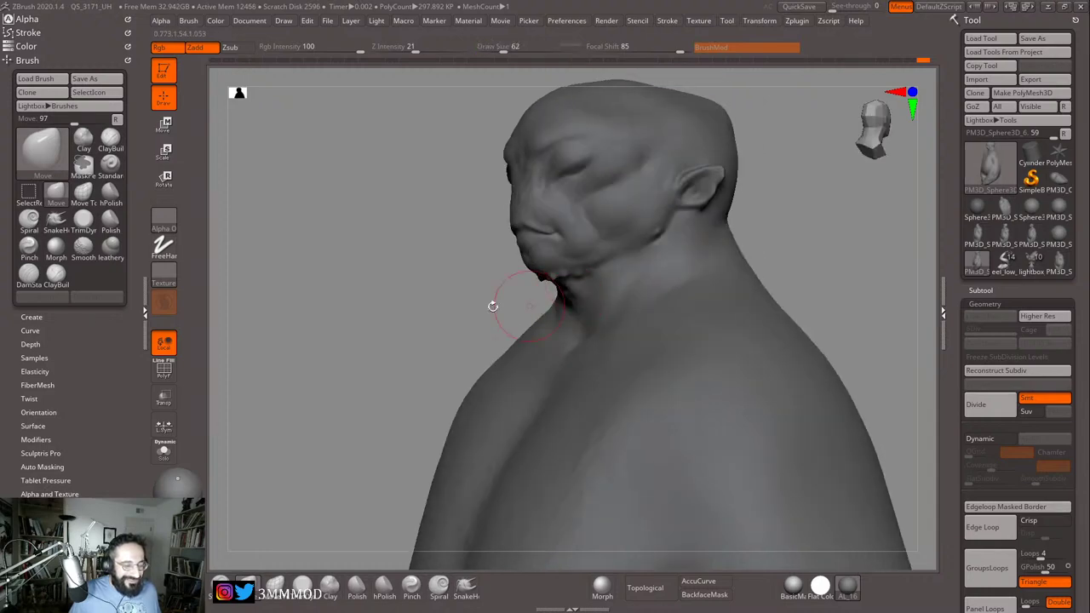
left_click_drag(491, 304, 476, 304)
key("s")
left_click_drag(561, 297, 561, 297)
key("ctrl+z")
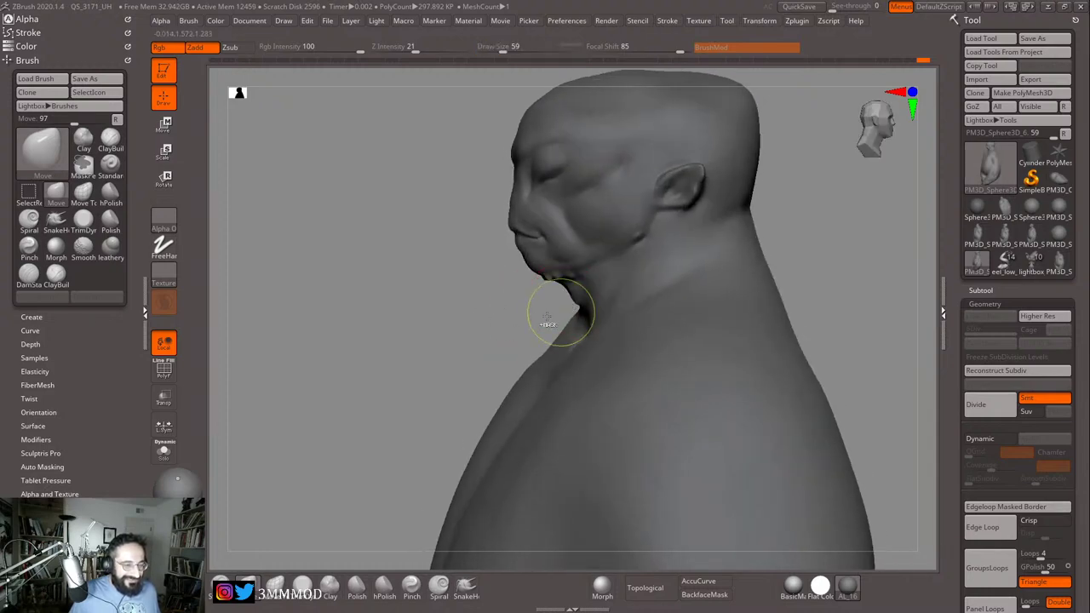
Step: Adjust the throat profile with the Move brush at draw size 83 and Z Intensity 9, and check the head from several sides
mouse_move(504, 316)
left_mouse_down()
mouse_move(618, 295)
mouse_move(608, 295)
left_mouse_up()
key("s")
key("u")
left_click_drag(608, 295, 602, 300)
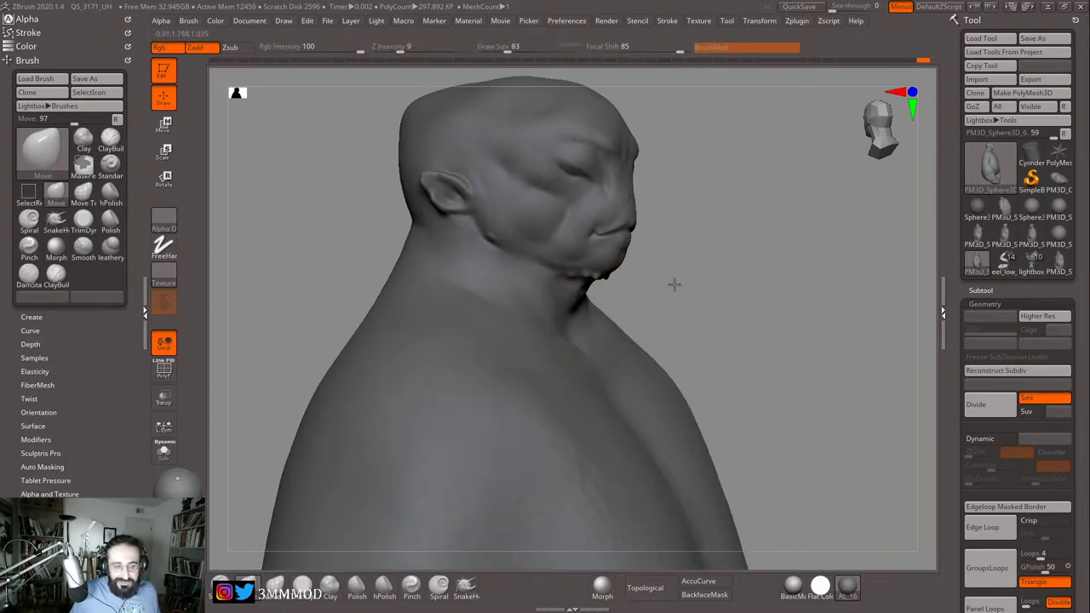
right_click_drag(673, 284, 482, 361)
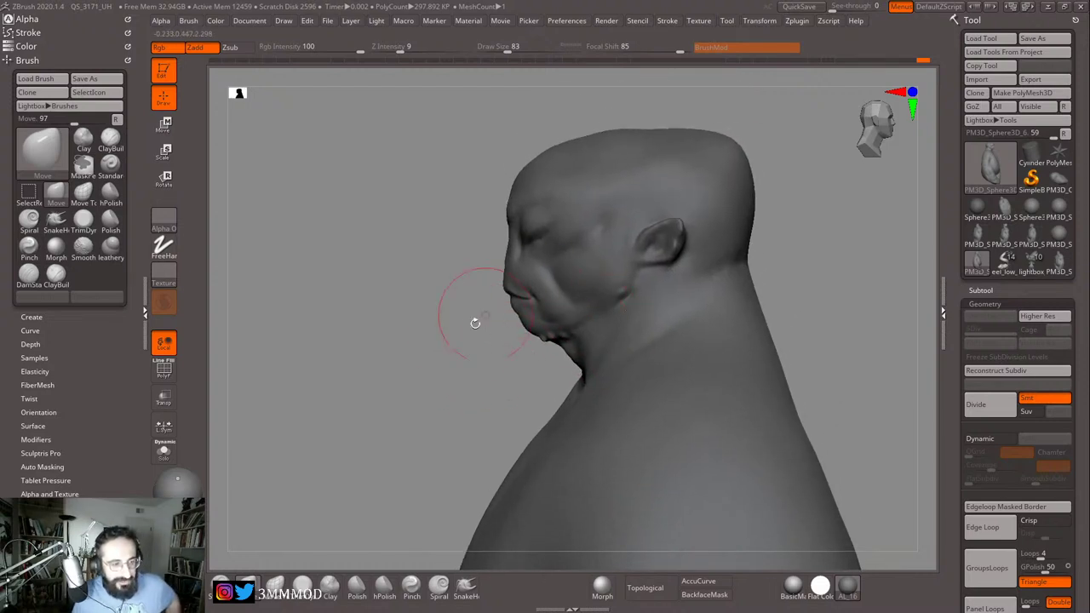
right_click_drag(474, 316, 433, 369)
left_click_drag(448, 372, 596, 334)
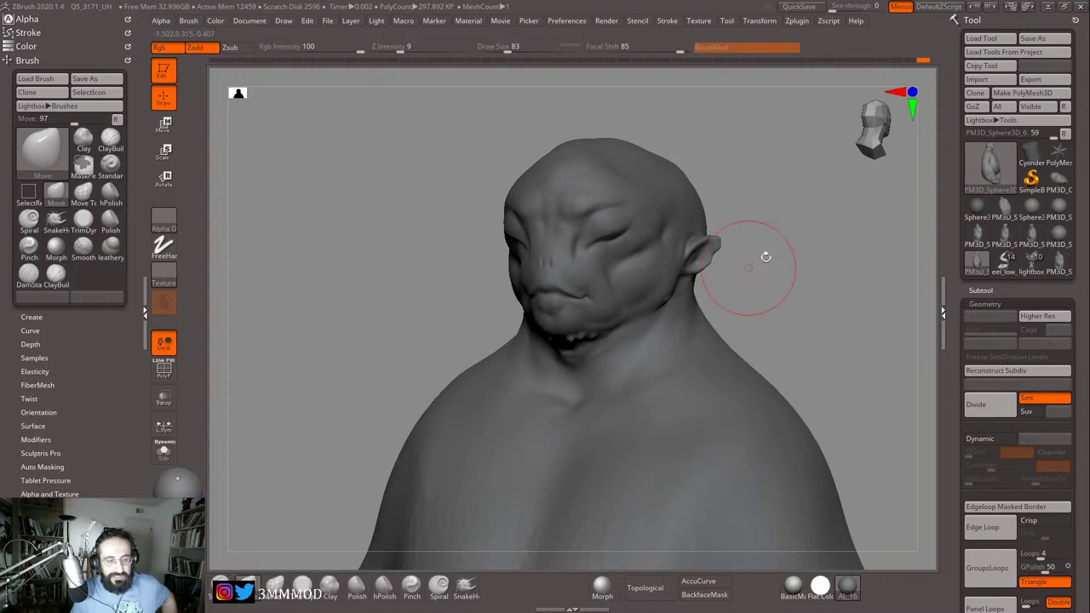
left_click_drag(763, 256, 885, 274)
mouse_move(817, 268)
right_mouse_down()
mouse_move(798, 331)
mouse_move(783, 294)
right_mouse_up()
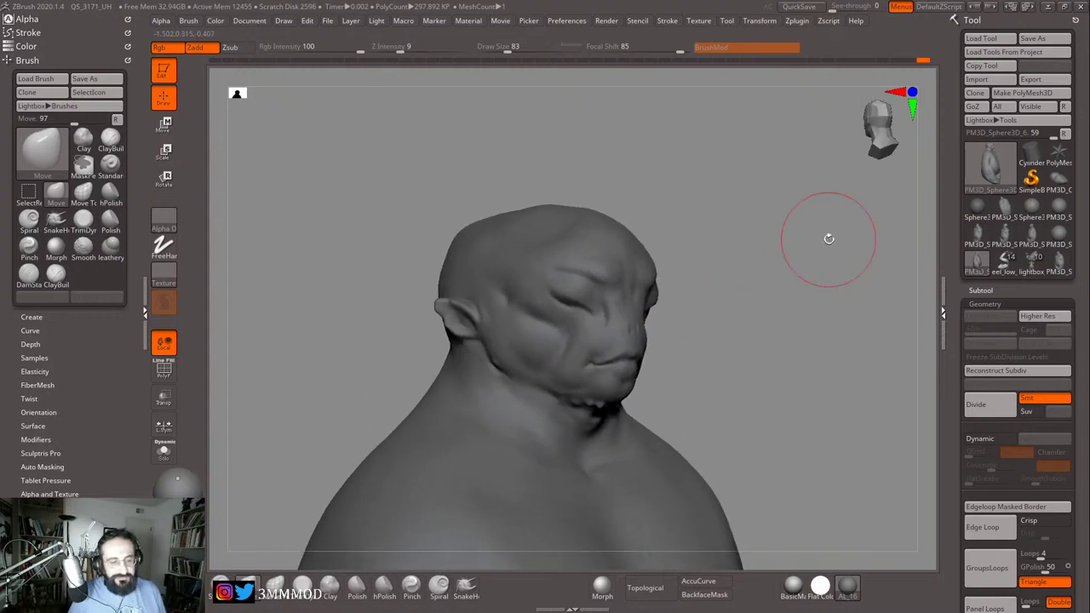
Step: Refine the front cheek fold and the mouth line with DamStandard at draw sizes 51 and 39
mouse_move(749, 363)
right_mouse_down()
mouse_move(761, 353)
mouse_move(747, 382)
right_mouse_up()
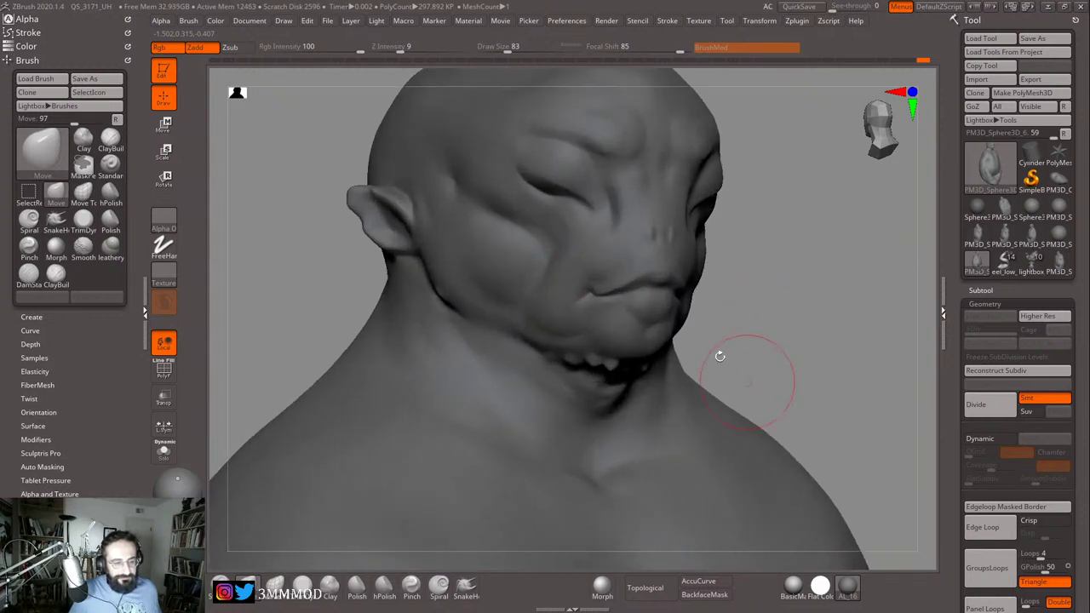
key("s")
key("b")
key("d")
key("s")
key("s")
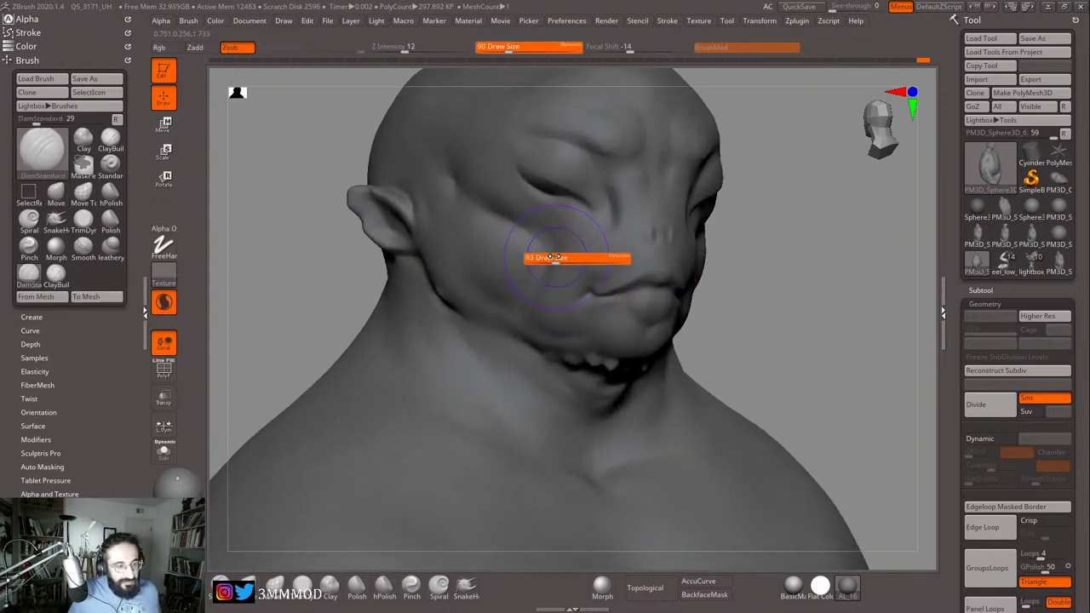
left_click_drag(551, 257, 540, 269)
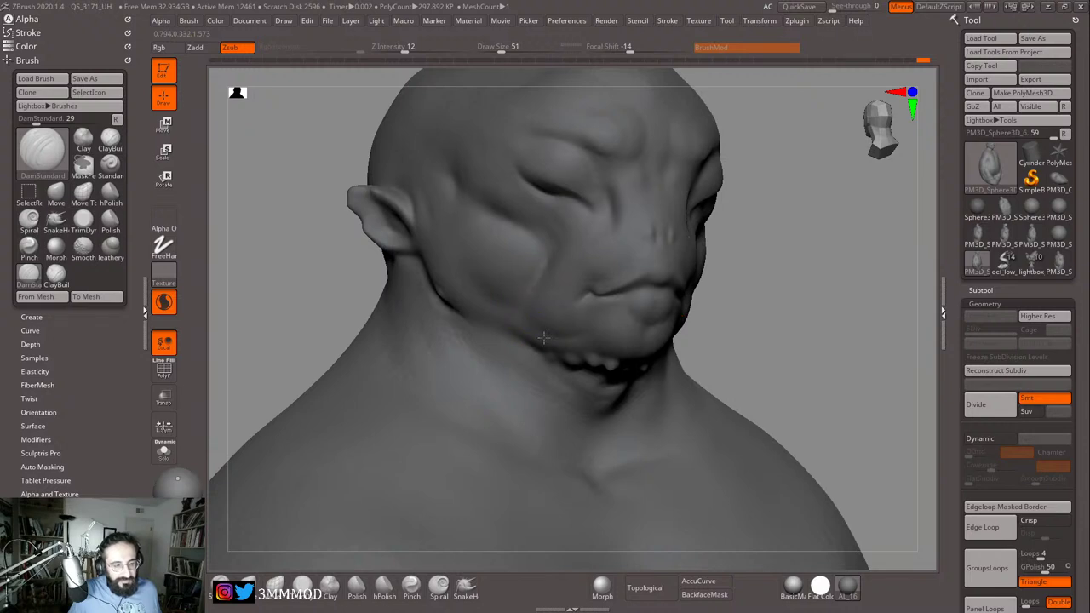
mouse_move(756, 281)
right_mouse_down("alt")
mouse_move(739, 285)
mouse_move(722, 315)
right_mouse_up("alt")
left_click_drag(678, 312, 632, 316)
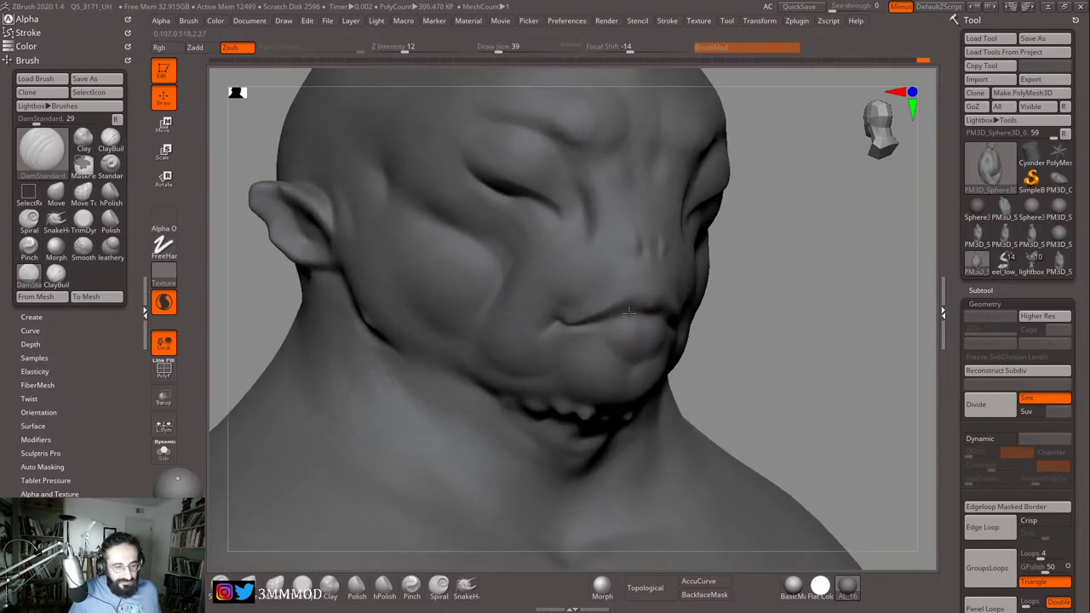
Step: Refine the mouth line and lip corners from several angles with DamStandard at draw sizes 49 and 65
right_click_drag(676, 317, 604, 317)
left_click_drag(641, 315, 667, 314)
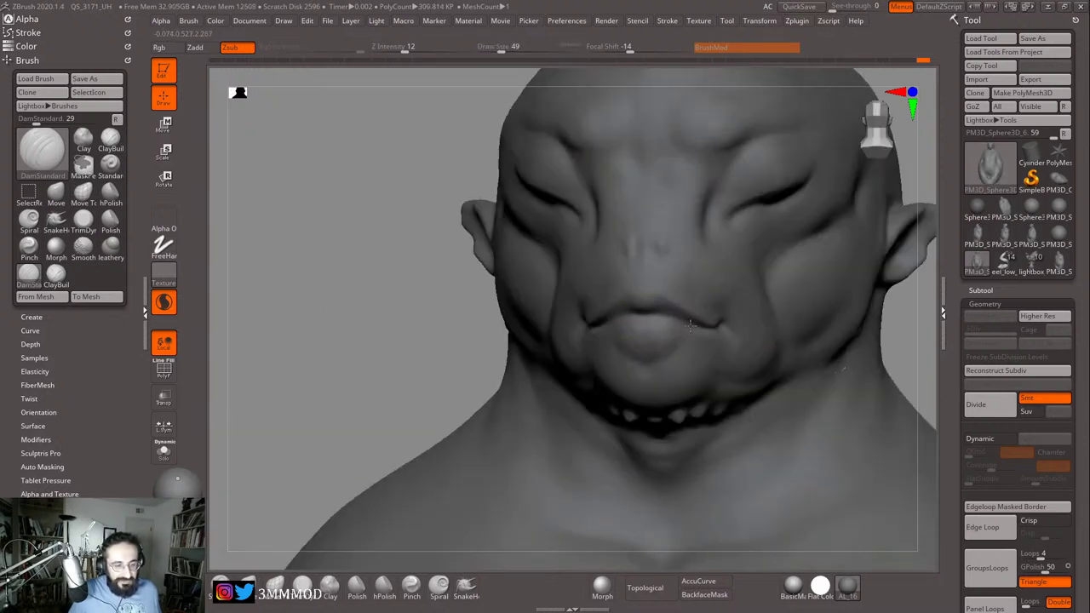
left_click_drag(429, 357, 455, 361)
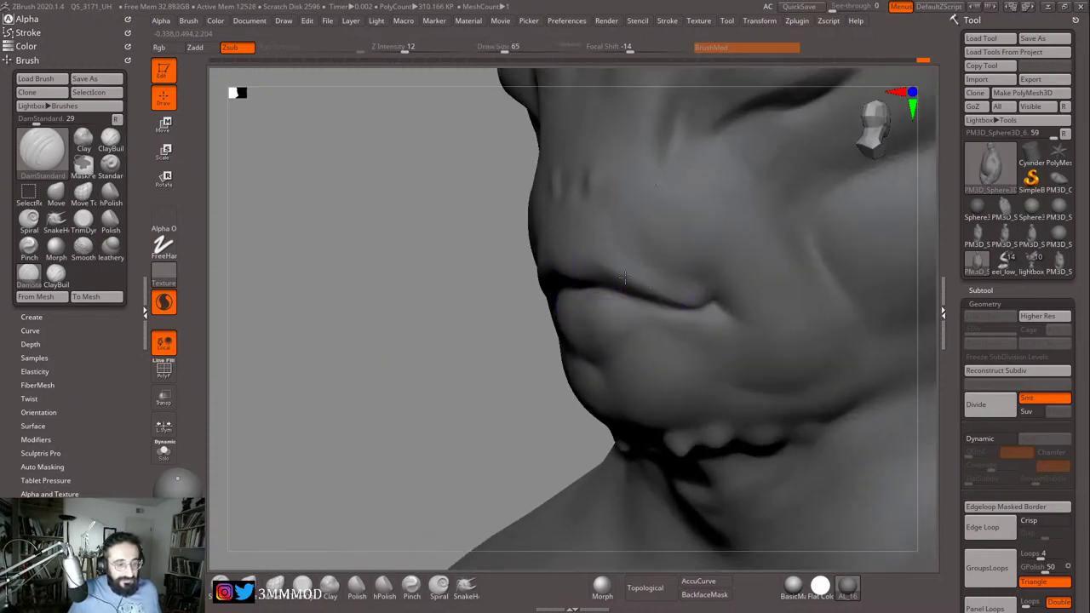
mouse_move(488, 308)
left_mouse_down()
mouse_move(537, 309)
mouse_move(576, 289)
left_mouse_up()
key("s")
left_click(531, 290)
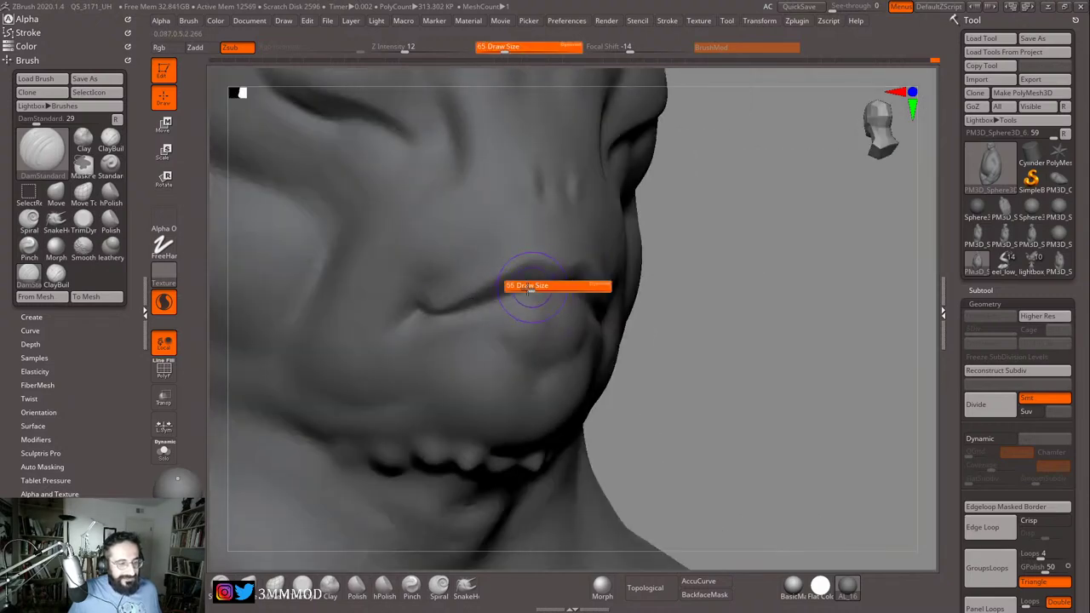
left_click_drag(678, 290, 679, 259, "alt")
Step: Adjust the face profile in side view with the Move brush at draw size 94
mouse_move(679, 260)
right_mouse_down()
mouse_move(397, 346)
mouse_move(397, 319)
mouse_move(389, 346)
mouse_move(431, 339)
right_mouse_up()
key("b")
key("m")
key("v")
key("s")
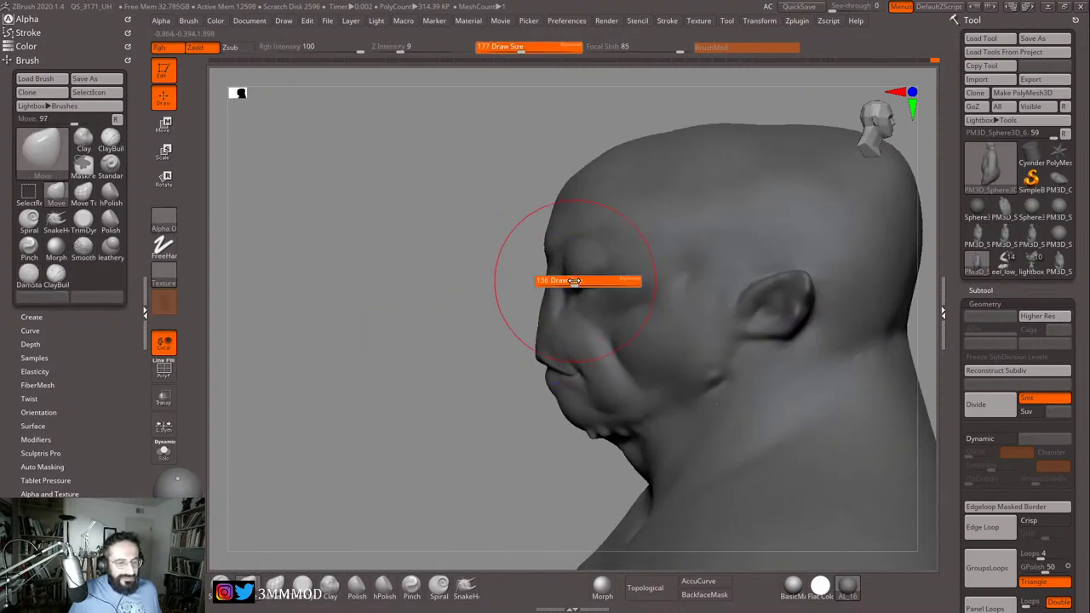
left_click_drag(565, 282, 554, 280)
mouse_move(584, 288)
right_mouse_down()
mouse_move(566, 264)
mouse_move(791, 214)
mouse_move(808, 229)
mouse_move(786, 270)
mouse_move(814, 255)
mouse_move(863, 190)
right_mouse_up()
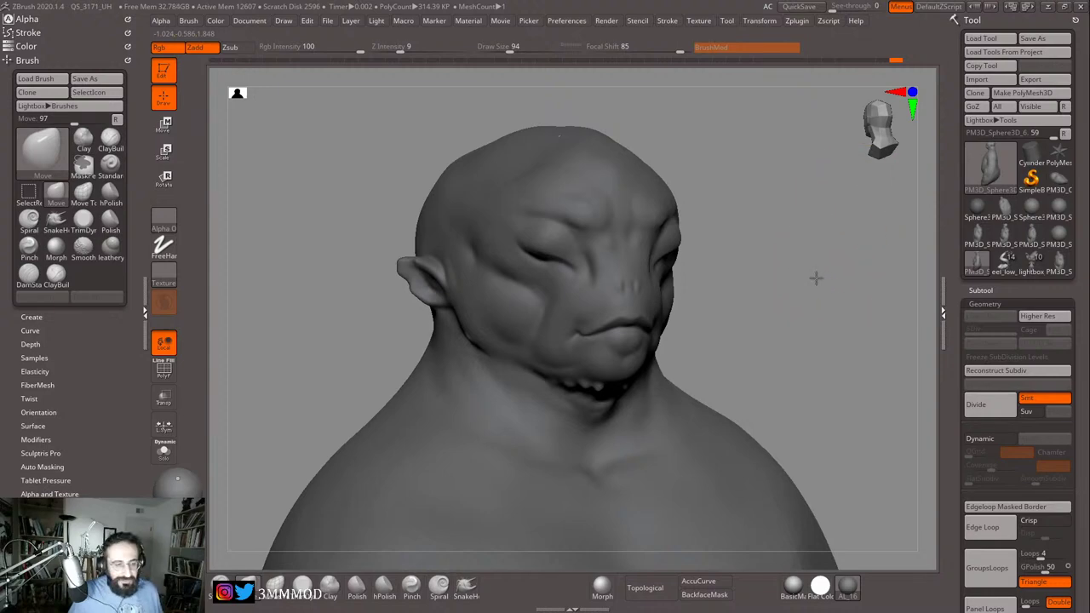
Step: Undo the first smoothing stroke on the brow, and smooth the brow and forehead with the Smooth brush at draw sizes 33 and 46
mouse_move(814, 278)
right_mouse_down()
mouse_move(752, 272)
mouse_move(814, 270)
mouse_move(798, 309)
right_mouse_up()
key("s")
left_click(654, 254)
left_click_drag(566, 252, 560, 264, "shift")
key("ctrl+z")
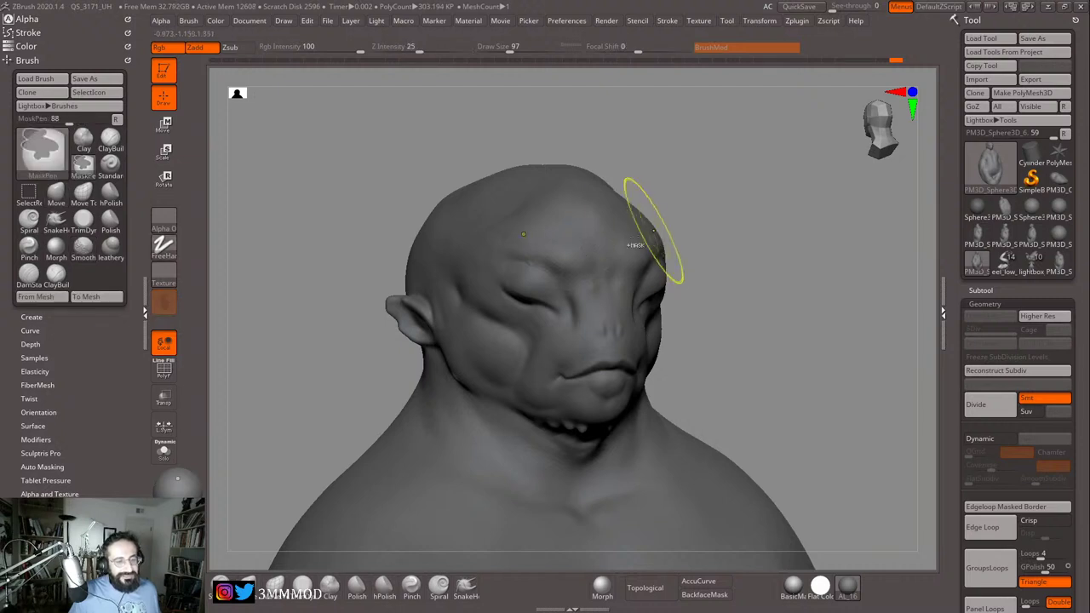
key("s")
left_click(574, 259)
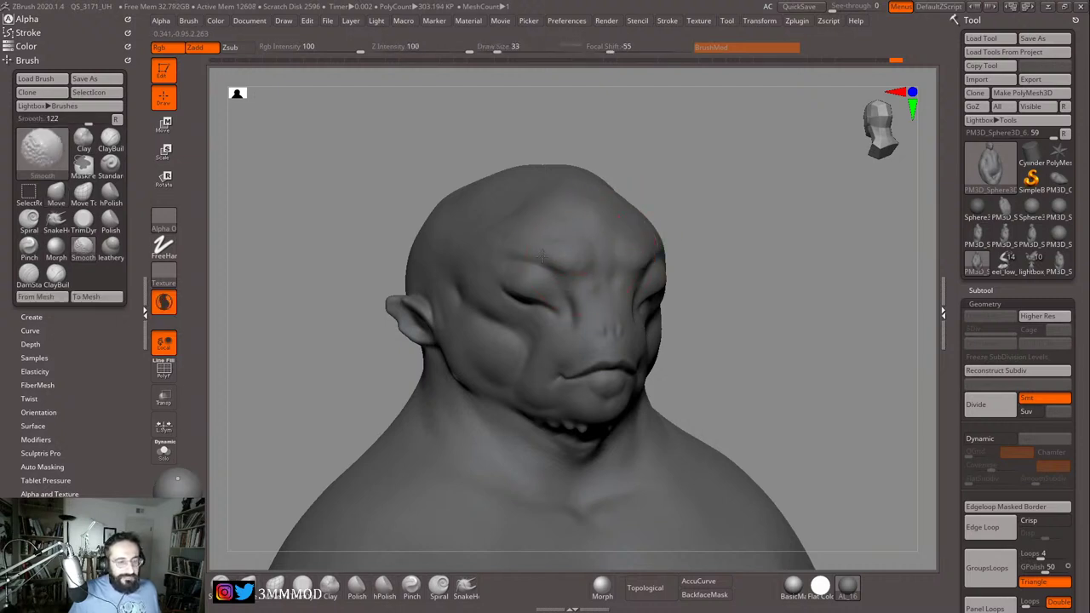
key("s")
left_click(568, 256)
left_click_drag(561, 244, 528, 238, "shift")
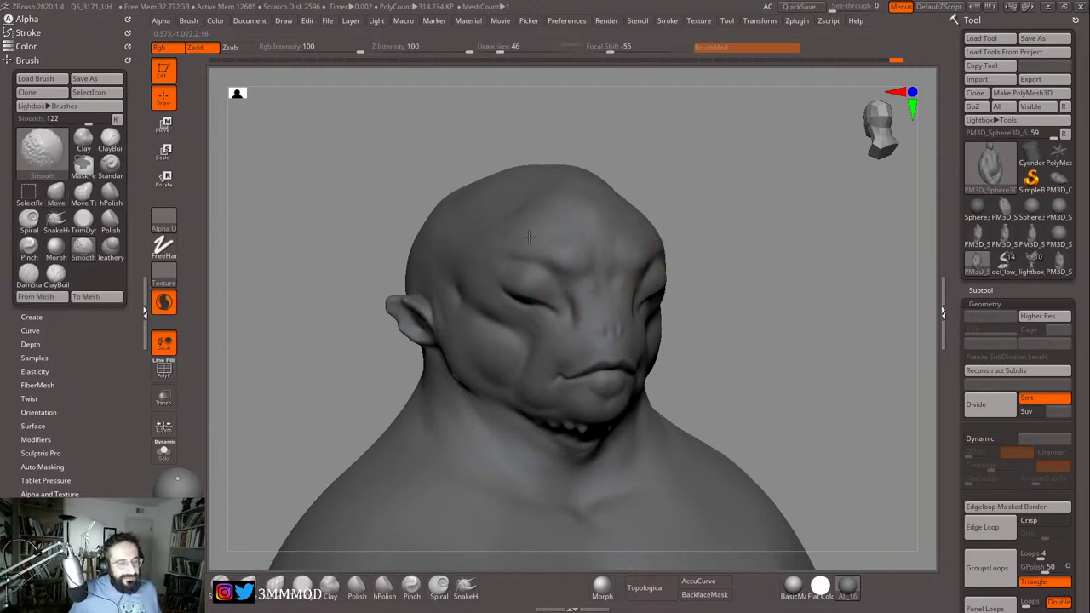
left_click_drag(592, 263, 687, 253, "shift")
Step: Reshape the top and back of the skull in profile with the Move brush at draw size 120
mouse_move(775, 279)
right_mouse_down("alt")
mouse_move(778, 291)
mouse_move(852, 309)
mouse_move(863, 324)
mouse_move(810, 295)
mouse_move(810, 266)
mouse_move(749, 266)
right_mouse_up("alt")
key("shift+d")
right_click_drag(836, 241, 809, 244)
right_click_drag(809, 243, 834, 298, "alt")
key("s")
left_click(655, 295)
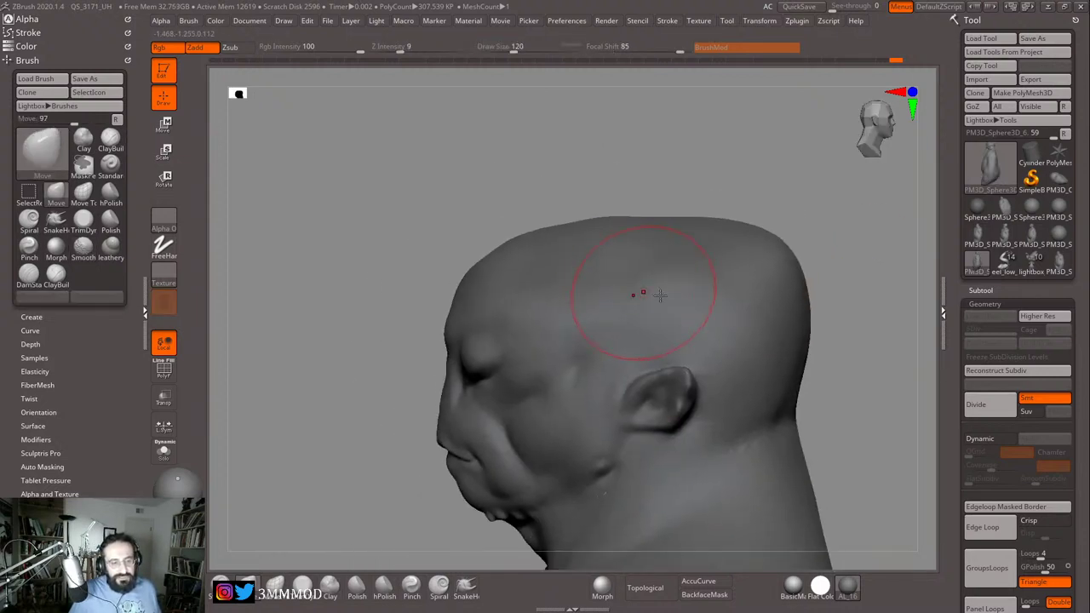
Step: Soften the temple and the cheekbone below the eye with the Smooth brush at draw size 80
key("shift")
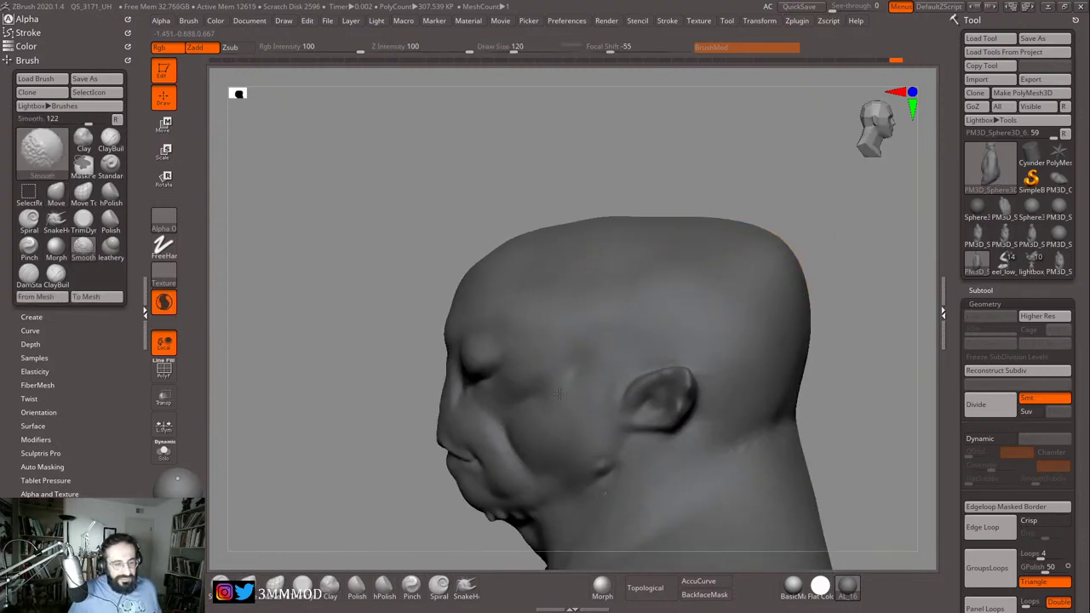
right_click_drag(559, 393, 583, 356)
key("bracketleft")
key("bracketleft")
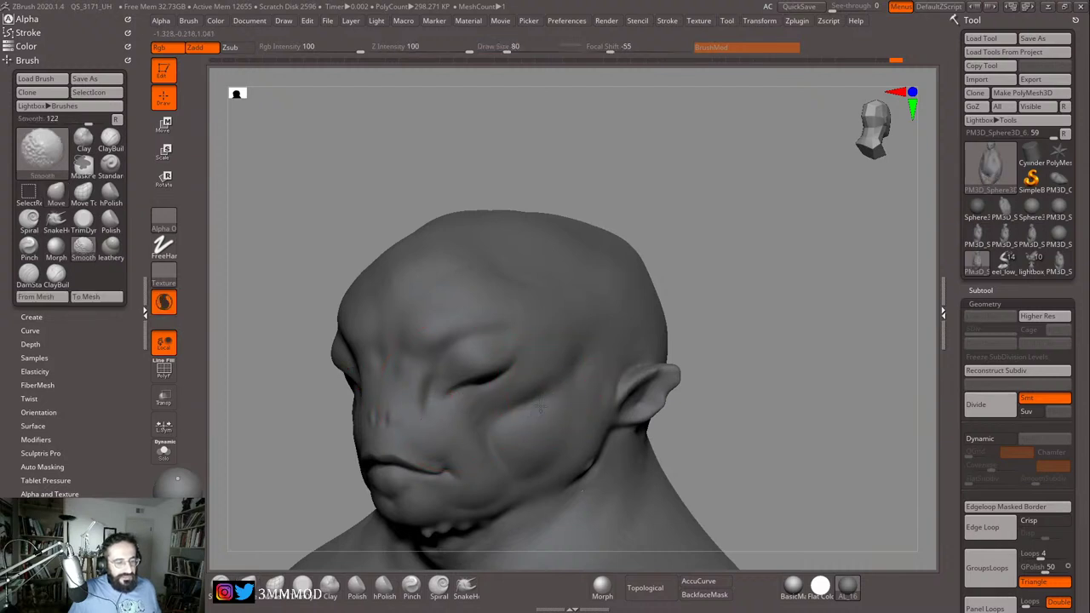
mouse_move(547, 414)
right_mouse_down()
mouse_move(738, 348)
mouse_move(737, 267)
mouse_move(884, 273)
right_mouse_up()
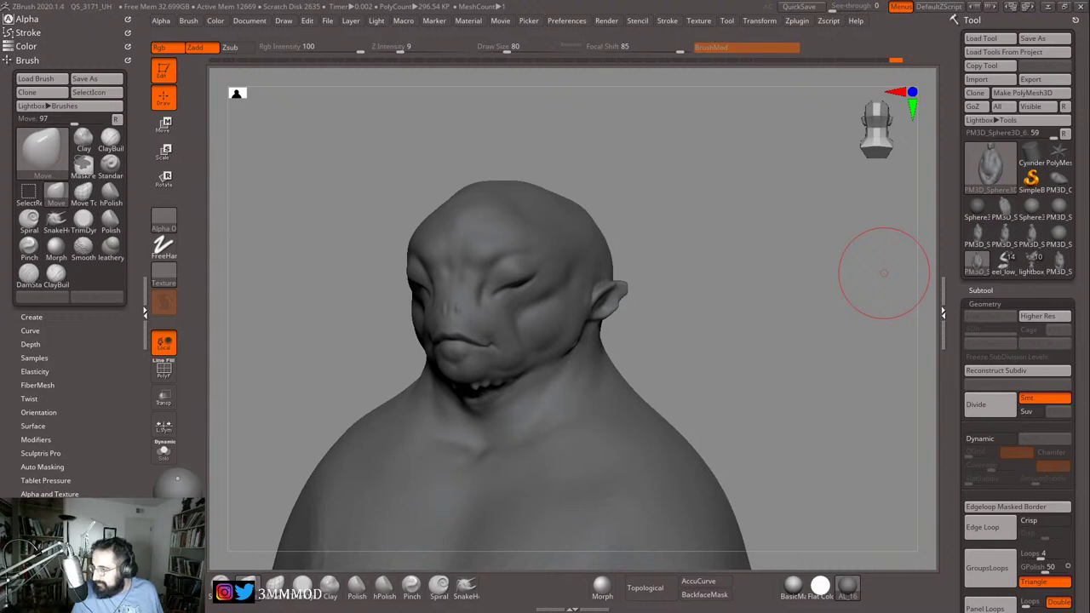
Step: Adjust the overall skull shape with the Move brush at draw sizes 245 and 234, checking the head from several sides
mouse_move(857, 347)
left_mouse_down()
mouse_move(900, 323)
mouse_move(900, 312)
left_mouse_up()
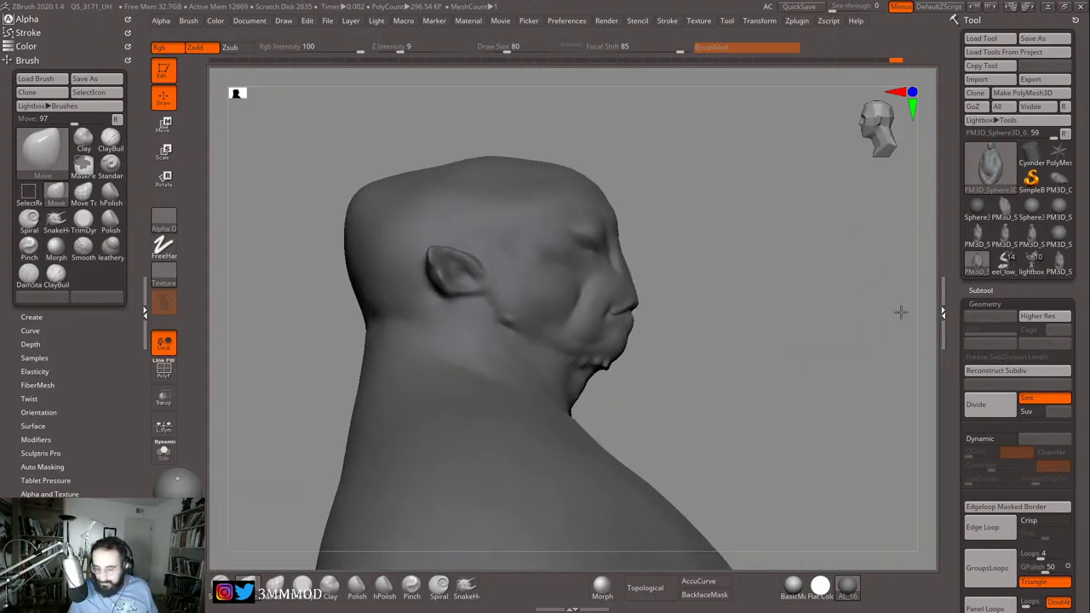
mouse_move(843, 346)
left_mouse_down()
mouse_move(774, 359)
mouse_move(856, 297)
mouse_move(876, 297)
mouse_move(876, 321)
mouse_move(883, 309)
mouse_move(856, 292)
left_mouse_up()
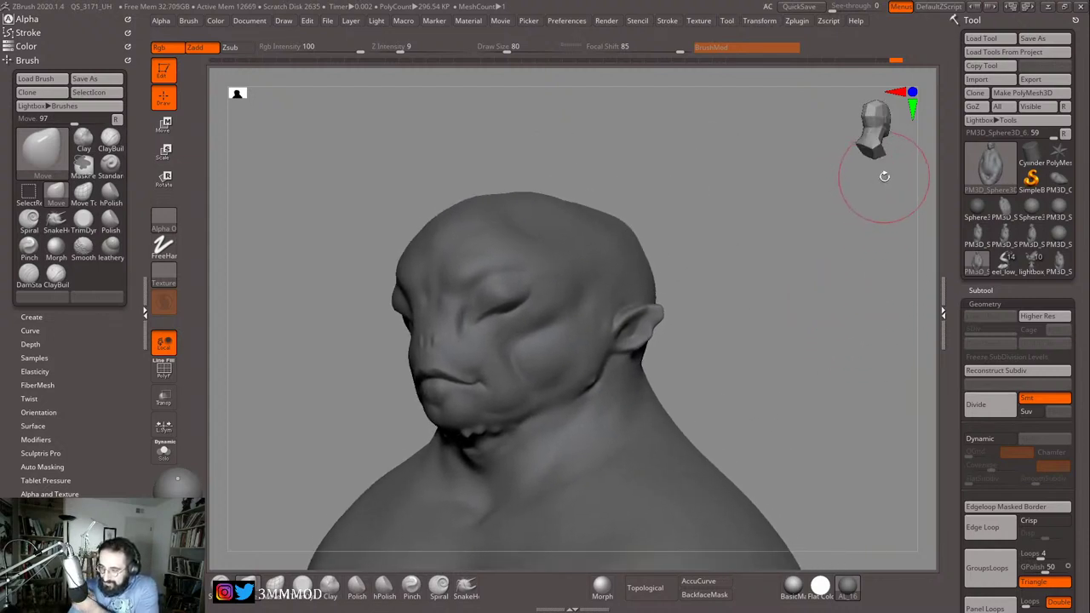
mouse_move(720, 335)
left_mouse_down()
mouse_move(810, 316)
mouse_move(808, 263)
mouse_move(823, 270)
mouse_move(729, 297)
mouse_move(801, 309)
mouse_move(799, 321)
mouse_move(749, 312)
mouse_move(752, 263)
mouse_move(723, 270)
mouse_move(656, 219)
left_mouse_up()
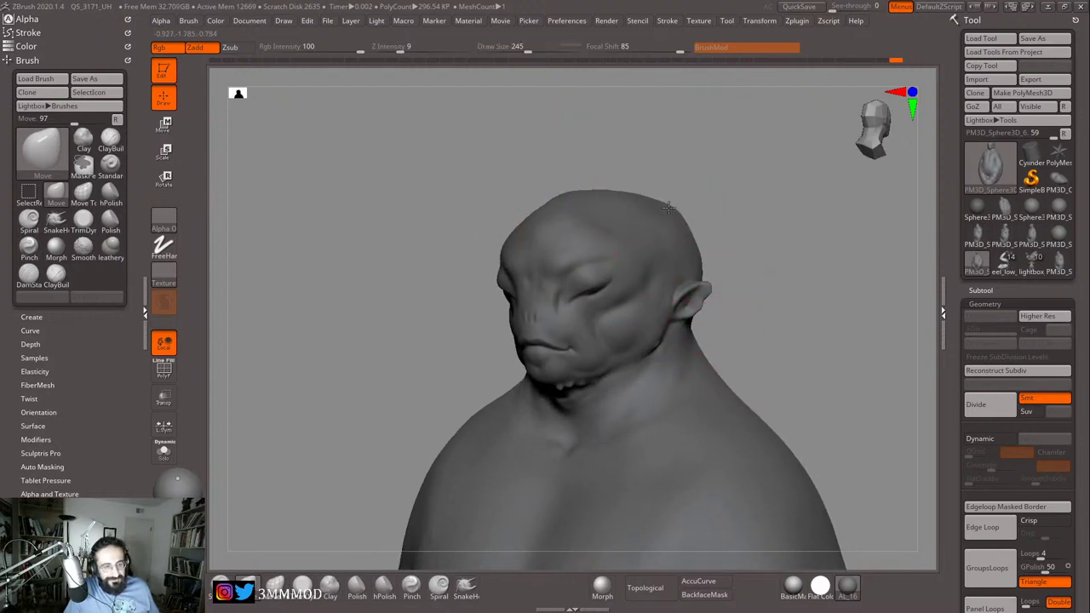
left_click_drag(751, 233, 645, 219)
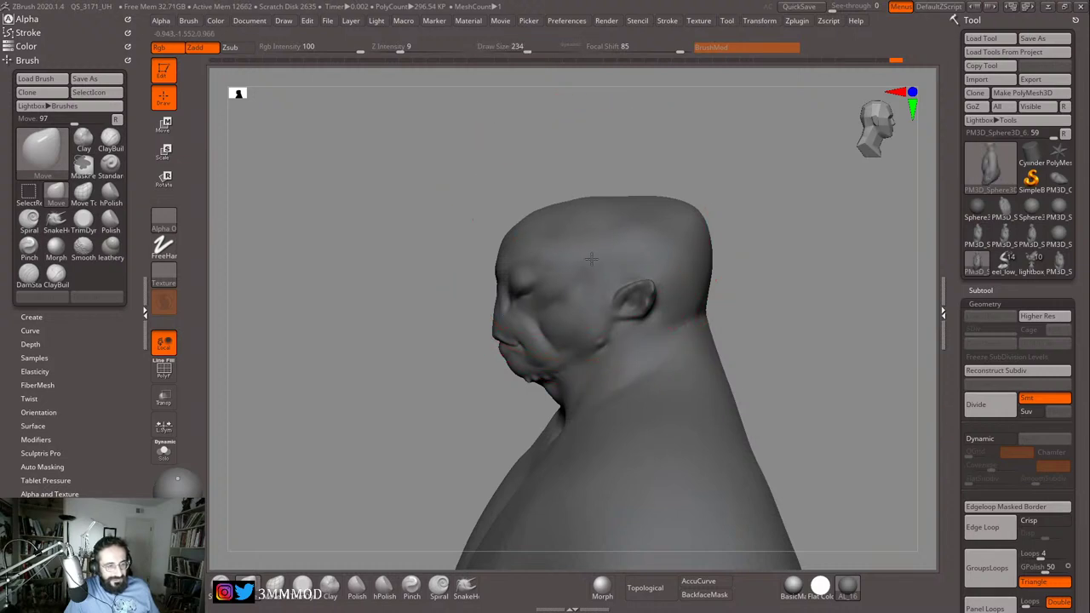
mouse_move(769, 224)
left_mouse_down()
mouse_move(823, 226)
mouse_move(778, 241)
mouse_move(820, 233)
mouse_move(827, 261)
mouse_move(392, 380)
mouse_move(410, 384)
left_mouse_up()
mouse_move(804, 359)
left_mouse_down()
mouse_move(883, 358)
mouse_move(883, 347)
mouse_move(819, 359)
left_mouse_up()
Step: Reshape the cheek and the fold beside the mouth with the Move brush at draw size 77
key("s")
left_click_drag(629, 386, 596, 388)
mouse_move(756, 354)
left_mouse_down("alt")
mouse_move(785, 302)
mouse_move(843, 301)
mouse_move(826, 303)
left_mouse_up("alt")
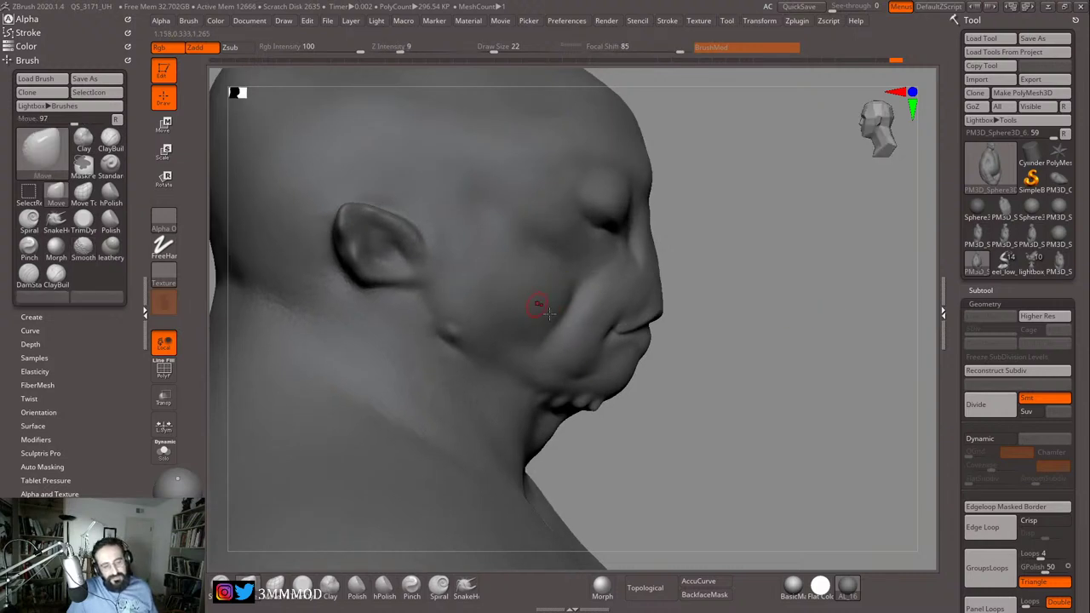
left_click_drag(756, 341, 727, 340)
key("s")
left_click_drag(568, 333, 579, 333)
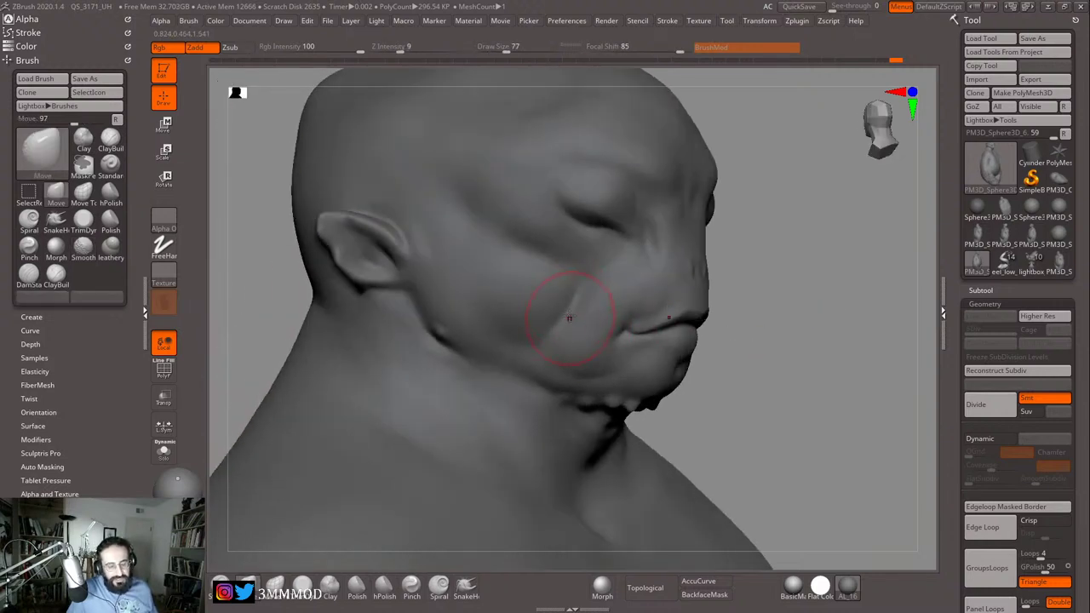
mouse_move(749, 351)
left_mouse_down()
mouse_move(770, 303)
mouse_move(642, 282)
left_mouse_up()
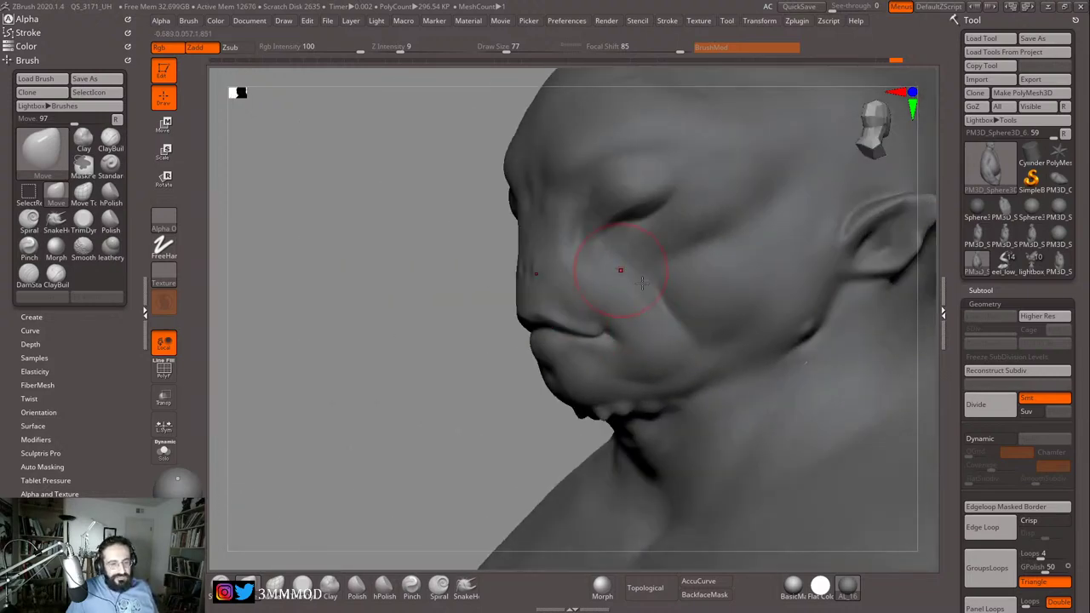
left_click_drag(431, 393, 429, 414, "alt")
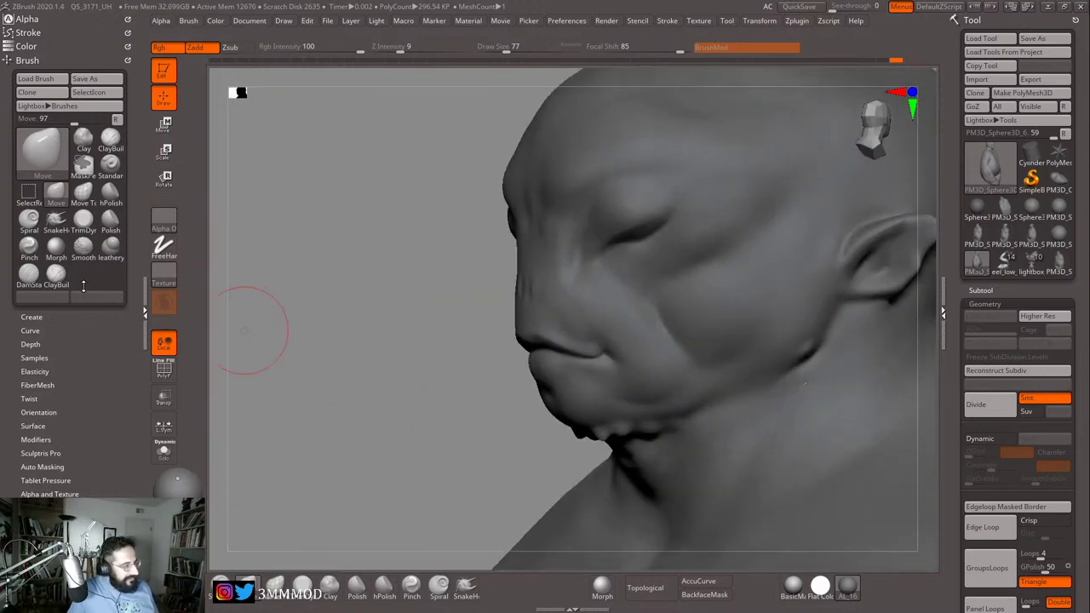
Step: Fill the fold between cheek and mouth with ClayBuildup at draw size 104, and smooth it at draw size 62
left_click(114, 139)
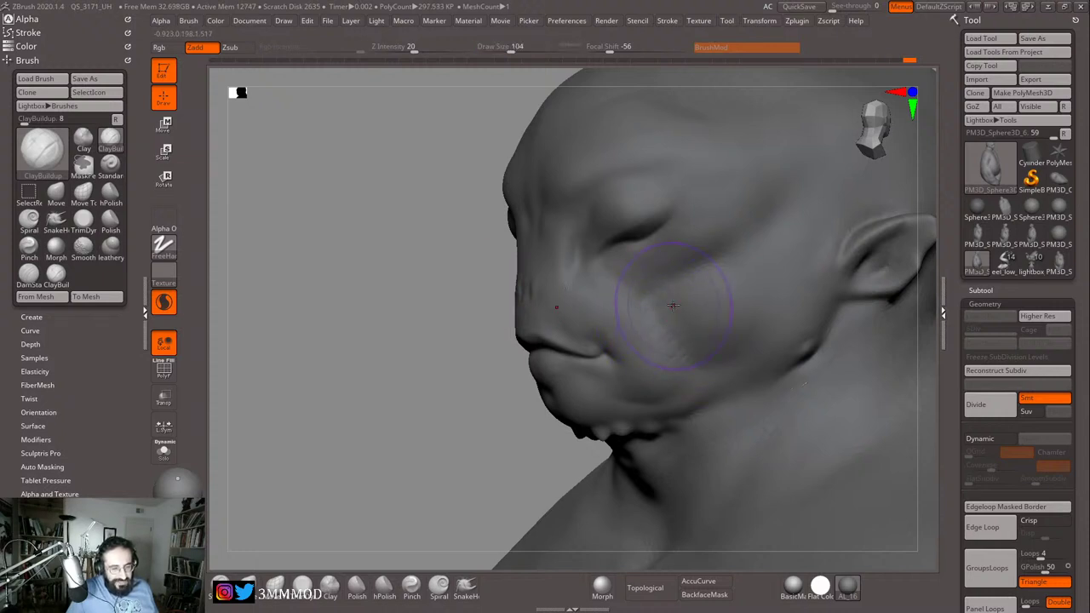
key("shift")
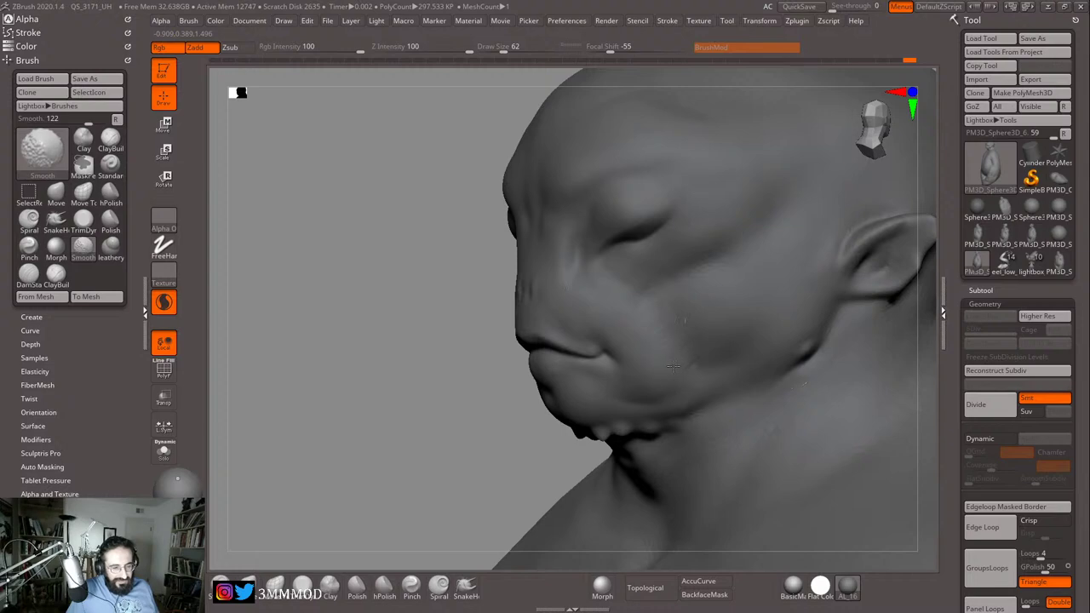
left_click_drag(676, 349, 674, 343, "shift")
Step: Build up the lower jaw and throat area with ClayBuildup at draw size 140
left_click_drag(491, 415, 609, 387)
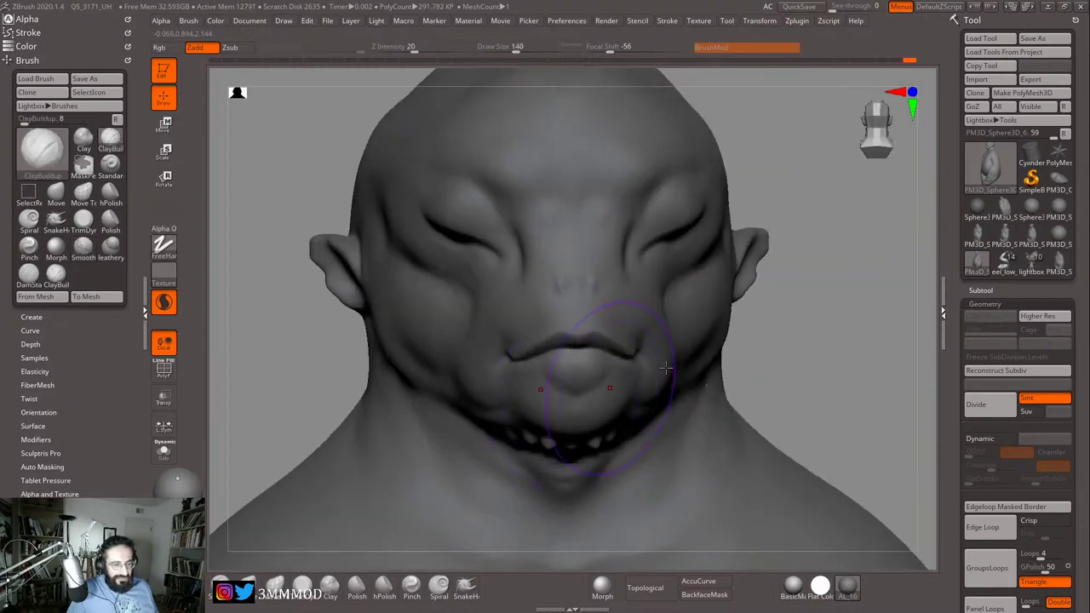
left_click_drag(846, 320, 865, 301)
key("s")
left_click_drag(473, 355, 476, 355)
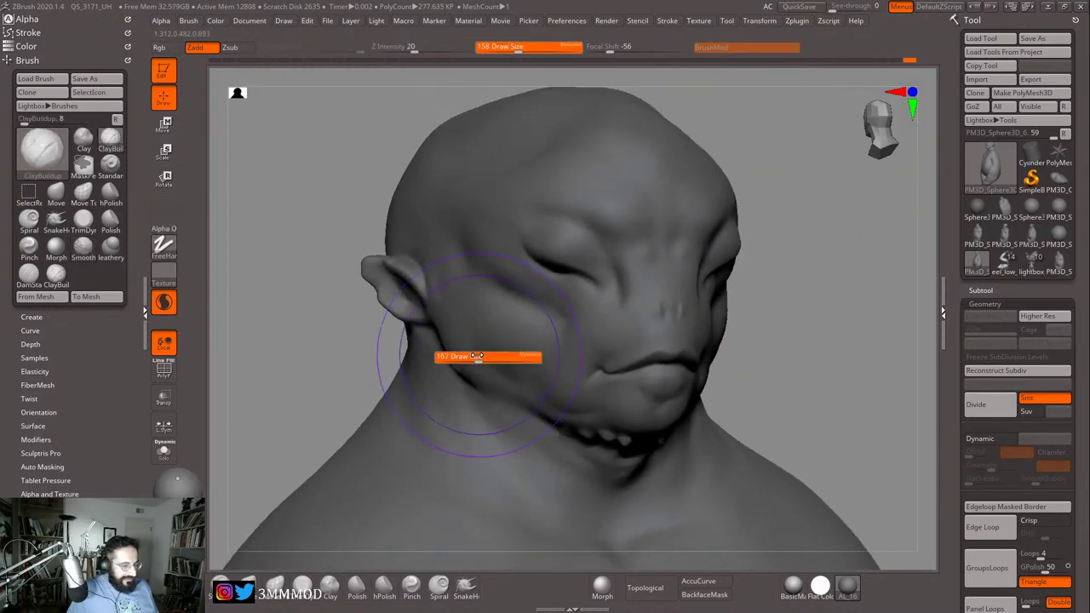
Step: Sharpen the cheek and jaw creases with DamStandard at draw size 83, and the creases around the nose bridge at draw size 71
left_click(28, 271)
key("s")
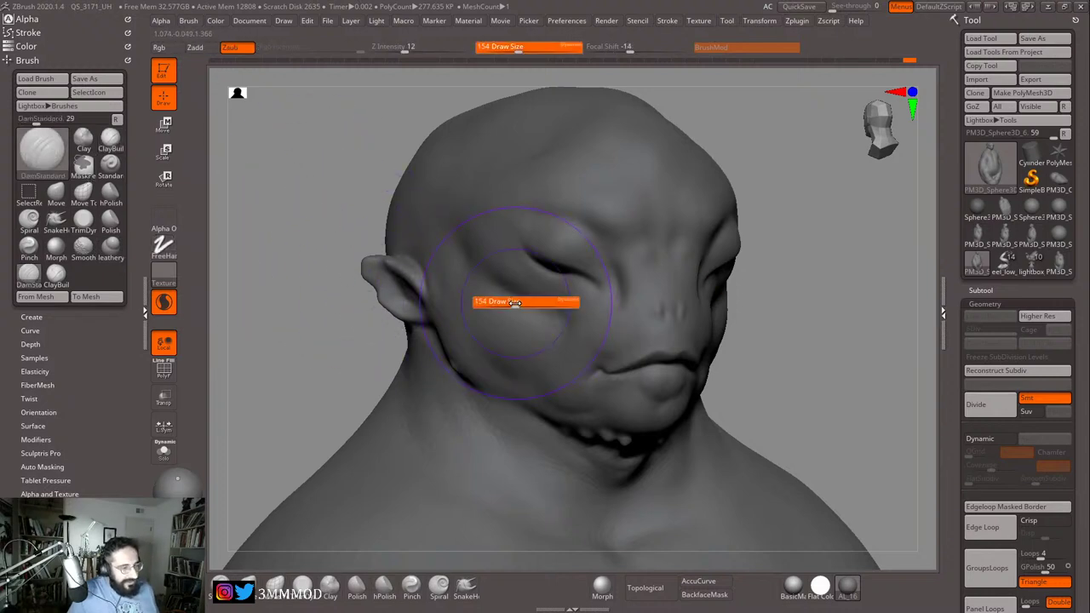
left_click_drag(514, 302, 492, 304)
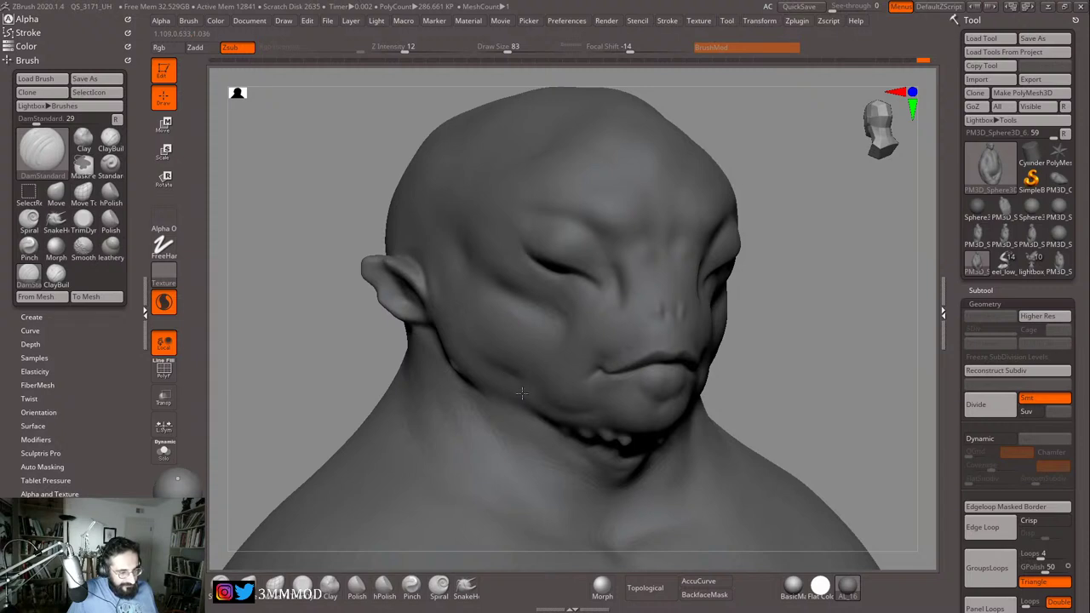
mouse_move(775, 360)
left_mouse_down("alt")
mouse_move(786, 278)
mouse_move(772, 270)
mouse_move(786, 292)
mouse_move(841, 265)
mouse_move(785, 258)
left_mouse_up("alt")
key("s")
left_click_drag(671, 239, 679, 241)
key("s")
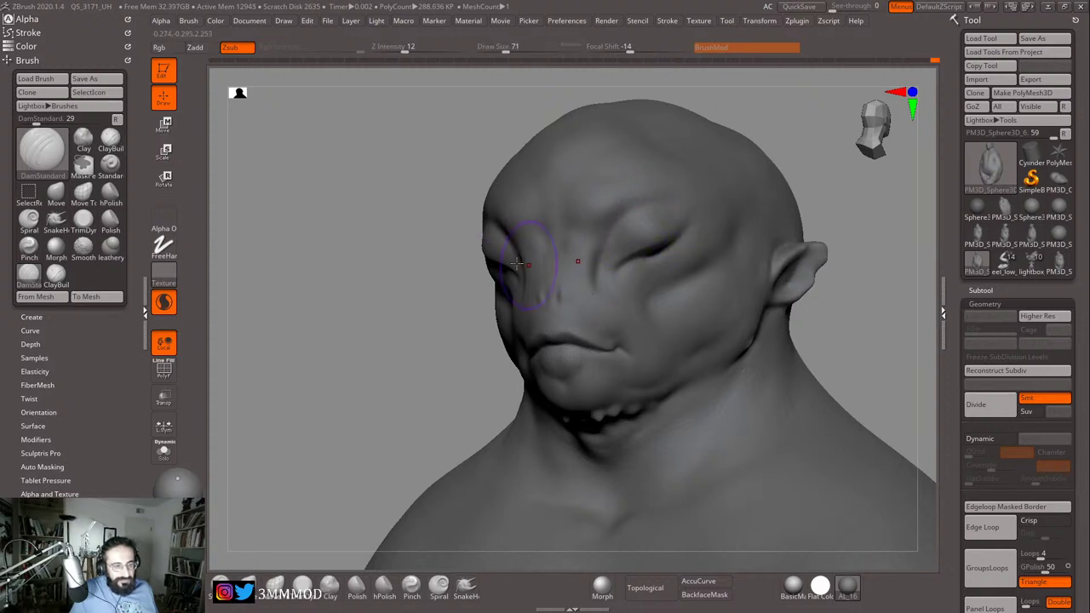
Step: Adjust the brow and nose bridge with the Move brush at draw size 112
mouse_move(423, 277)
left_mouse_down()
mouse_move(560, 255)
mouse_move(560, 234)
left_mouse_up()
key("b")
key("m")
key("v")
key("s")
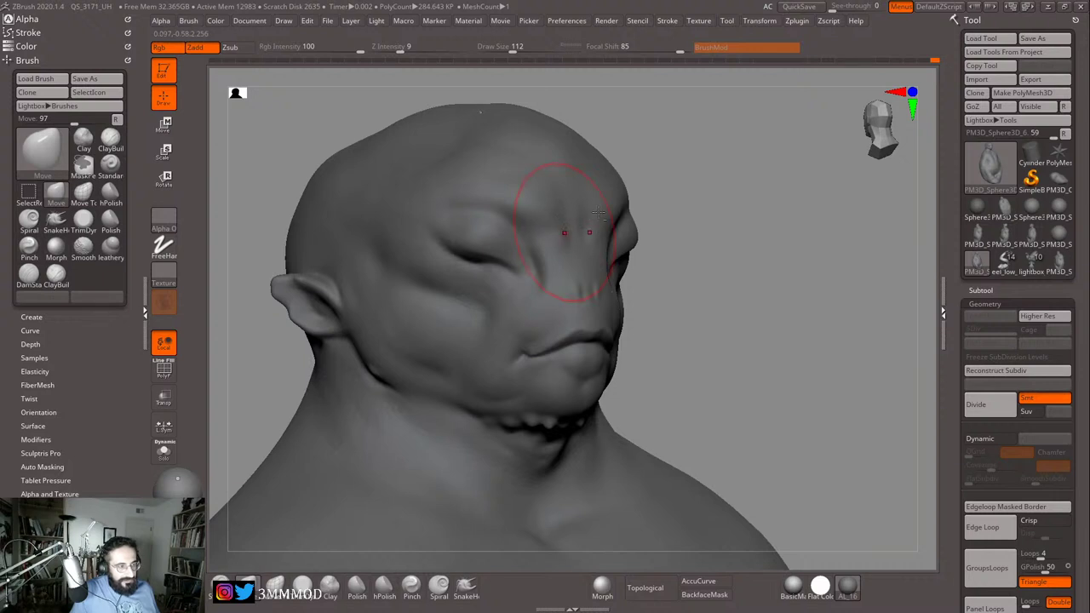
mouse_move(600, 213)
right_mouse_down()
mouse_move(730, 227)
mouse_move(689, 199)
mouse_move(554, 258)
mouse_move(464, 250)
mouse_move(463, 309)
mouse_move(430, 297)
mouse_move(418, 331)
mouse_move(369, 280)
mouse_move(372, 293)
right_mouse_up()
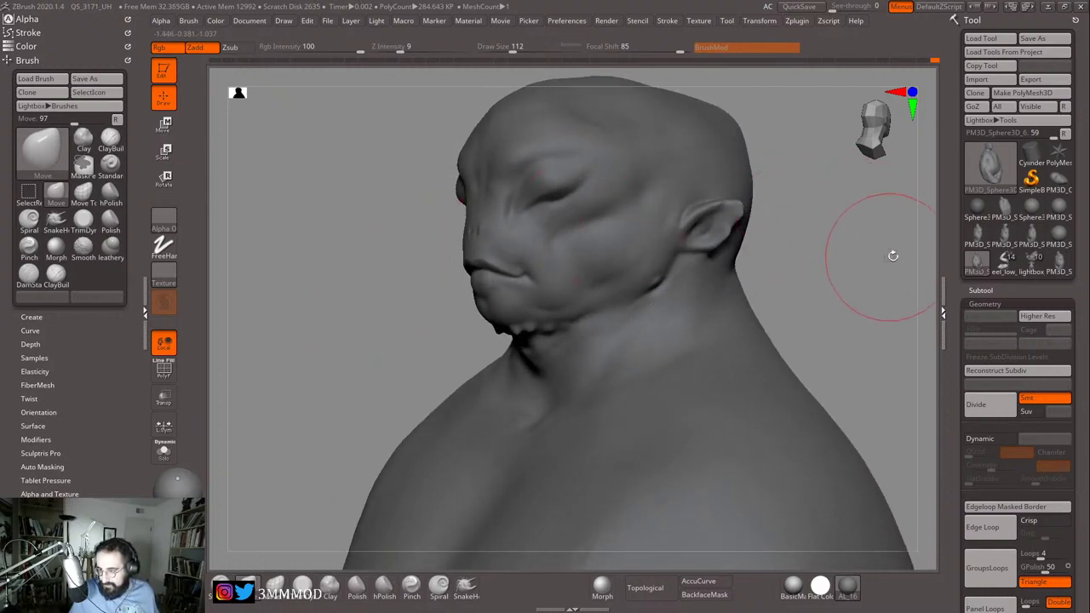
Step: Set the Move brush draw size to 163 and examine the bust's overall shape from the front, side and three-quarter views
right_click_drag(892, 255, 898, 283)
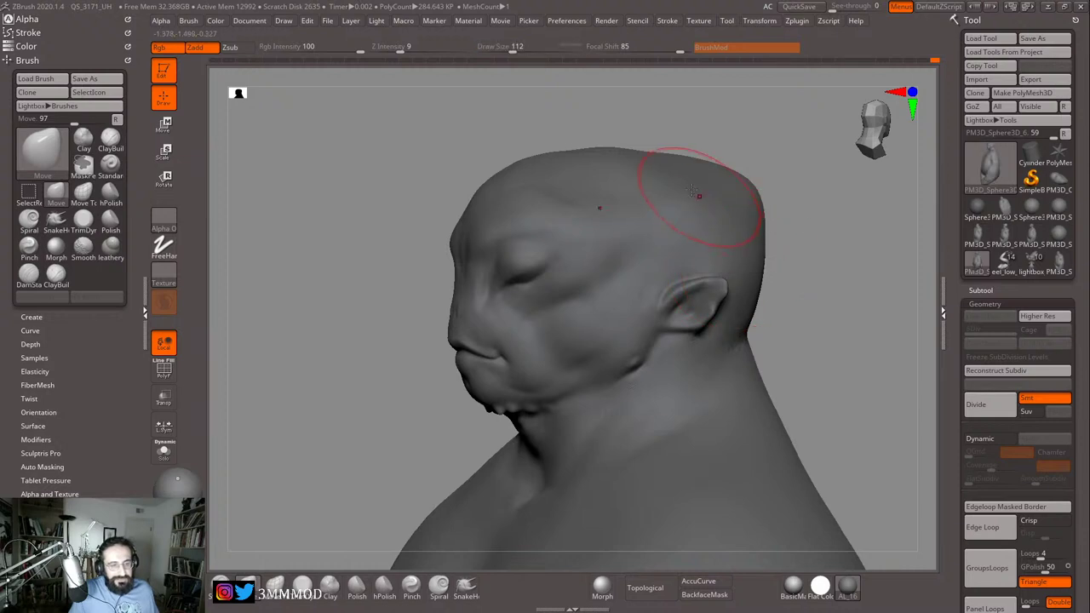
key("s")
left_click_drag(682, 167, 691, 156)
key("s")
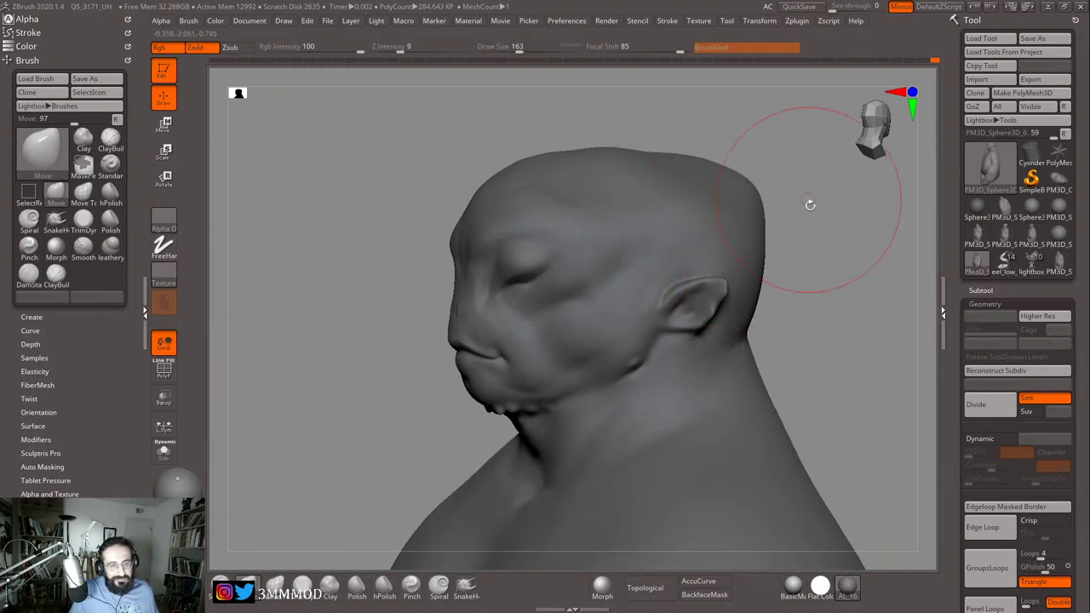
mouse_move(810, 204)
left_mouse_down()
mouse_move(774, 182)
mouse_move(802, 178)
mouse_move(732, 224)
mouse_move(749, 260)
left_mouse_up()
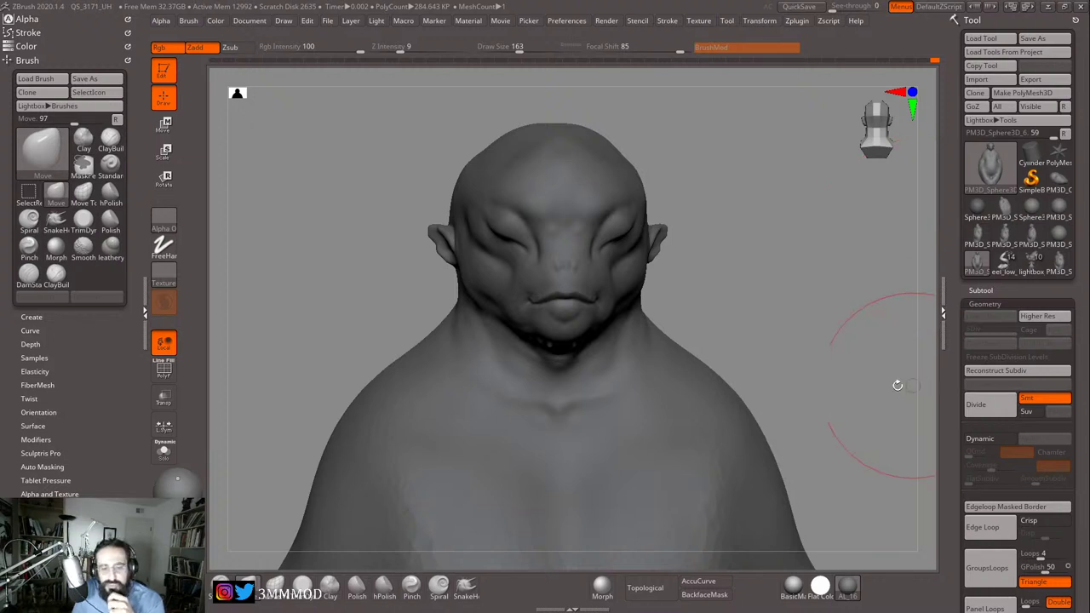
mouse_move(895, 382)
left_mouse_down()
mouse_move(848, 372)
mouse_move(844, 387)
mouse_move(859, 369)
left_mouse_up()
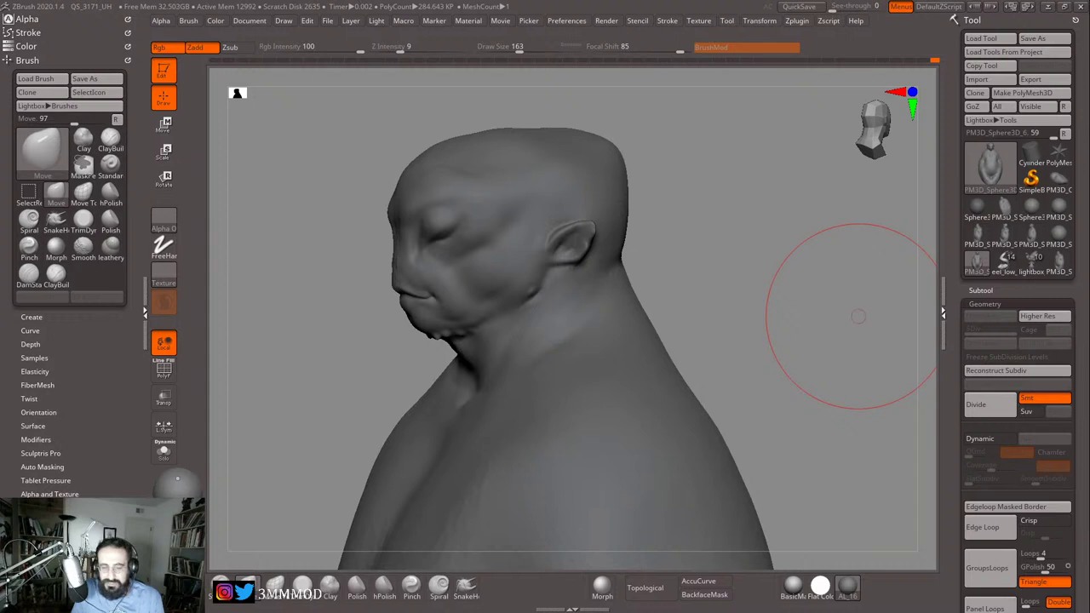
mouse_move(907, 328)
left_mouse_down()
mouse_move(920, 341)
mouse_move(907, 337)
left_mouse_up()
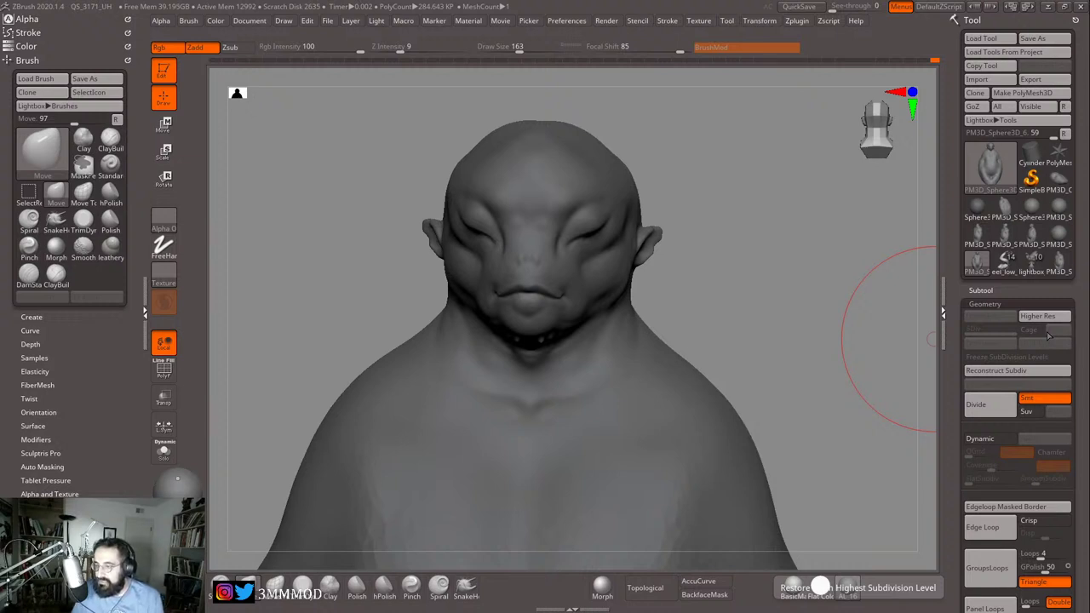
left_click_drag(729, 280, 783, 255)
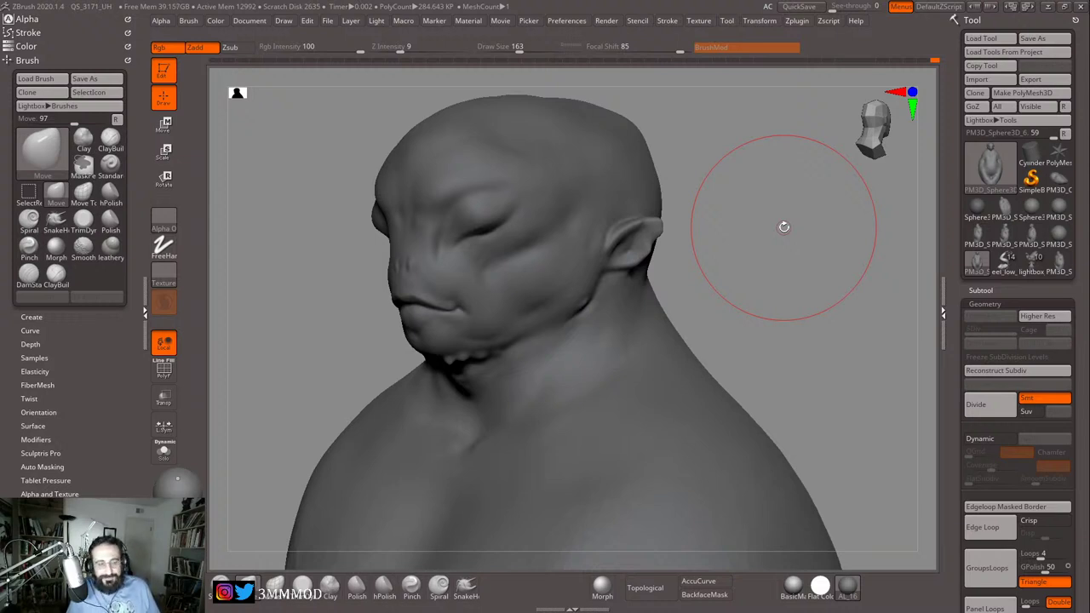
mouse_move(754, 282)
left_mouse_down()
mouse_move(808, 287)
mouse_move(793, 297)
mouse_move(846, 287)
mouse_move(786, 292)
mouse_move(766, 275)
mouse_move(749, 287)
mouse_move(747, 270)
mouse_move(761, 314)
mouse_move(779, 274)
left_mouse_up()
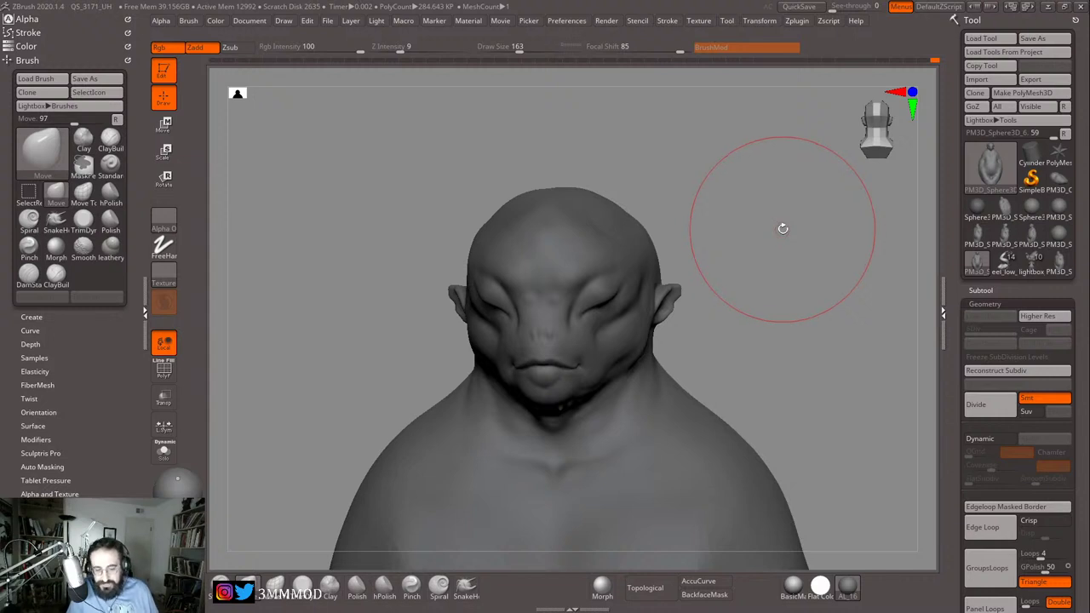